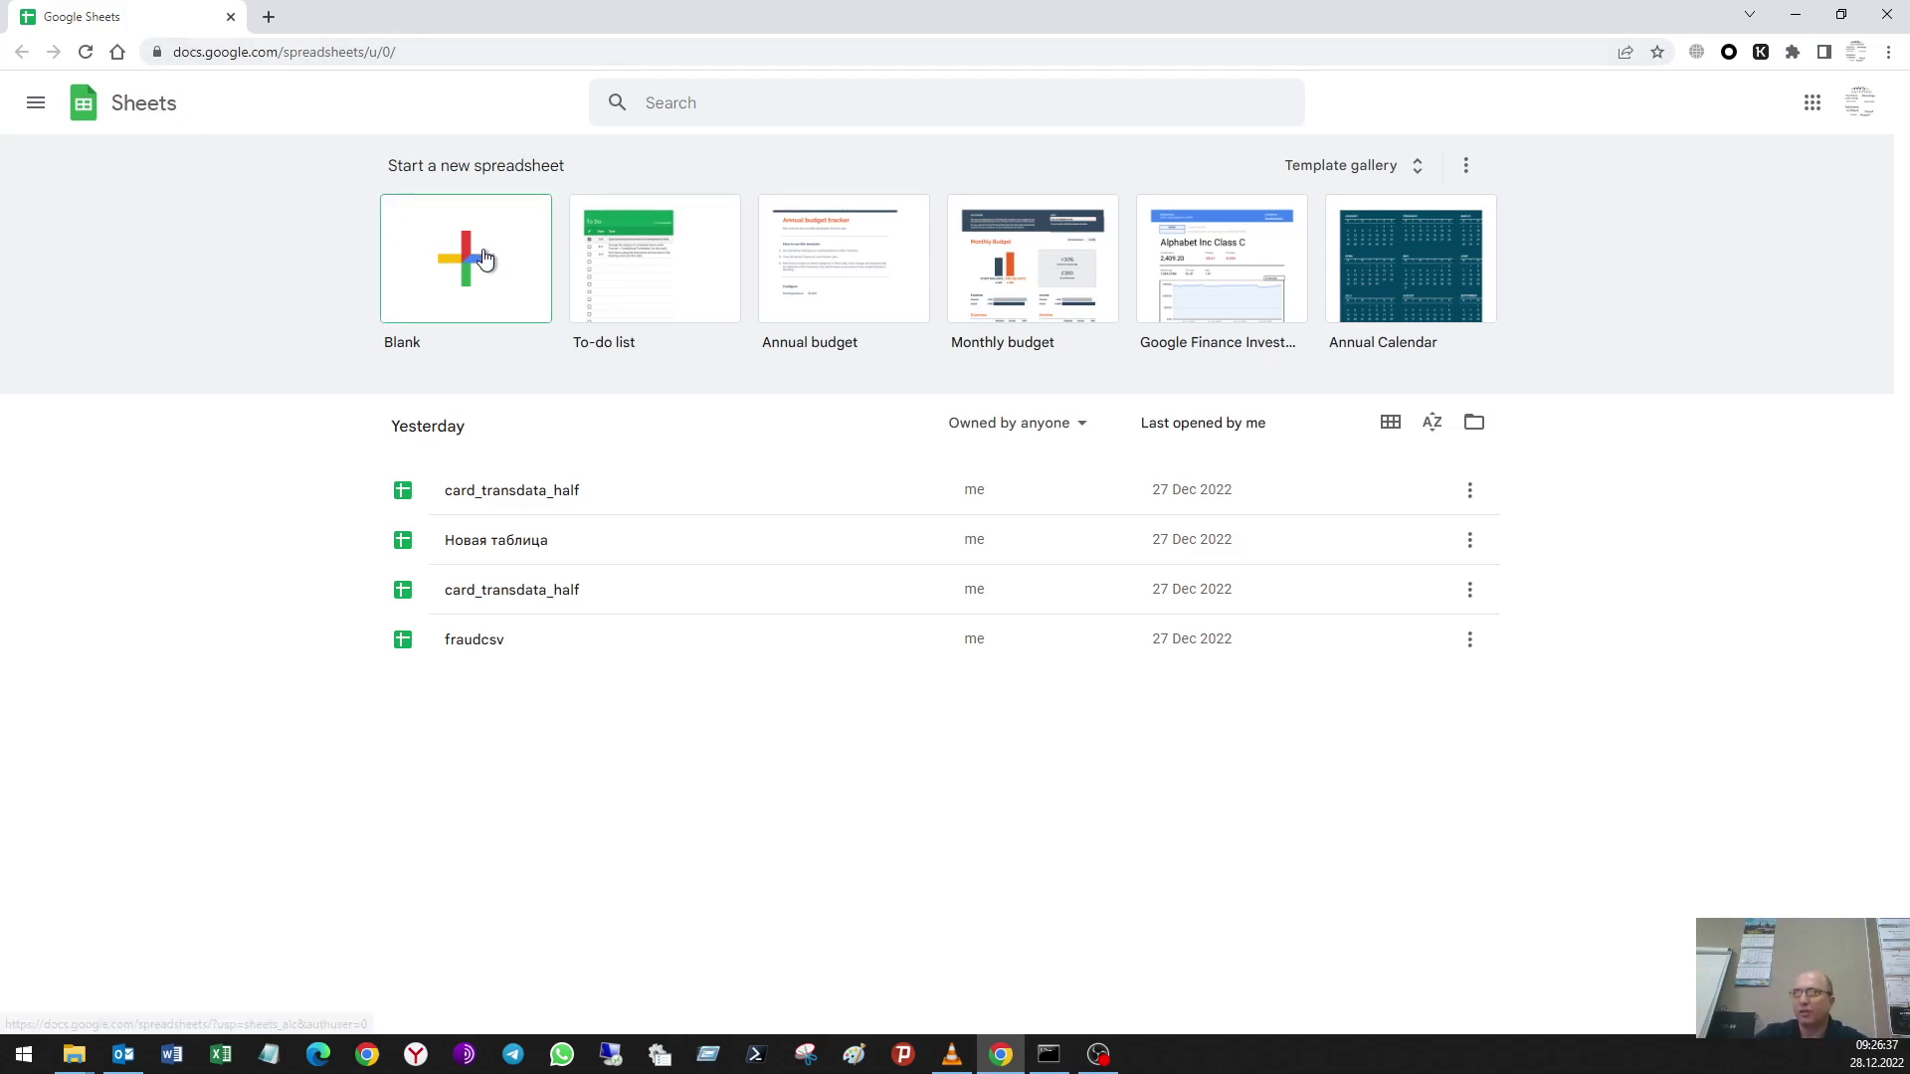
Step: Open the Social_Network_Ads logistic regression CSV from the Google sheets folder in Excel, examine its columns and close it
mouse_move(74, 1053)
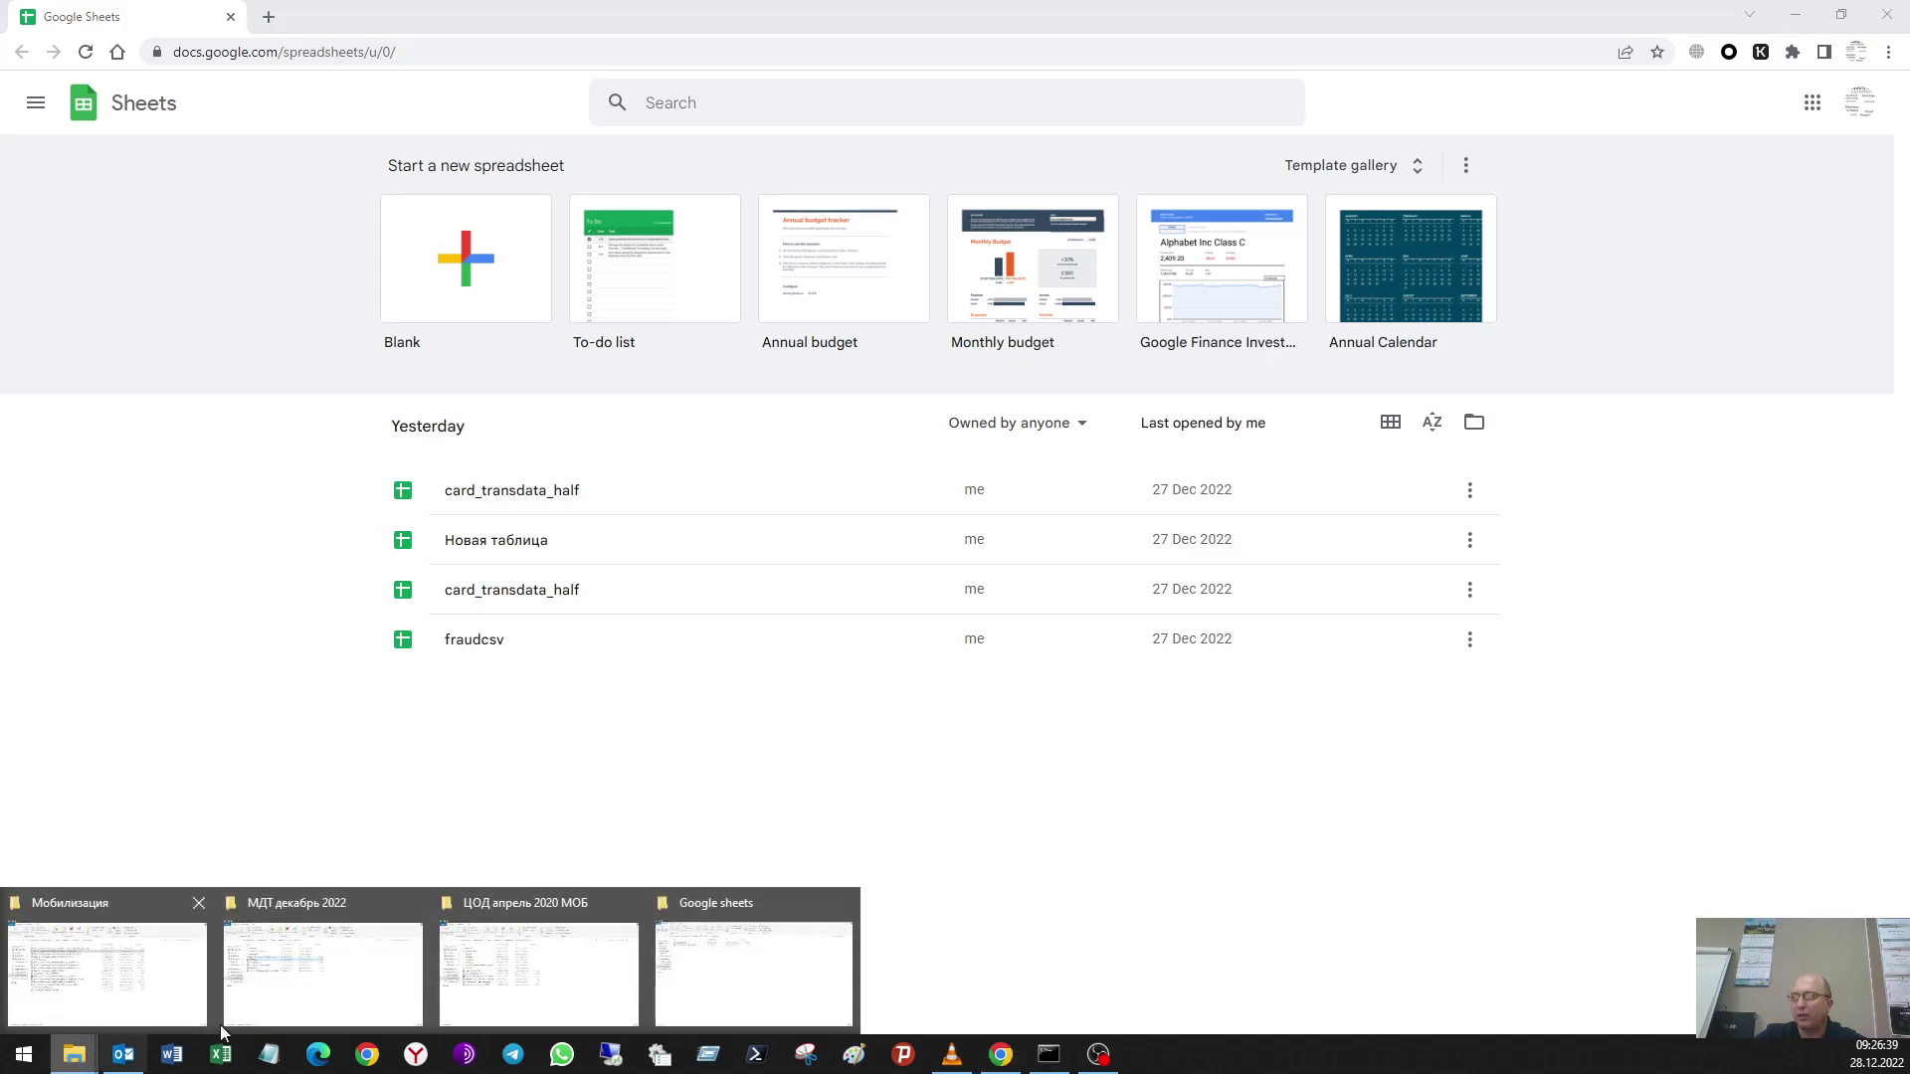
left_click(724, 975)
left_click(304, 248)
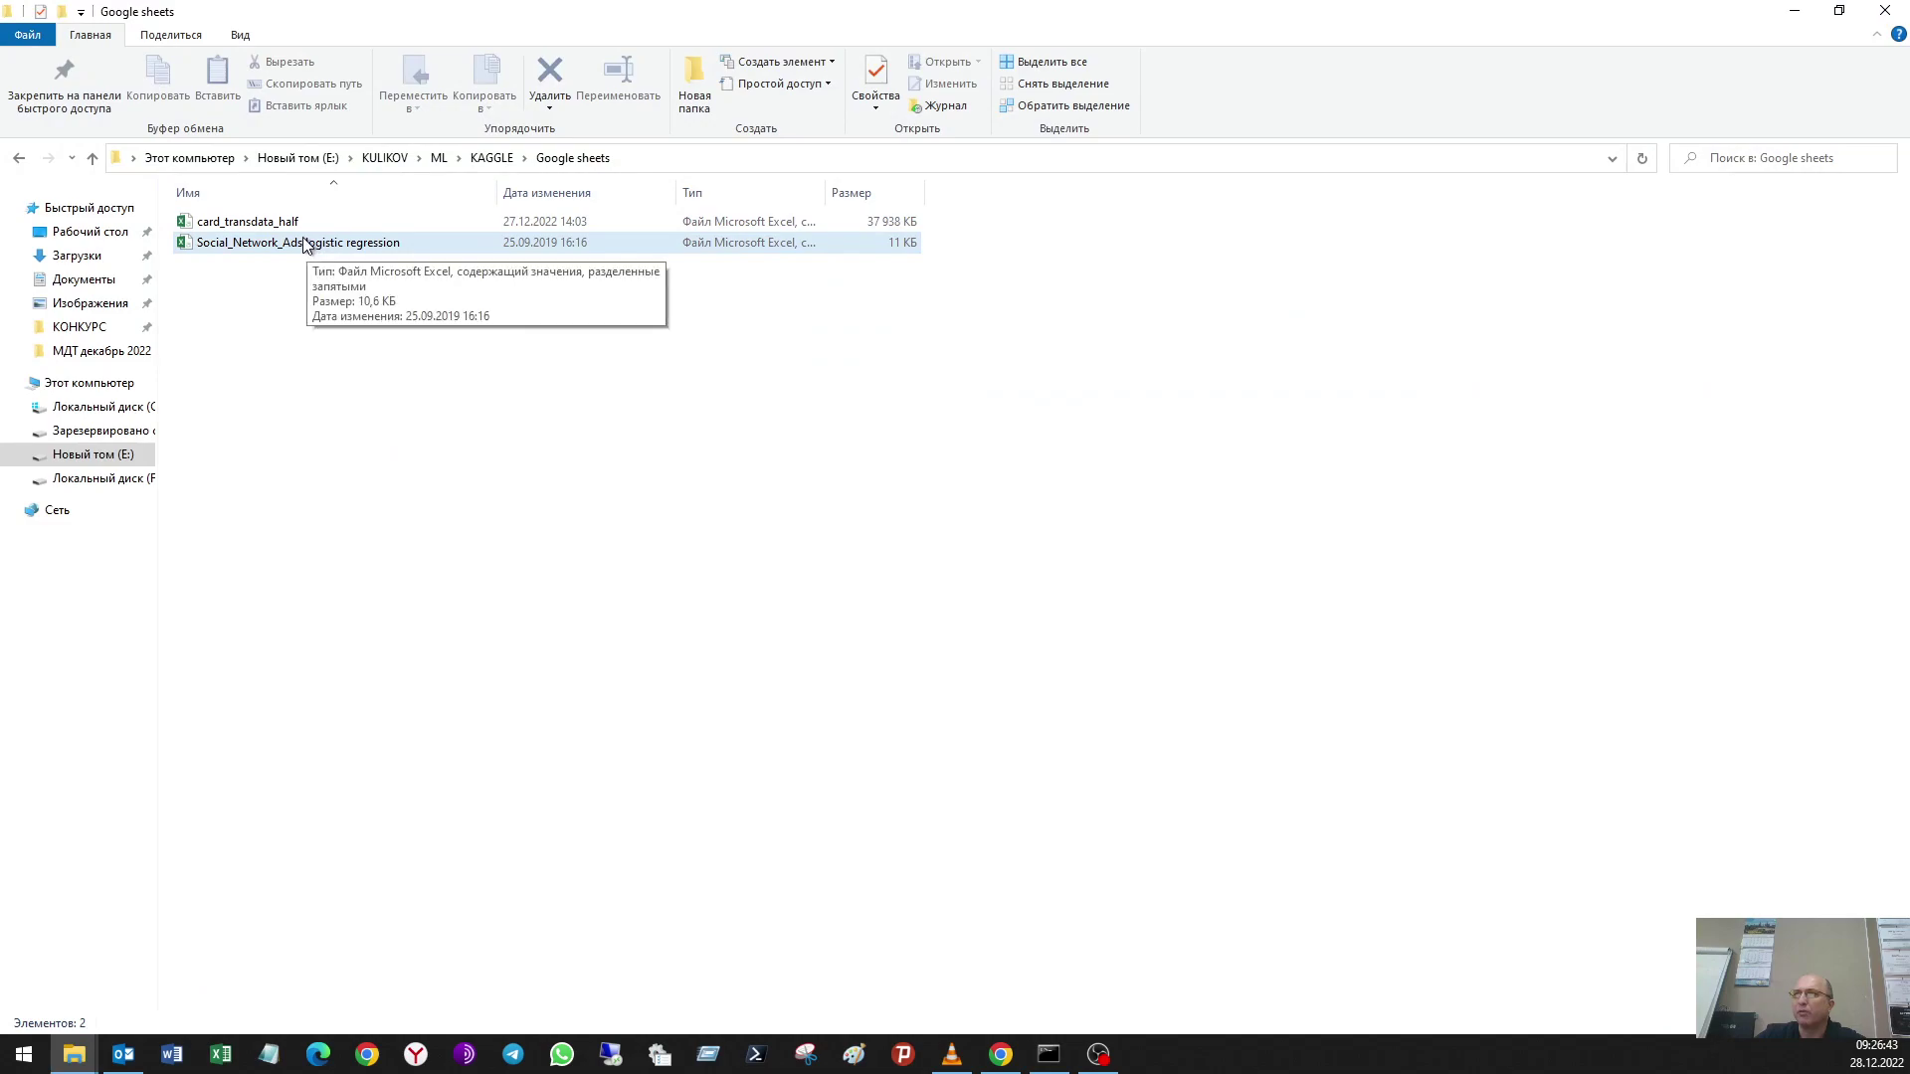
double_click(299, 245)
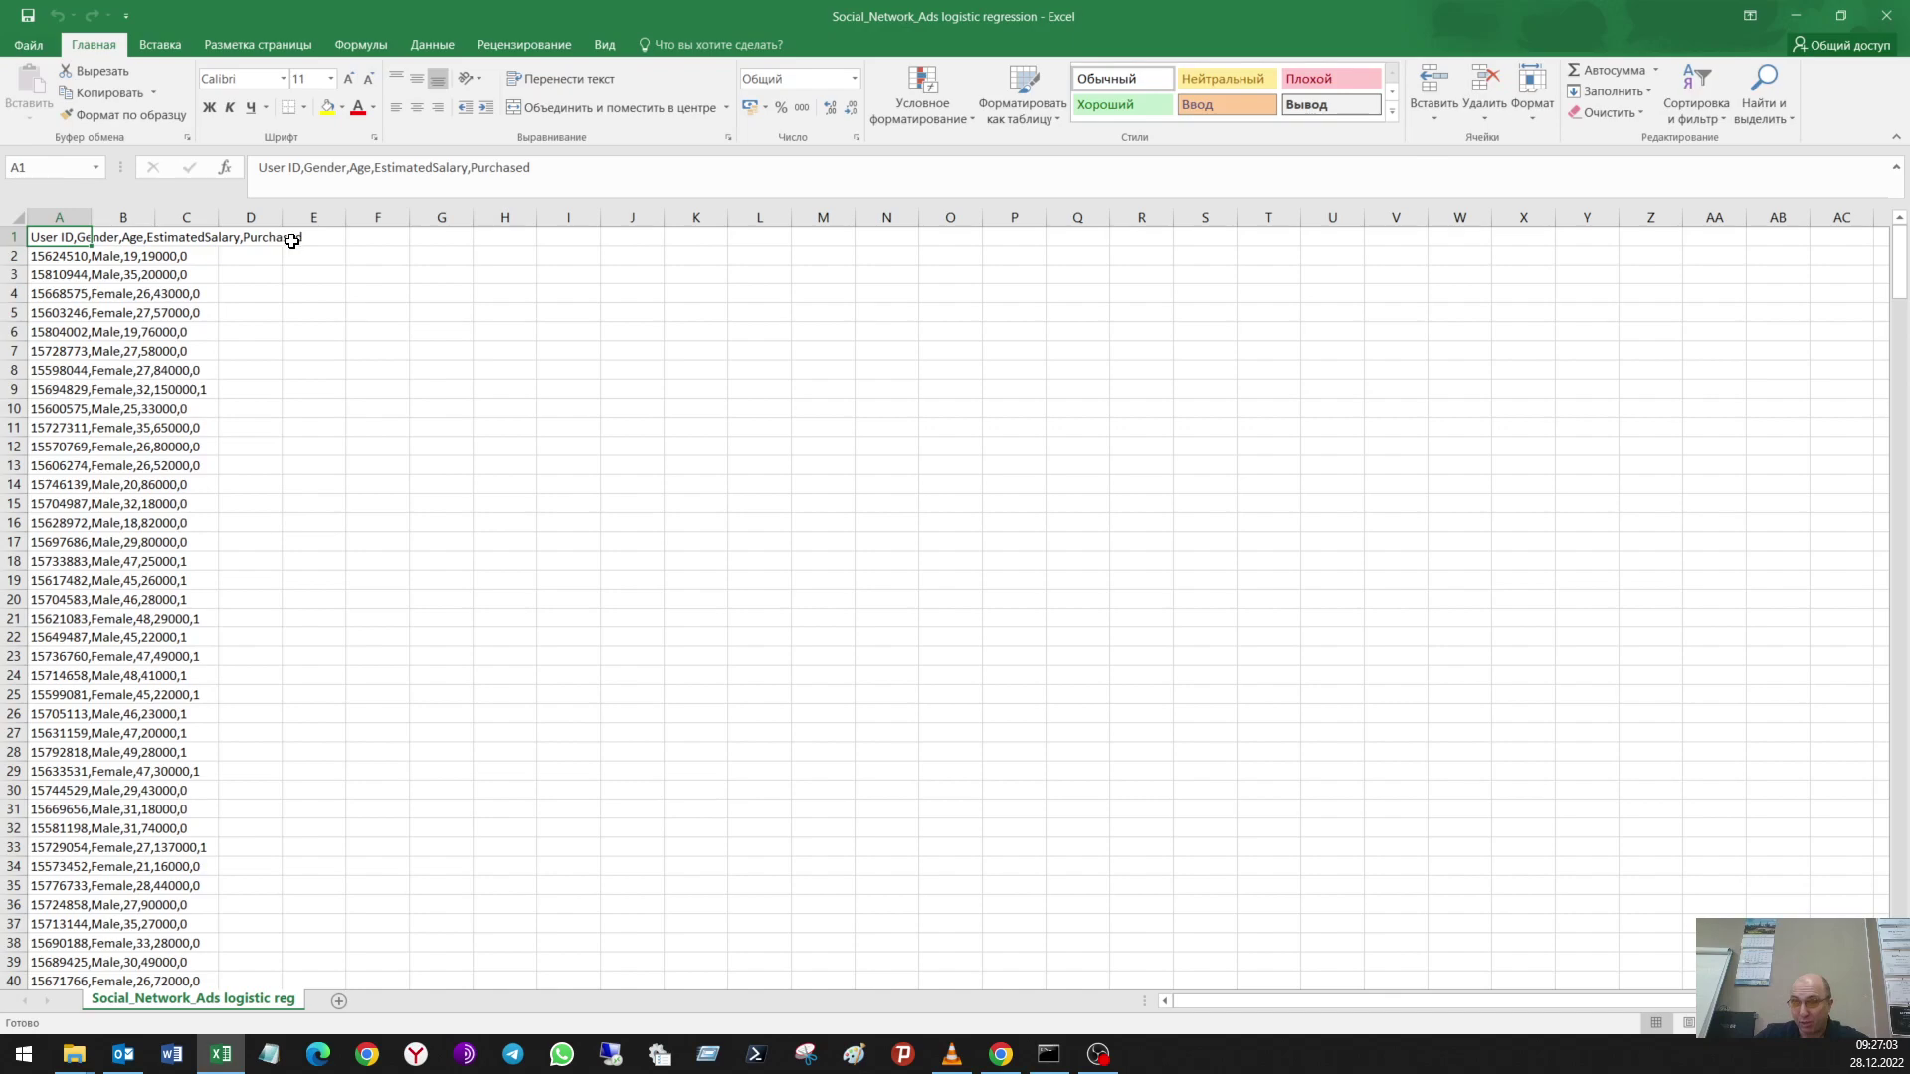
left_click(1886, 14)
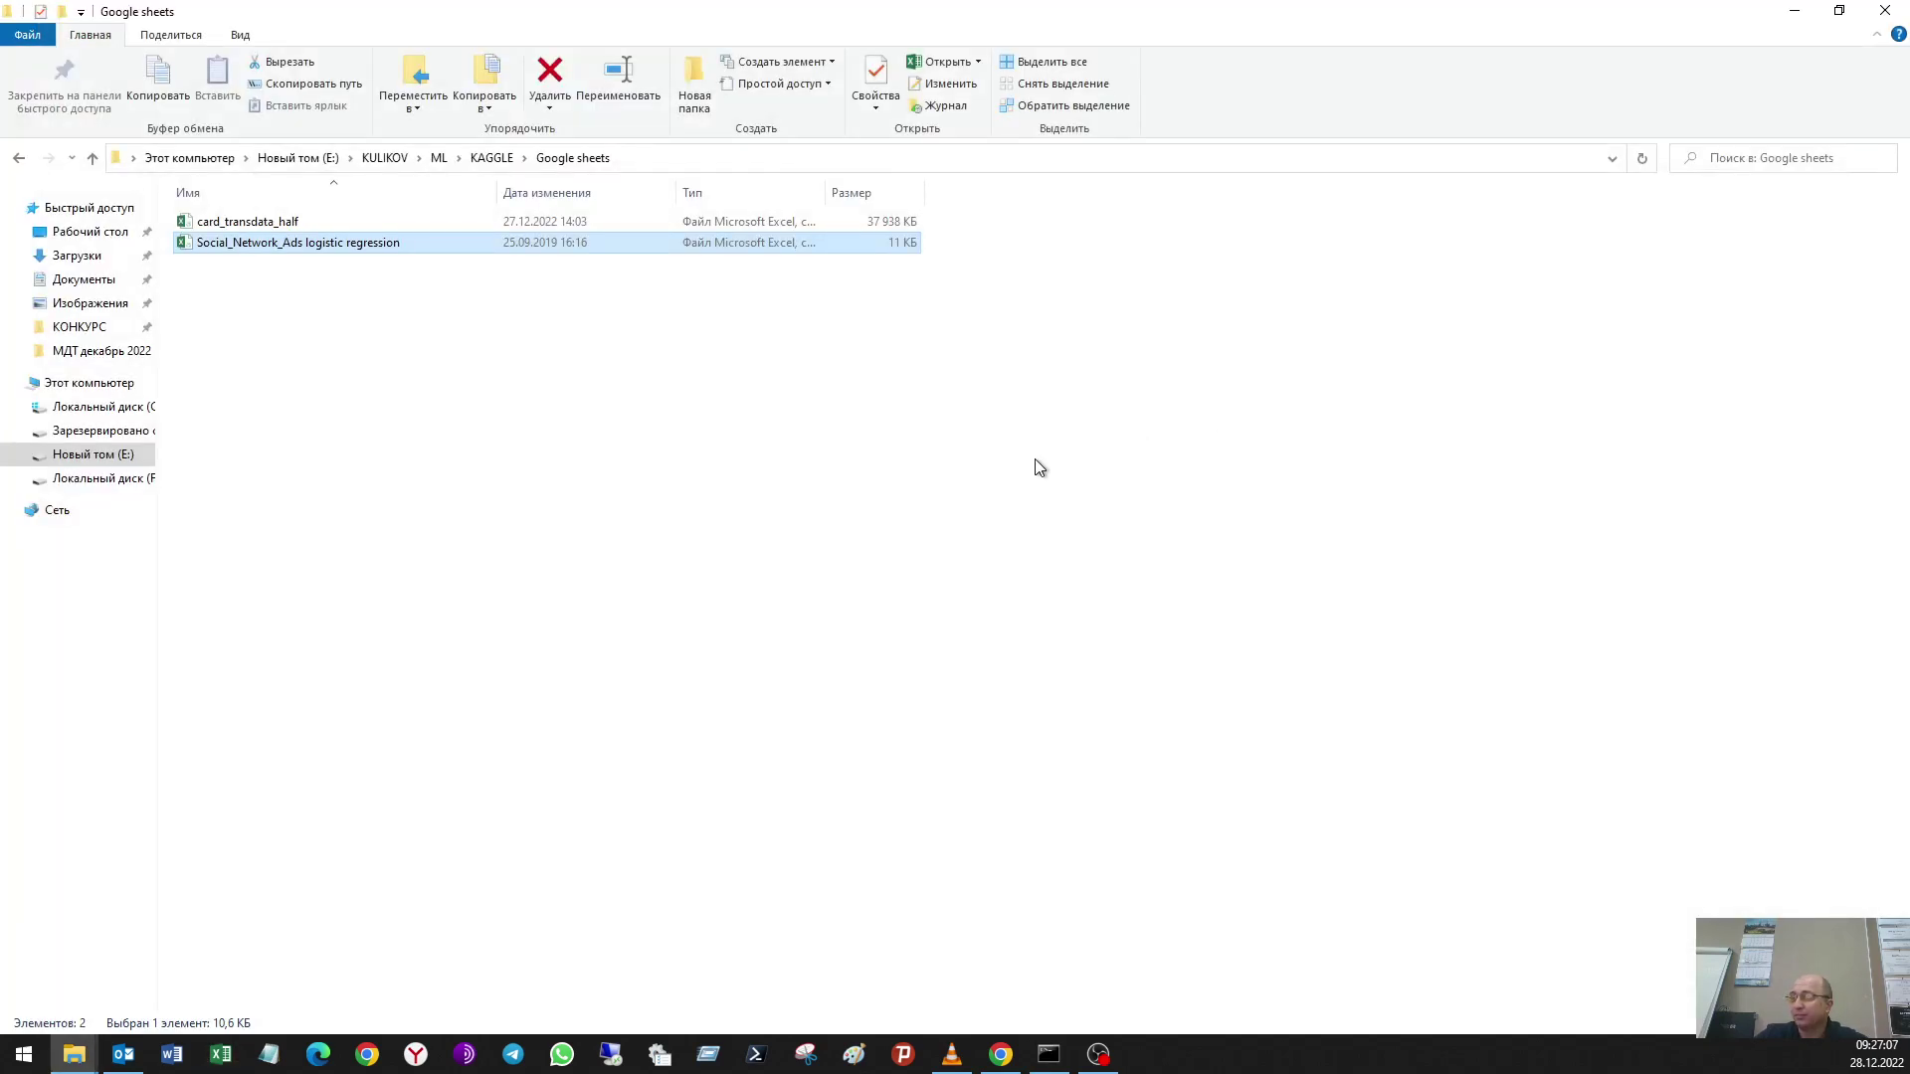
Step: Switch to the Google Sheets start page in Chrome and create a blank spreadsheet
left_click(995, 955)
left_click(468, 316)
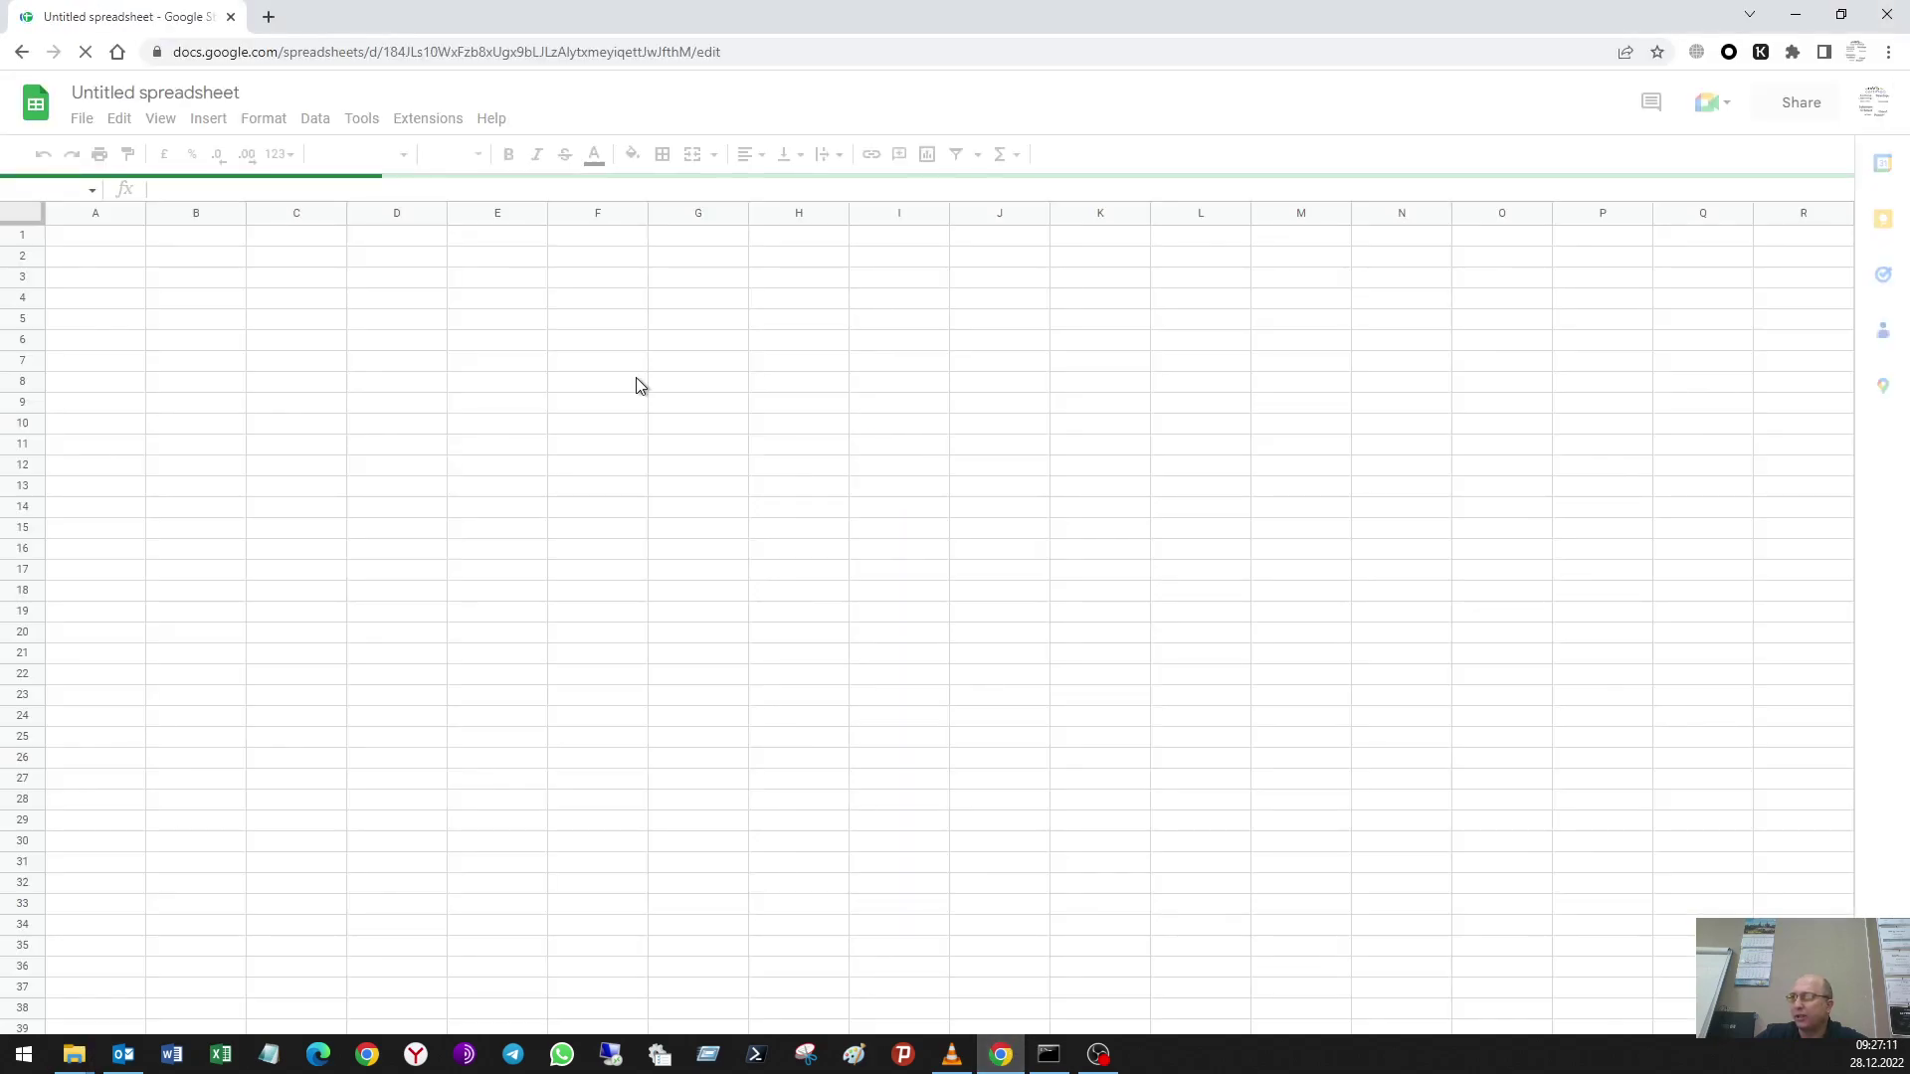
Step: Upload the Social_Network_Ads logistic regression CSV from the computer and open it with Google Sheets
left_click(84, 120)
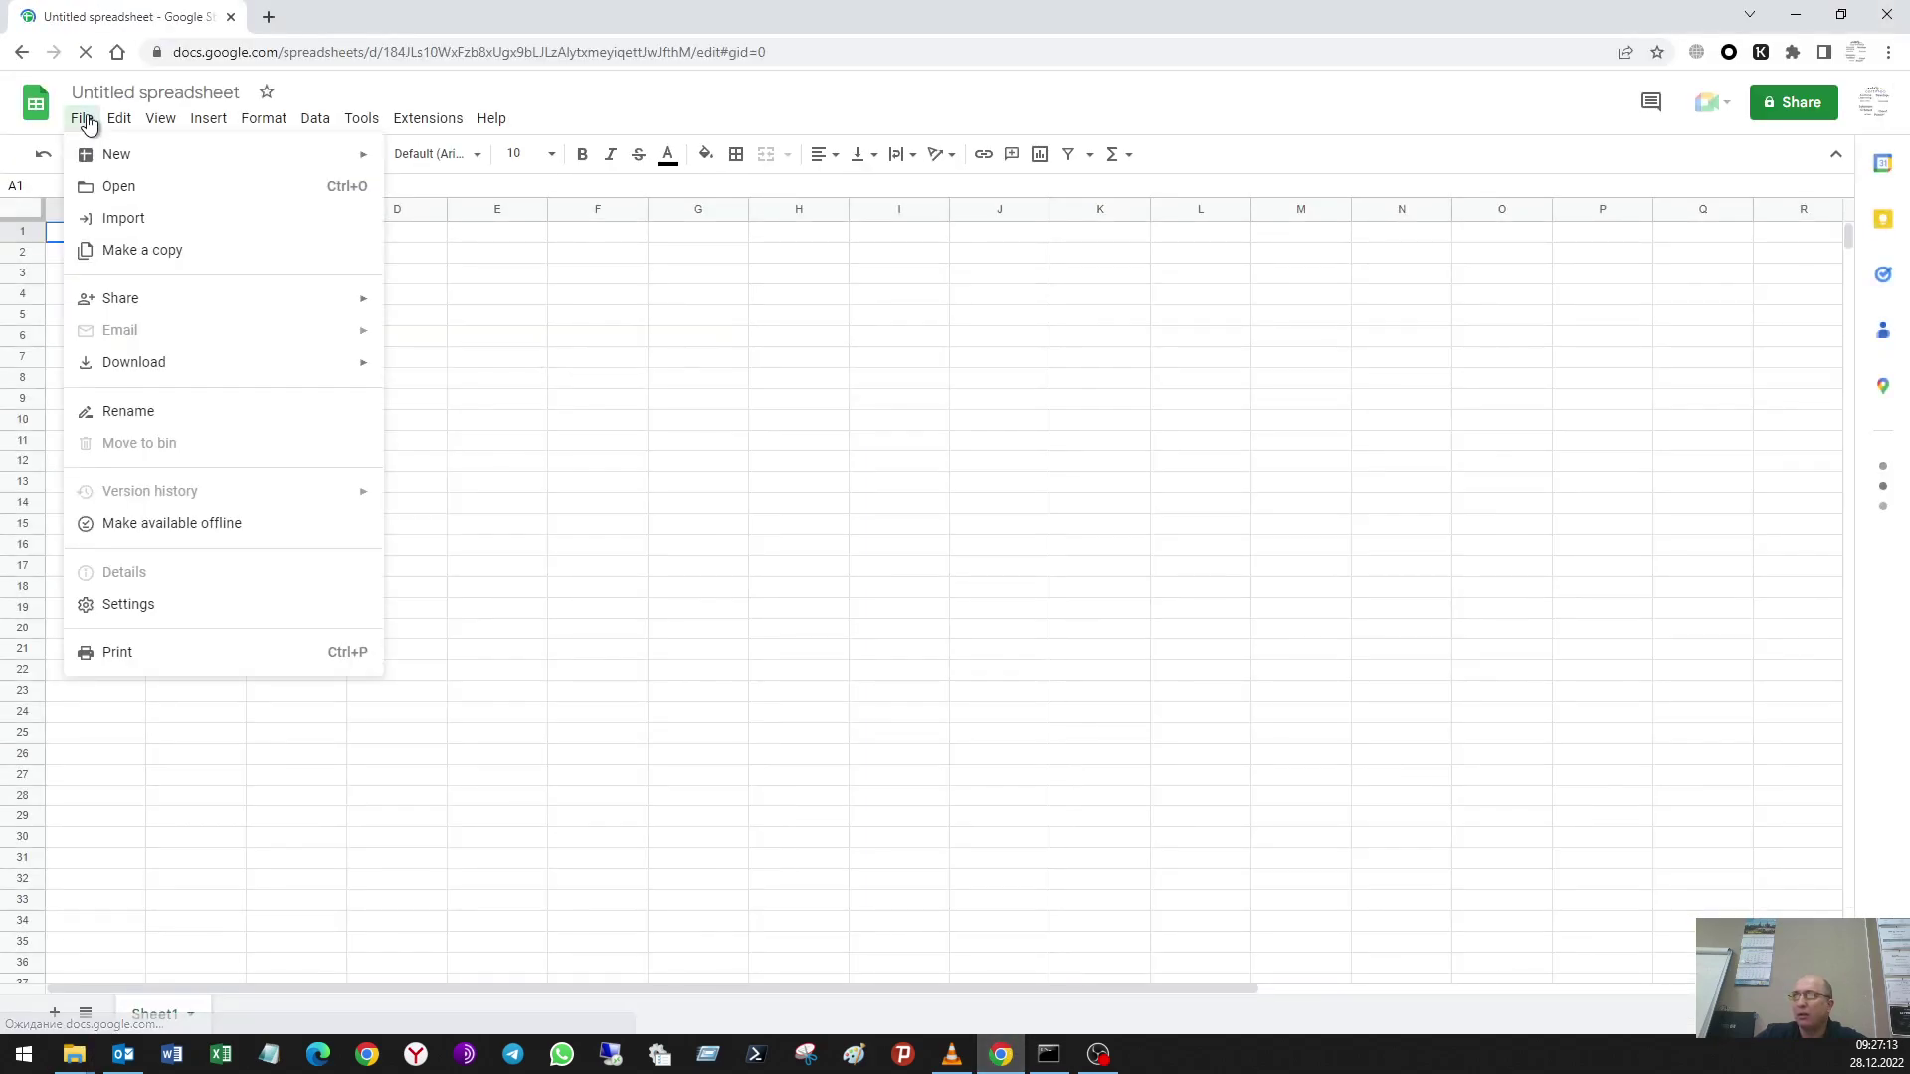
left_click(154, 189)
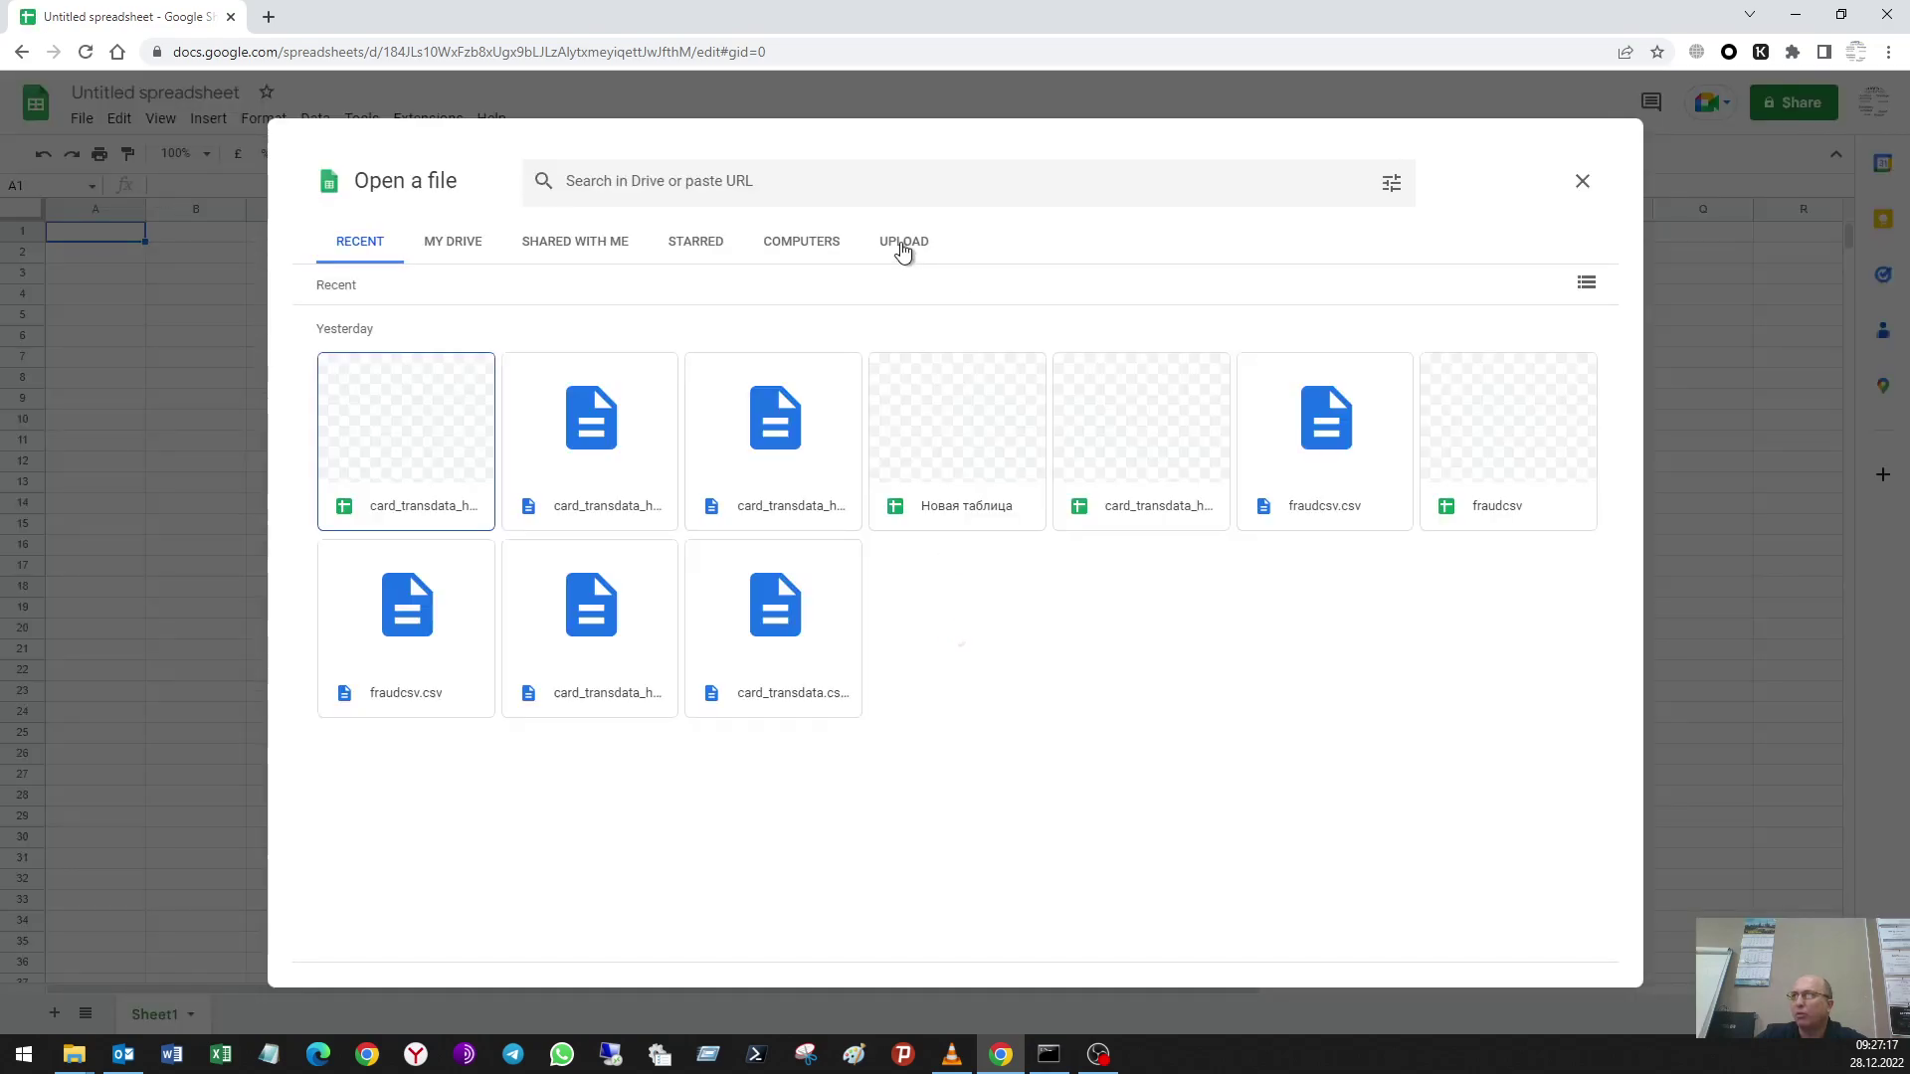
left_click(903, 248)
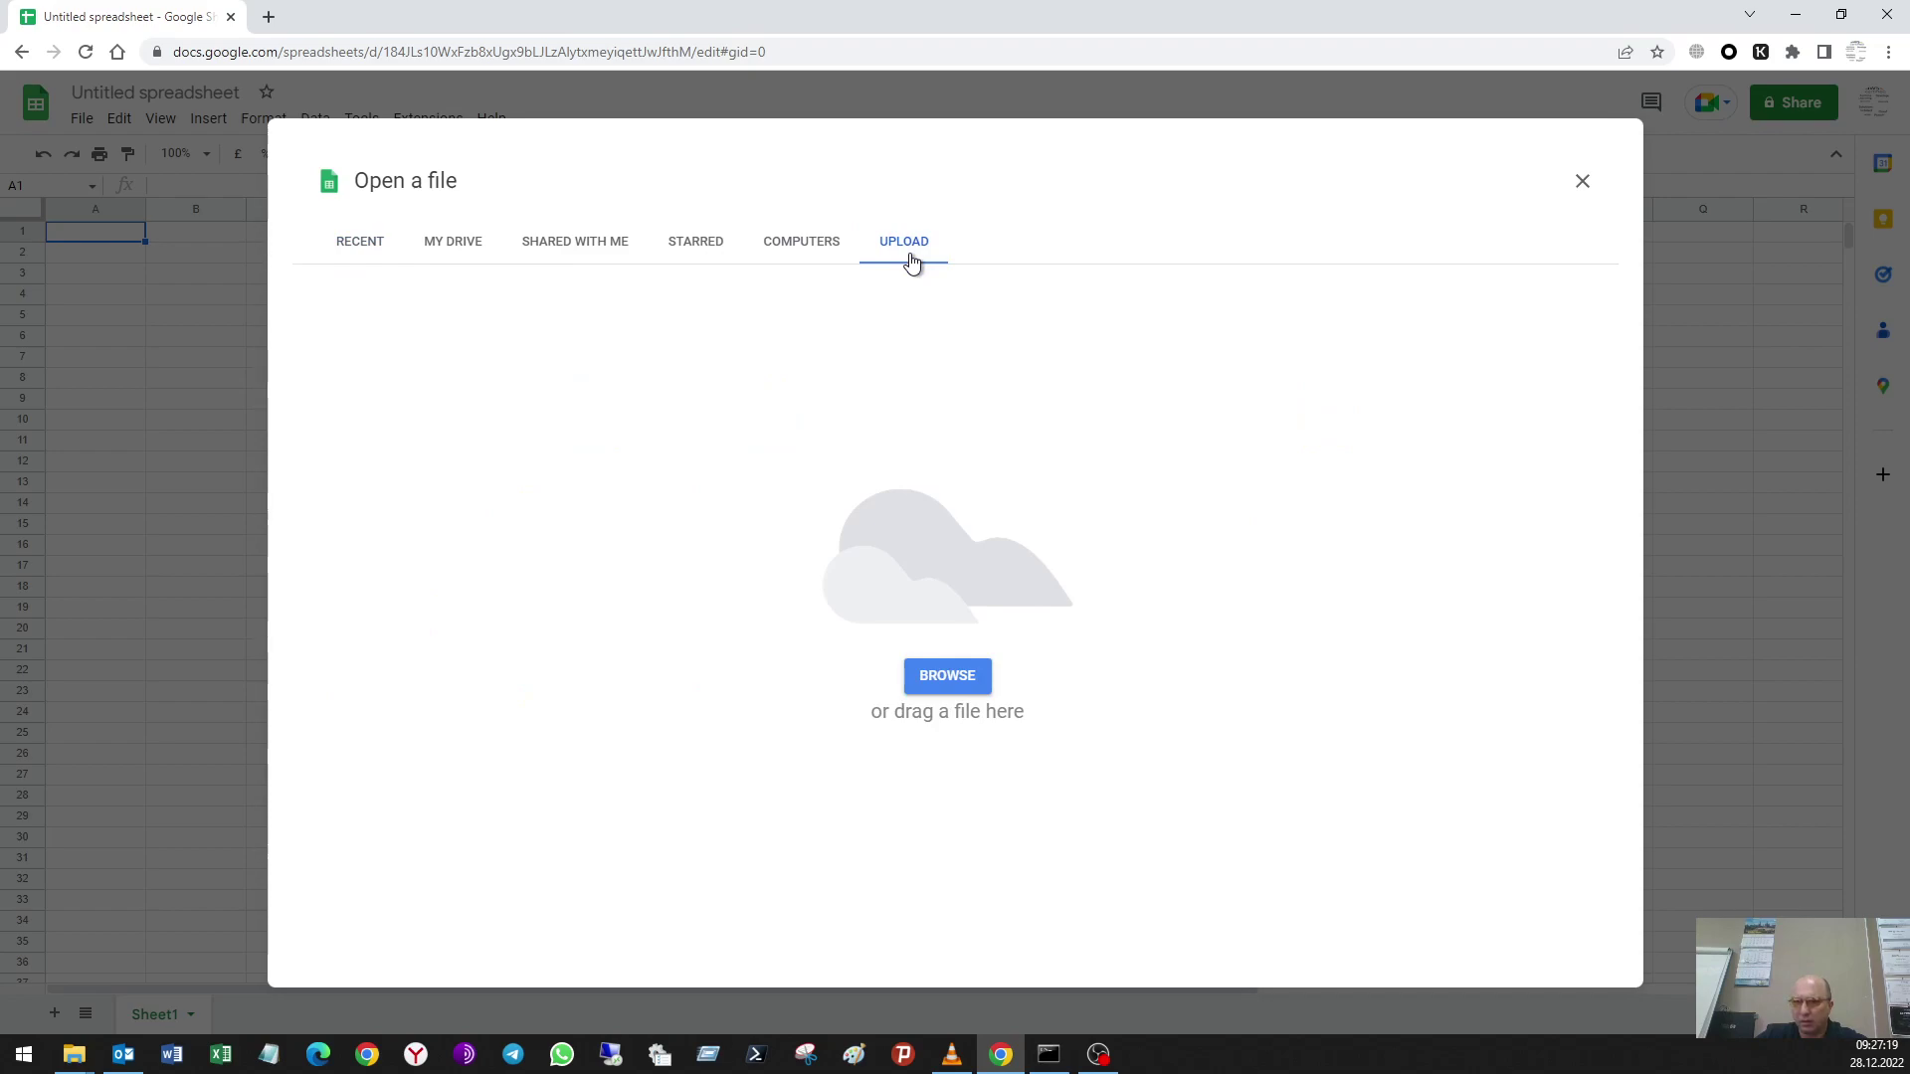
left_click(947, 676)
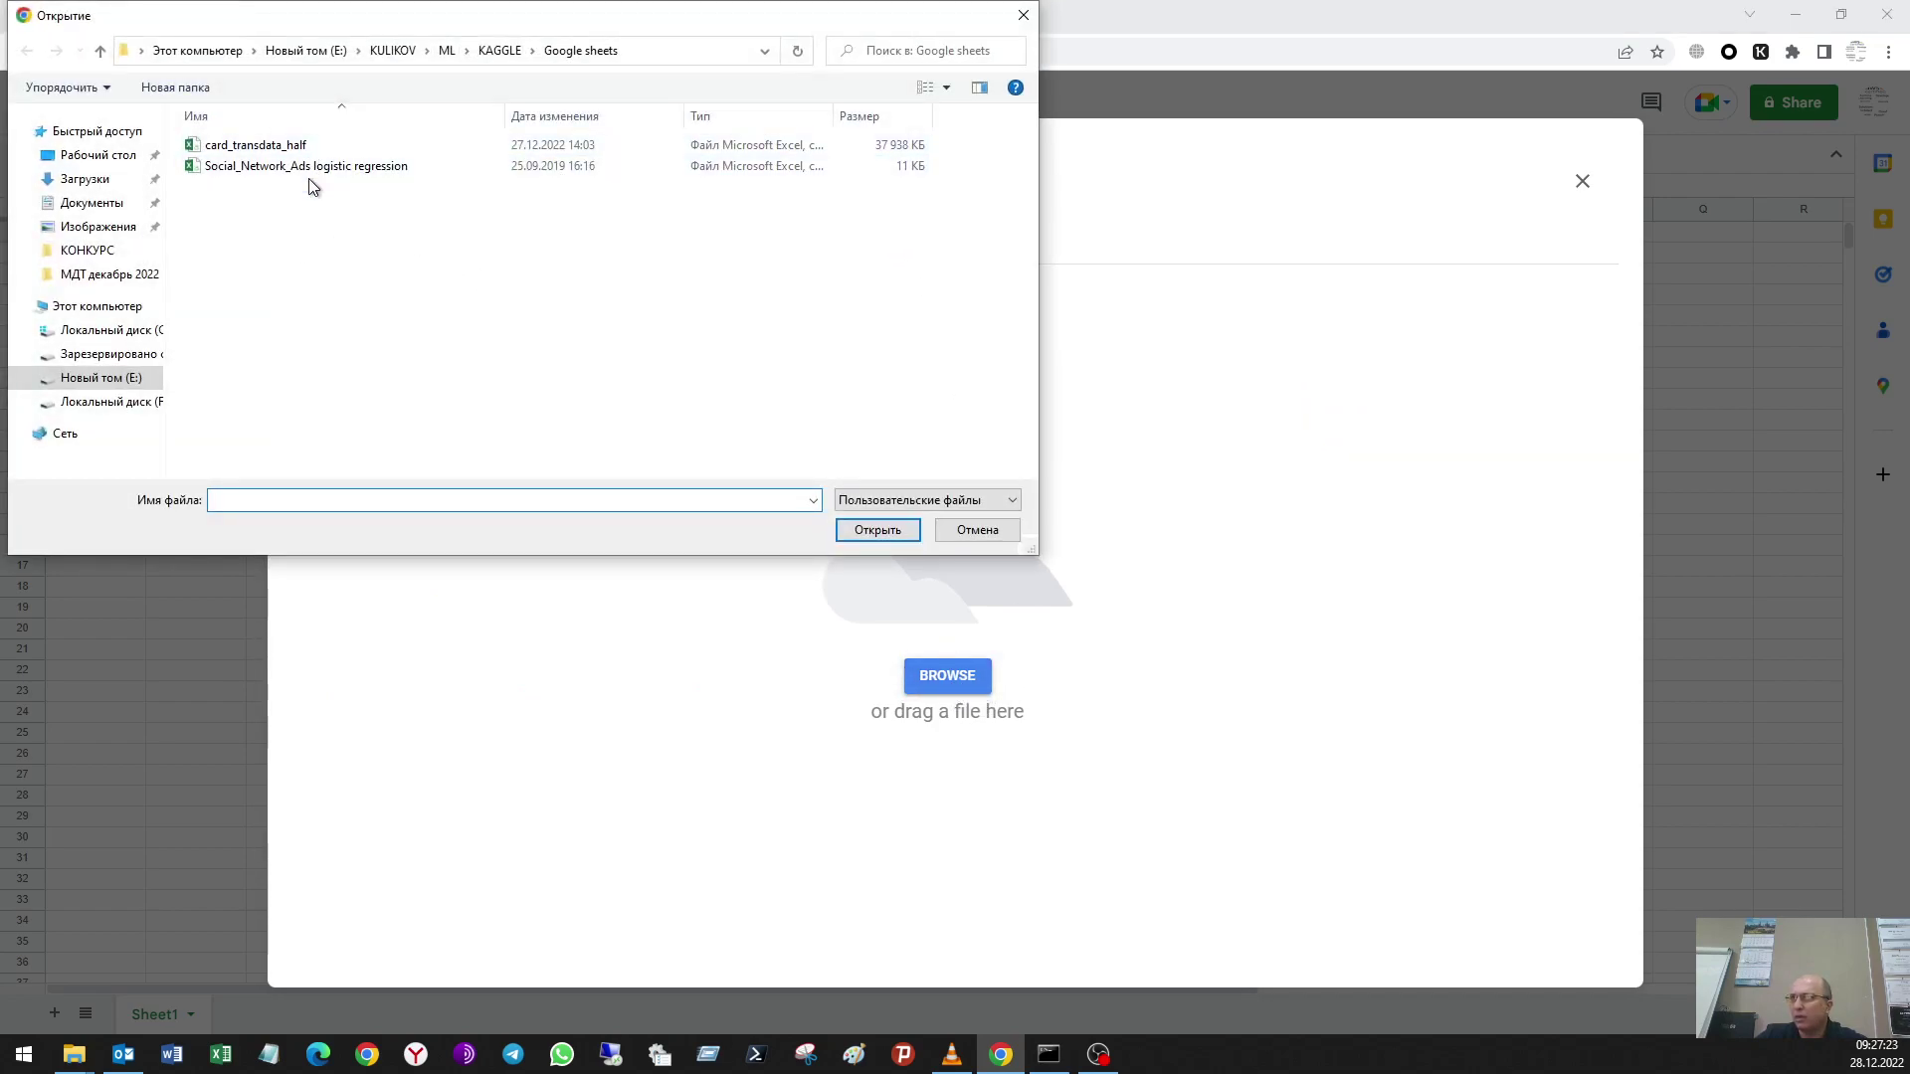
double_click(310, 167)
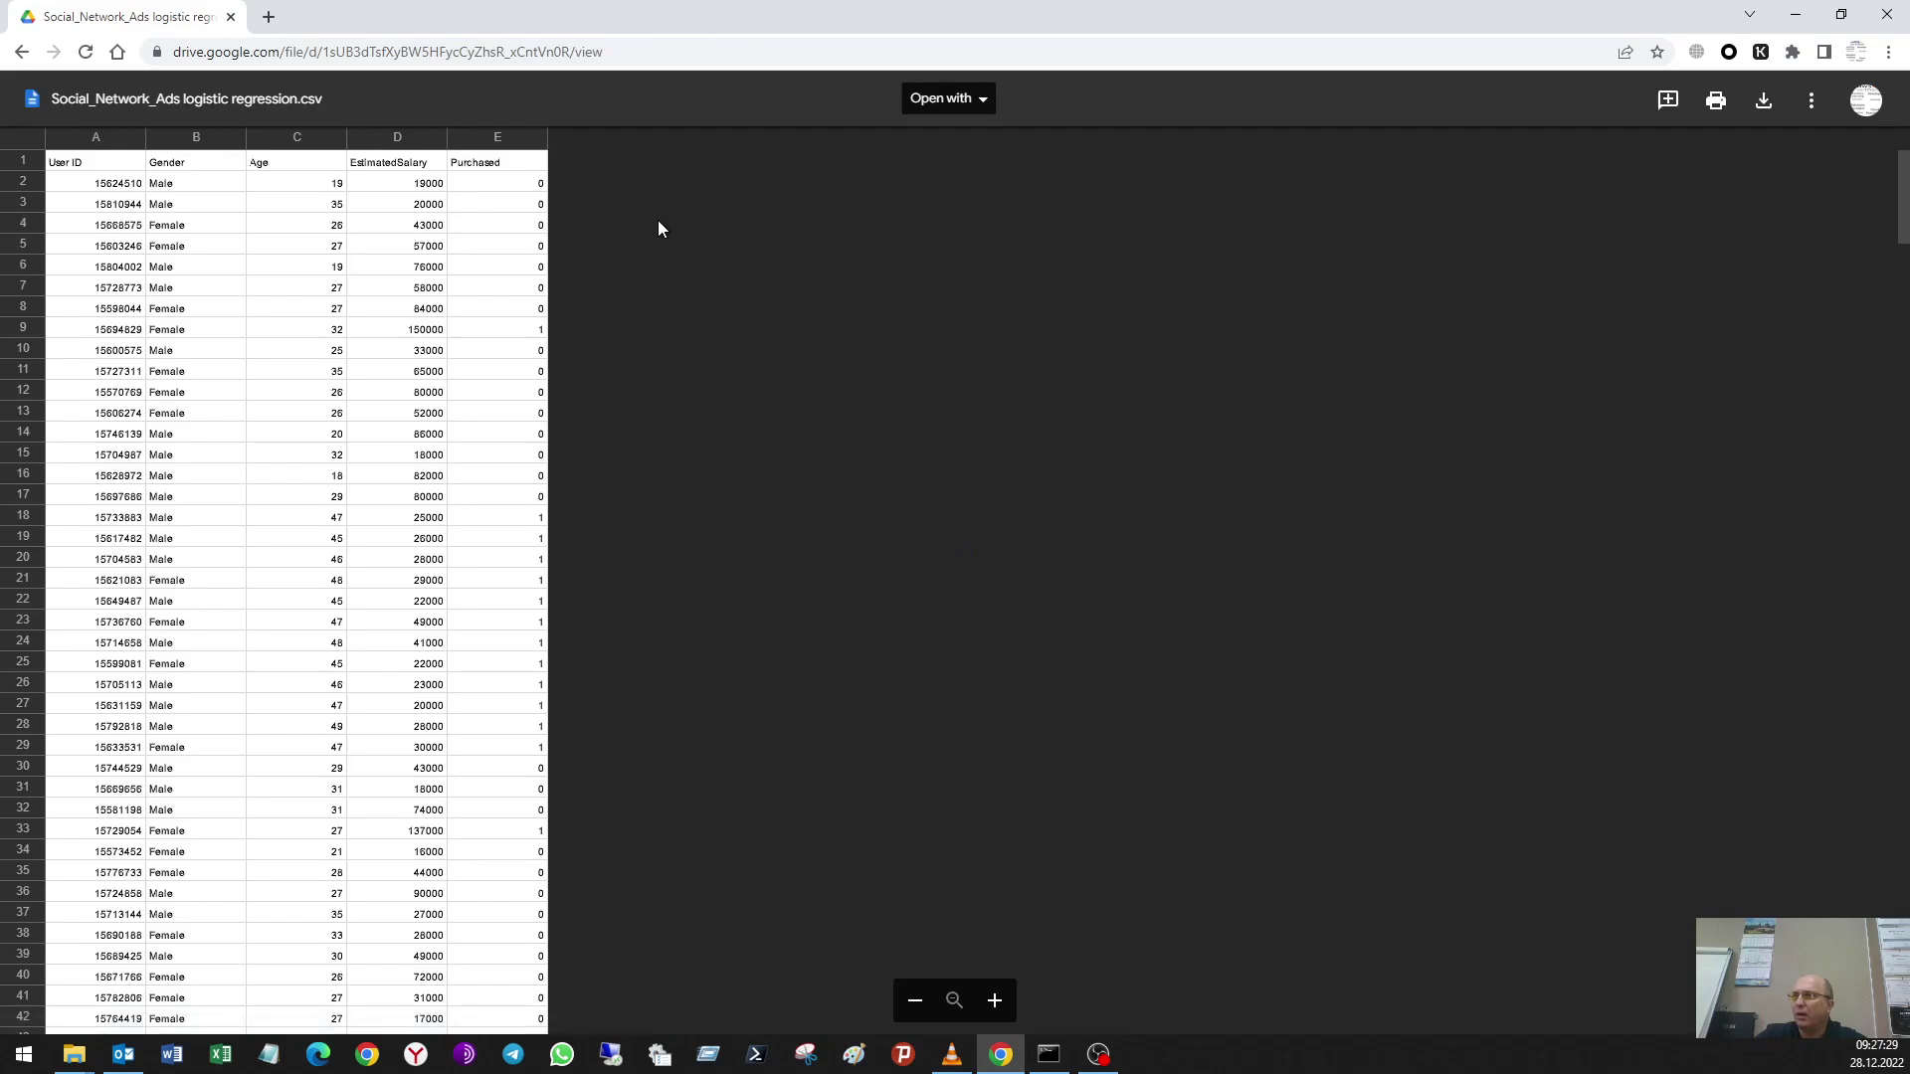
left_click(950, 98)
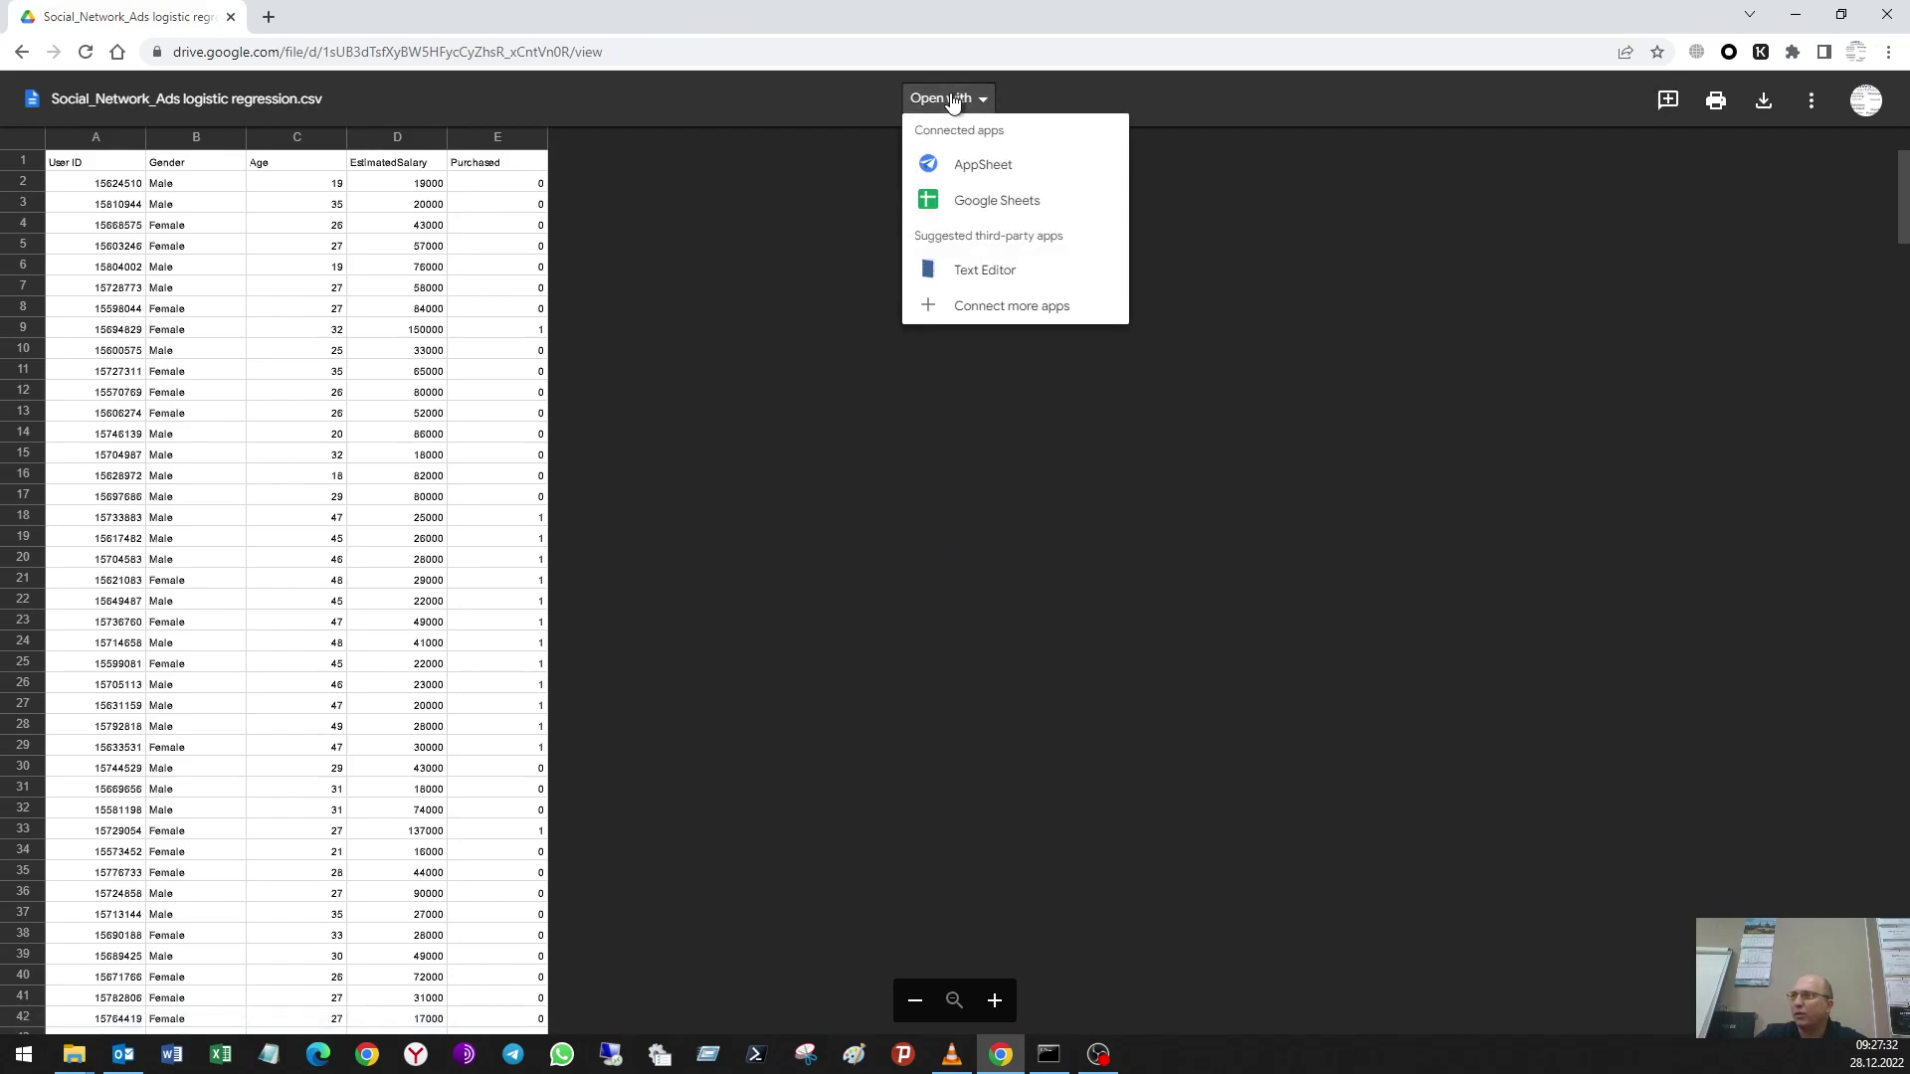
left_click(981, 203)
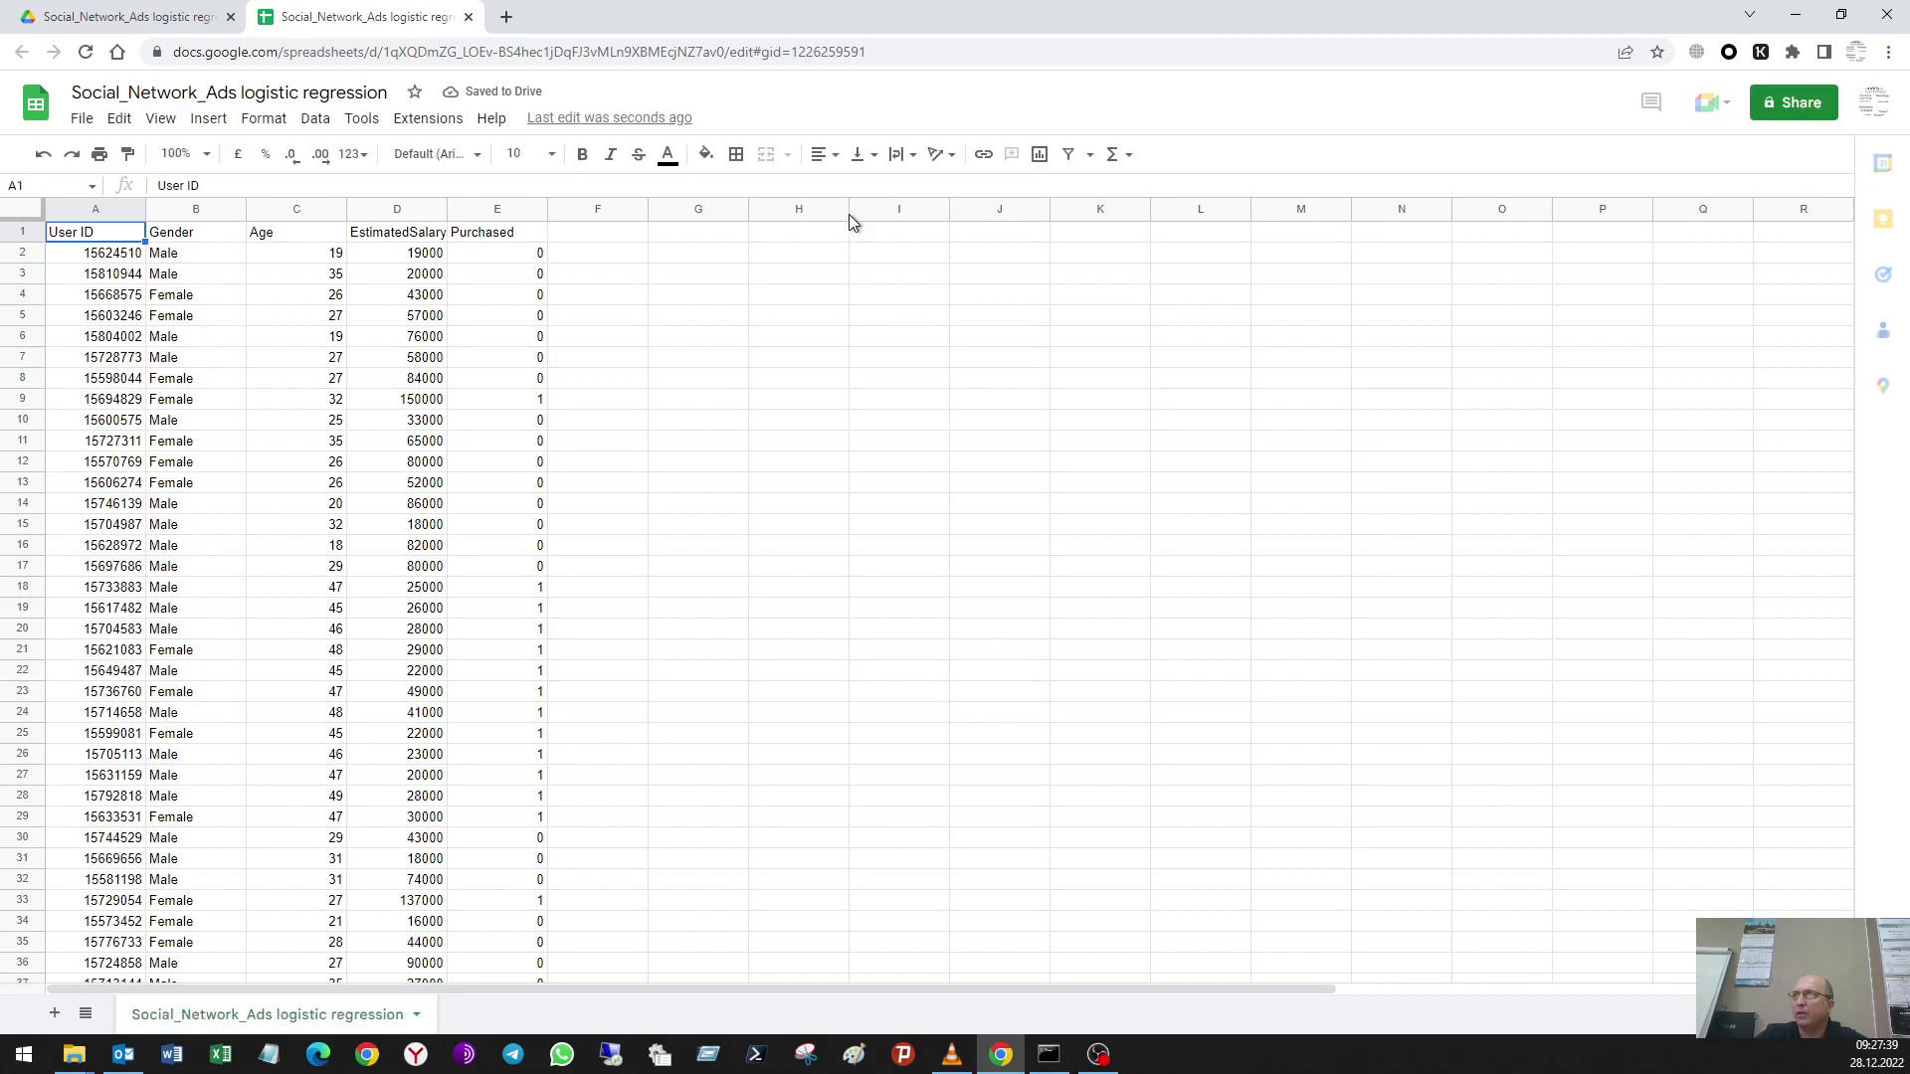
left_click(408, 123)
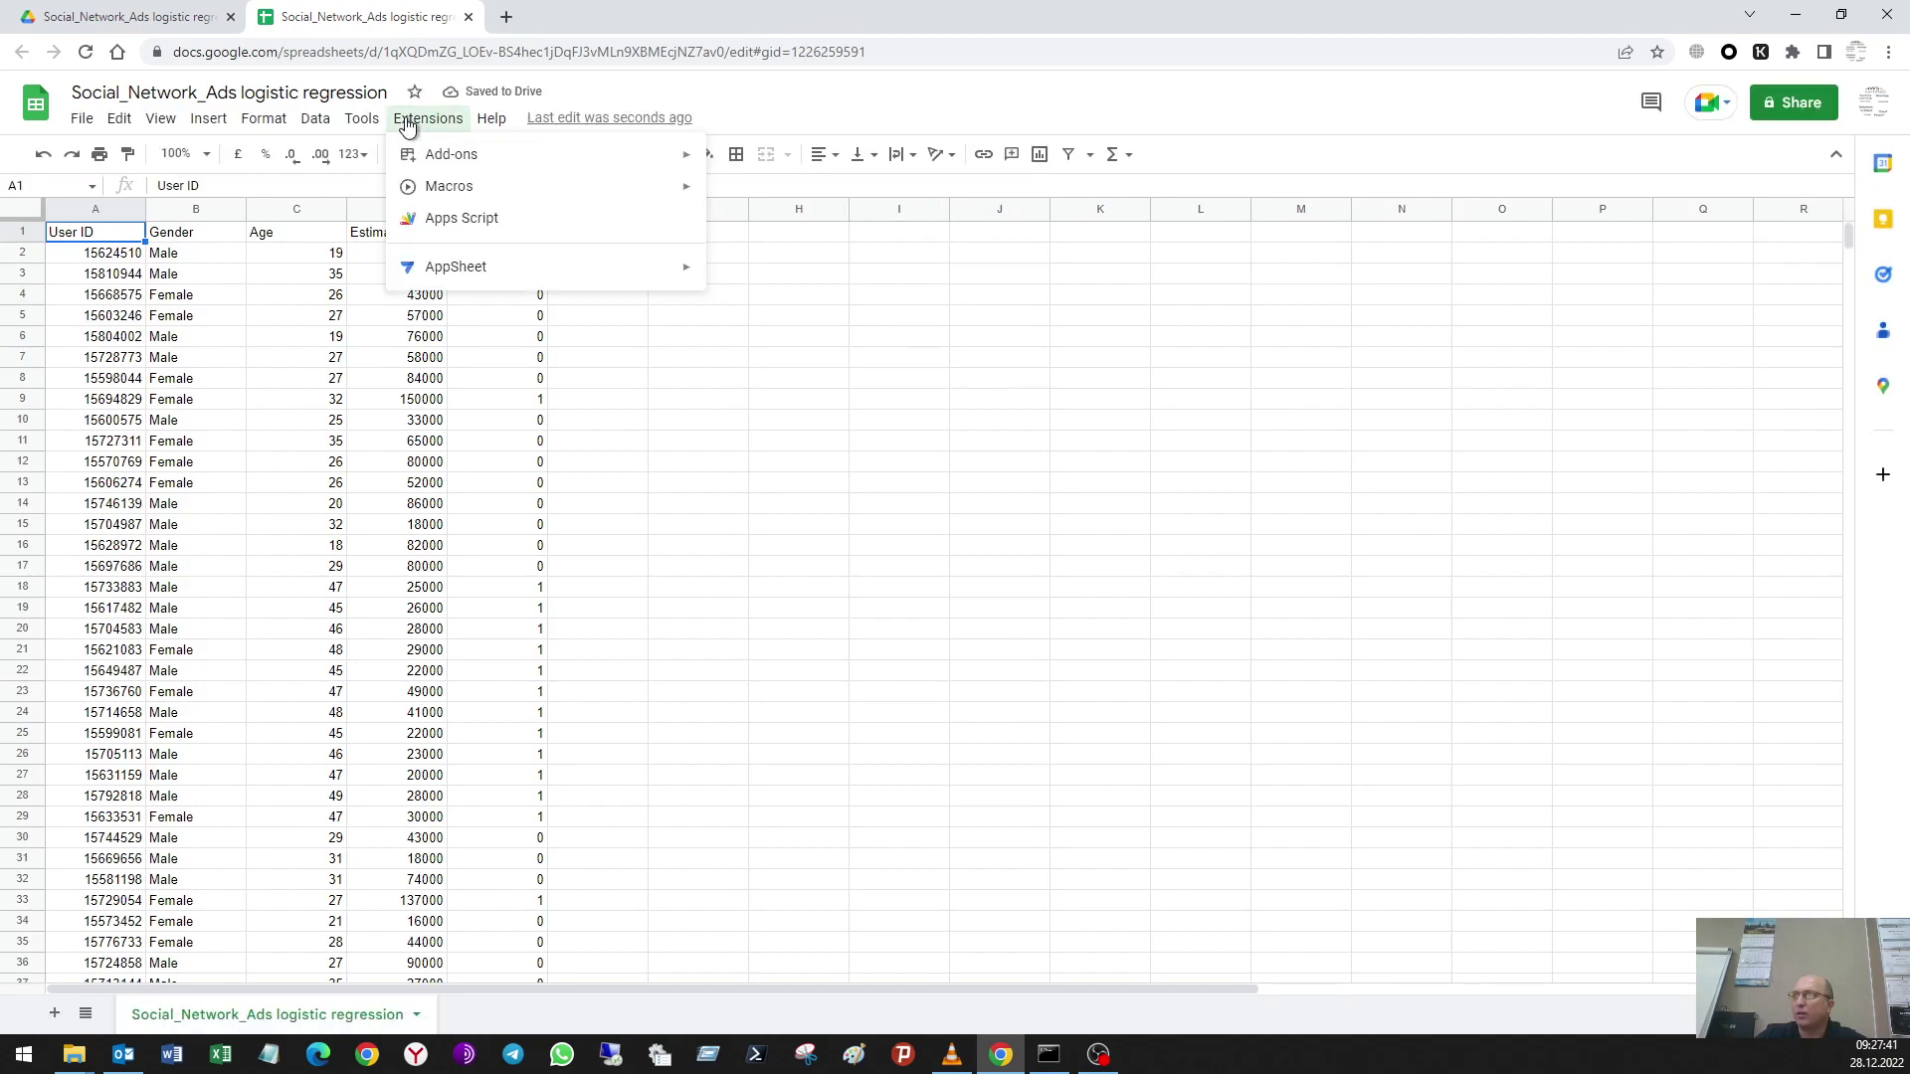
mouse_move(513, 279)
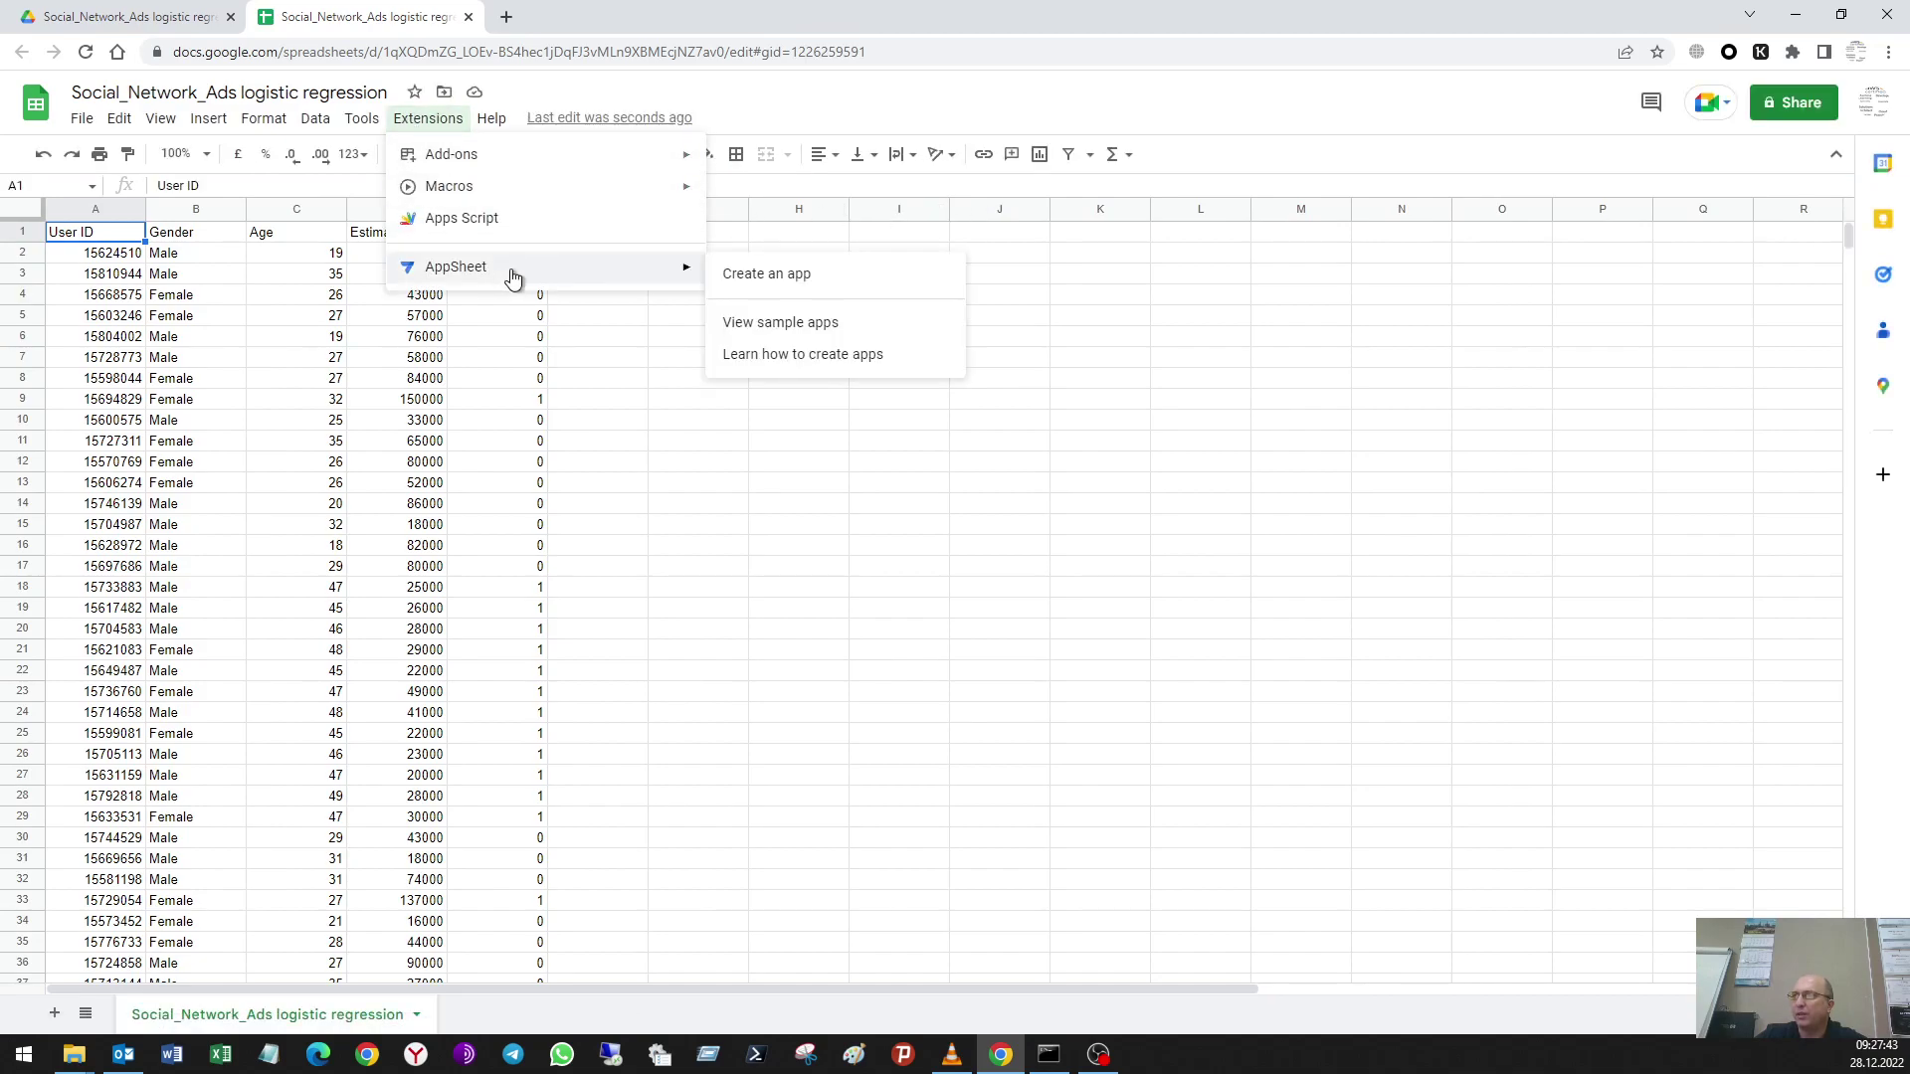
mouse_move(533, 318)
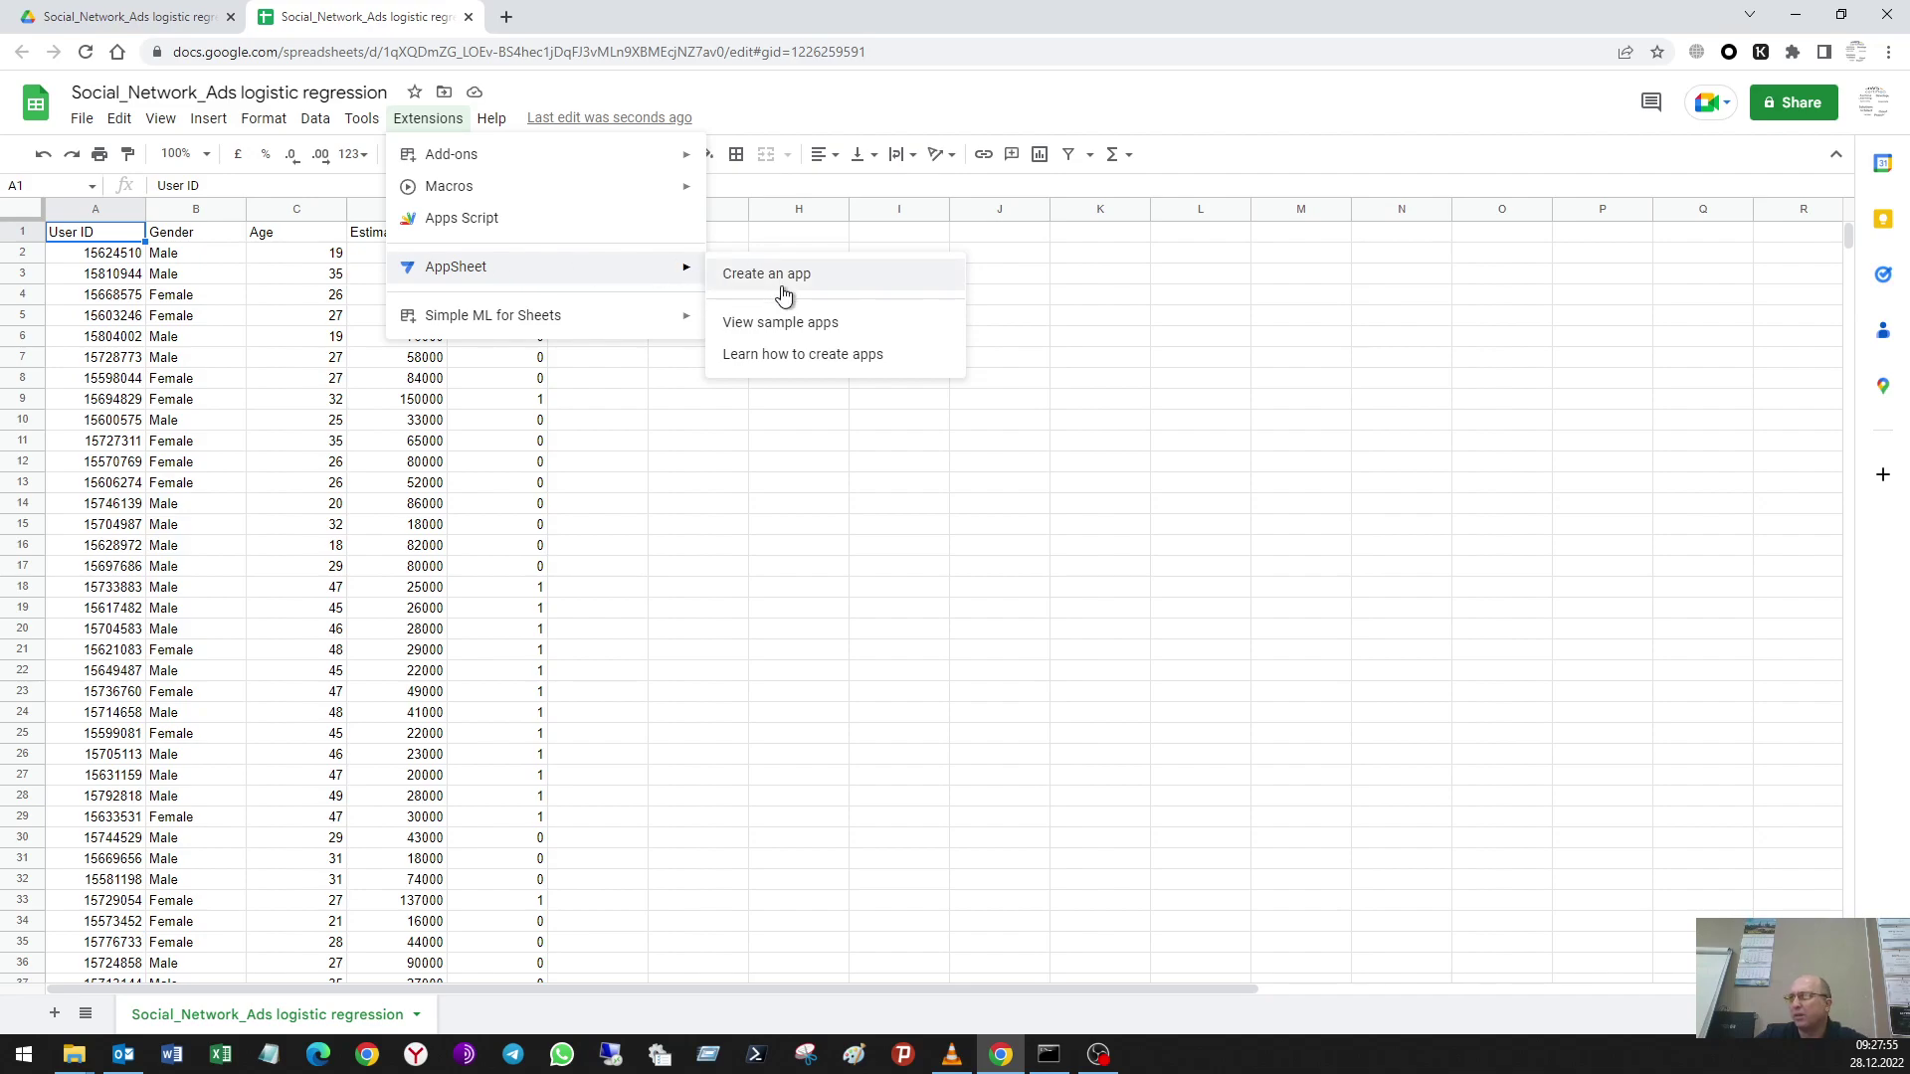
left_click(832, 328)
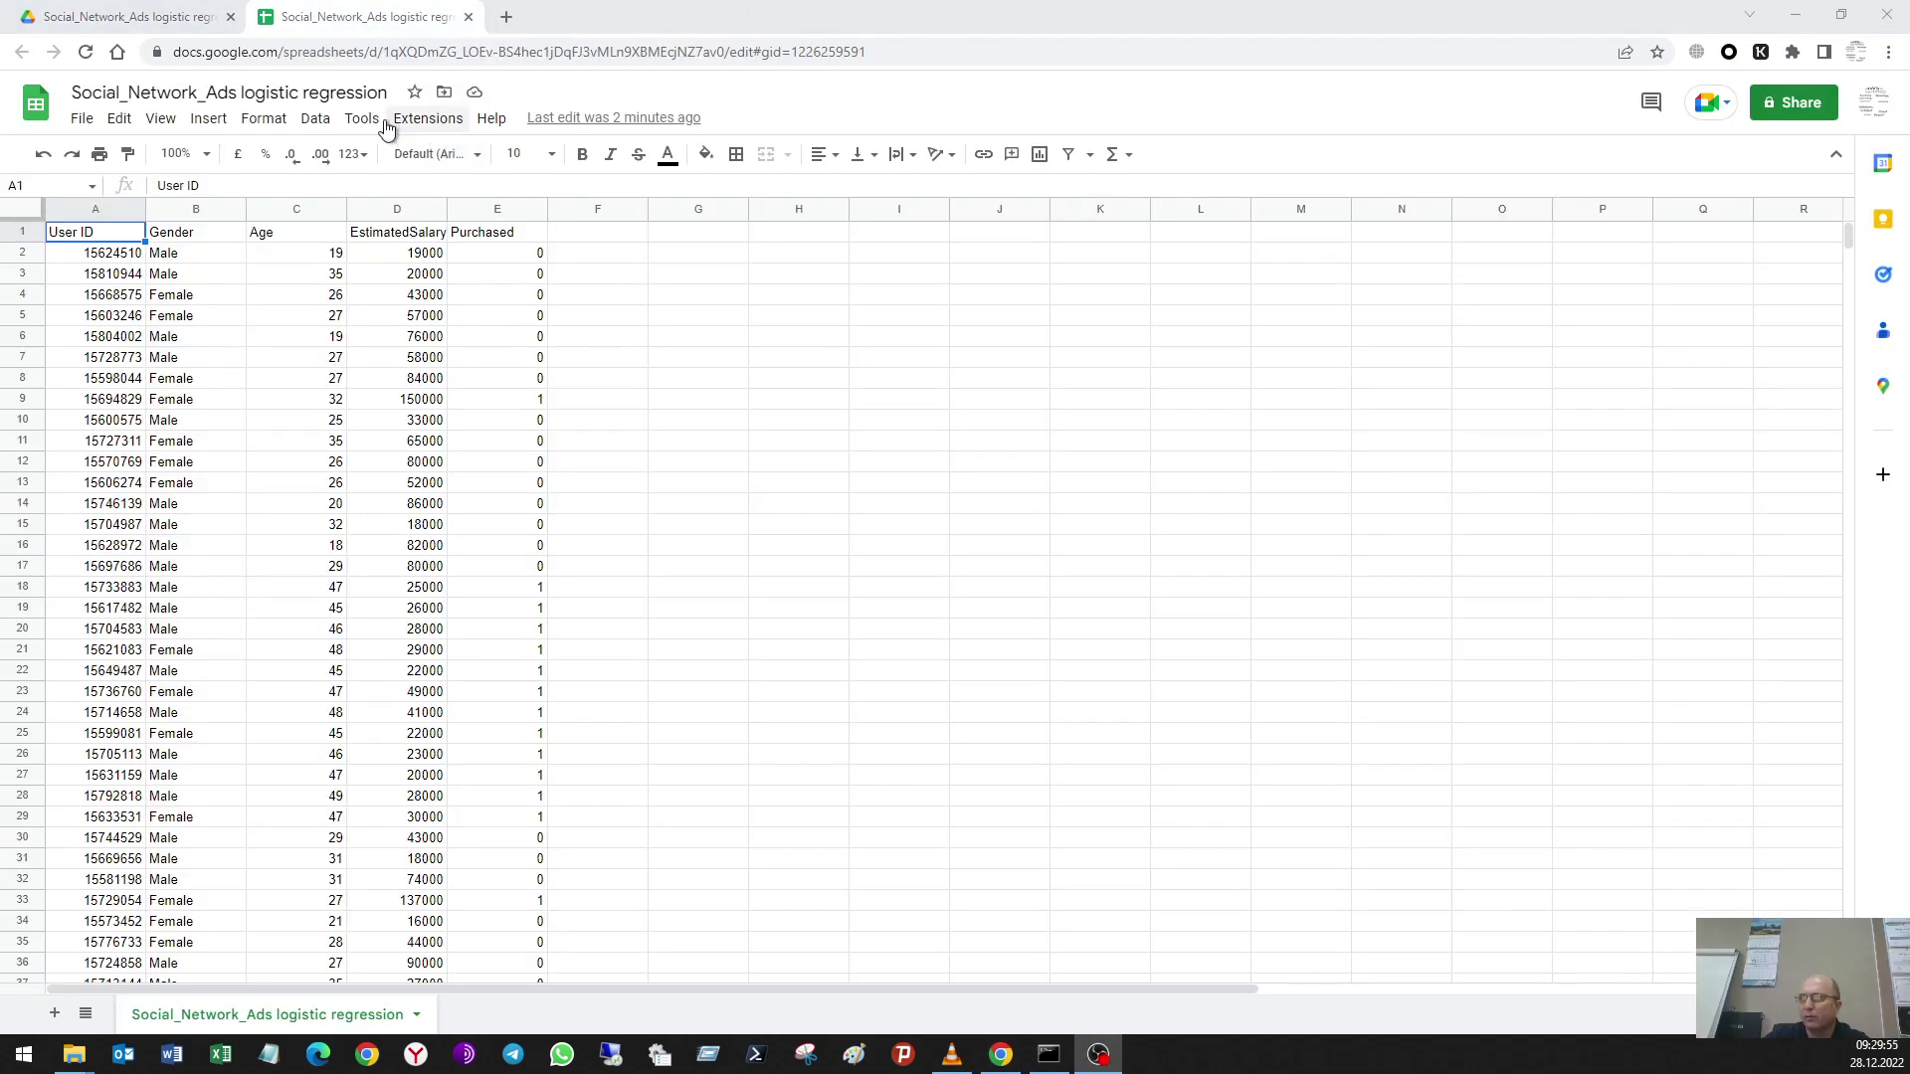
Step: Search the Google Workspace Marketplace add-ons for ML, look up Simple ML for Sheets and close the marketplace
left_click(364, 120)
mouse_move(438, 159)
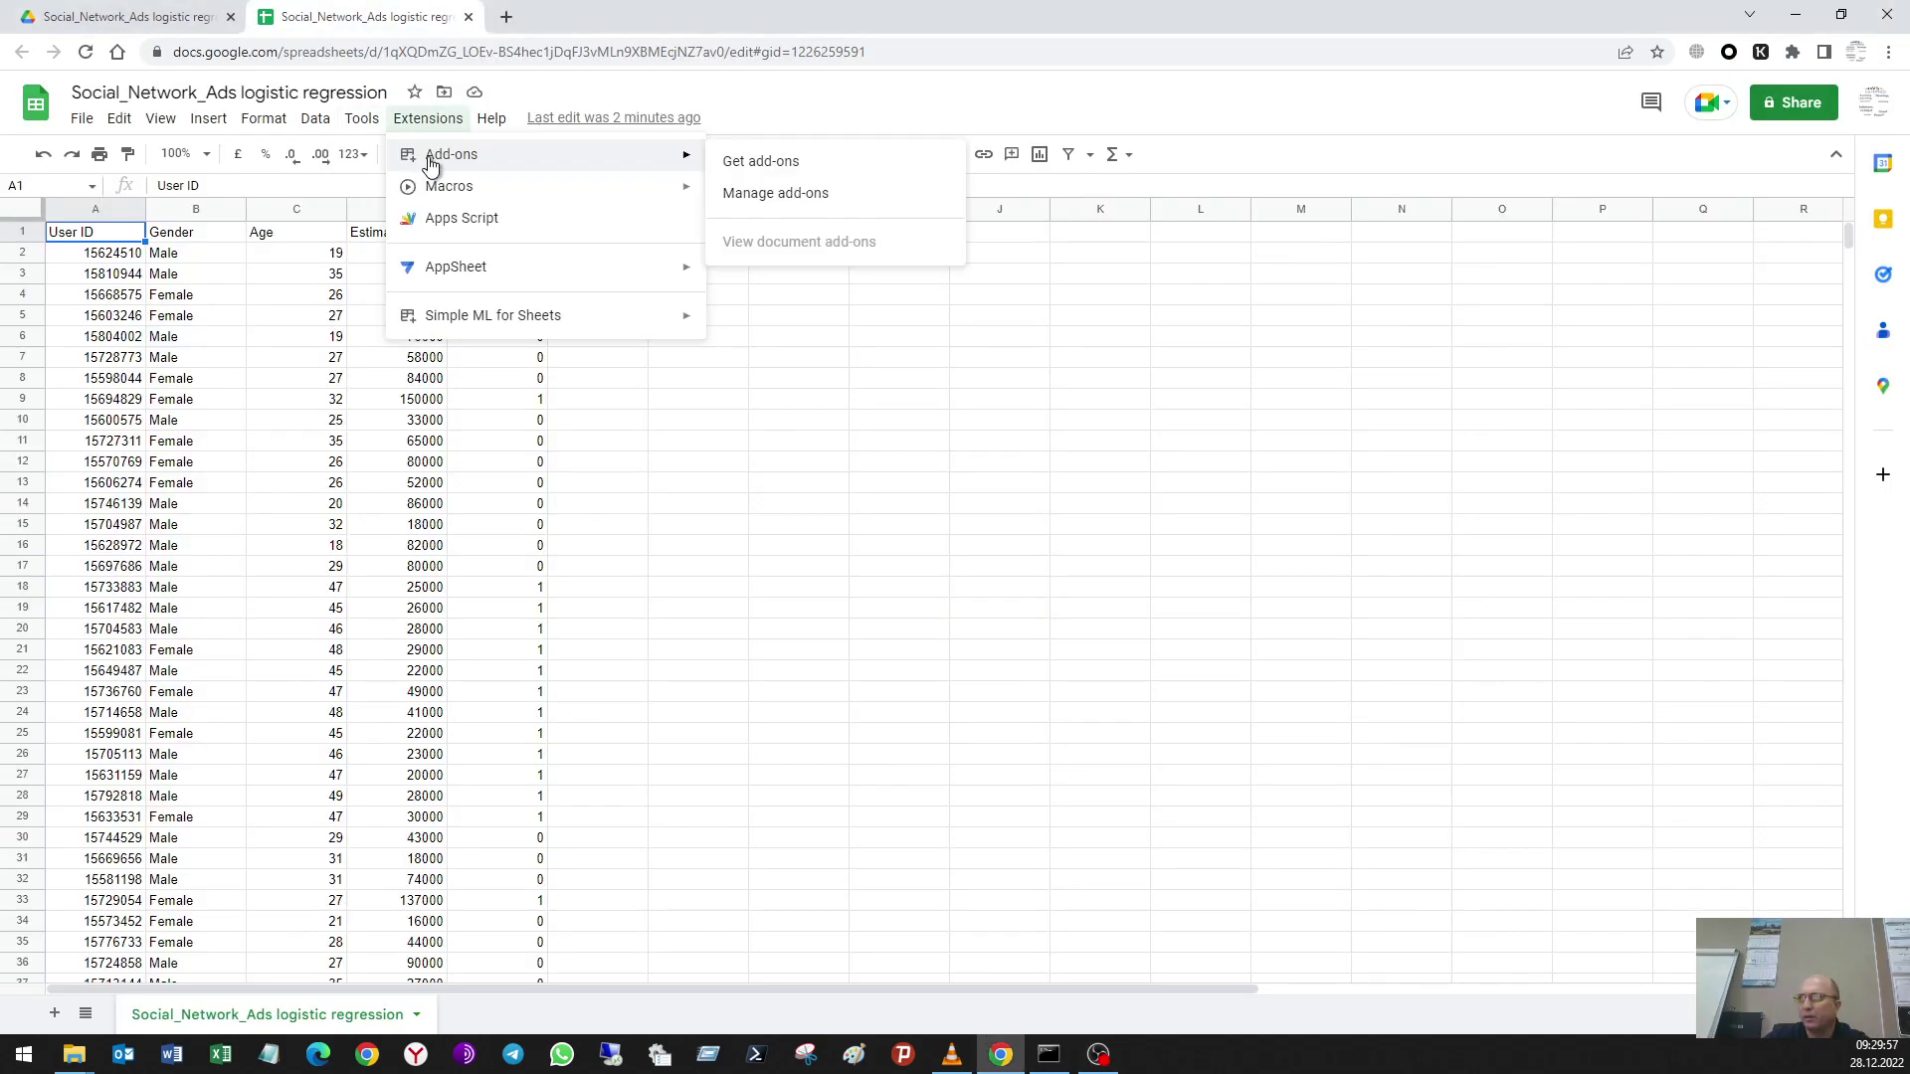
left_click(754, 166)
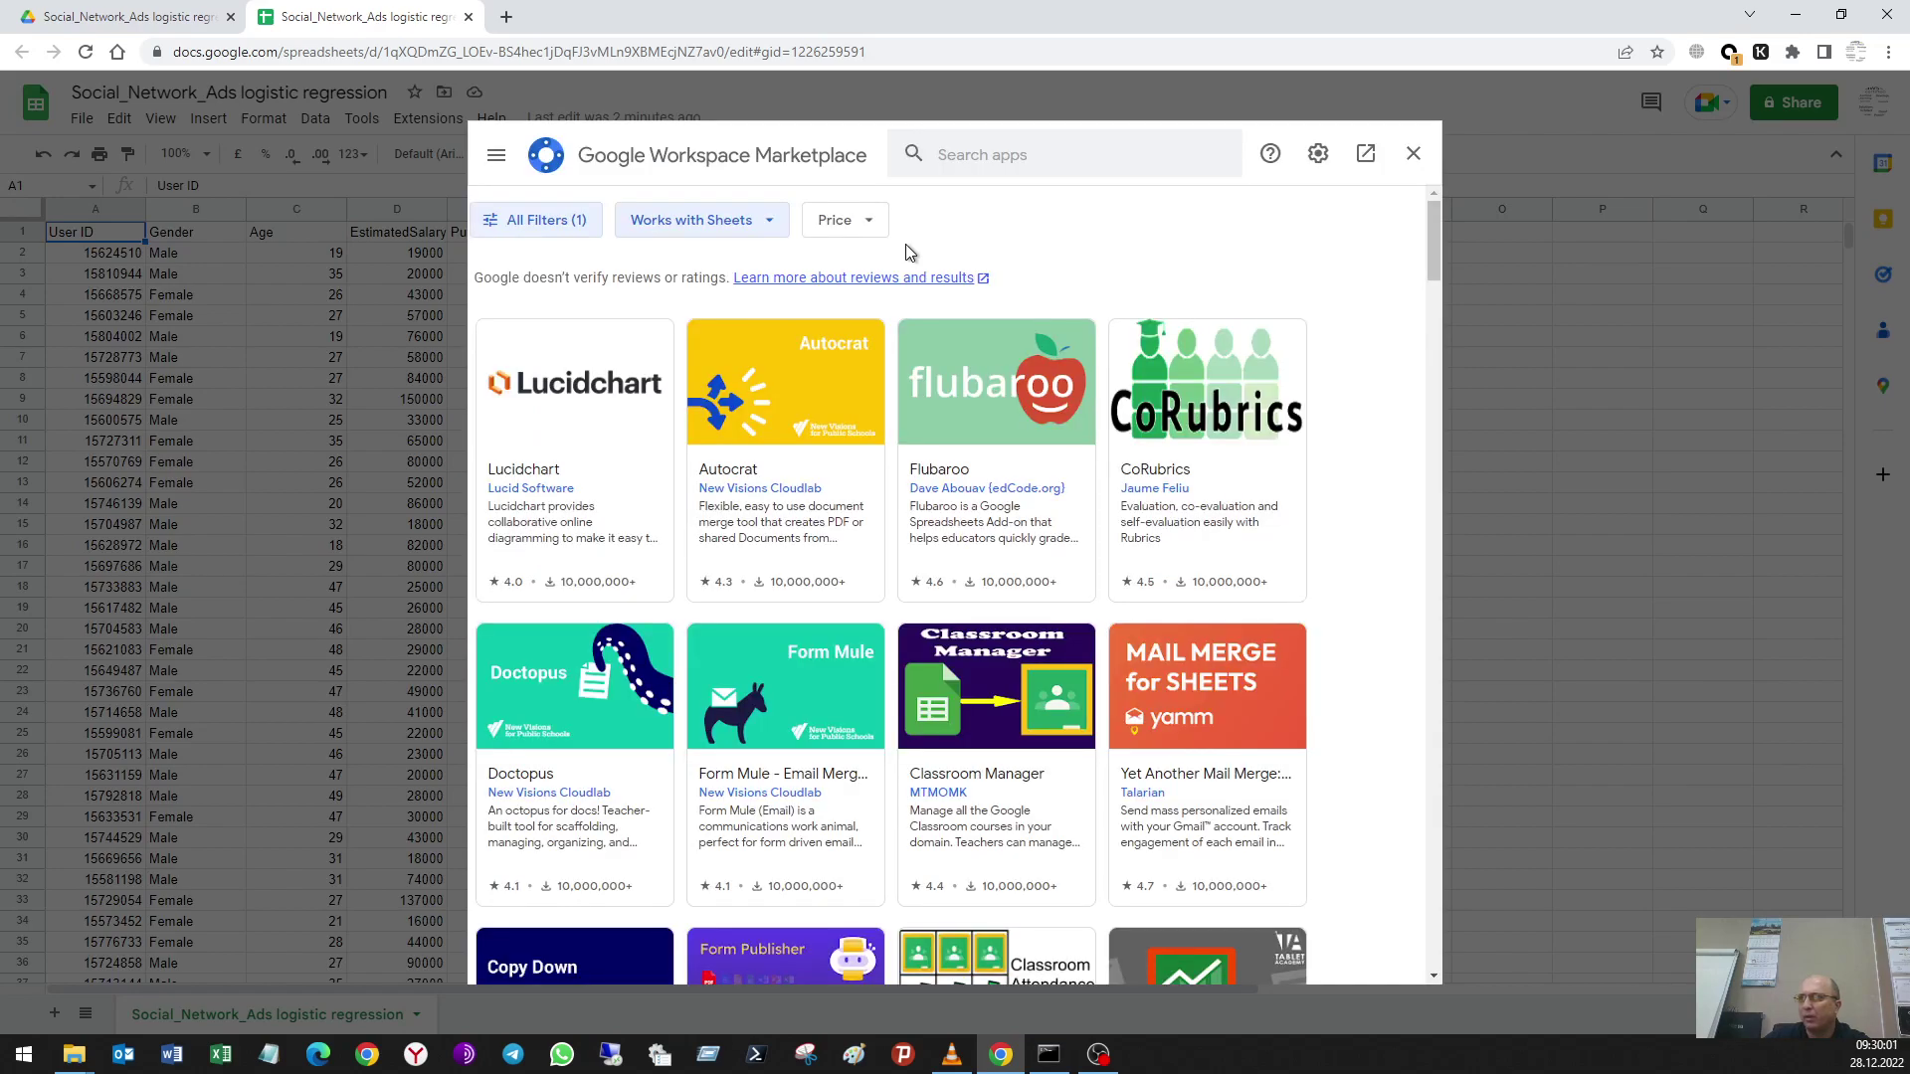
left_click(985, 154)
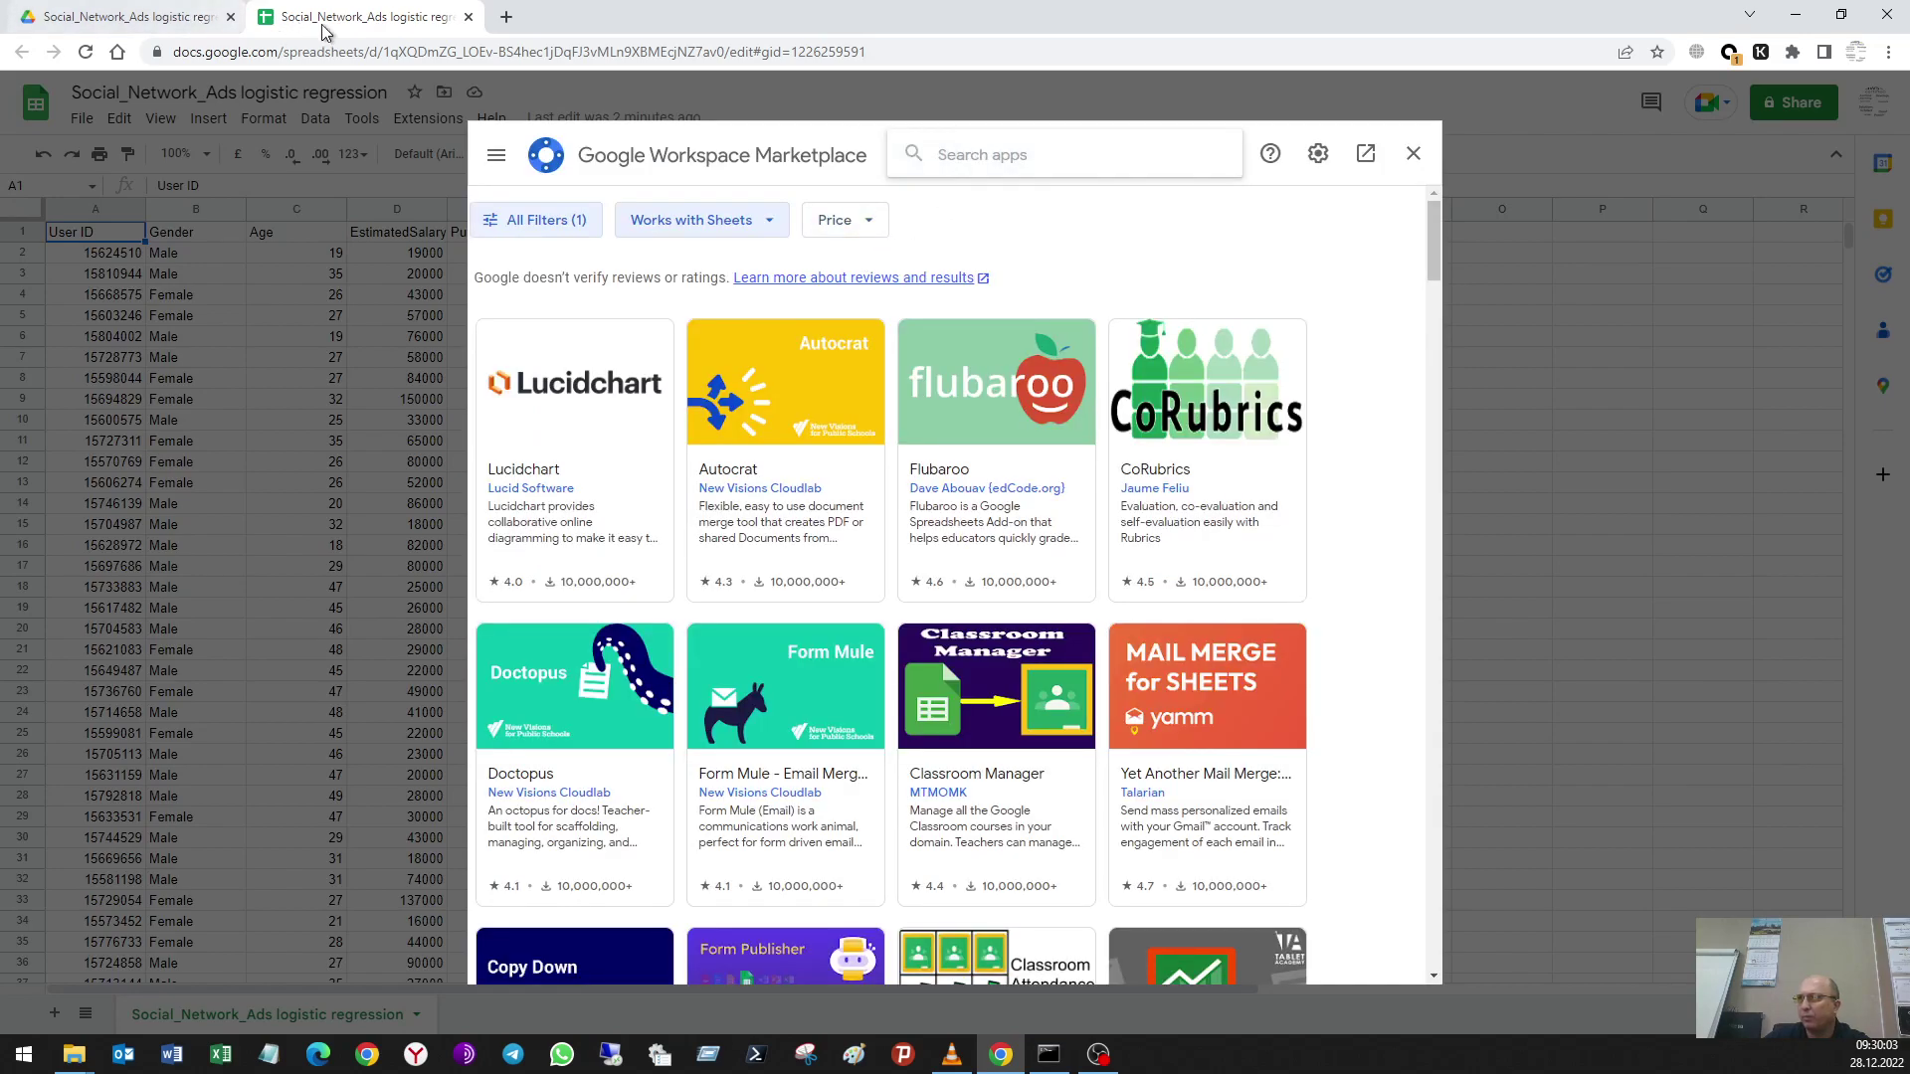
left_click(171, 10)
left_click(358, 15)
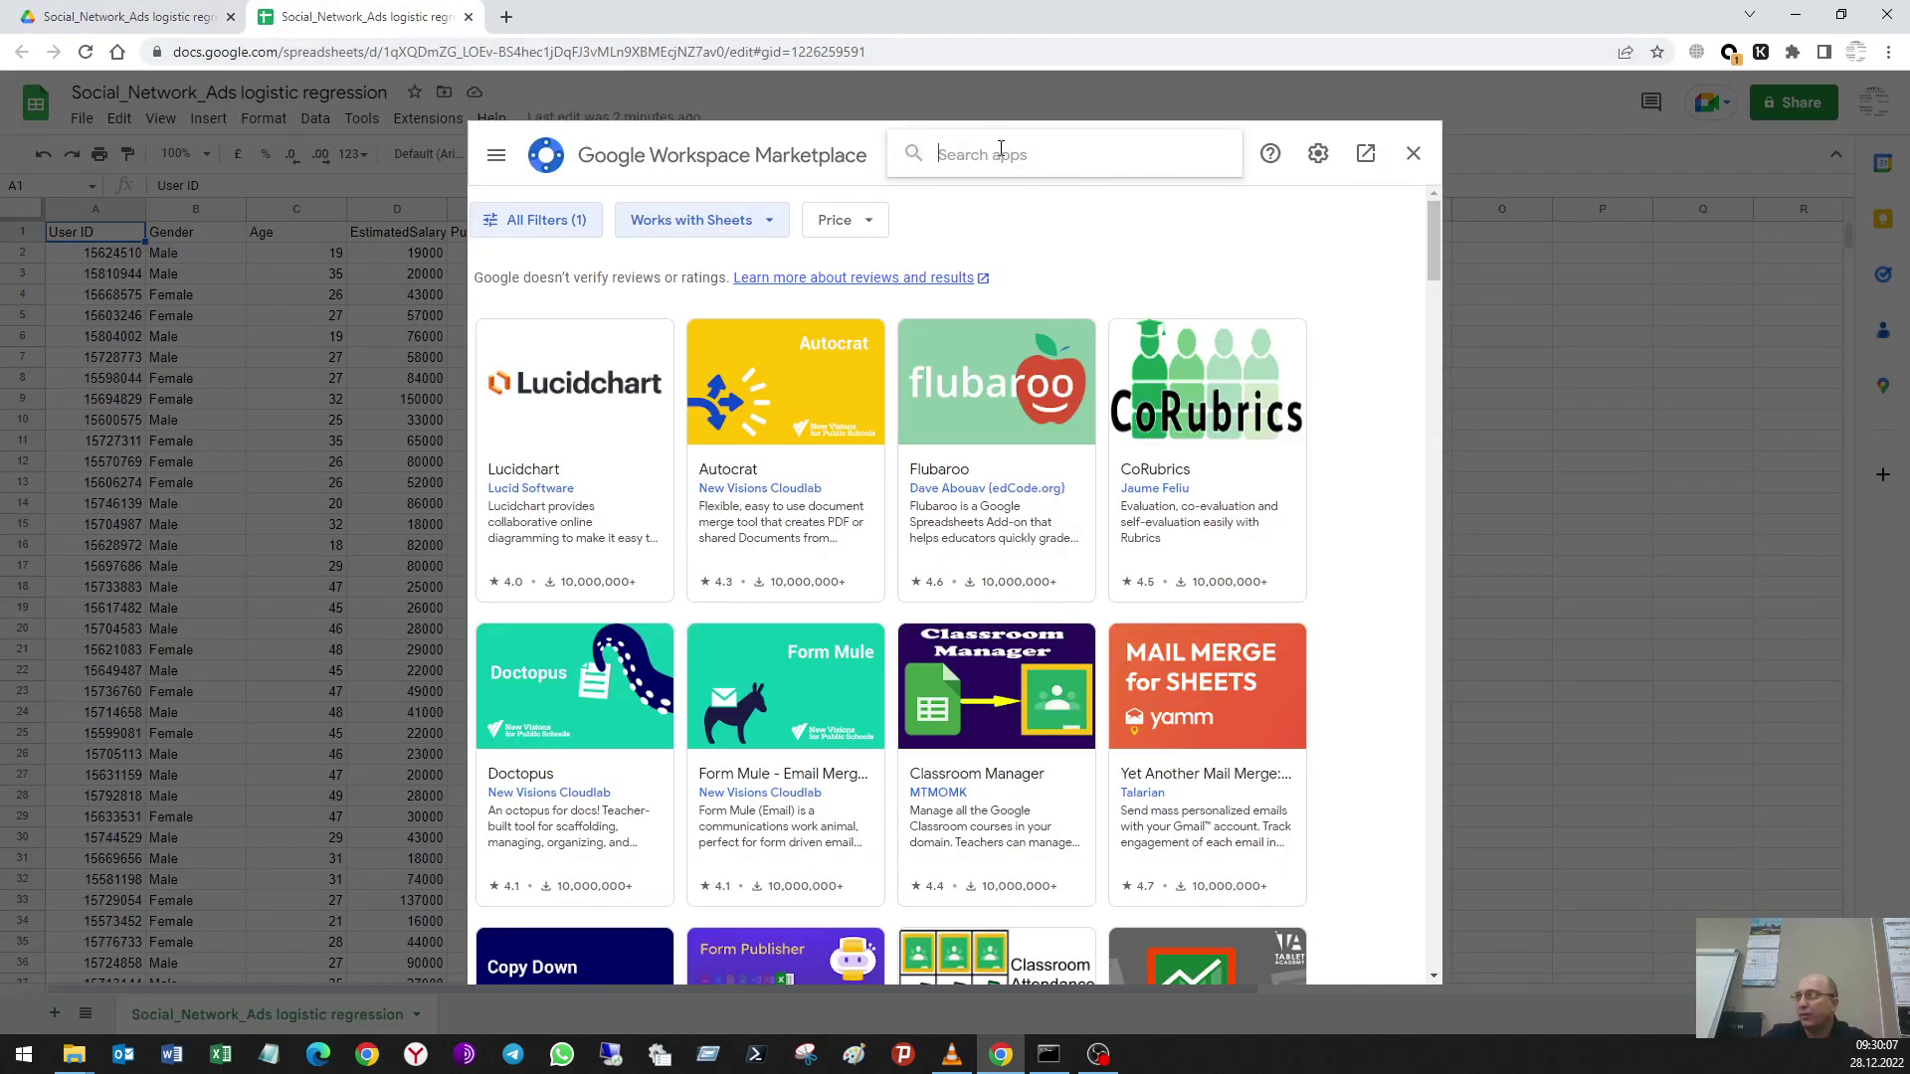
type("M:L")
key("BackSpace")
key("BackSpace")
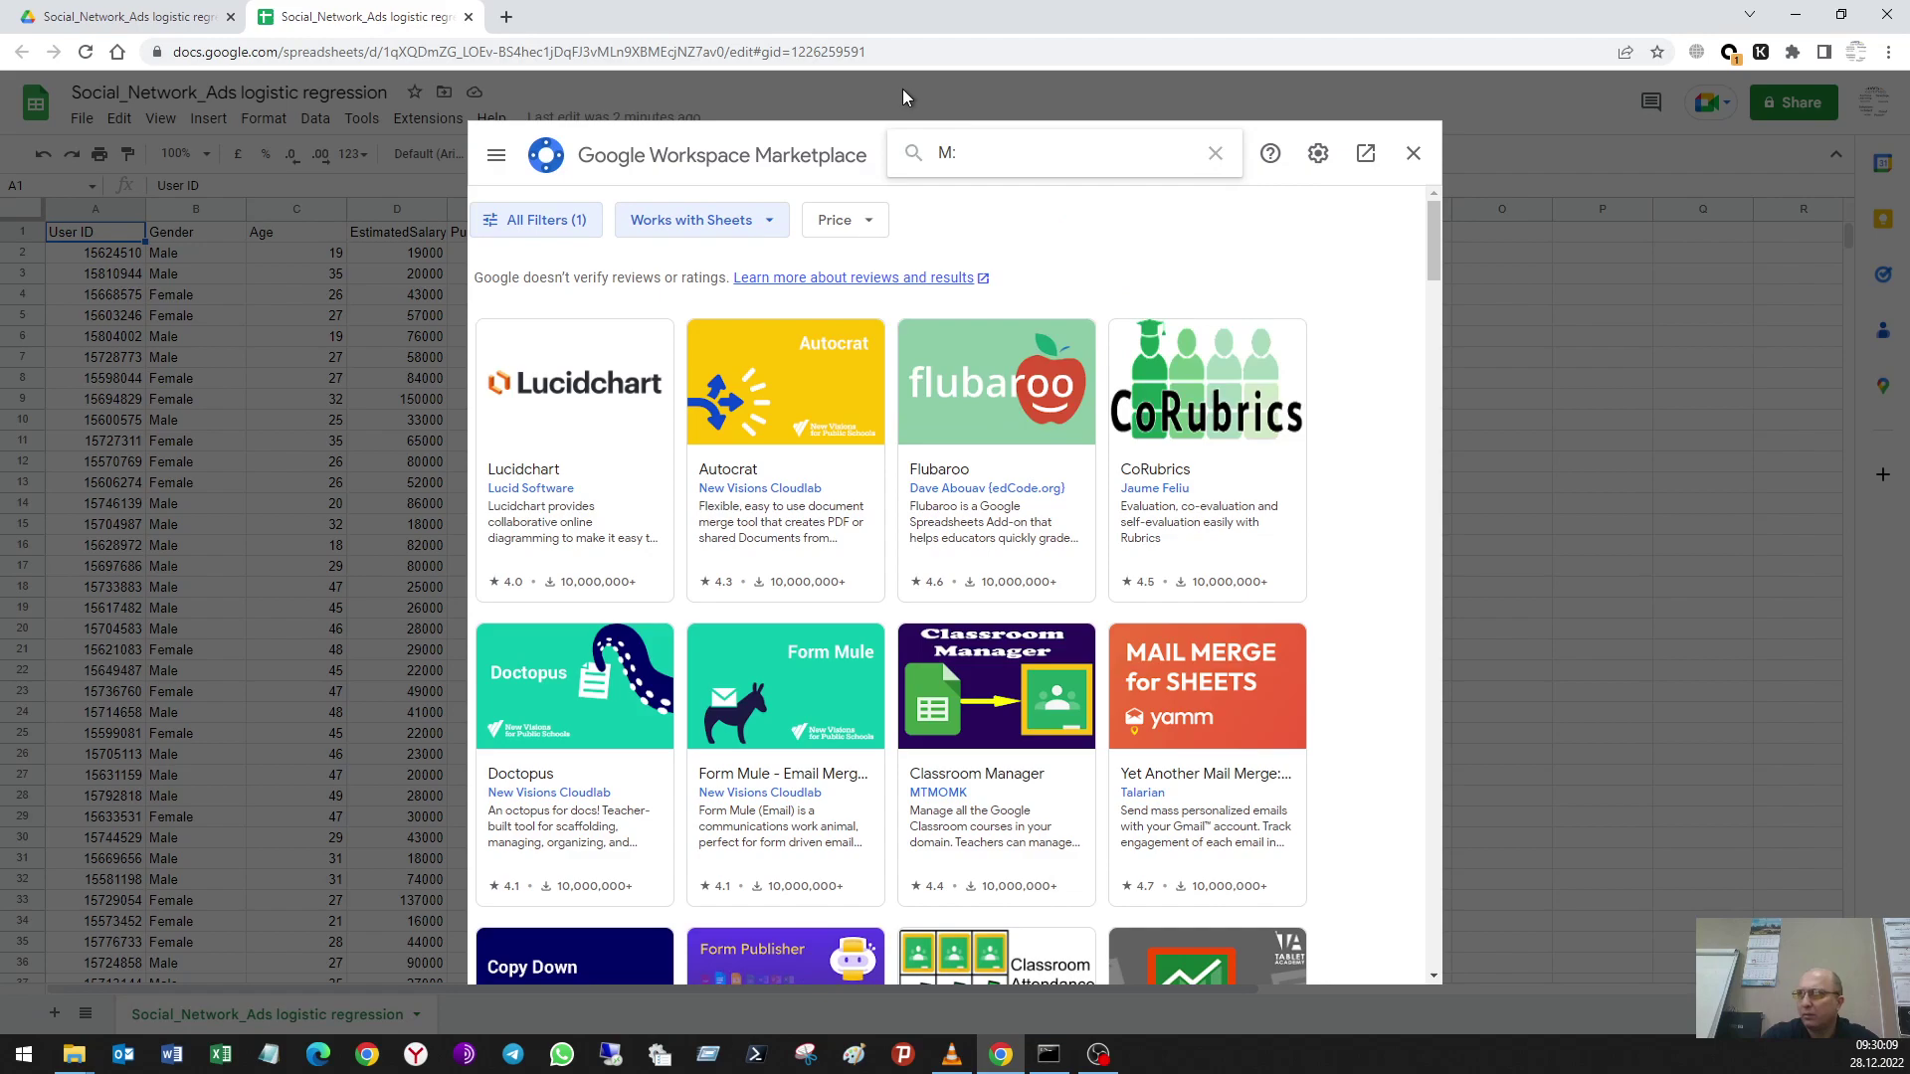
type("L")
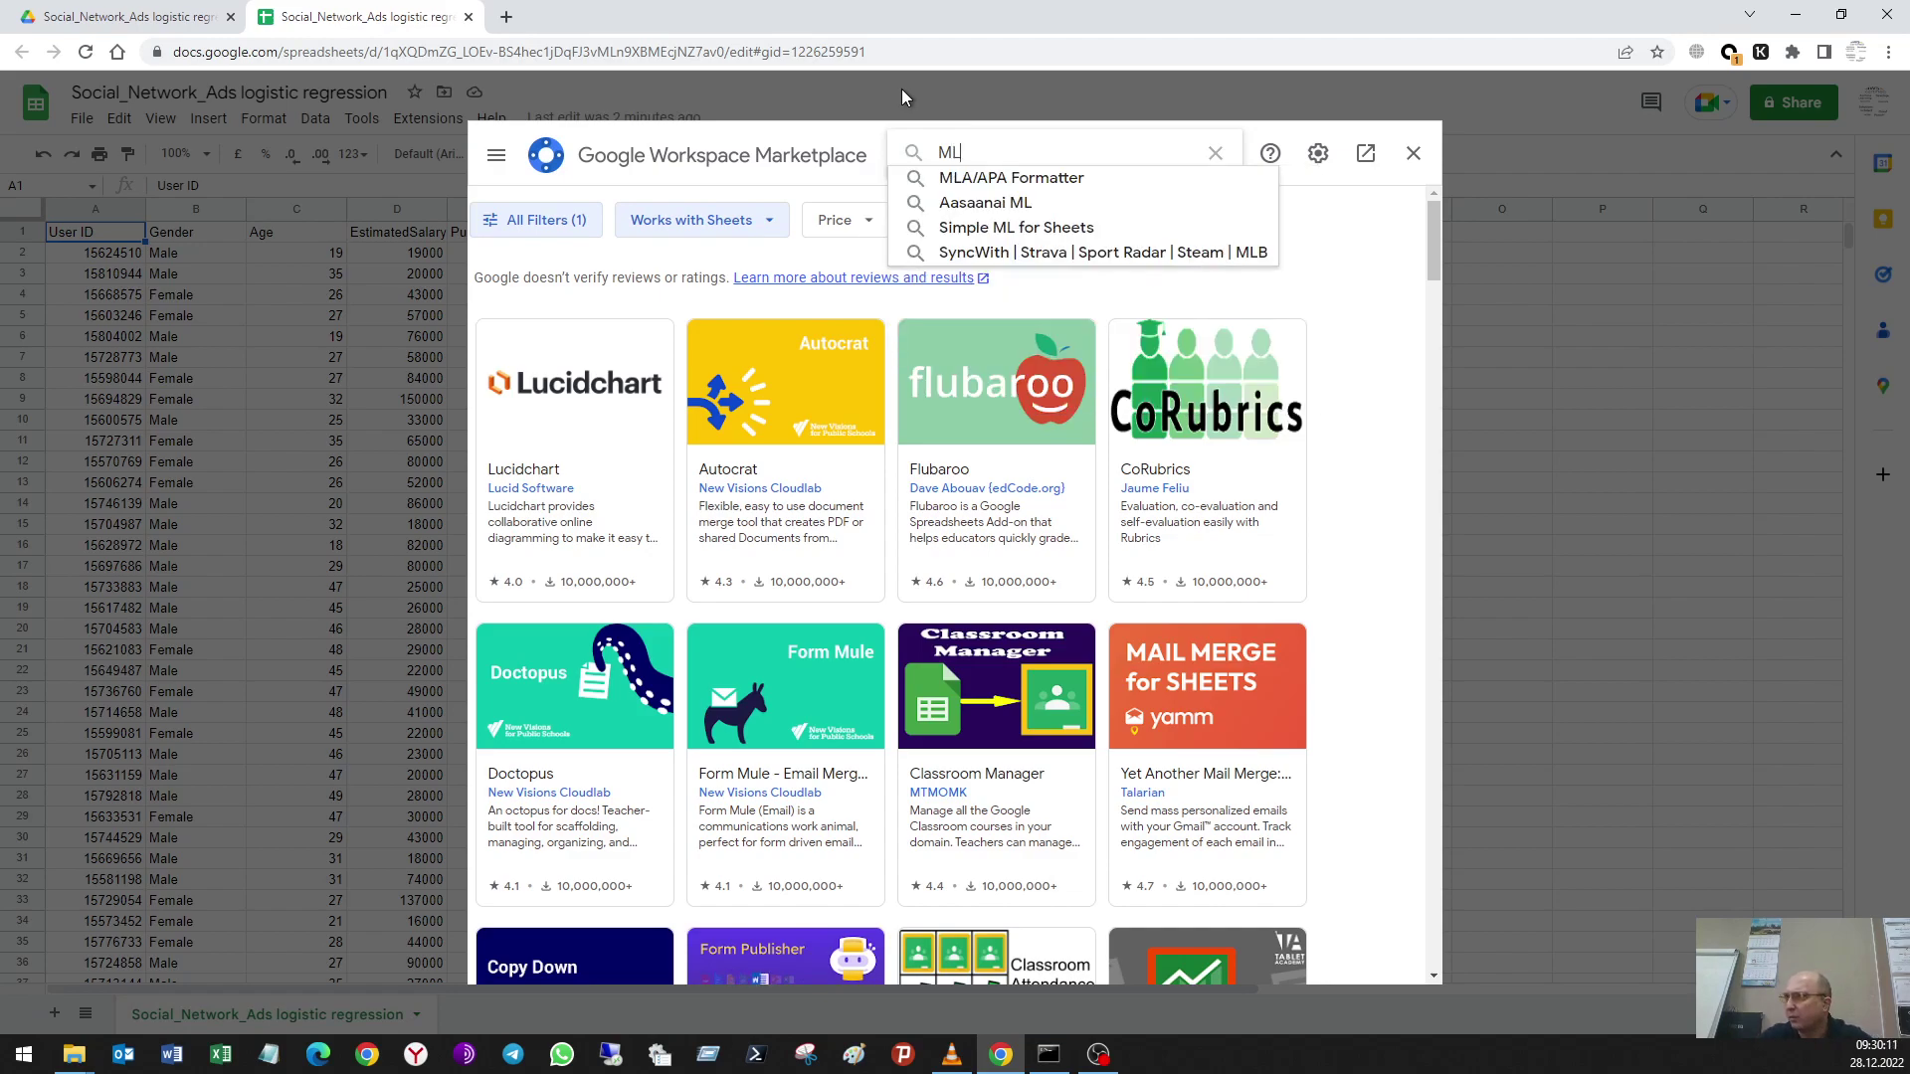
left_click(1015, 229)
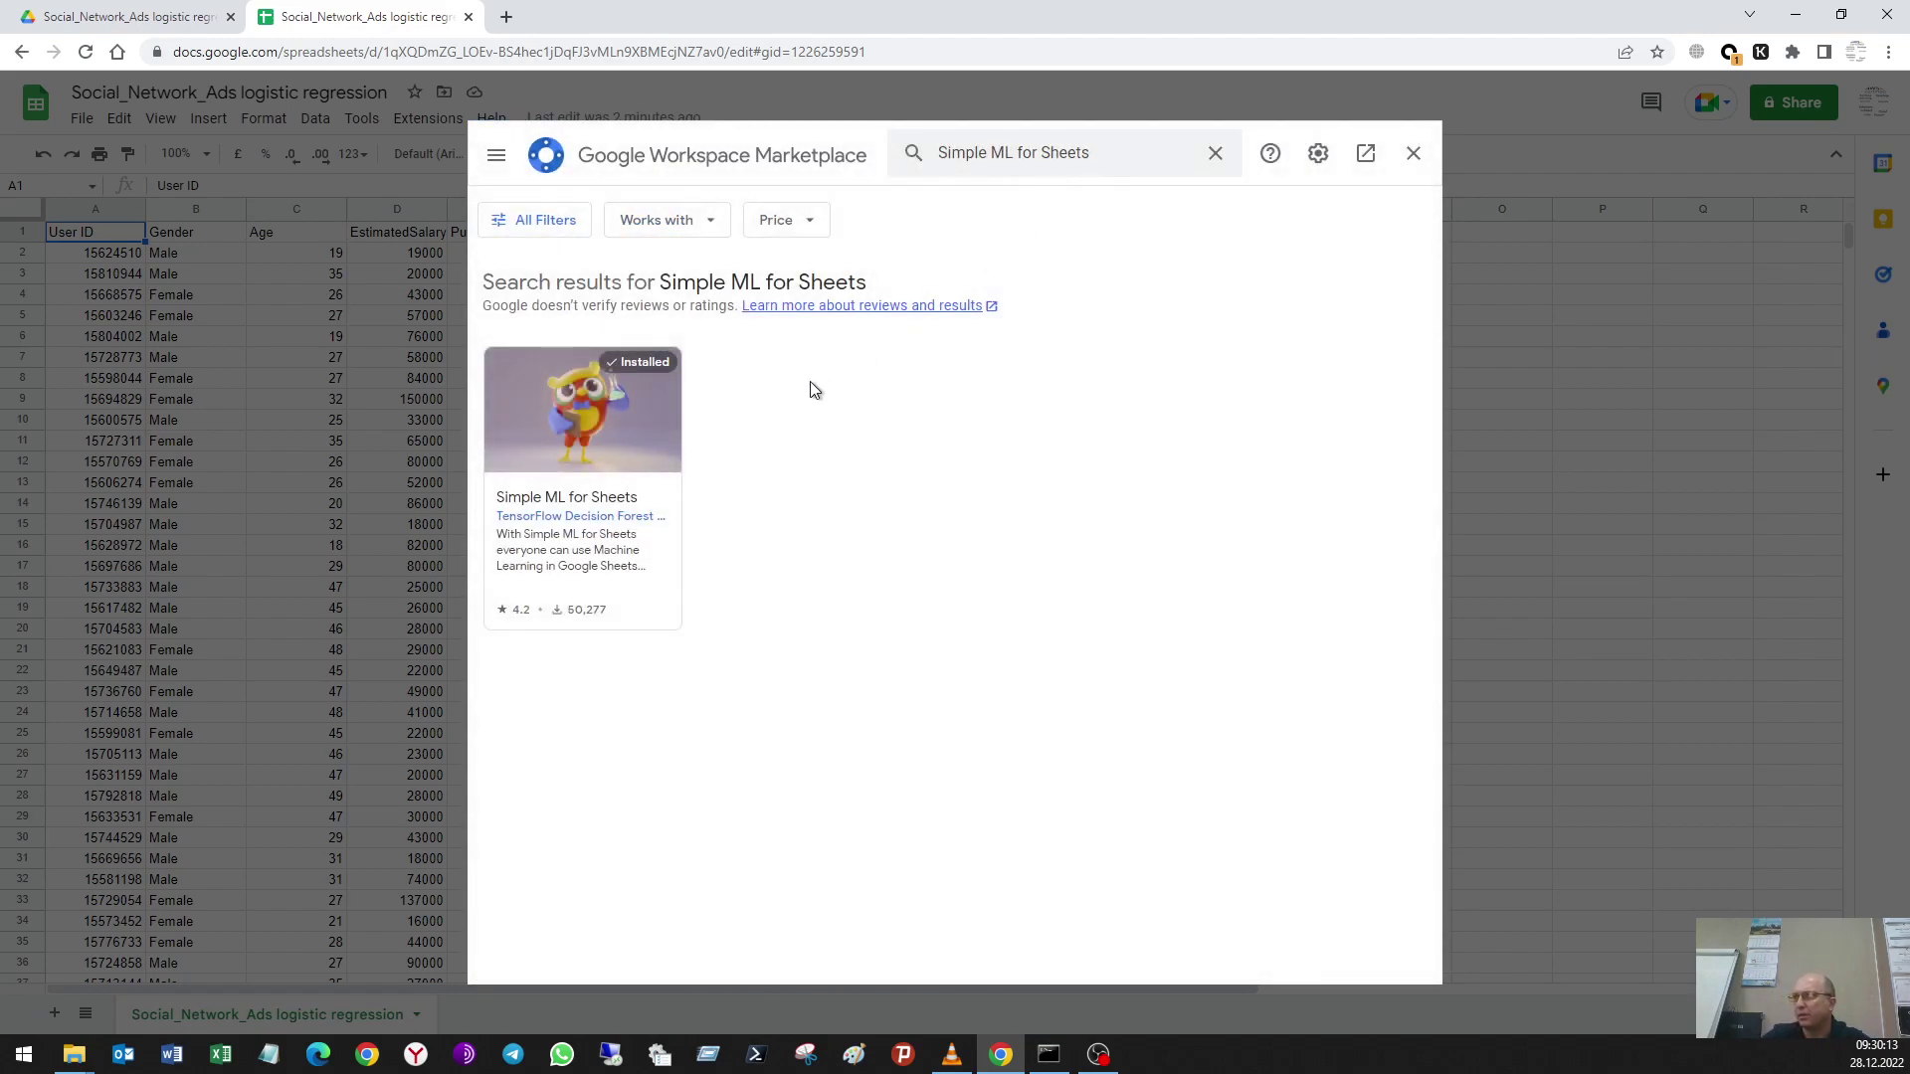
left_click(1412, 155)
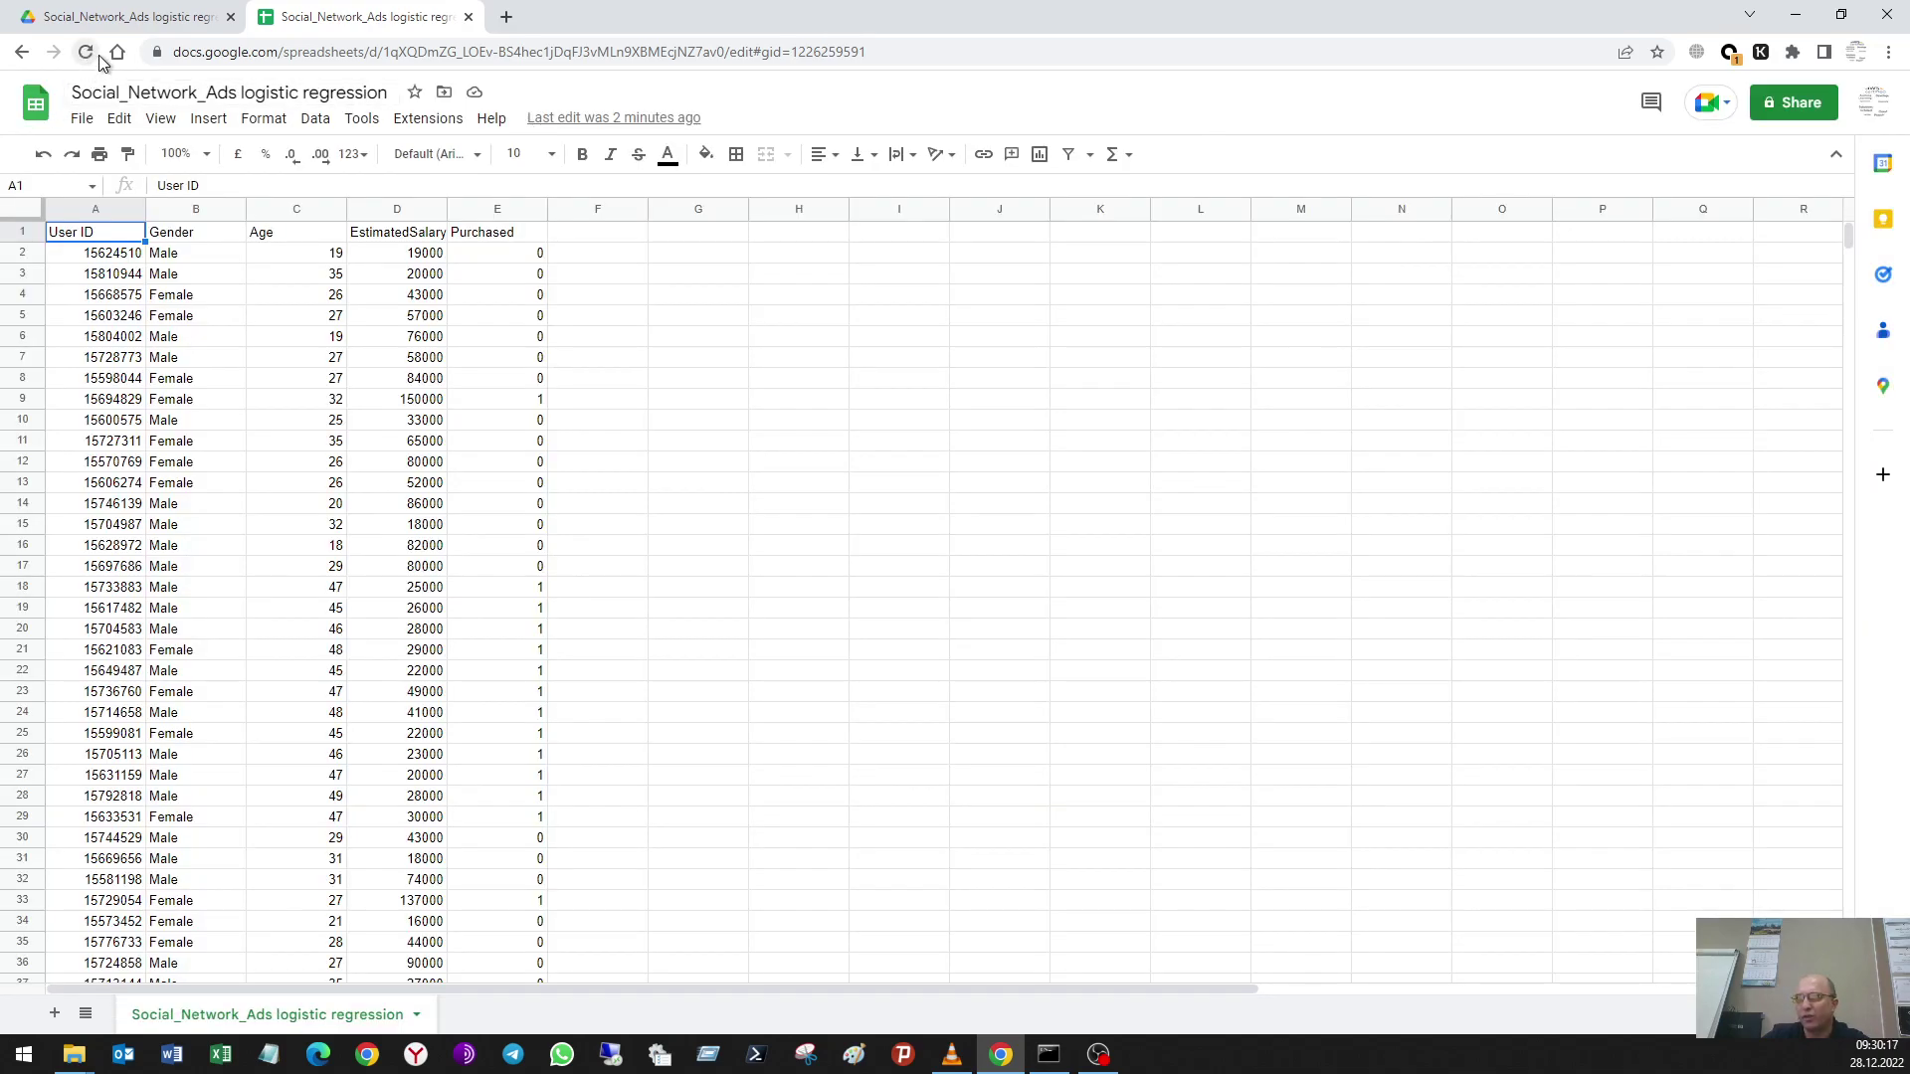
Step: Start the Simple ML for Sheets extension and choose the Predict missing values task
left_click(419, 121)
mouse_move(513, 318)
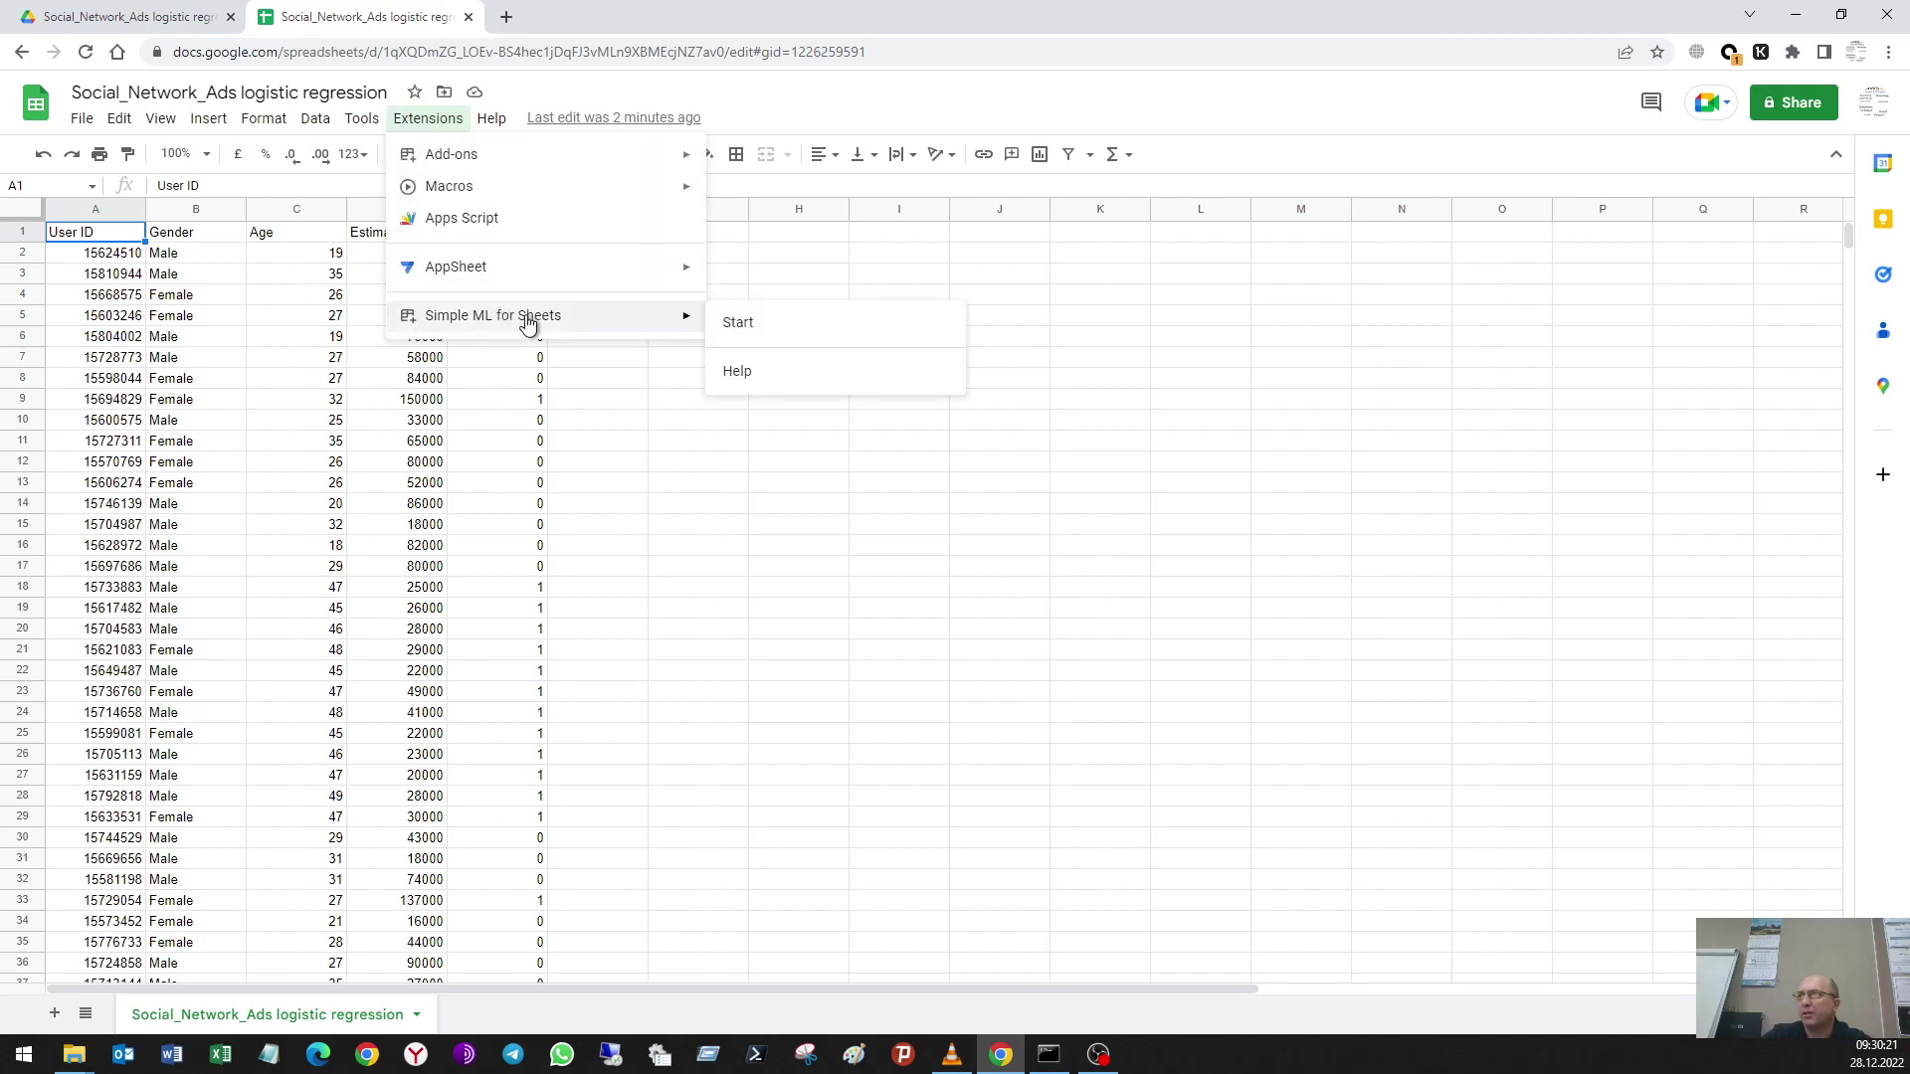
left_click(788, 328)
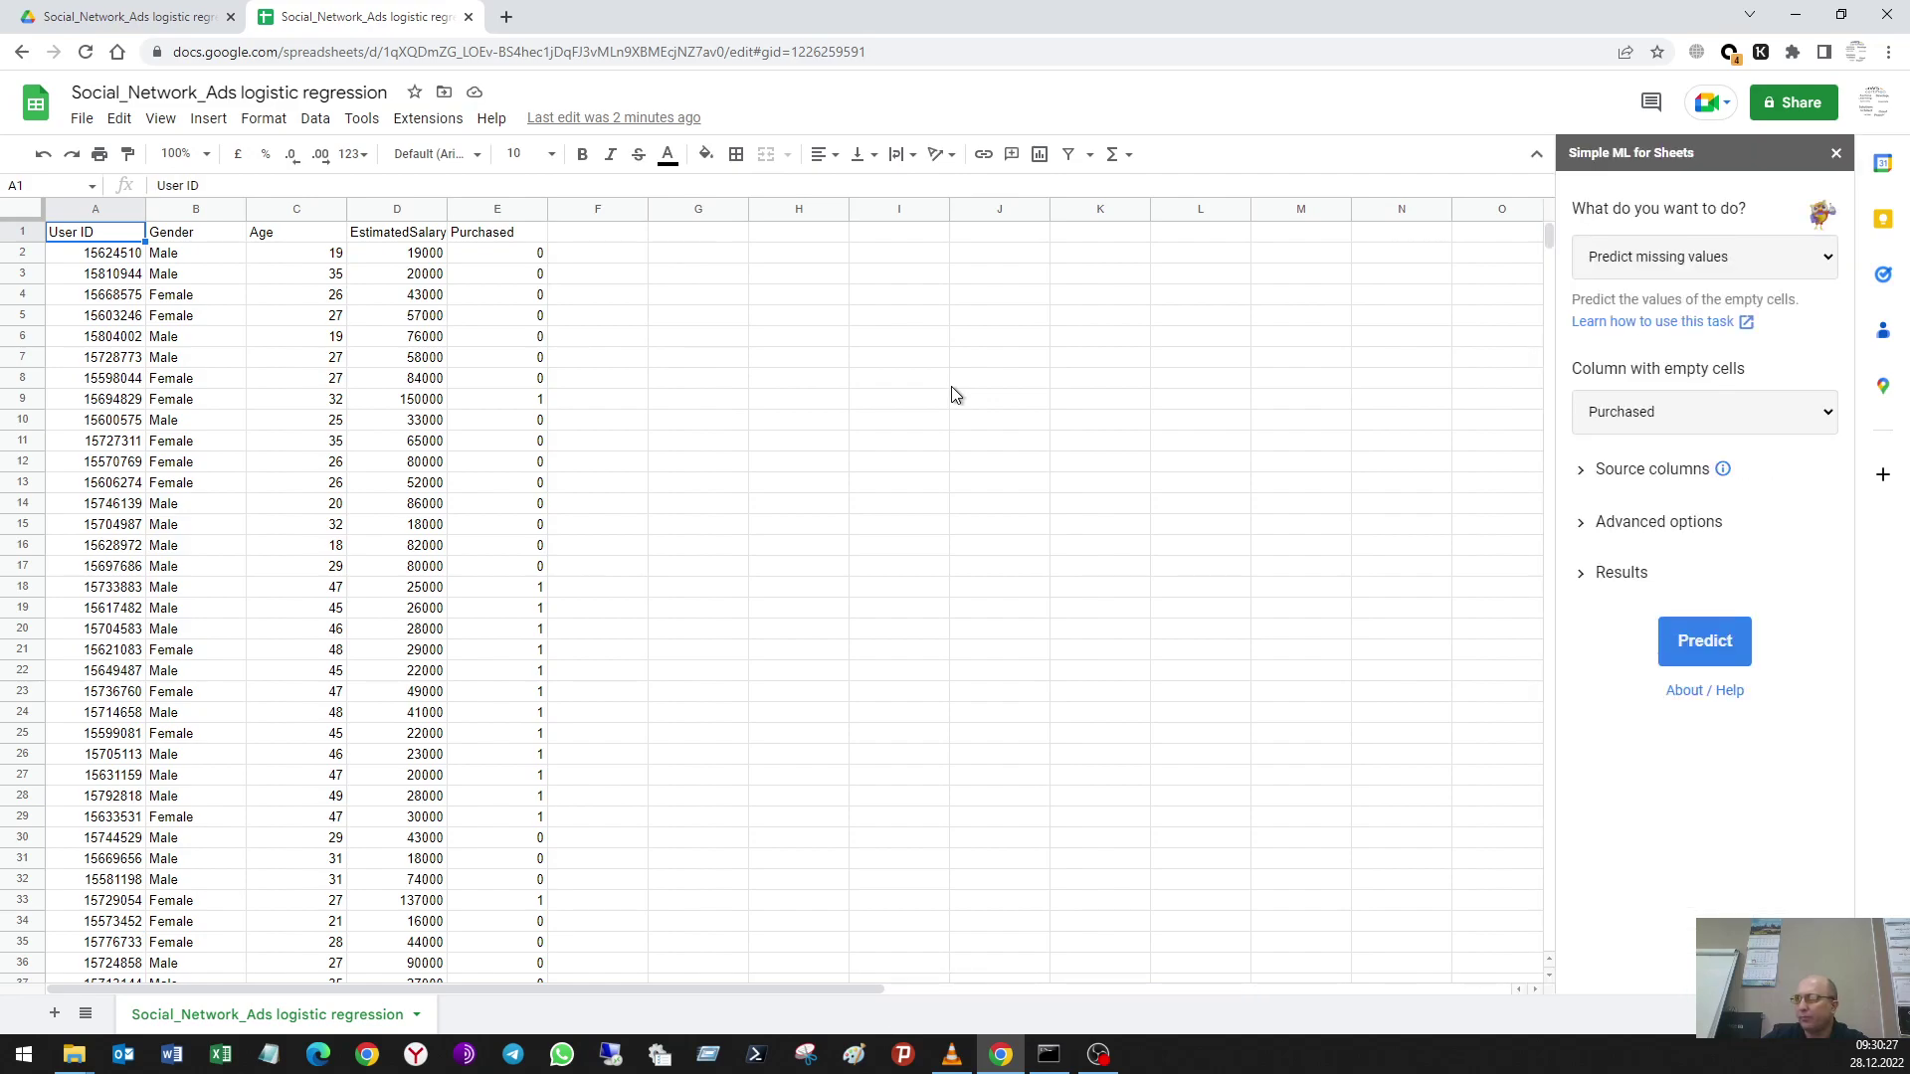
left_click(1651, 261)
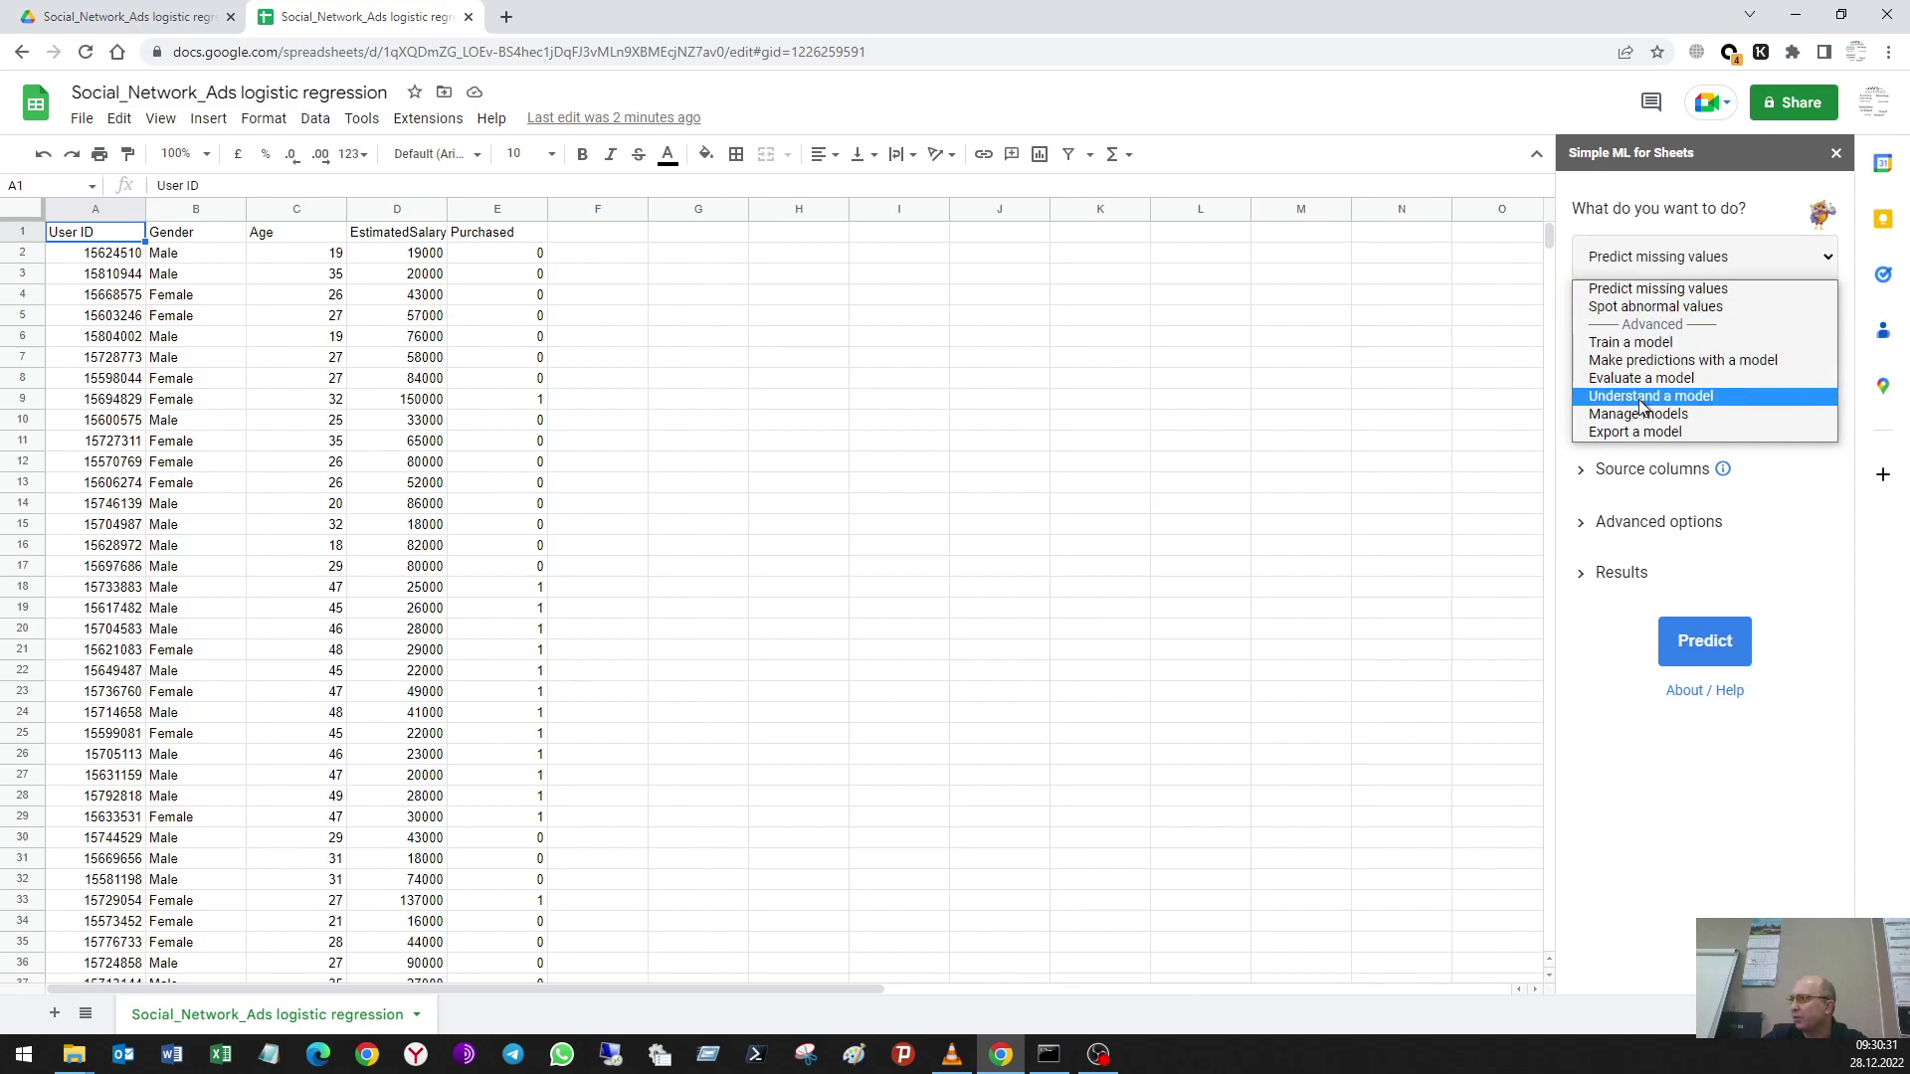
left_click(1622, 291)
Step: Clear the EstimatedSalary values in cells D5 and D9
left_click(612, 384)
left_click(418, 316)
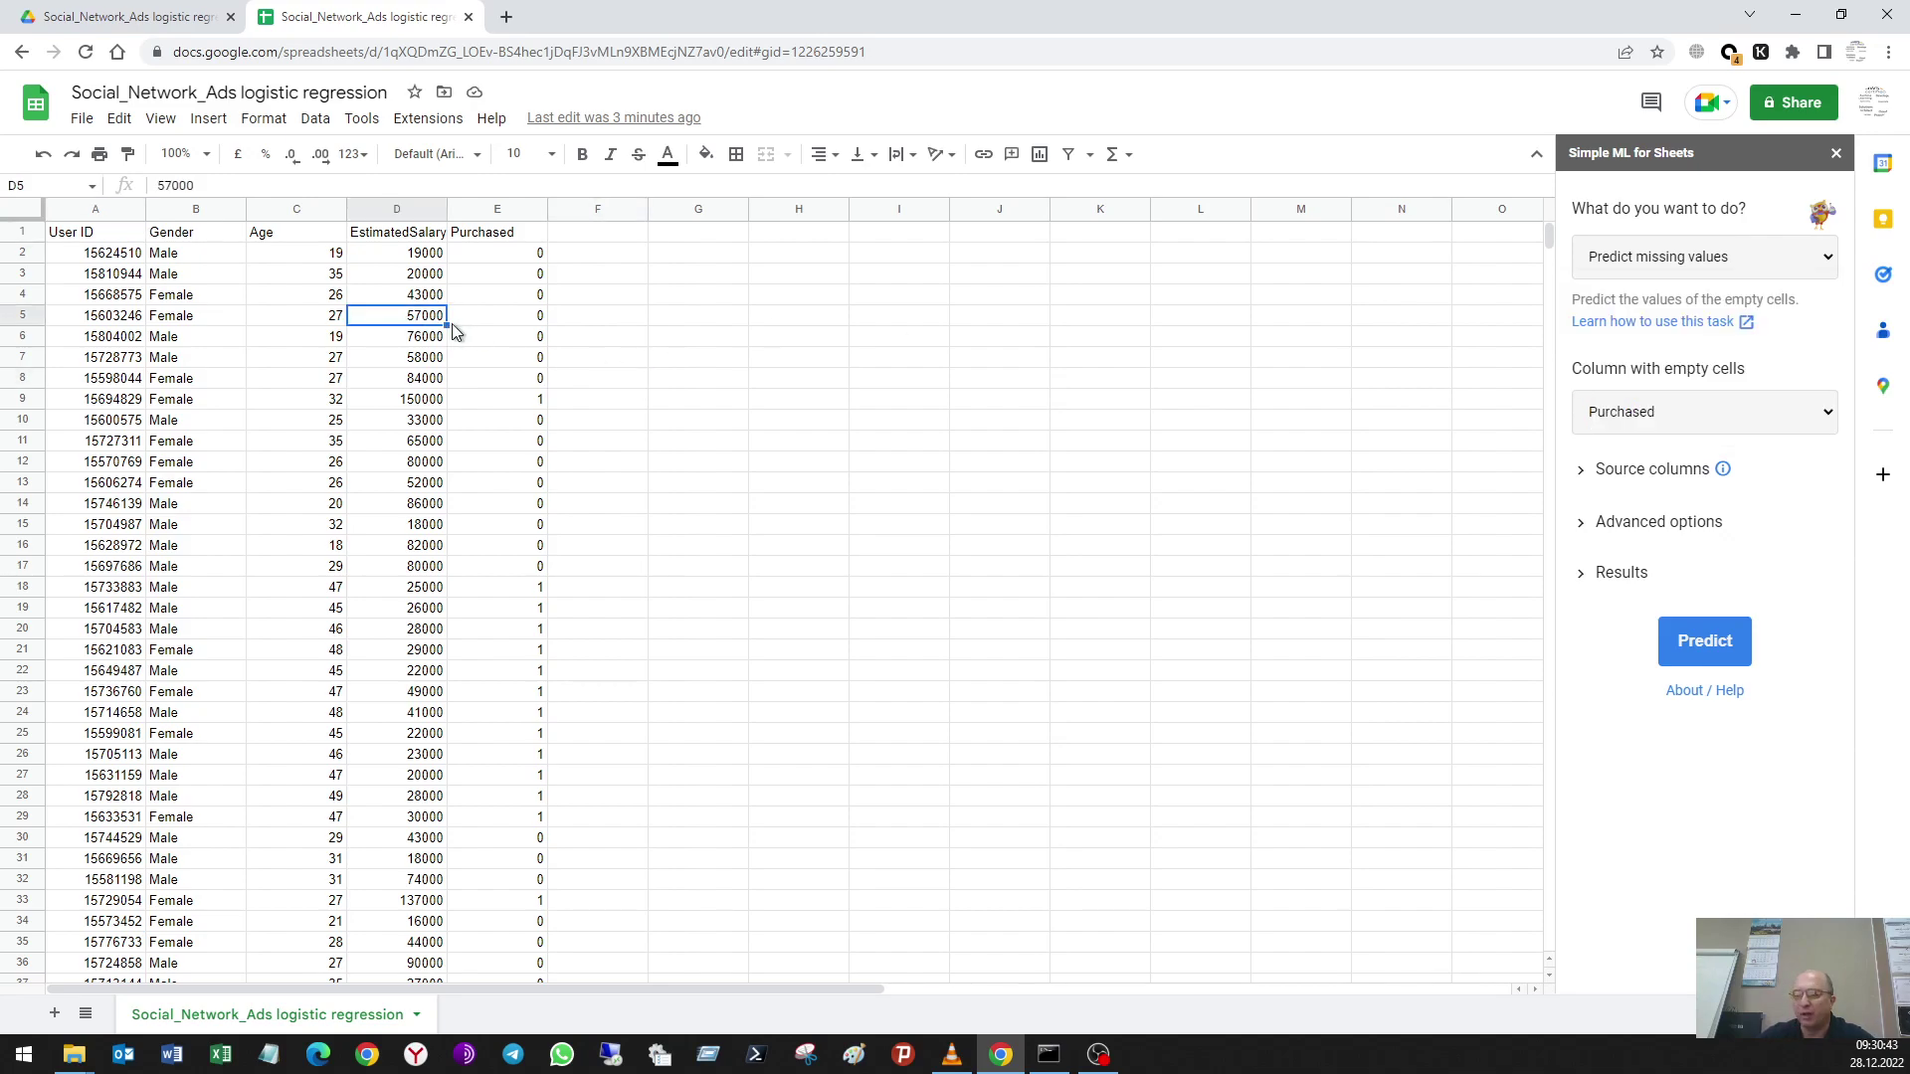
key("Delete")
left_click(418, 399)
key("Delete")
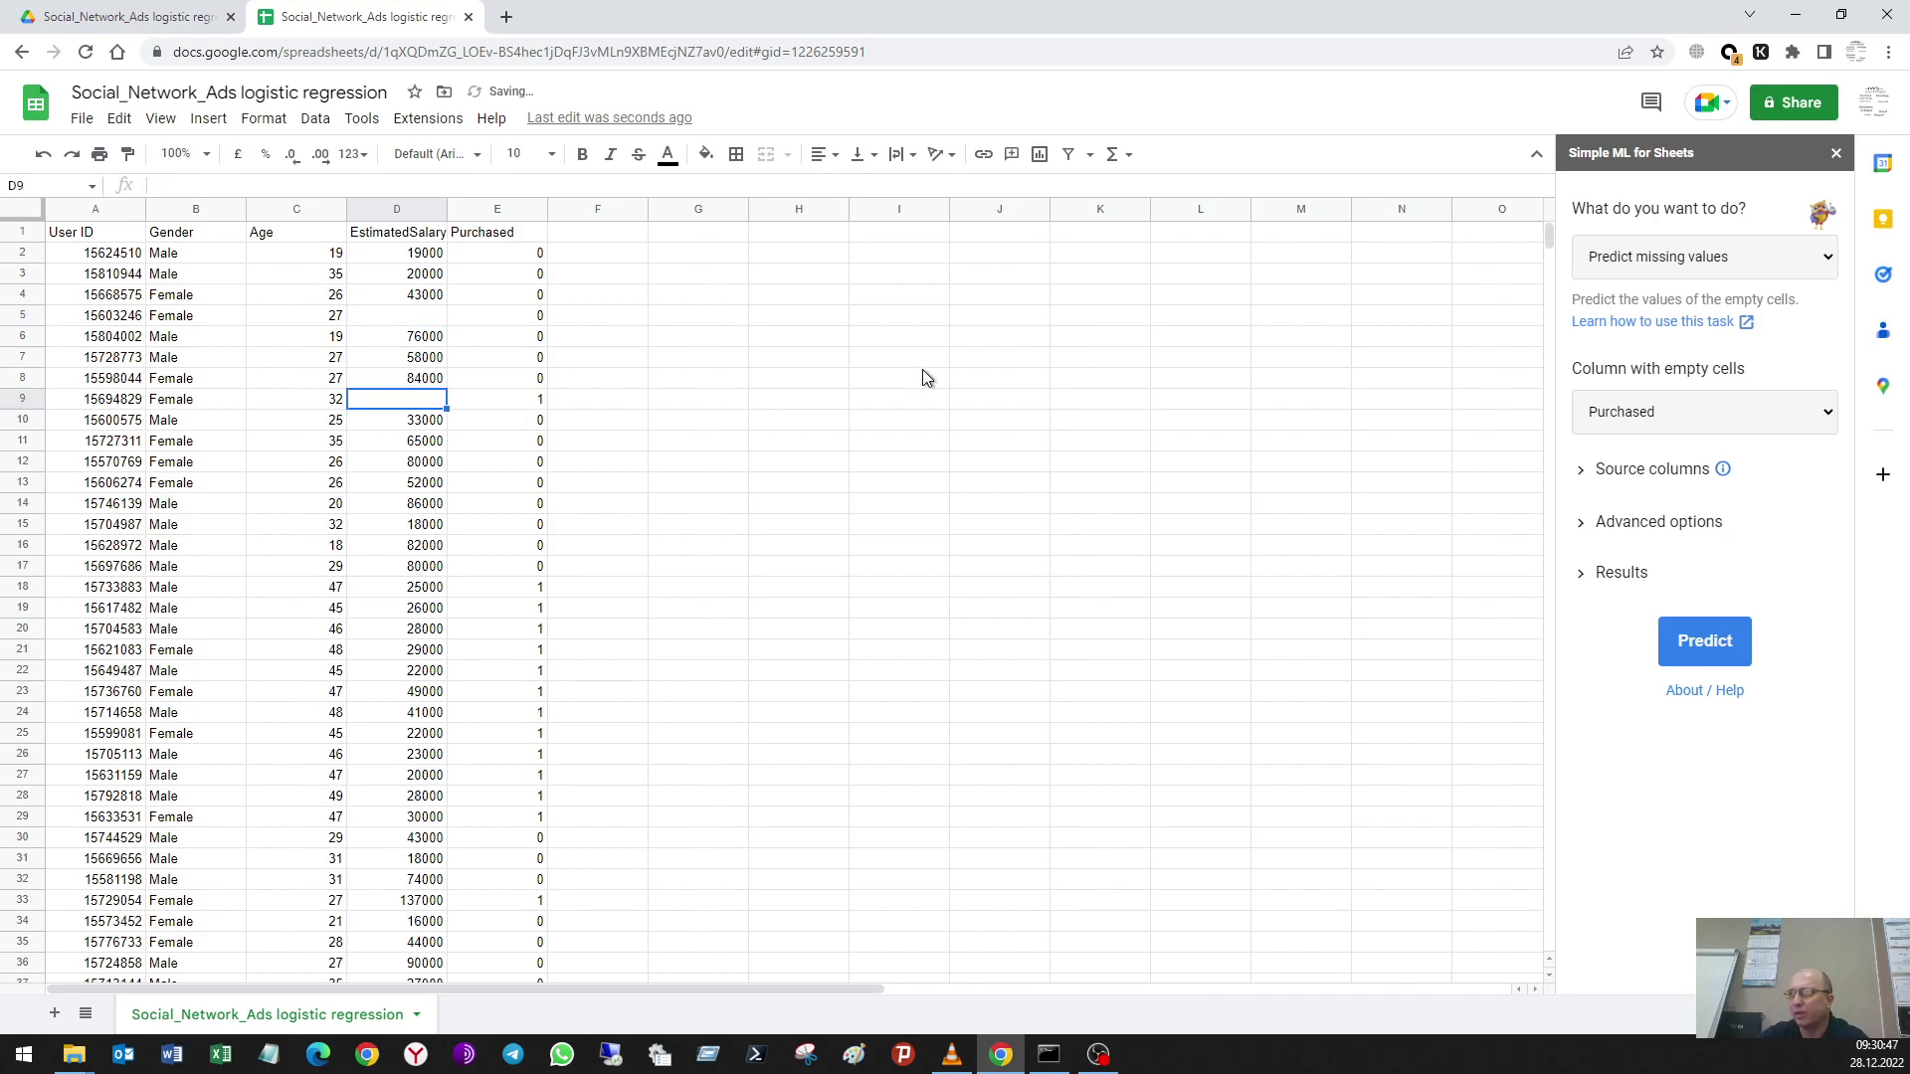
Step: Run Predict missing values on the EstimatedSalary column, using User ID, Gender, Age and Purchased as source columns
left_click(1667, 261)
left_click(1672, 286)
mouse_move(1724, 494)
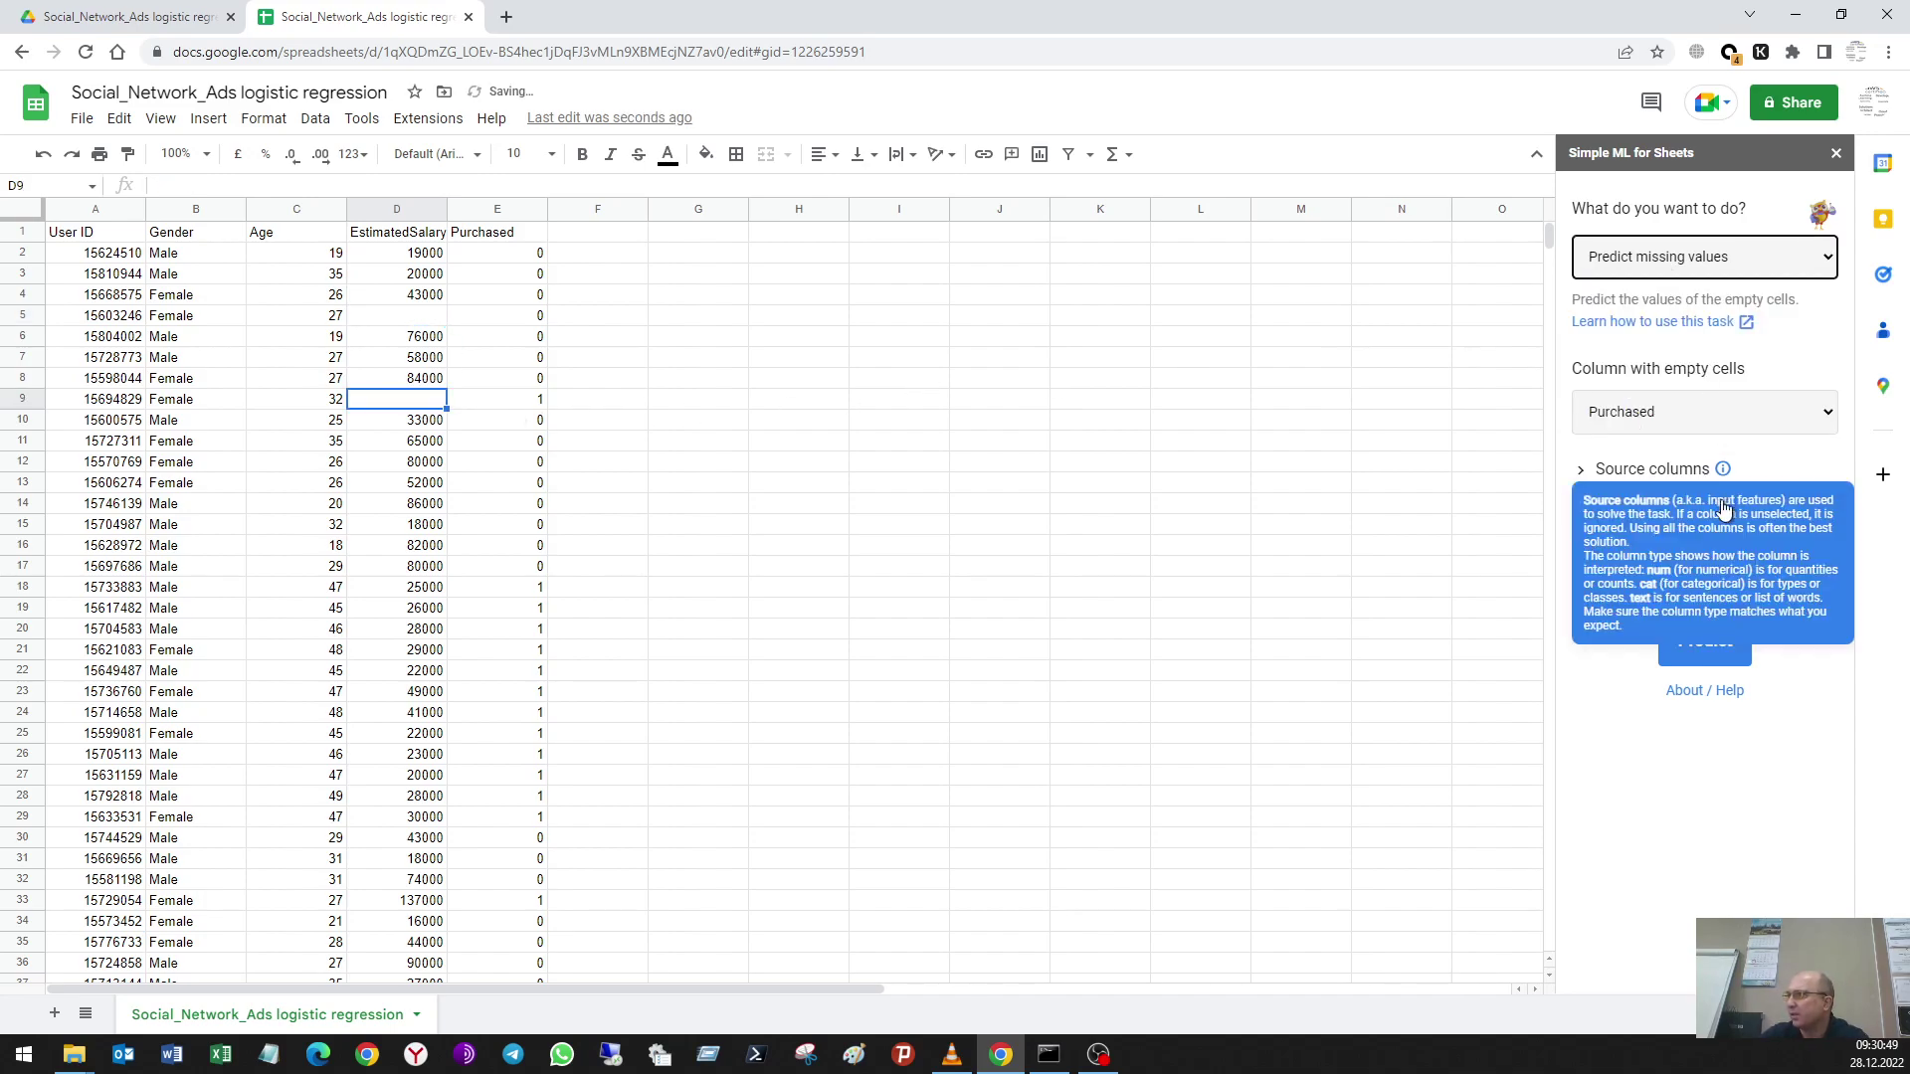
left_click(1653, 414)
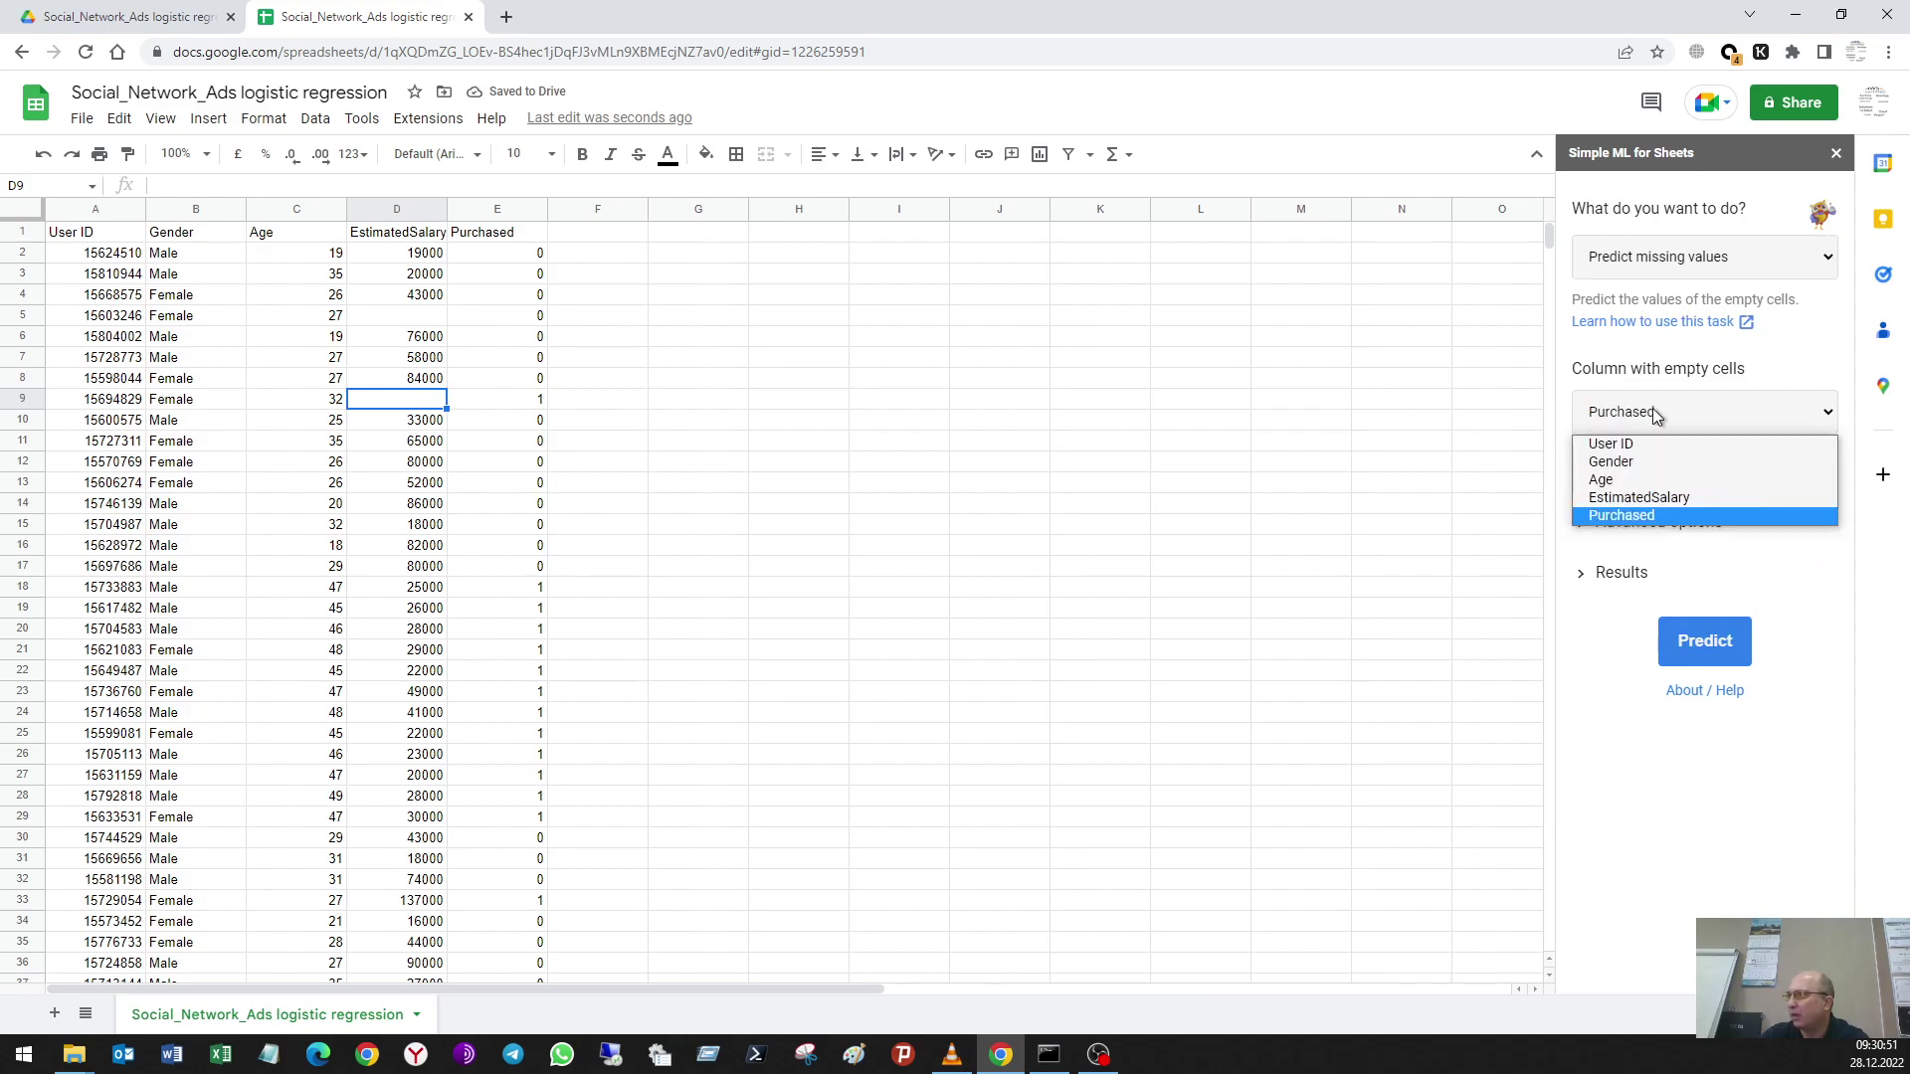
left_click(1654, 500)
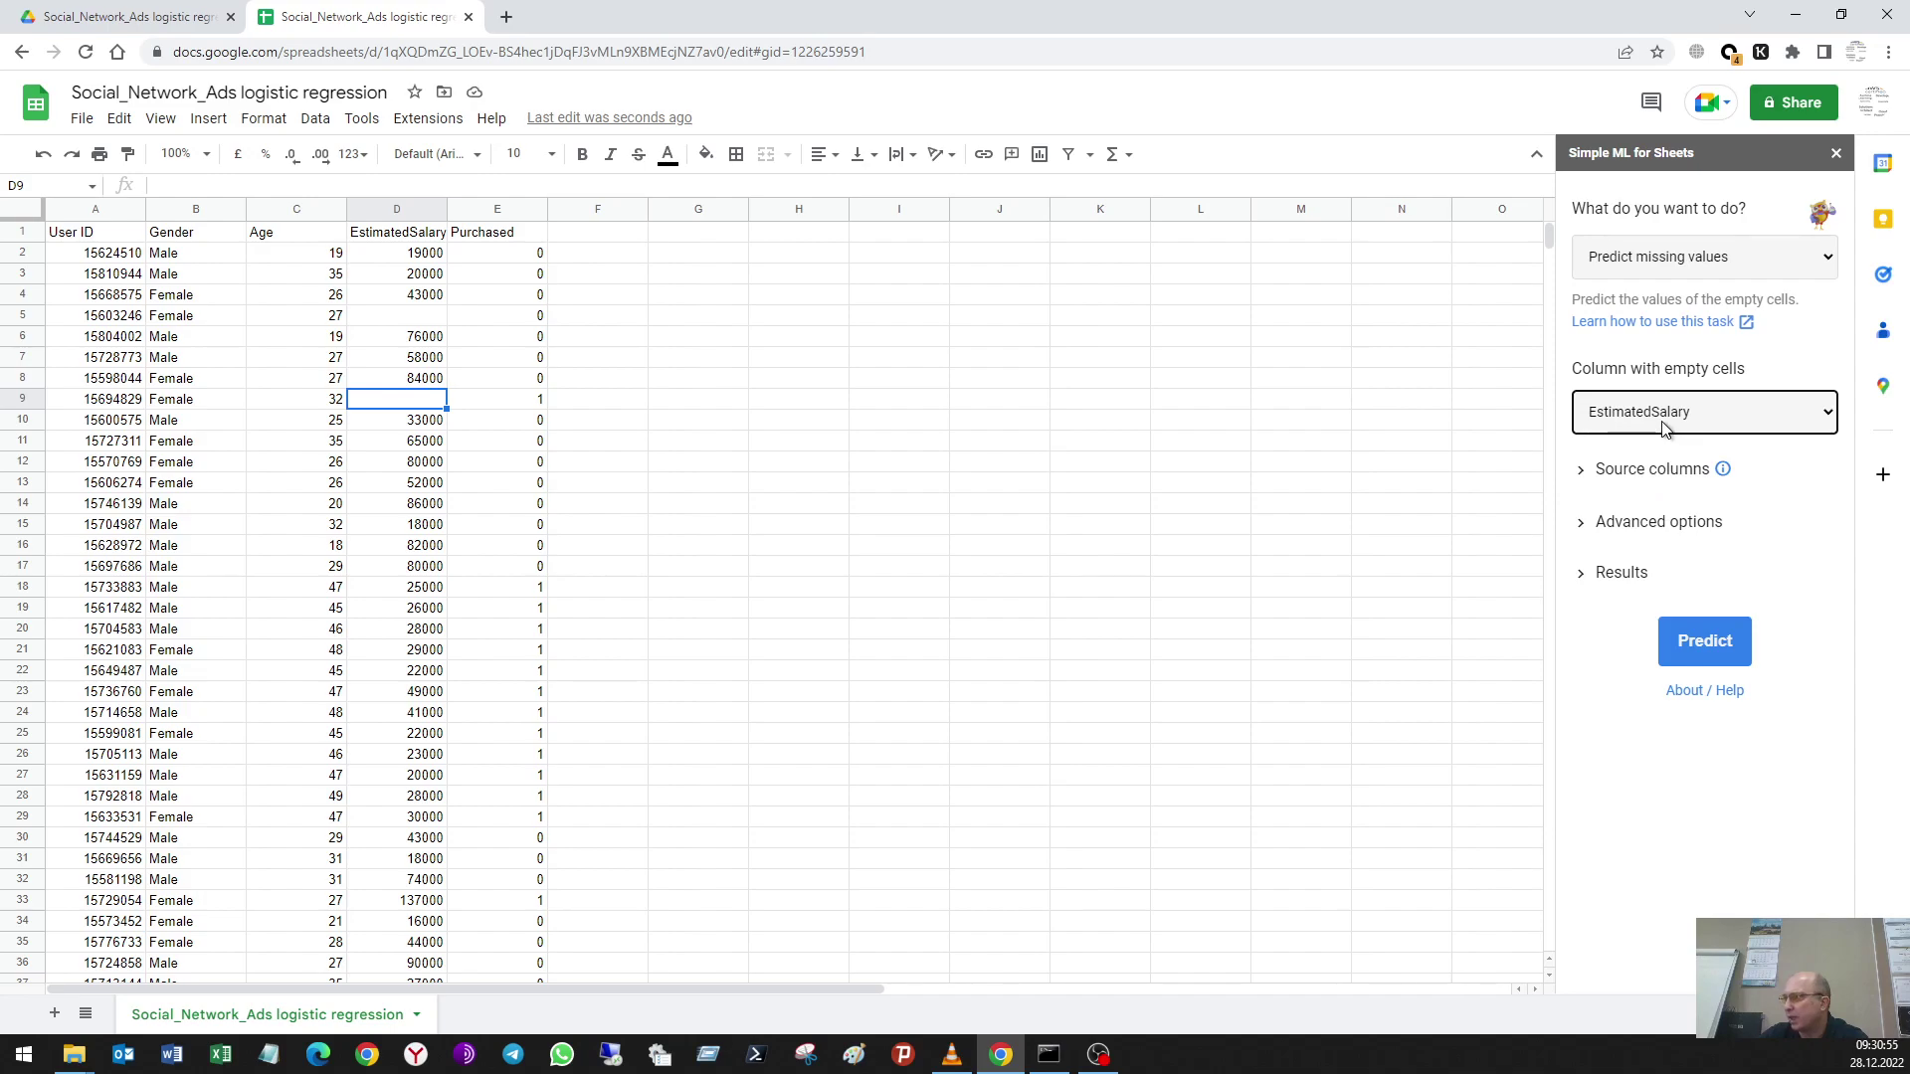
left_click(1660, 482)
left_click(1710, 763)
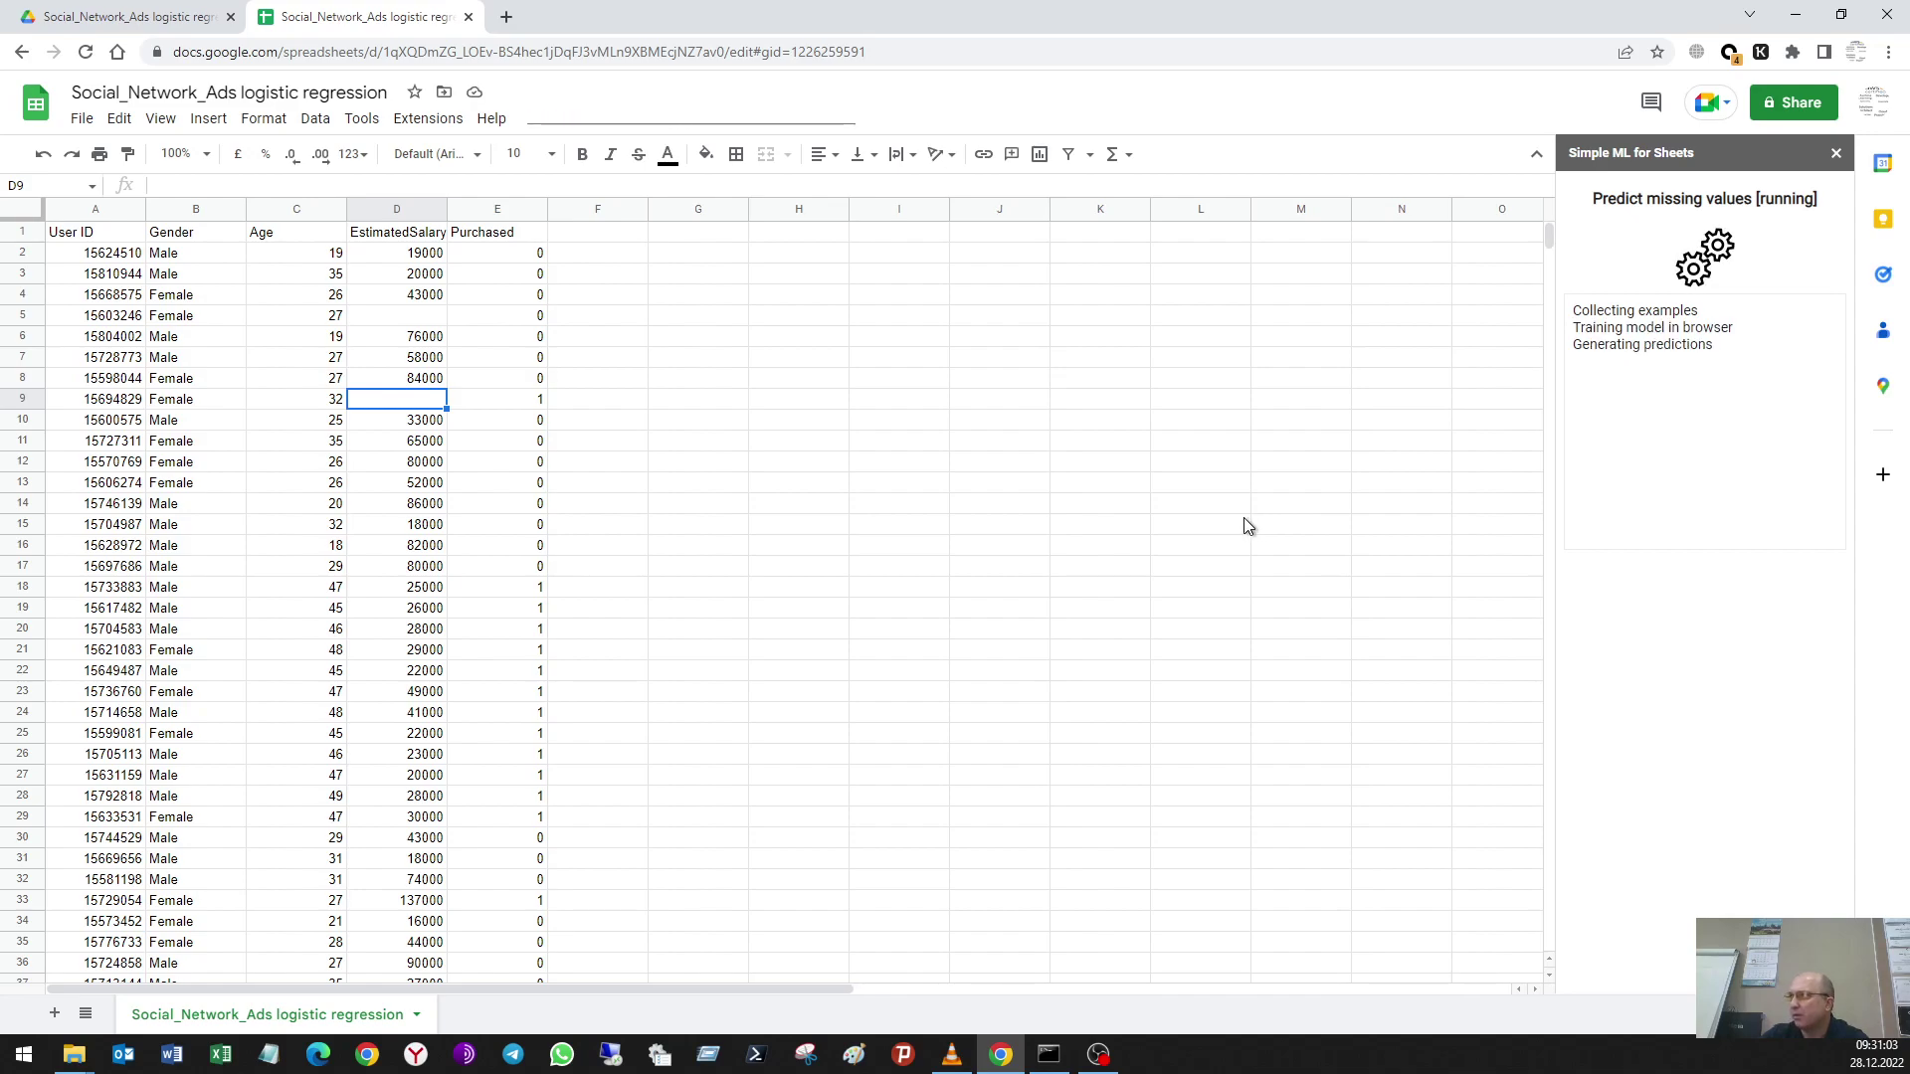
Step: Check the predicted salary in F9 and undo the insertion of the prediction column
left_click(633, 402)
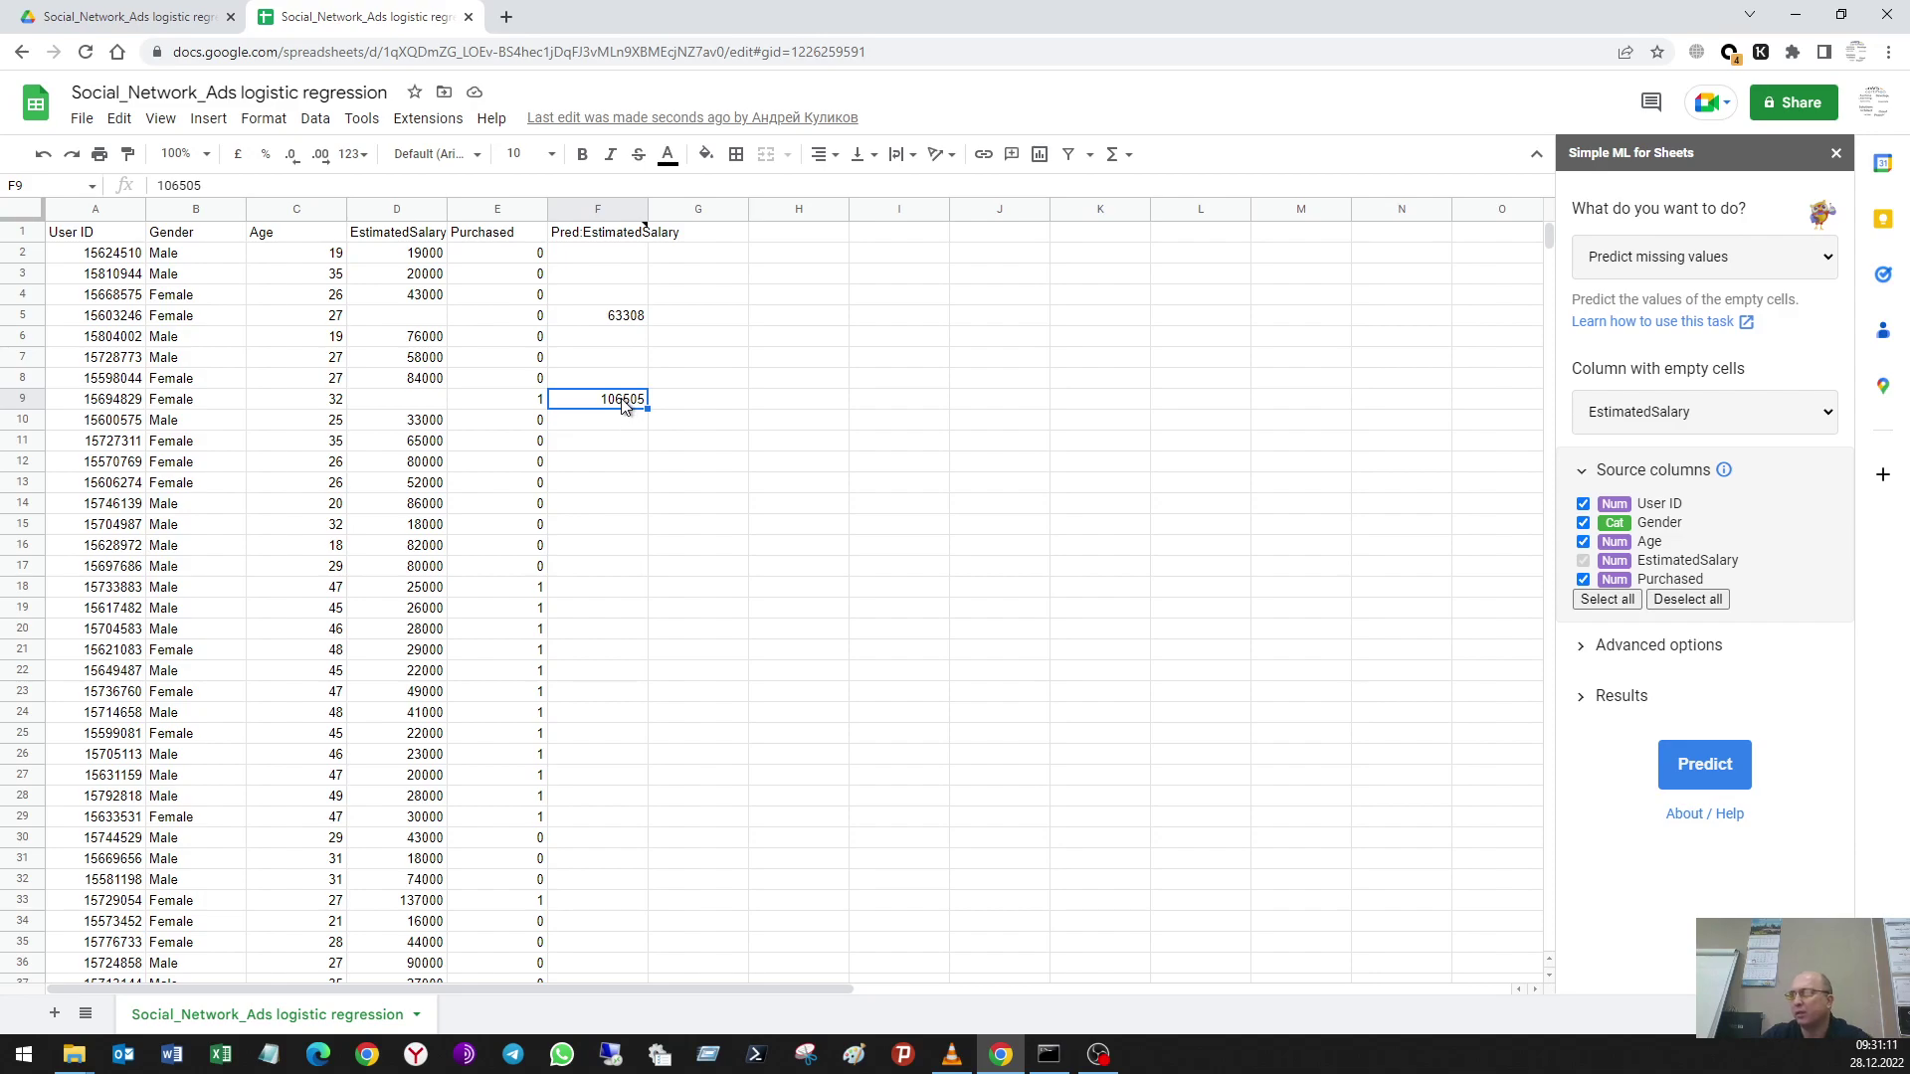
left_click(432, 316)
key("ctrl+z")
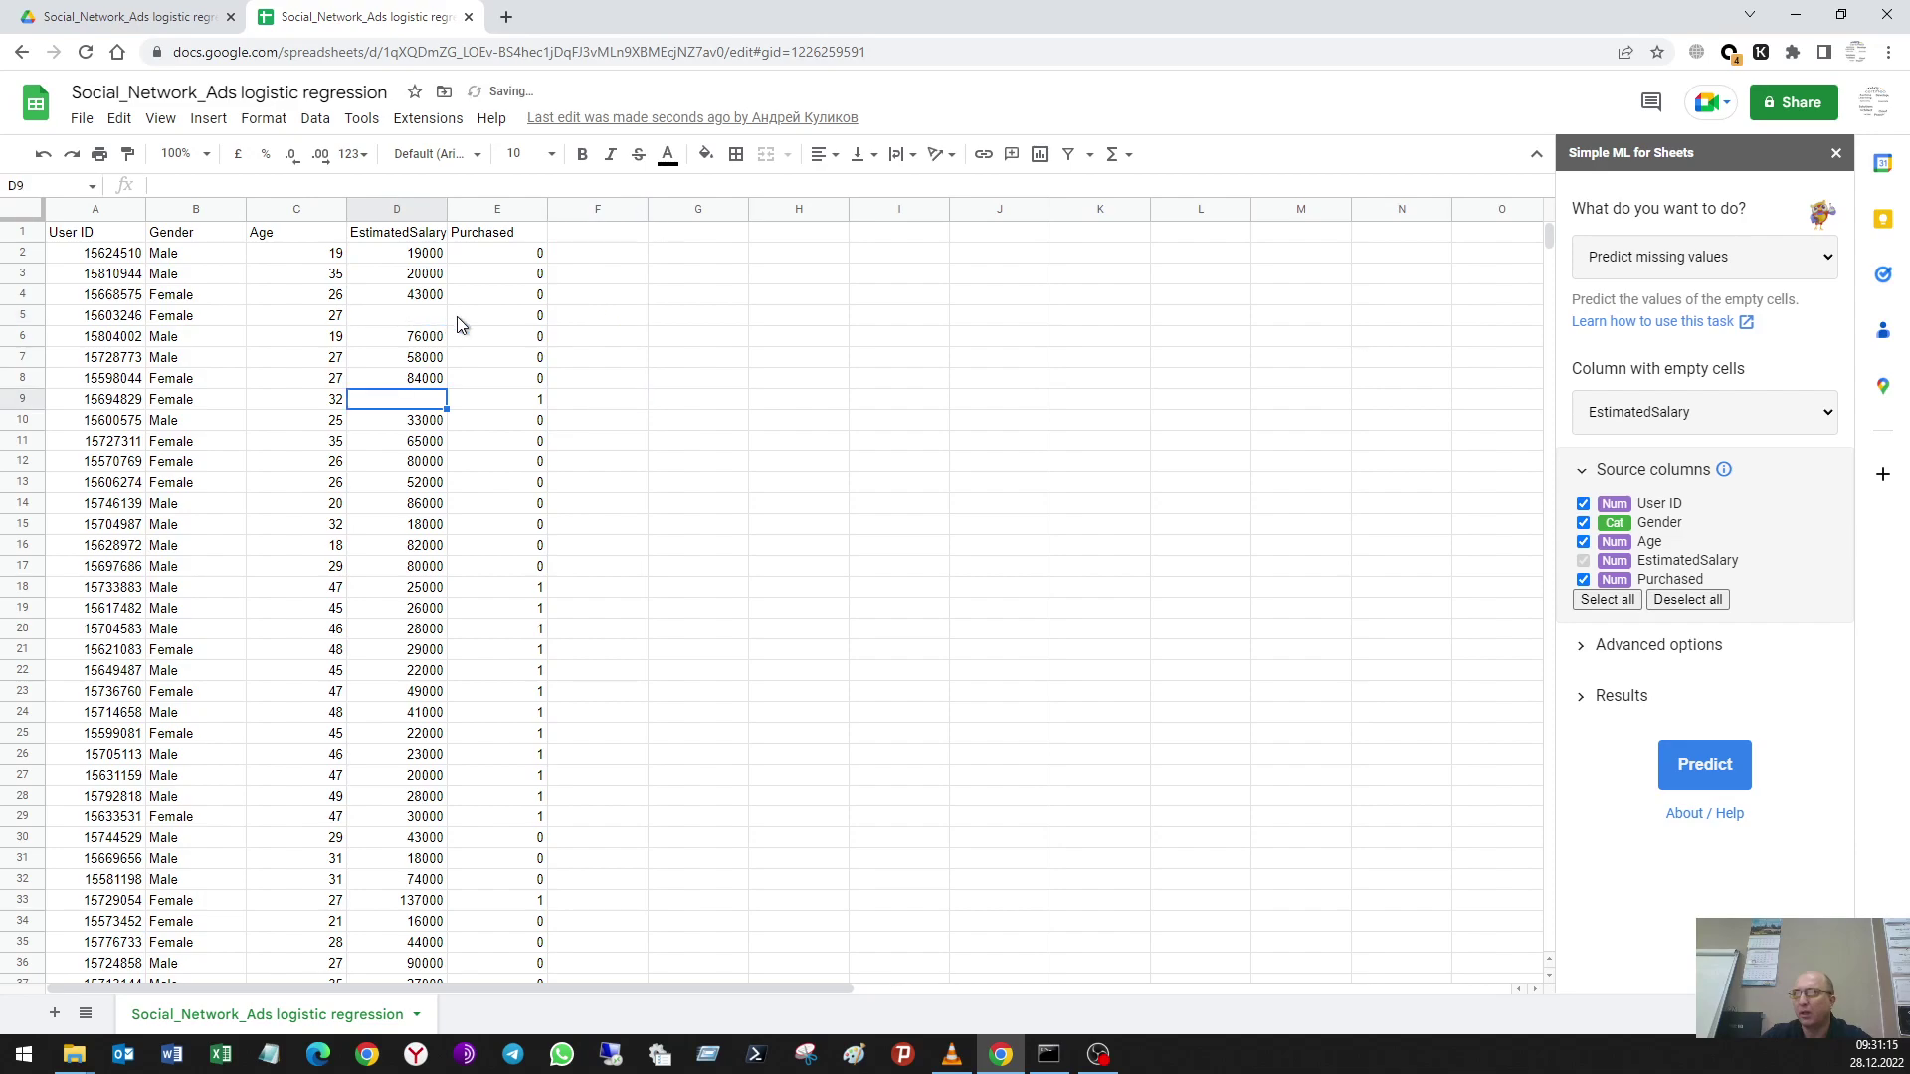
Step: Undo the clearing of the EstimatedSalary values in cells D9 and D5
key("ctrl+z")
key("ctrl+z")
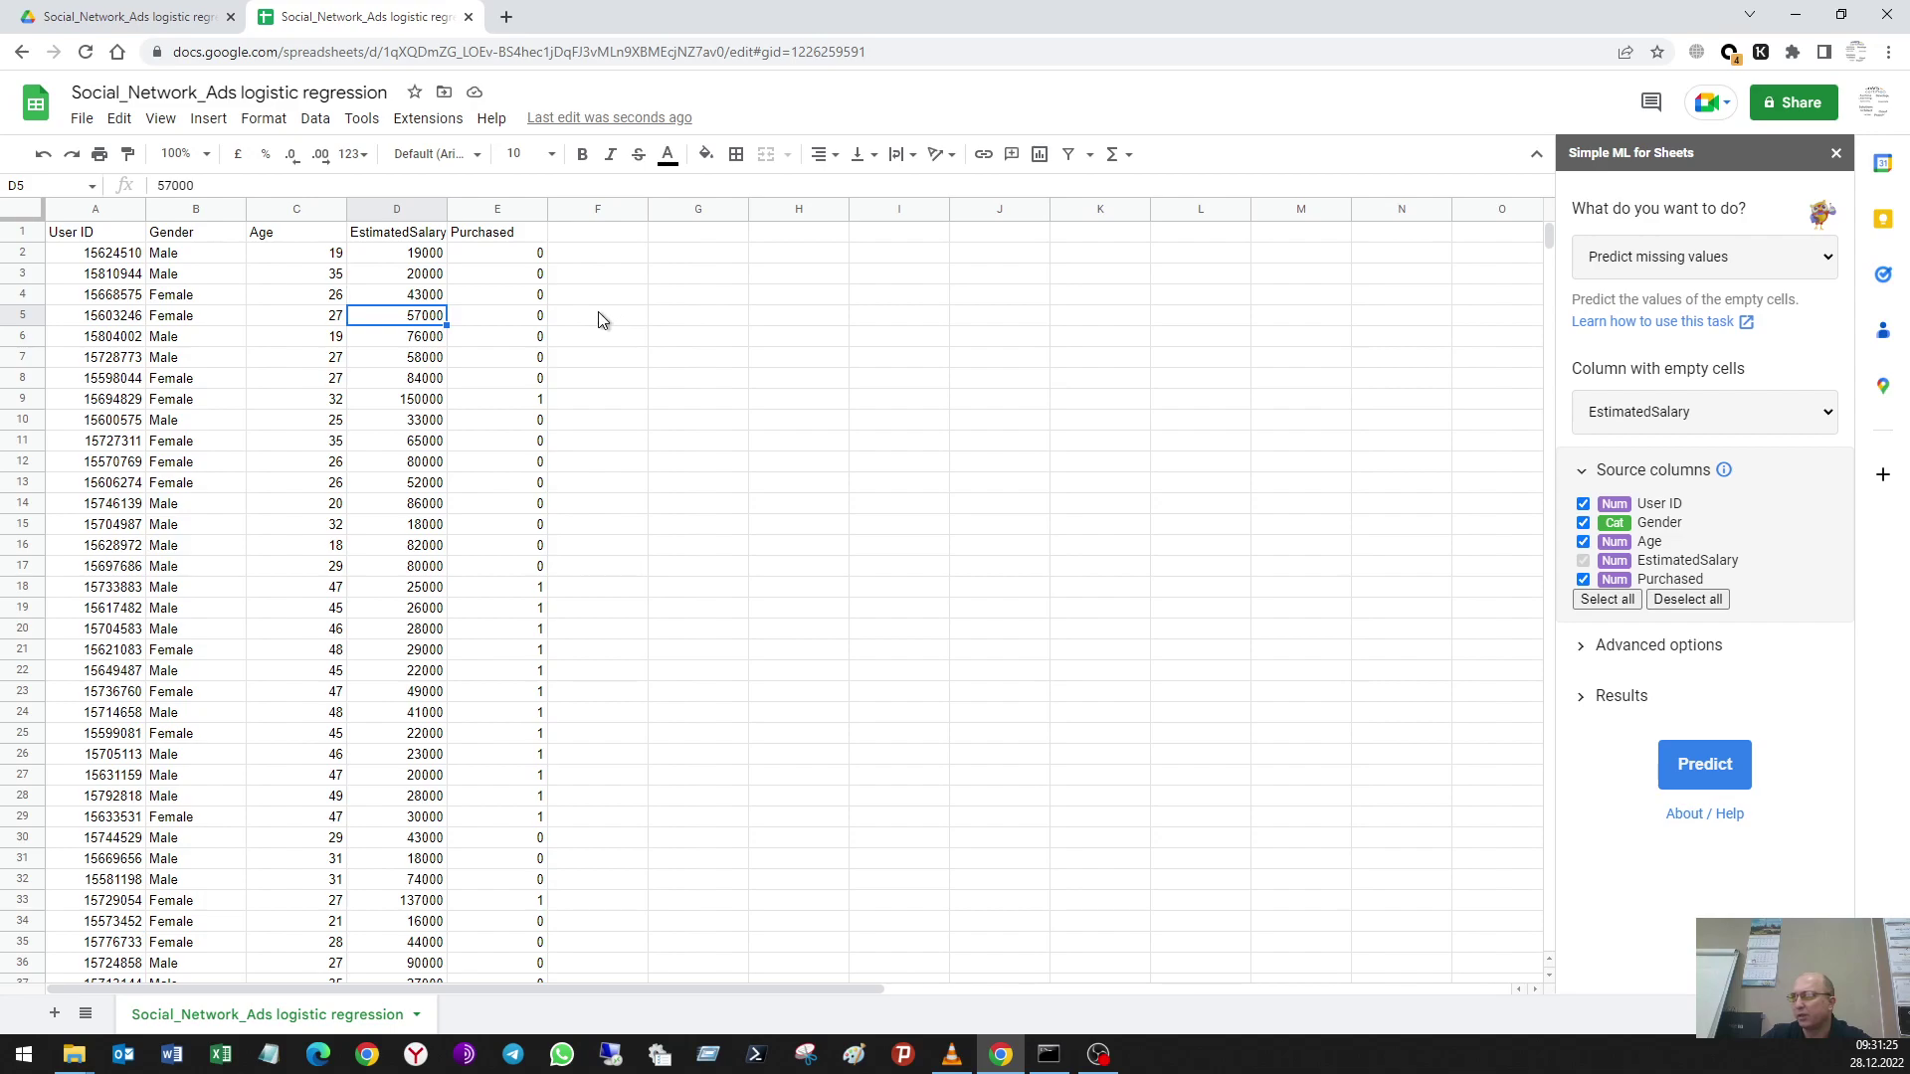
Step: Run Spot abnormal values on the EstimatedSalary column, using User ID, Gender, Age and Purchased as source columns
left_click(1674, 260)
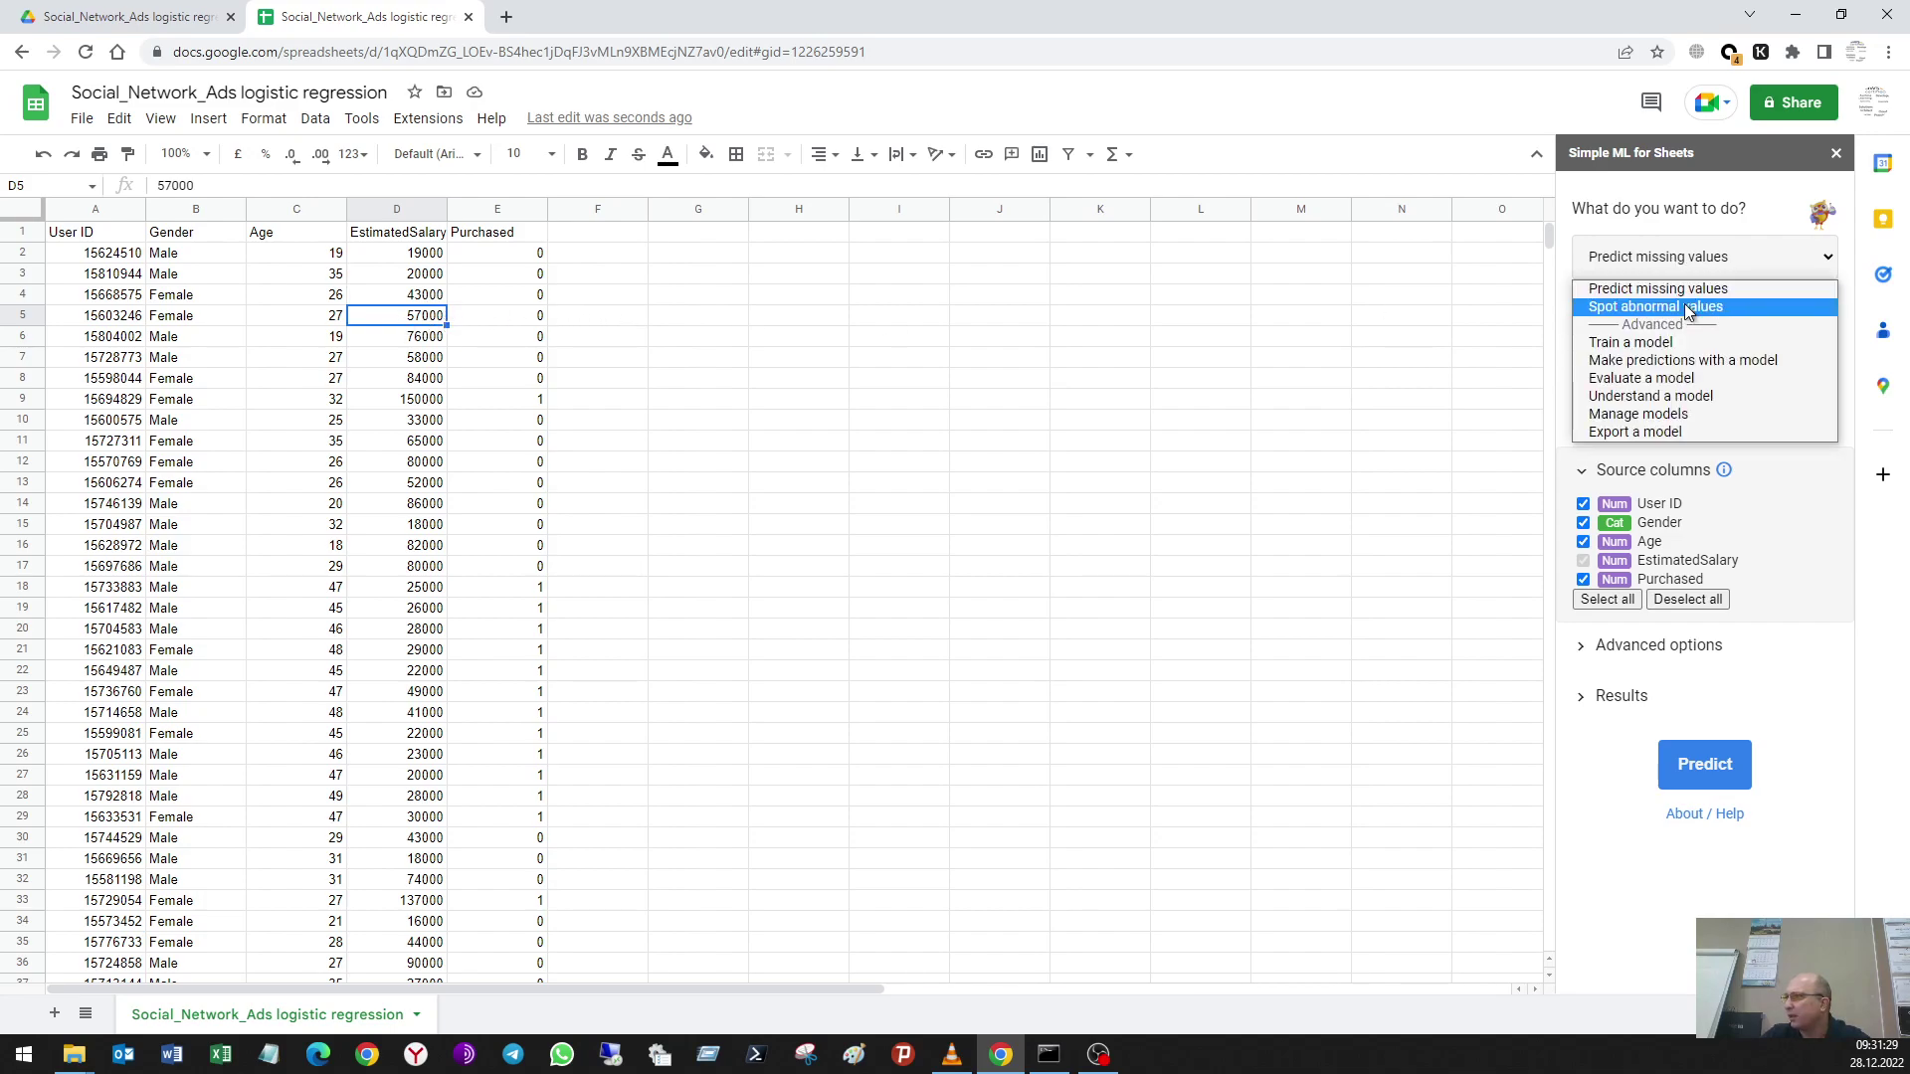
left_click(1736, 312)
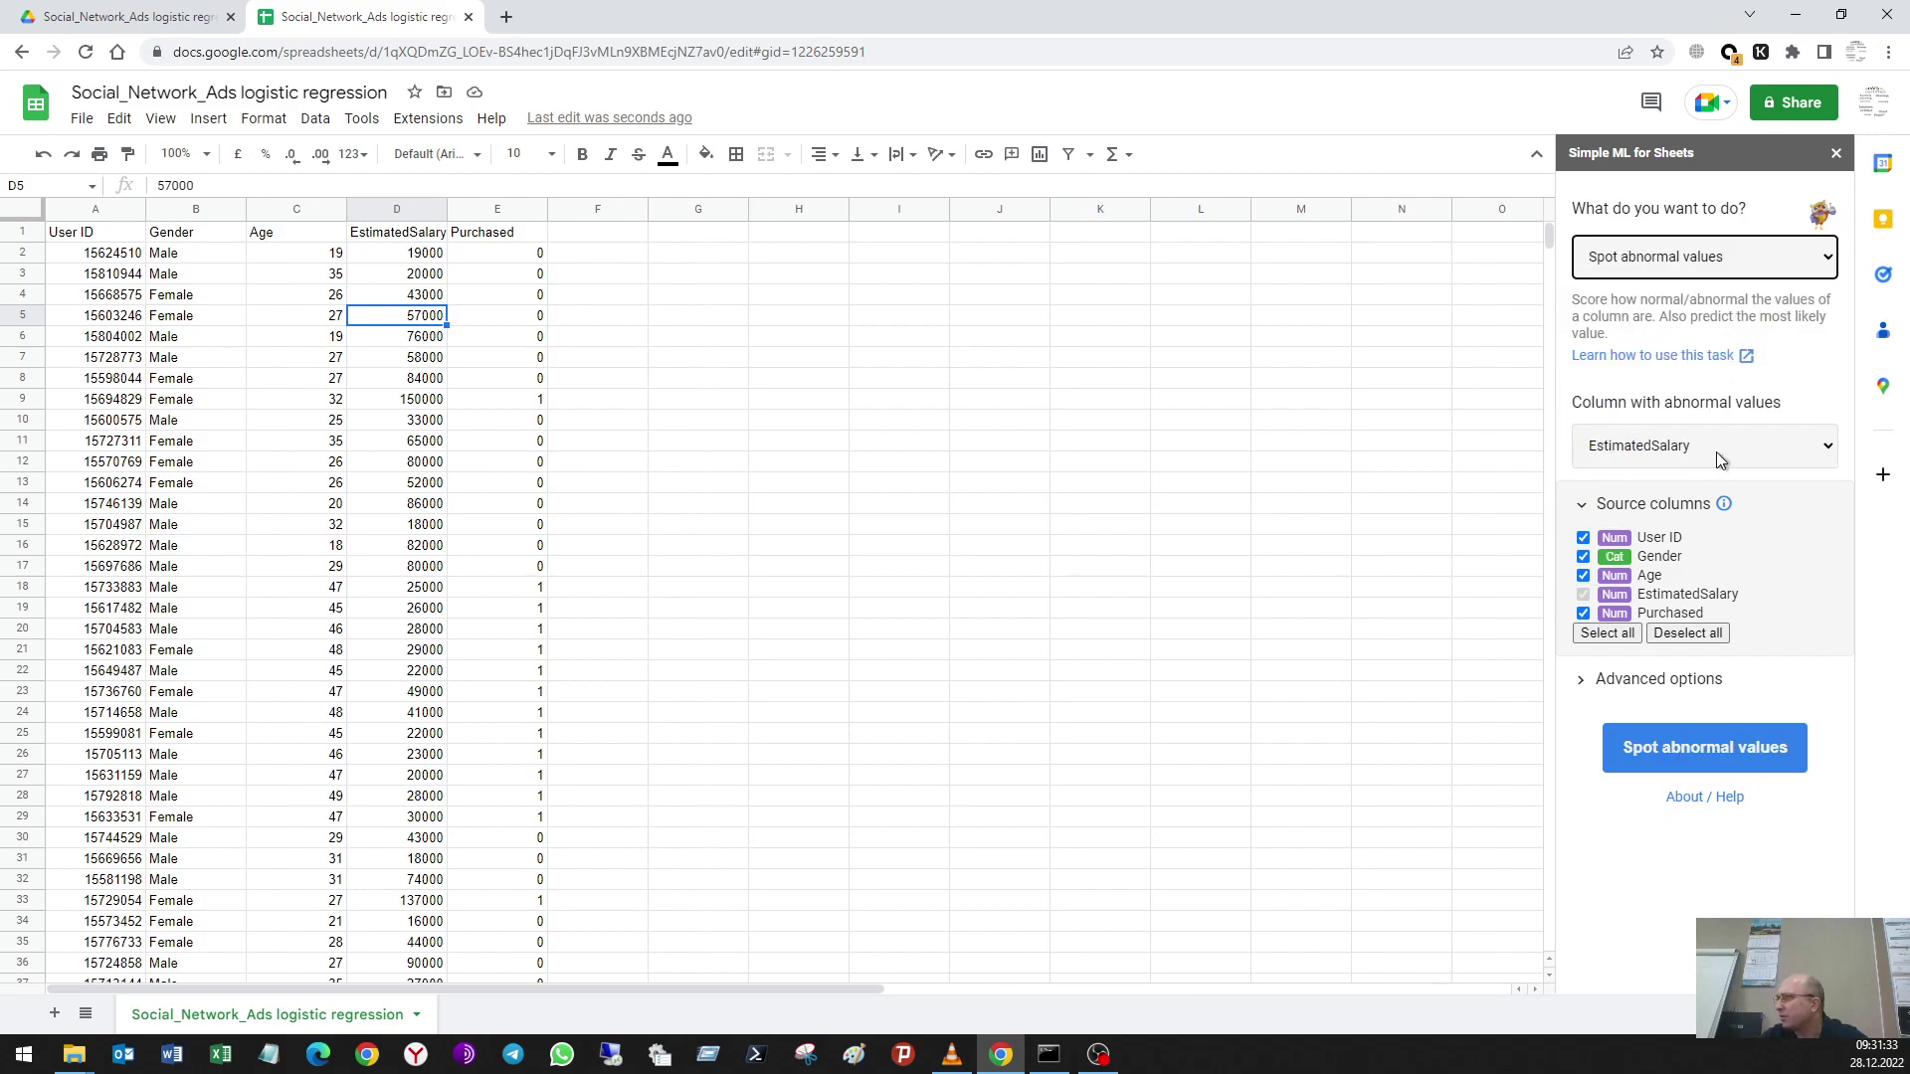
left_click(1707, 741)
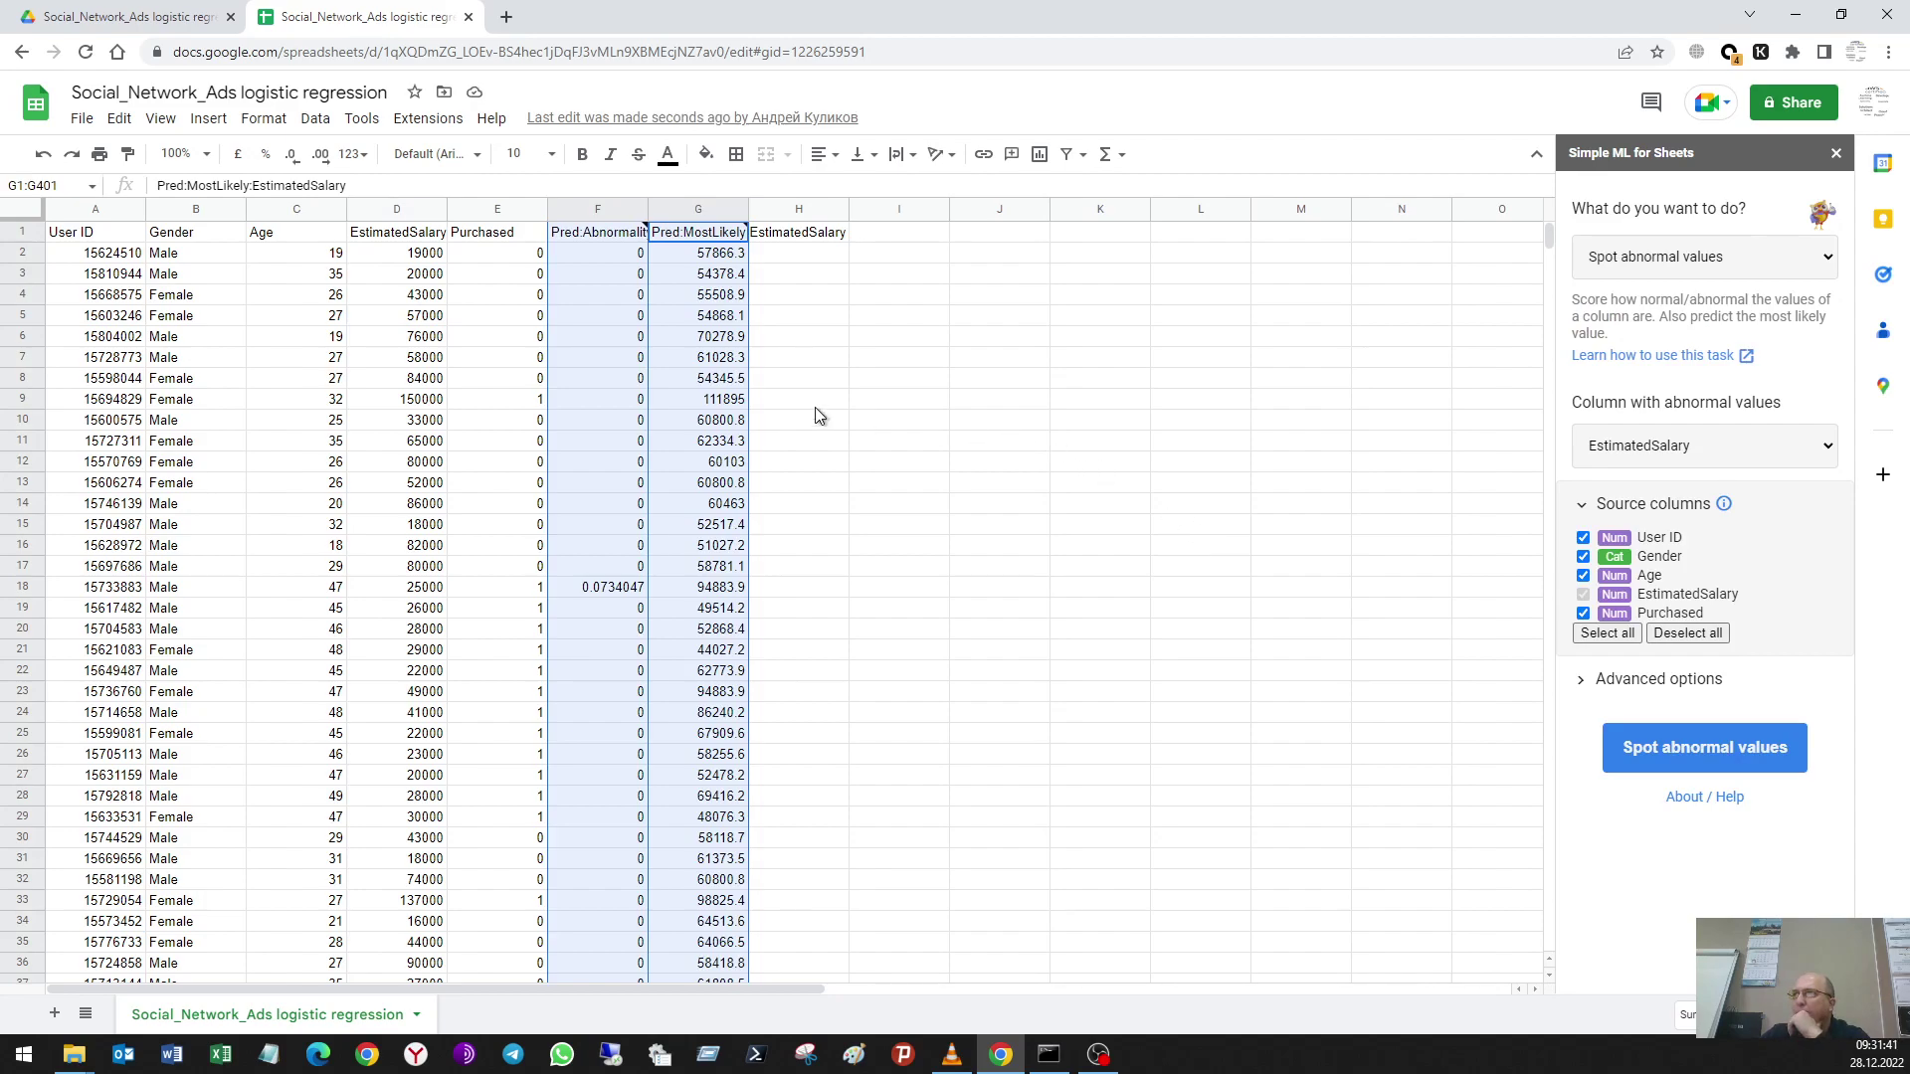
Step: Read the note on the Pred:MostLikely header for EstimatedSalary and undo the insertion of the abnormality columns
left_click(889, 548)
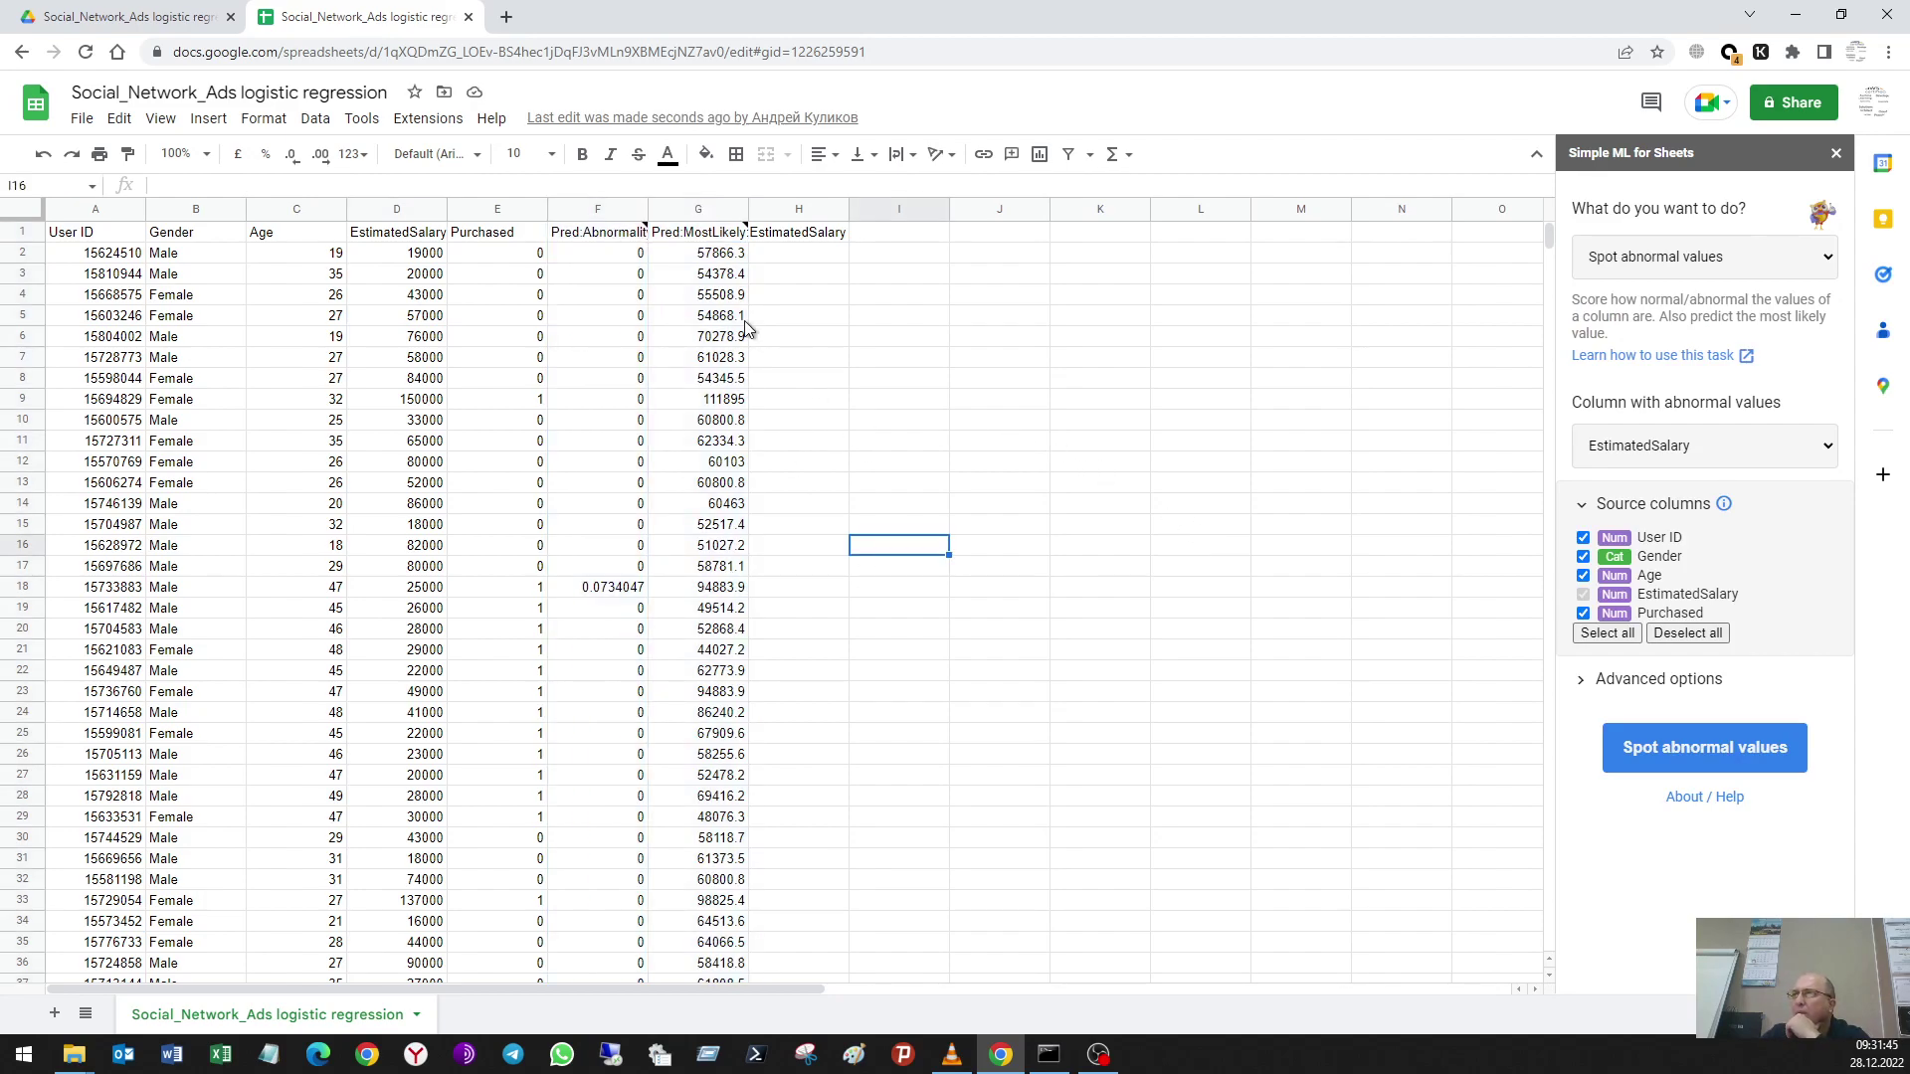
mouse_move(724, 248)
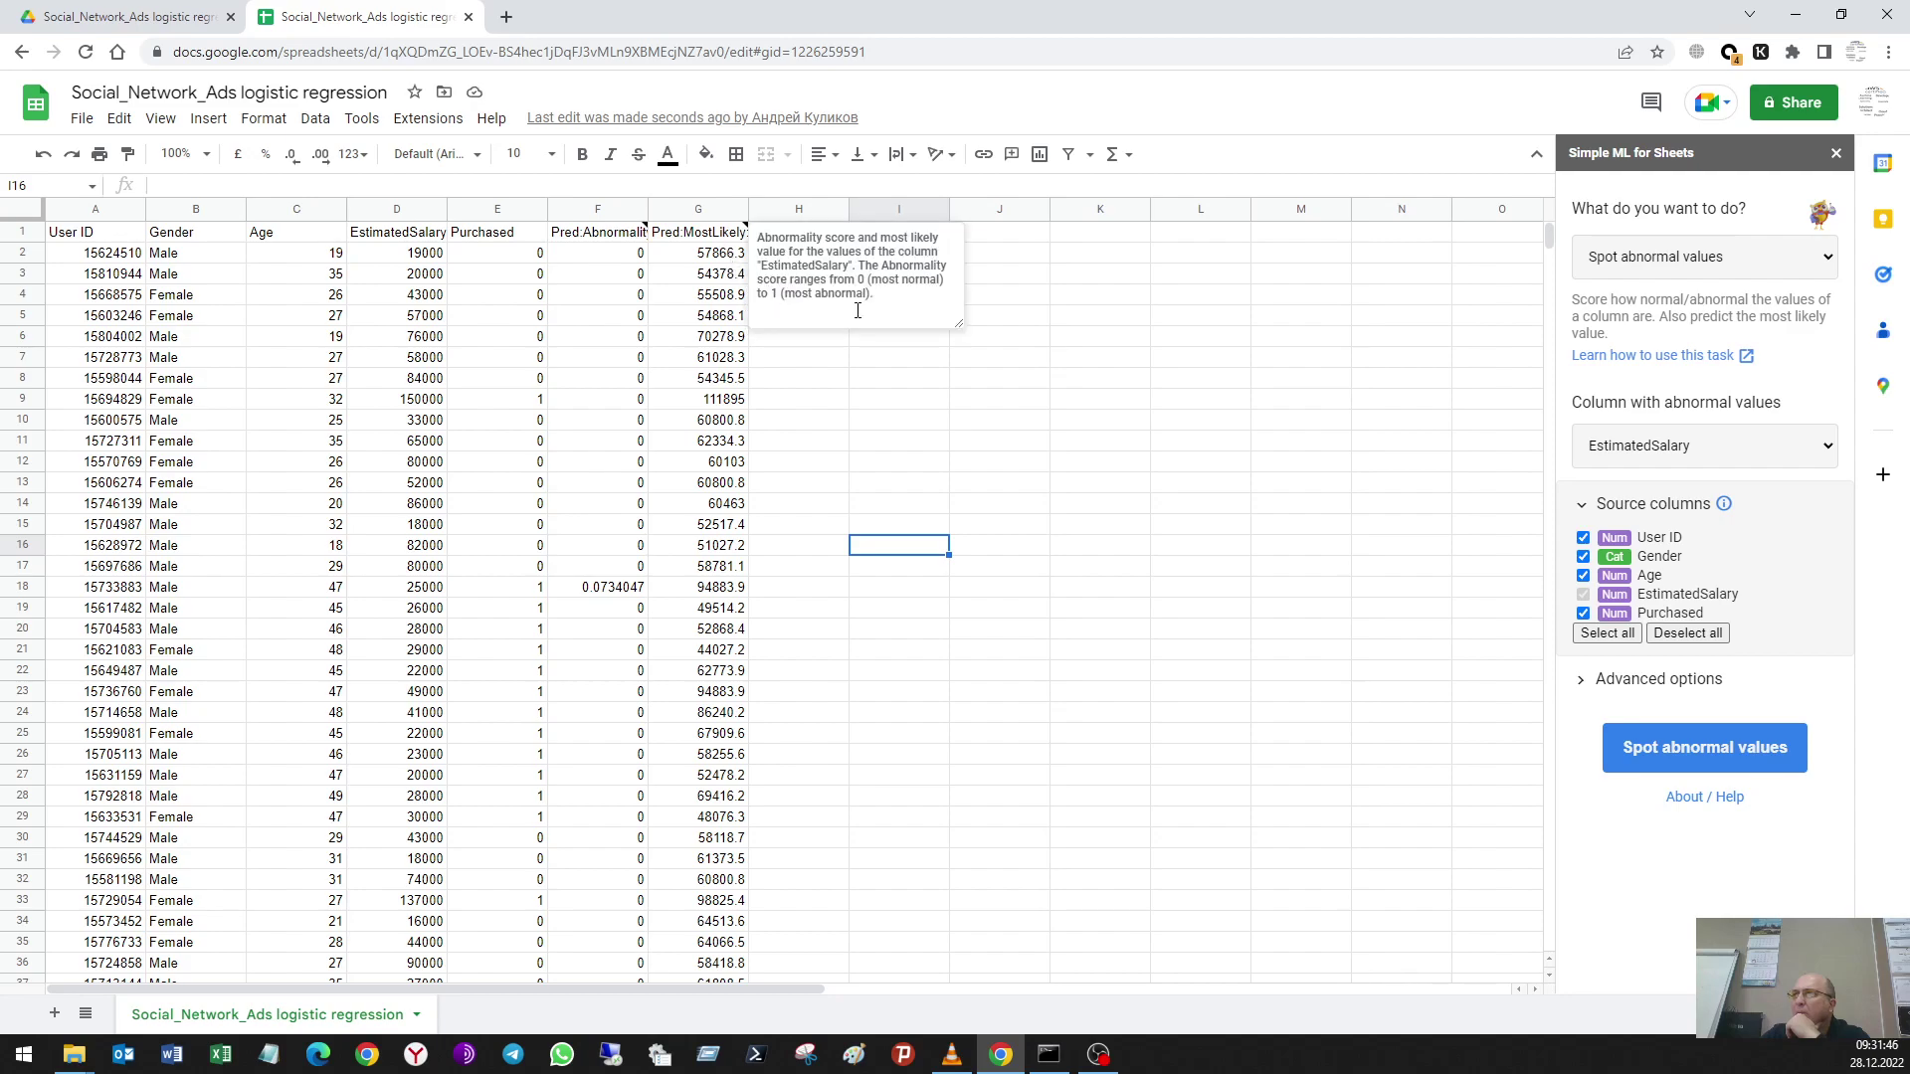
left_click(940, 464)
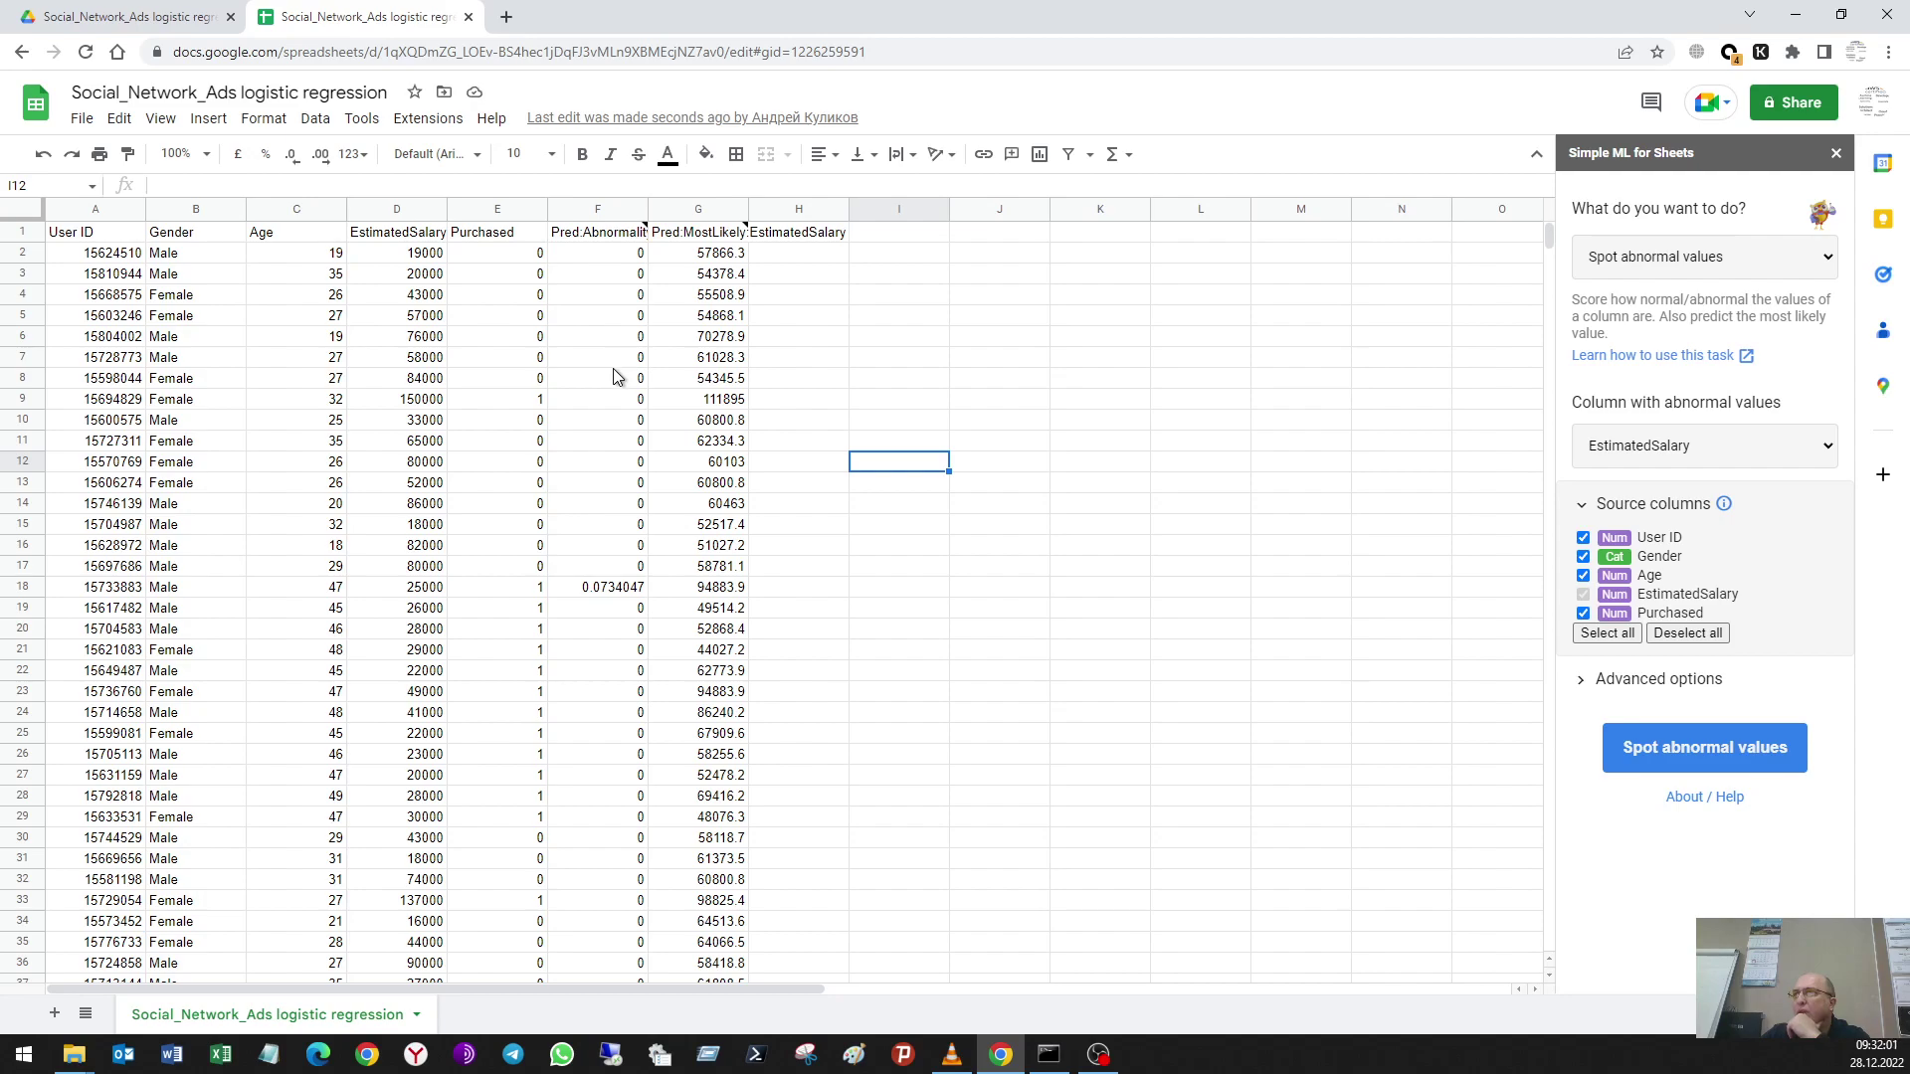
left_click(43, 154)
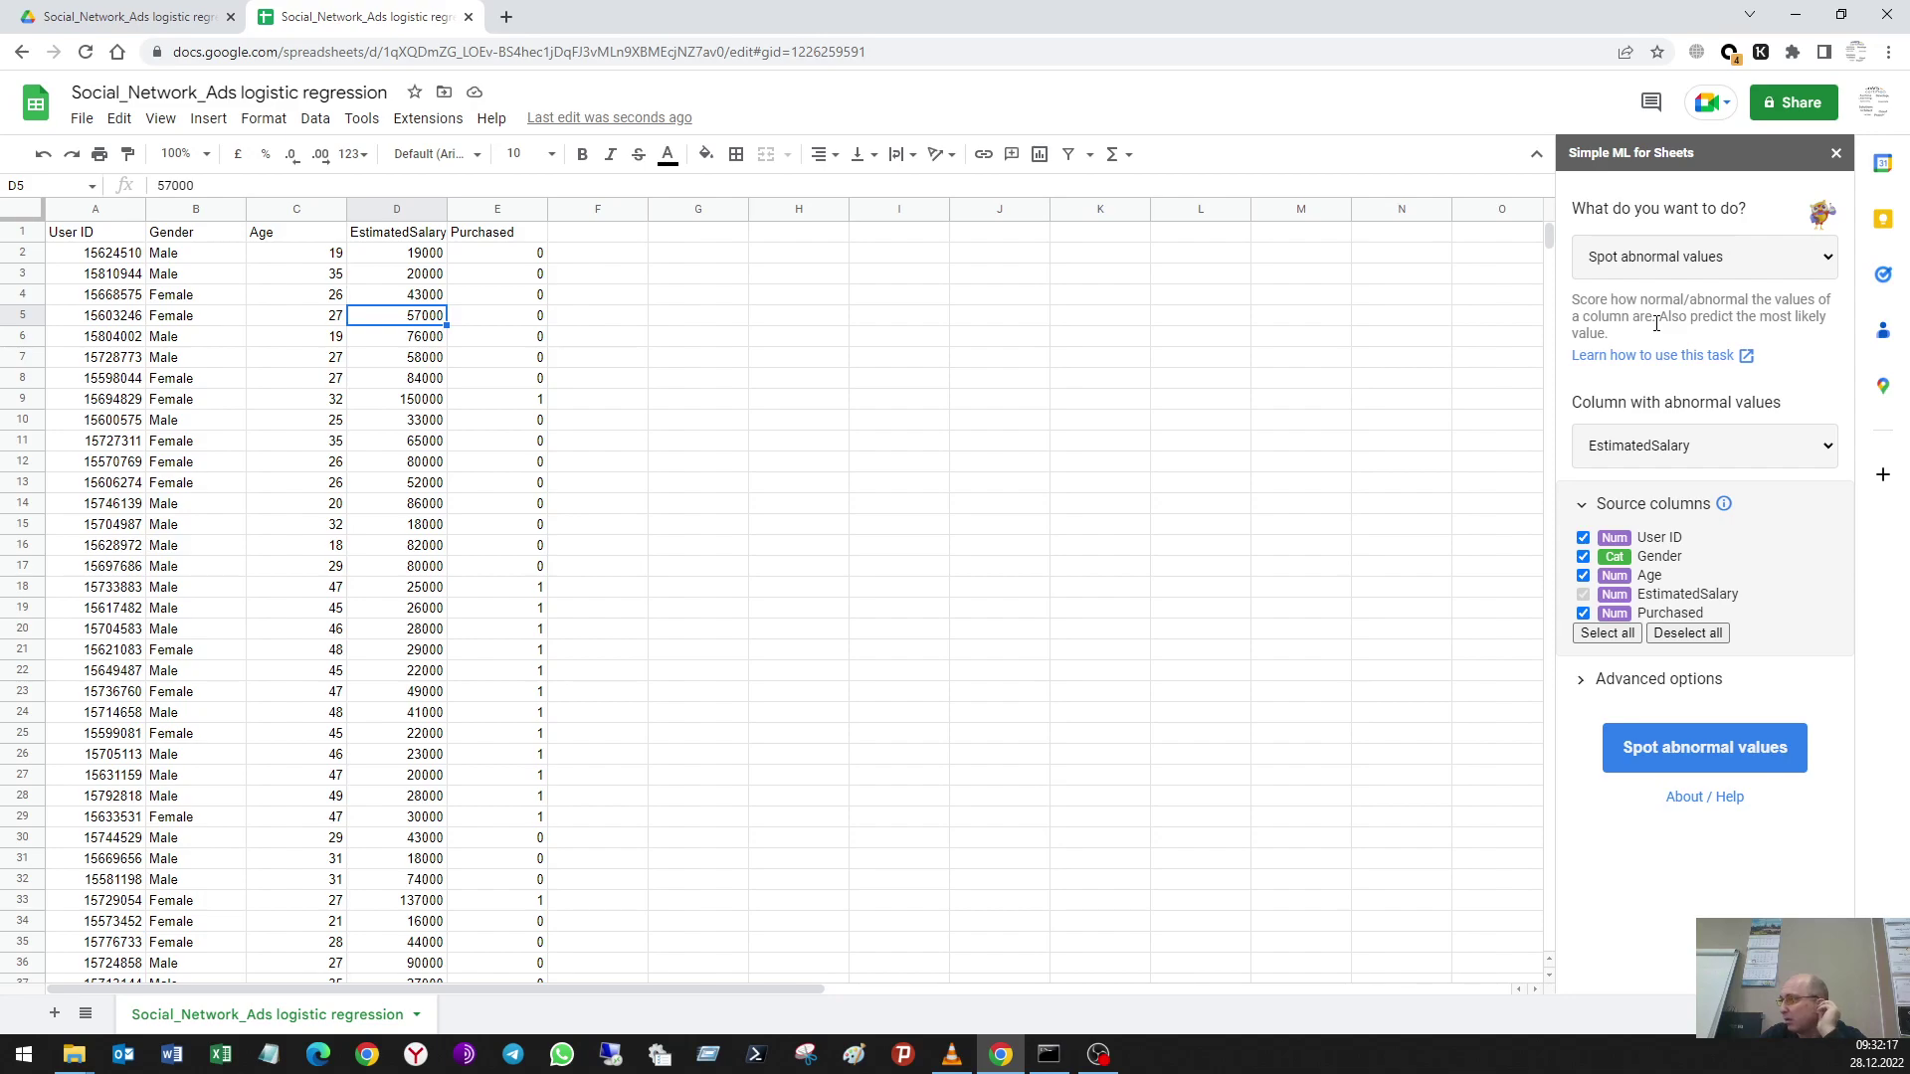
Step: Run Spot abnormal values on the Purchased column, using User ID, Gender, Age and EstimatedSalary as source columns
left_click(1693, 454)
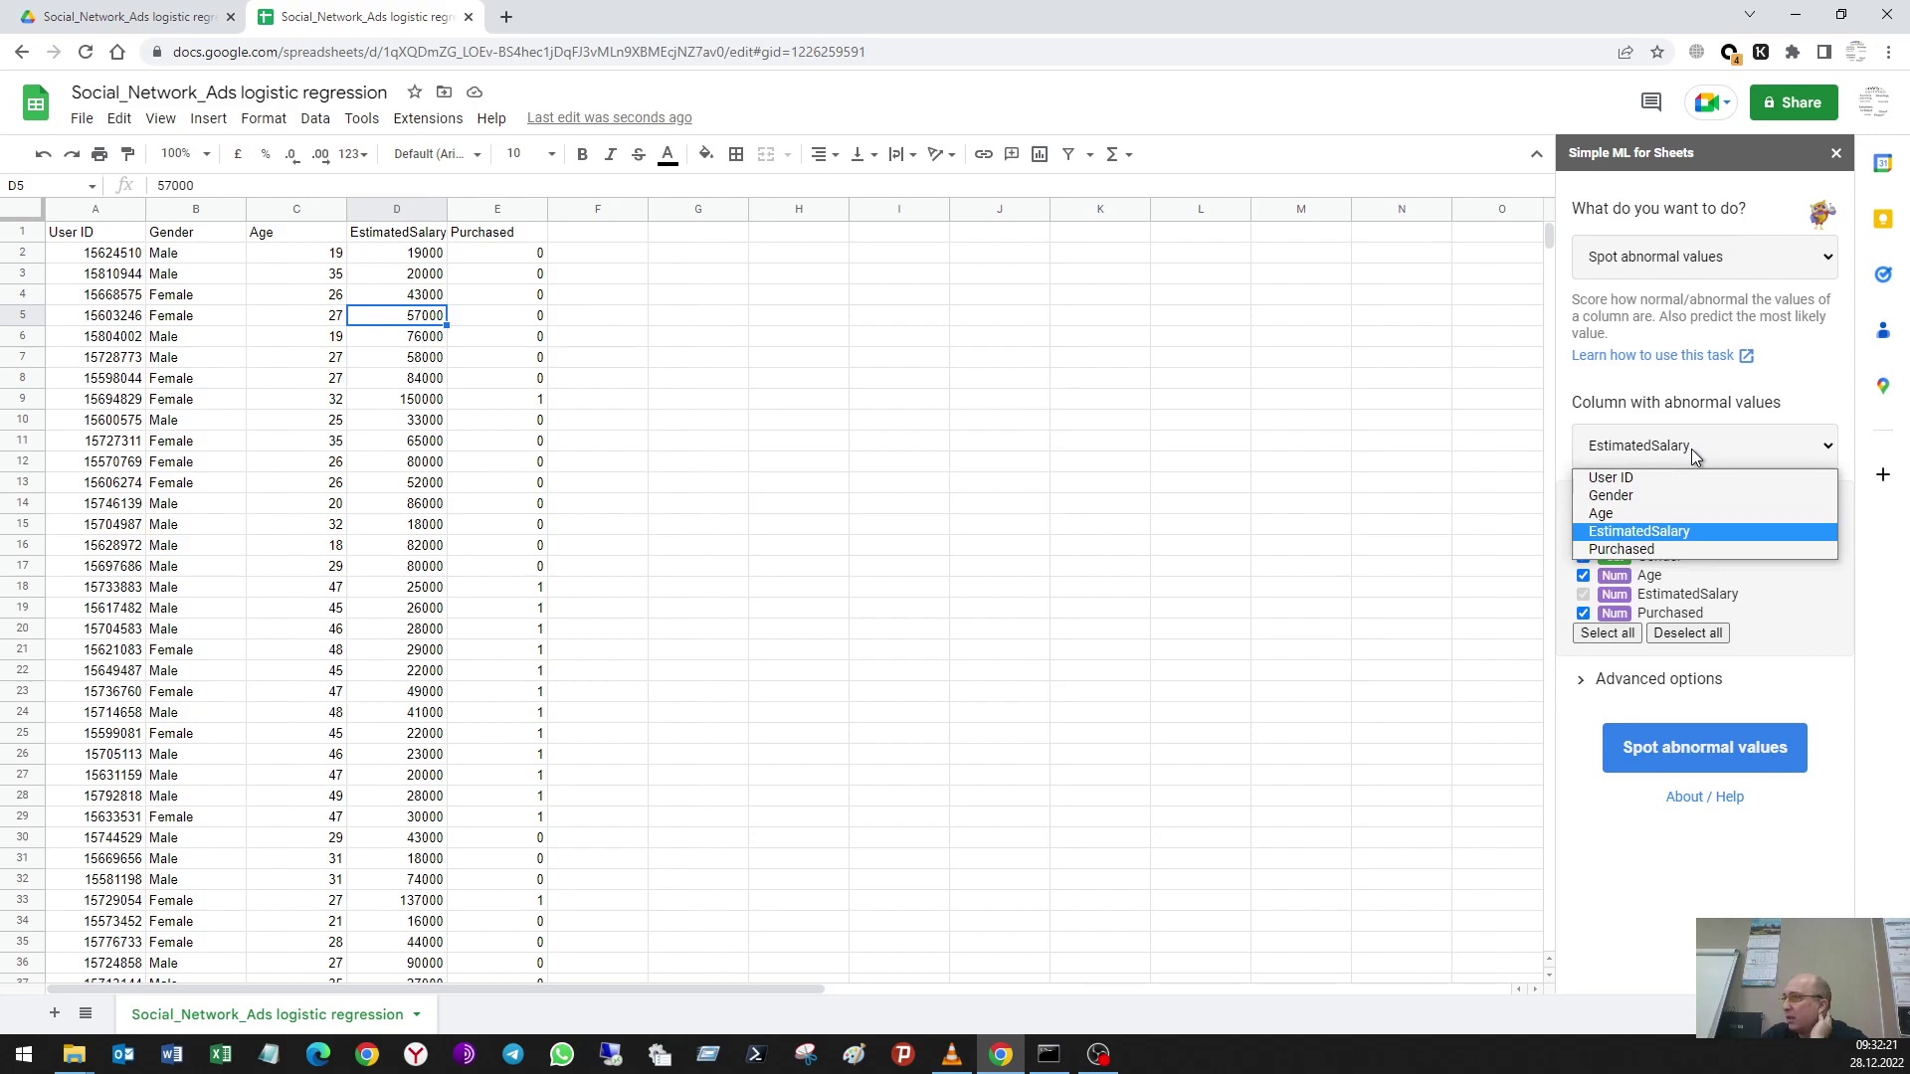
left_click(1664, 550)
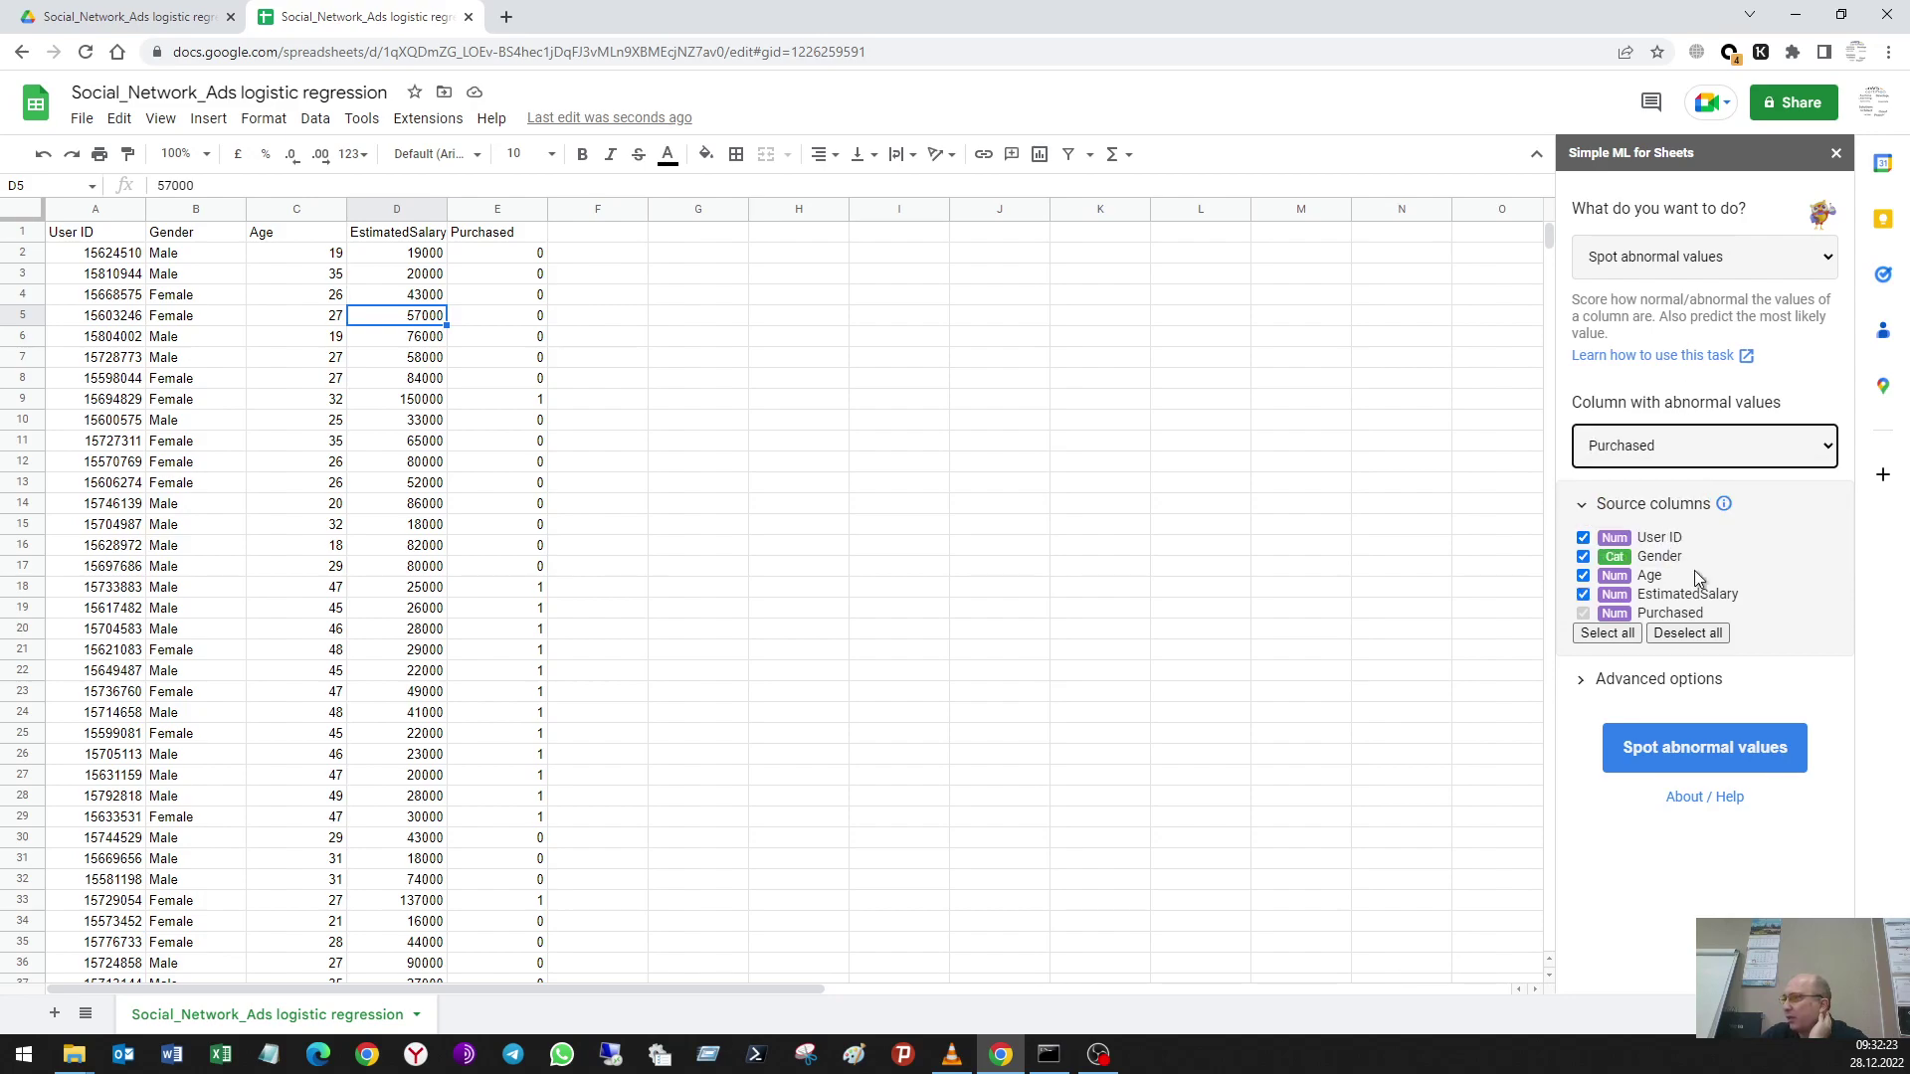
left_click(1702, 748)
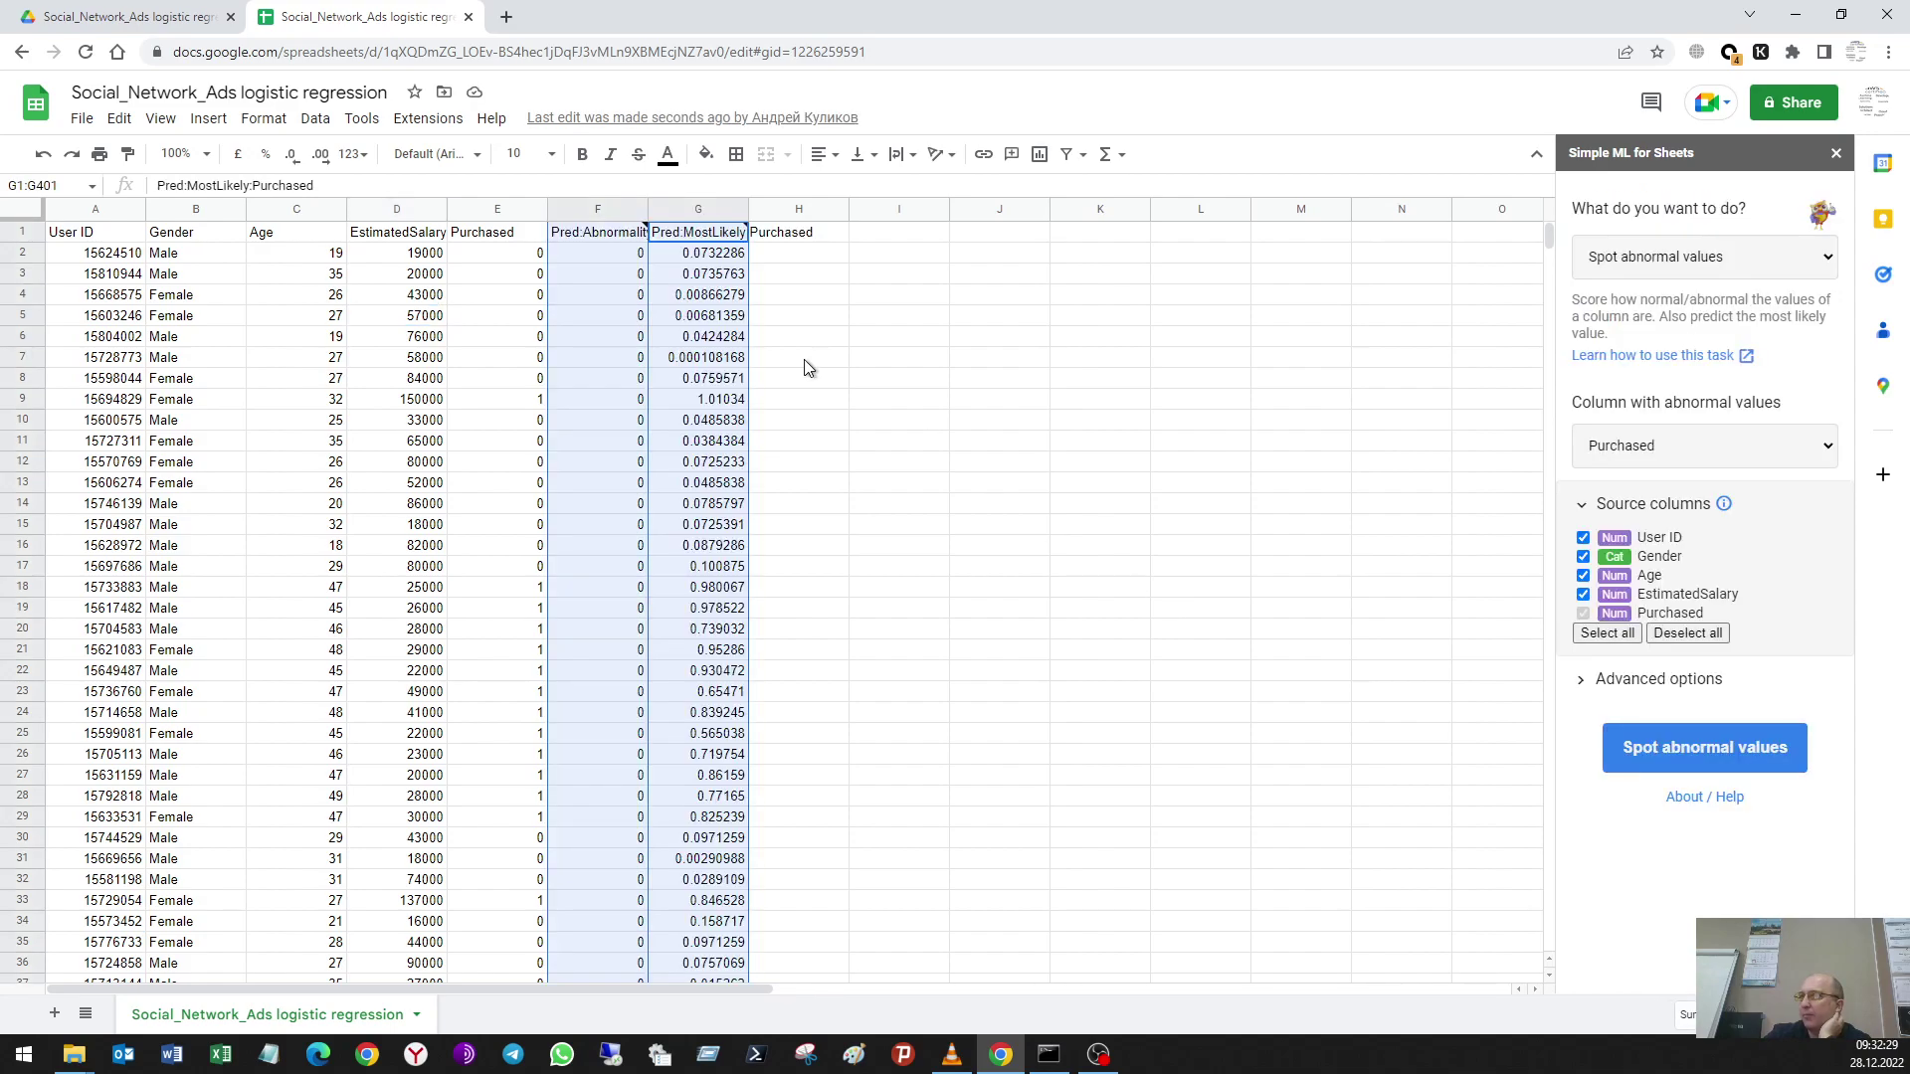
Step: Check the Purchased abnormality score in F5 and the most likely values in G2 and G9, and undo the inserted columns
left_click(607, 314)
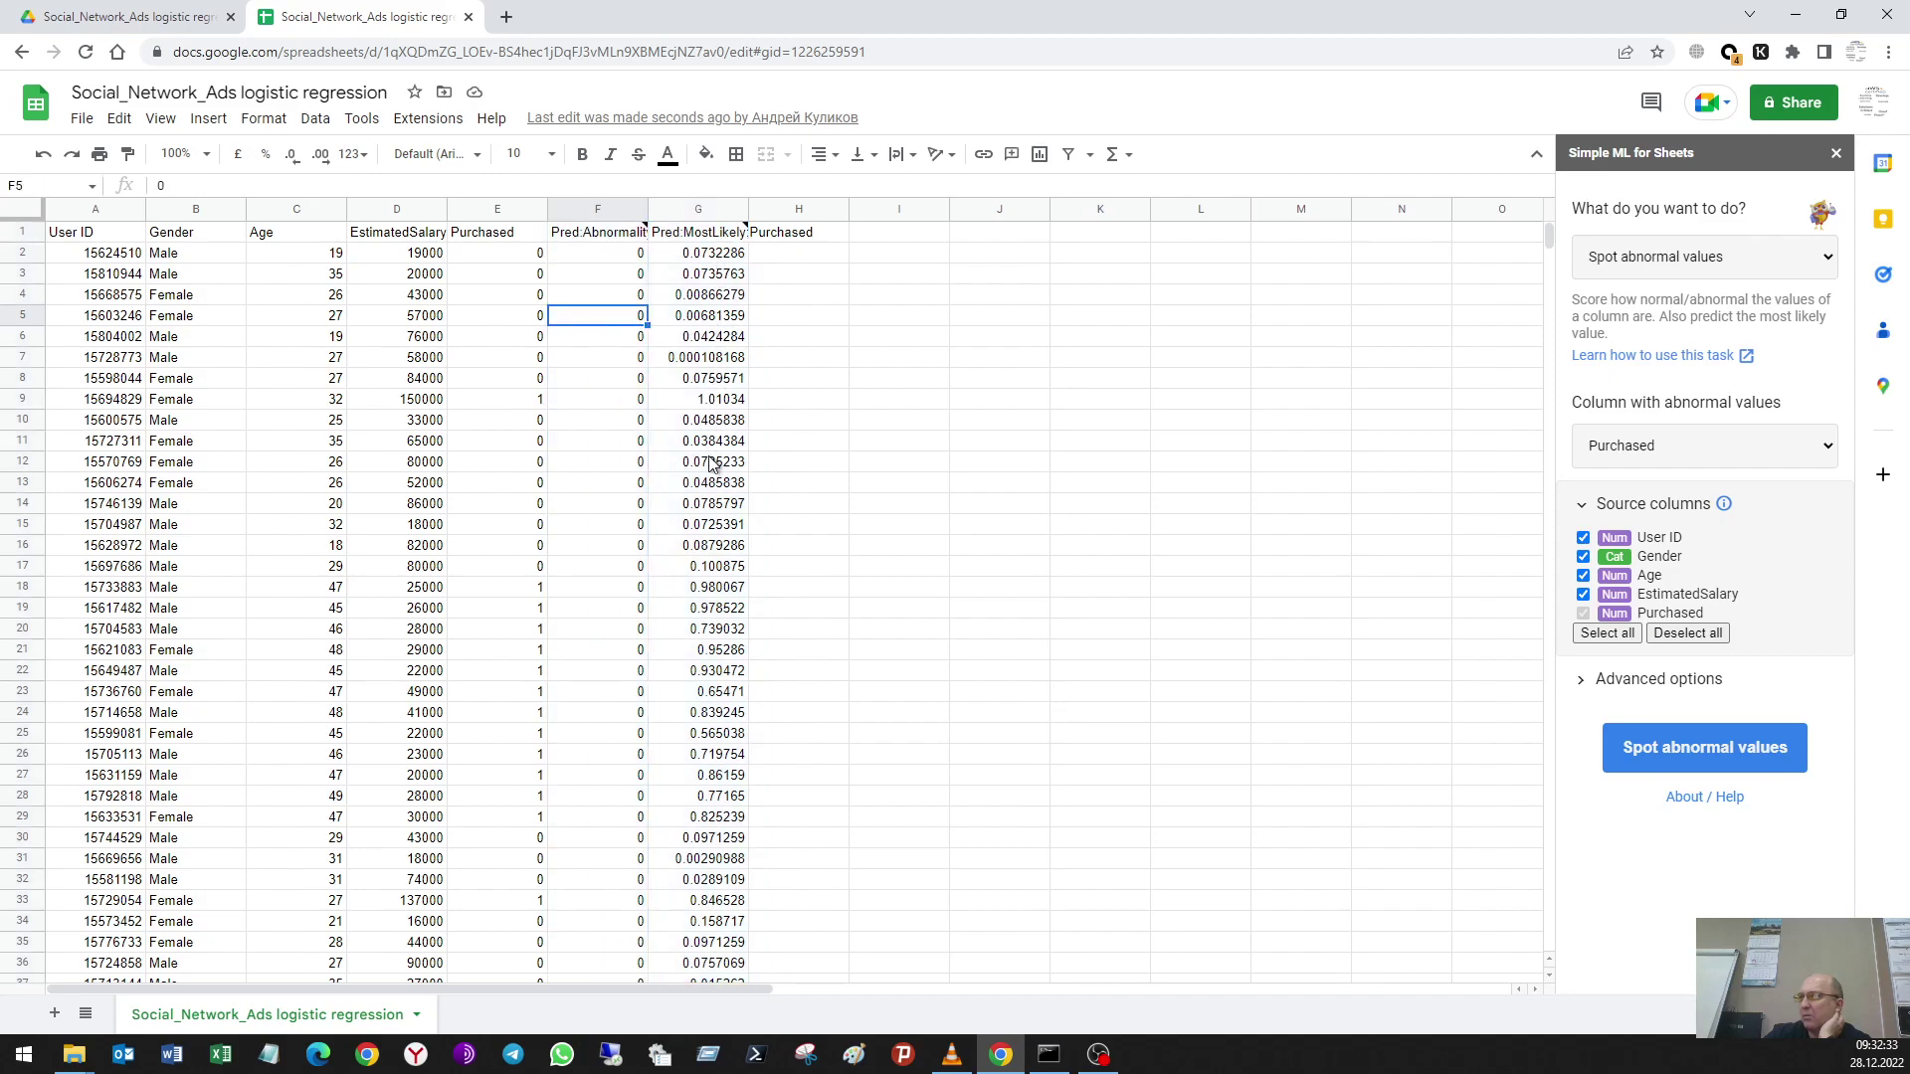
left_click(714, 255)
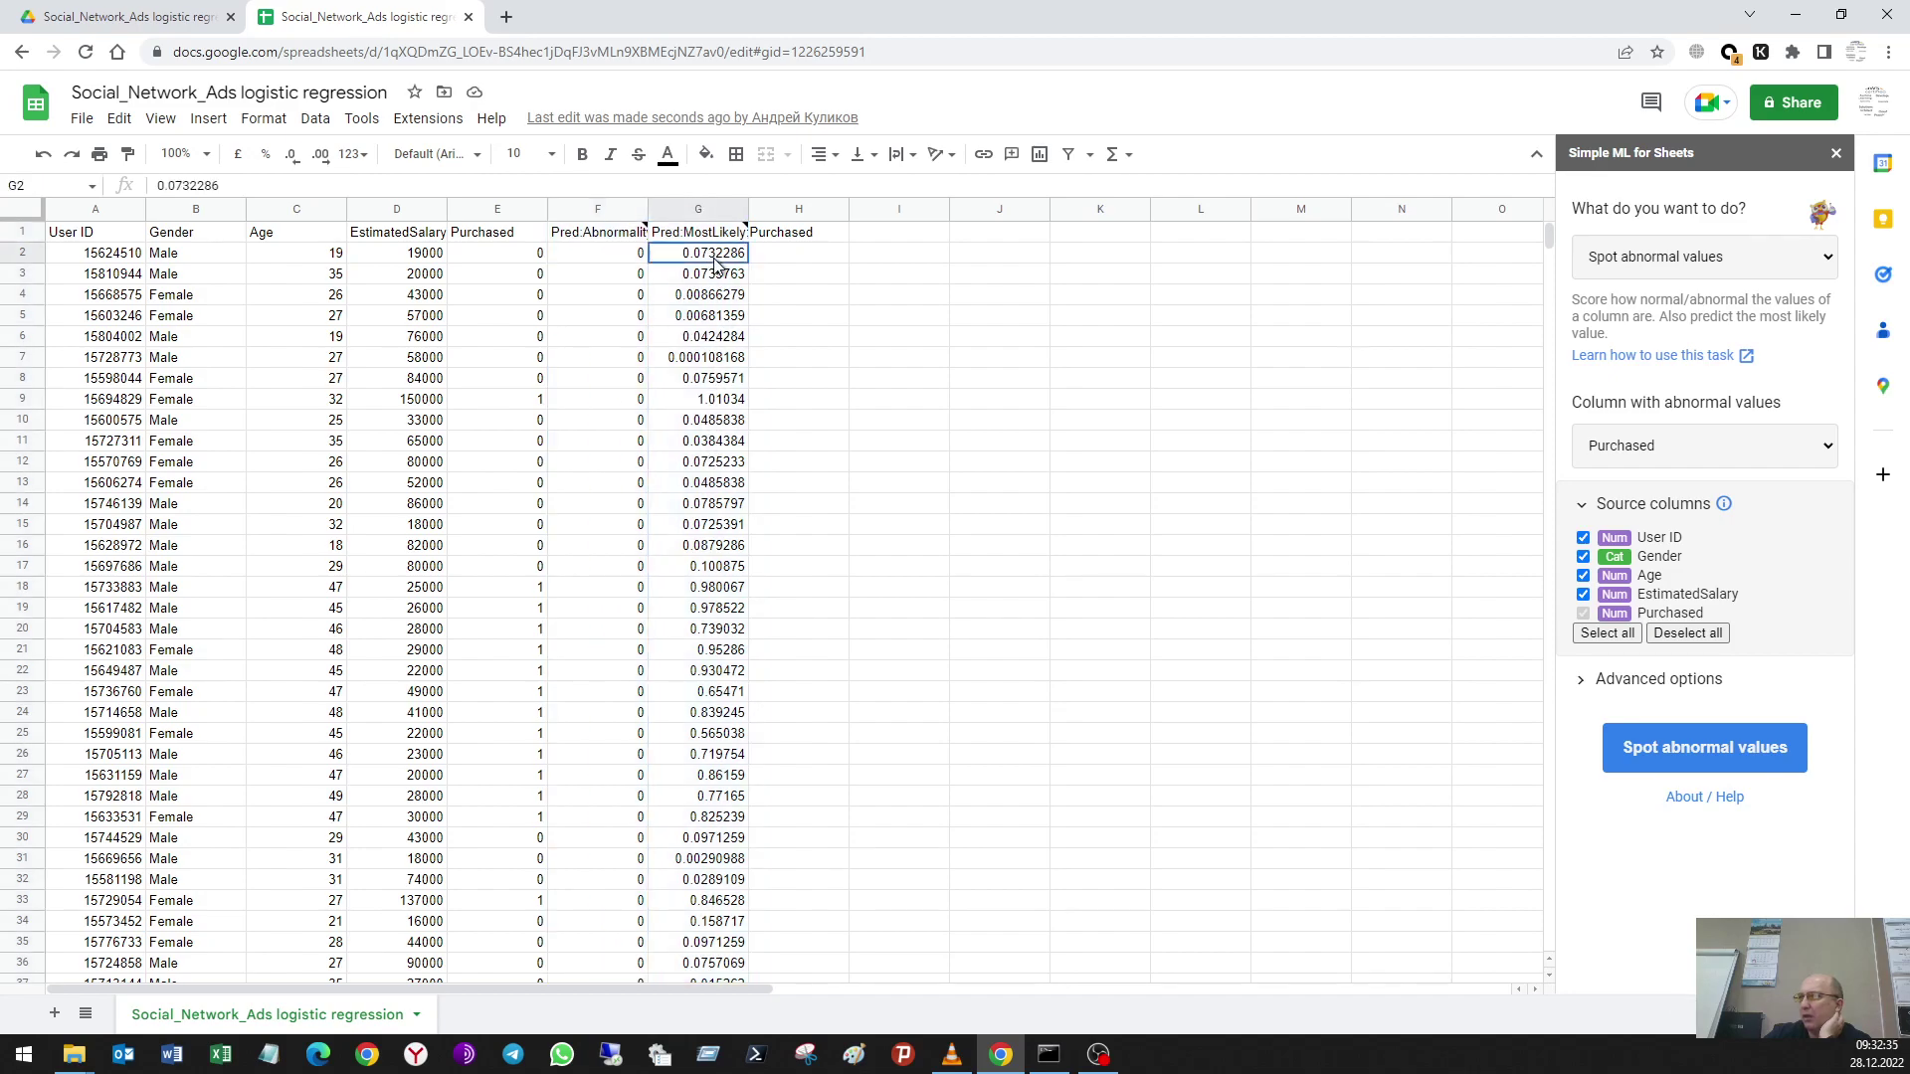
left_click(721, 401)
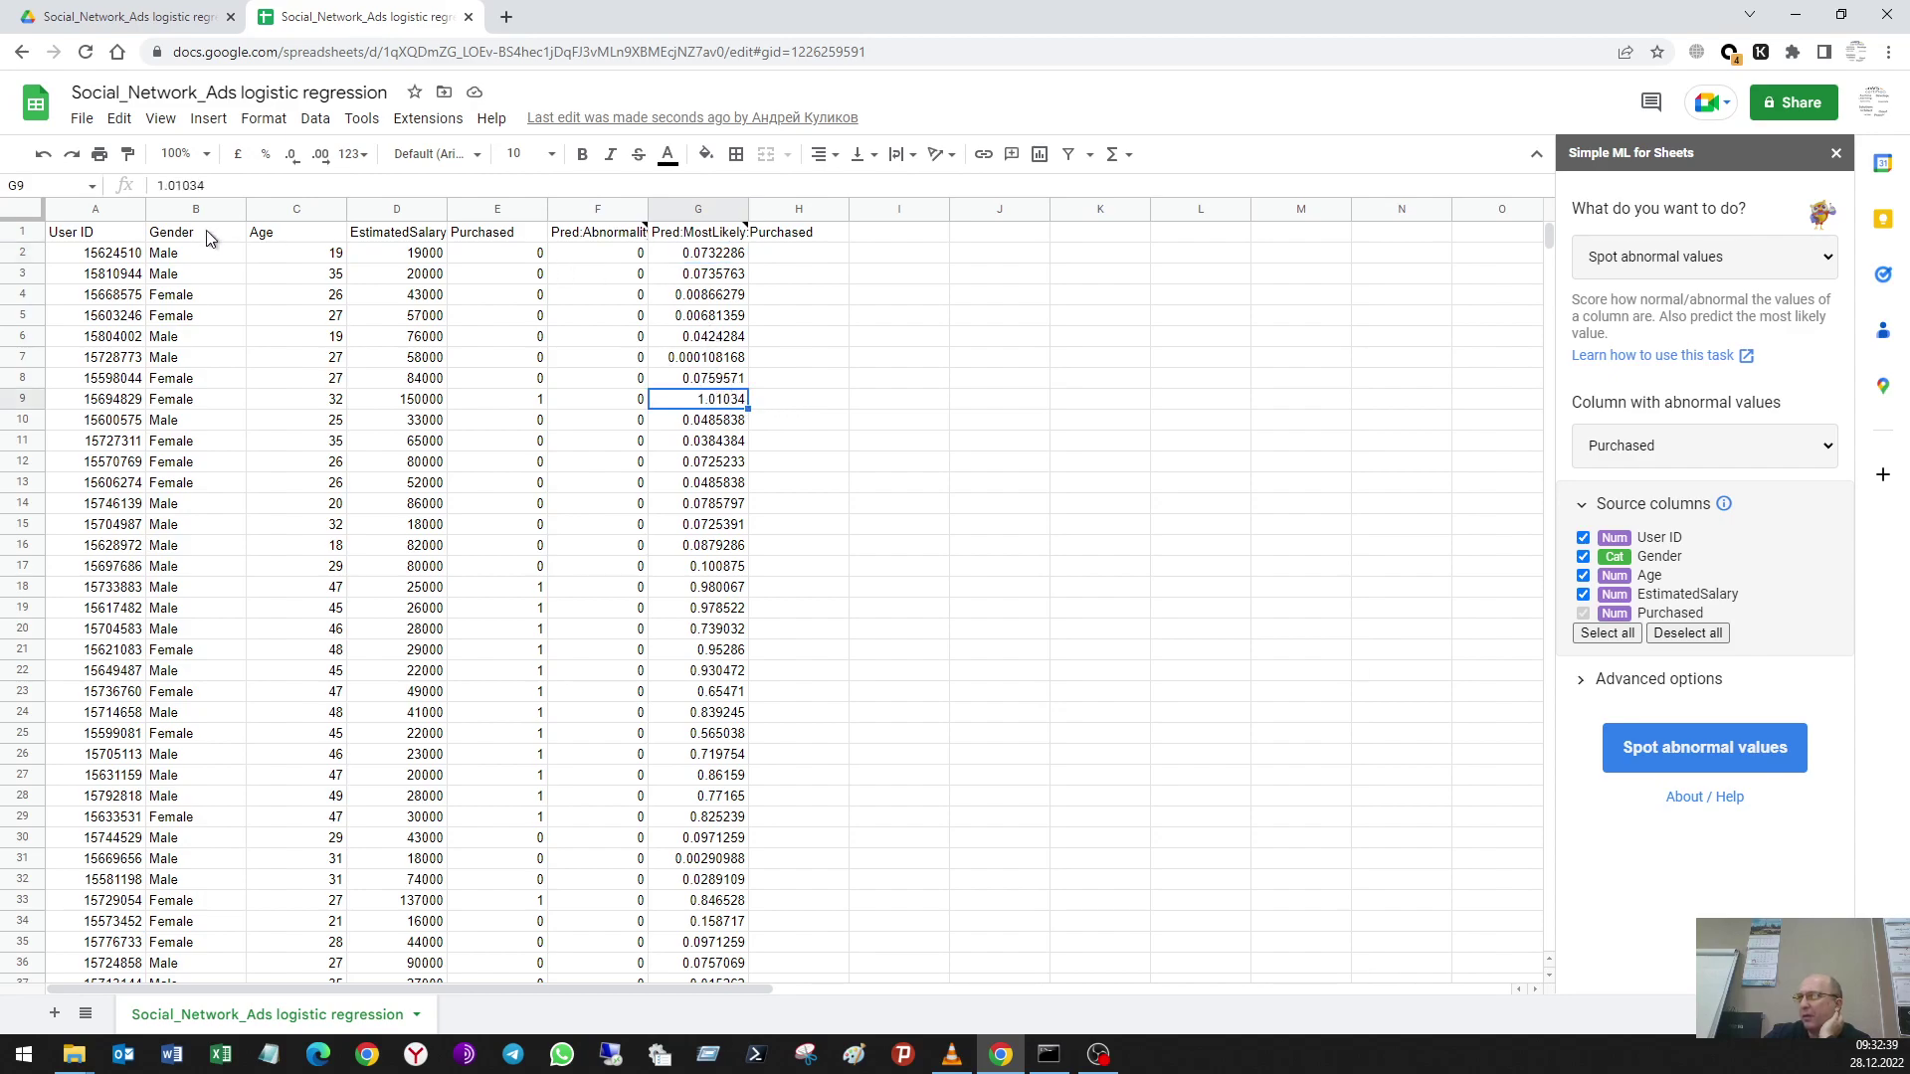
left_click(40, 159)
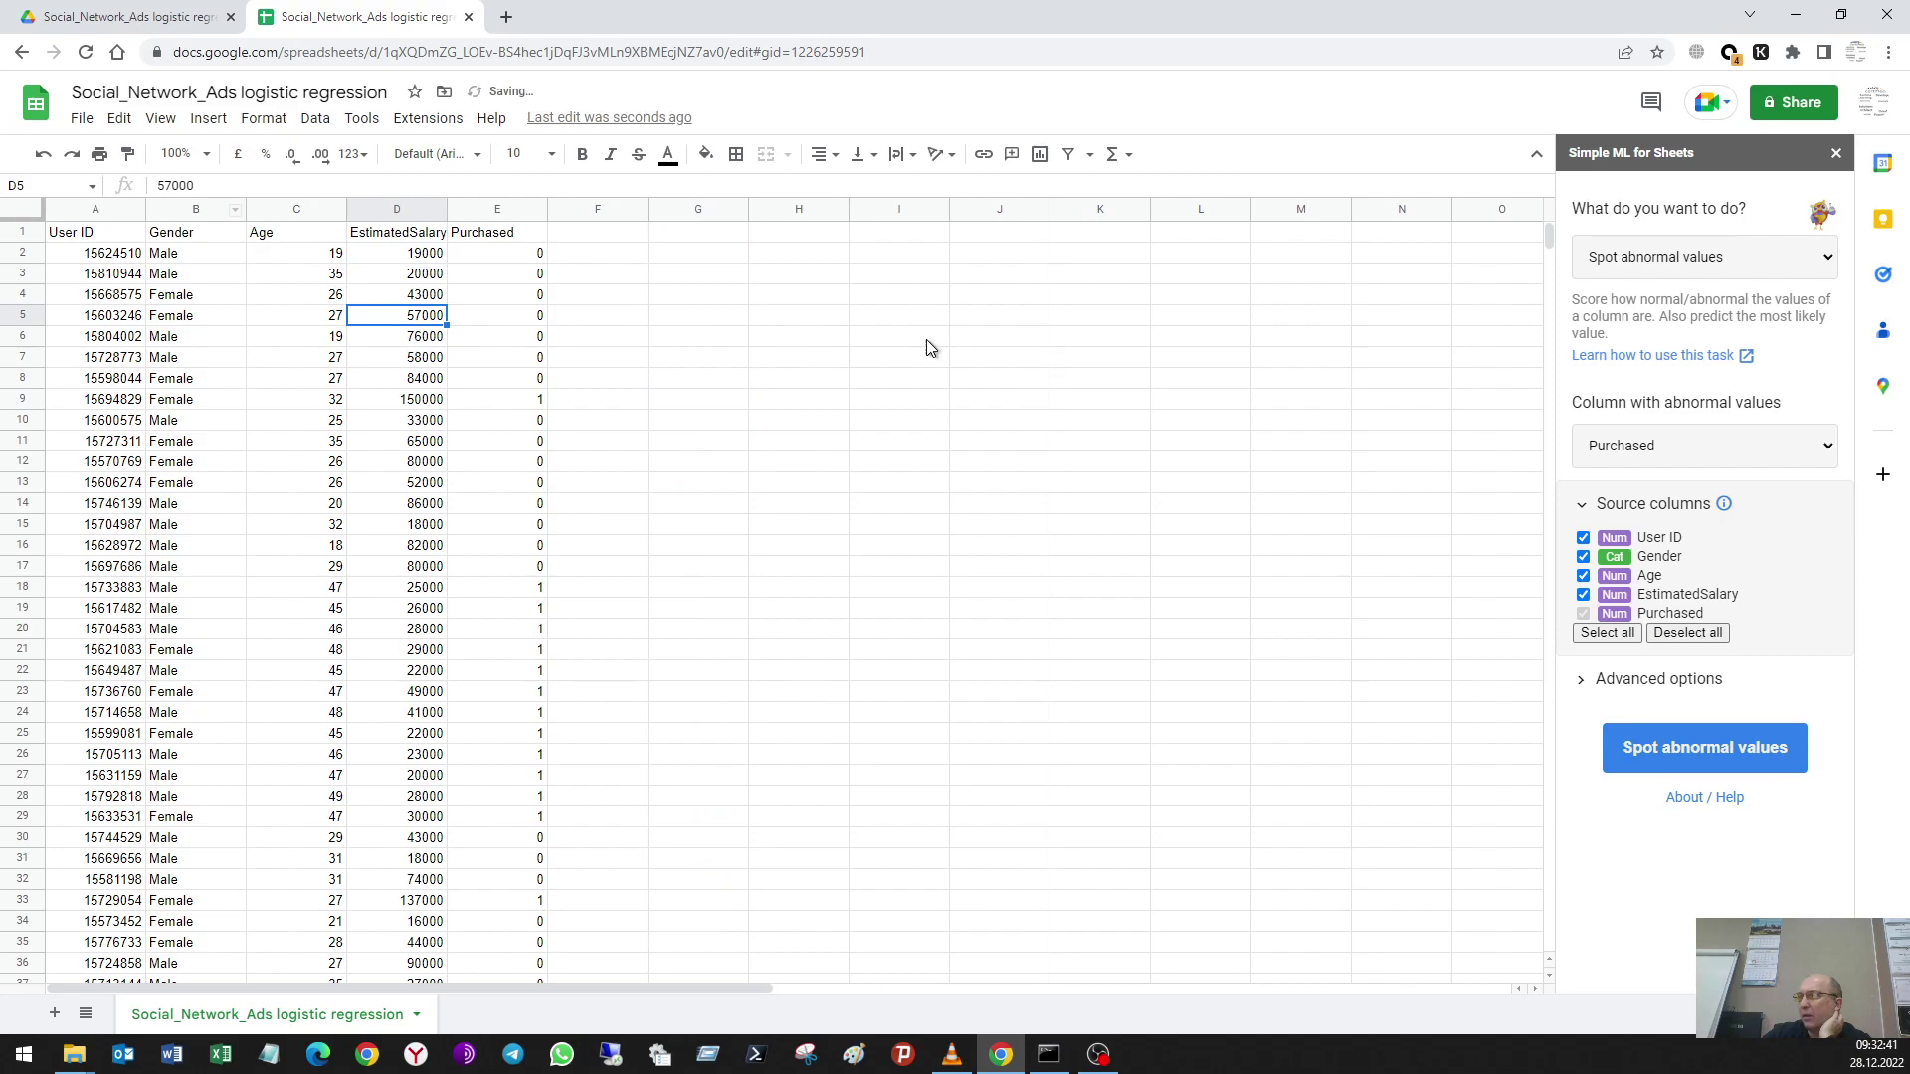
left_click(1709, 261)
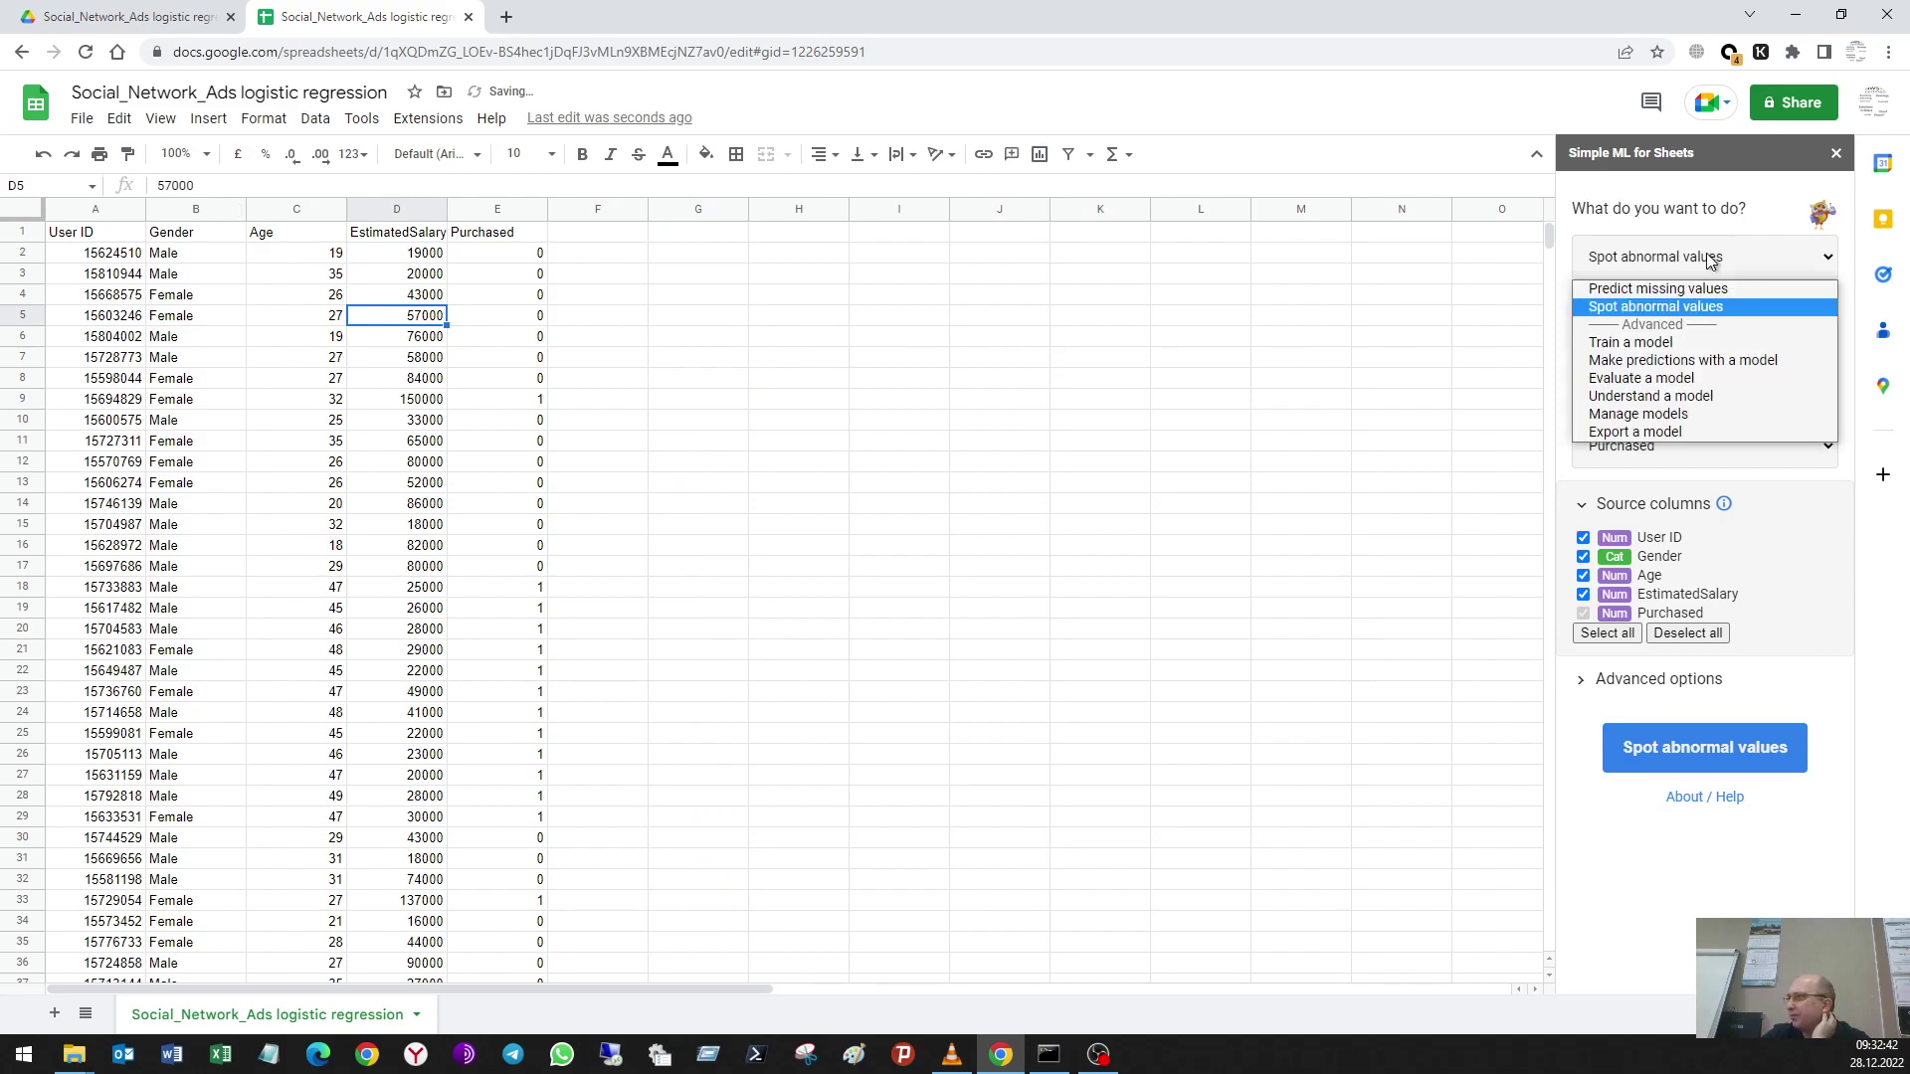
left_click(881, 438)
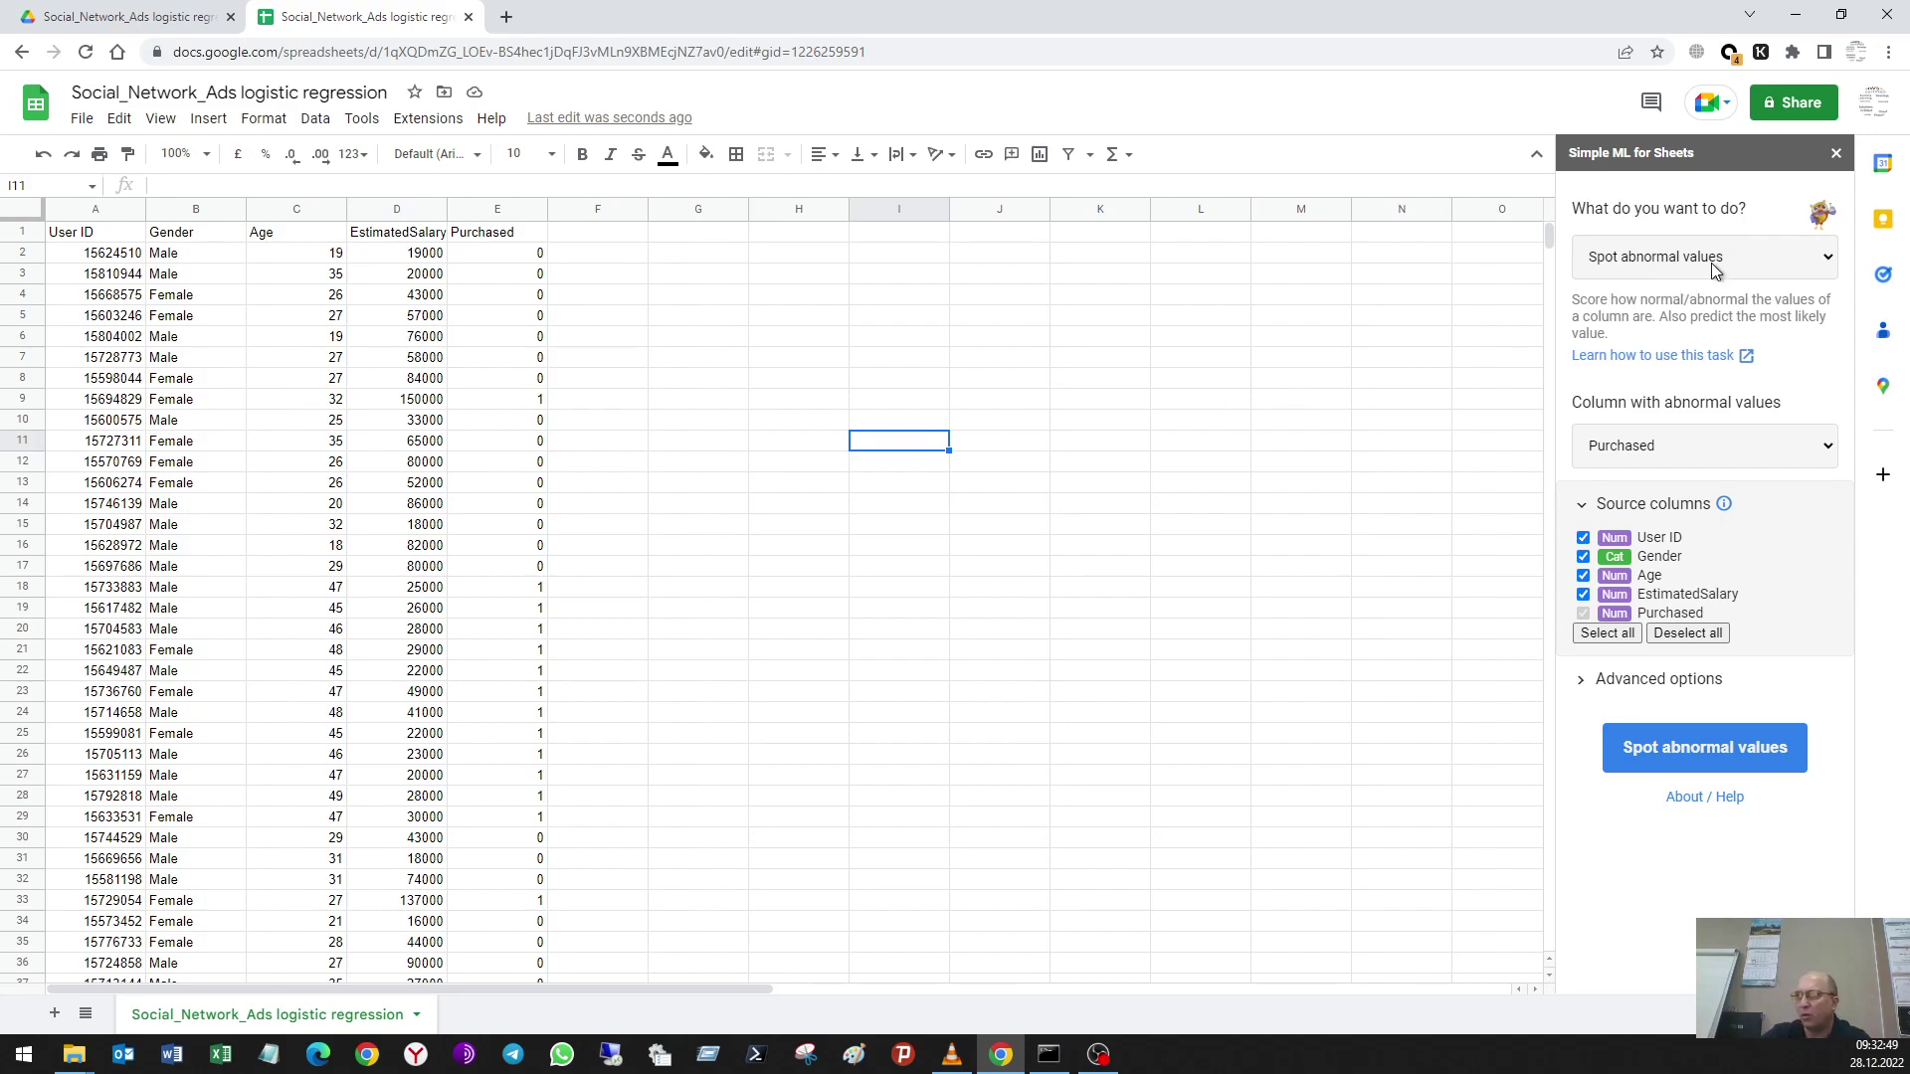
mouse_move(74, 1054)
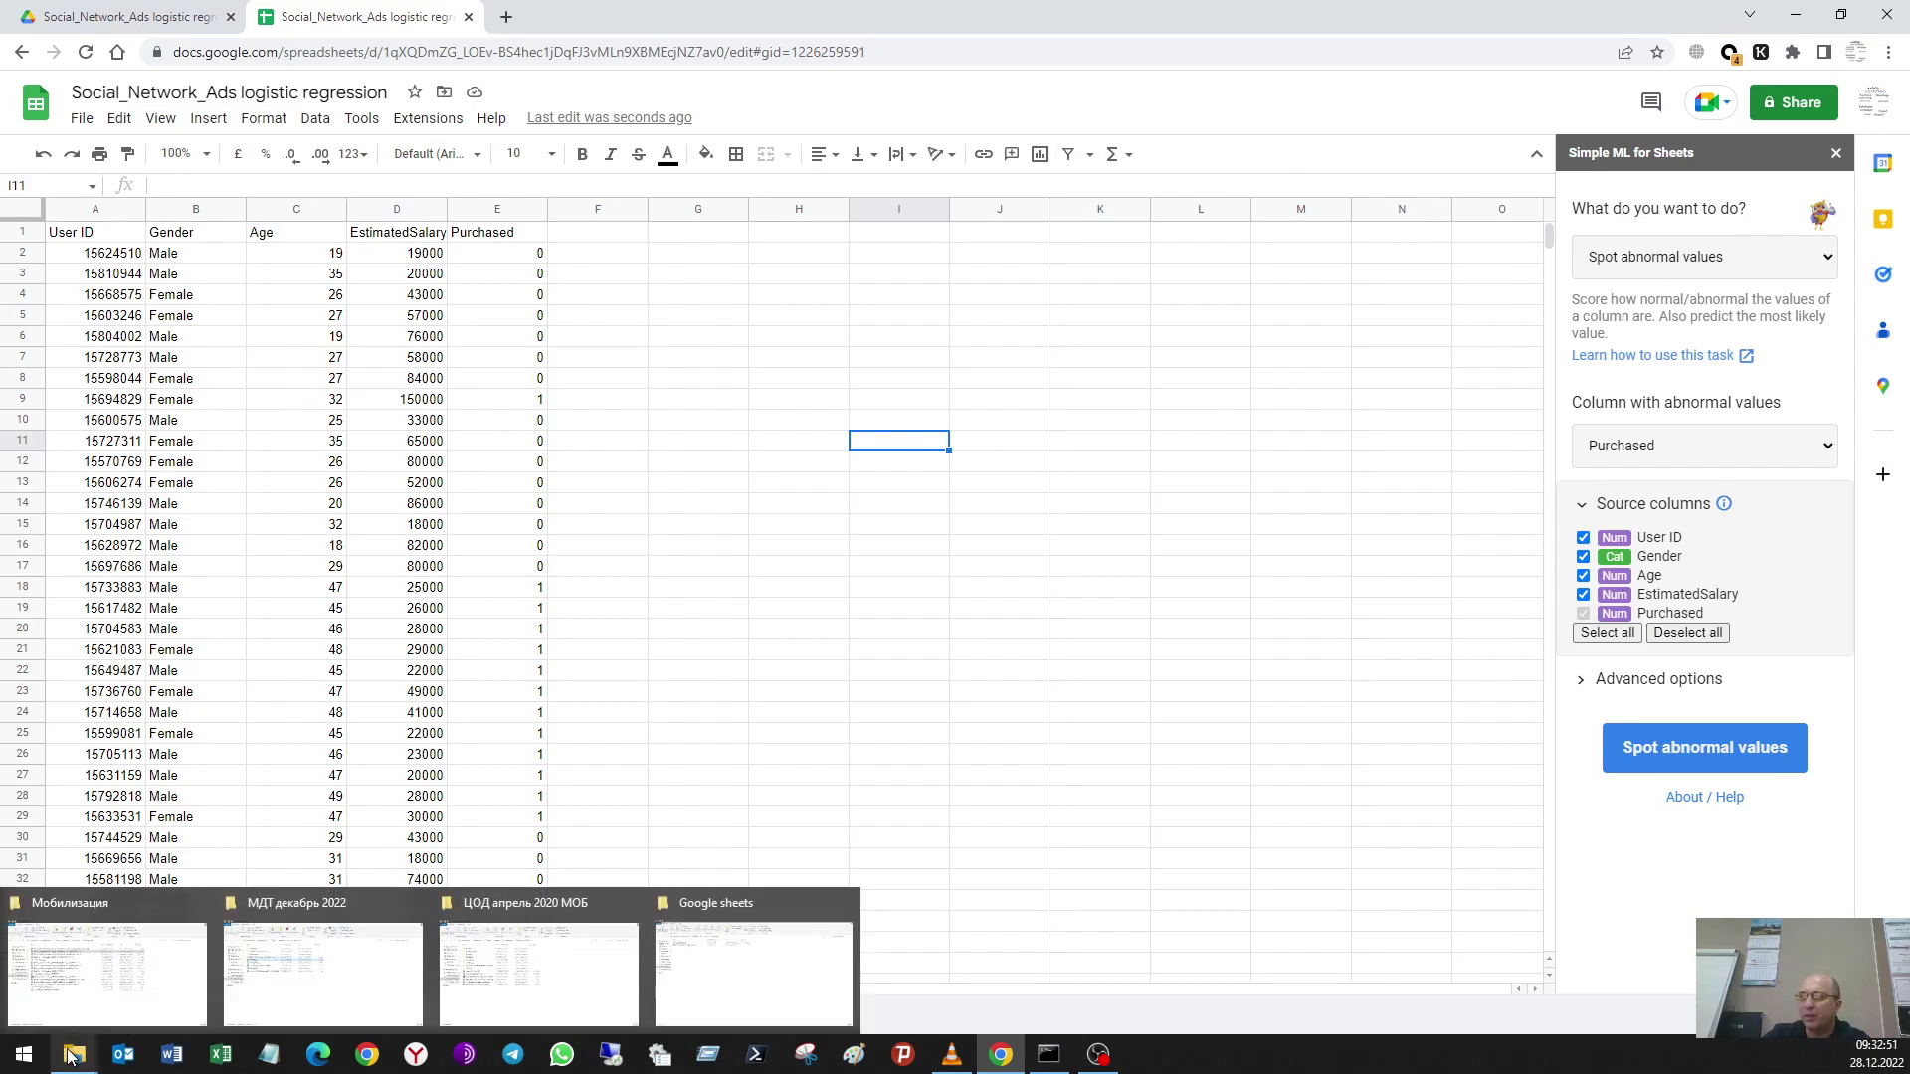
left_click(672, 998)
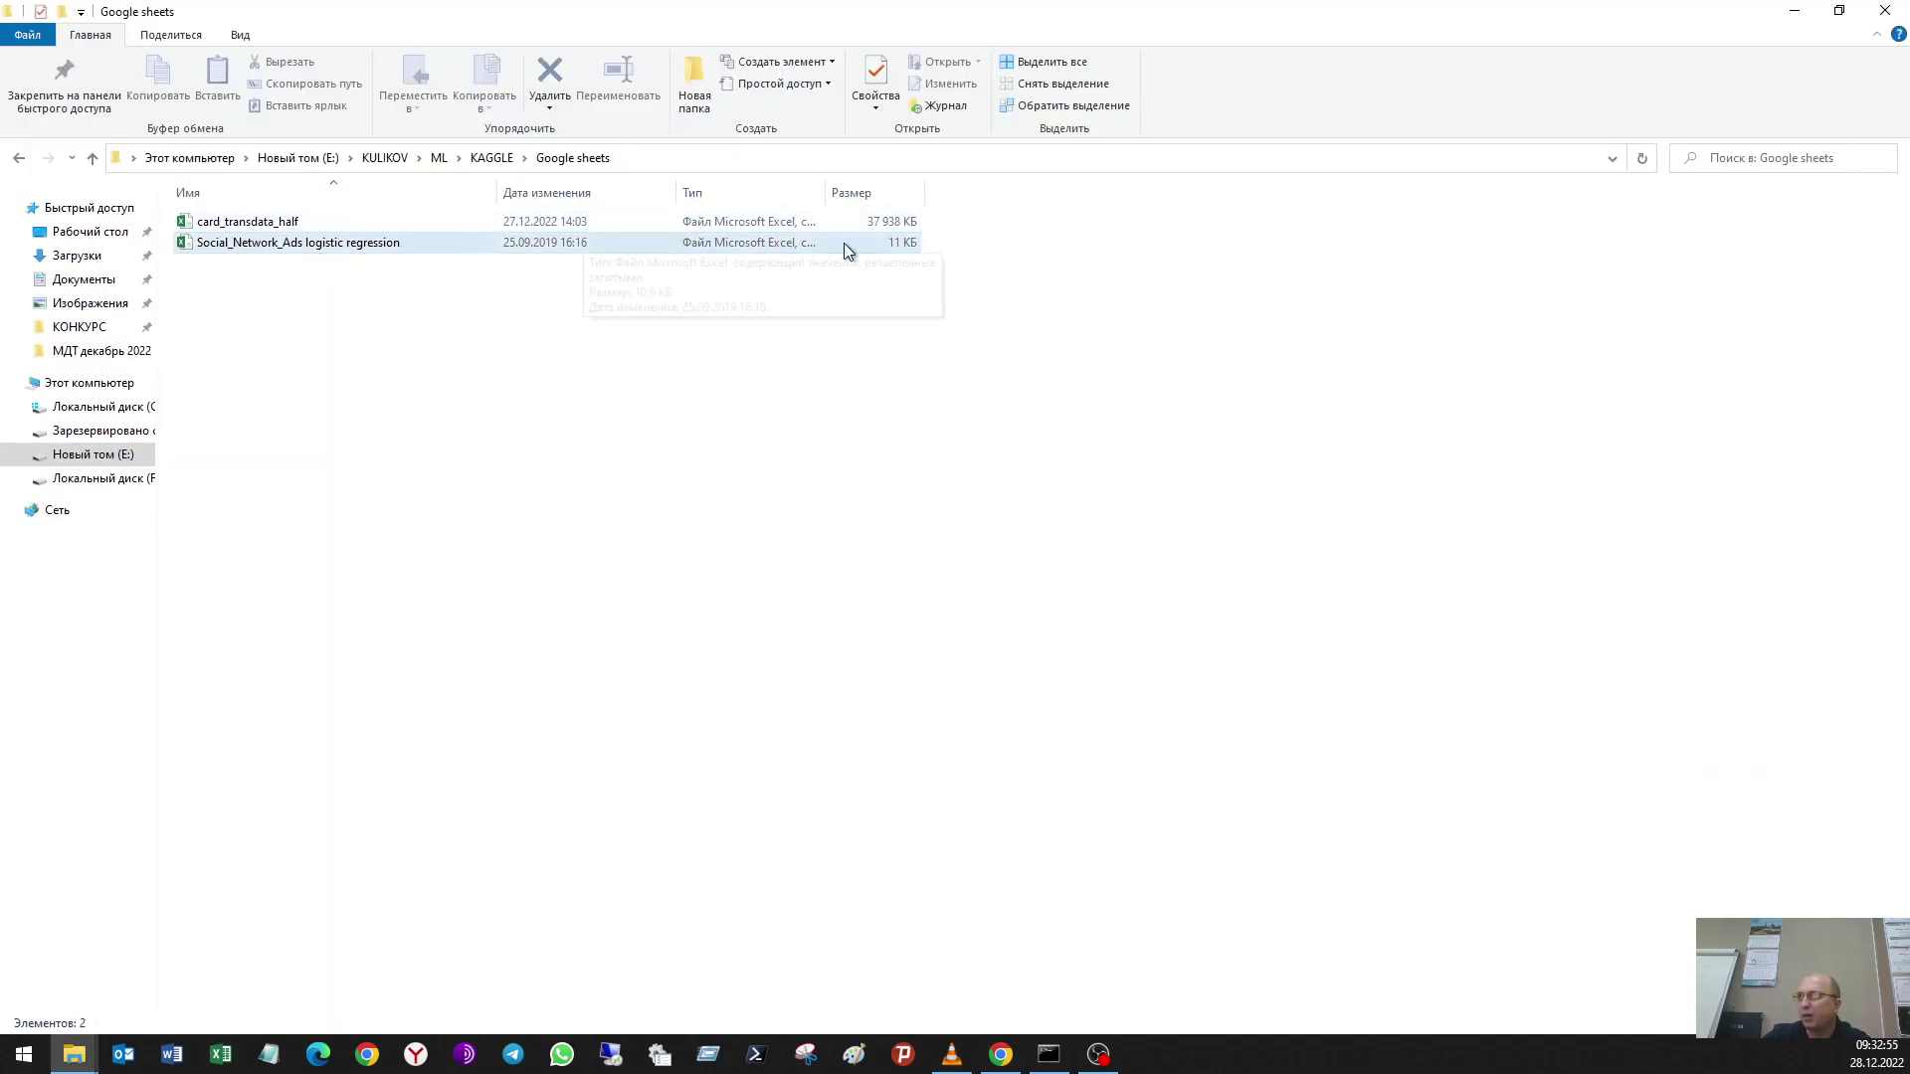
left_click(1806, 16)
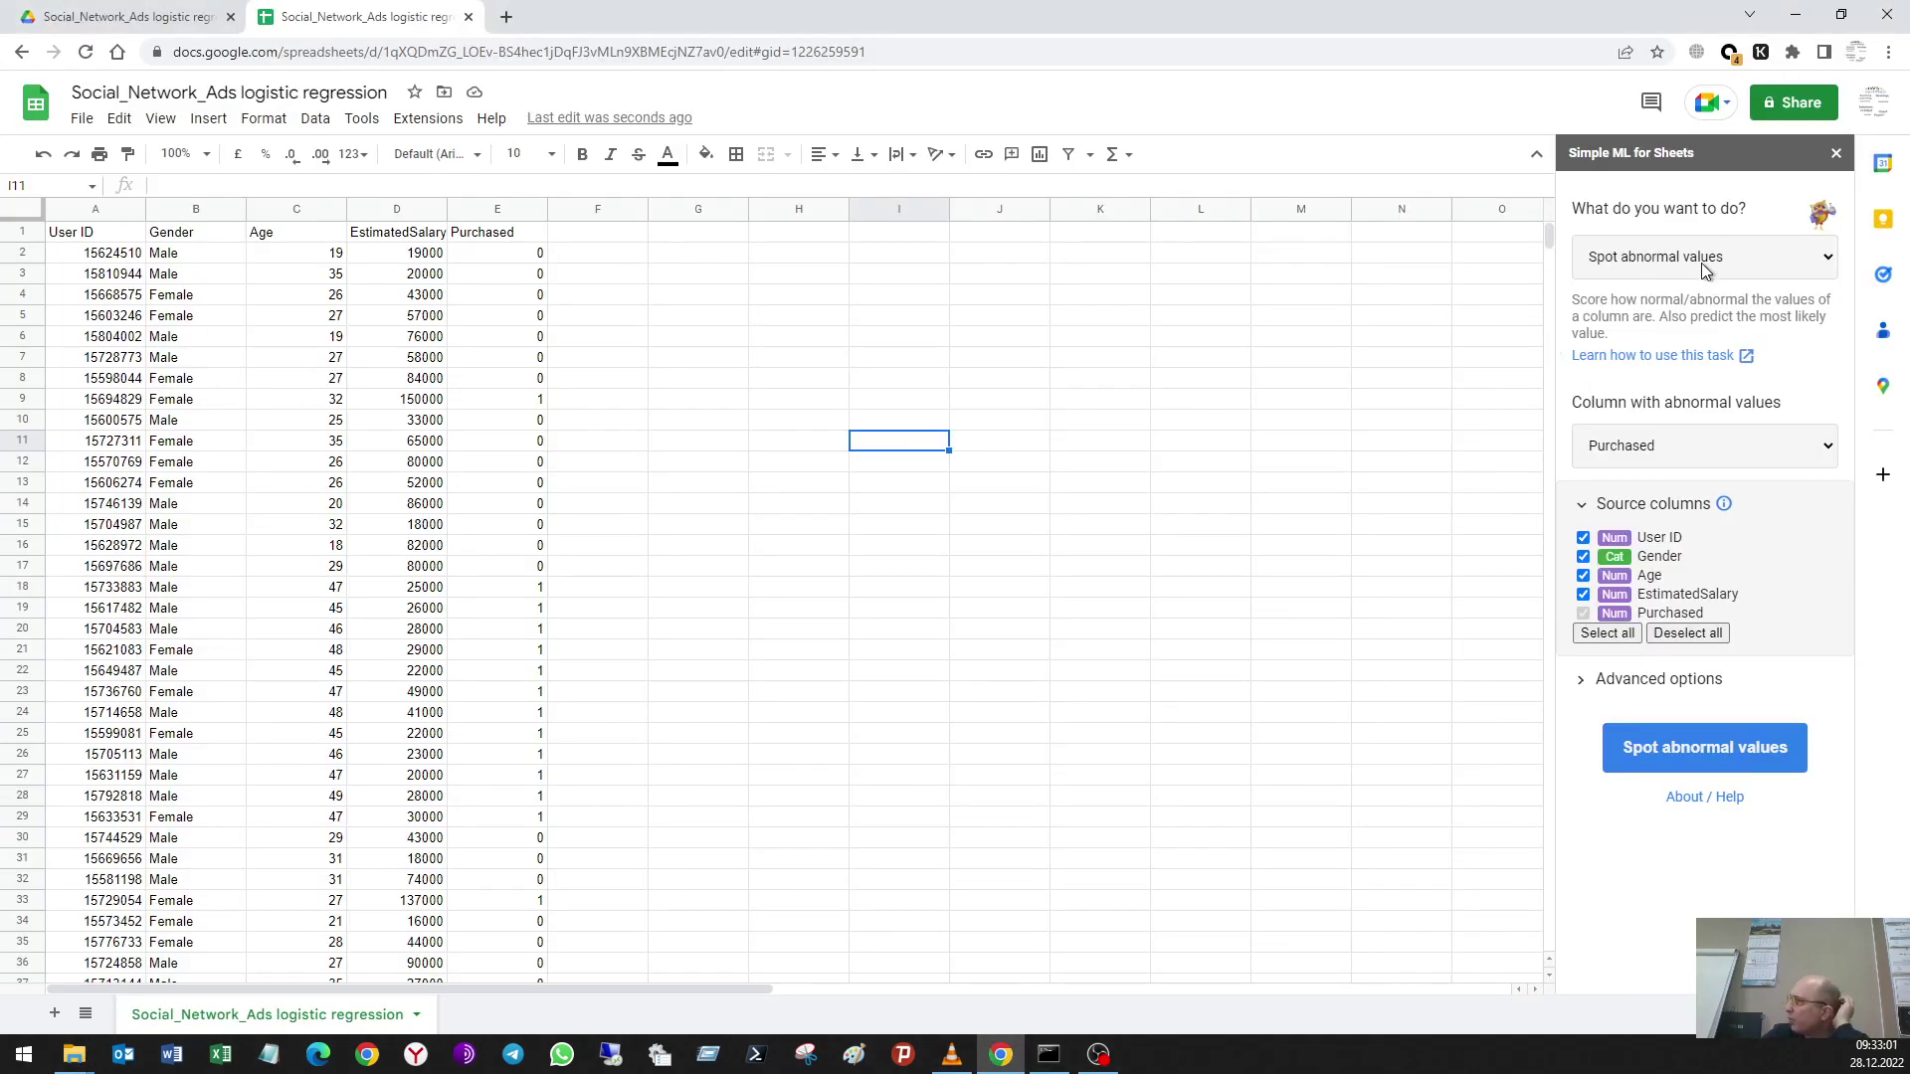
Step: Choose the Train a model task, name the model SocialAds and use Purchased as its label
left_click(1647, 266)
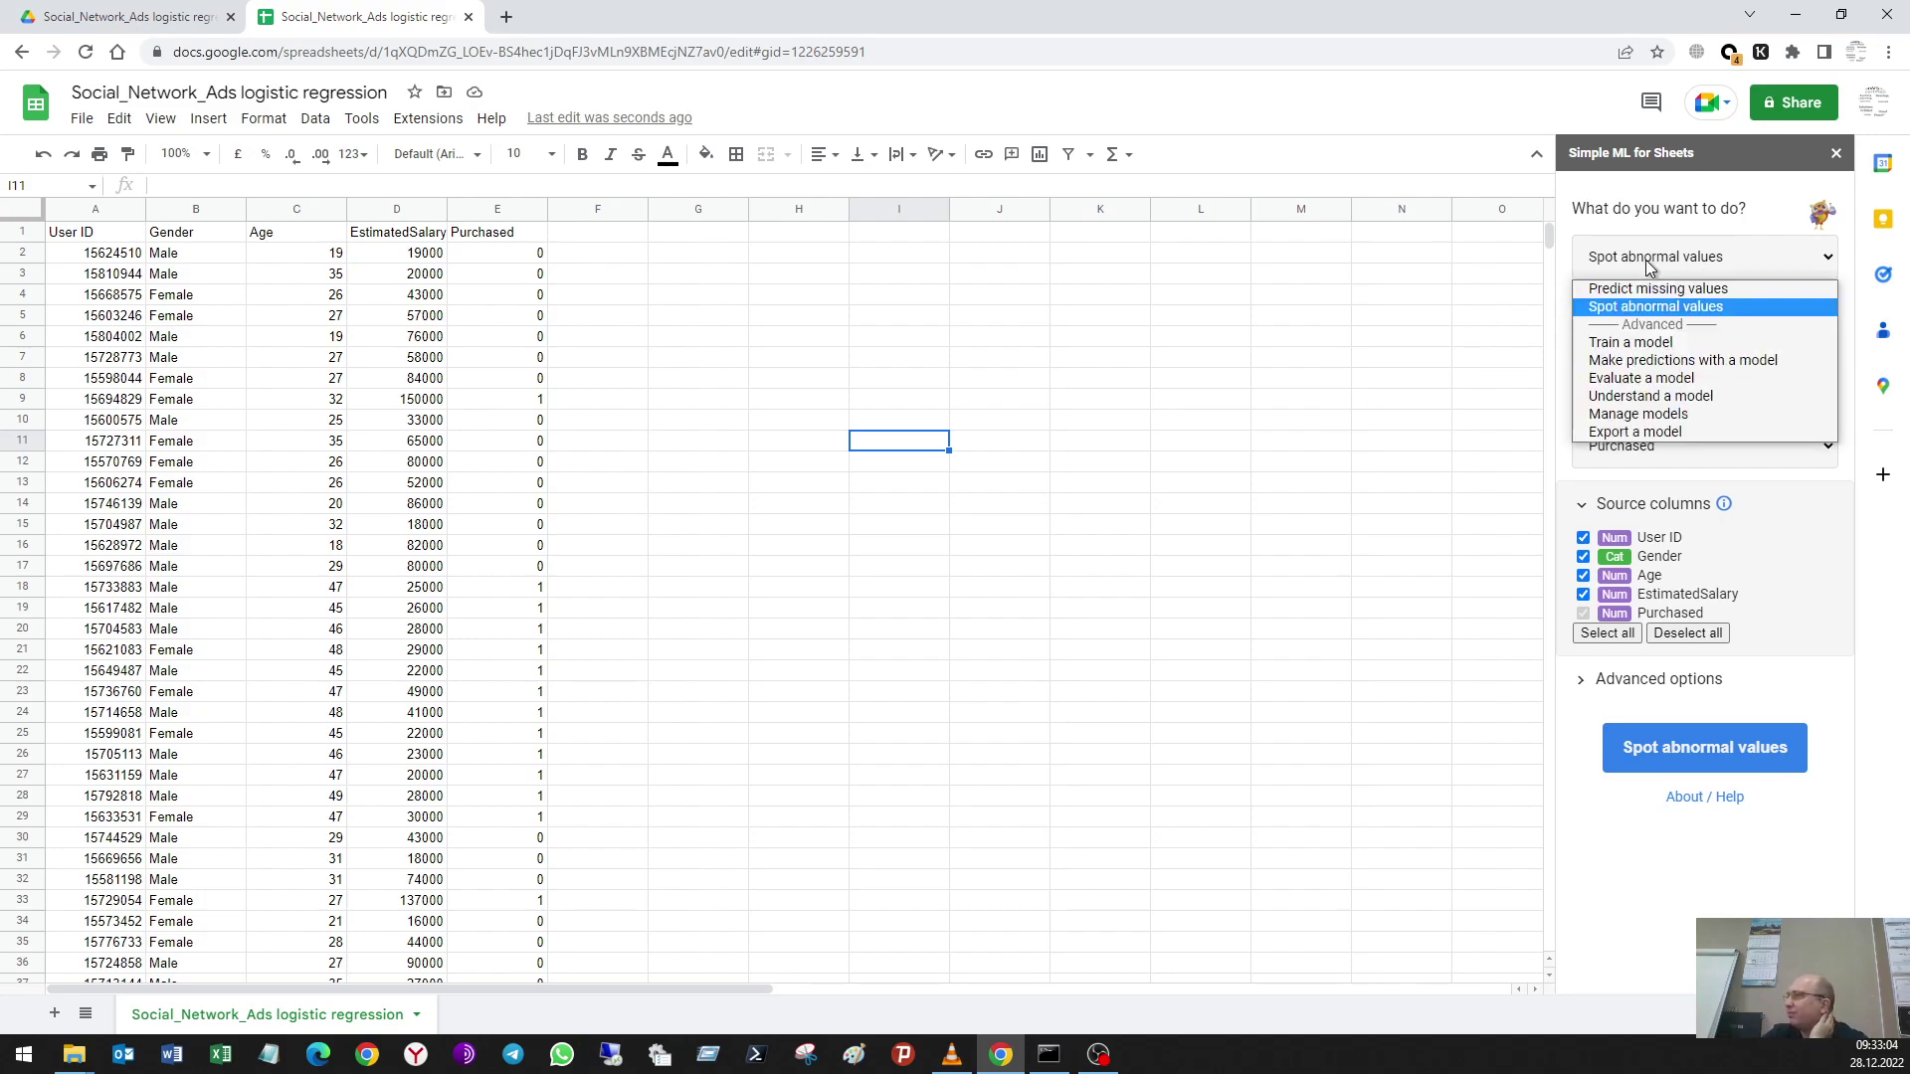
left_click(1651, 341)
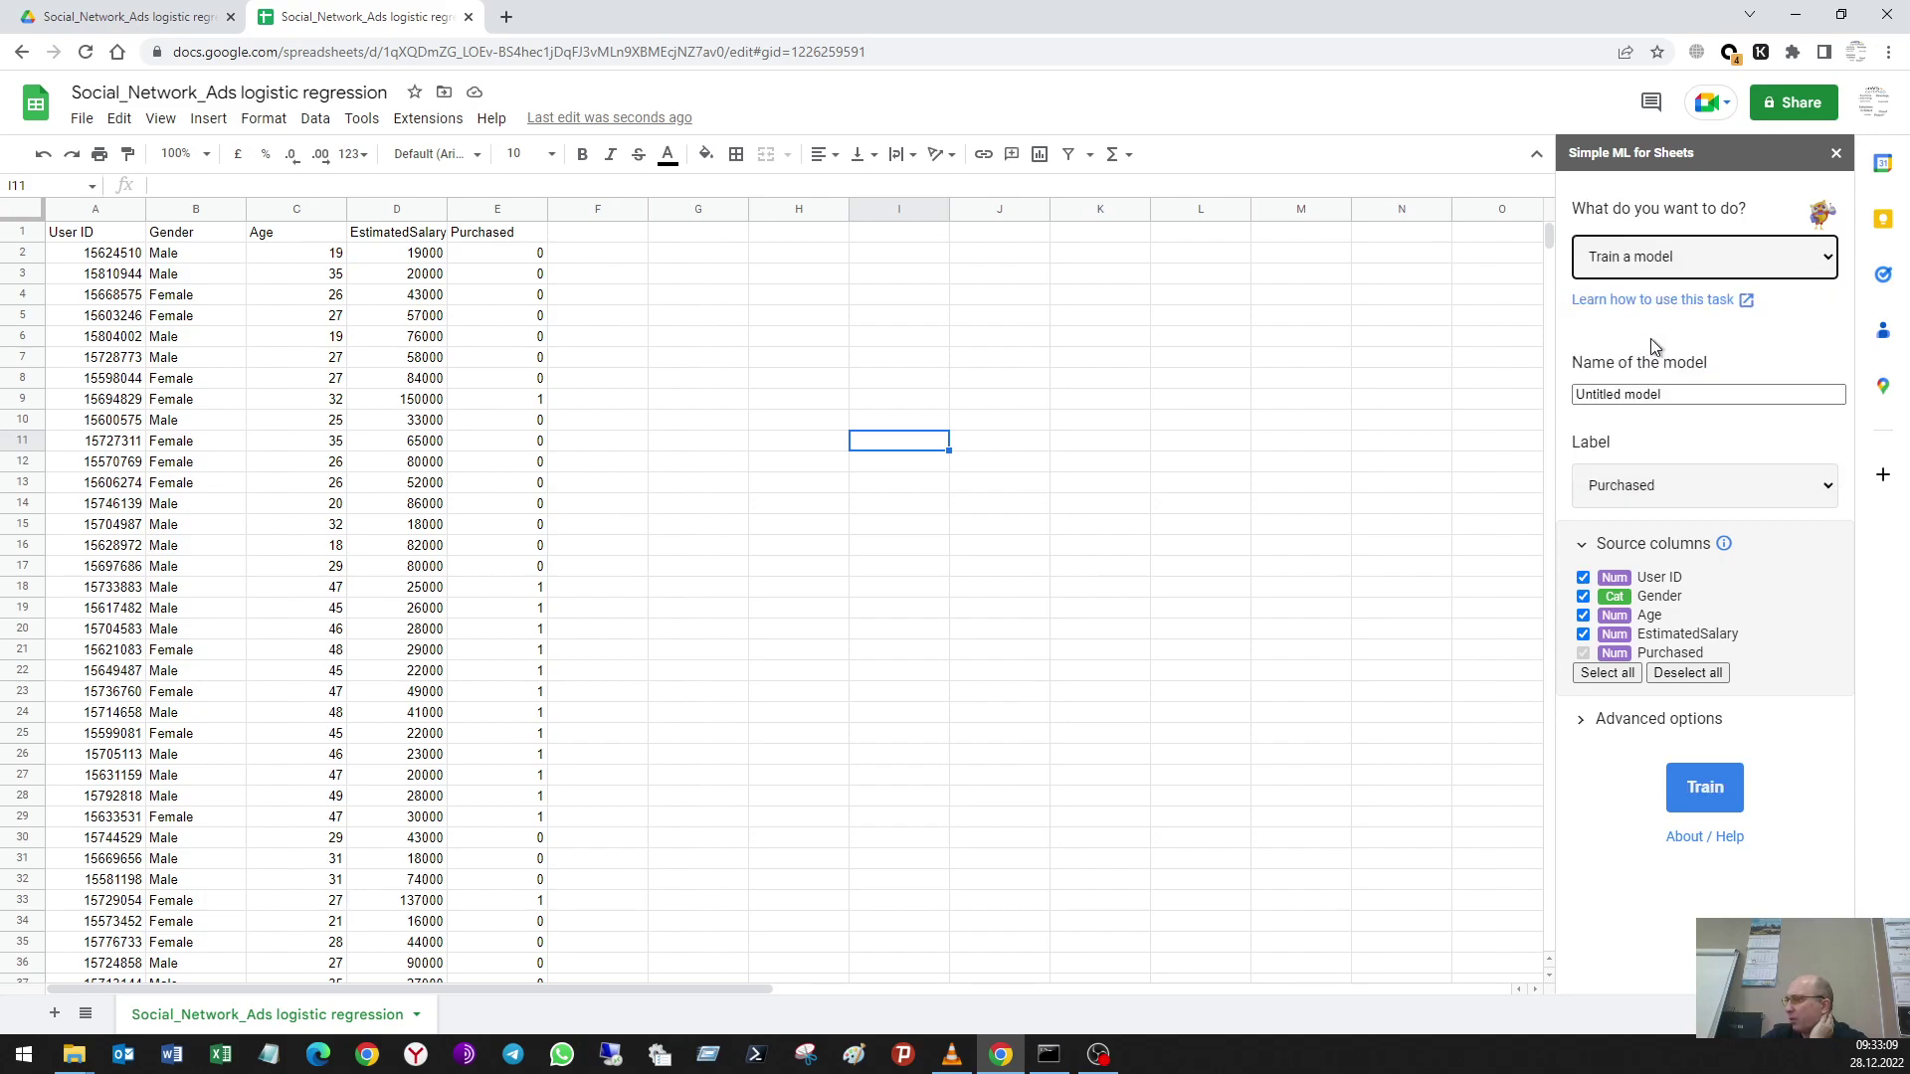
left_click_drag(1679, 394, 1574, 396)
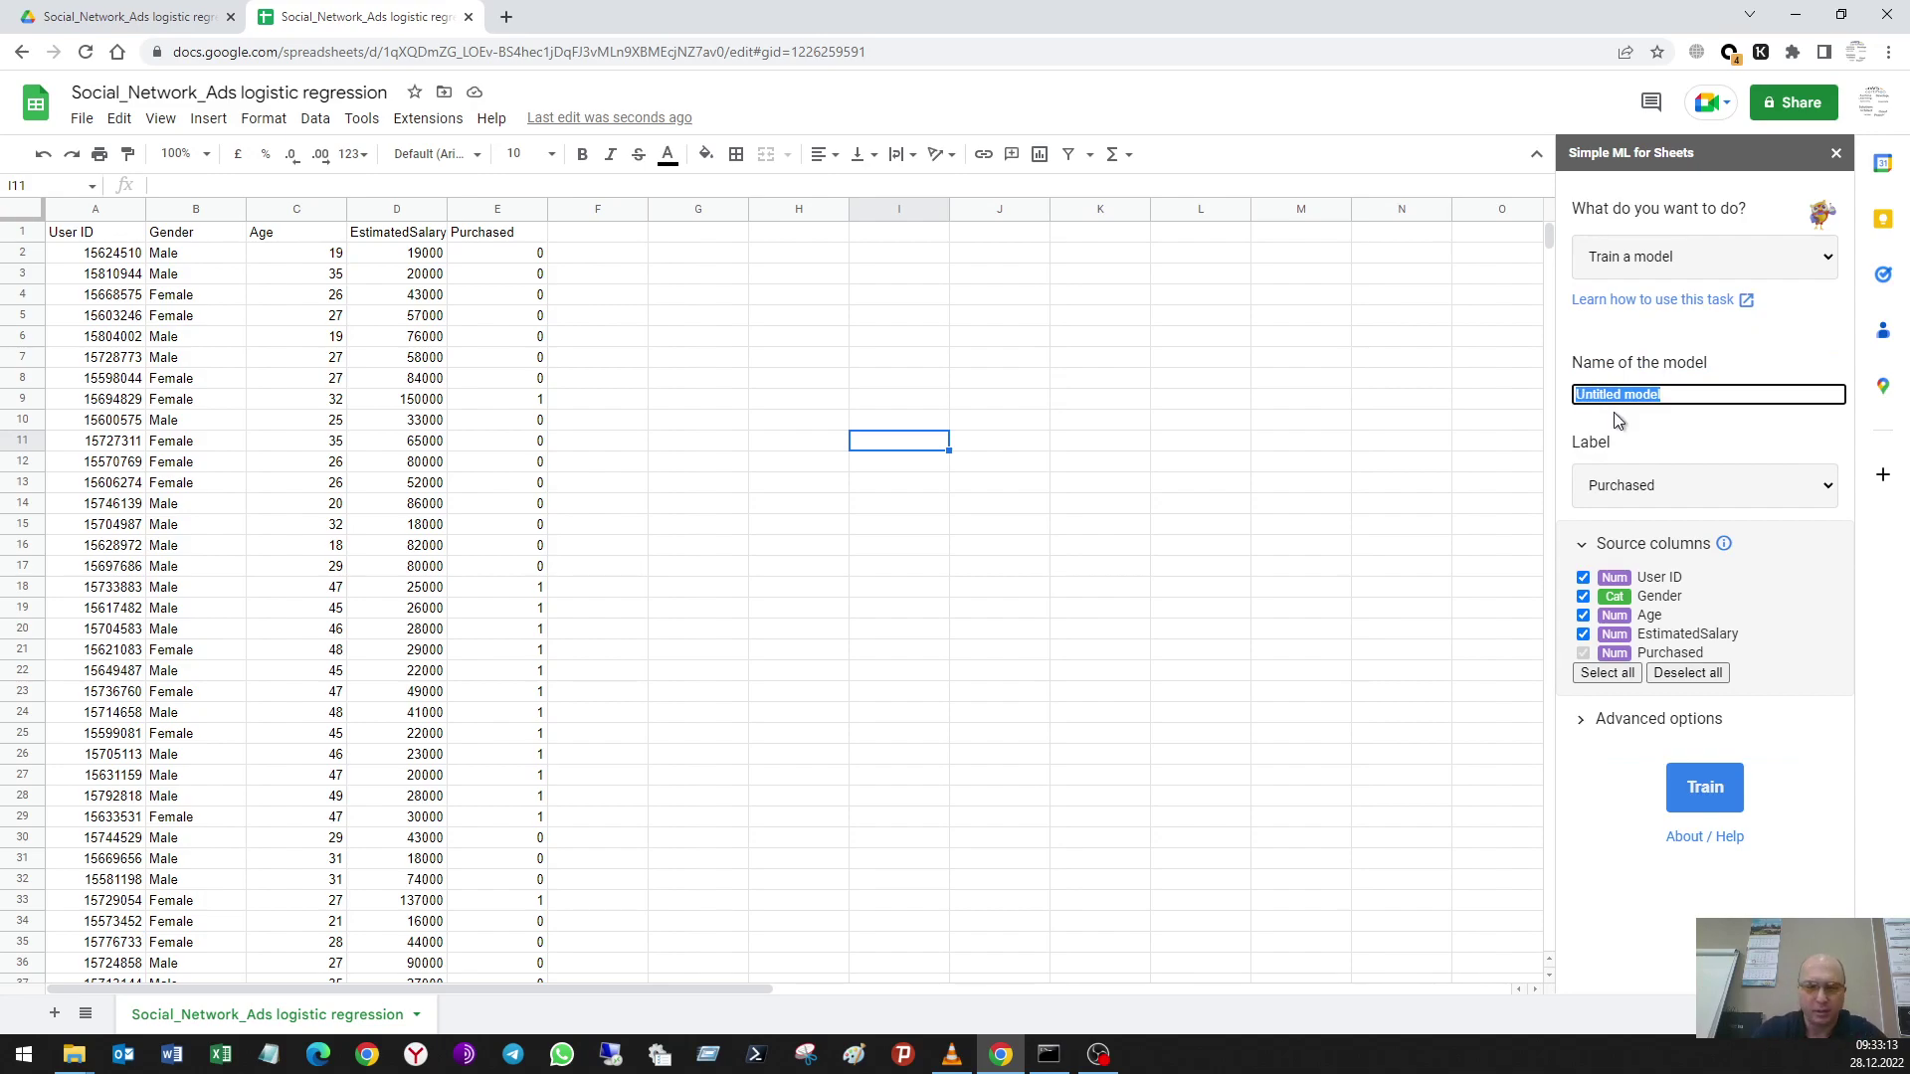
type("S")
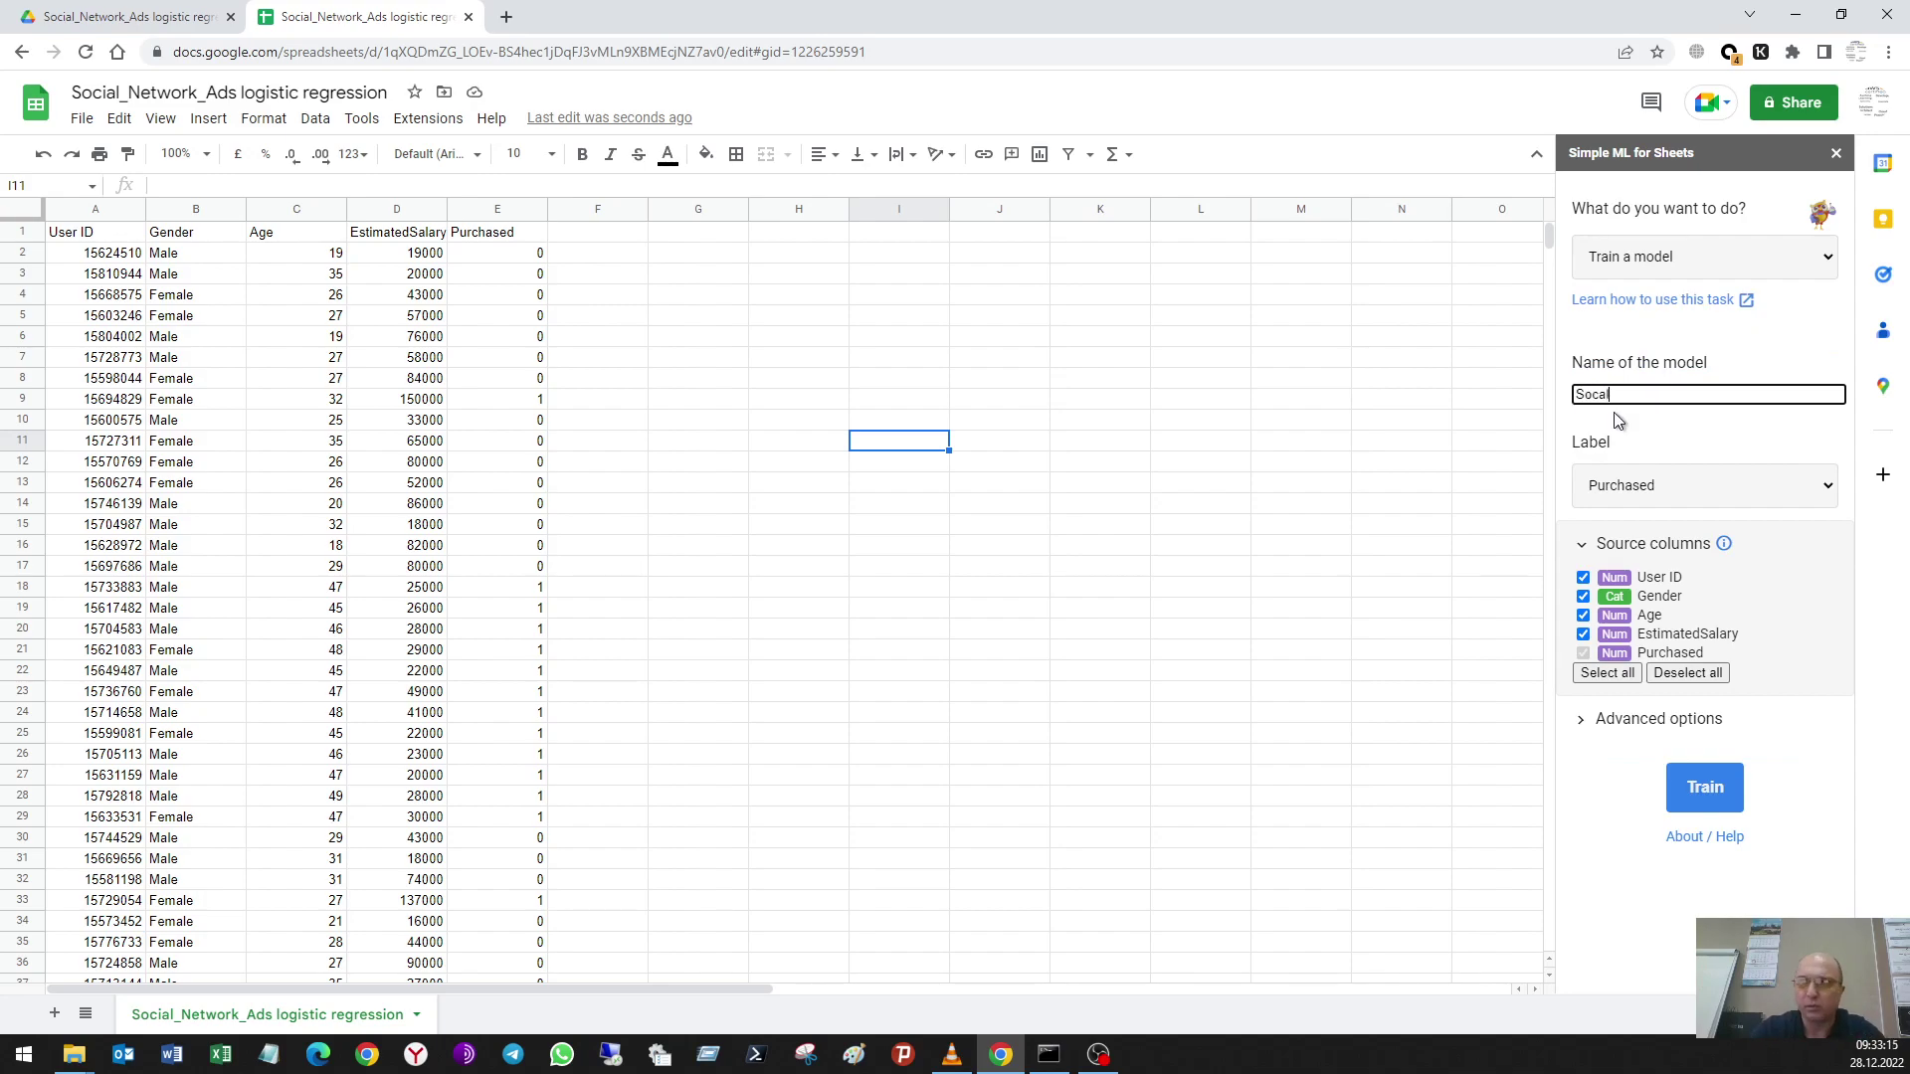
type("ocialAds")
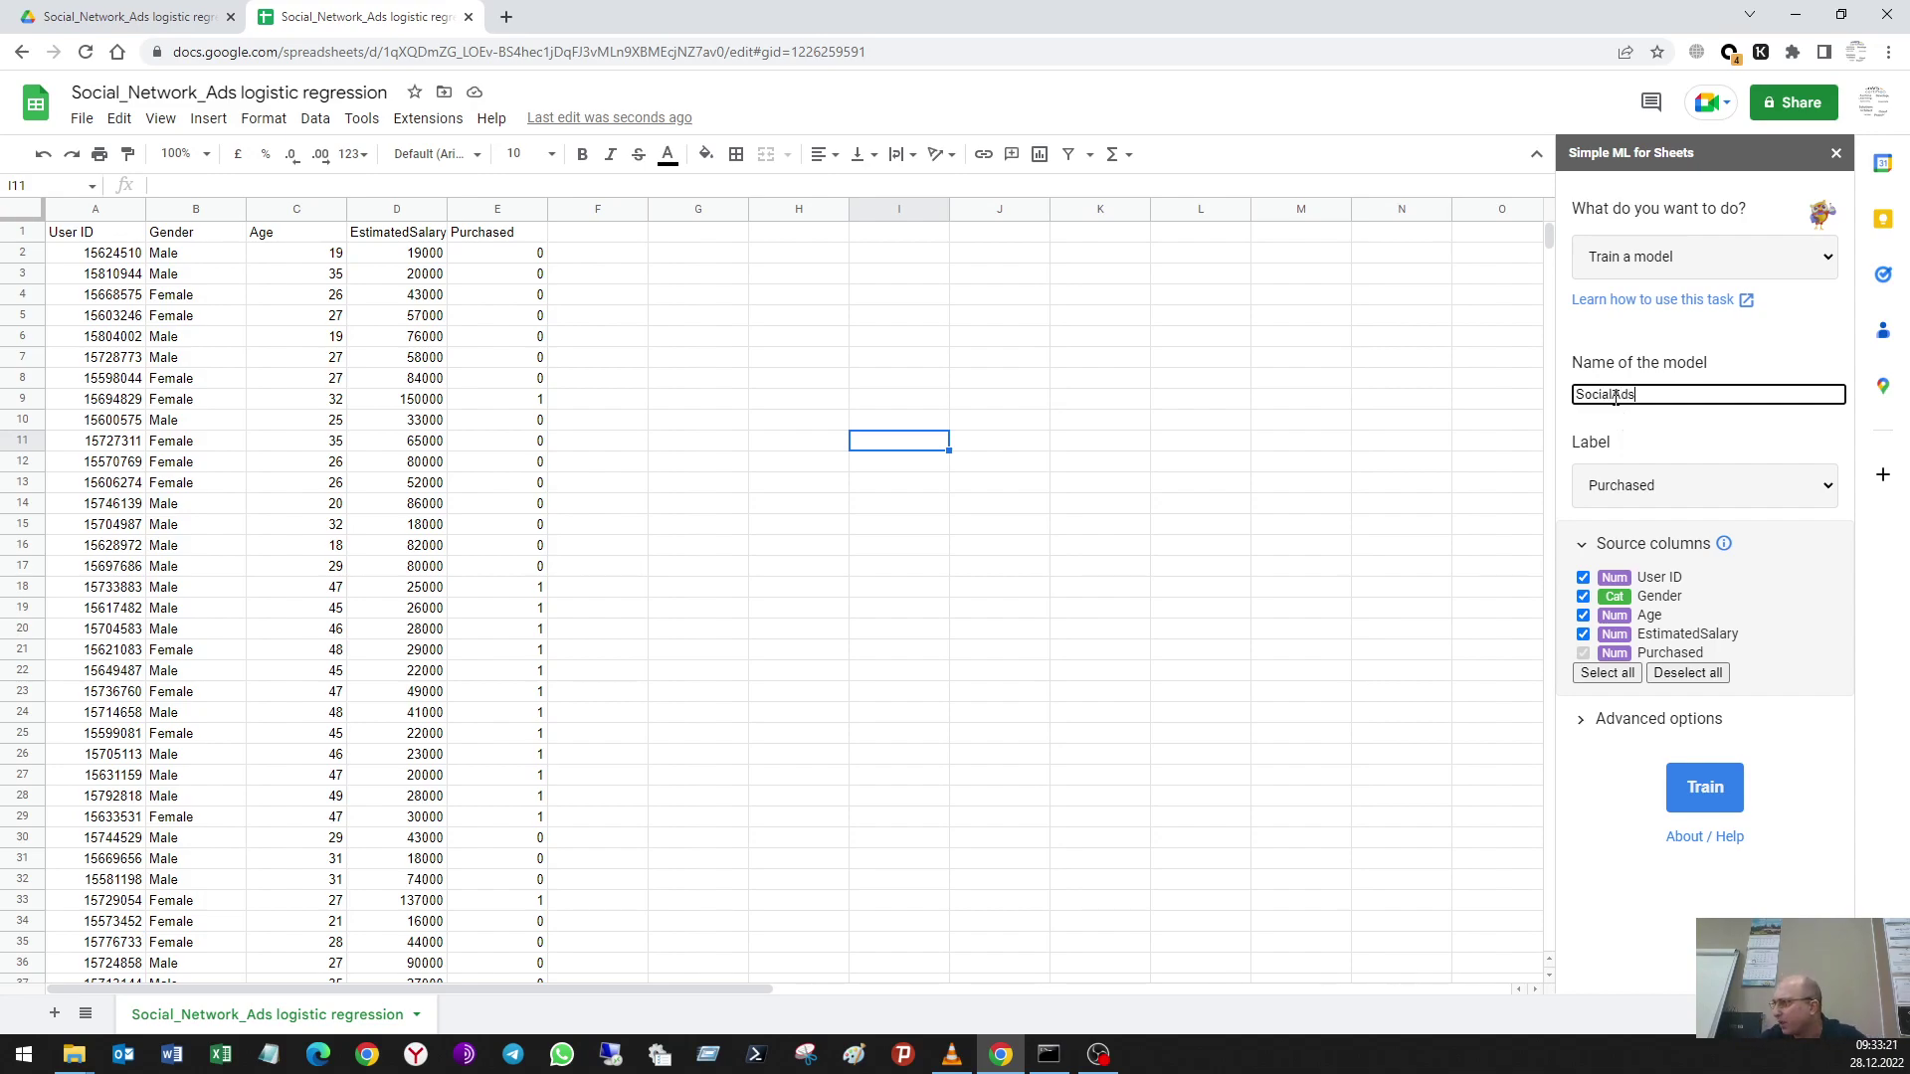
left_click(1637, 493)
left_click(1684, 589)
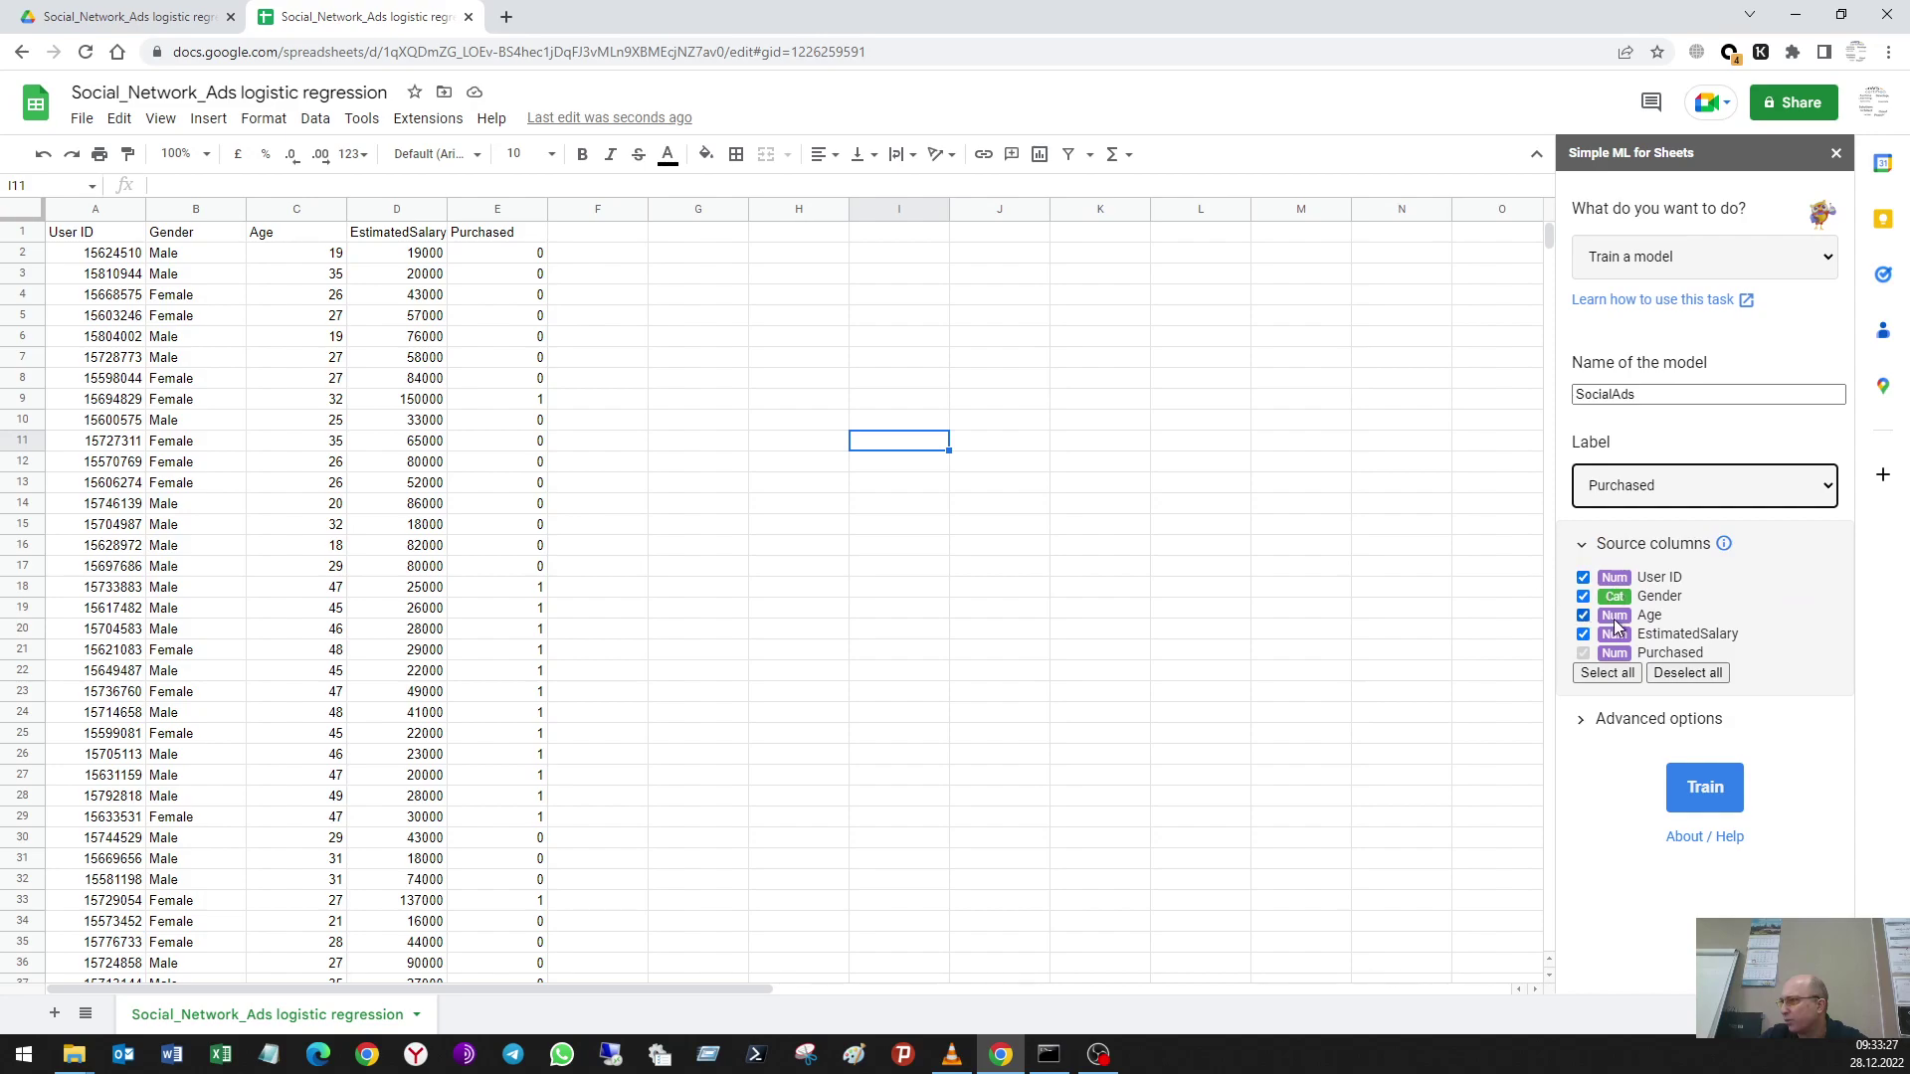
Step: Set the learning algorithm to Decision Tree, train the SocialAds model and close the training report
left_click(1623, 724)
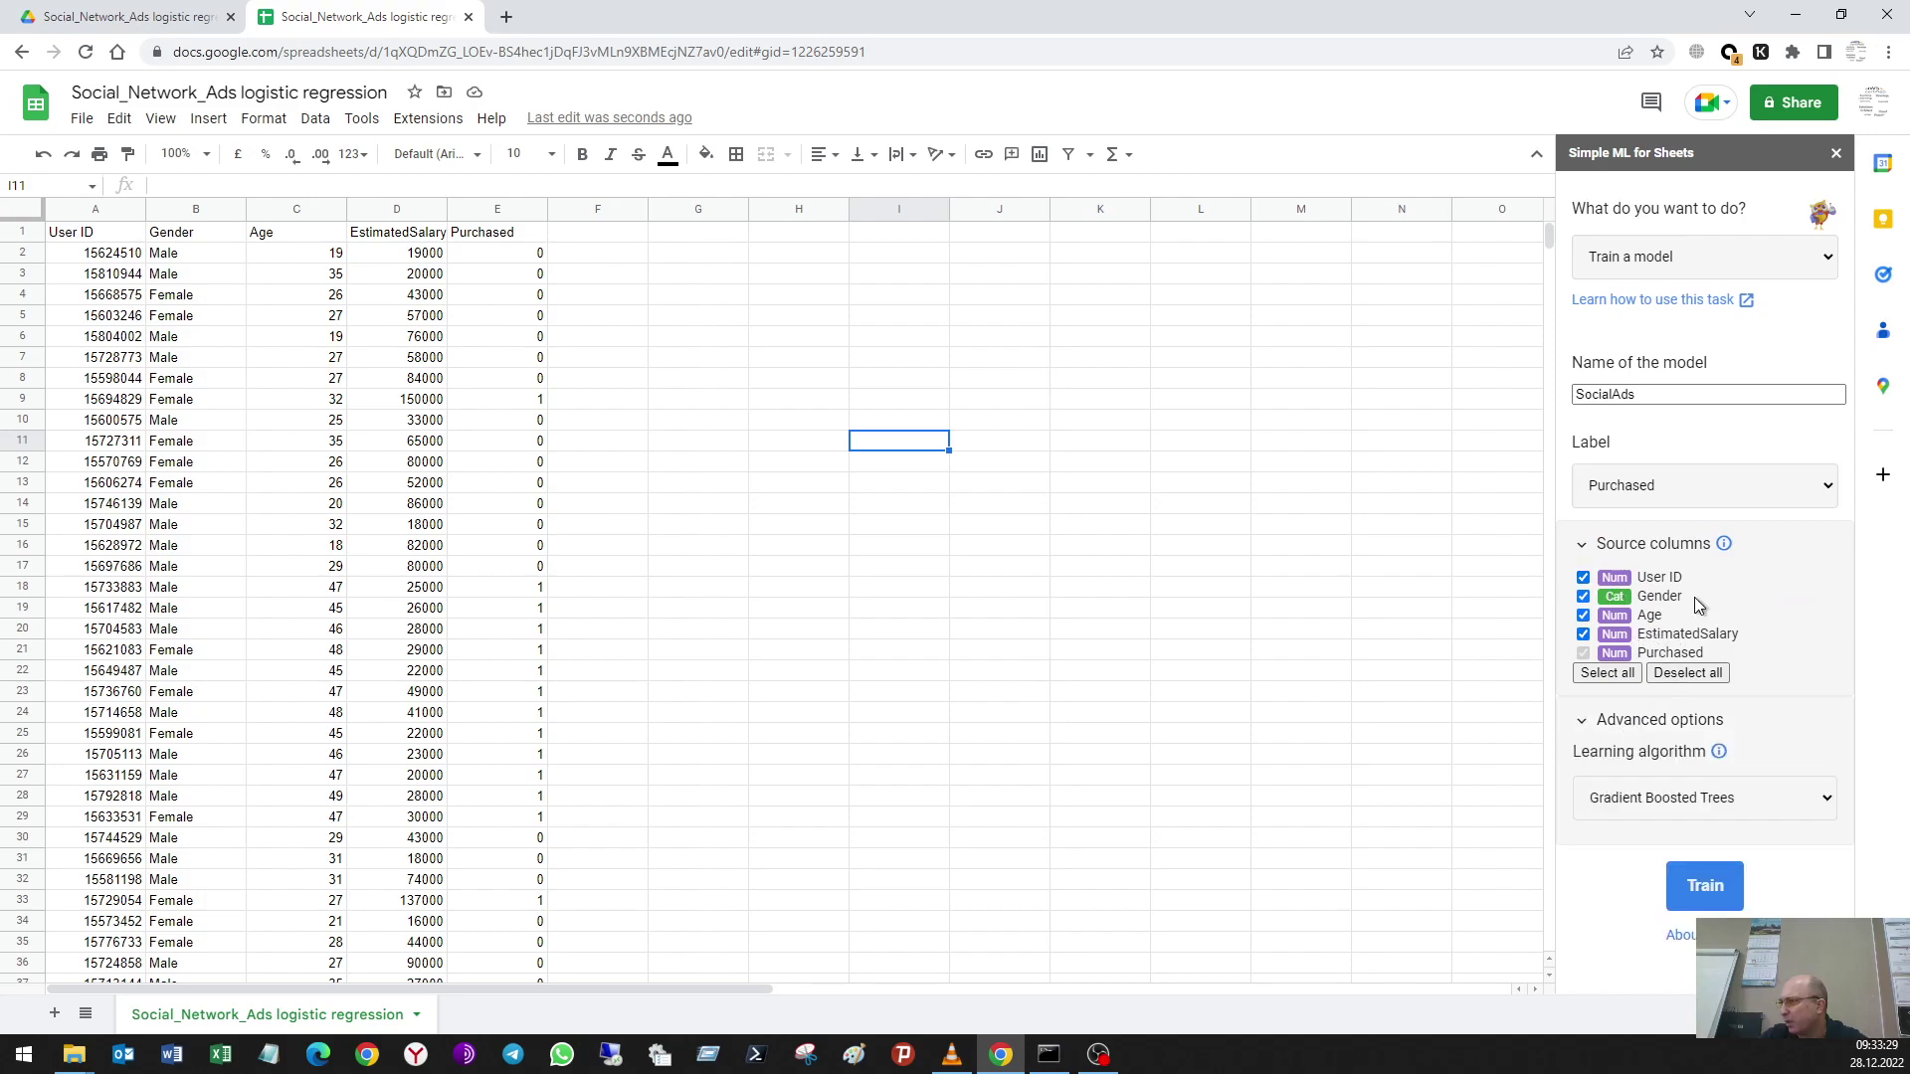
left_click(1795, 808)
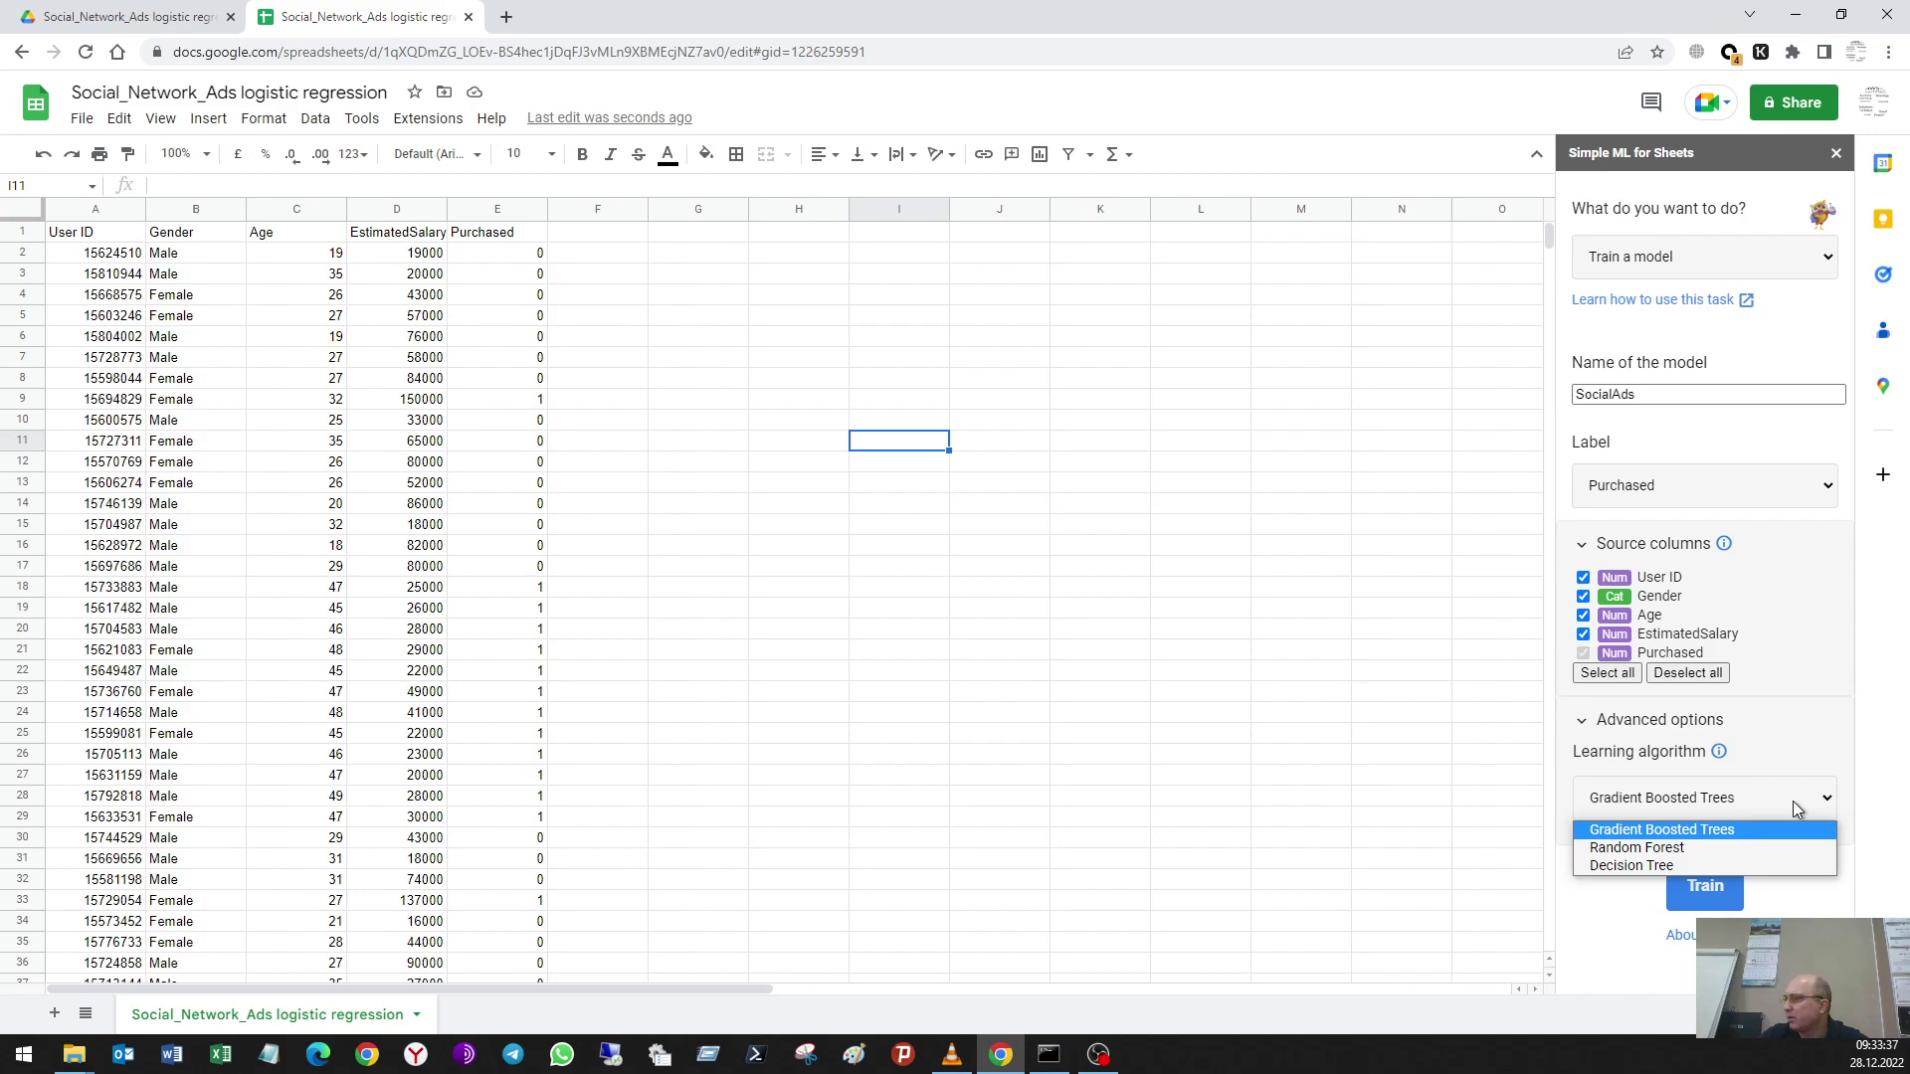
left_click(1674, 867)
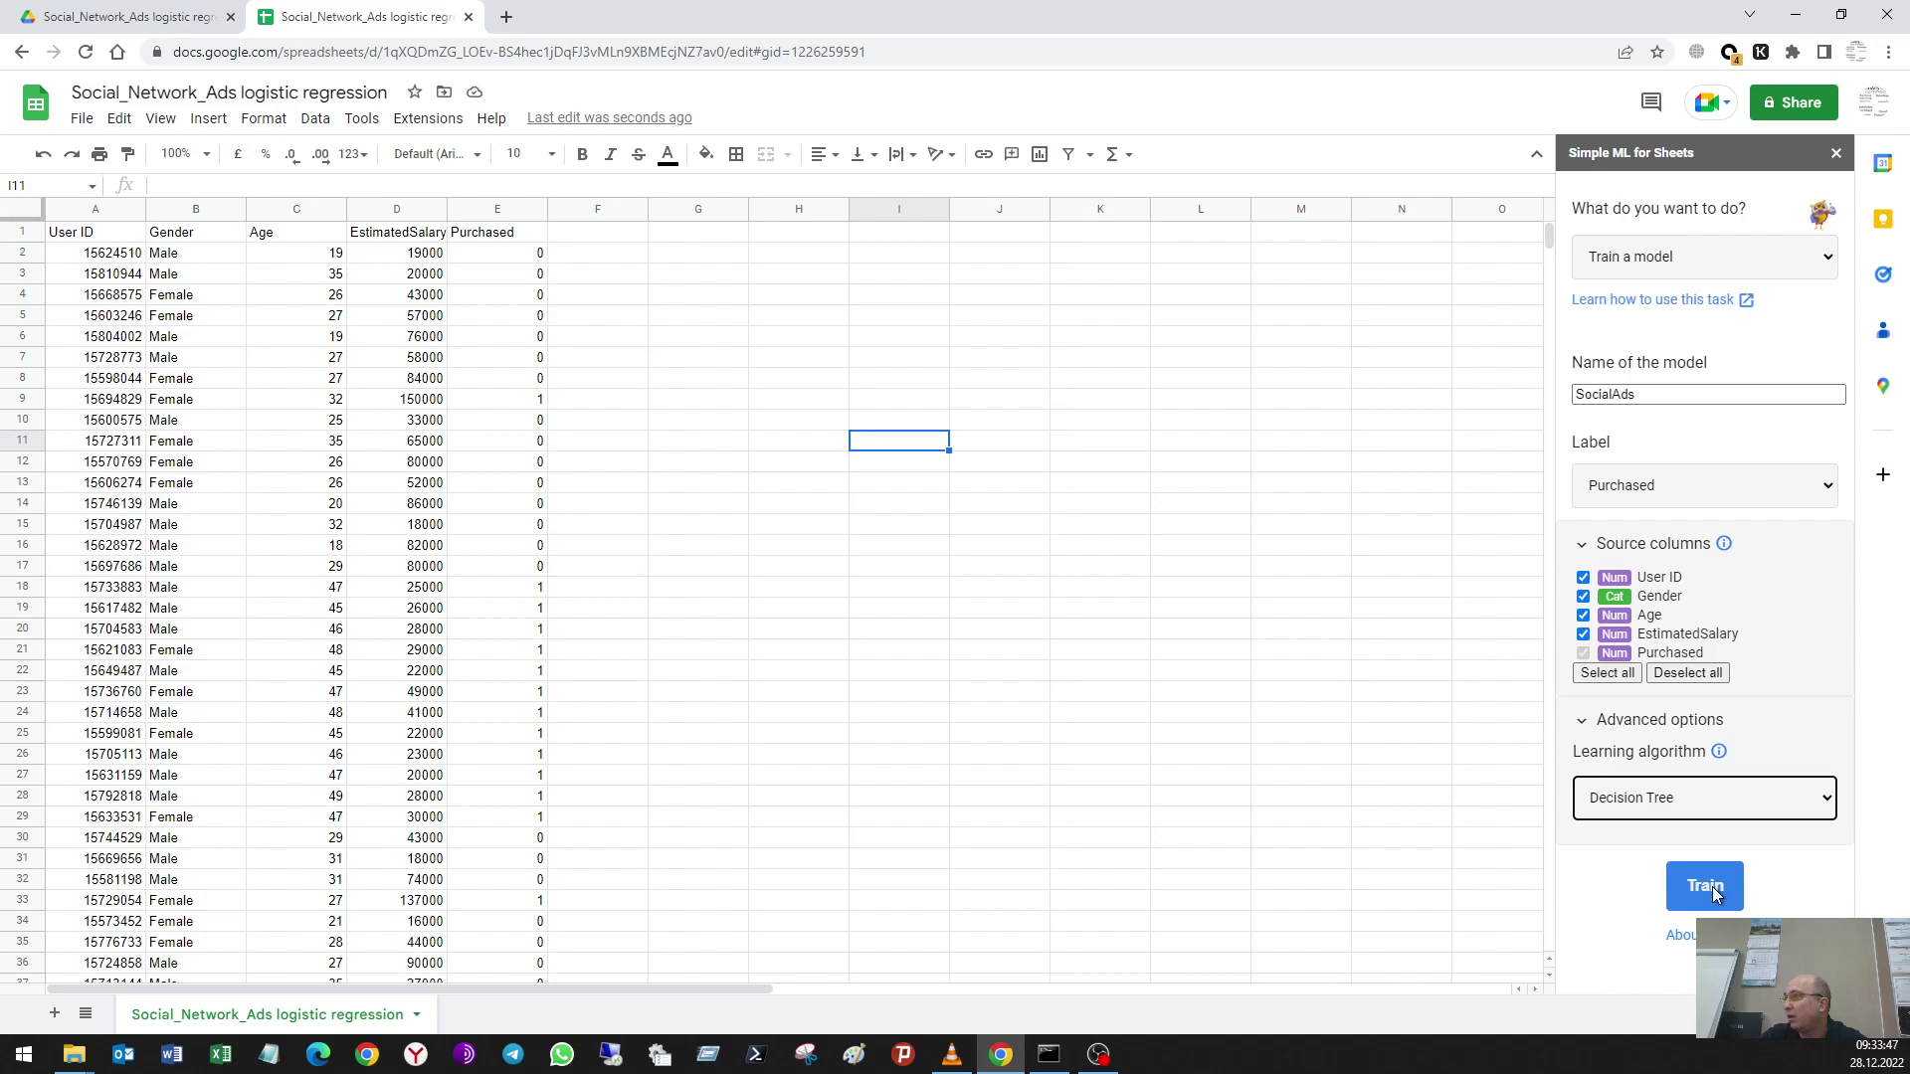
left_click(1705, 886)
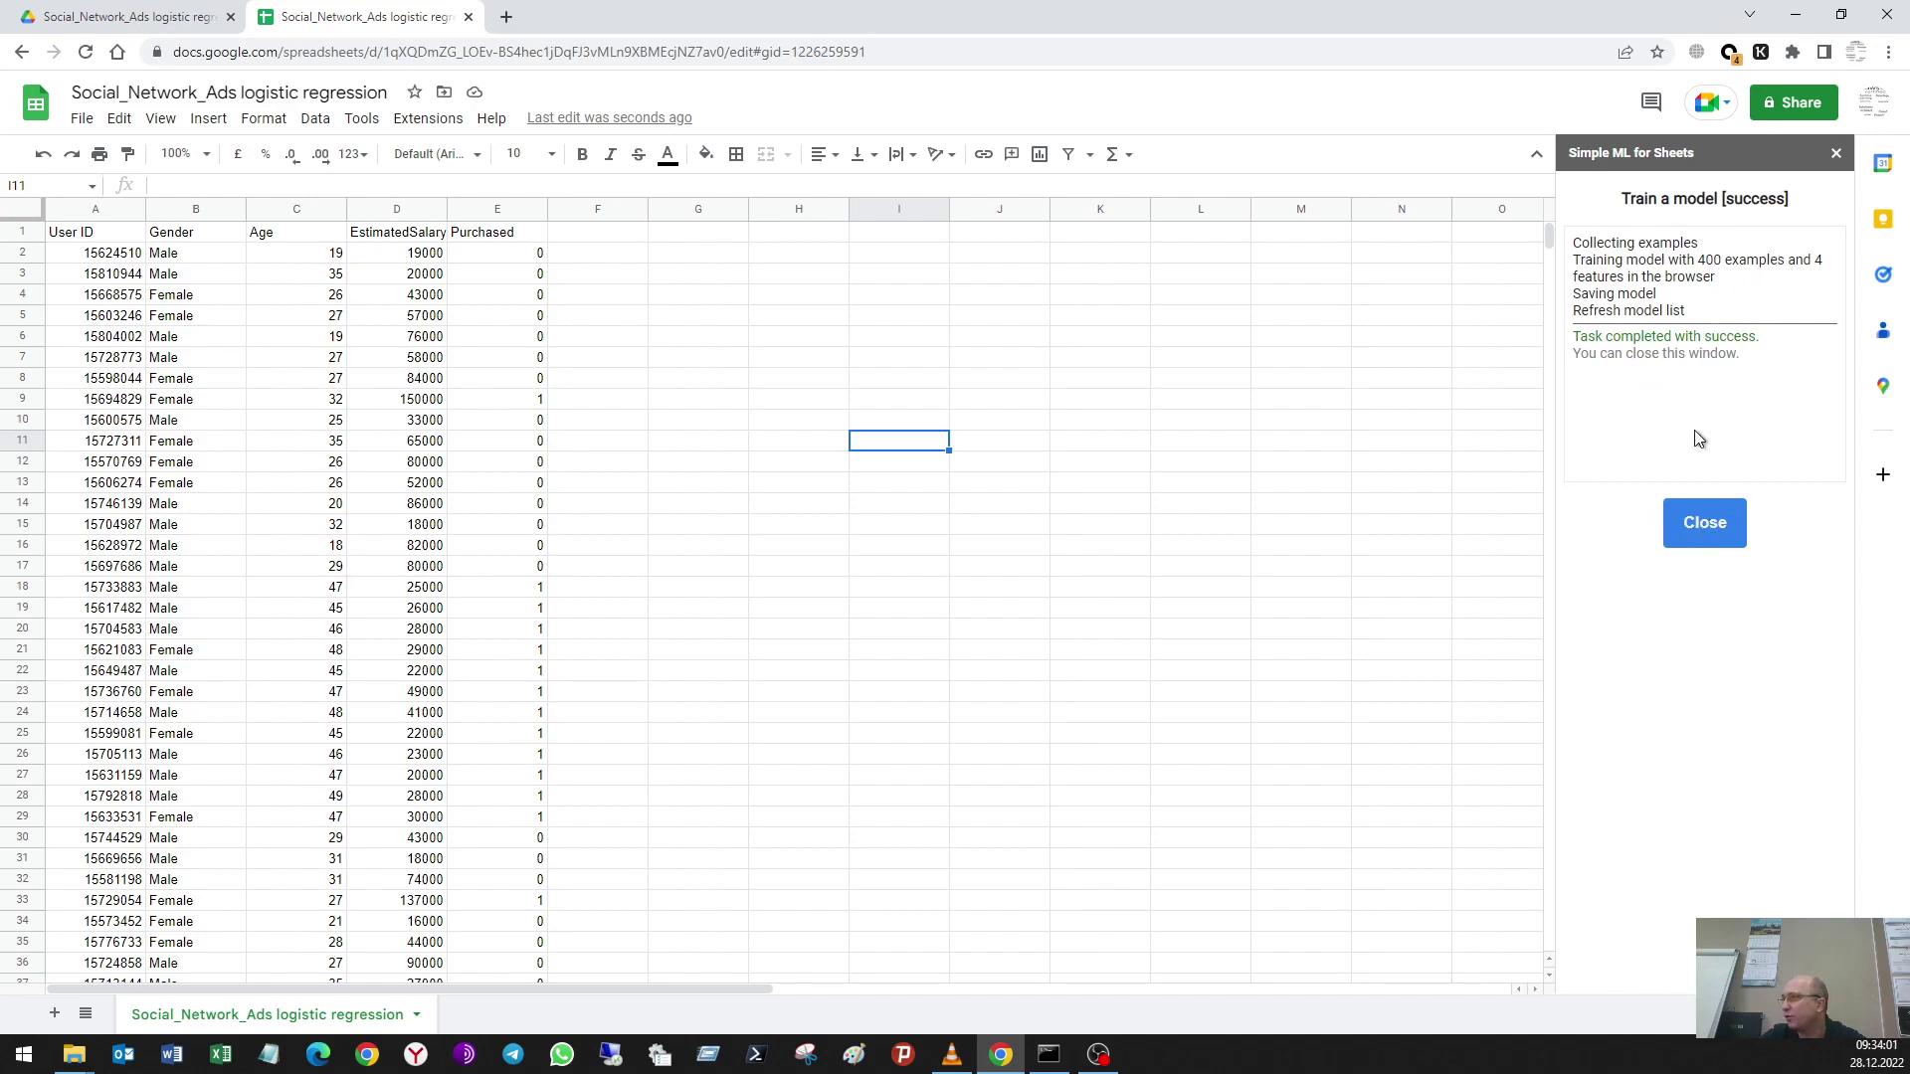
left_click(1715, 523)
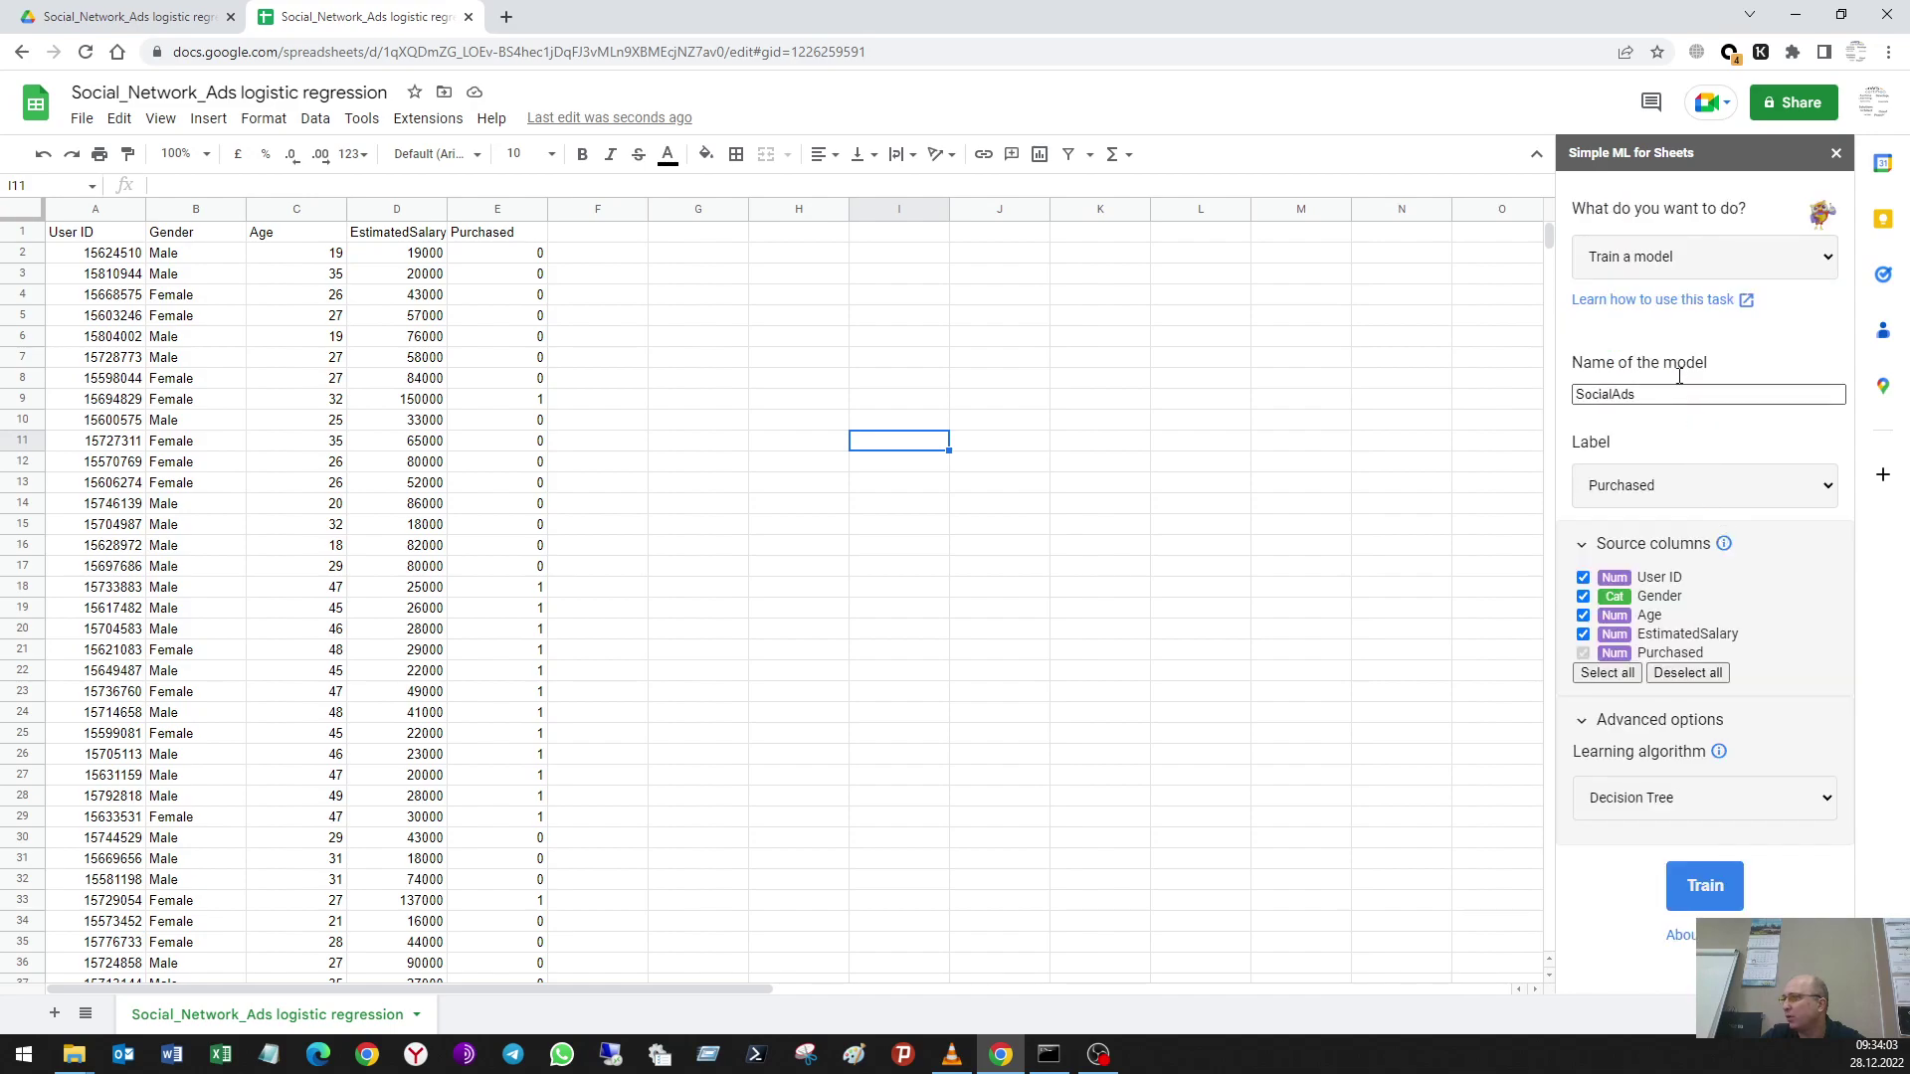
Step: Make predictions for the sheet with the trained SocialAds model
left_click(1667, 257)
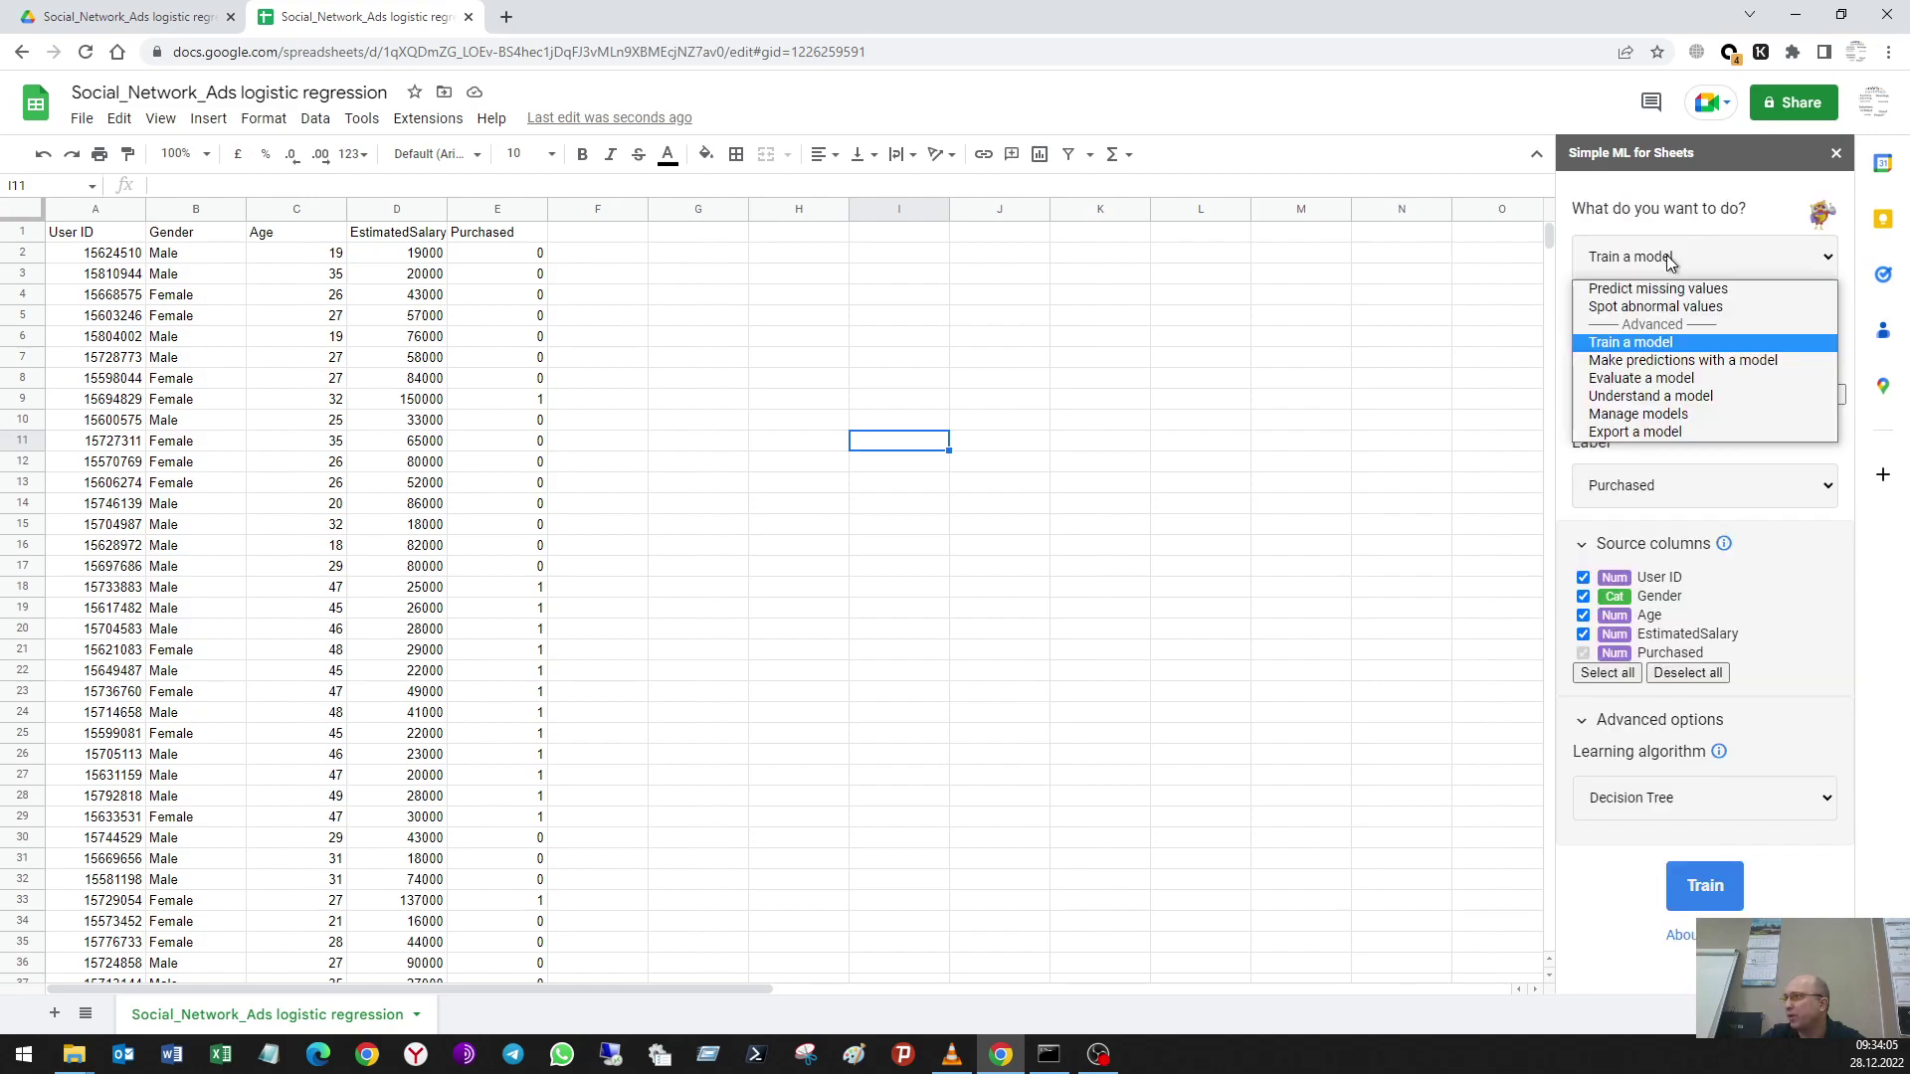
left_click(1673, 362)
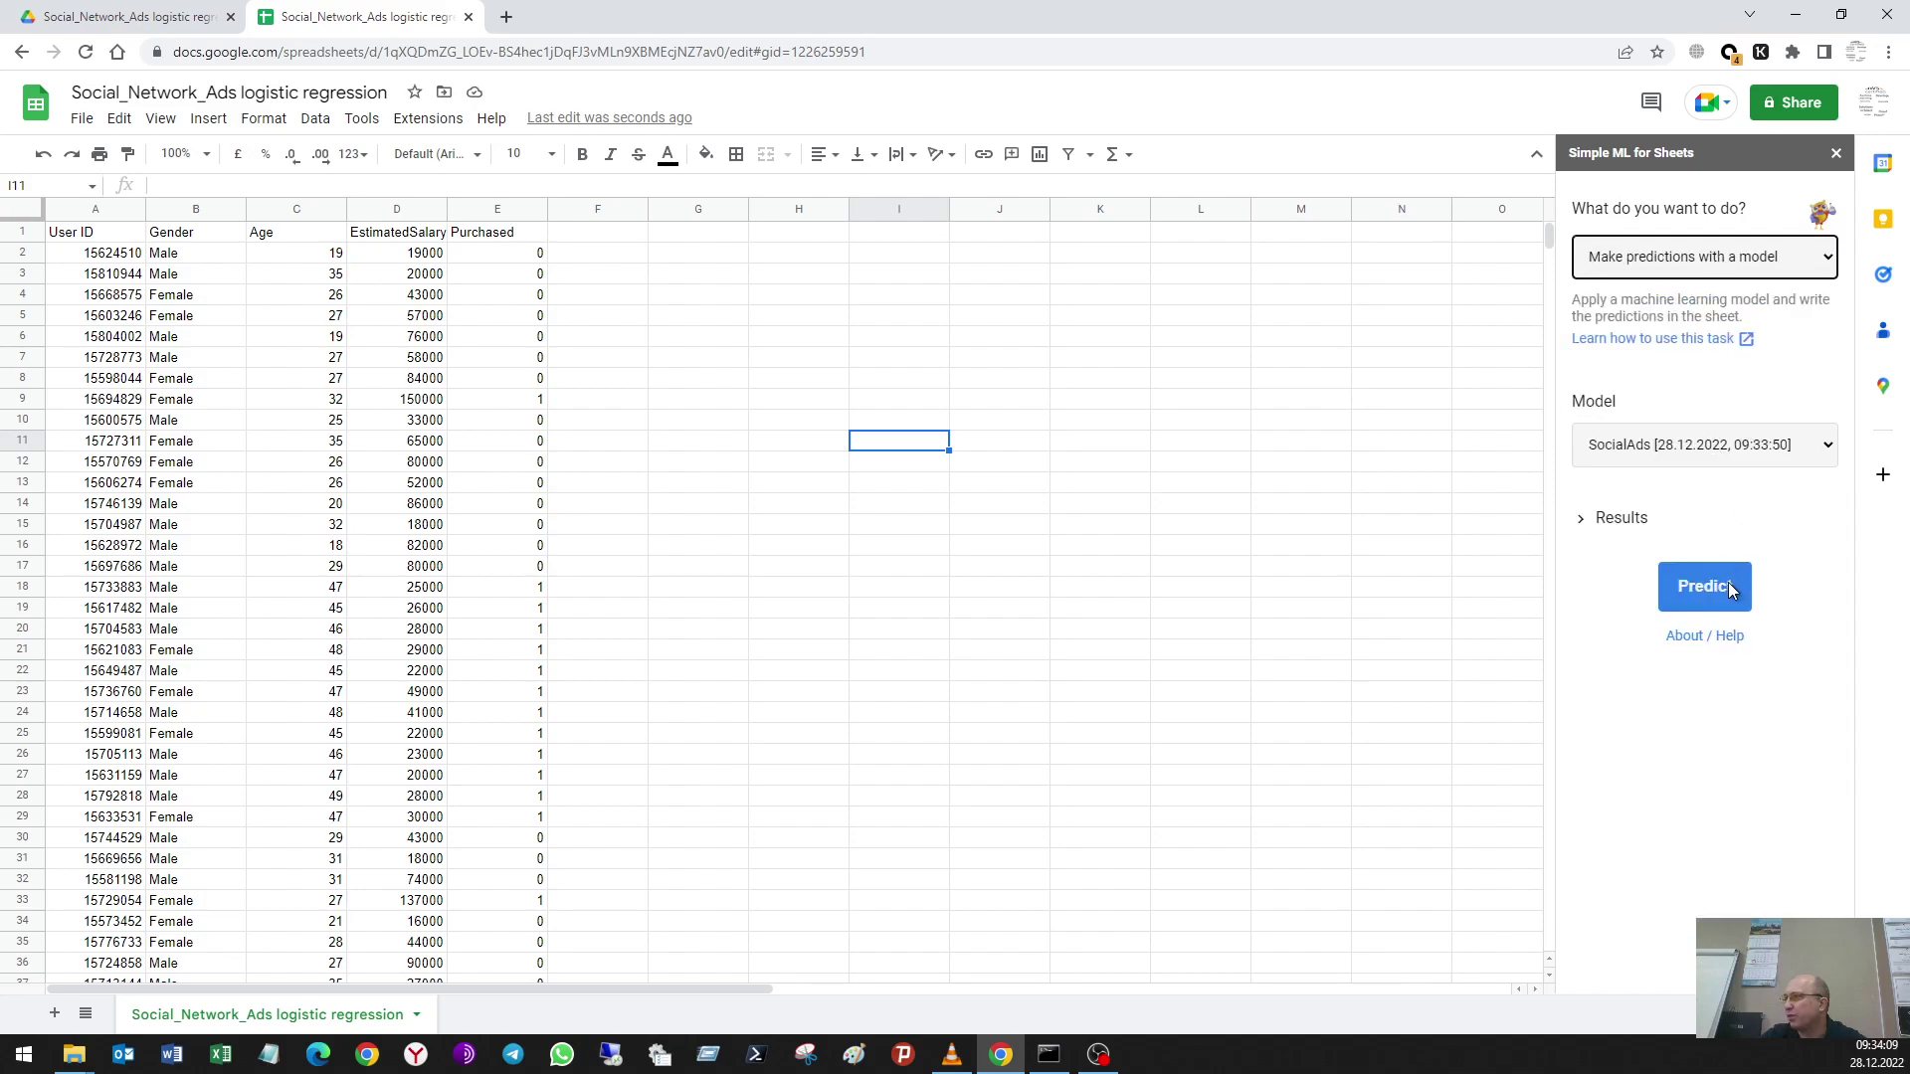
left_click(1792, 456)
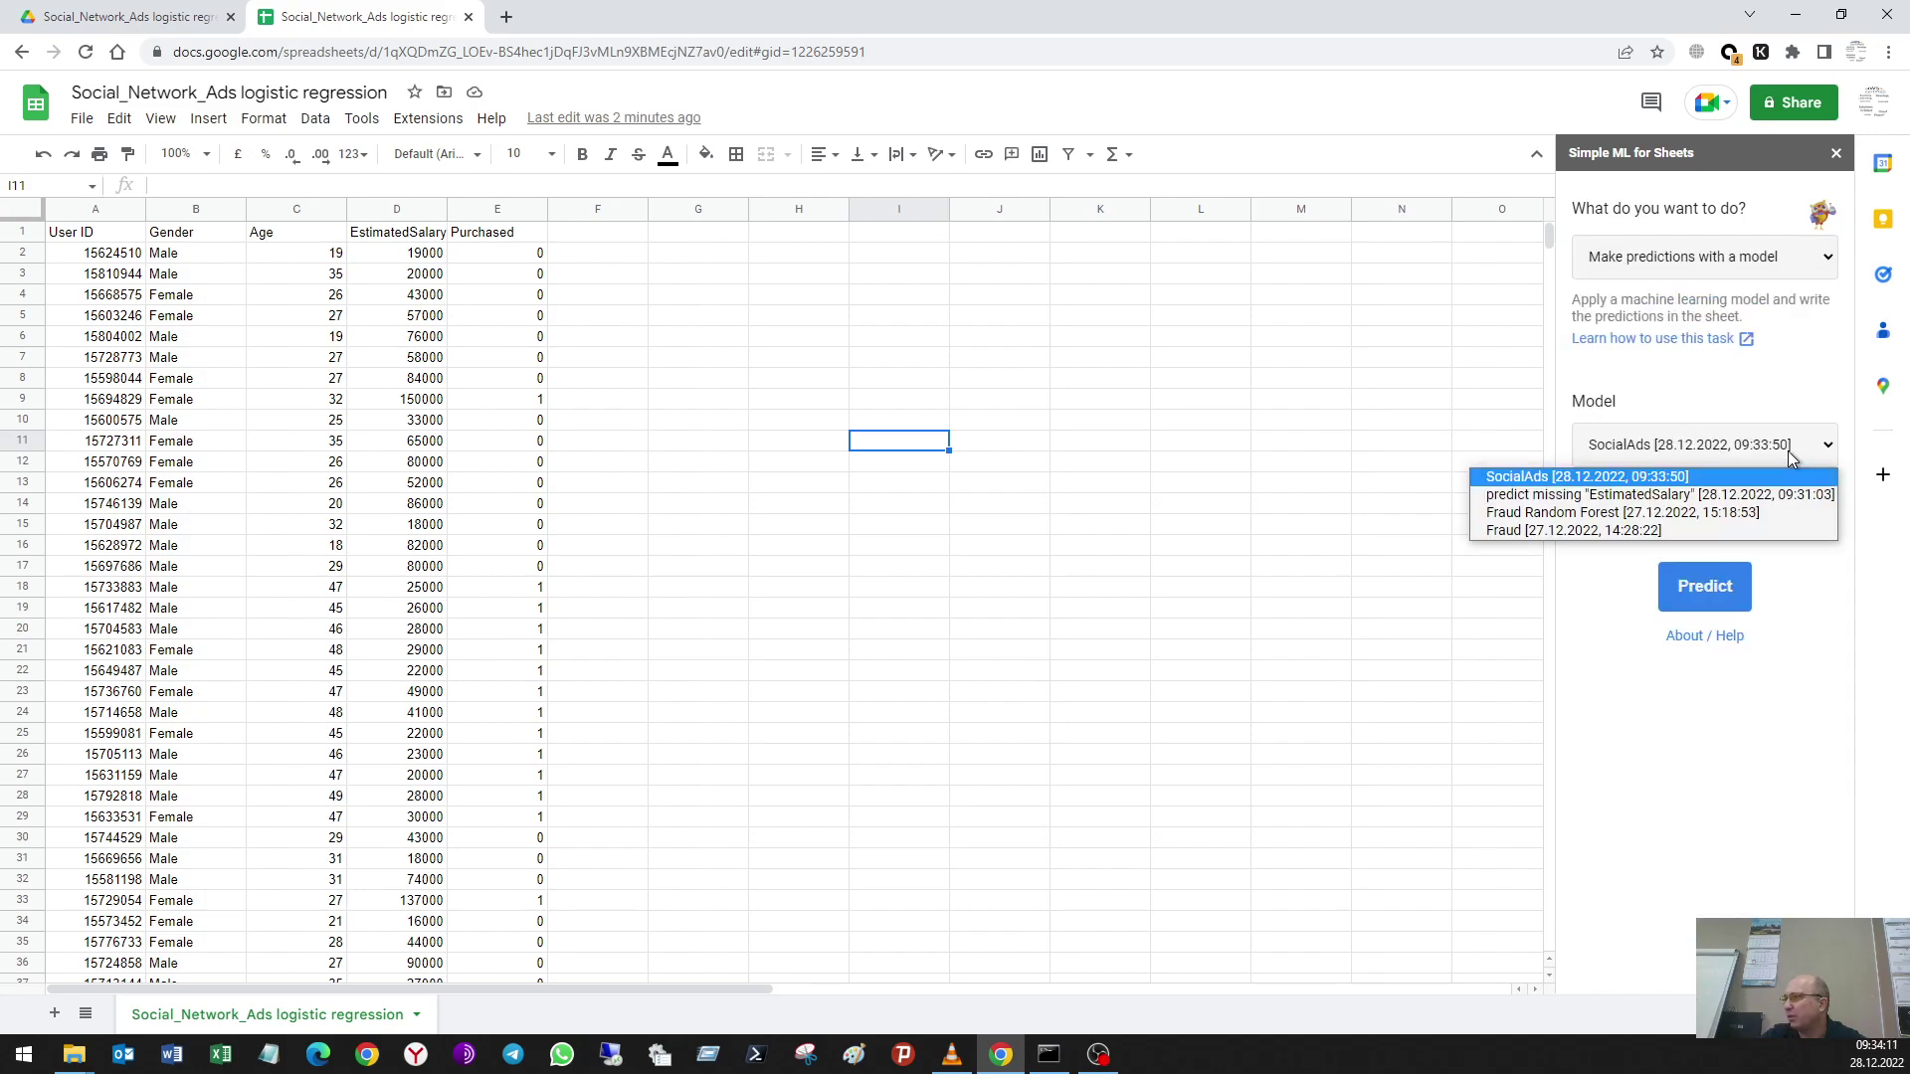
left_click(1792, 456)
left_click(1705, 593)
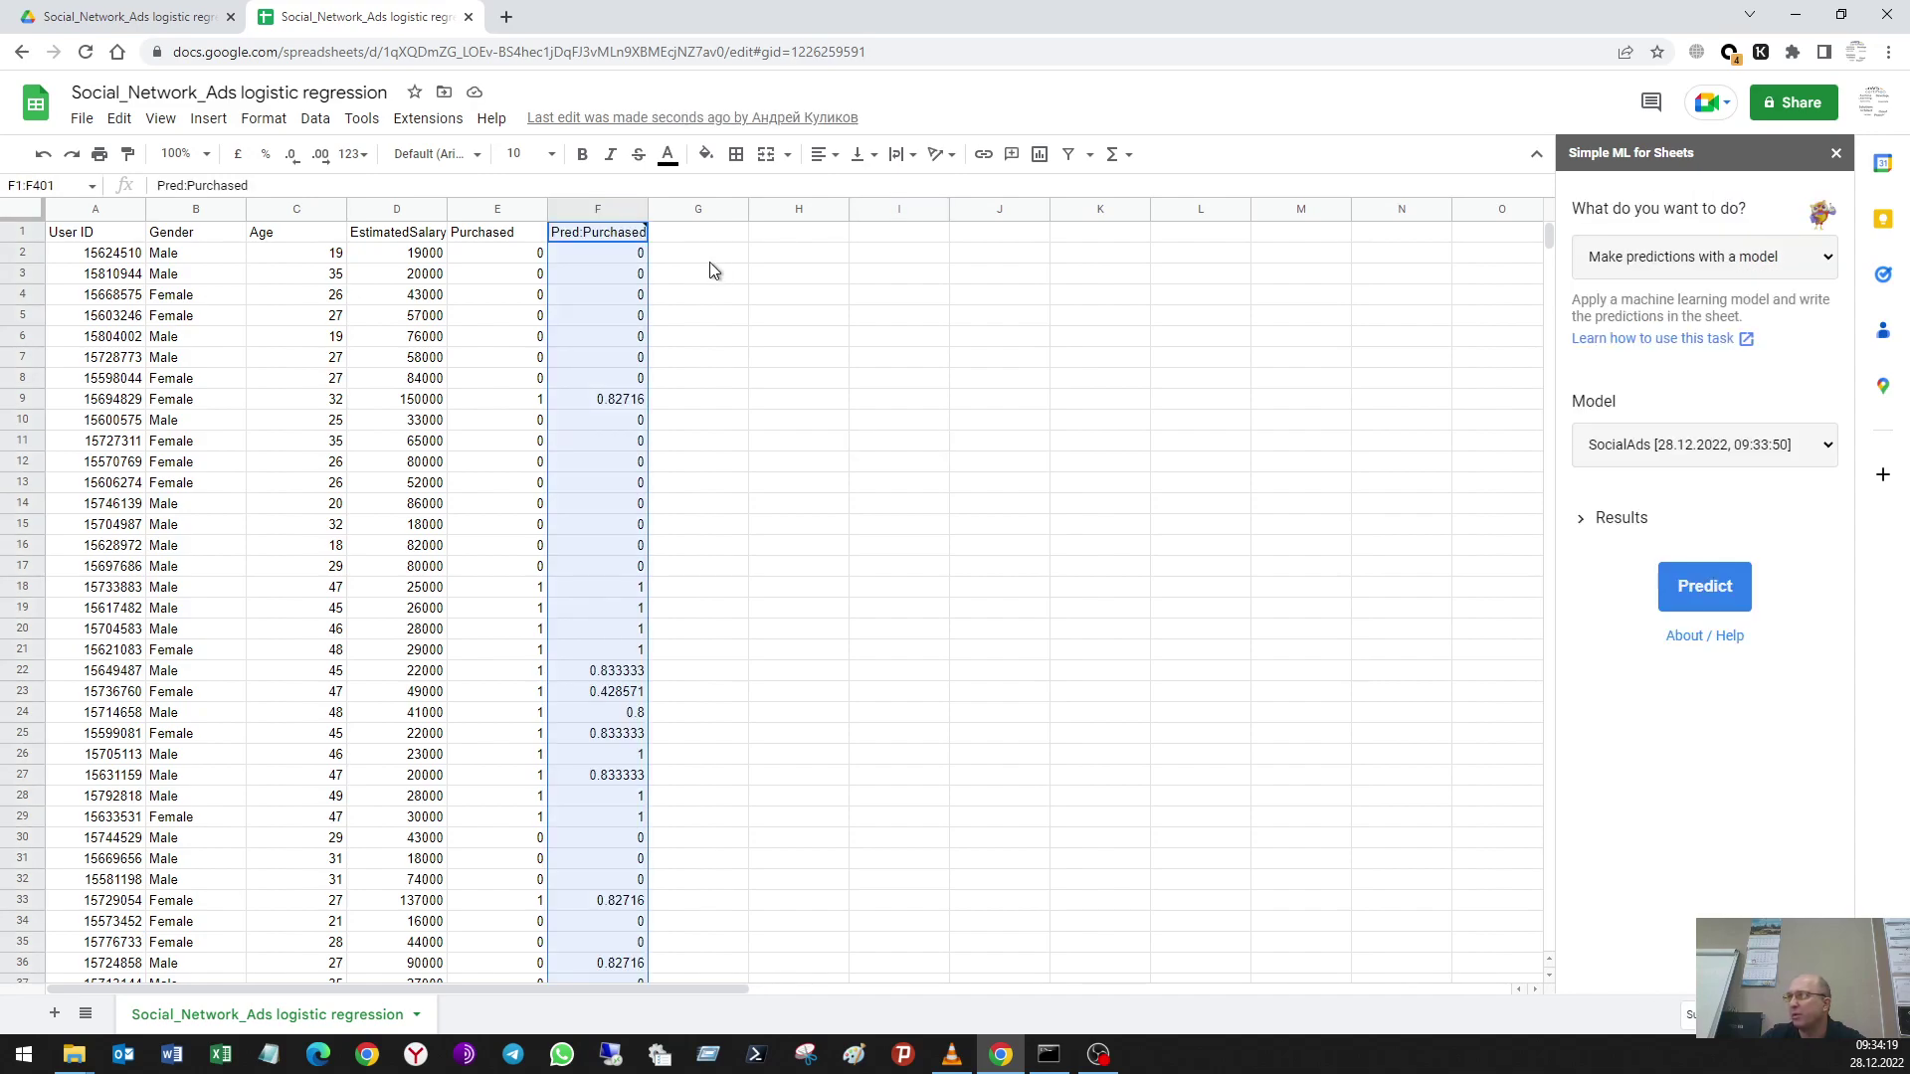
Step: Check the decision tree prediction in F23, then retrain SocialAds with Gradient Boosted Trees on the Purchased label and close the training report
left_click(714, 359)
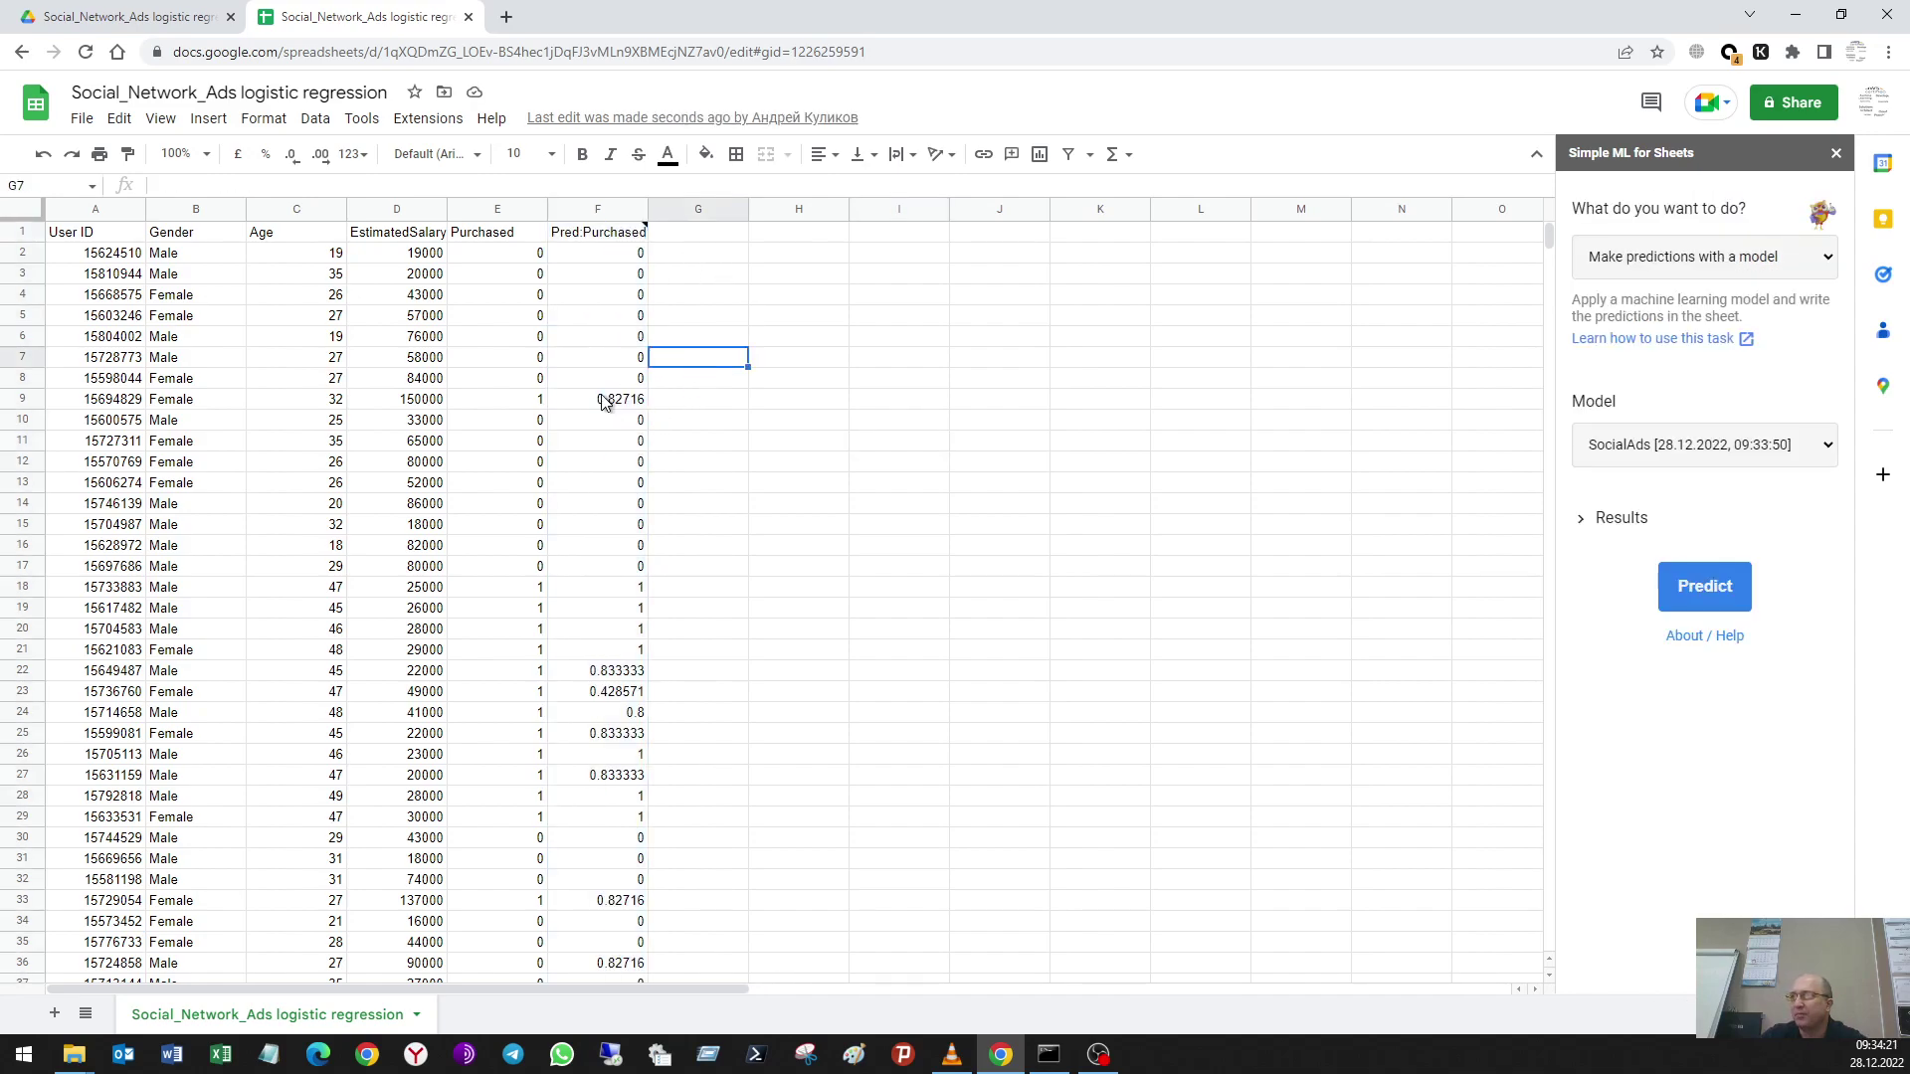
left_click(630, 693)
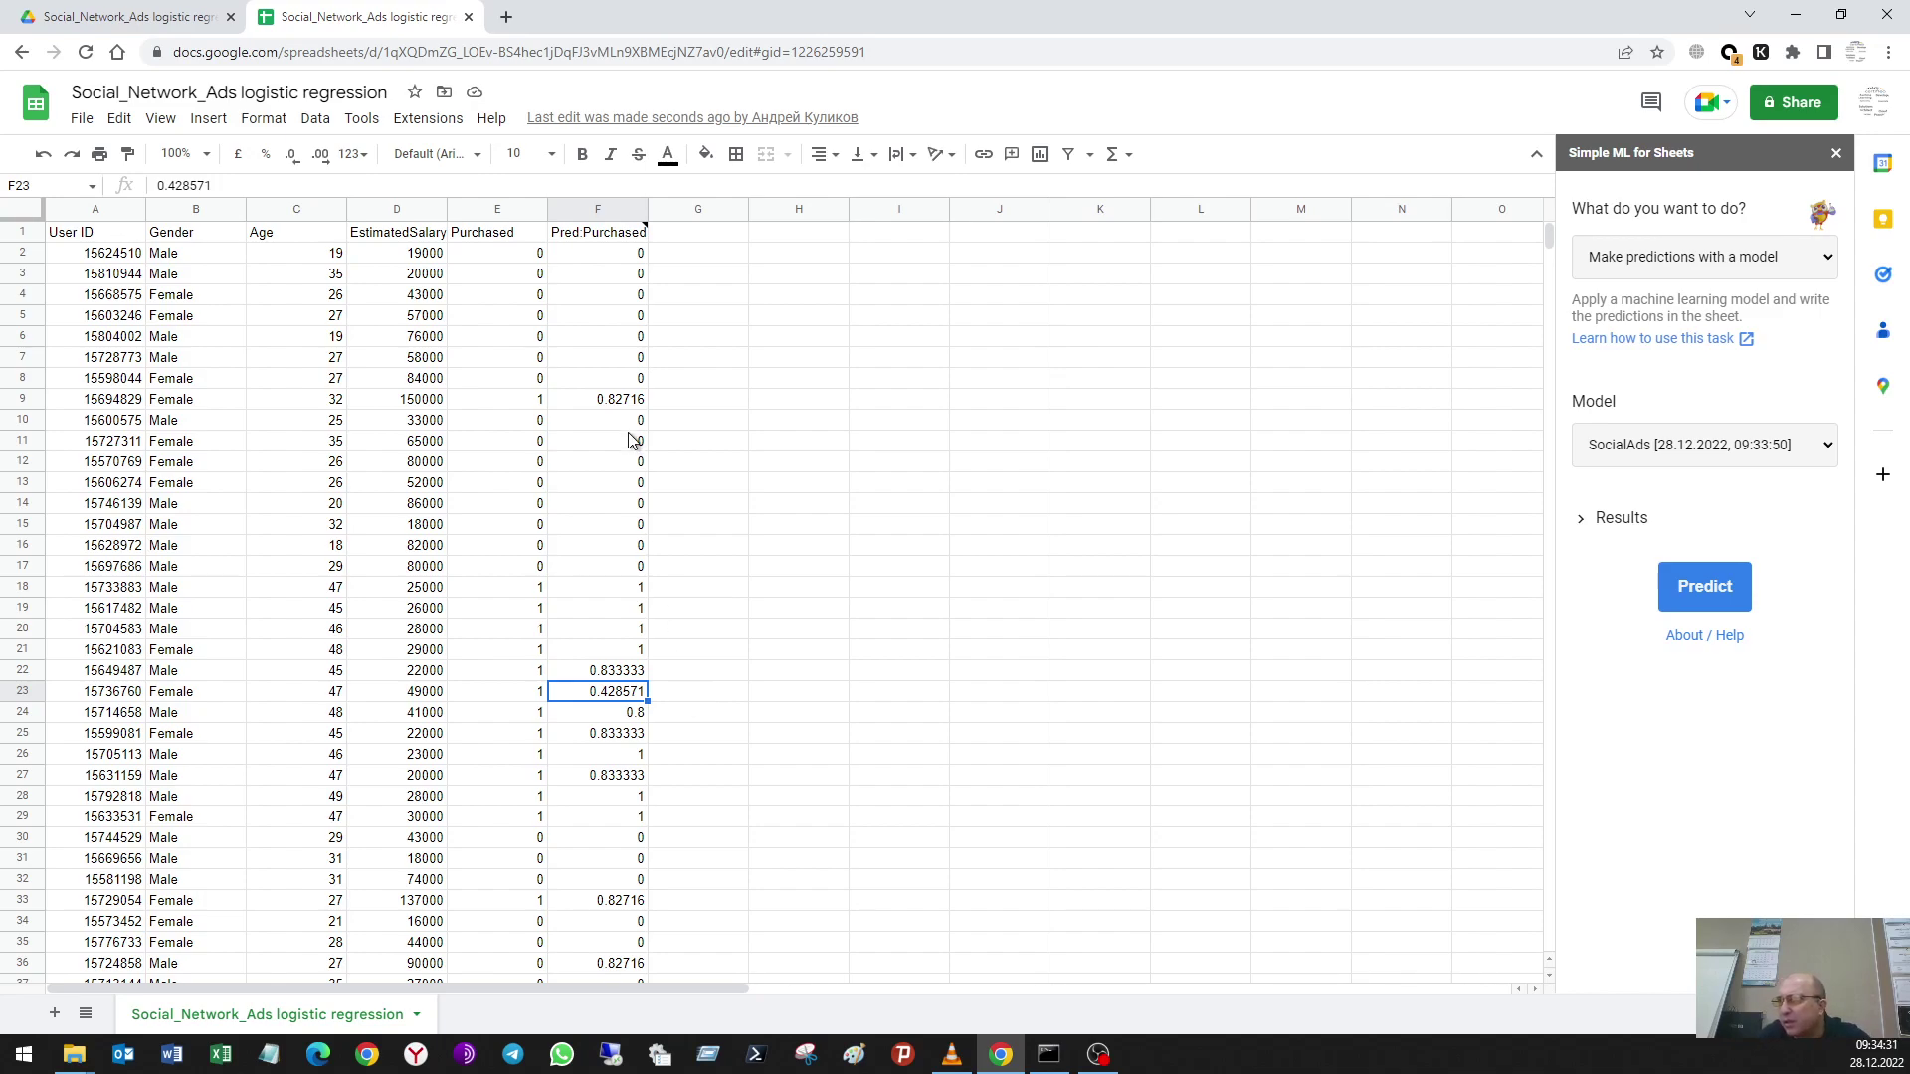
left_click(1721, 257)
left_click(1686, 339)
left_click(1645, 806)
left_click(1692, 841)
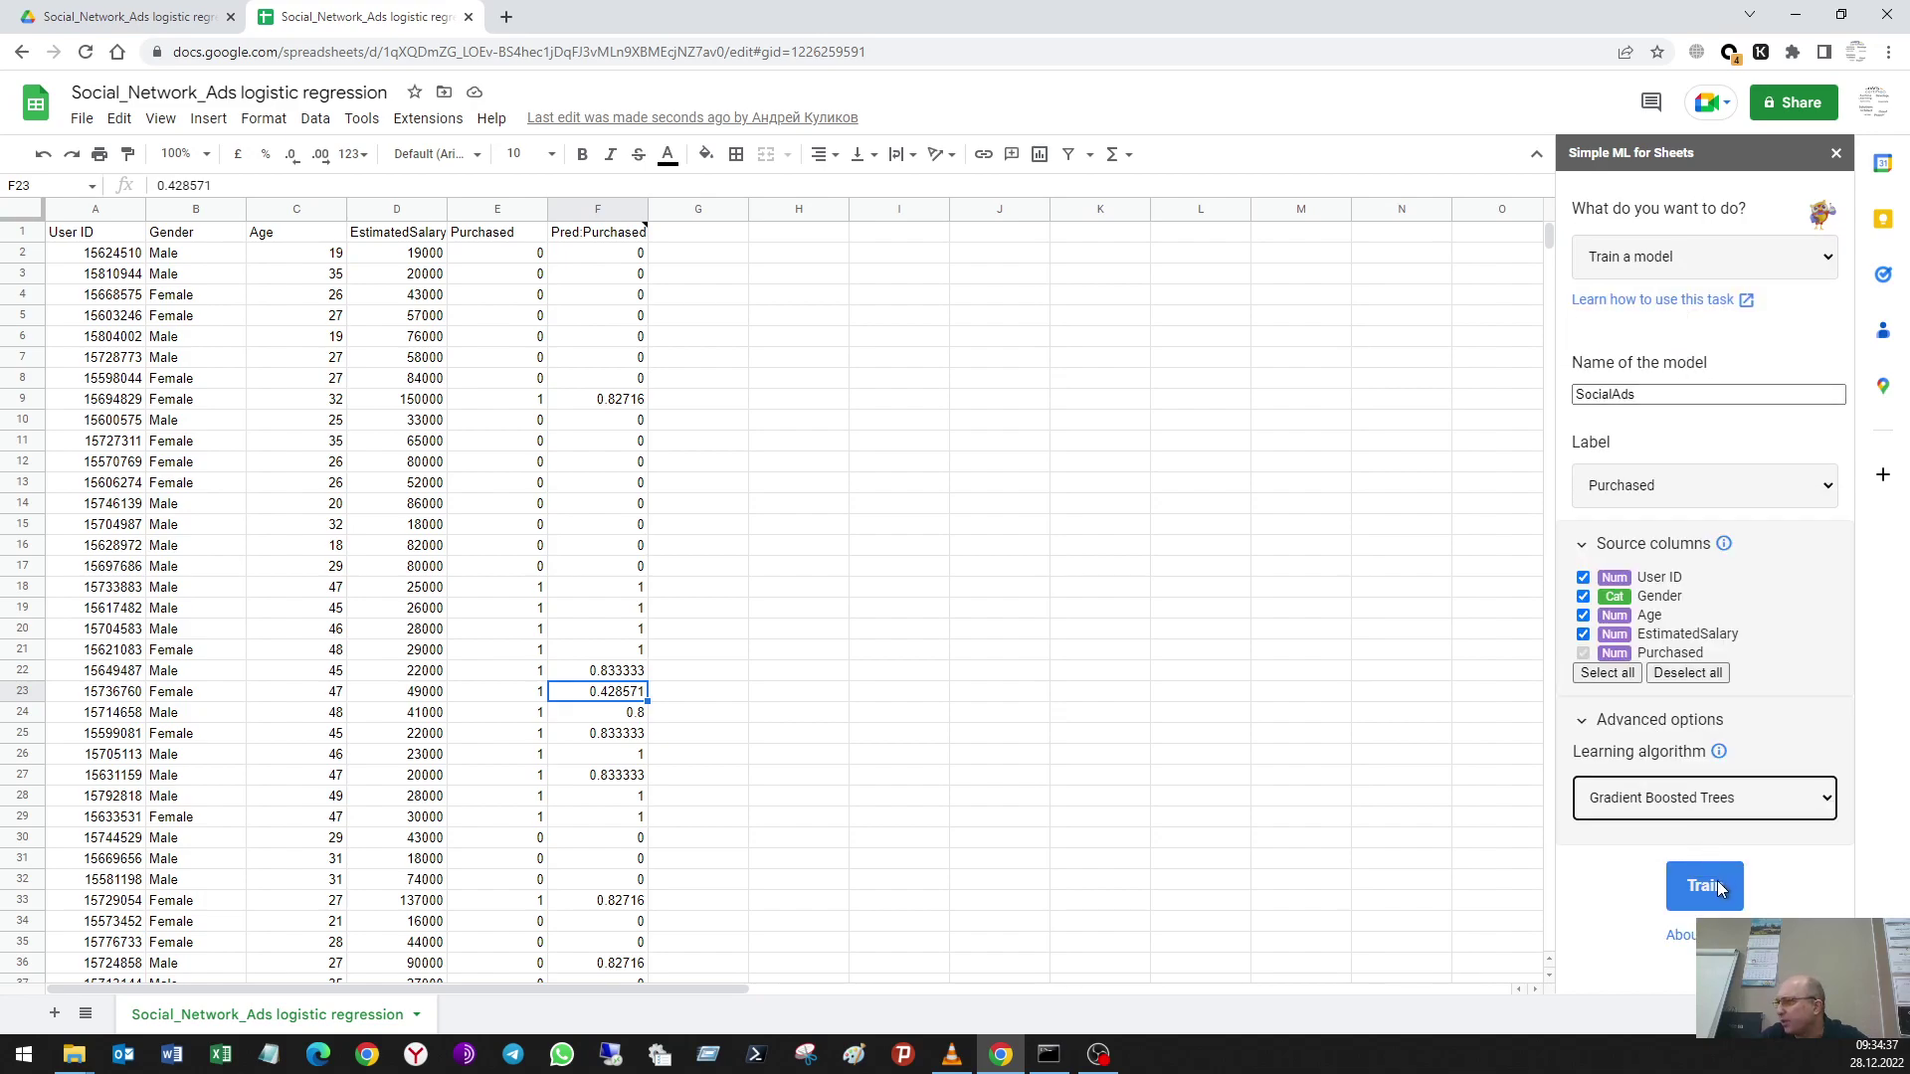
left_click(1705, 886)
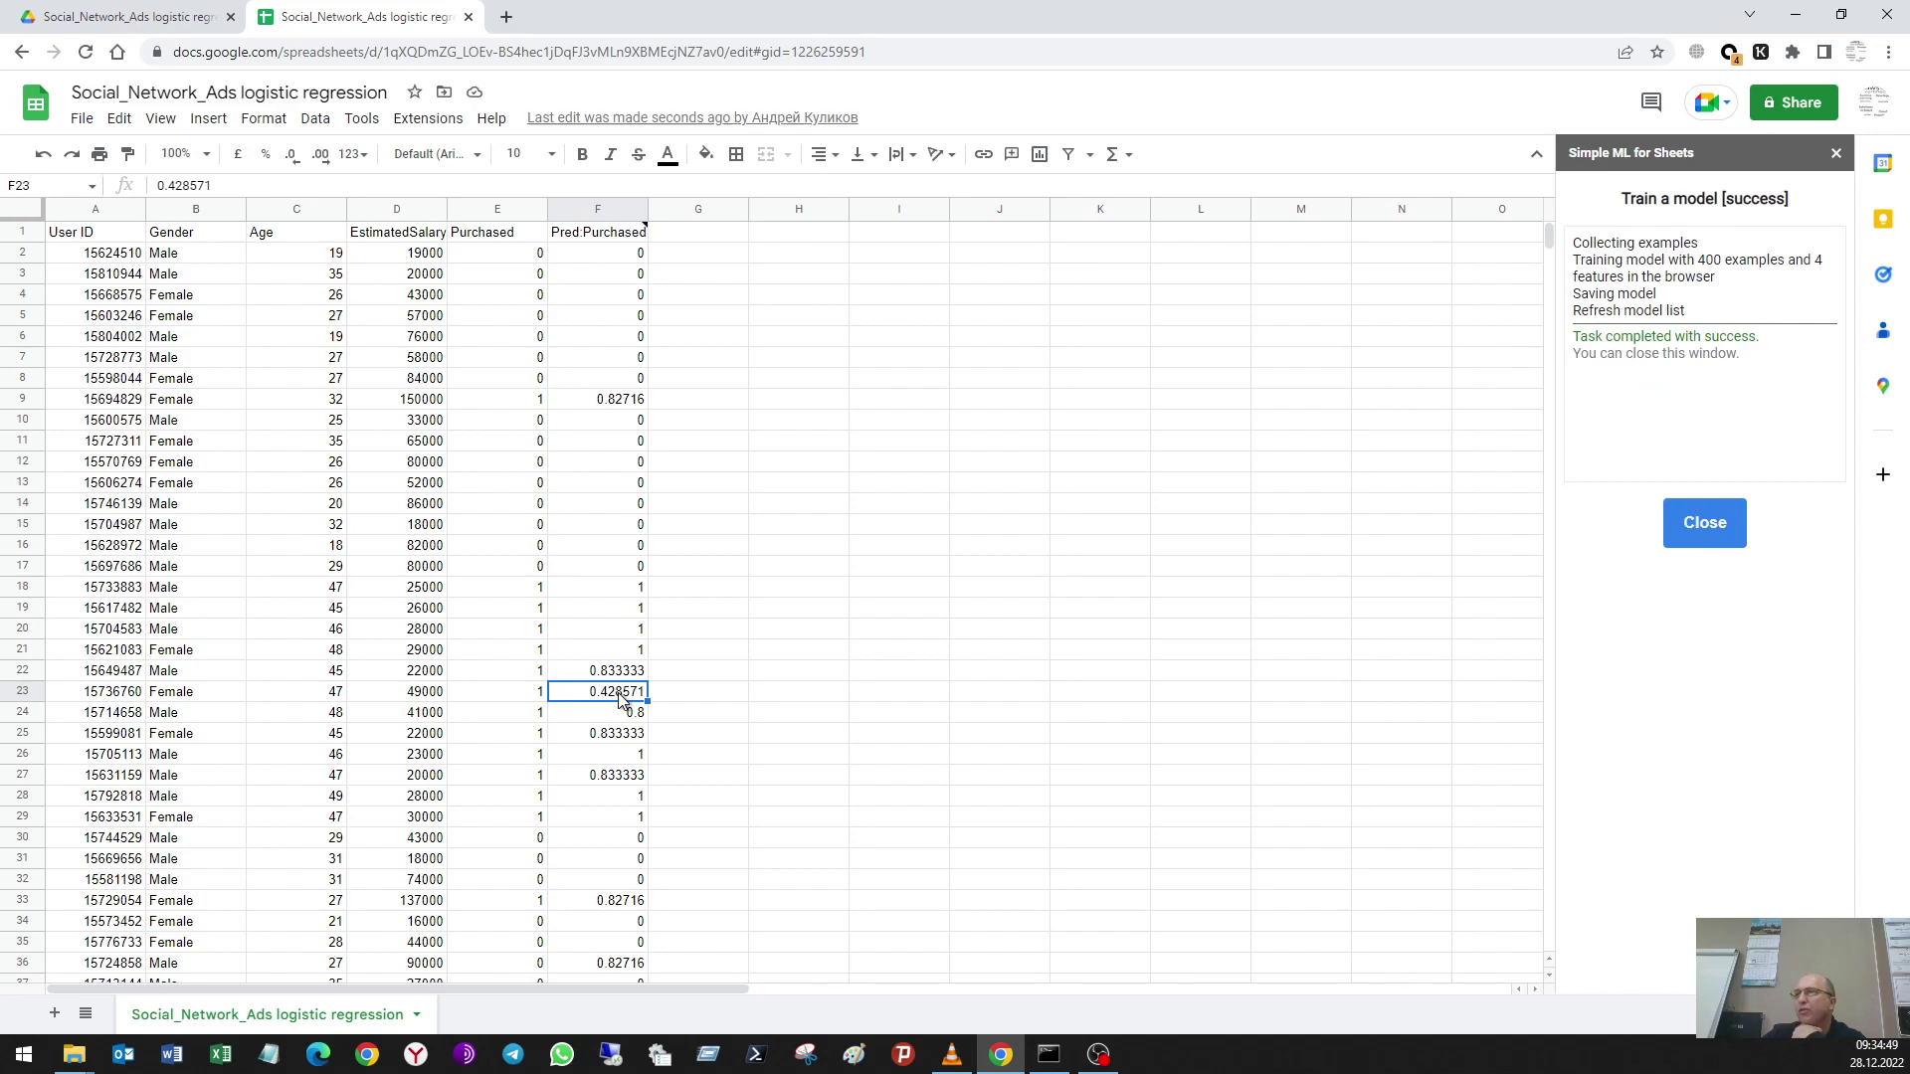
left_click(1705, 524)
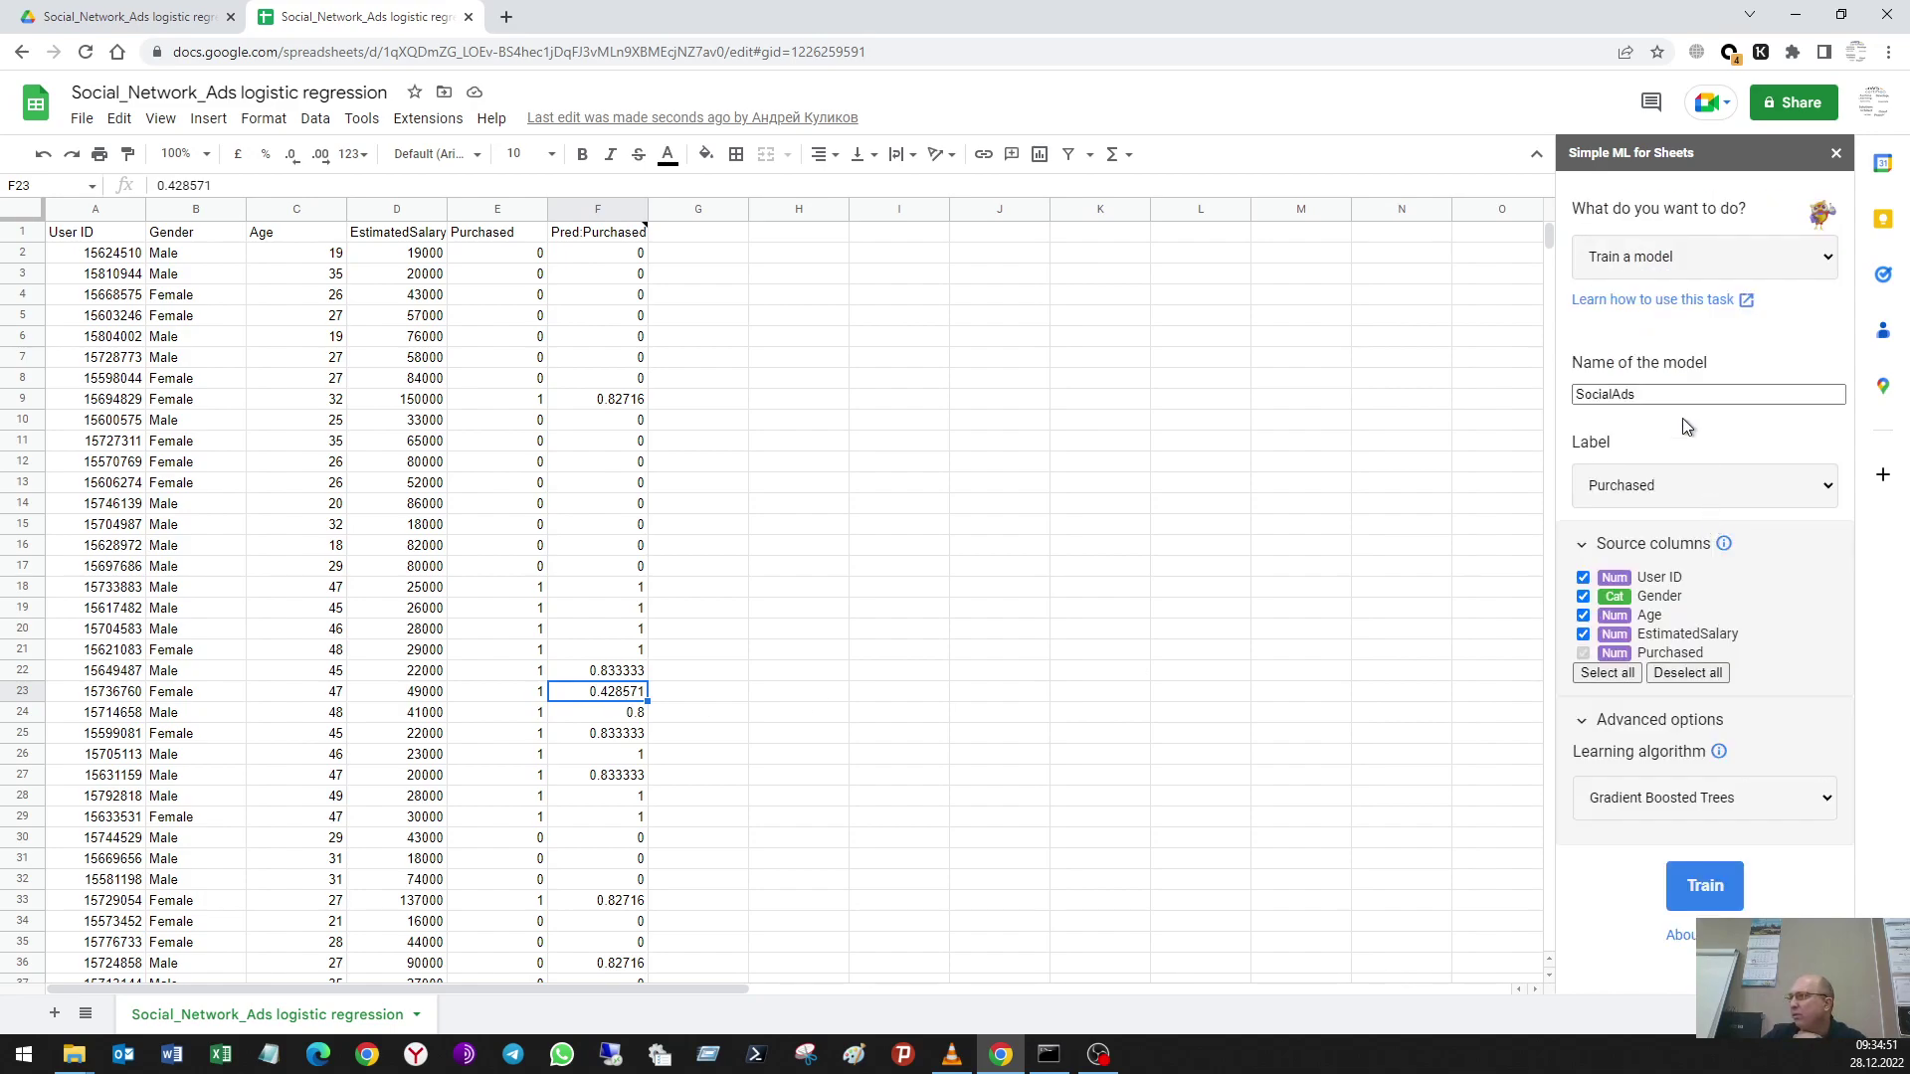
Step: Make predictions for the sheet with the SocialAds model trained at 09:34:40 and check the Pred:Purchased value in F19
left_click(1662, 257)
left_click(1669, 362)
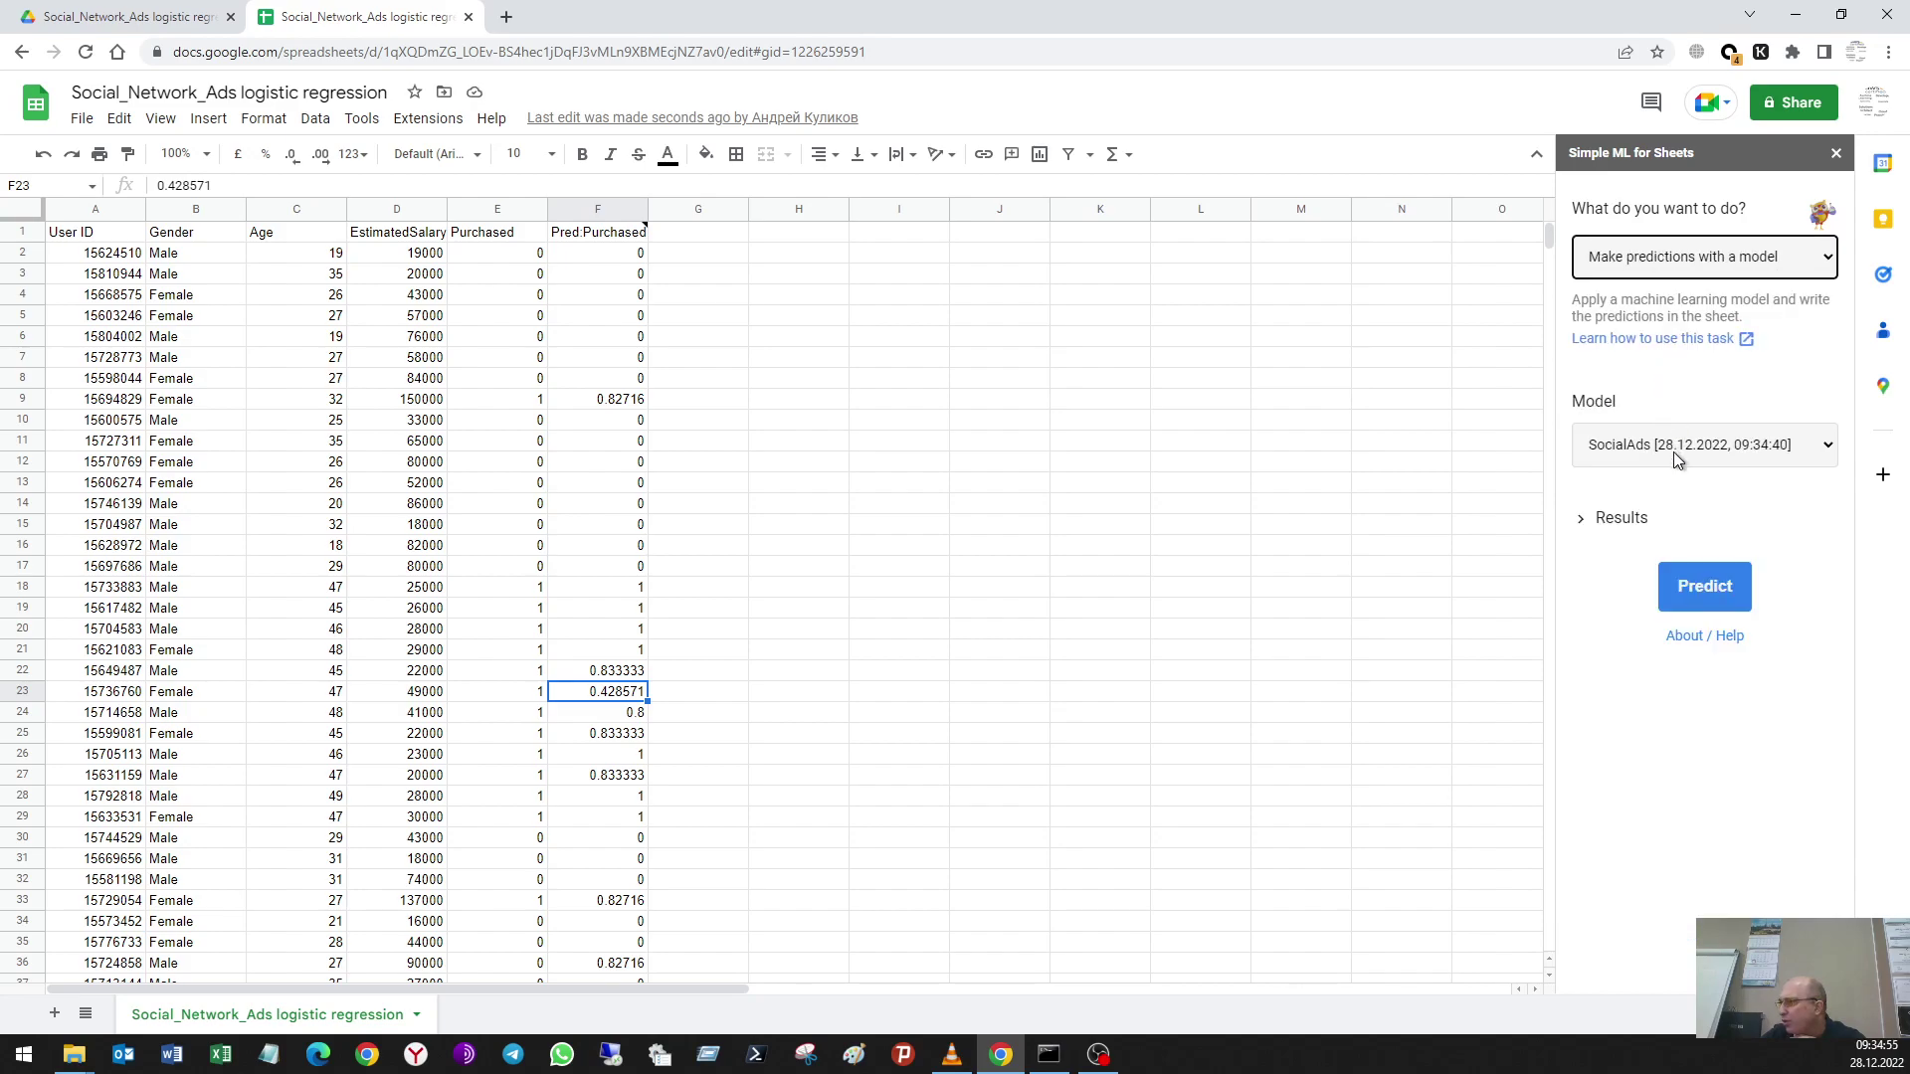
left_click(1675, 448)
left_click(1674, 478)
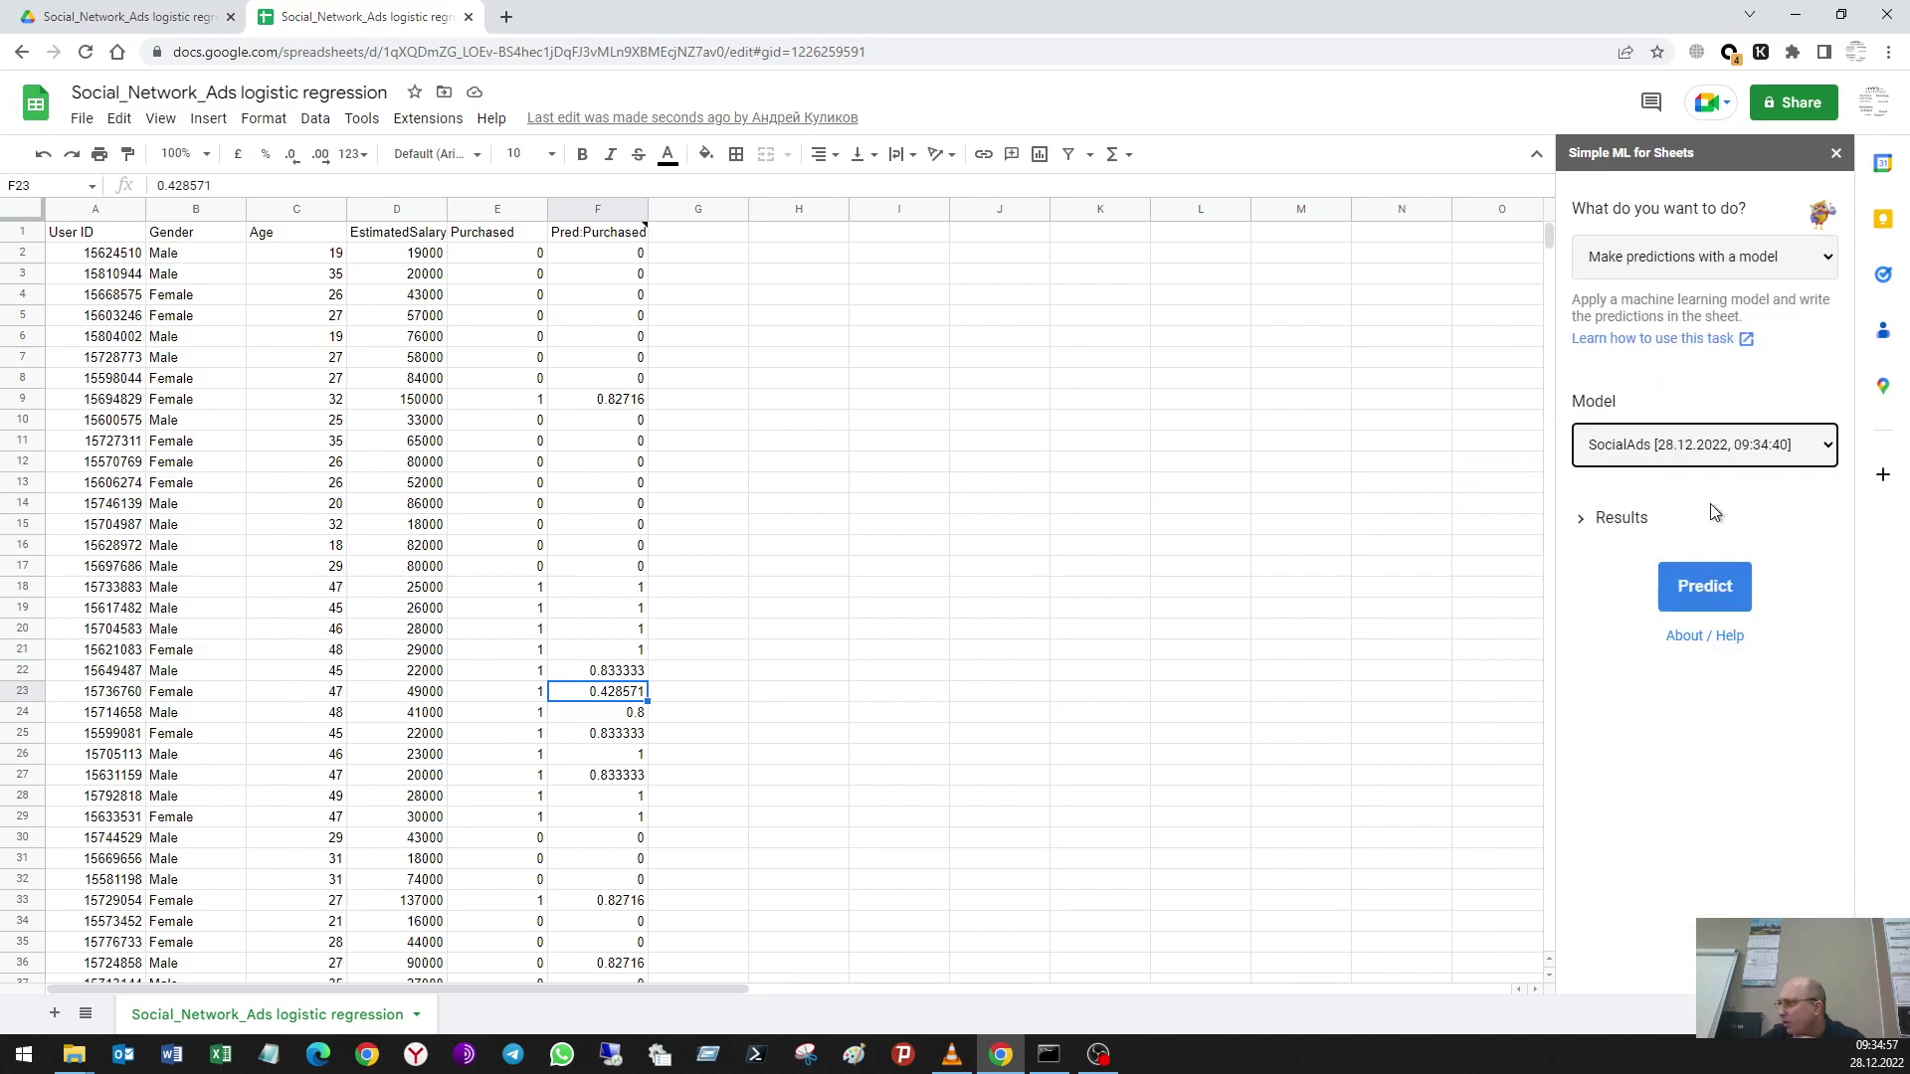
left_click(1727, 585)
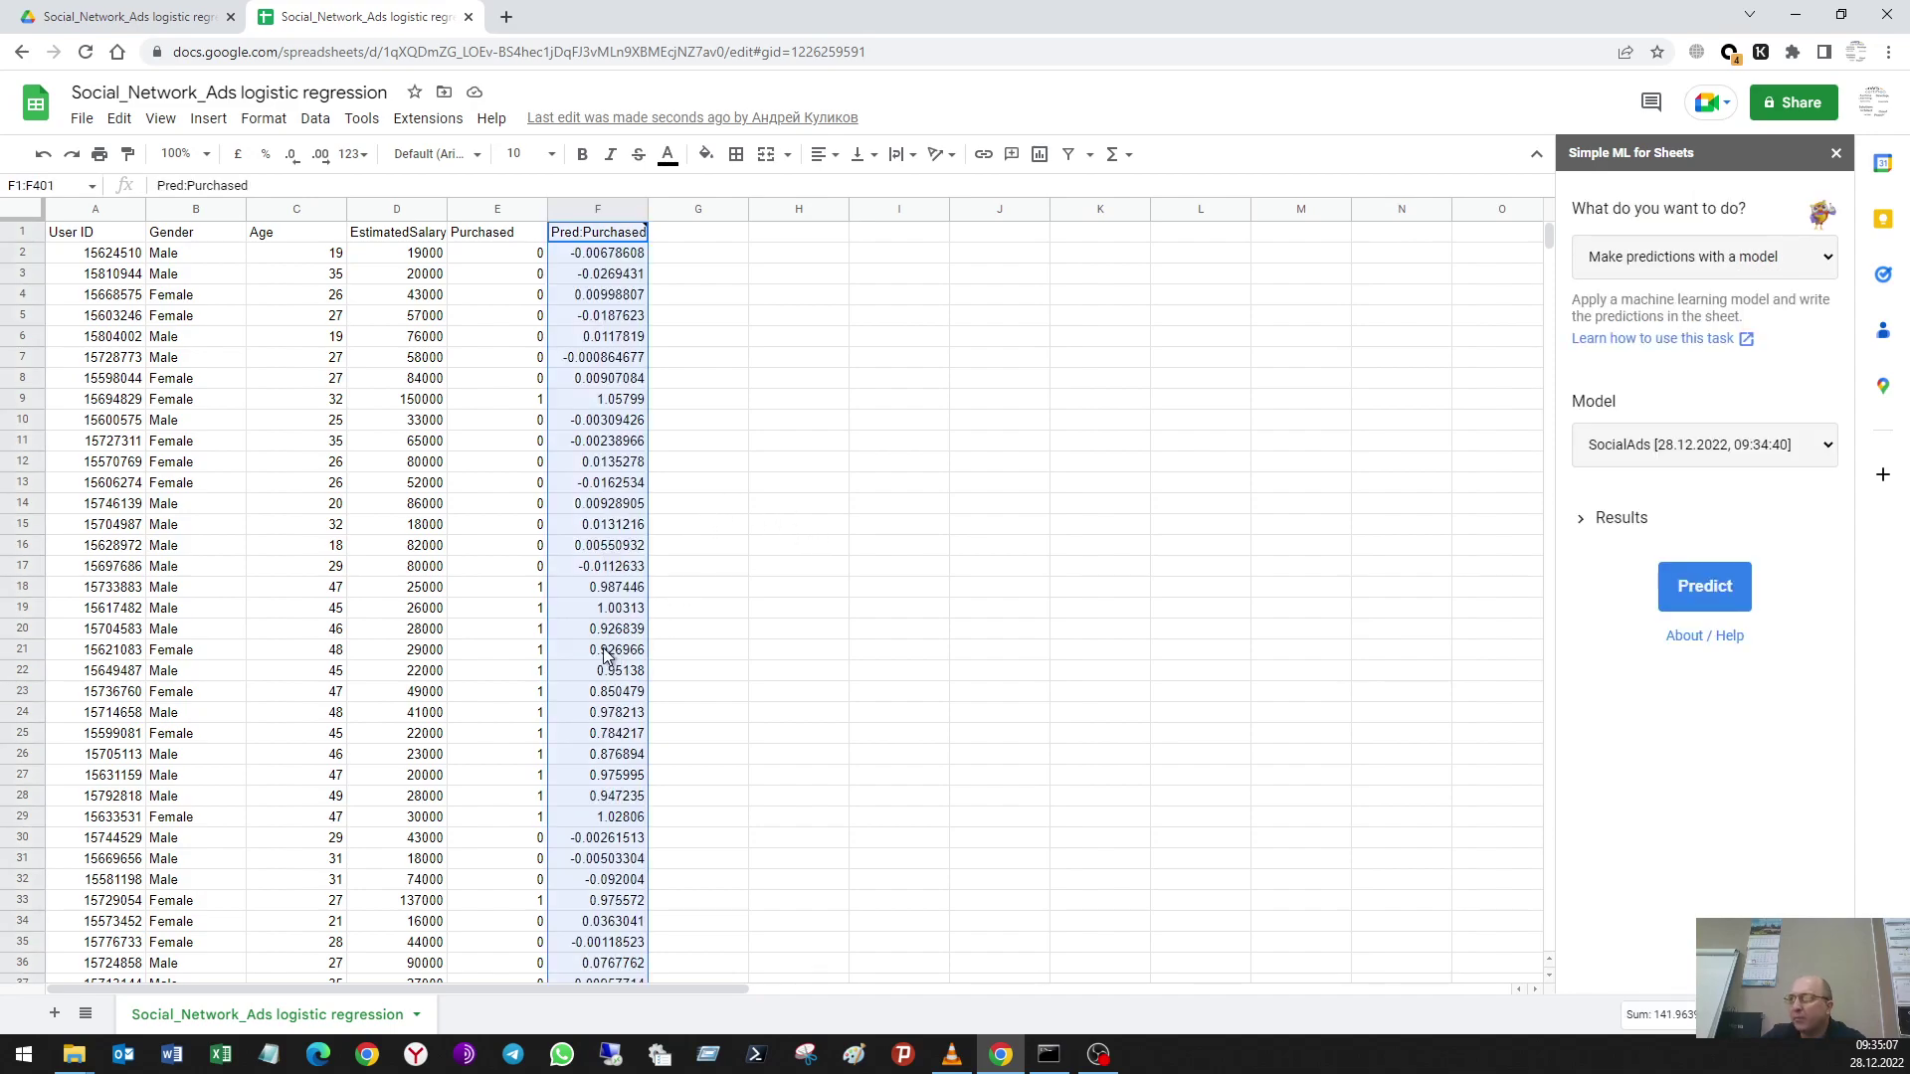
left_click(623, 612)
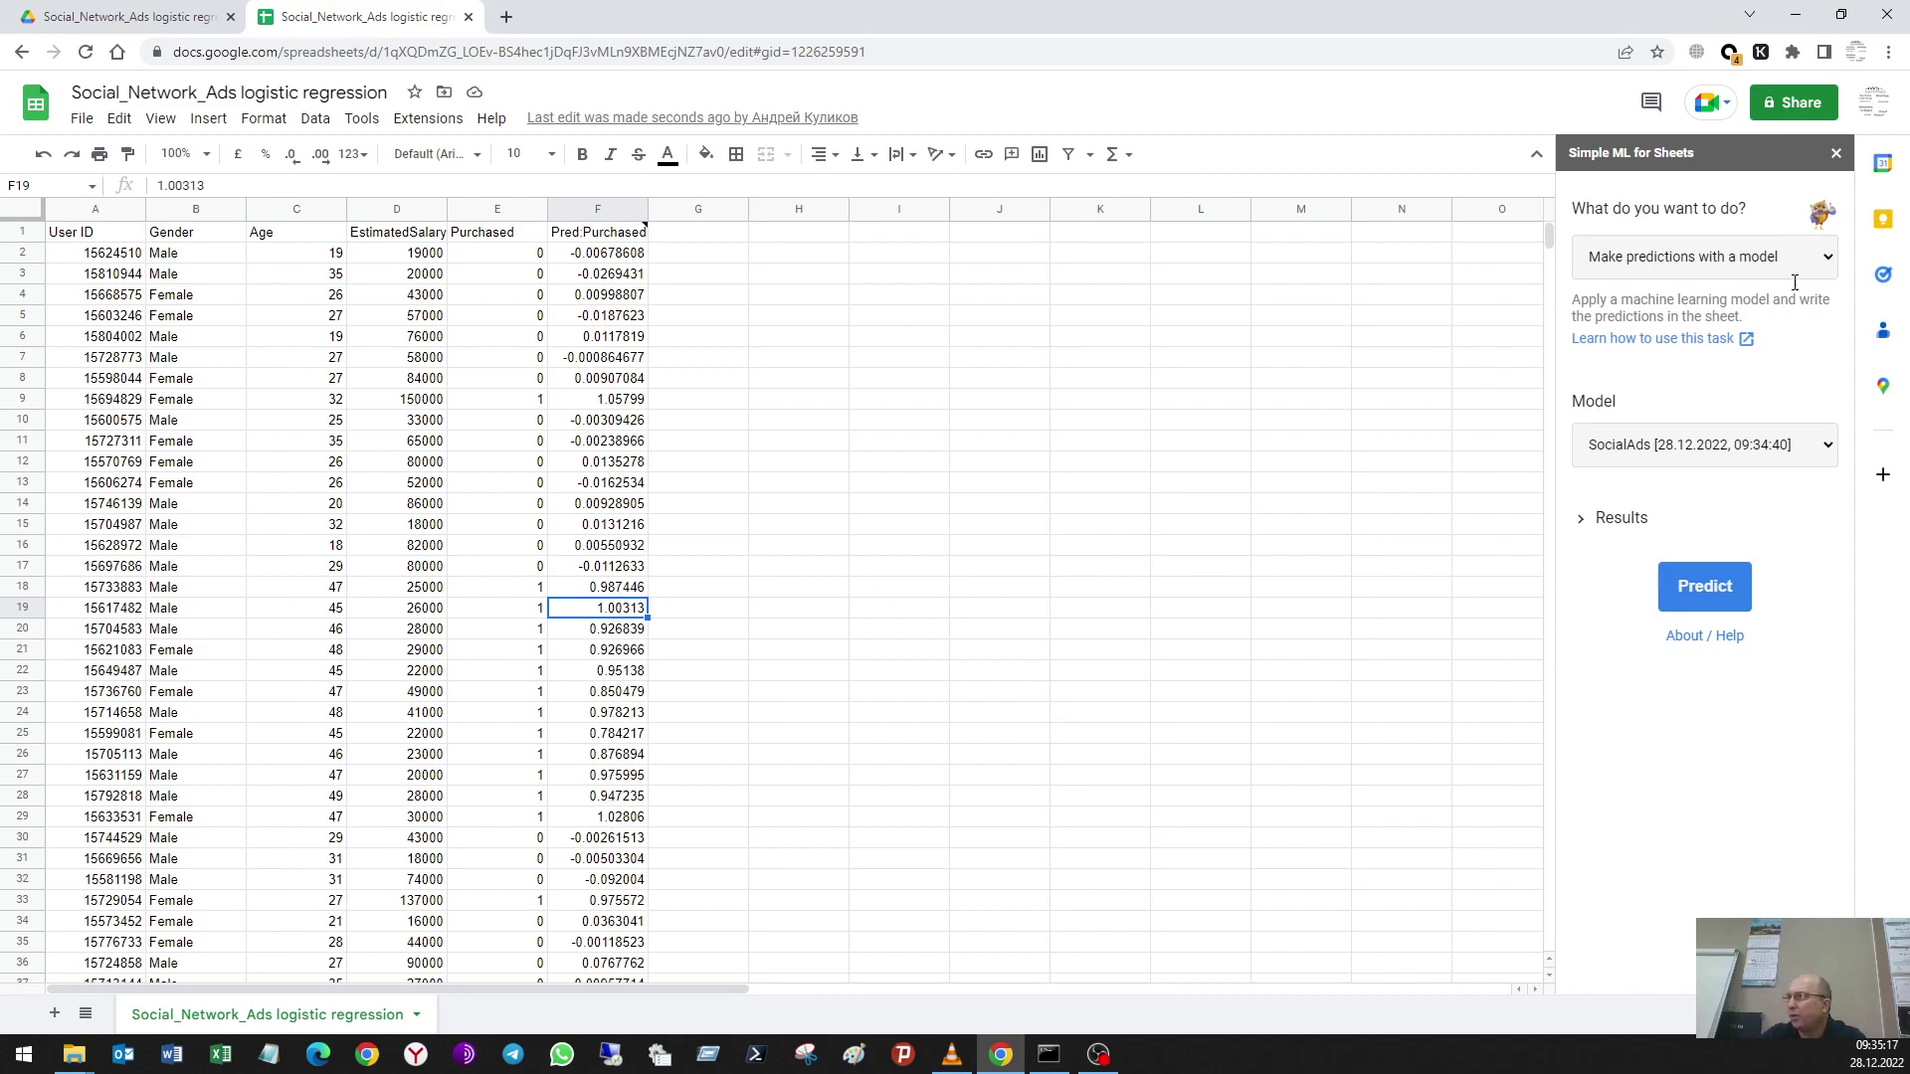
Step: Evaluate the SocialAds model, review the RMSE values, histograms and residual plots in the evaluation report, and close it
left_click(1718, 260)
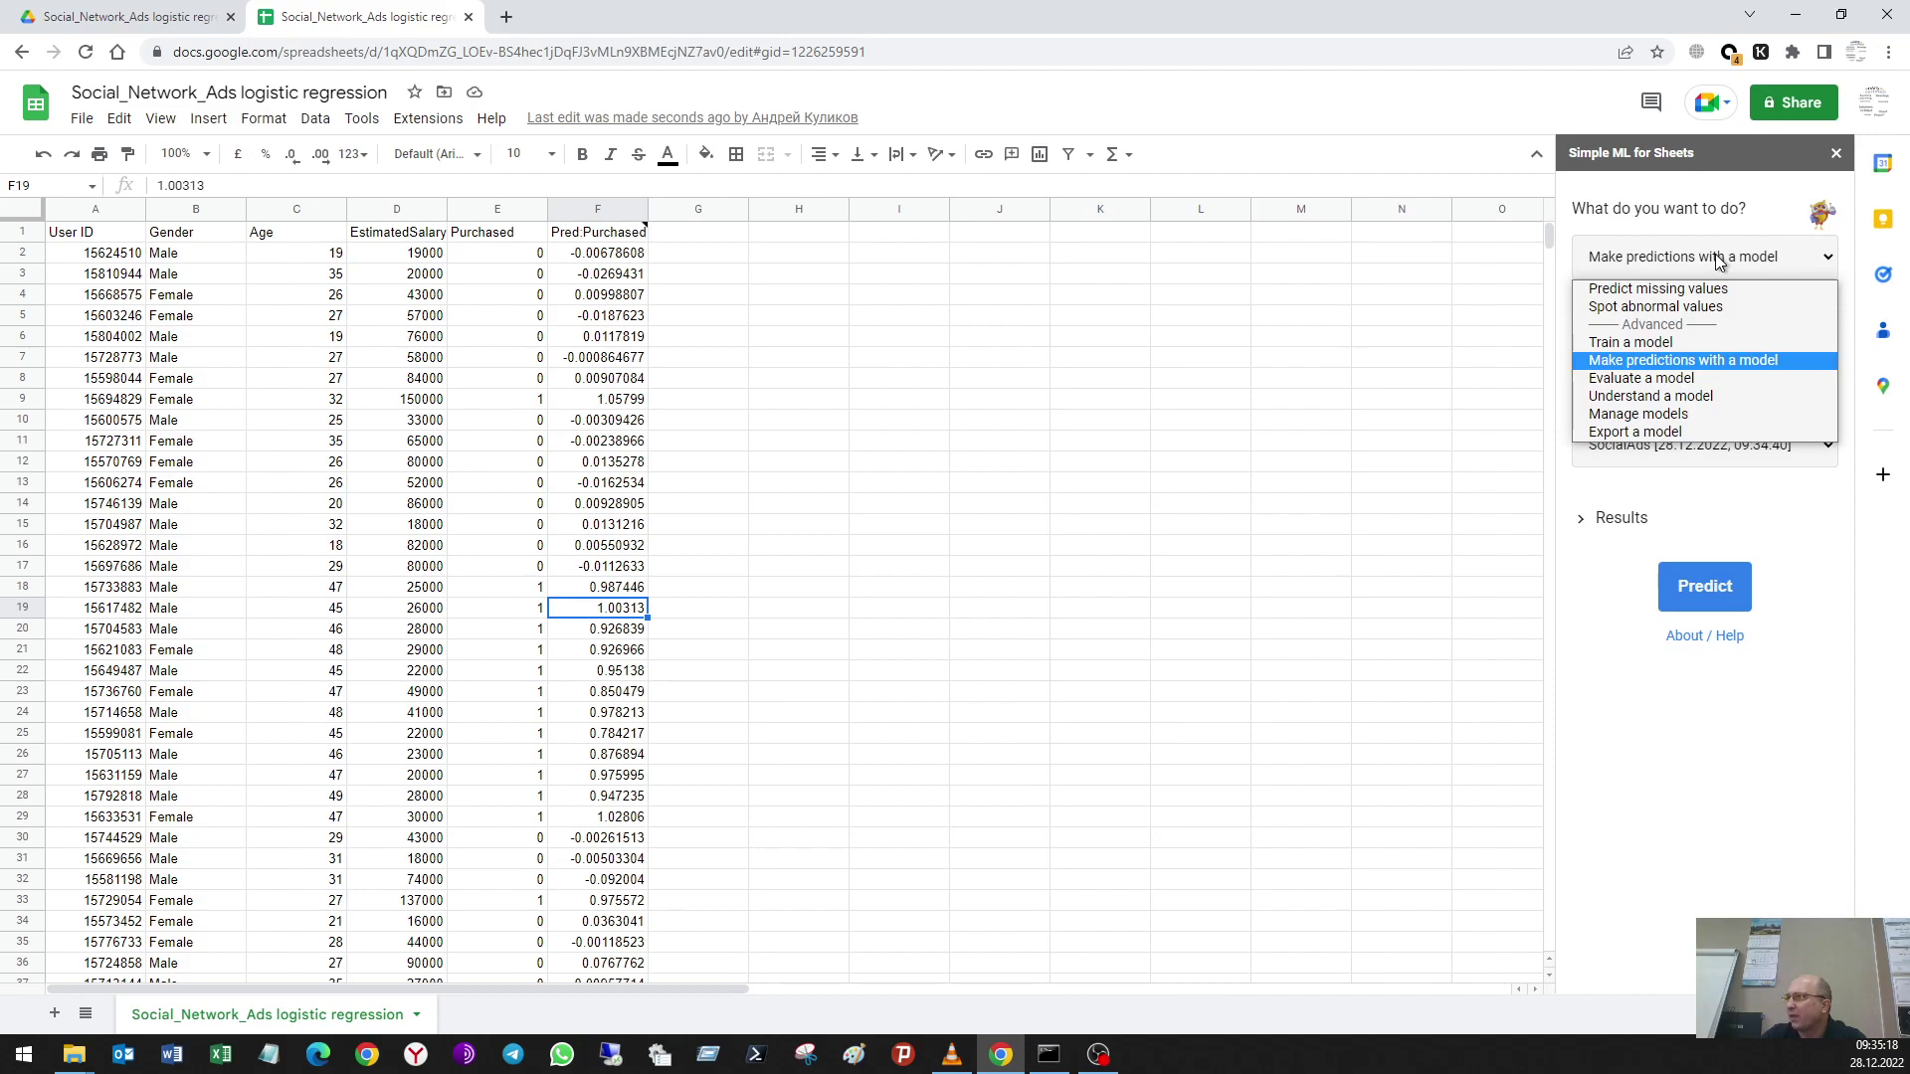
left_click(1692, 380)
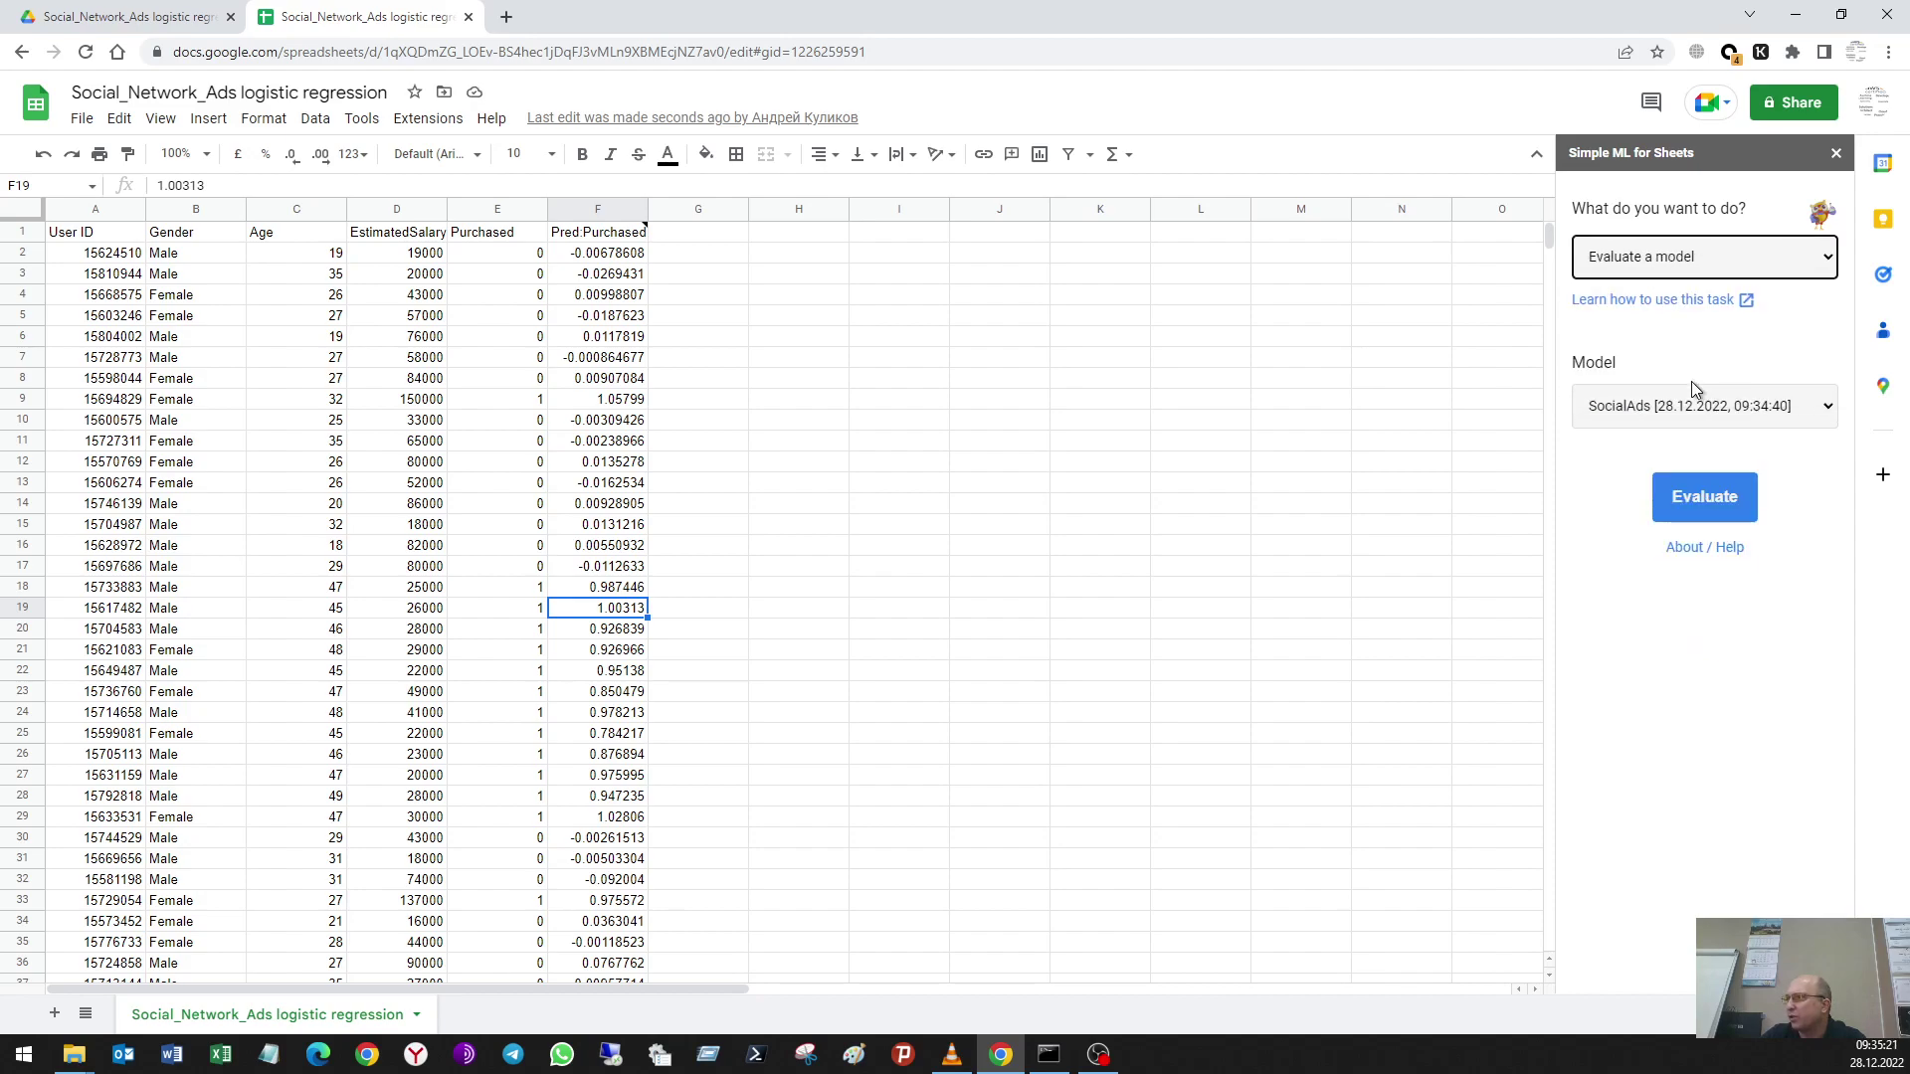
left_click(1705, 497)
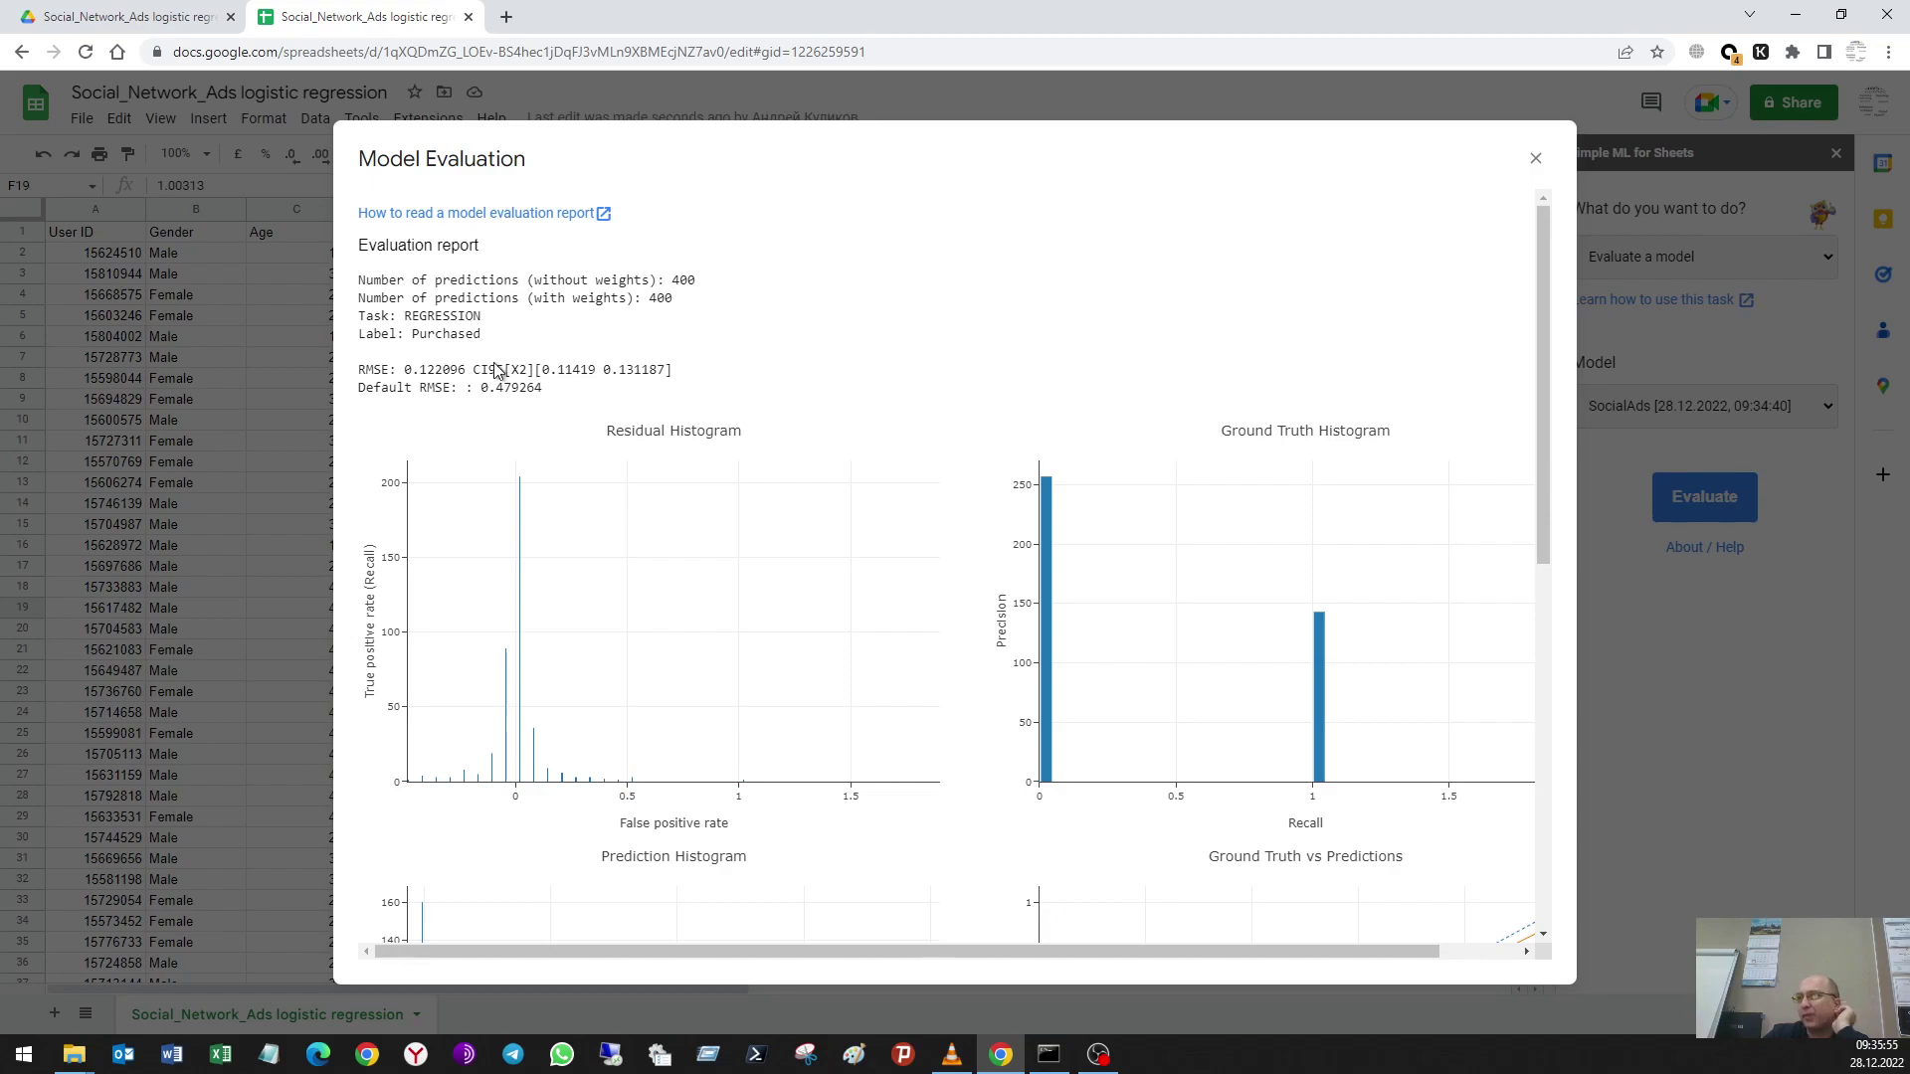
scroll(867, 554, "down", 1)
scroll(867, 555, "down", 2)
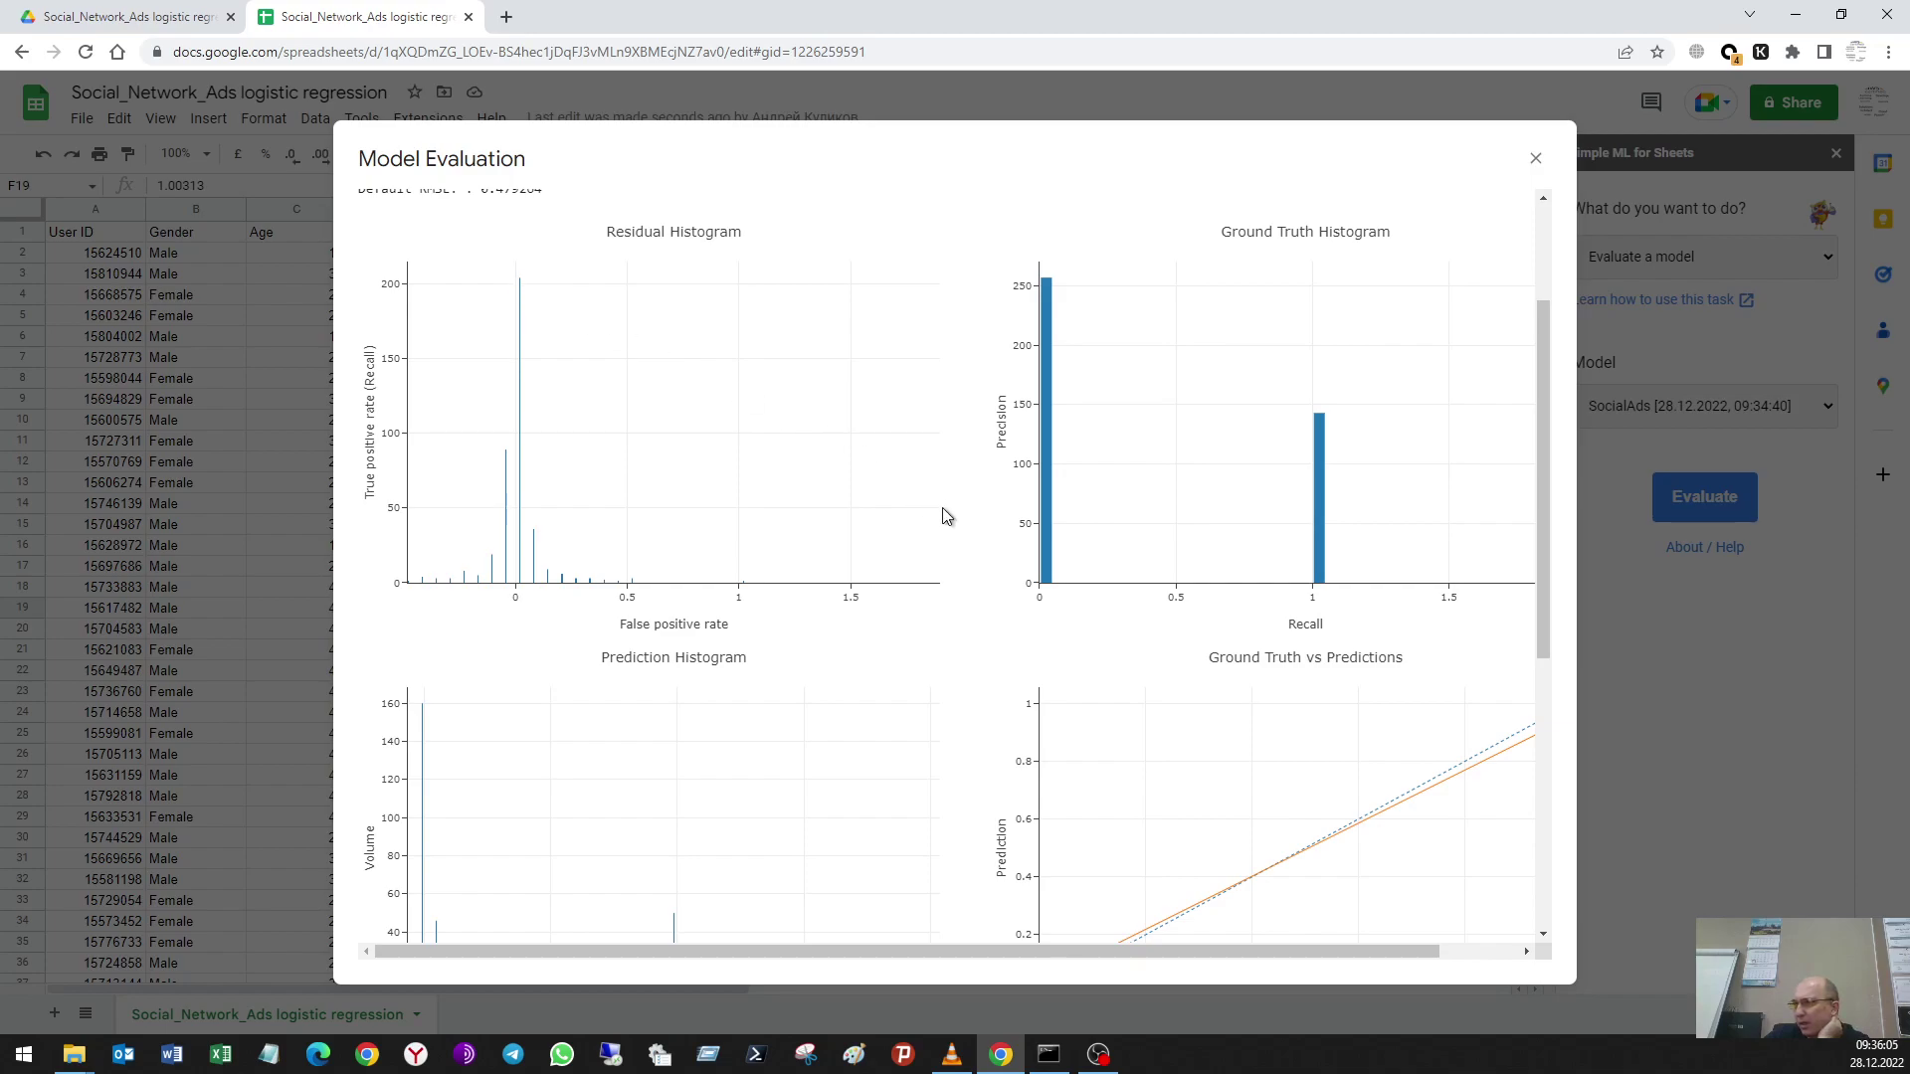
scroll(853, 522, "down", 4)
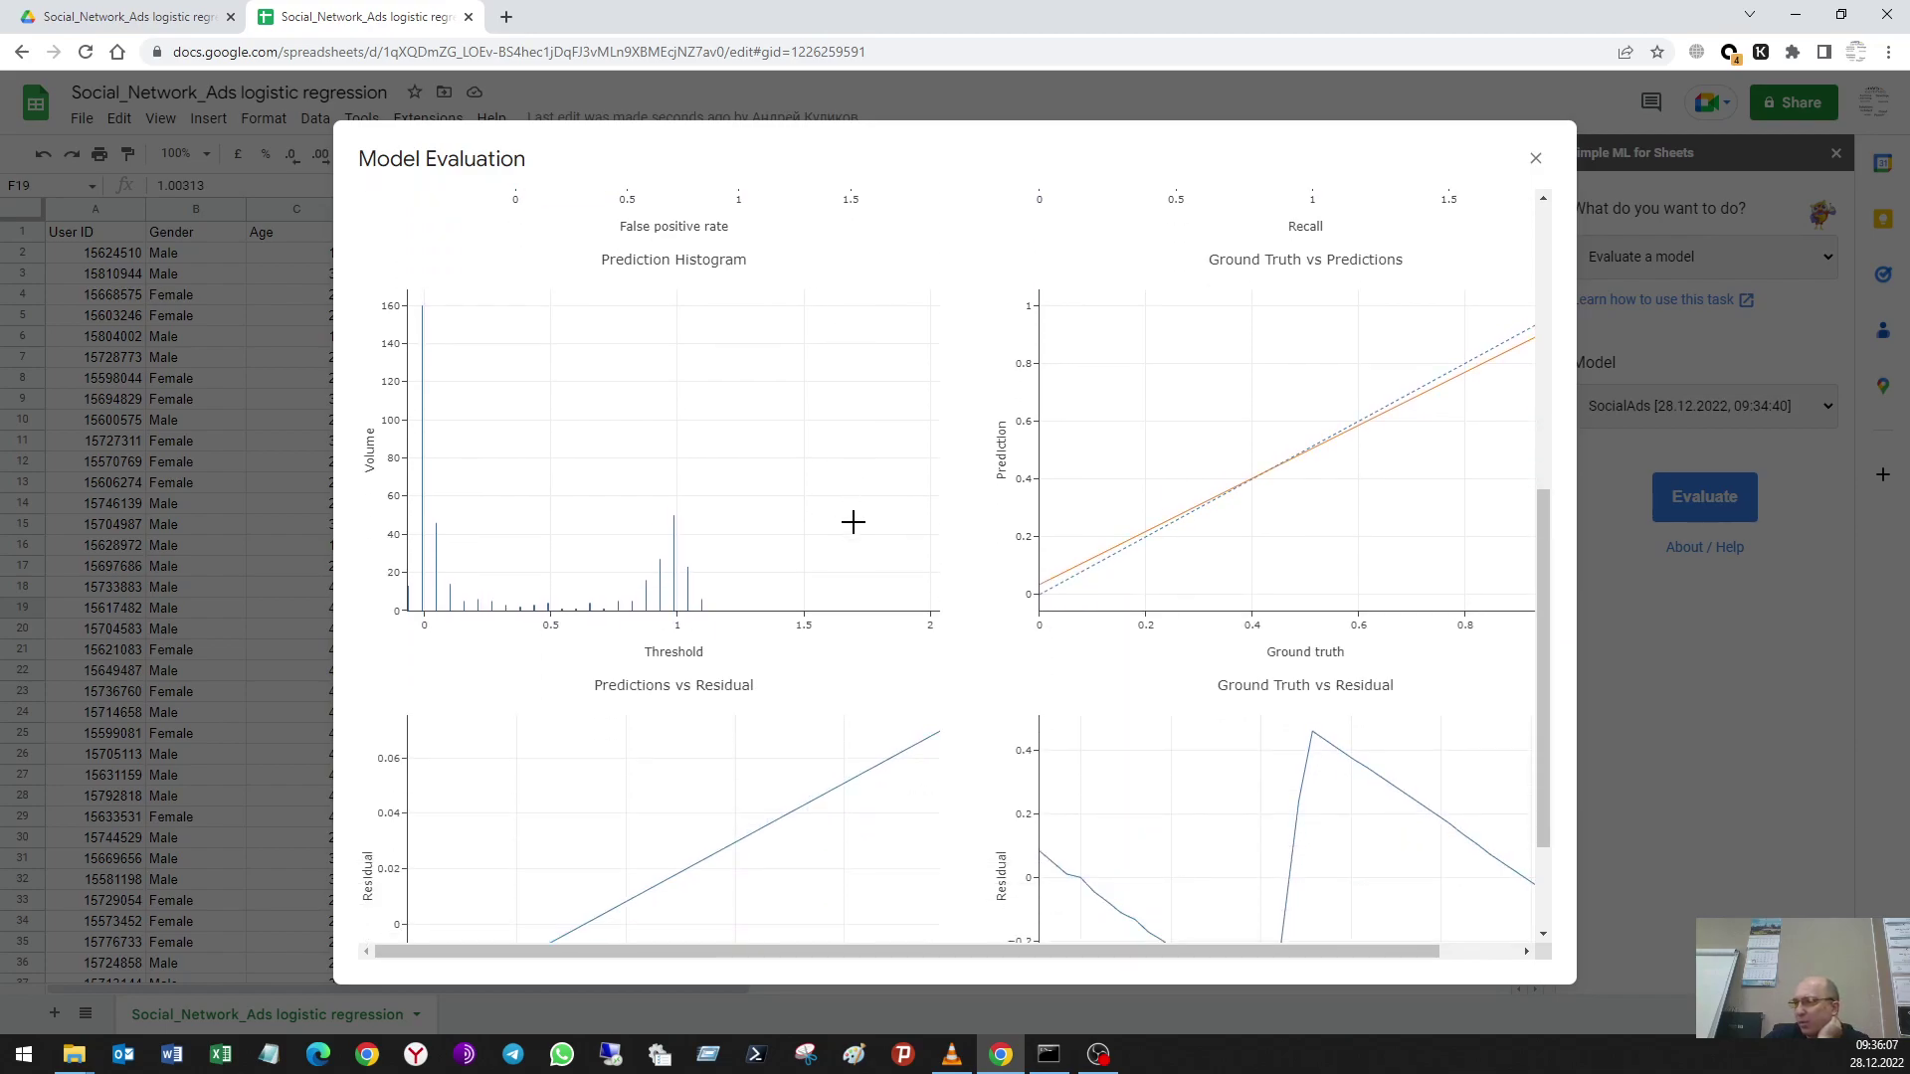
scroll(852, 521, "up", 1)
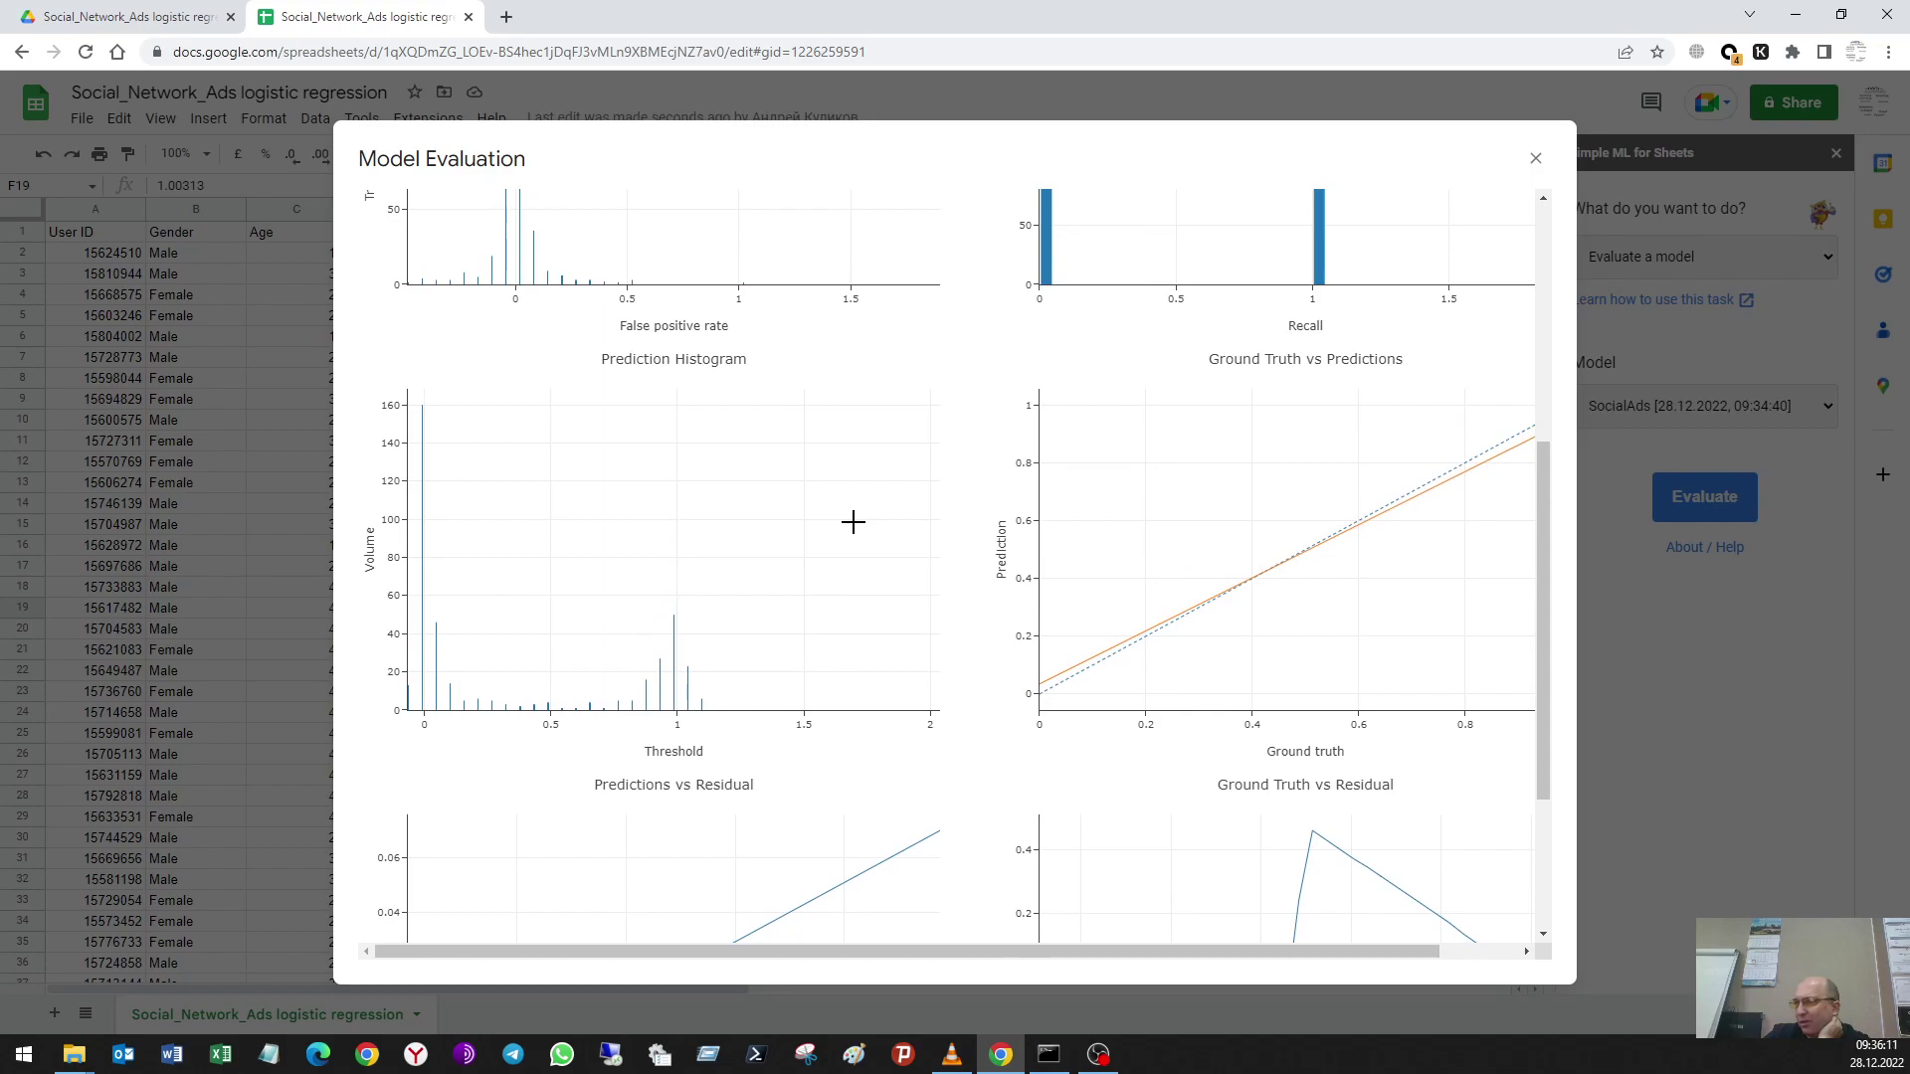
scroll(951, 546, "down", 3)
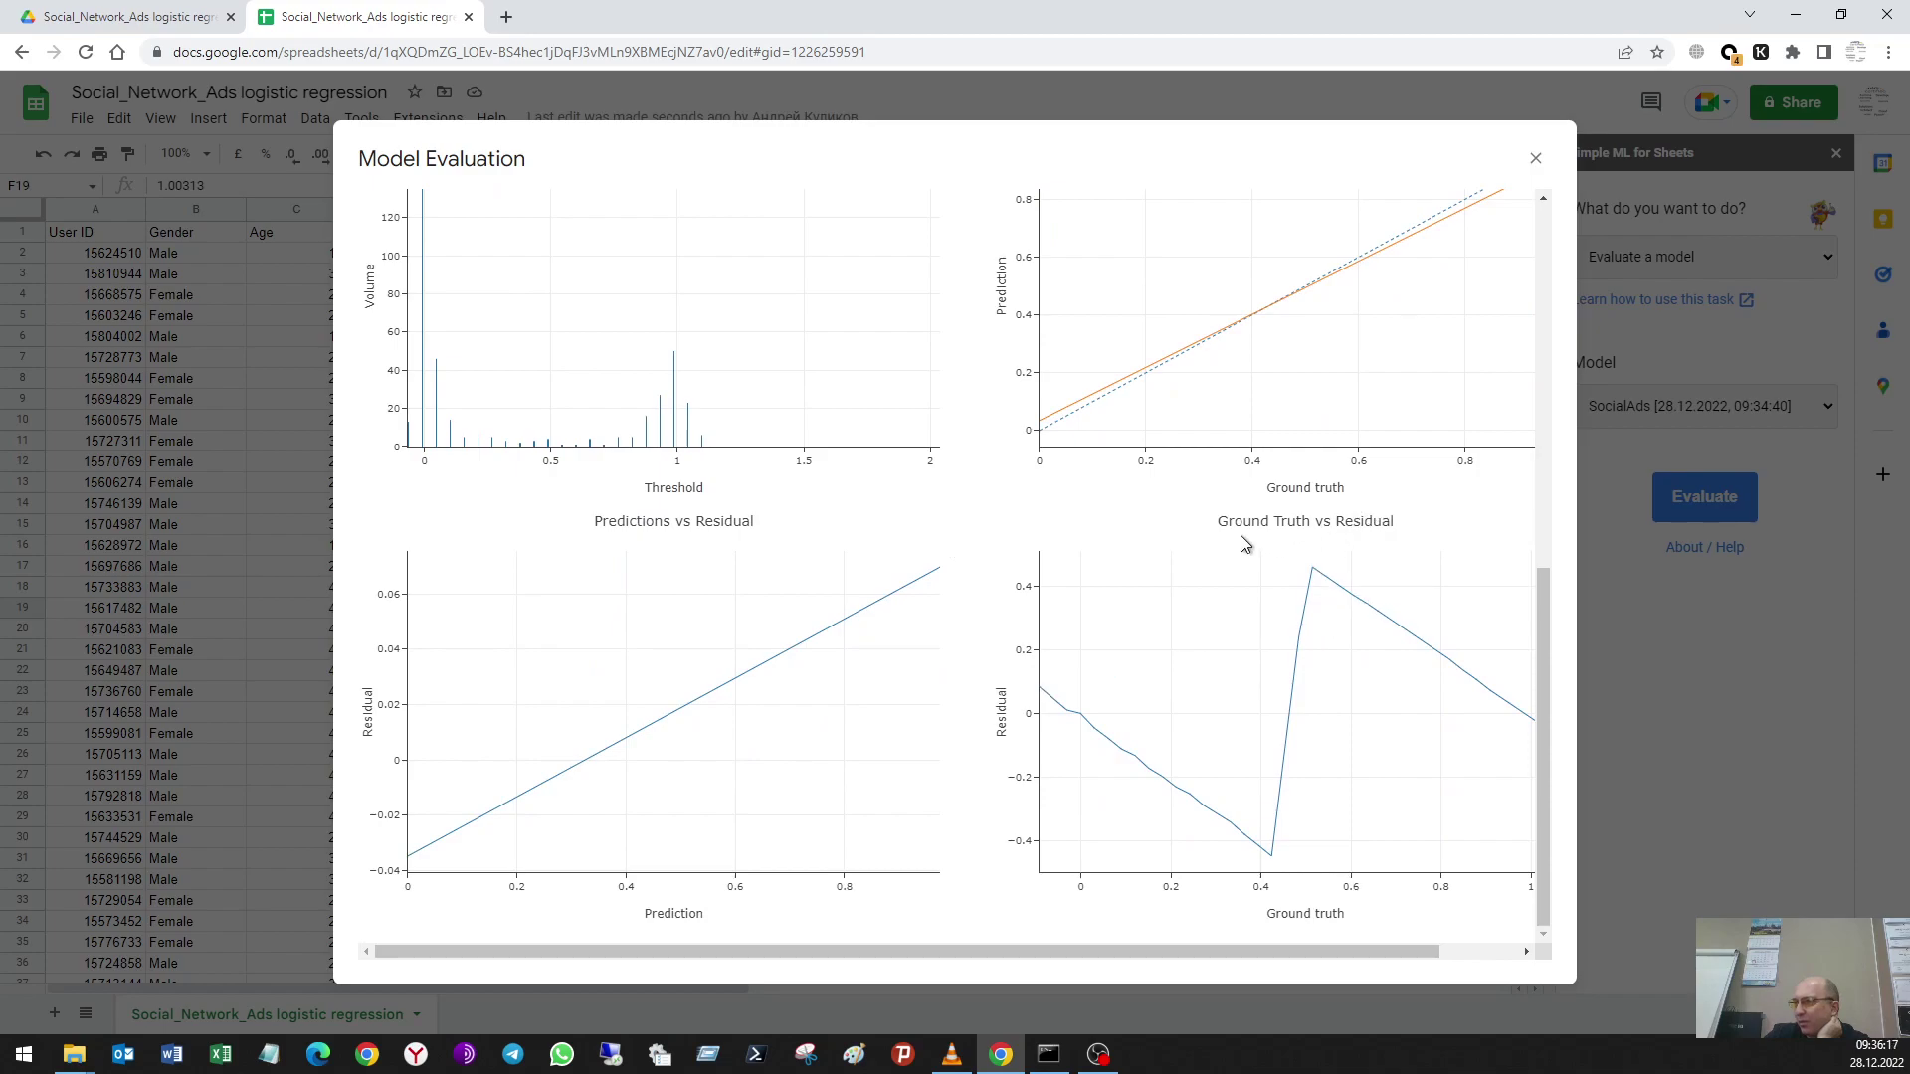
scroll(1234, 582, "up", 6)
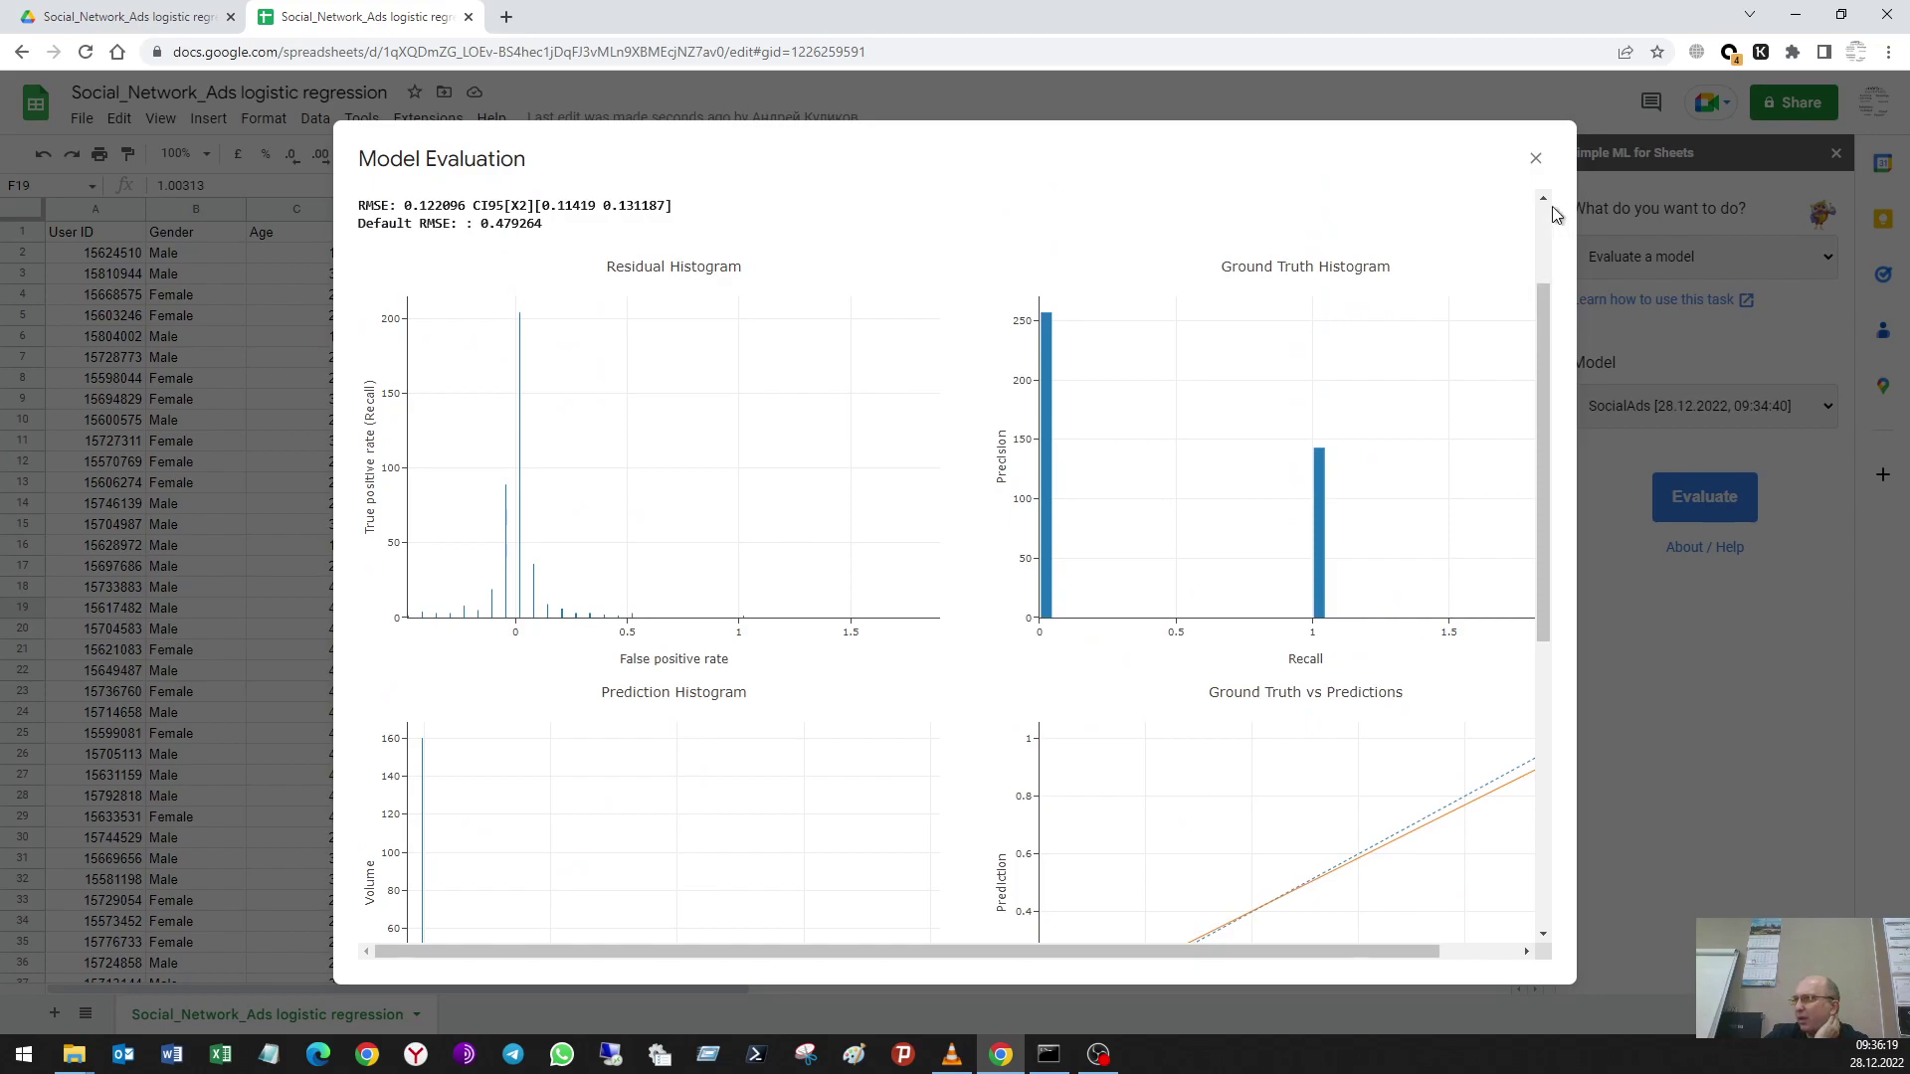
left_click(1536, 161)
Step: Choose the Understand a model task for SocialAds, include the sheet data and generate the model understanding report
left_click(1674, 255)
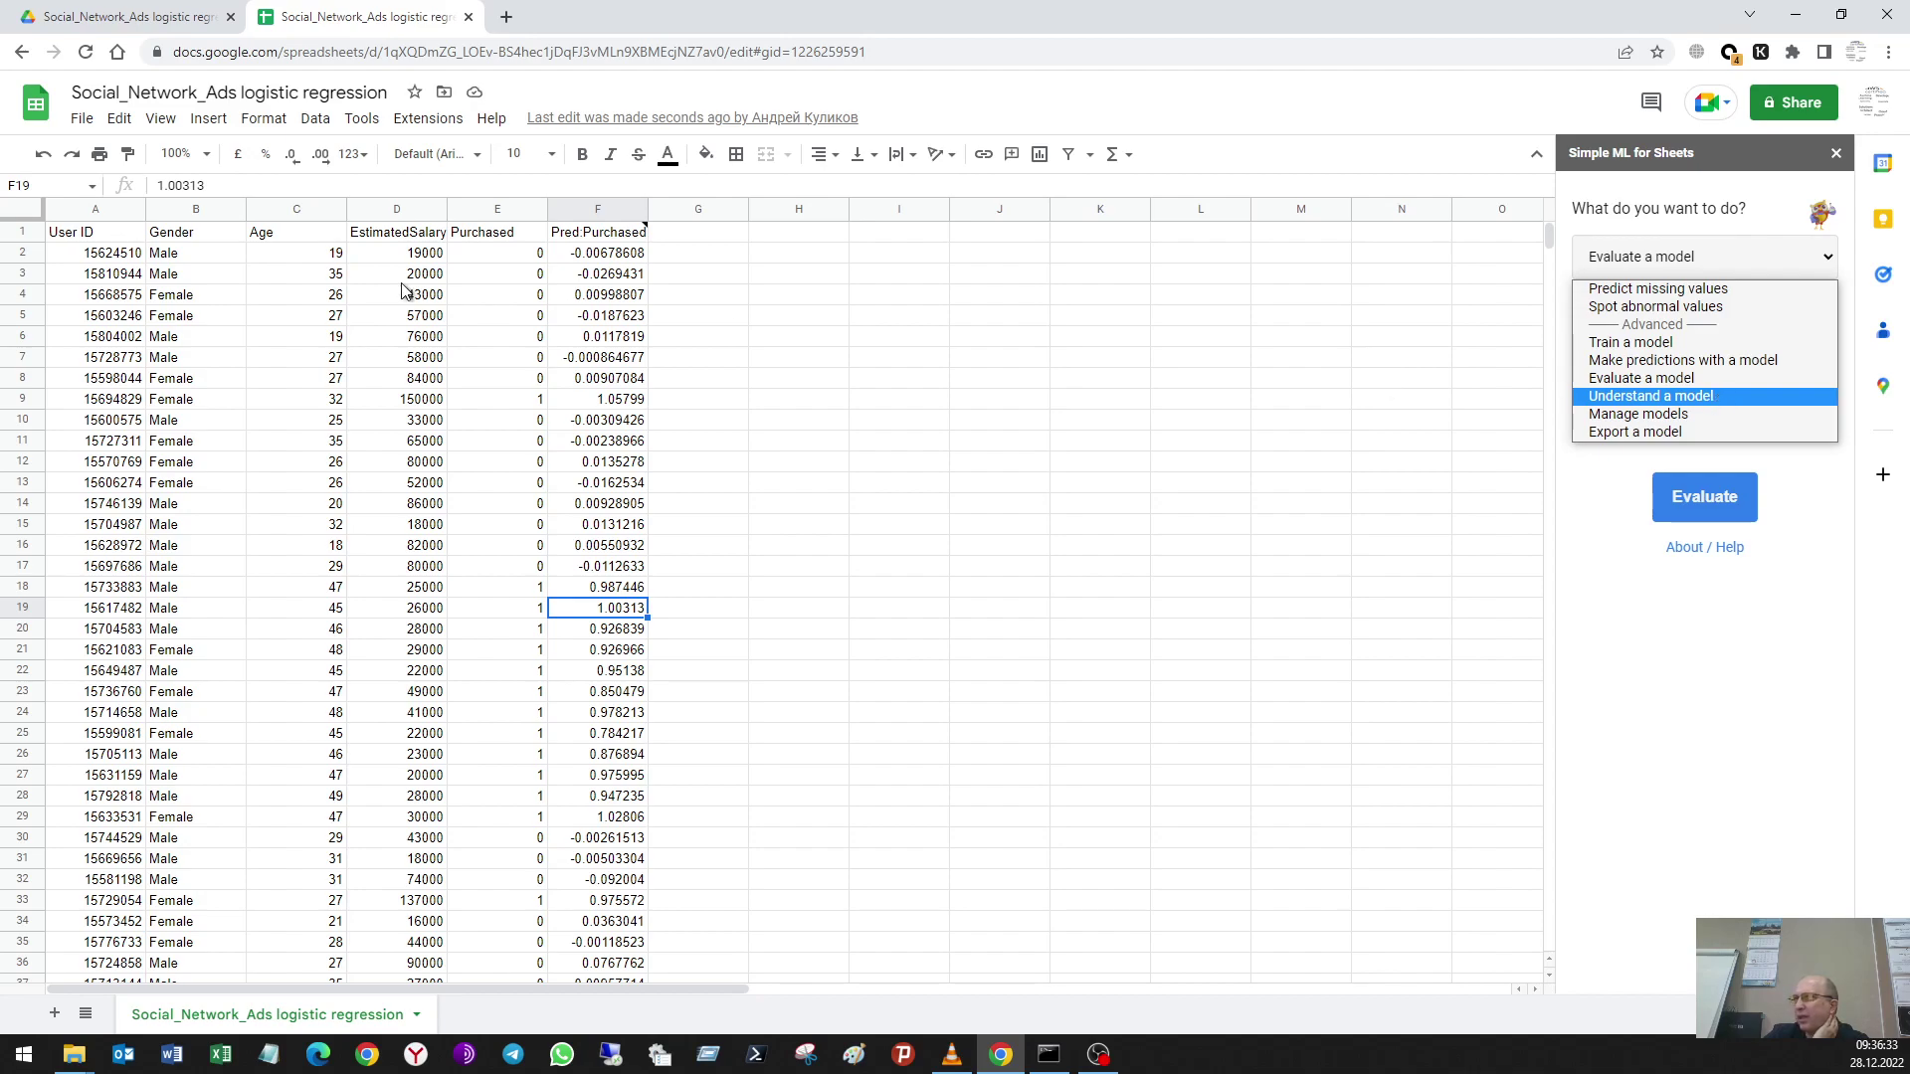
left_click(197, 257)
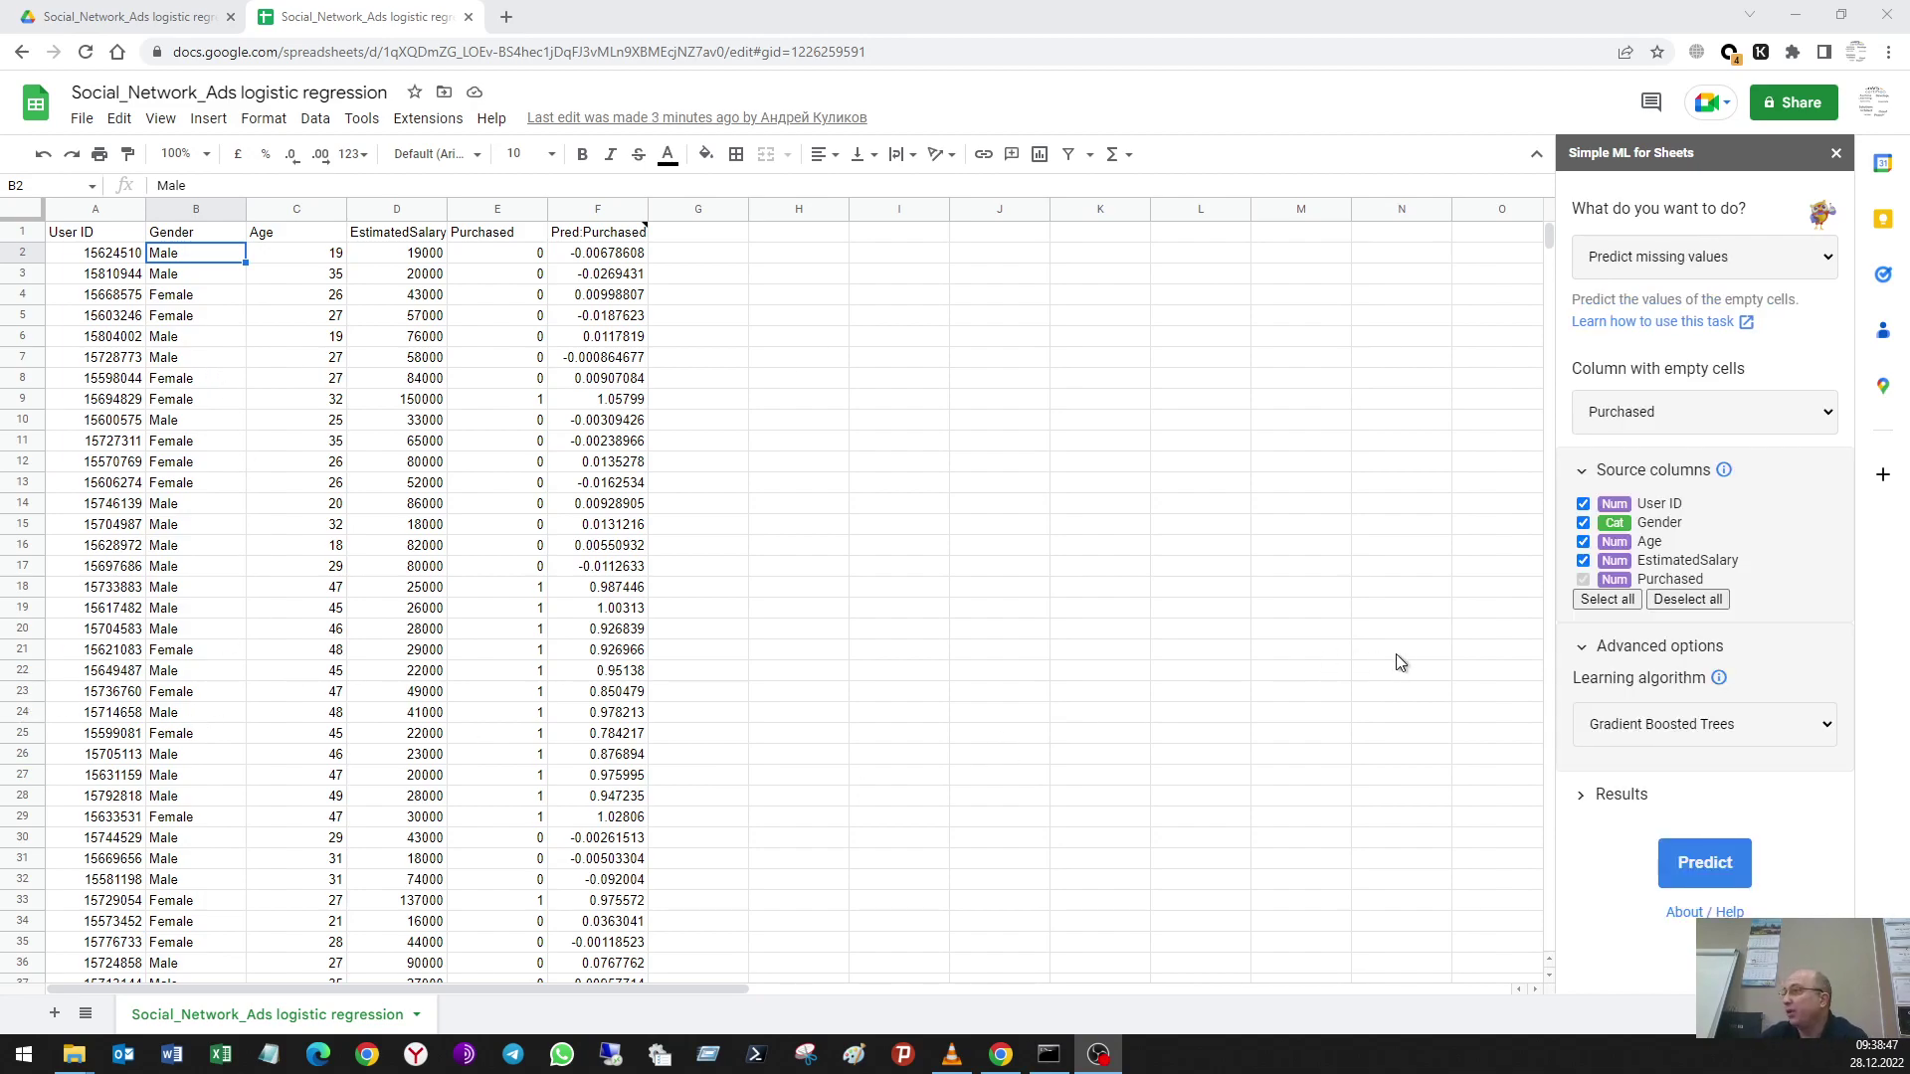
left_click(1662, 258)
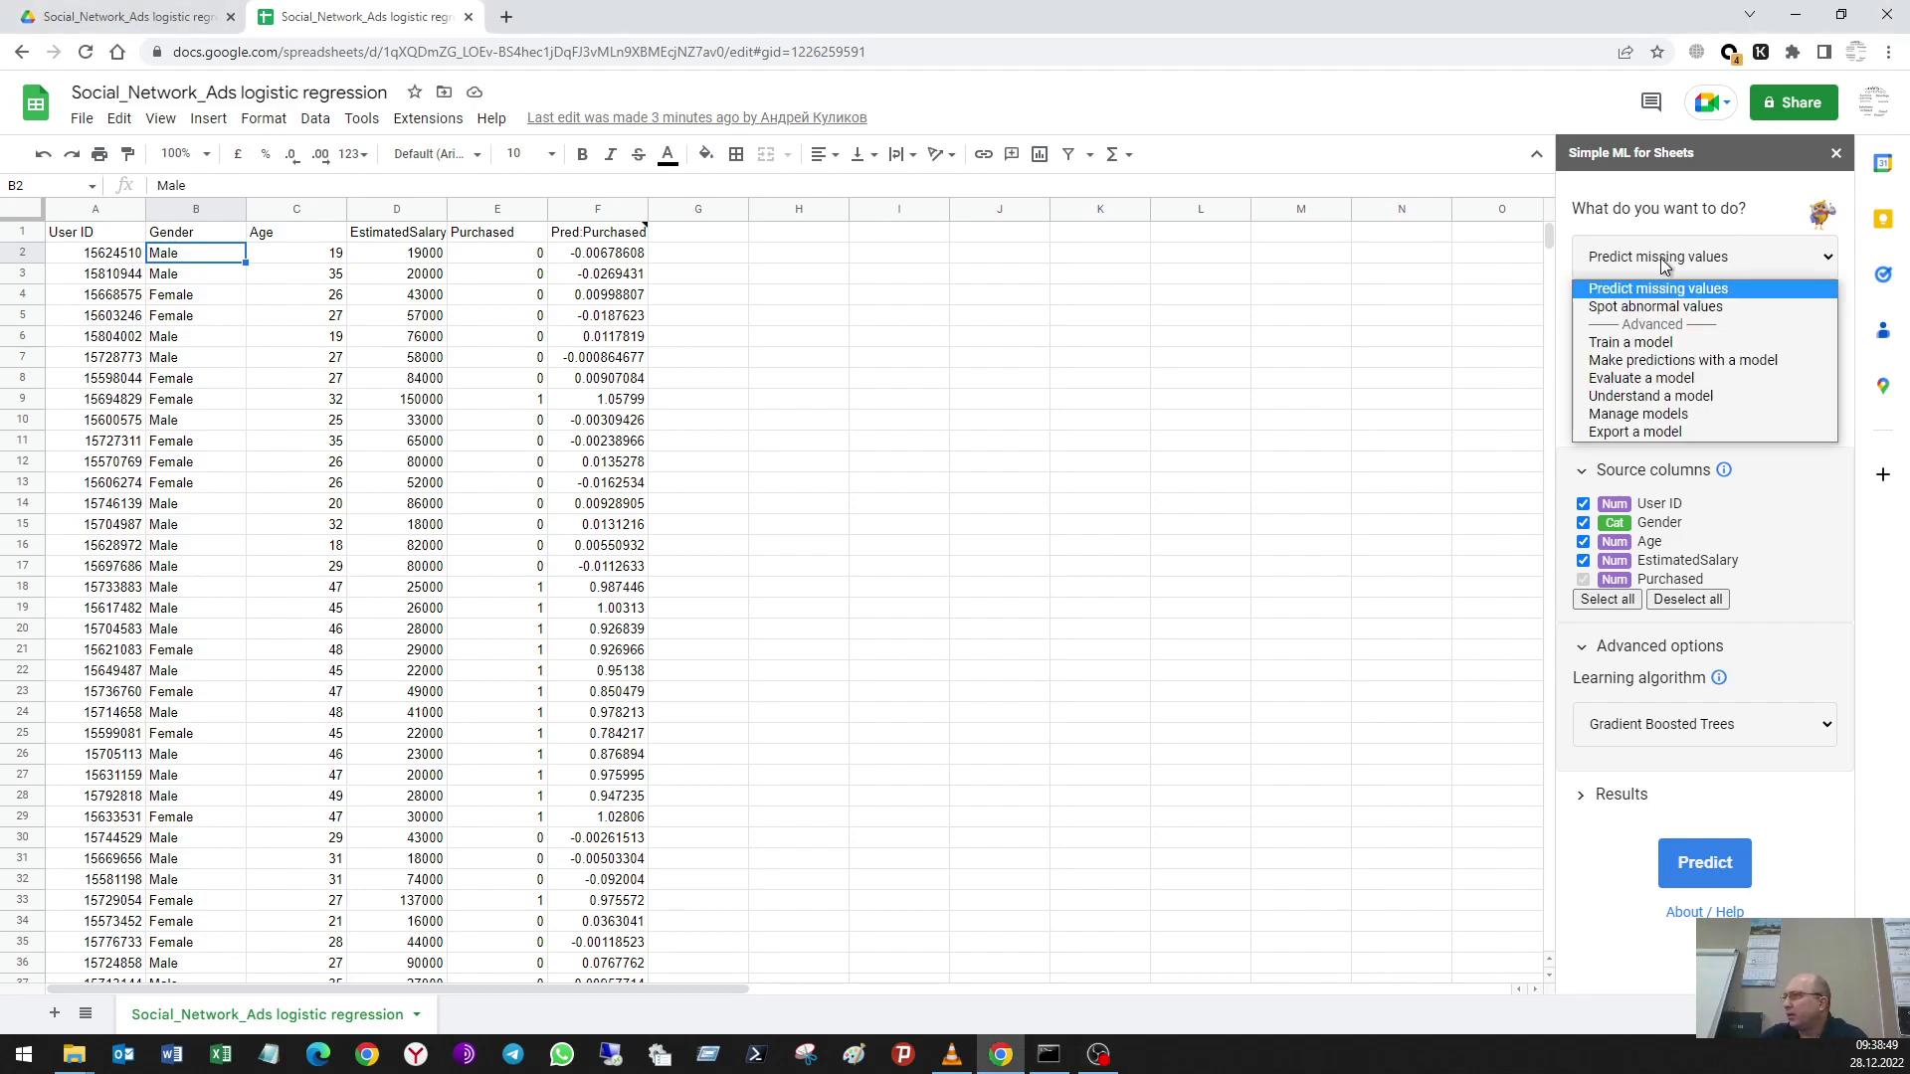
left_click(1676, 396)
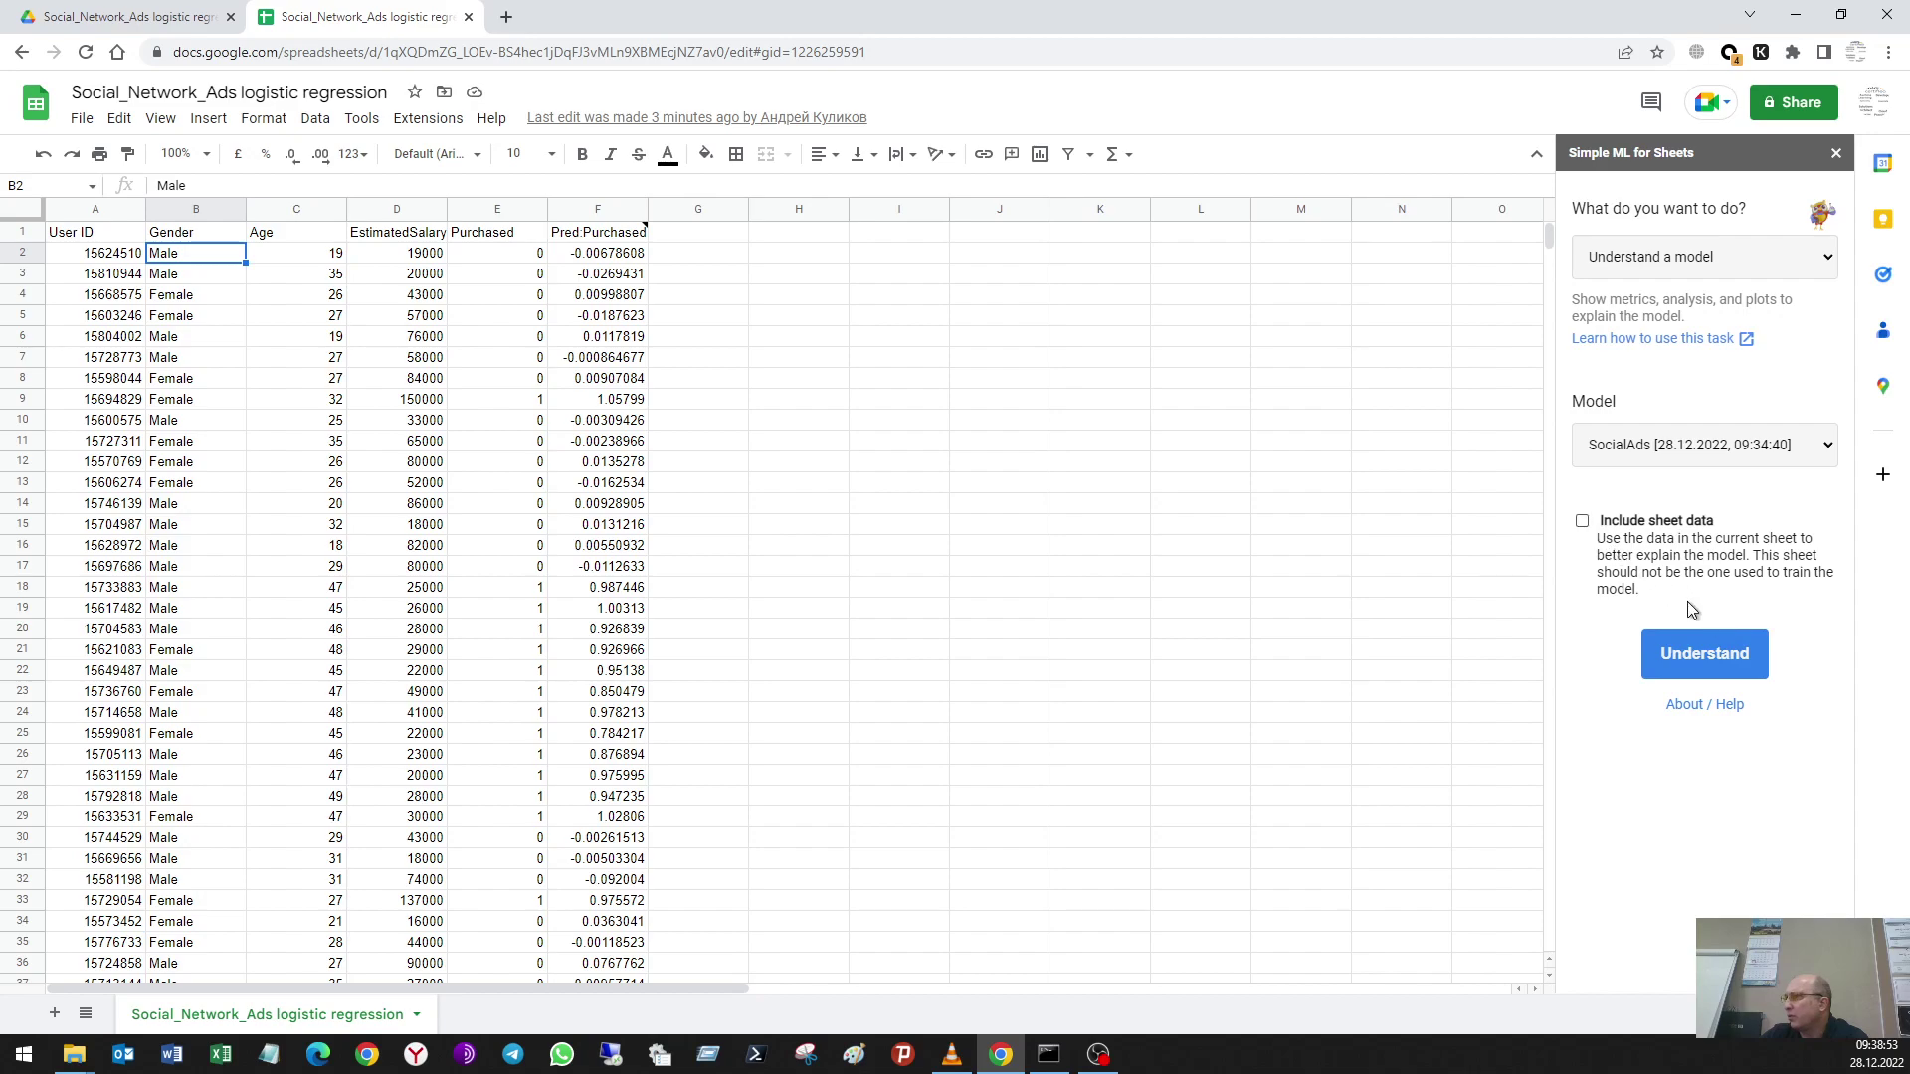
left_click(1582, 524)
left_click(1708, 656)
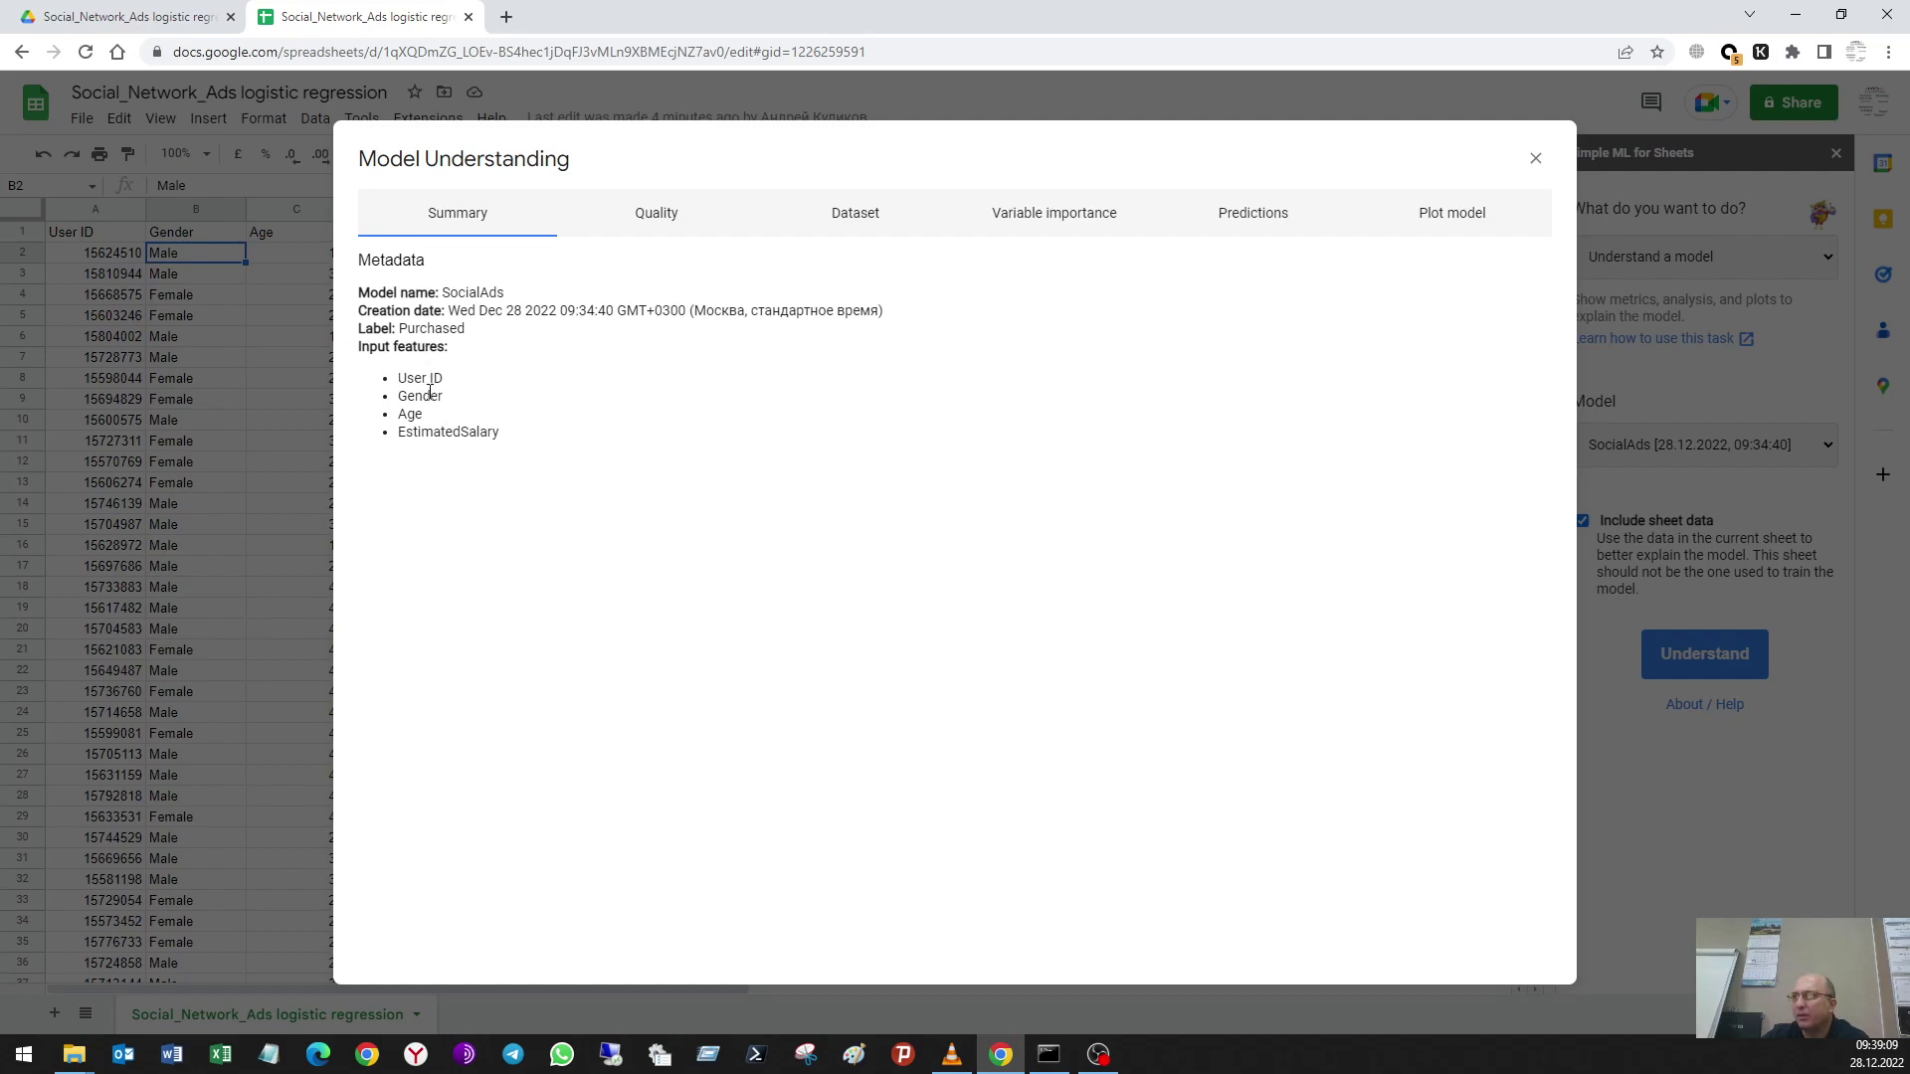
Step: Review the report's Quality, Dataset, Variable importance and Predictions sections, then close the report
left_click(674, 222)
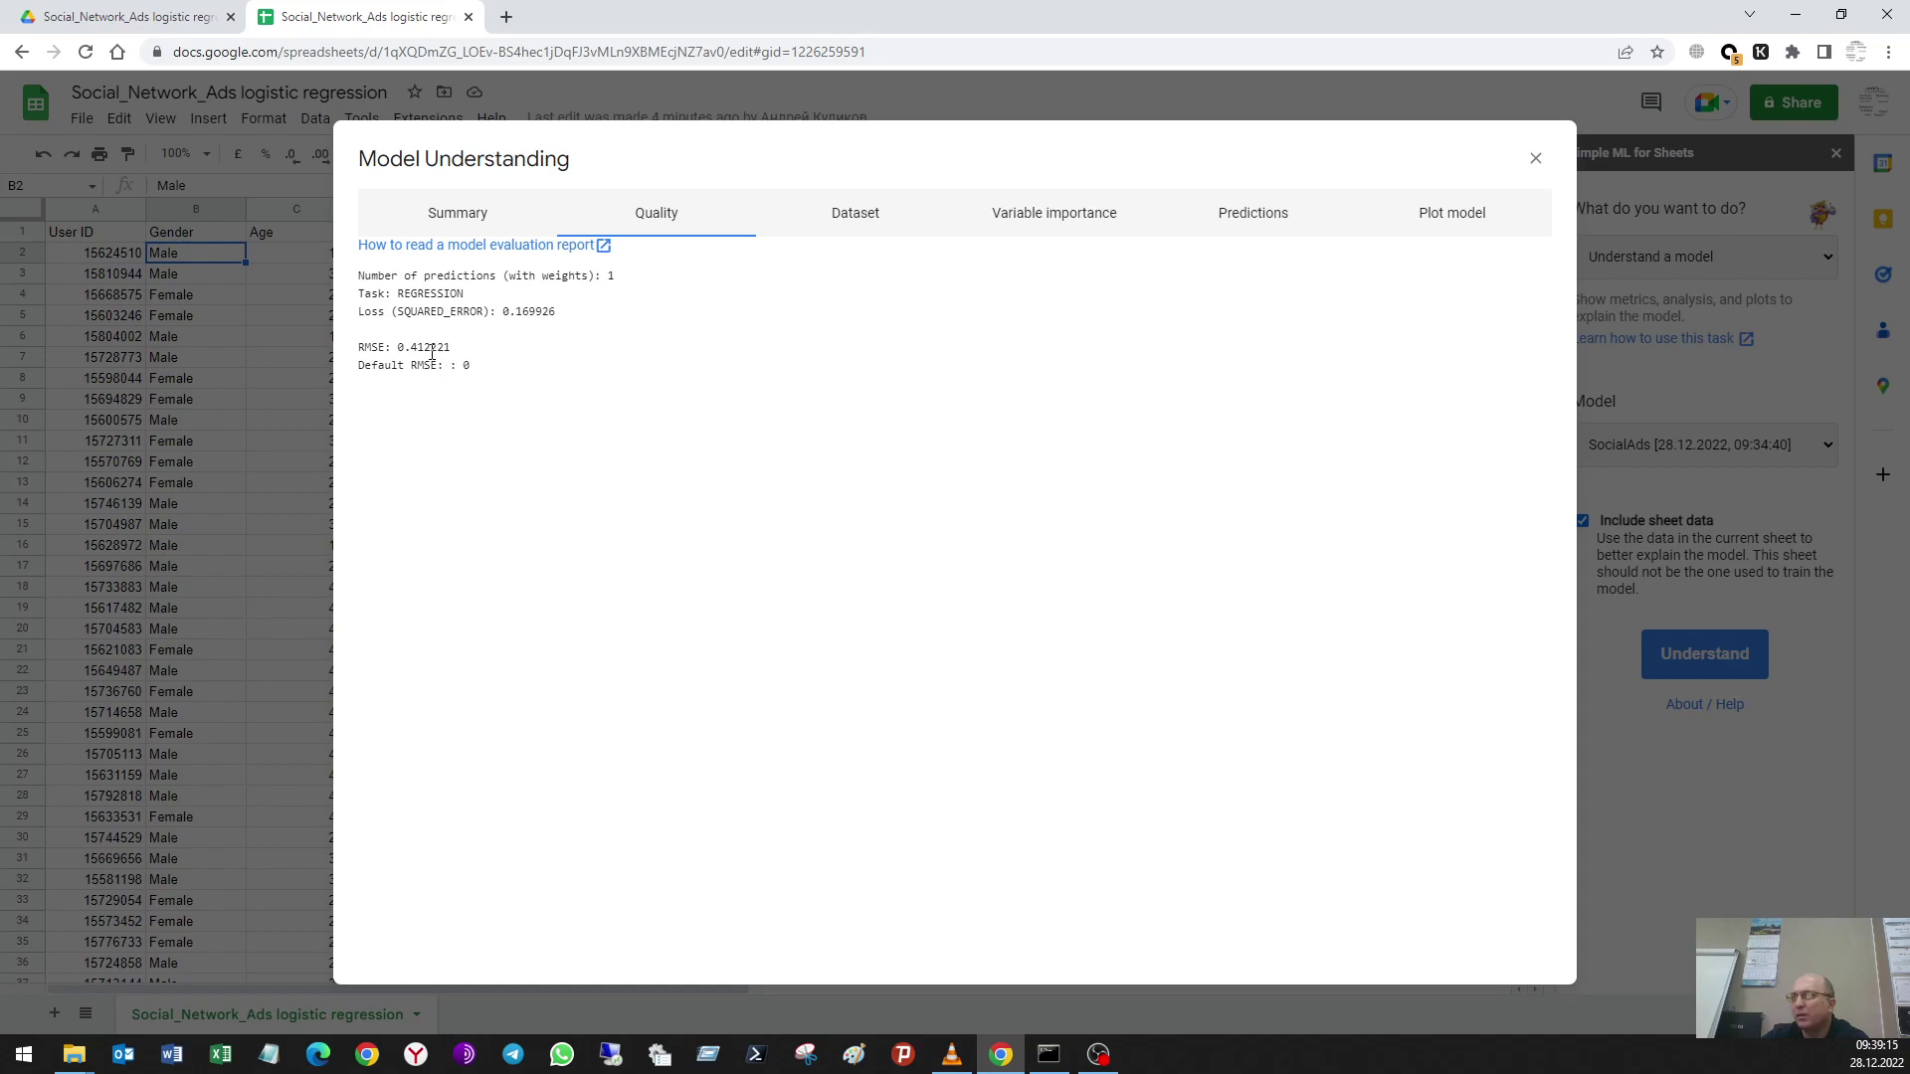
left_click(847, 233)
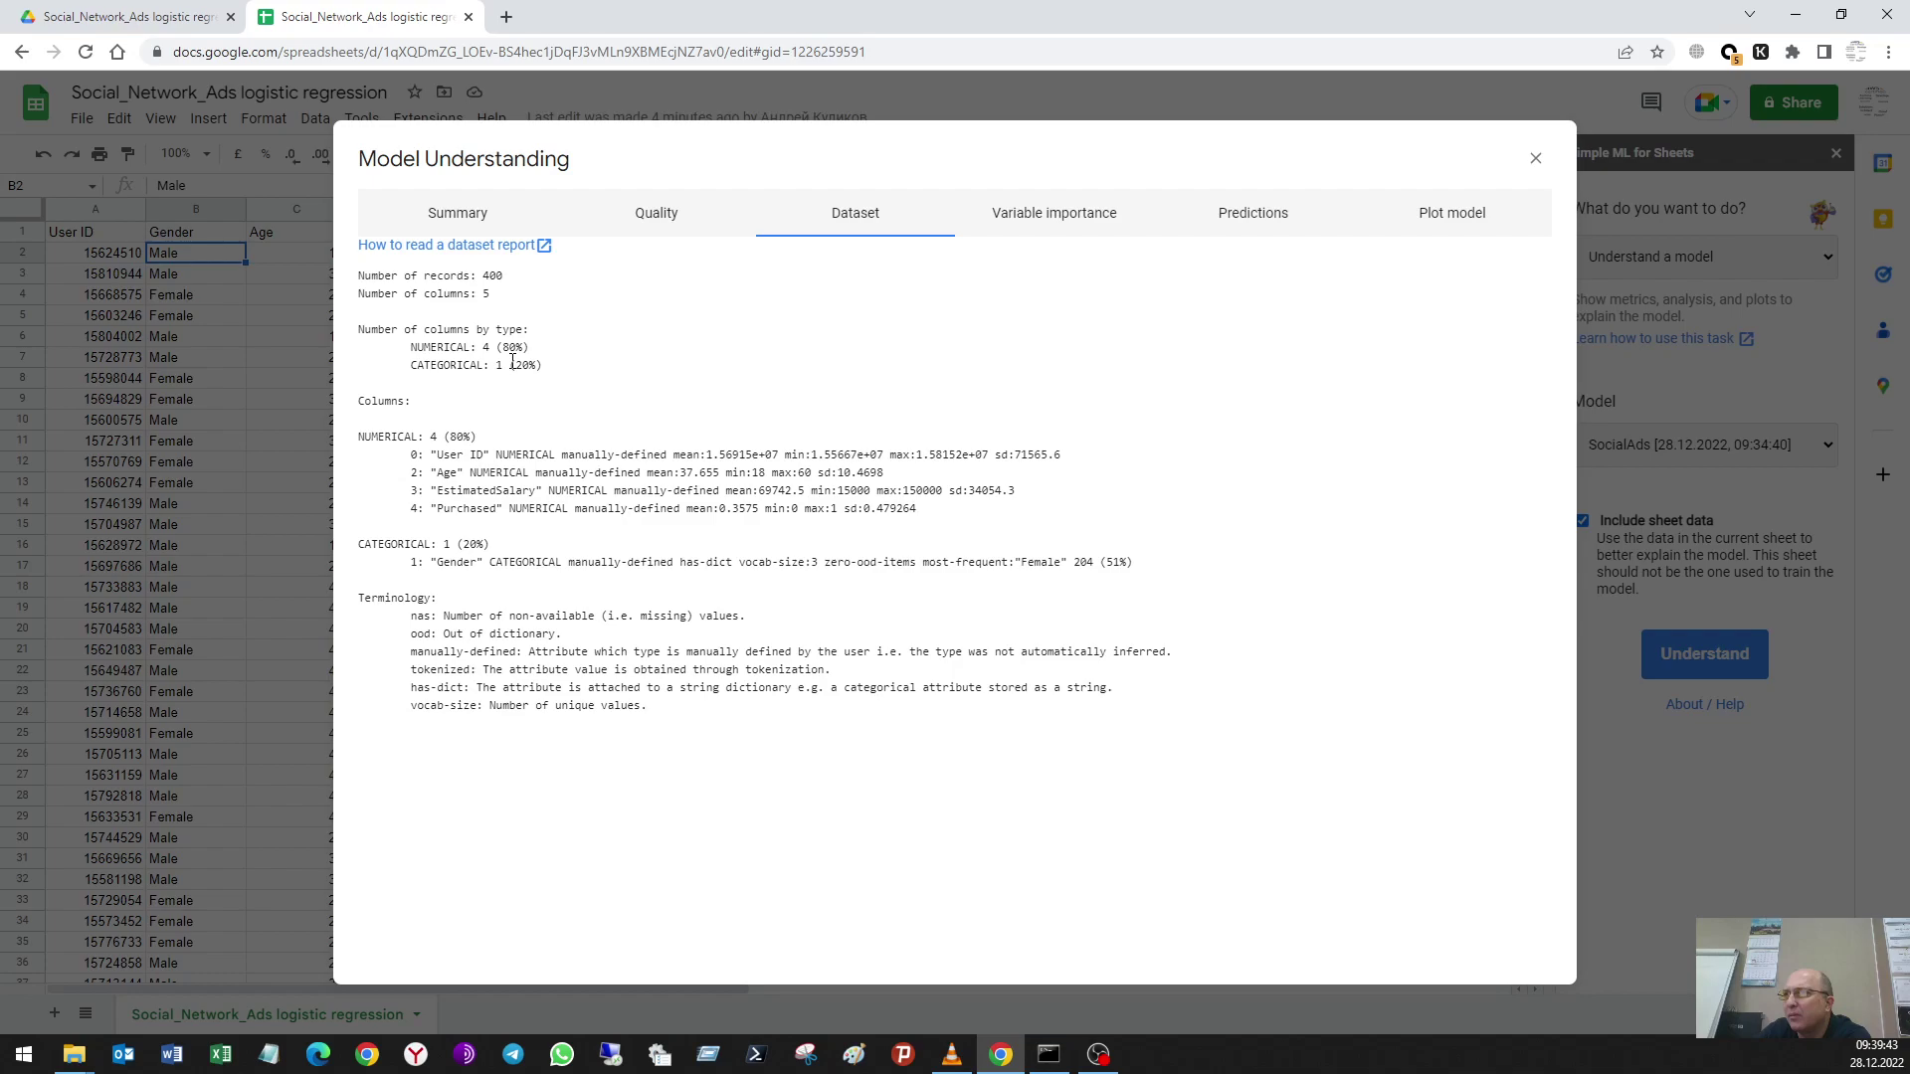
left_click(1075, 221)
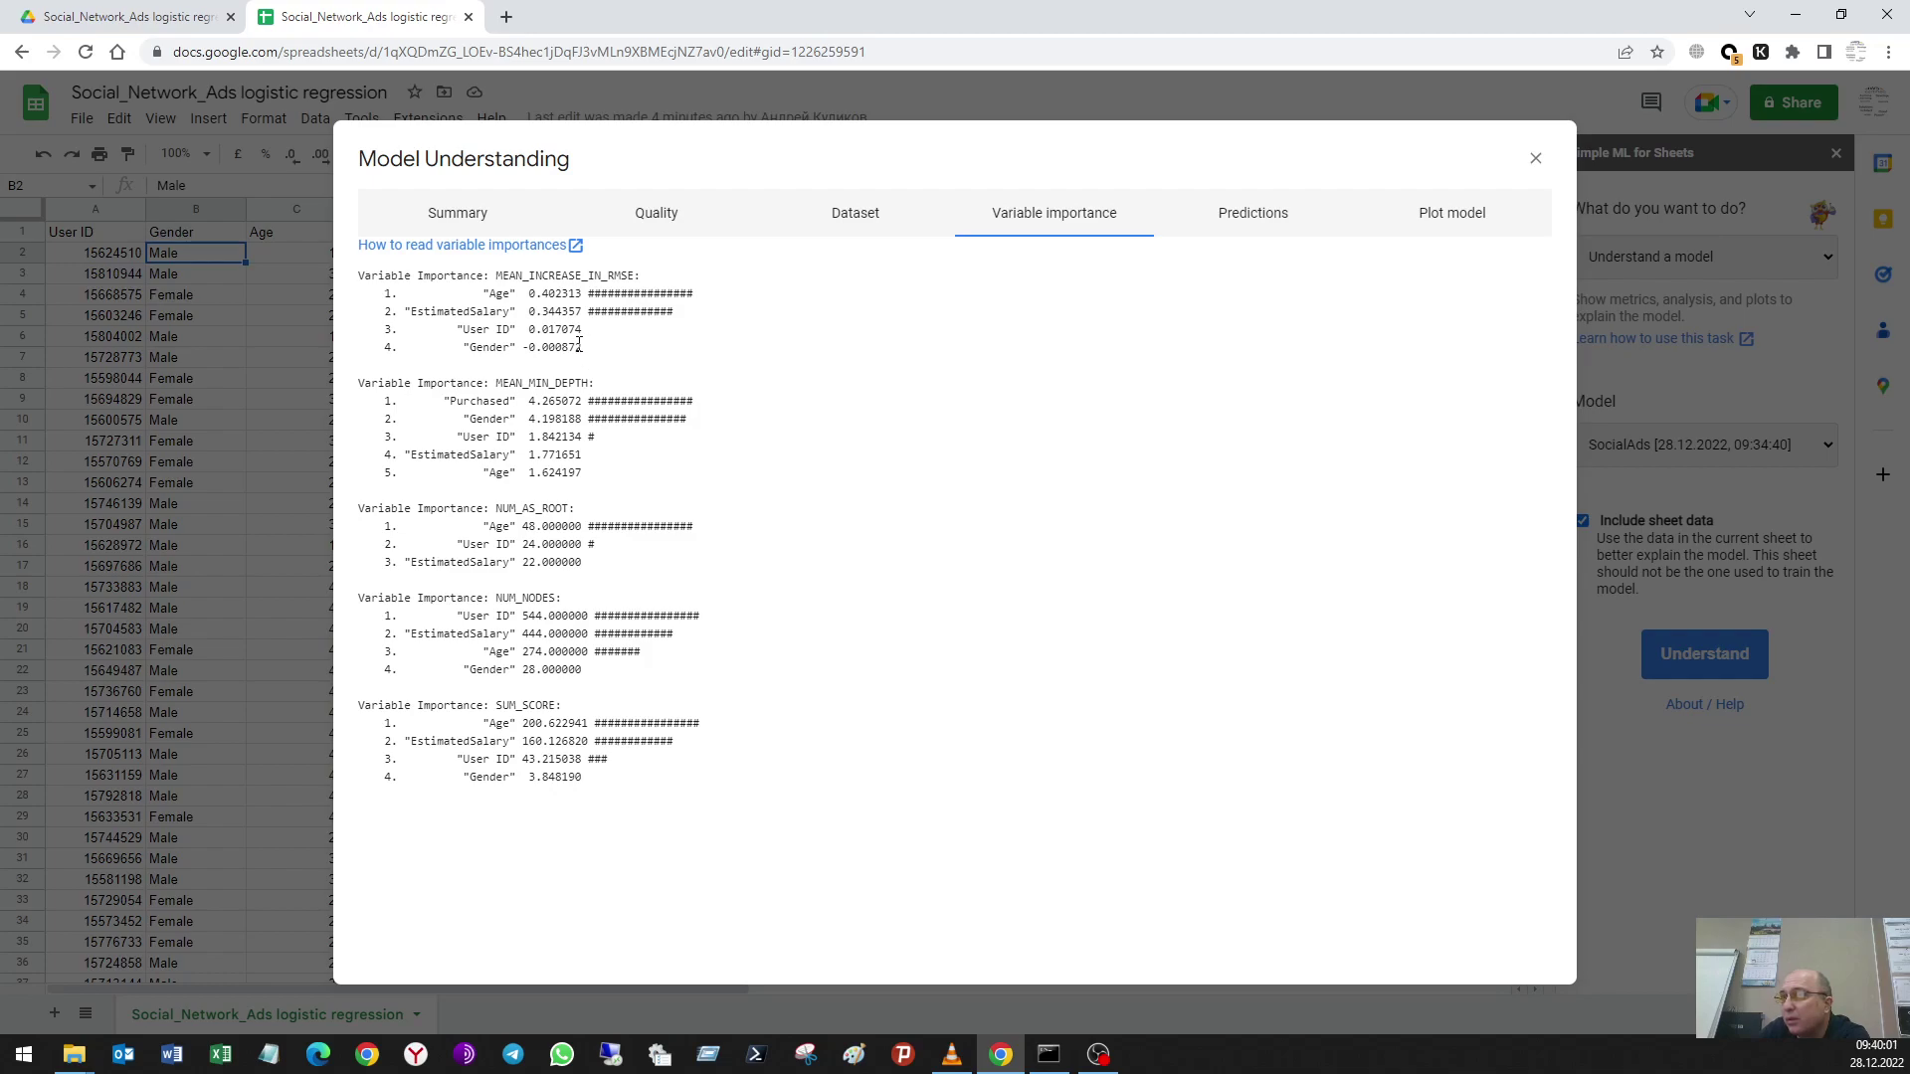
left_click(1286, 229)
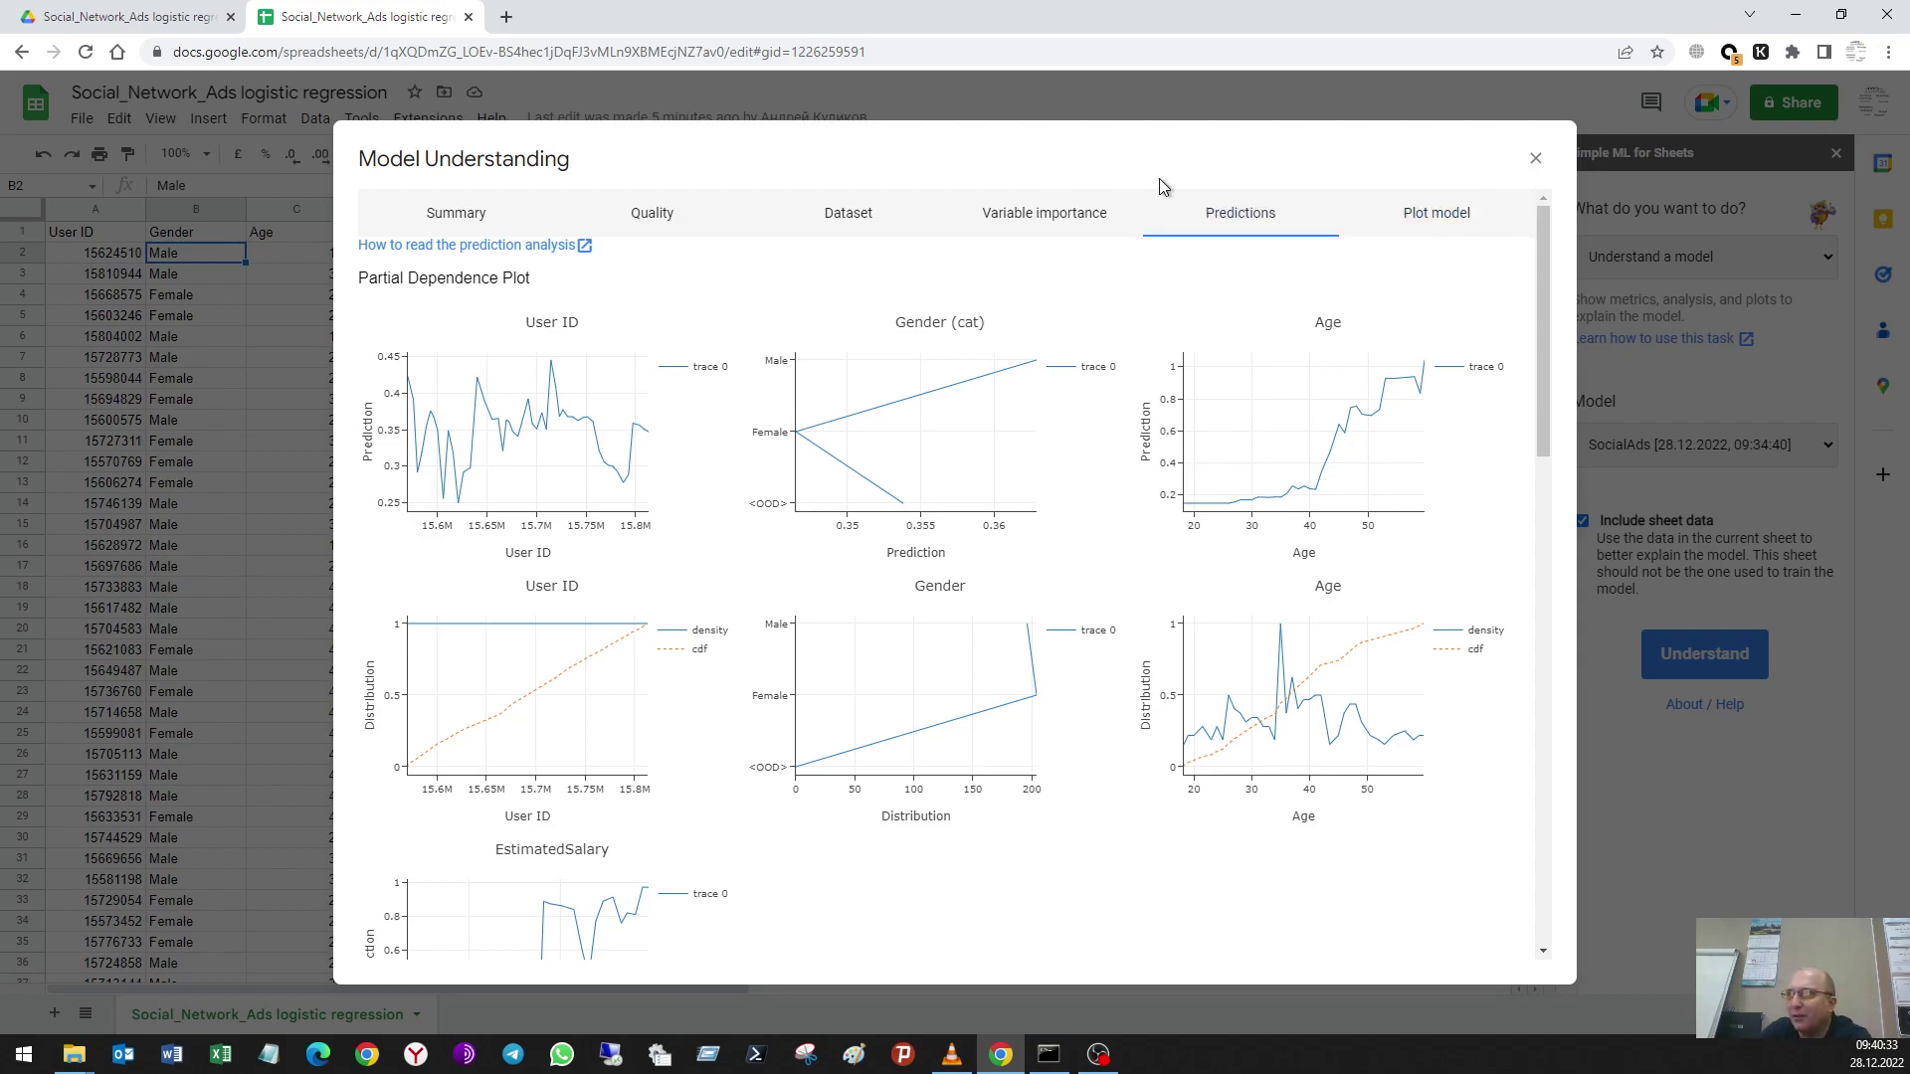
left_click(1536, 161)
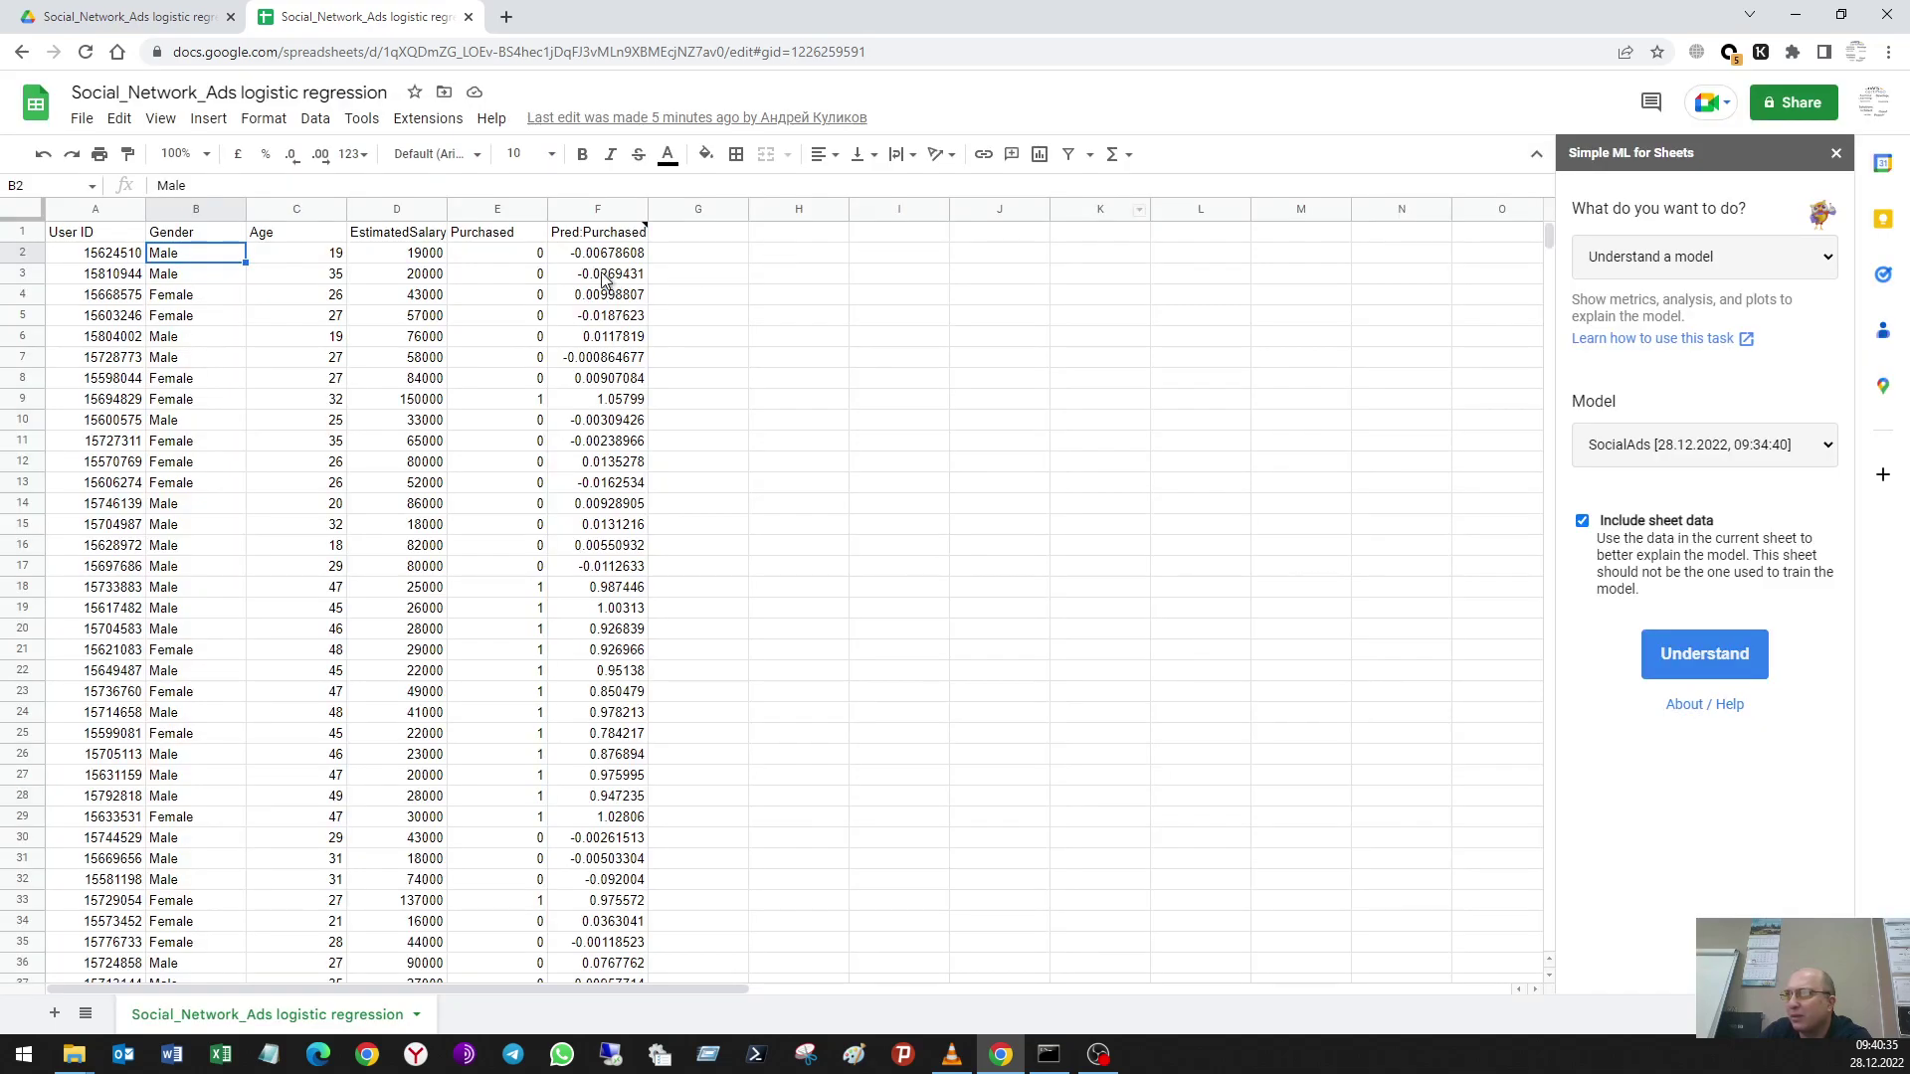
left_click(1620, 261)
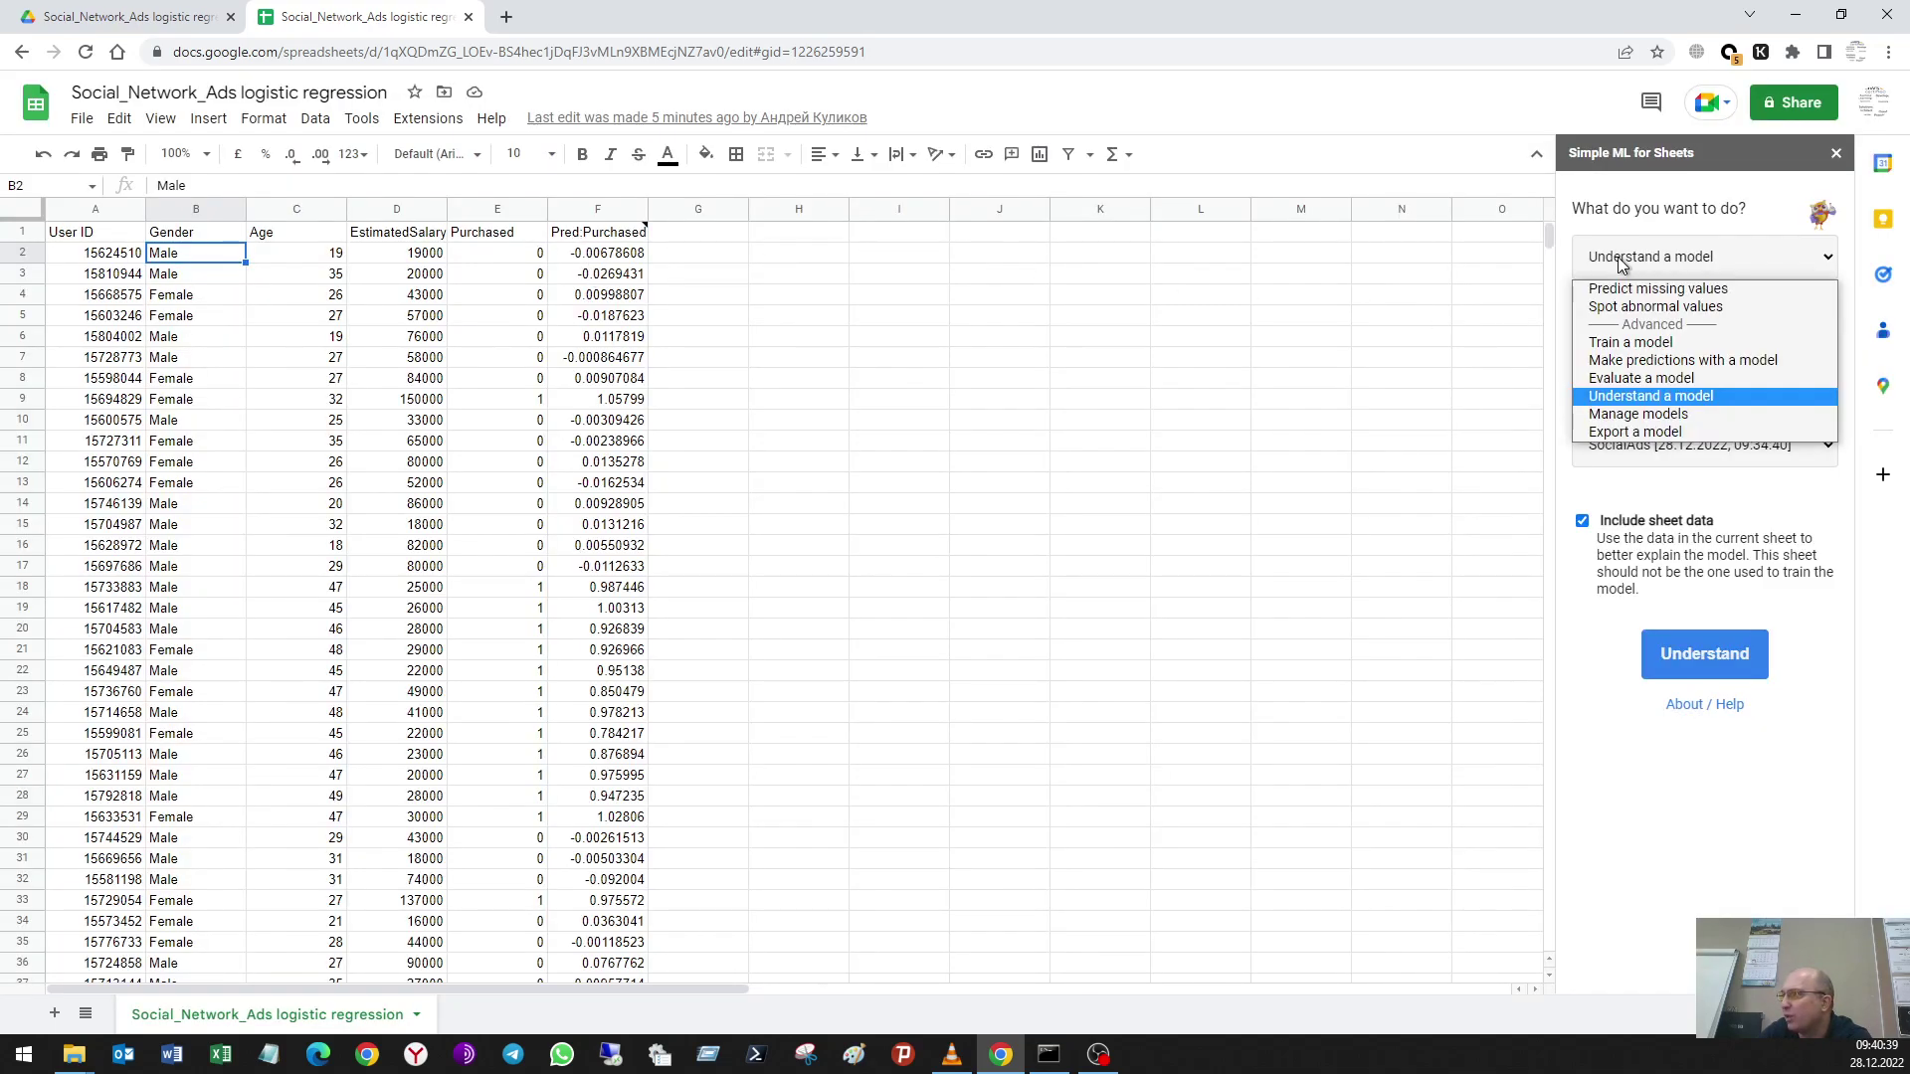
left_click(1628, 416)
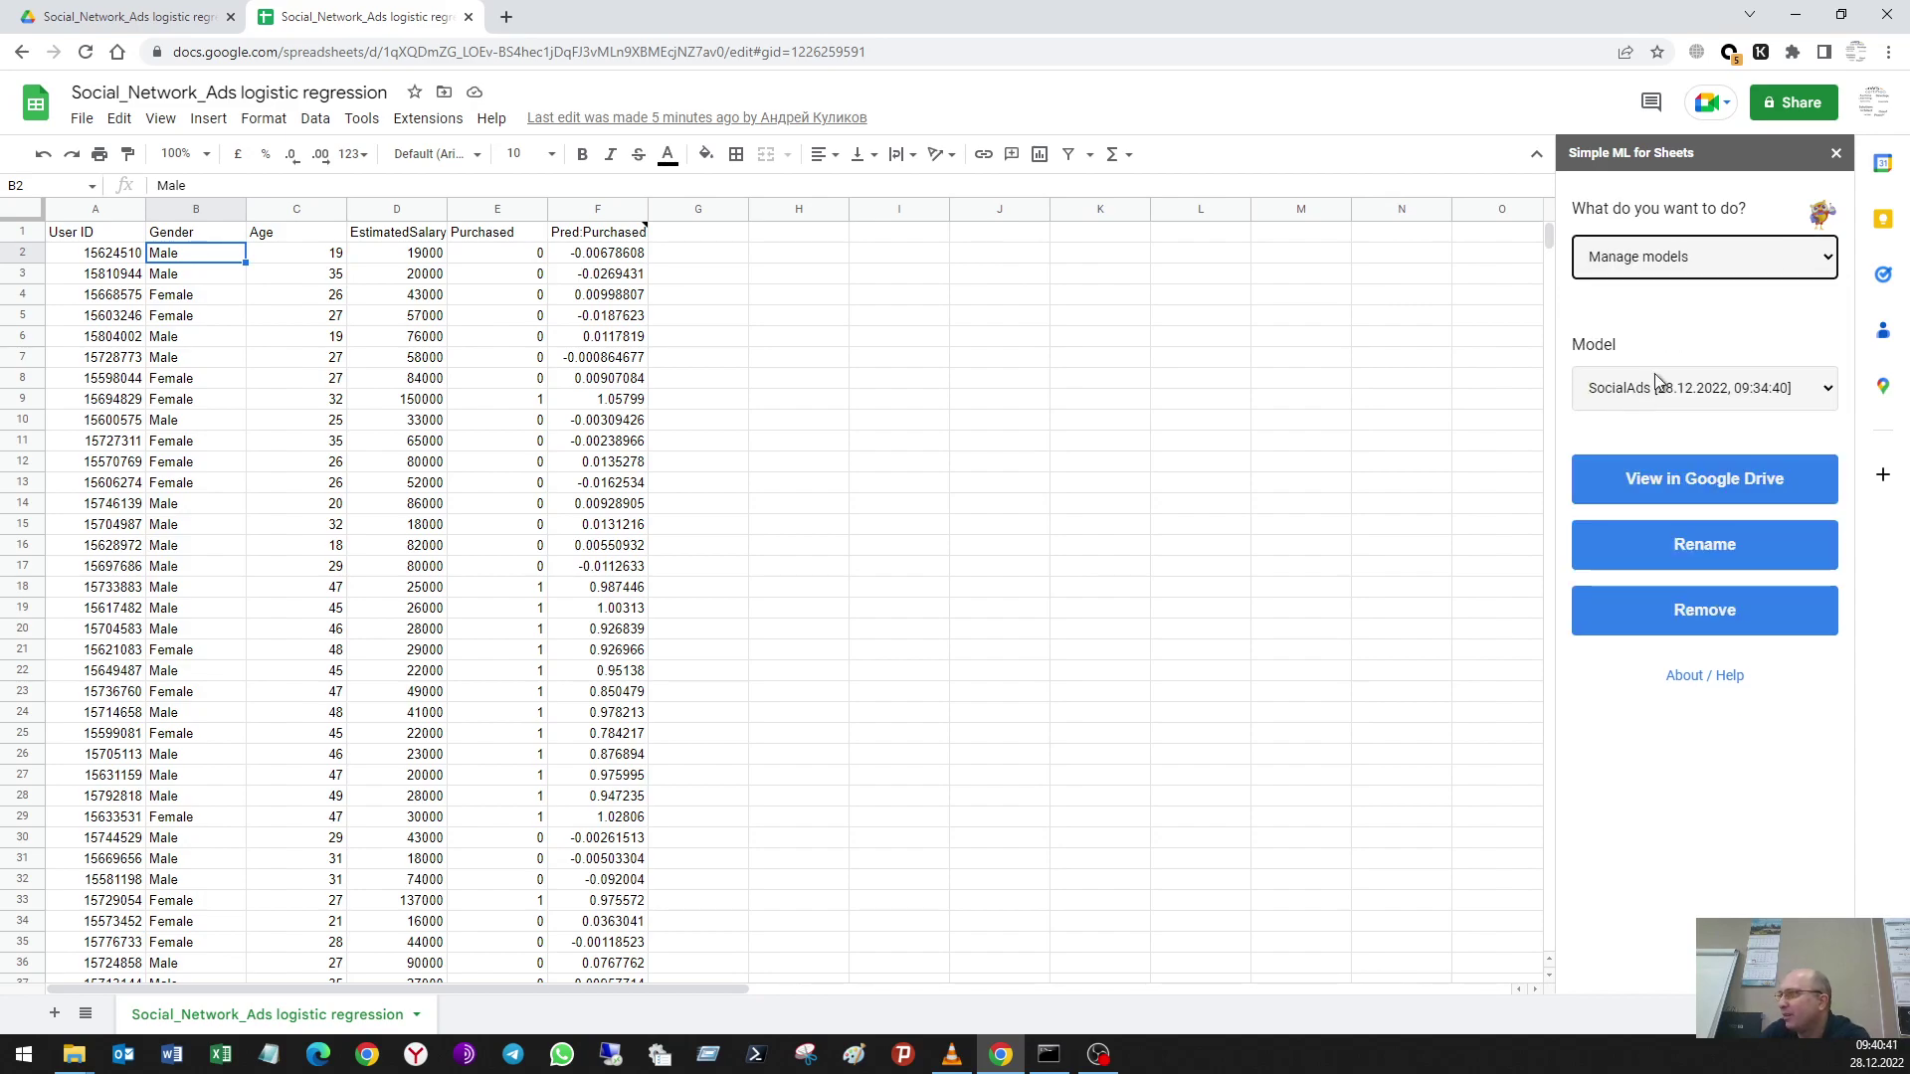
left_click(1690, 267)
left_click(1646, 396)
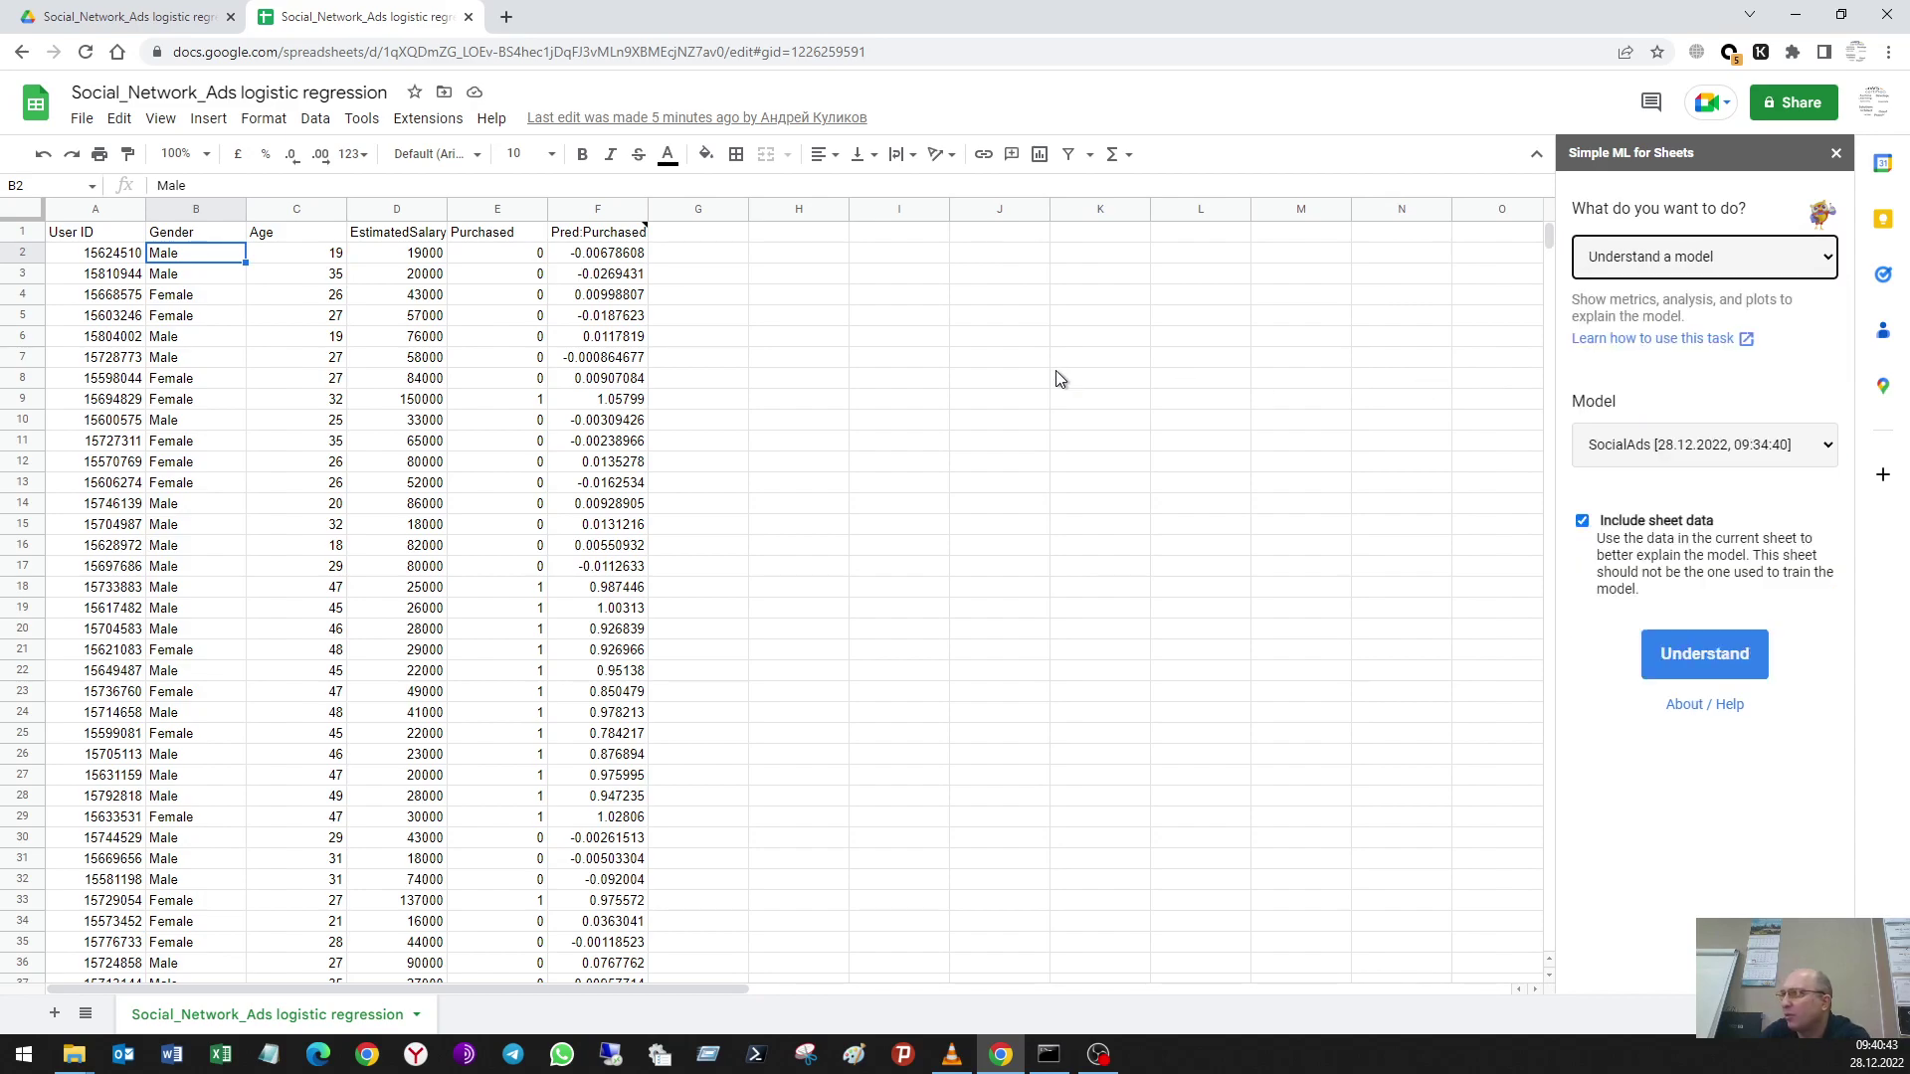
Step: Generate the SocialAds understanding report again and examine the partial dependence and conditional expectation plots for its predictions
left_click(1706, 651)
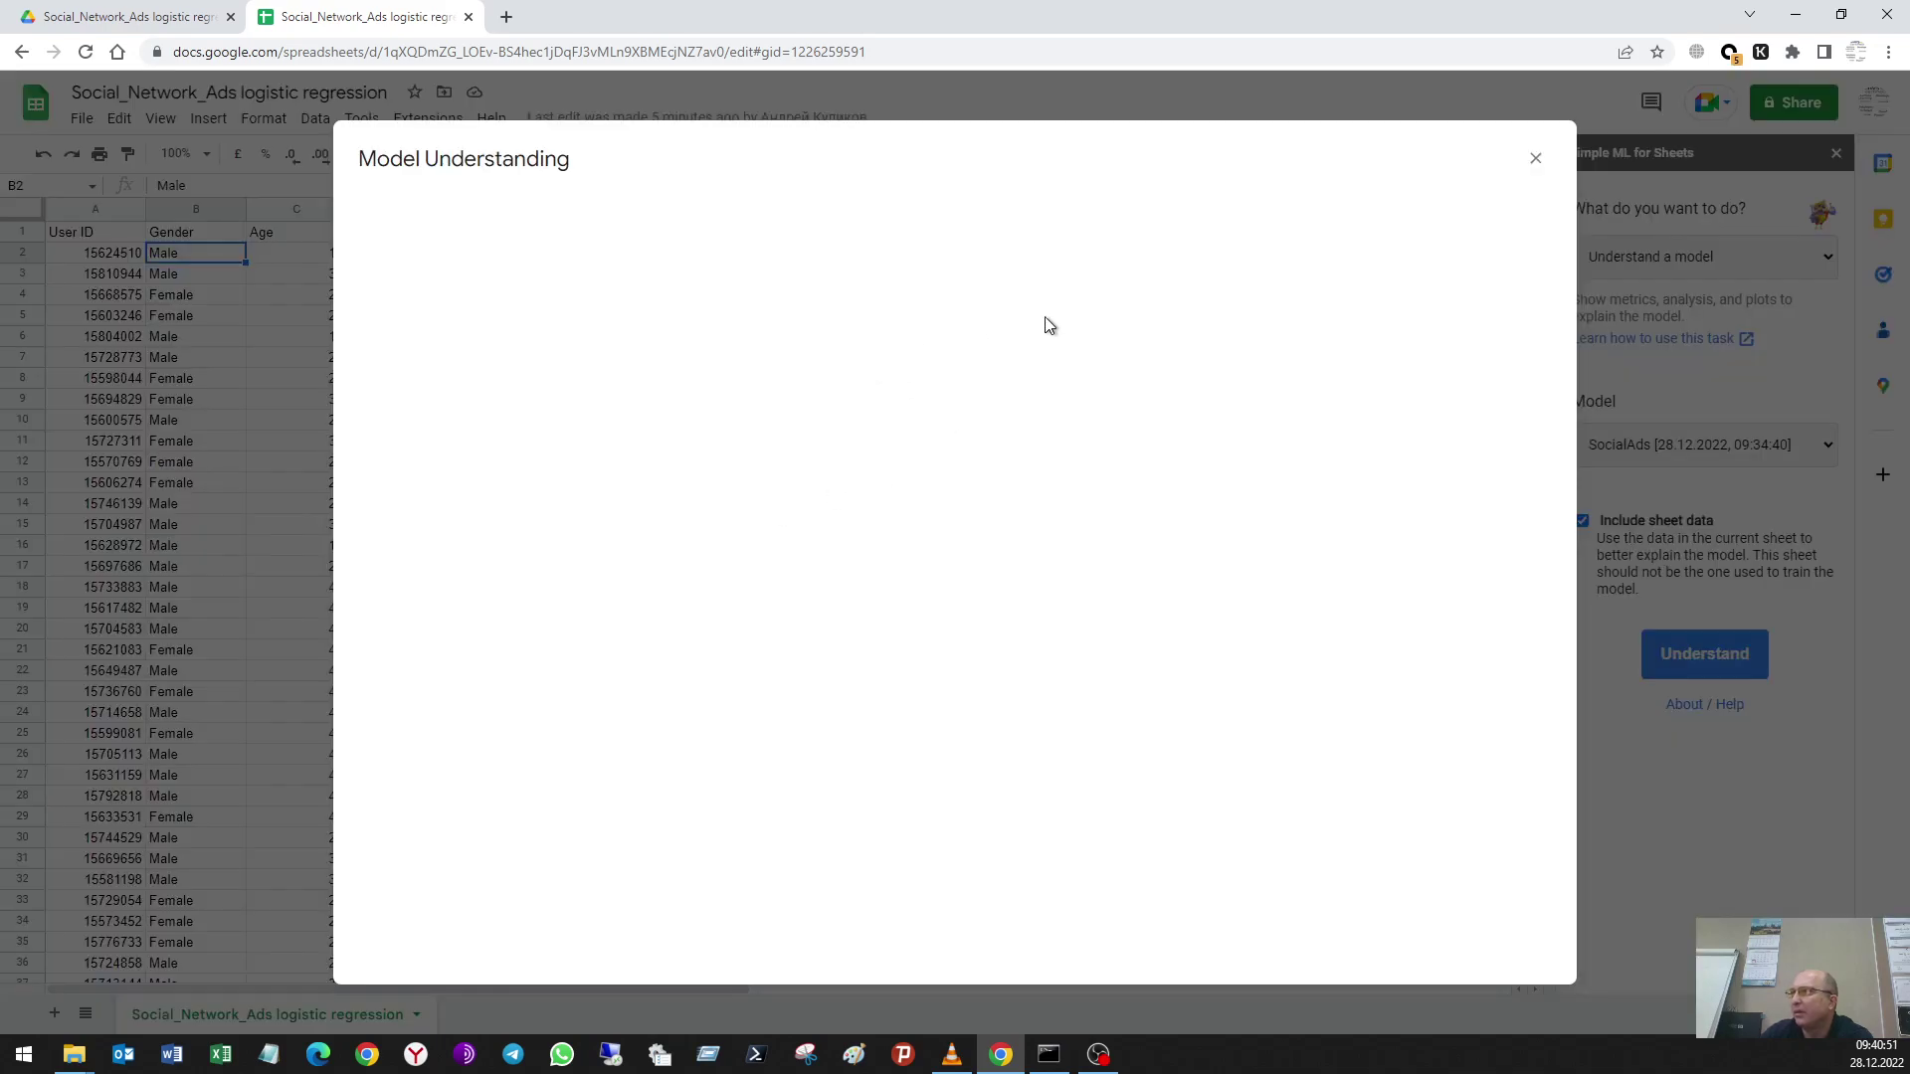
left_click(1279, 230)
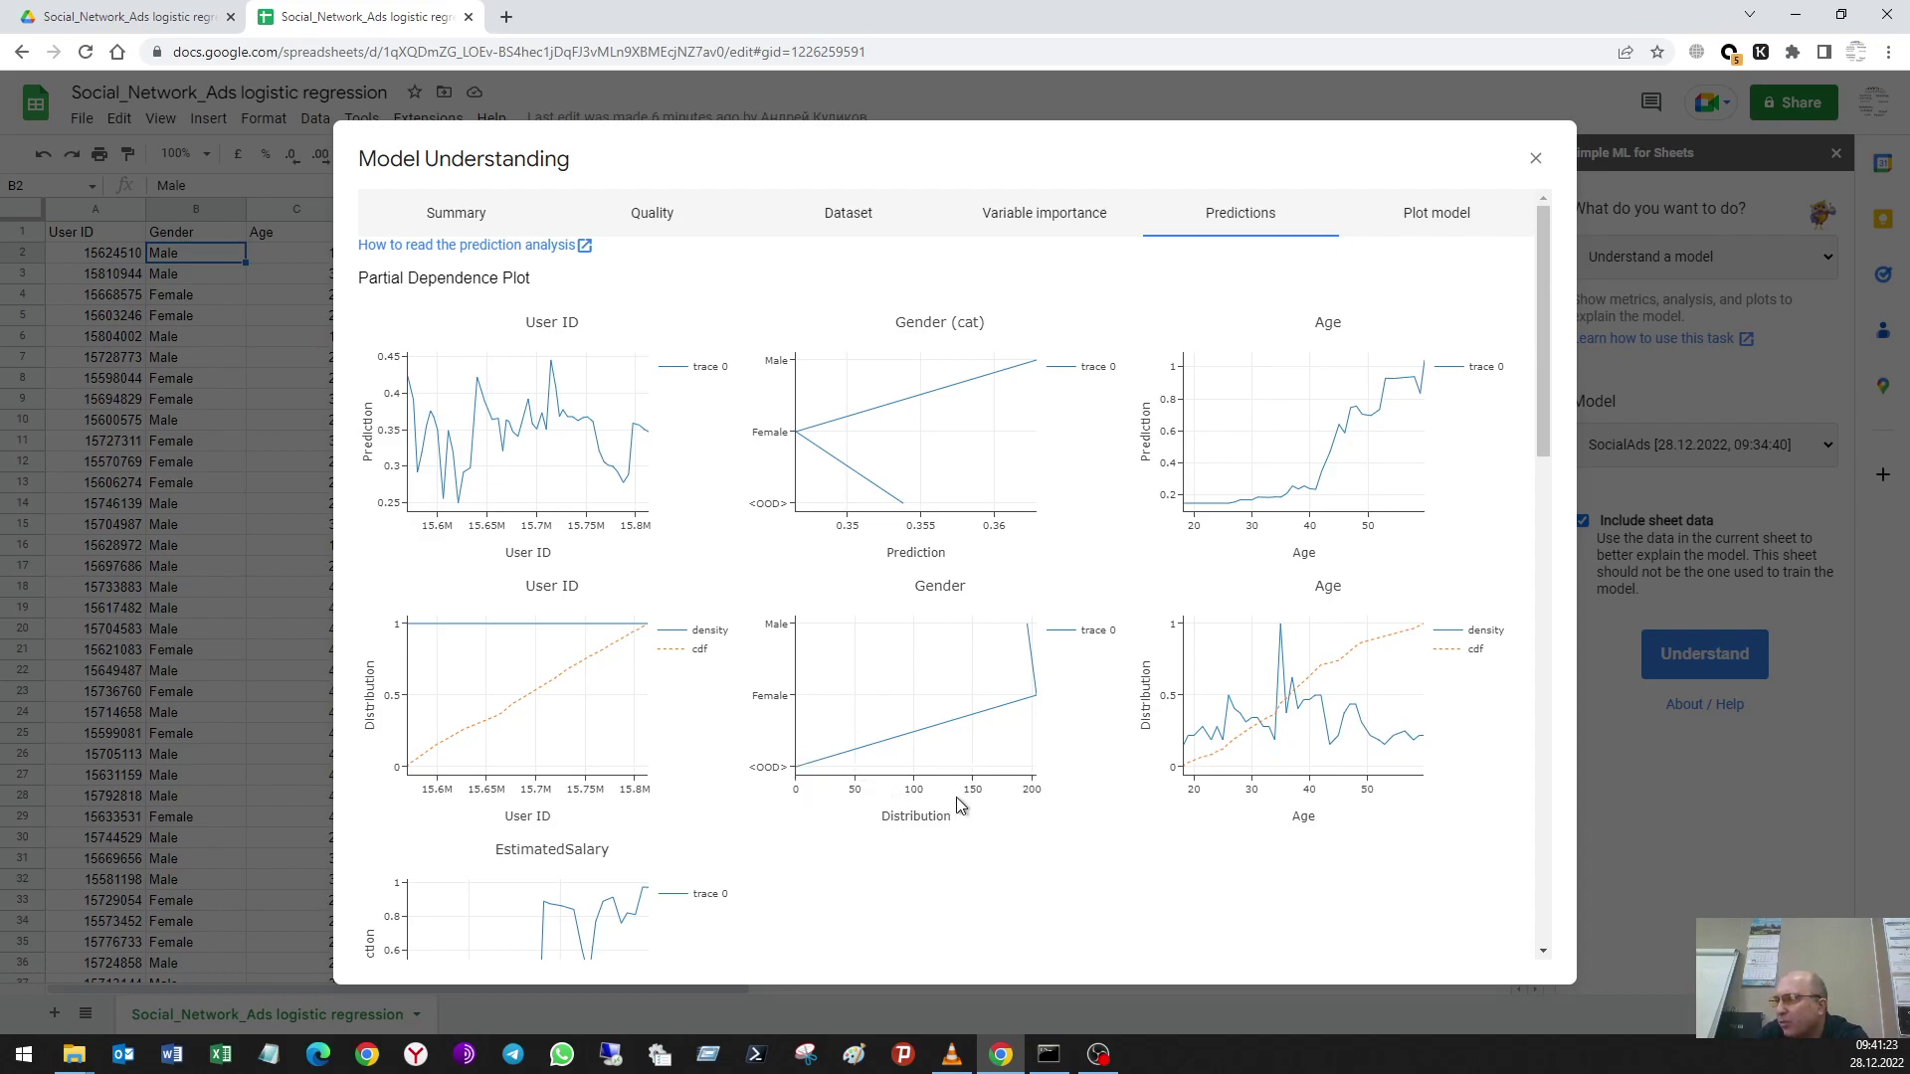
scroll(723, 854, "down", 9)
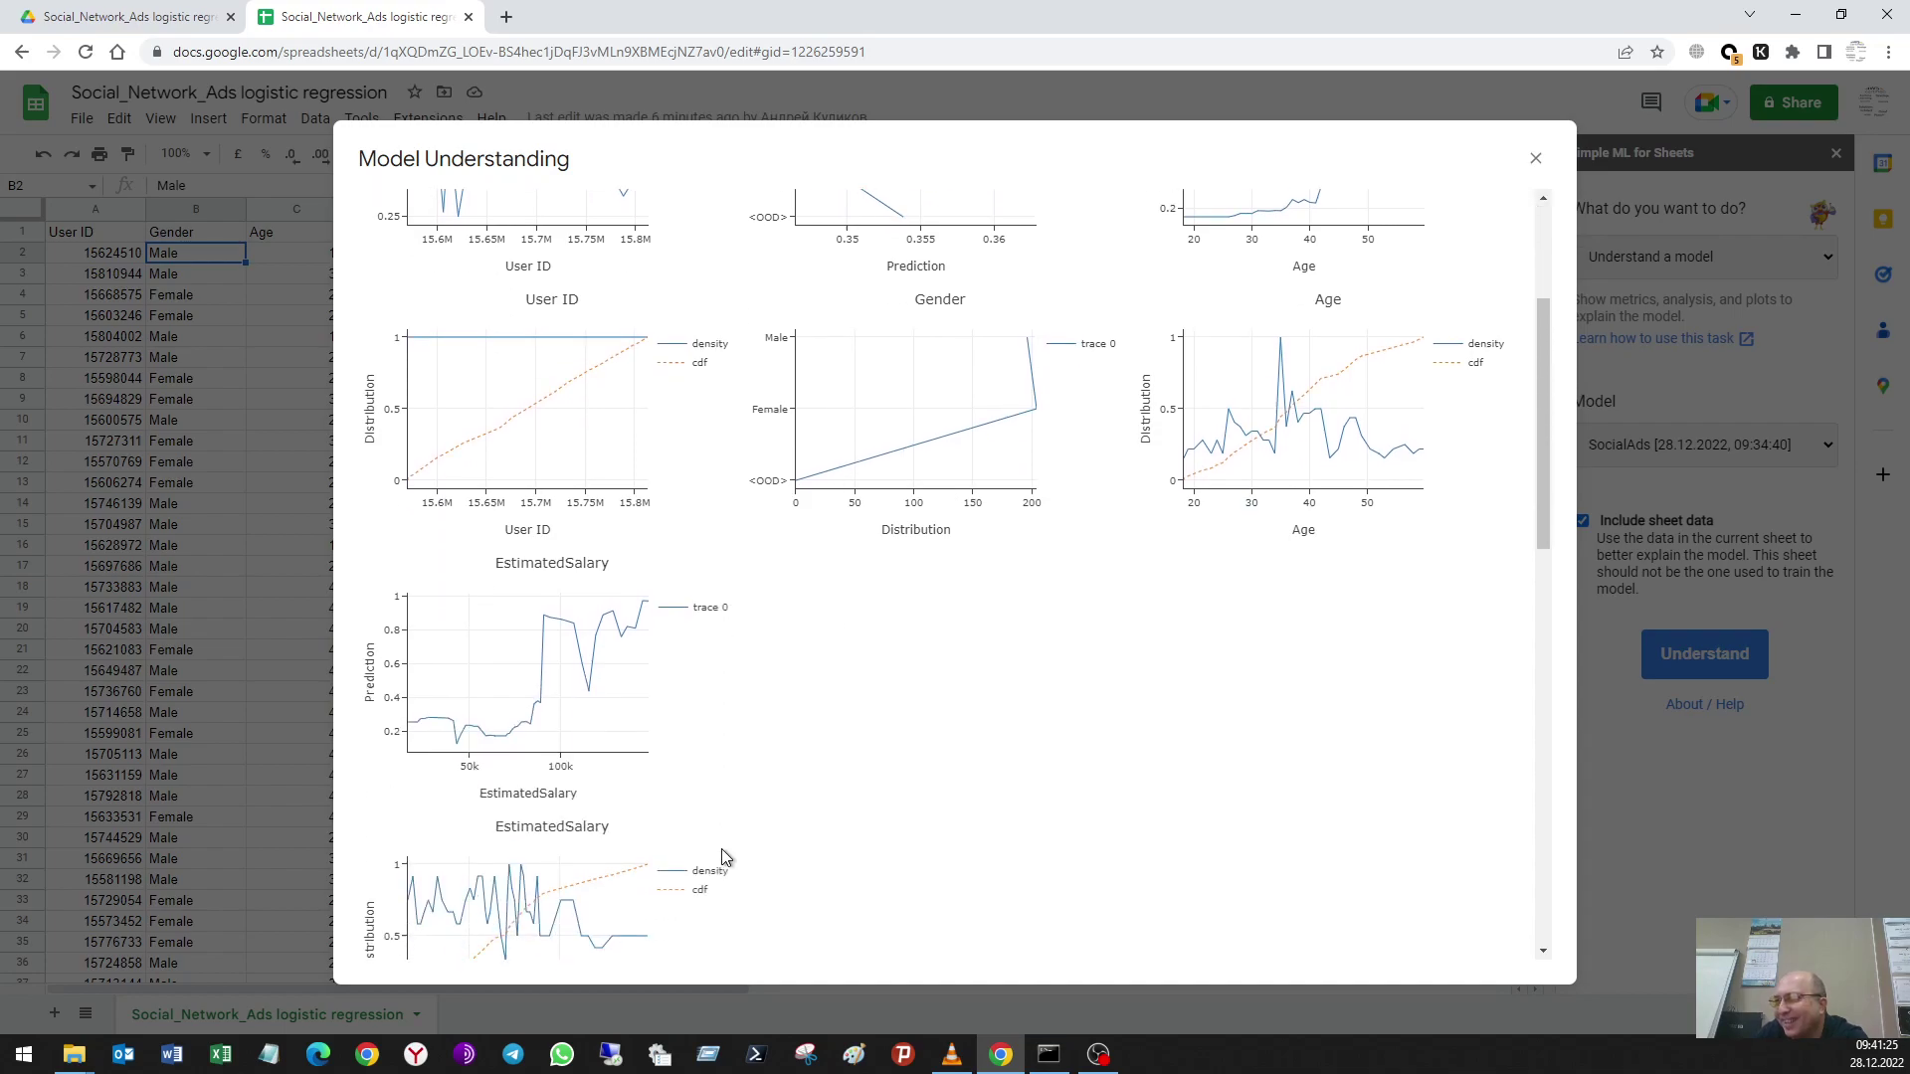
scroll(1060, 610, "down", 1)
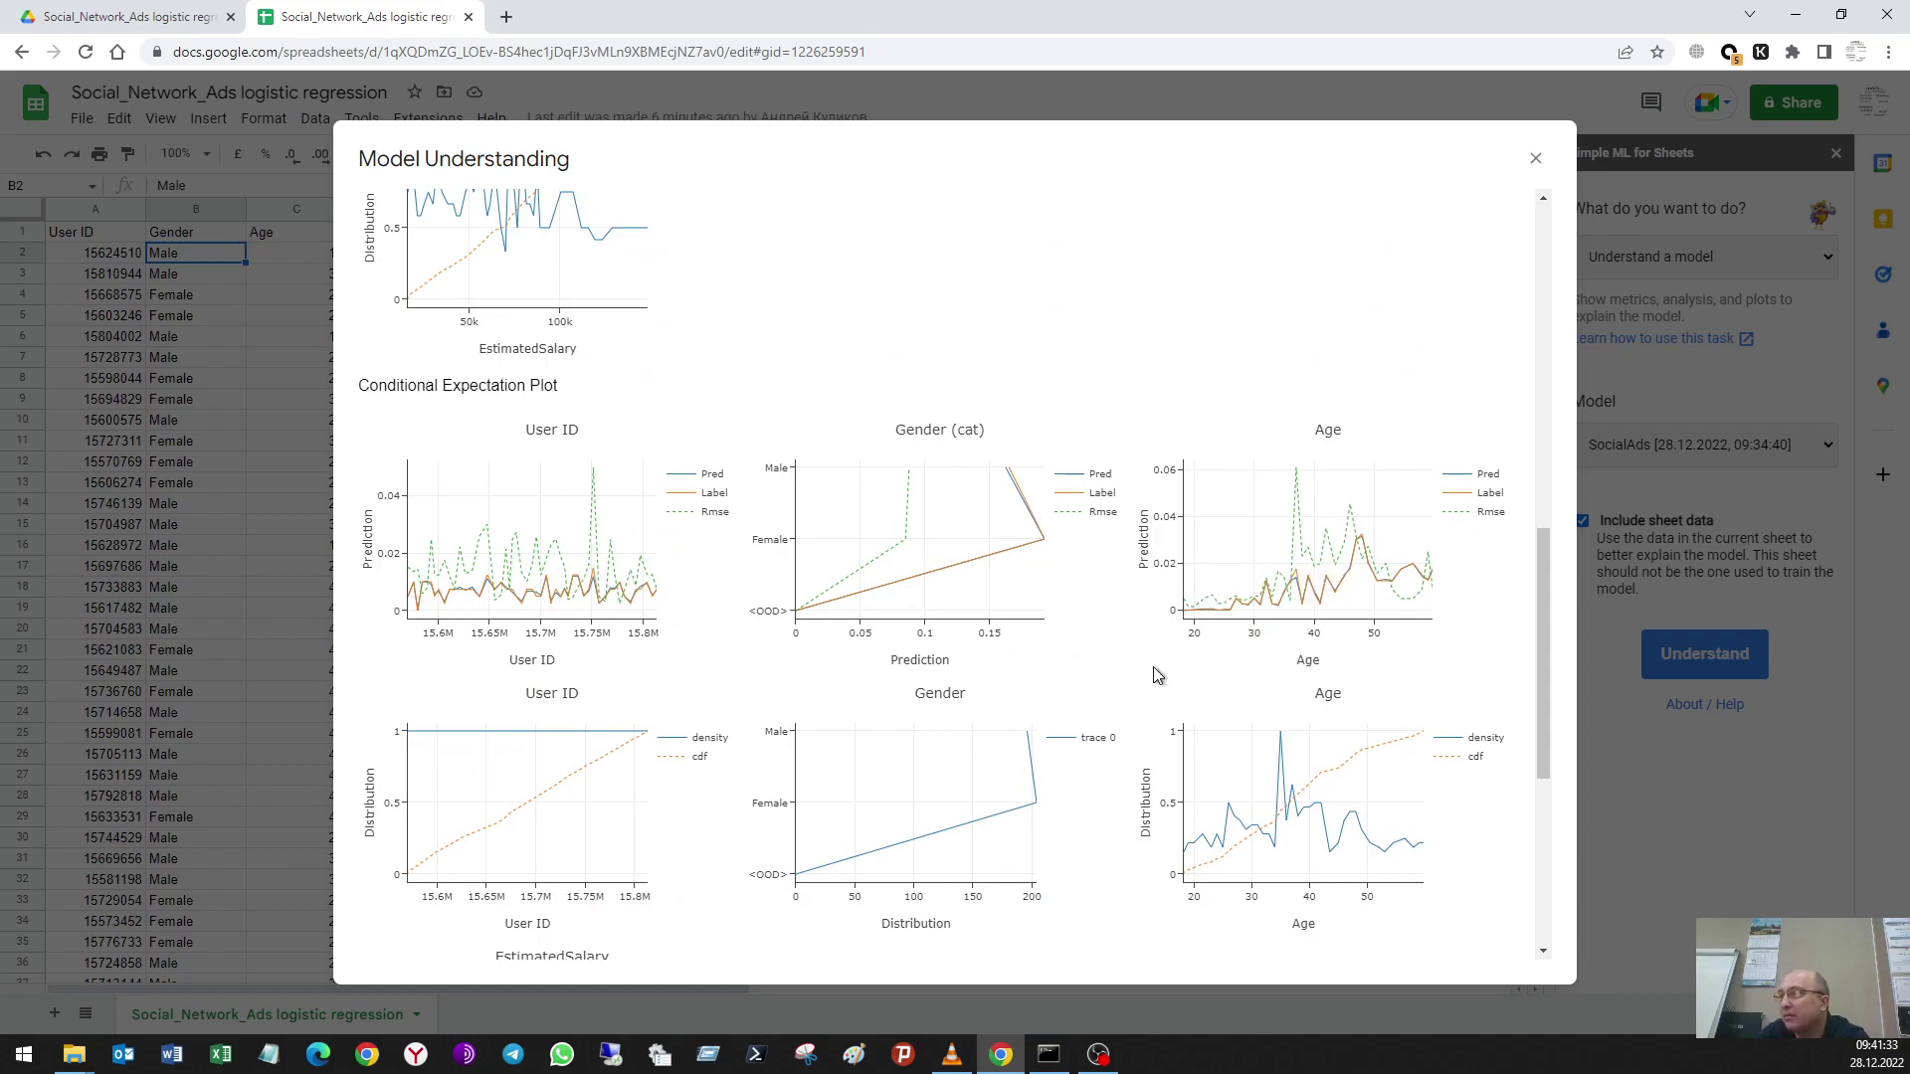
scroll(1157, 676, "down", 1)
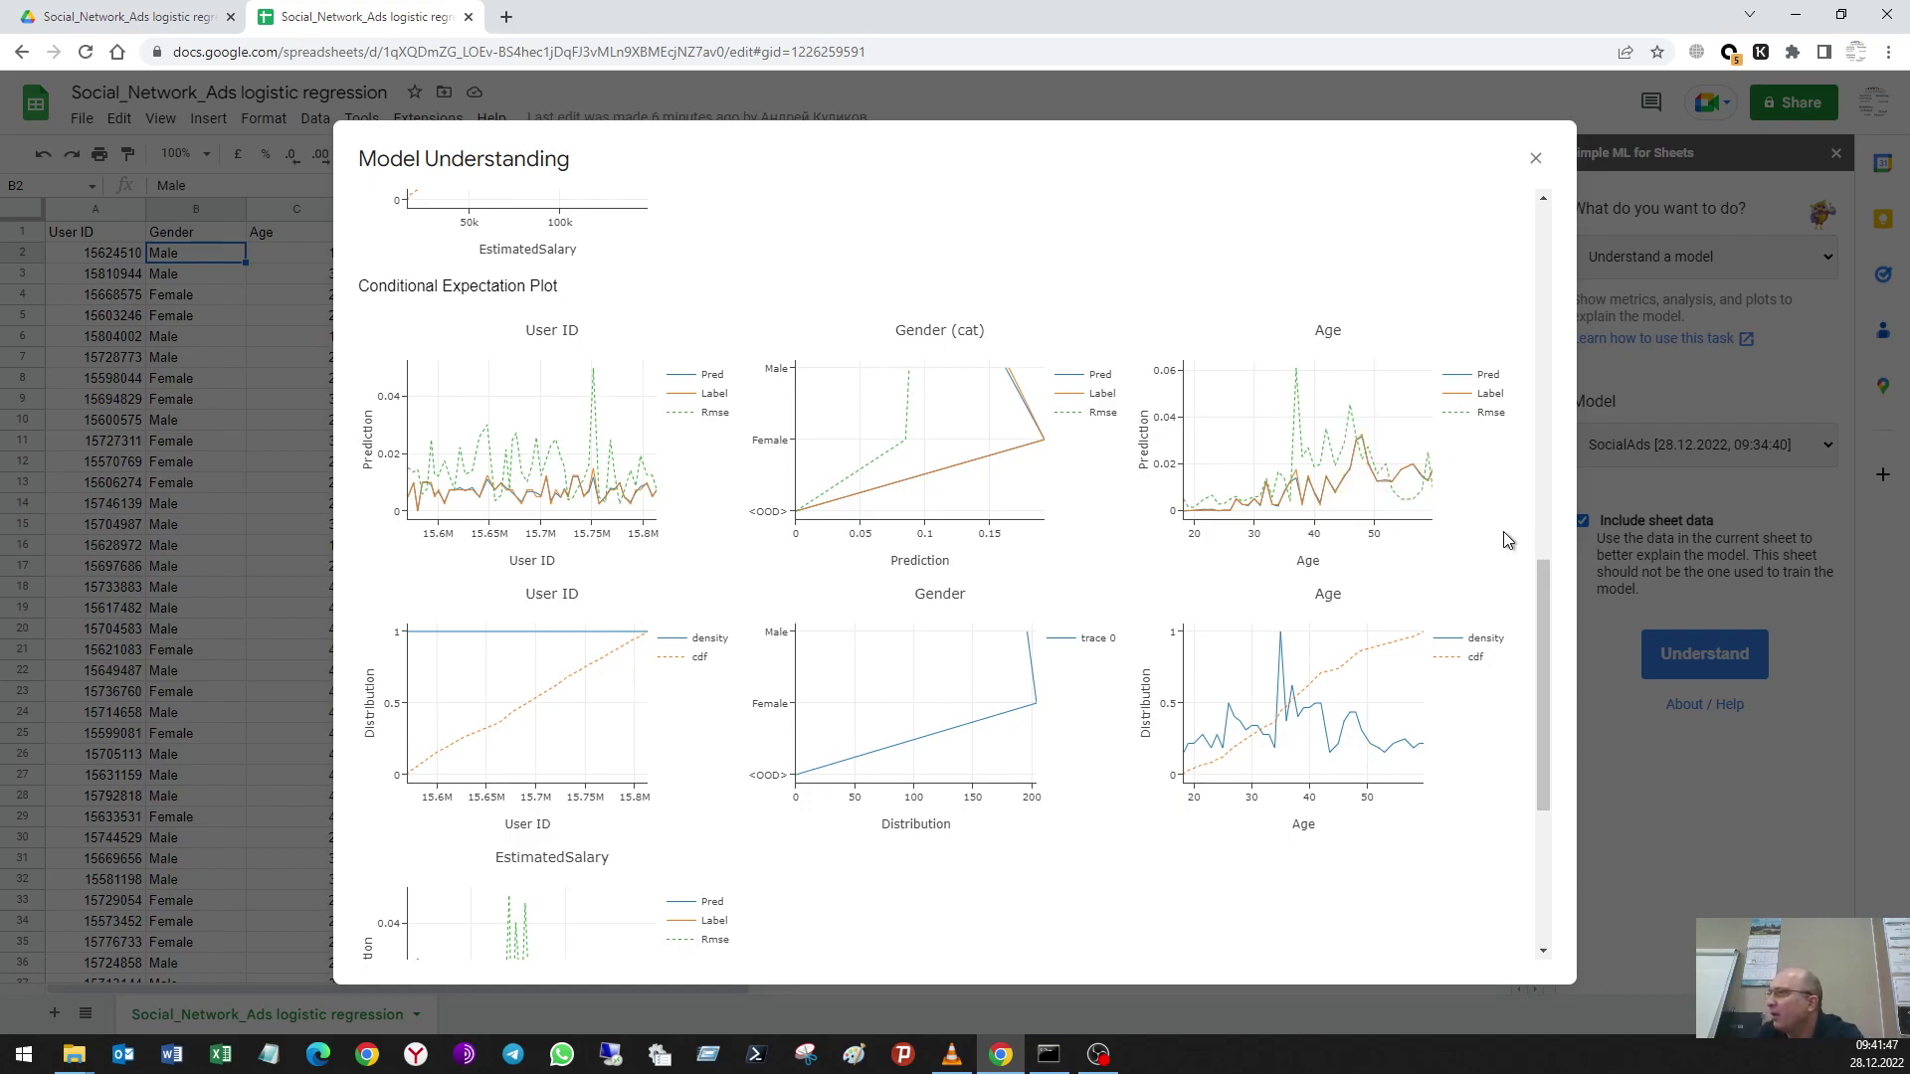
Step: Review the remaining conditional expectation plots down to EstimatedSalary in the model understanding report, and close the report
scroll(1486, 547, "down", 3)
scroll(1487, 547, "down", 1)
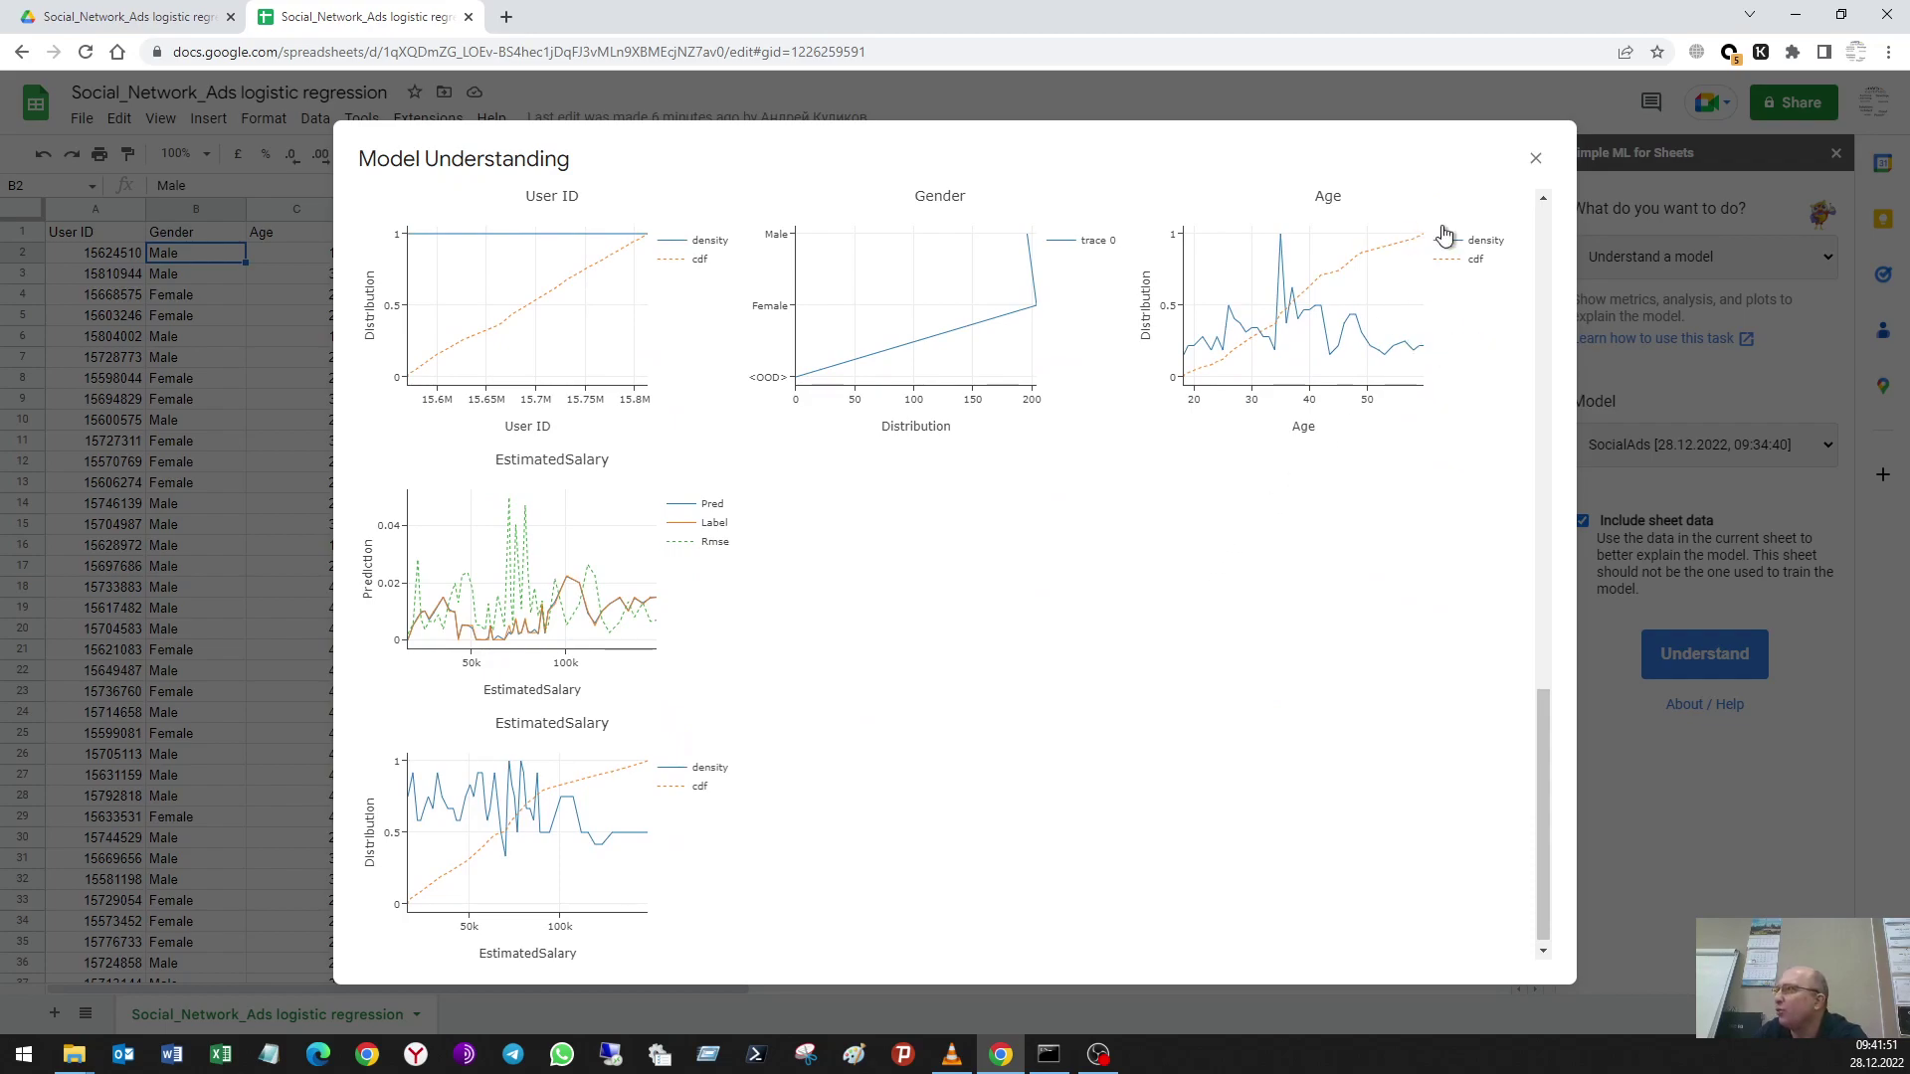
left_click(1535, 158)
Step: Choose the Manage models task and remove the SocialAds model created 28.12.2022, 09:33:50
left_click(1667, 265)
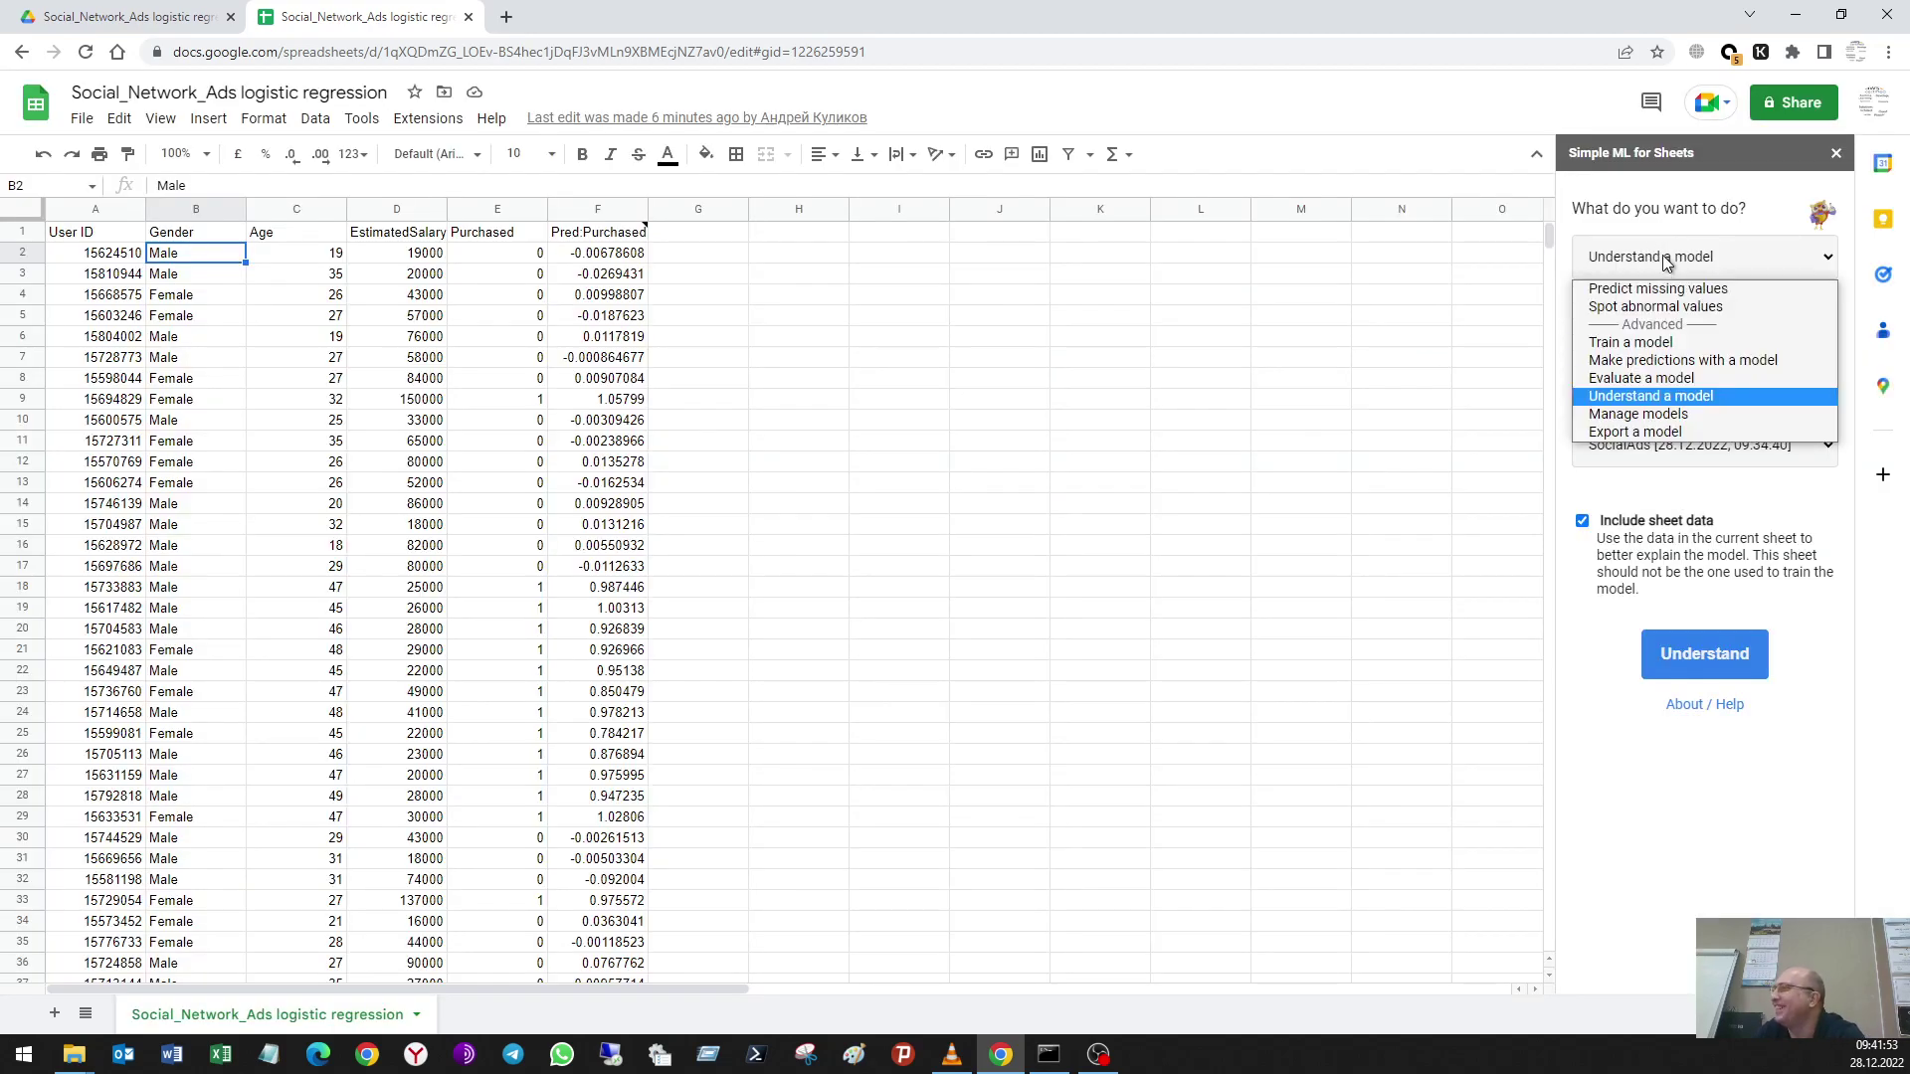
left_click(1668, 410)
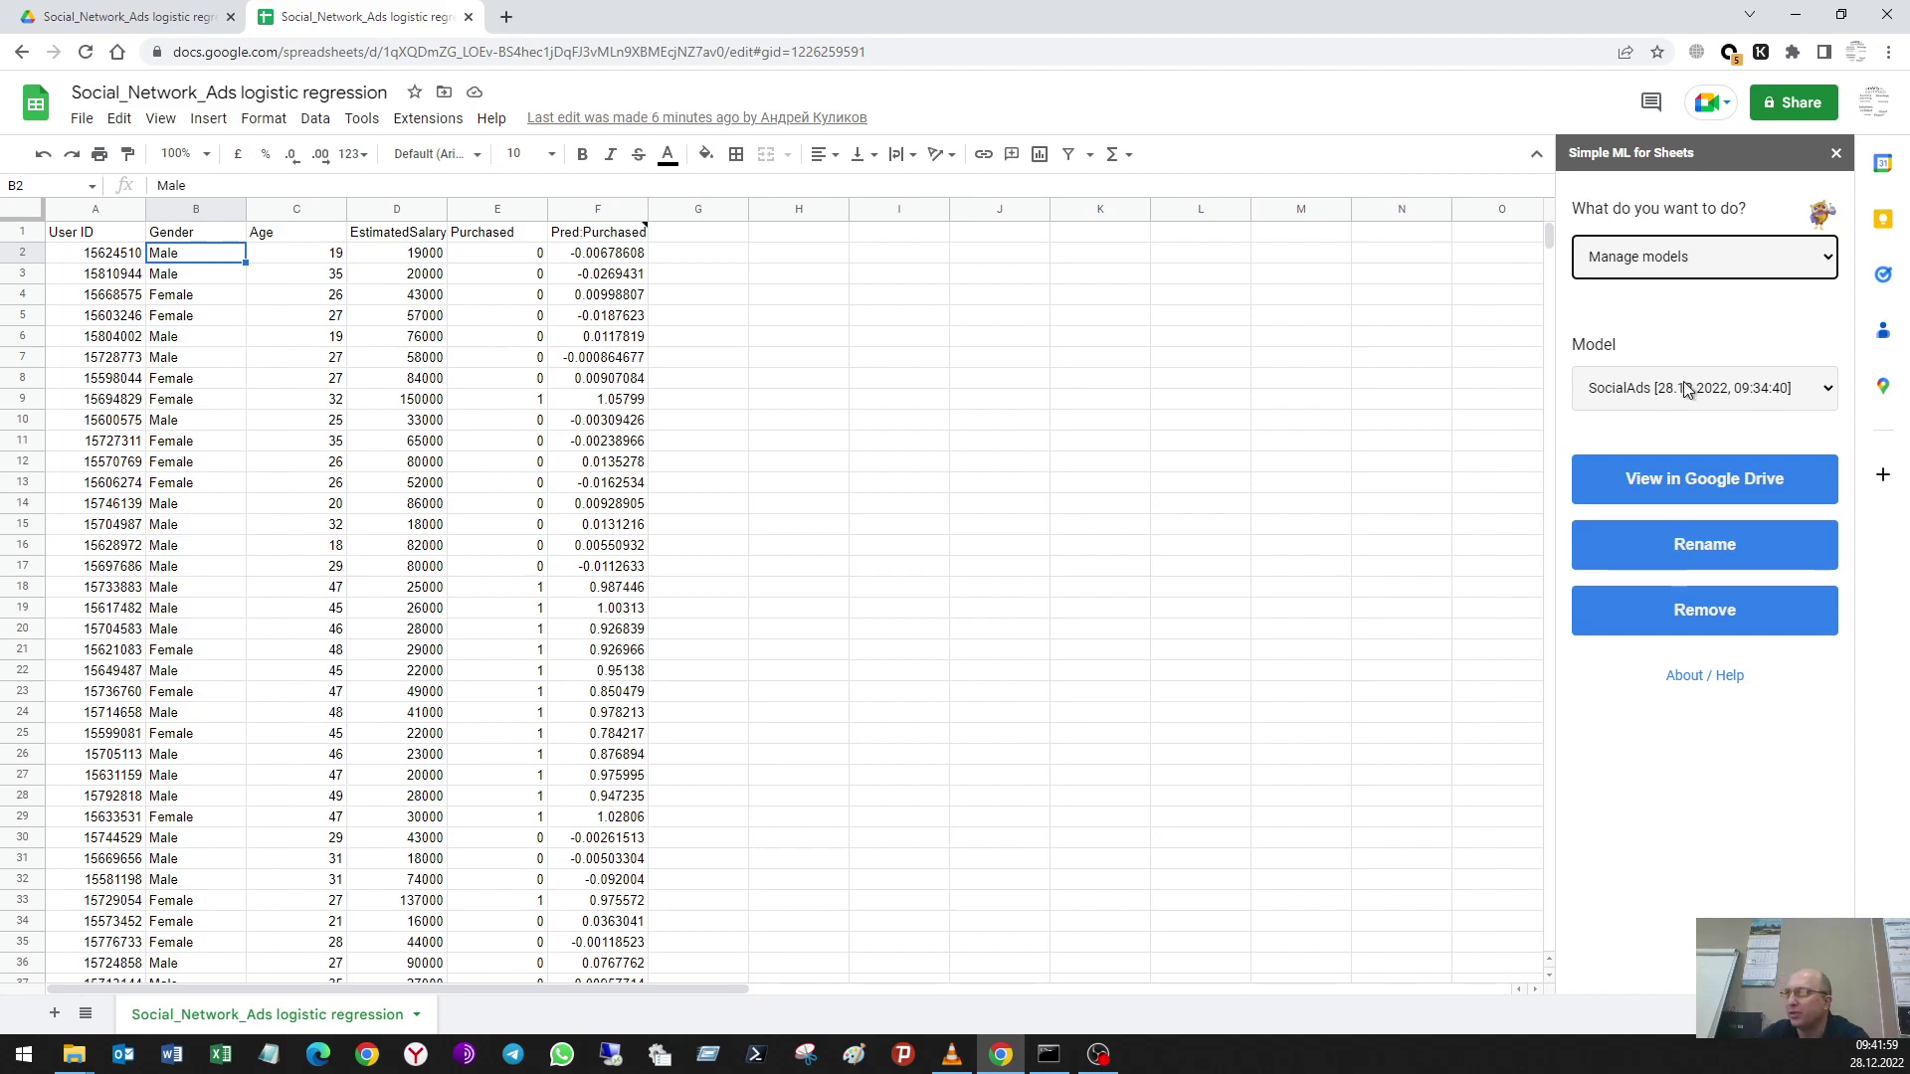
left_click(1686, 390)
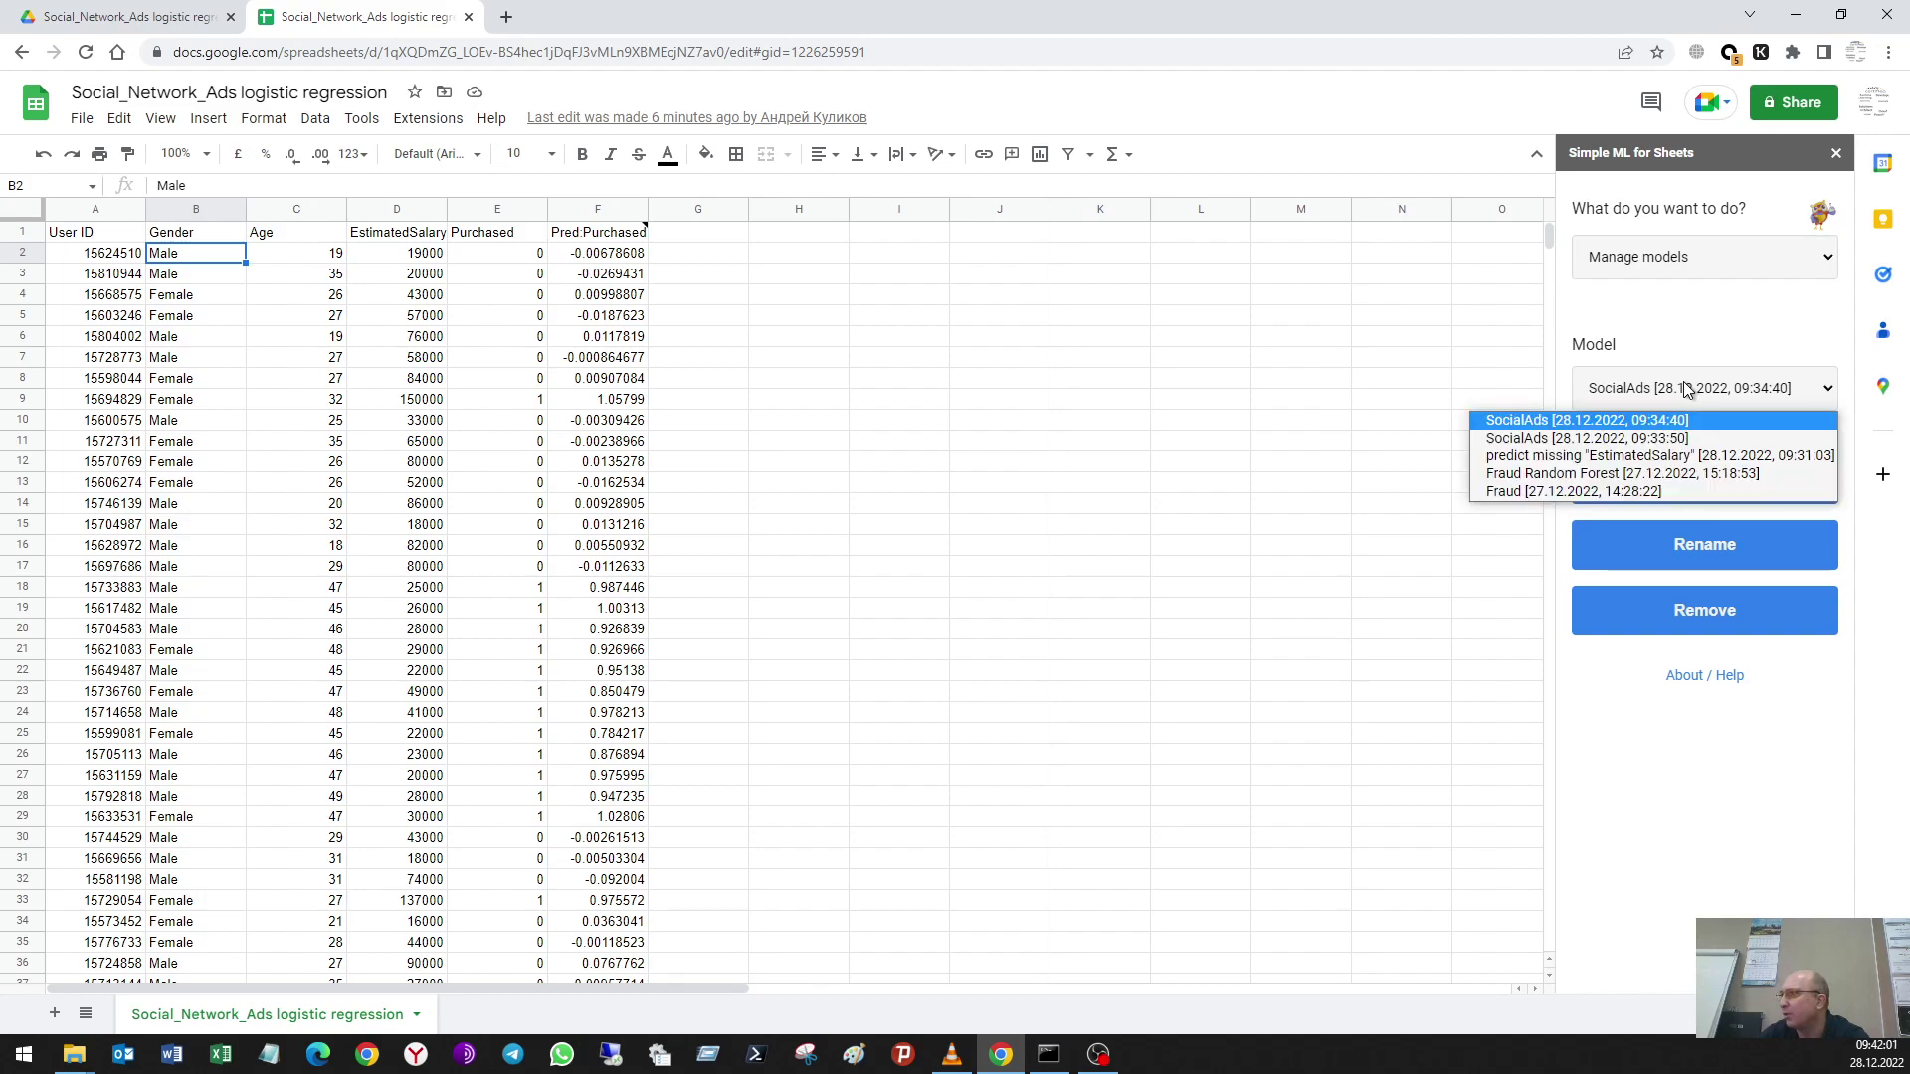
left_click(1686, 390)
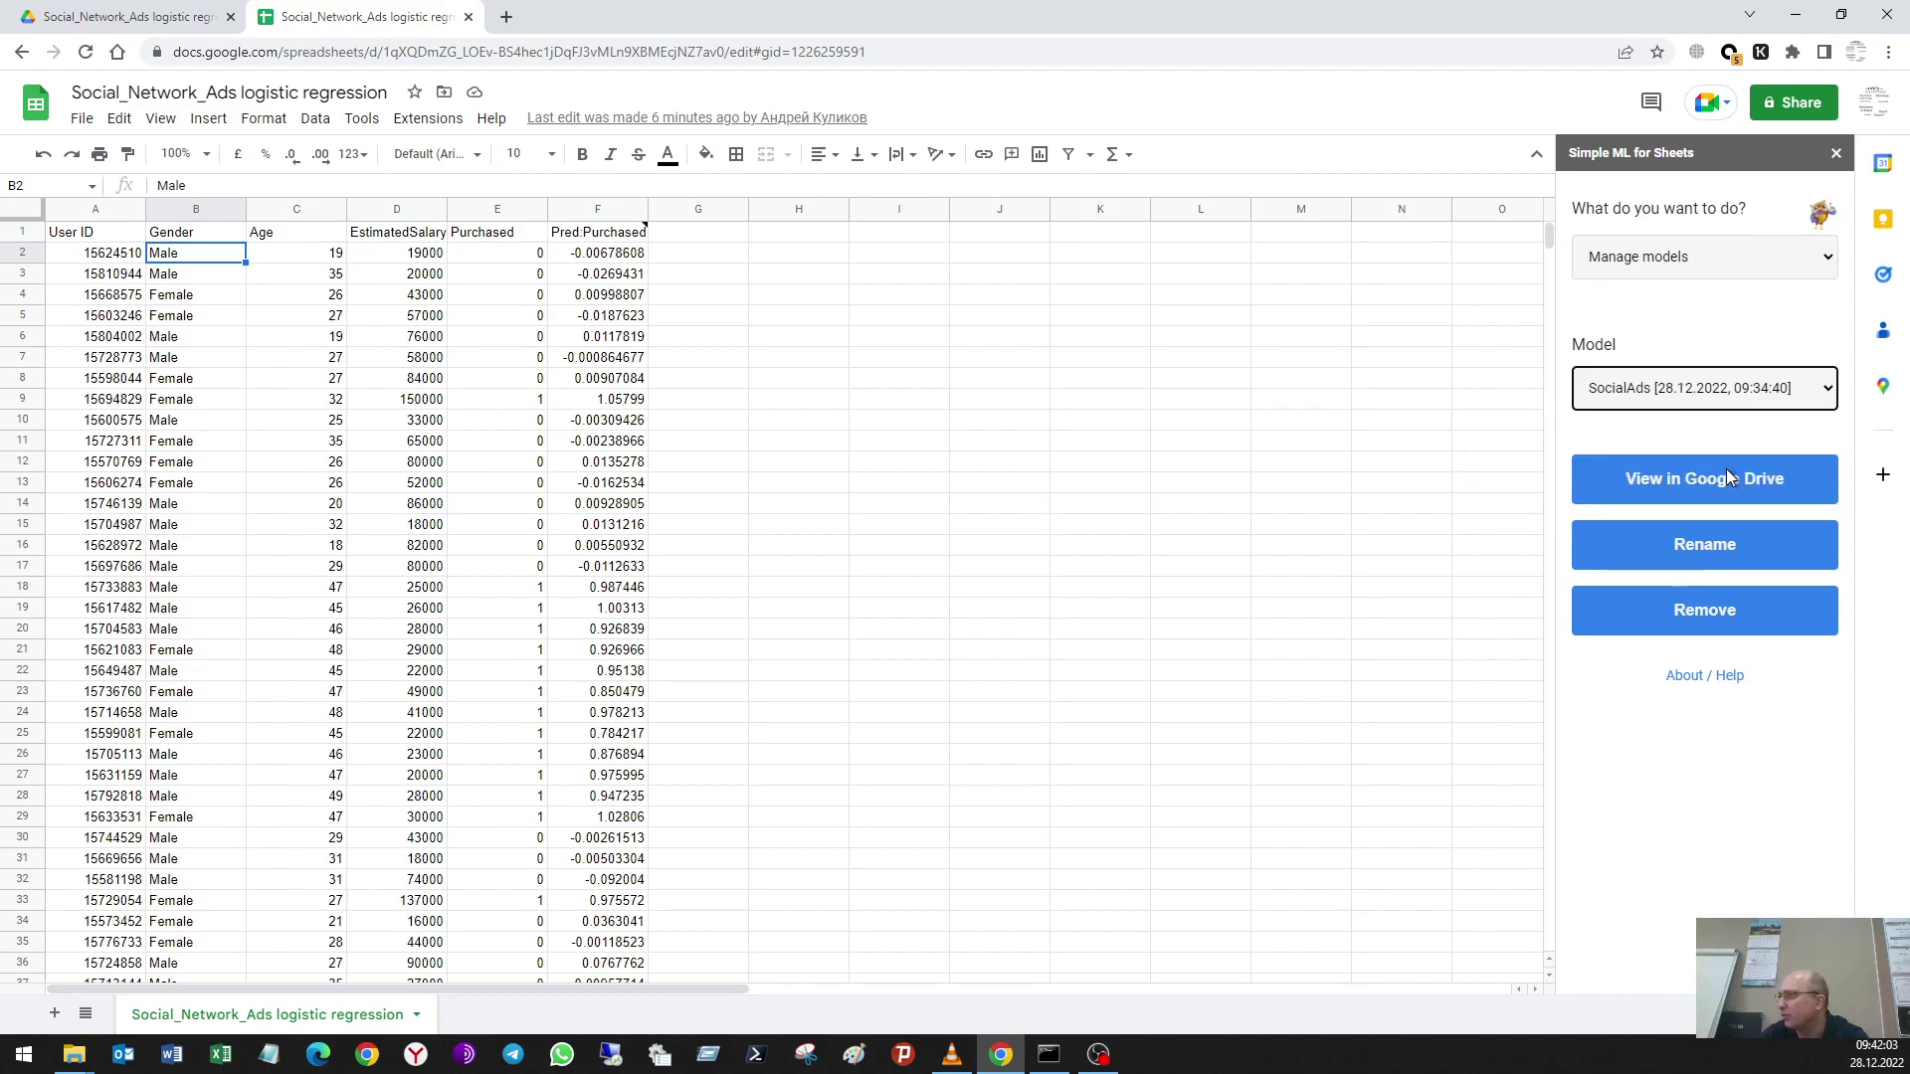
left_click(1683, 389)
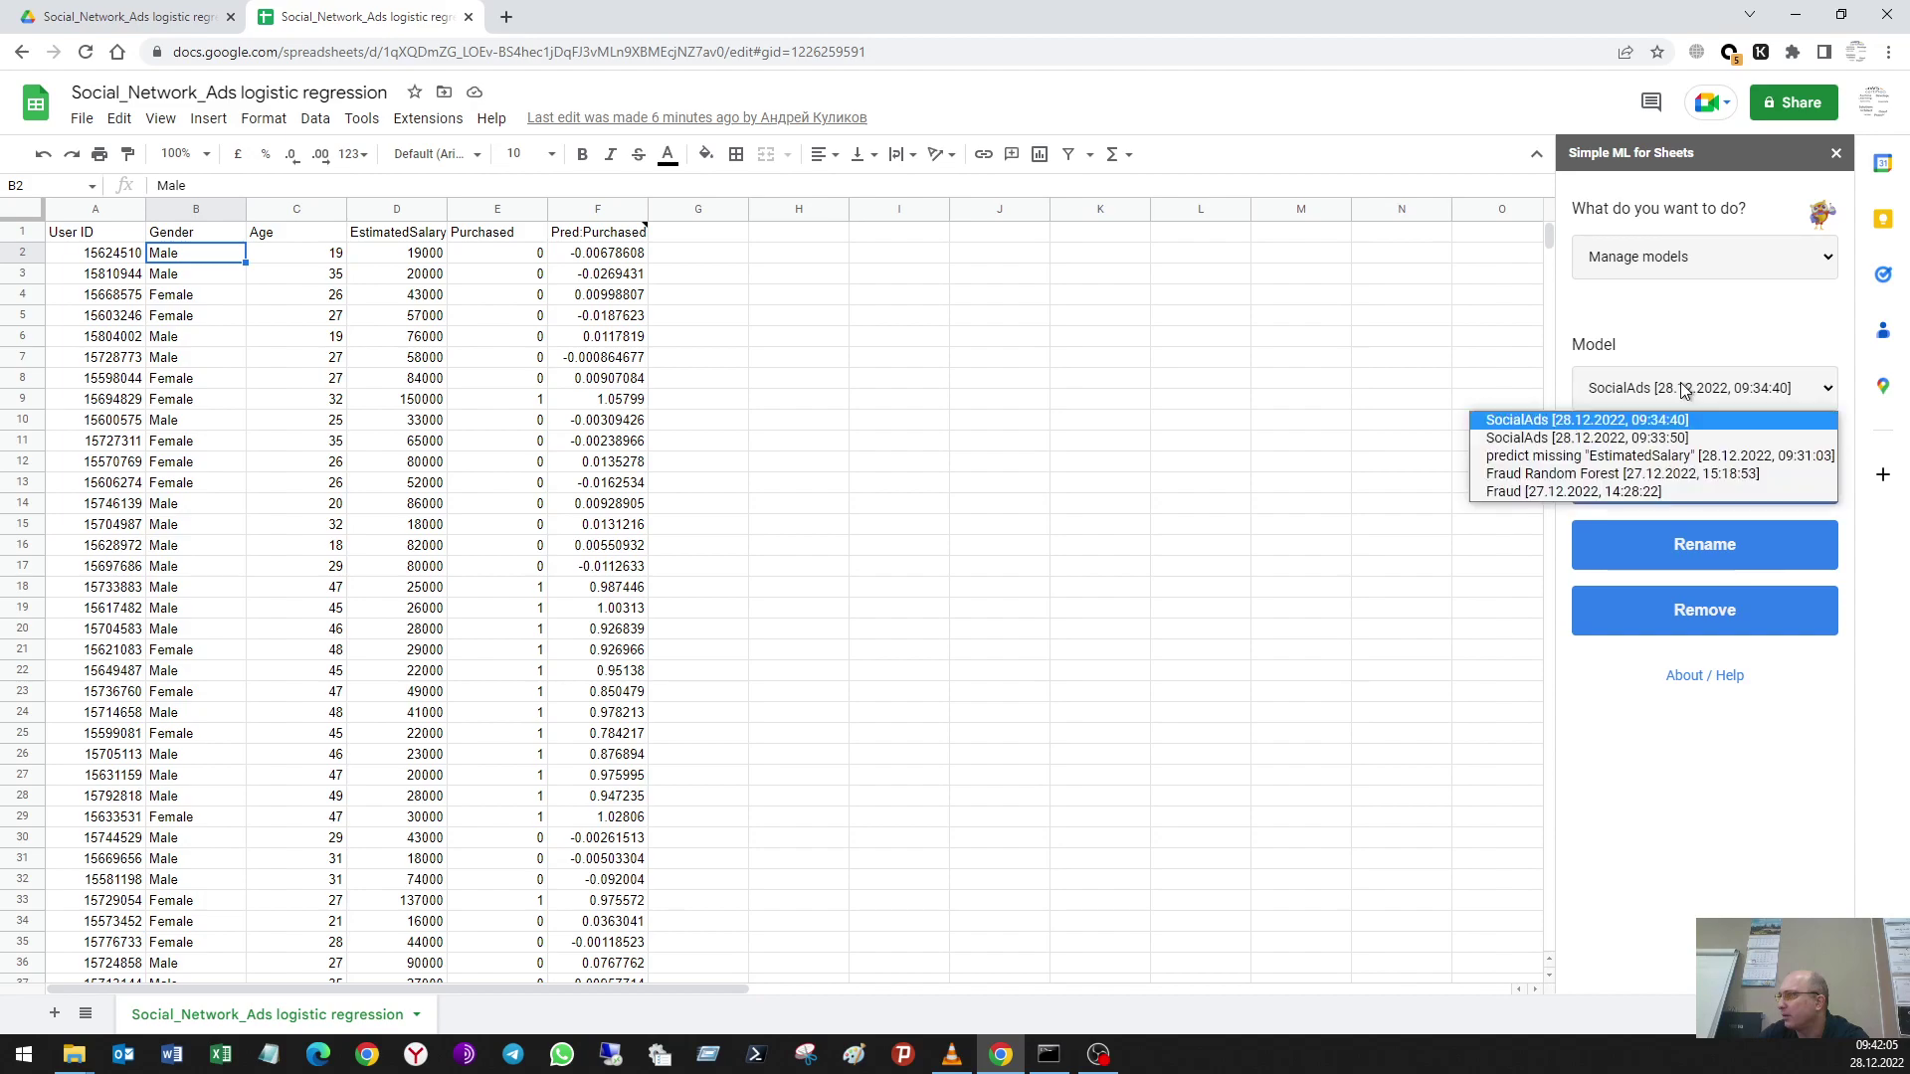
left_click(1680, 440)
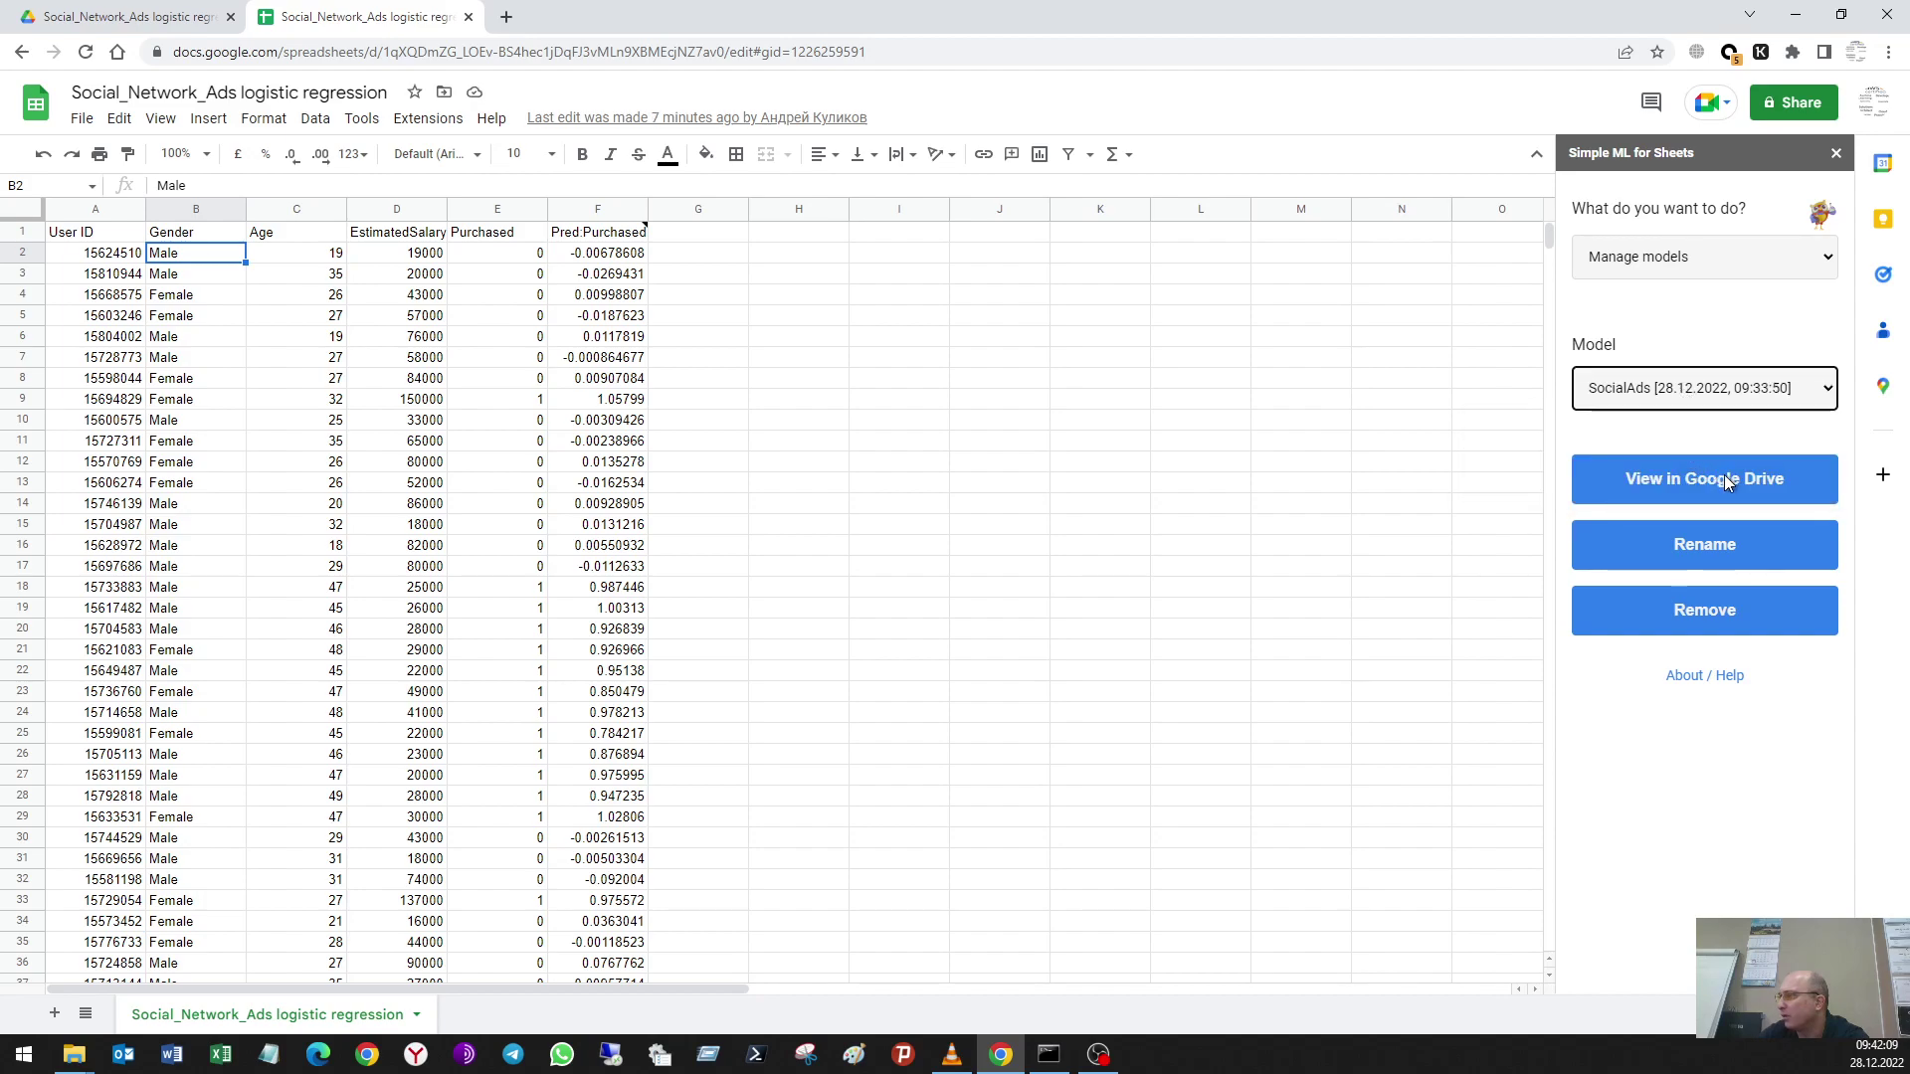
left_click(1728, 609)
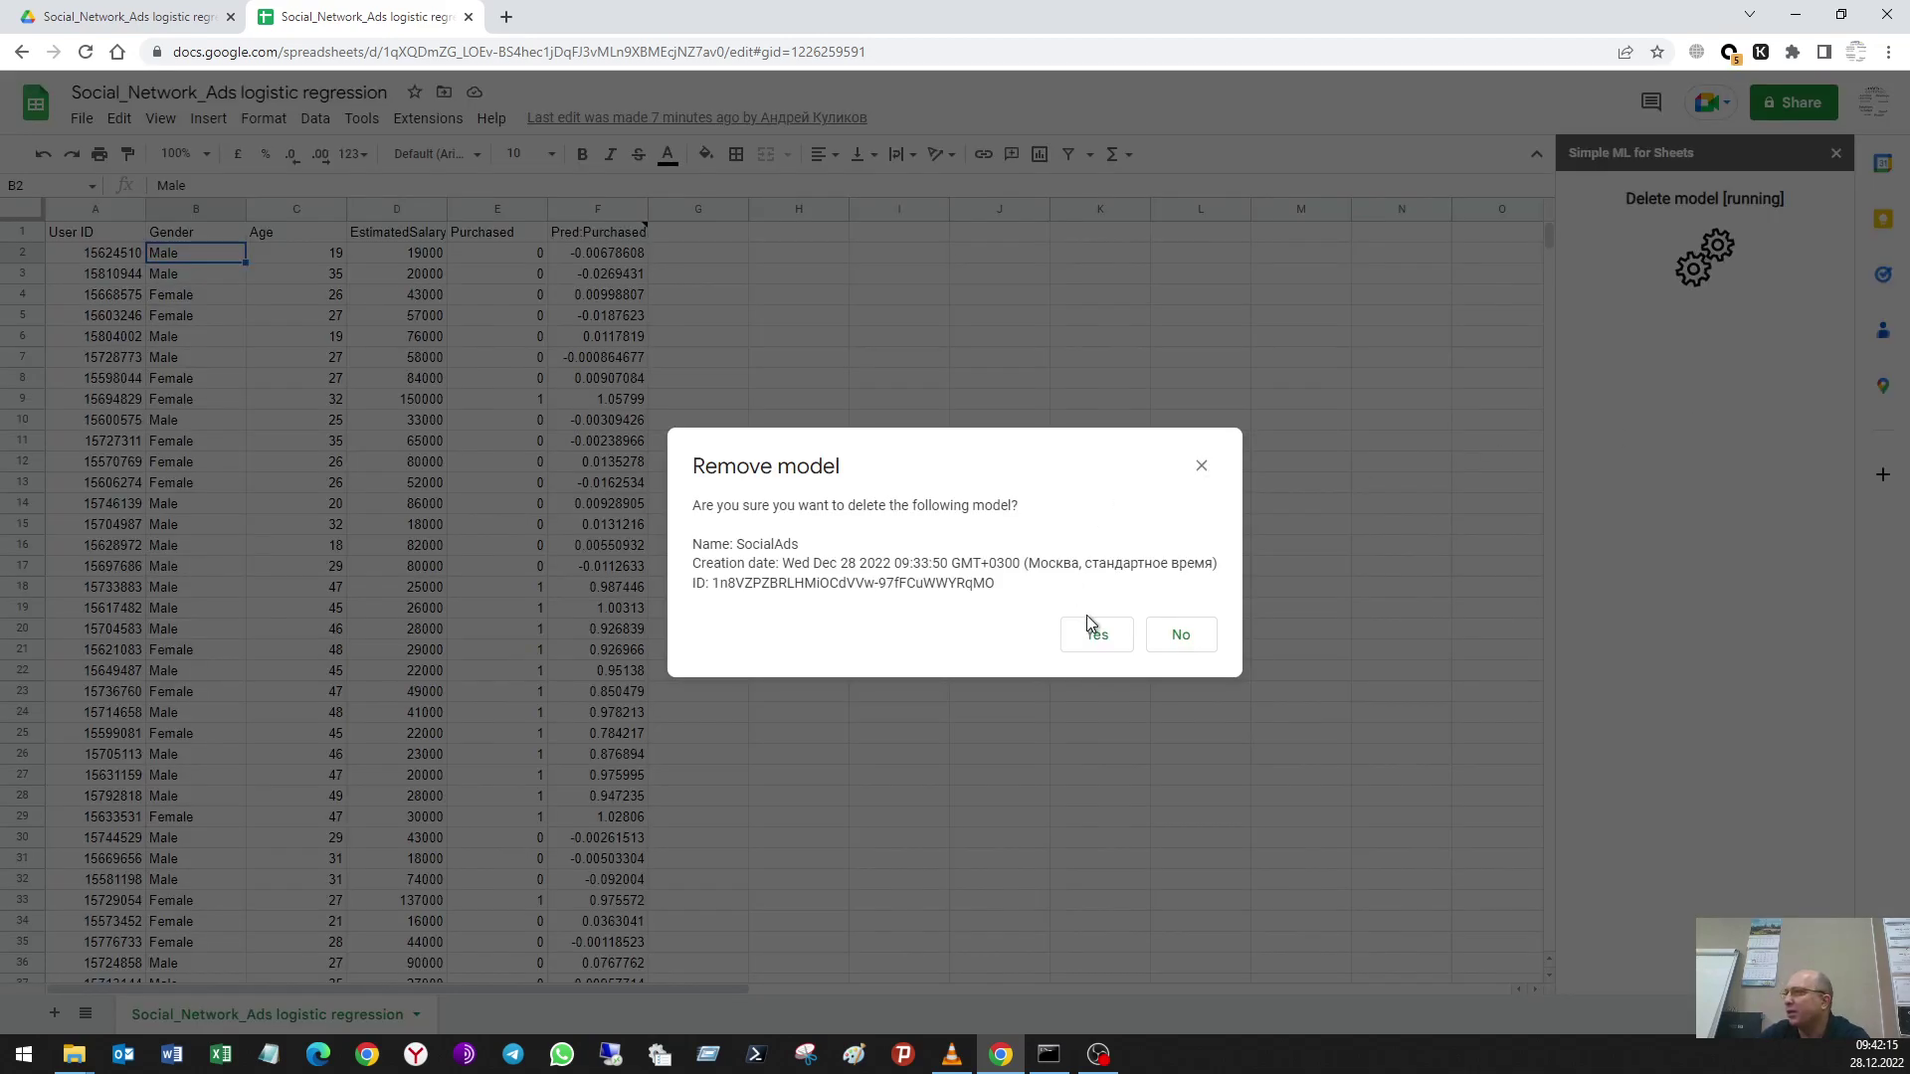
left_click(1094, 632)
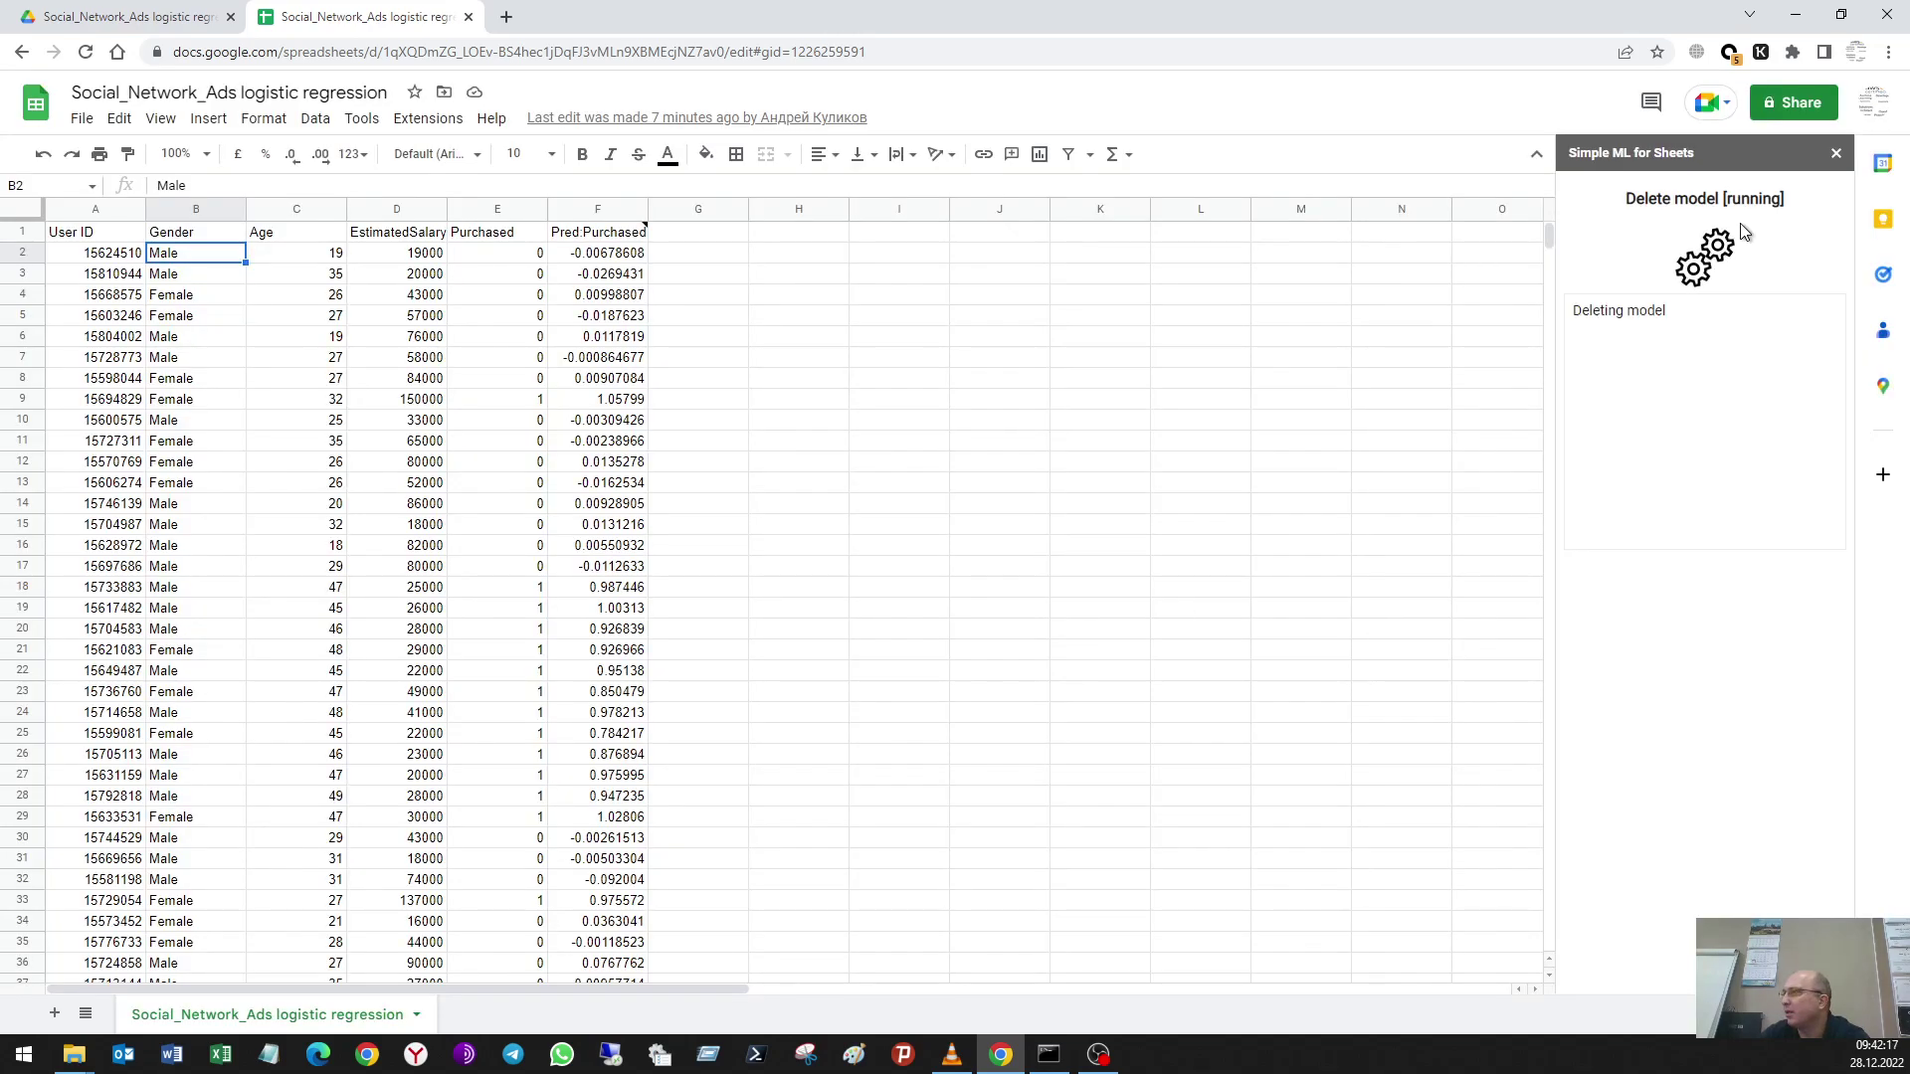
Step: Generate the understanding report for the remaining SocialAds model, check its Plot model section, and close the report
left_click(1672, 256)
left_click(1655, 256)
left_click(1655, 256)
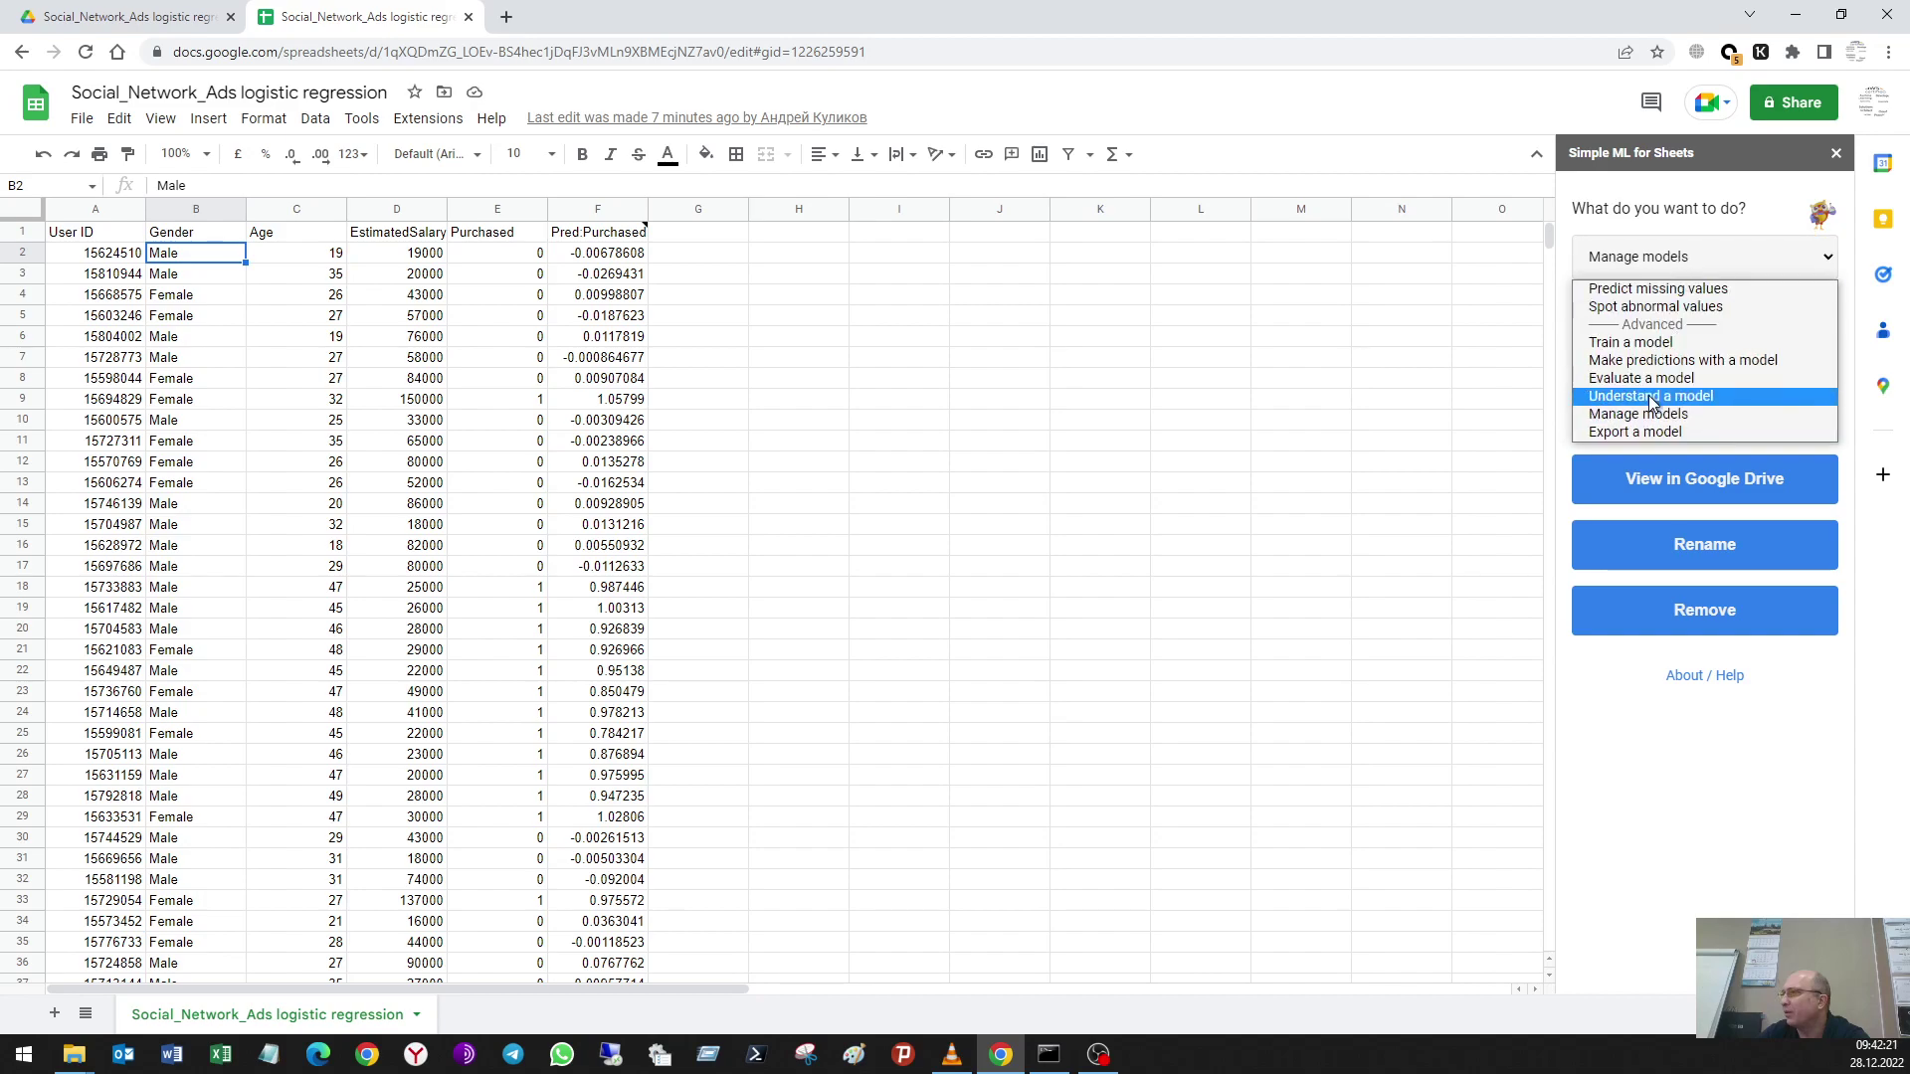
left_click(1650, 396)
left_click(1703, 660)
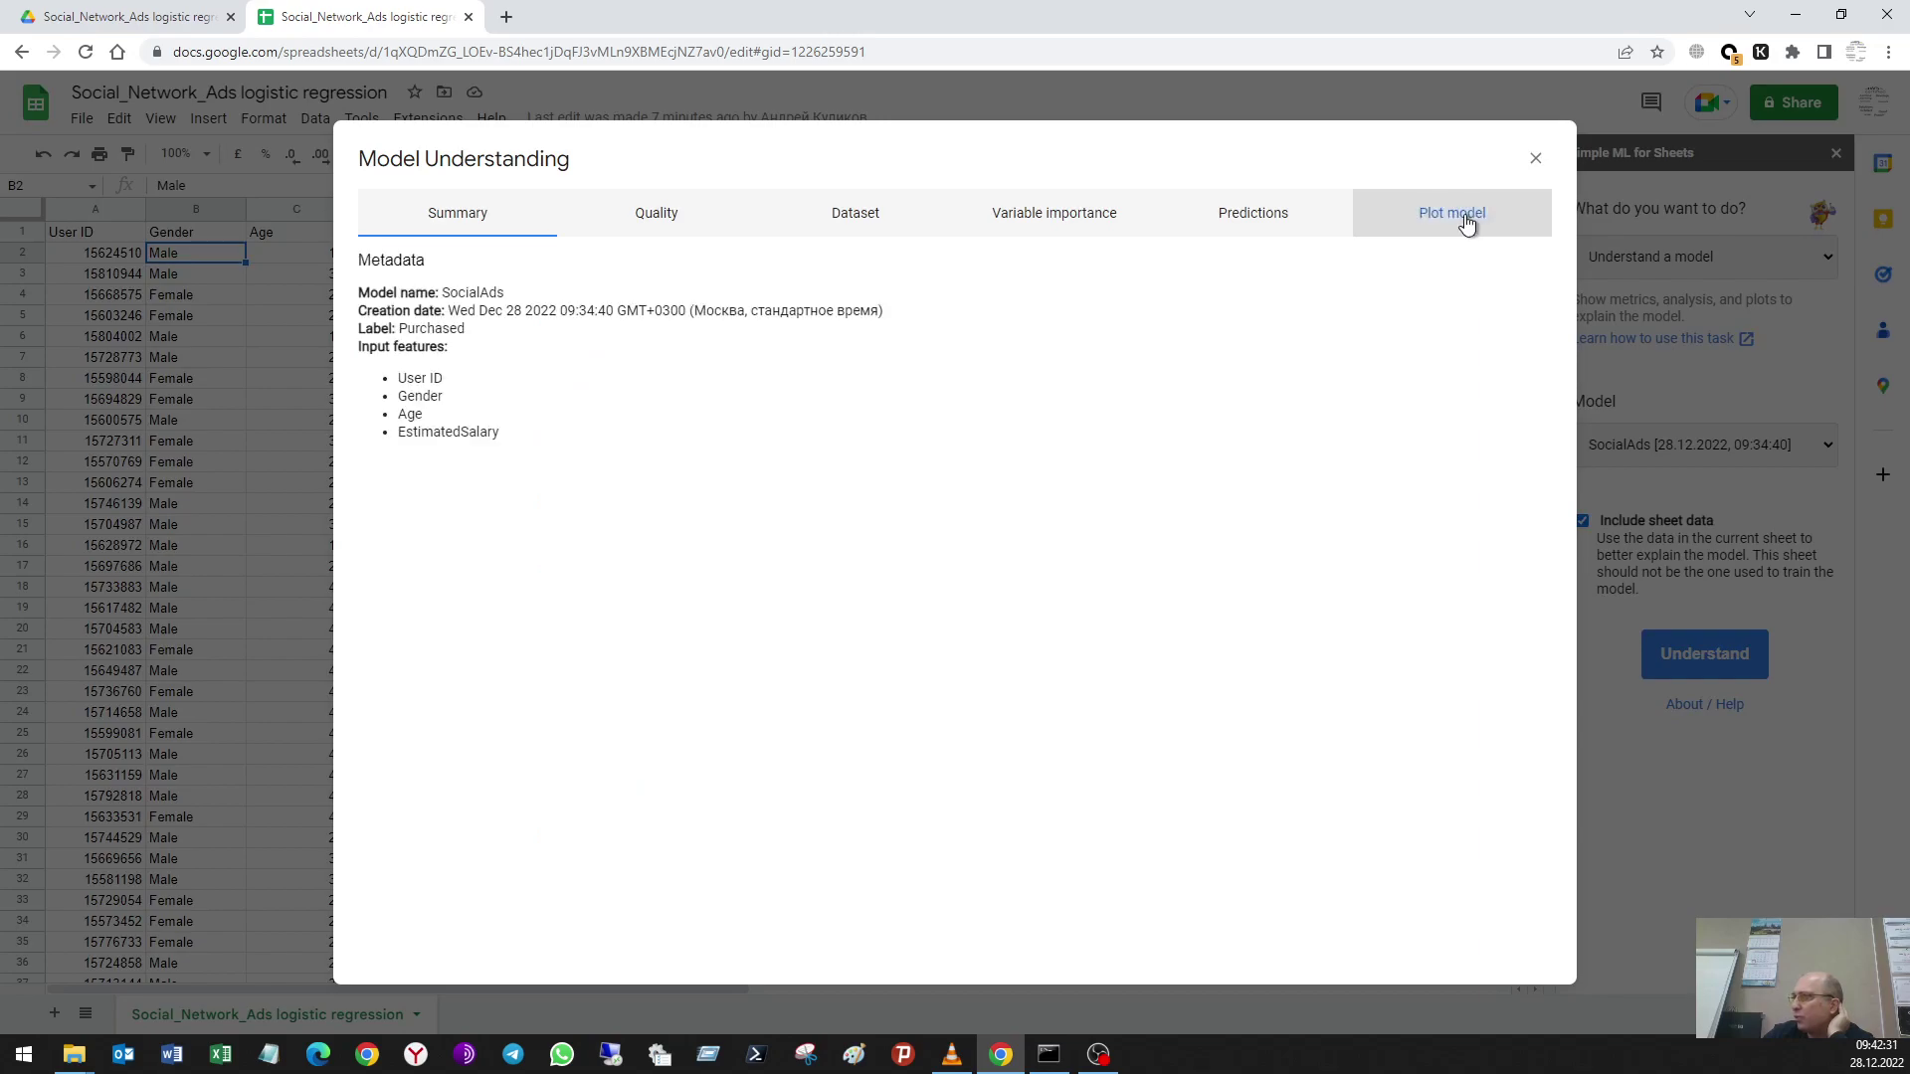
left_click(1467, 224)
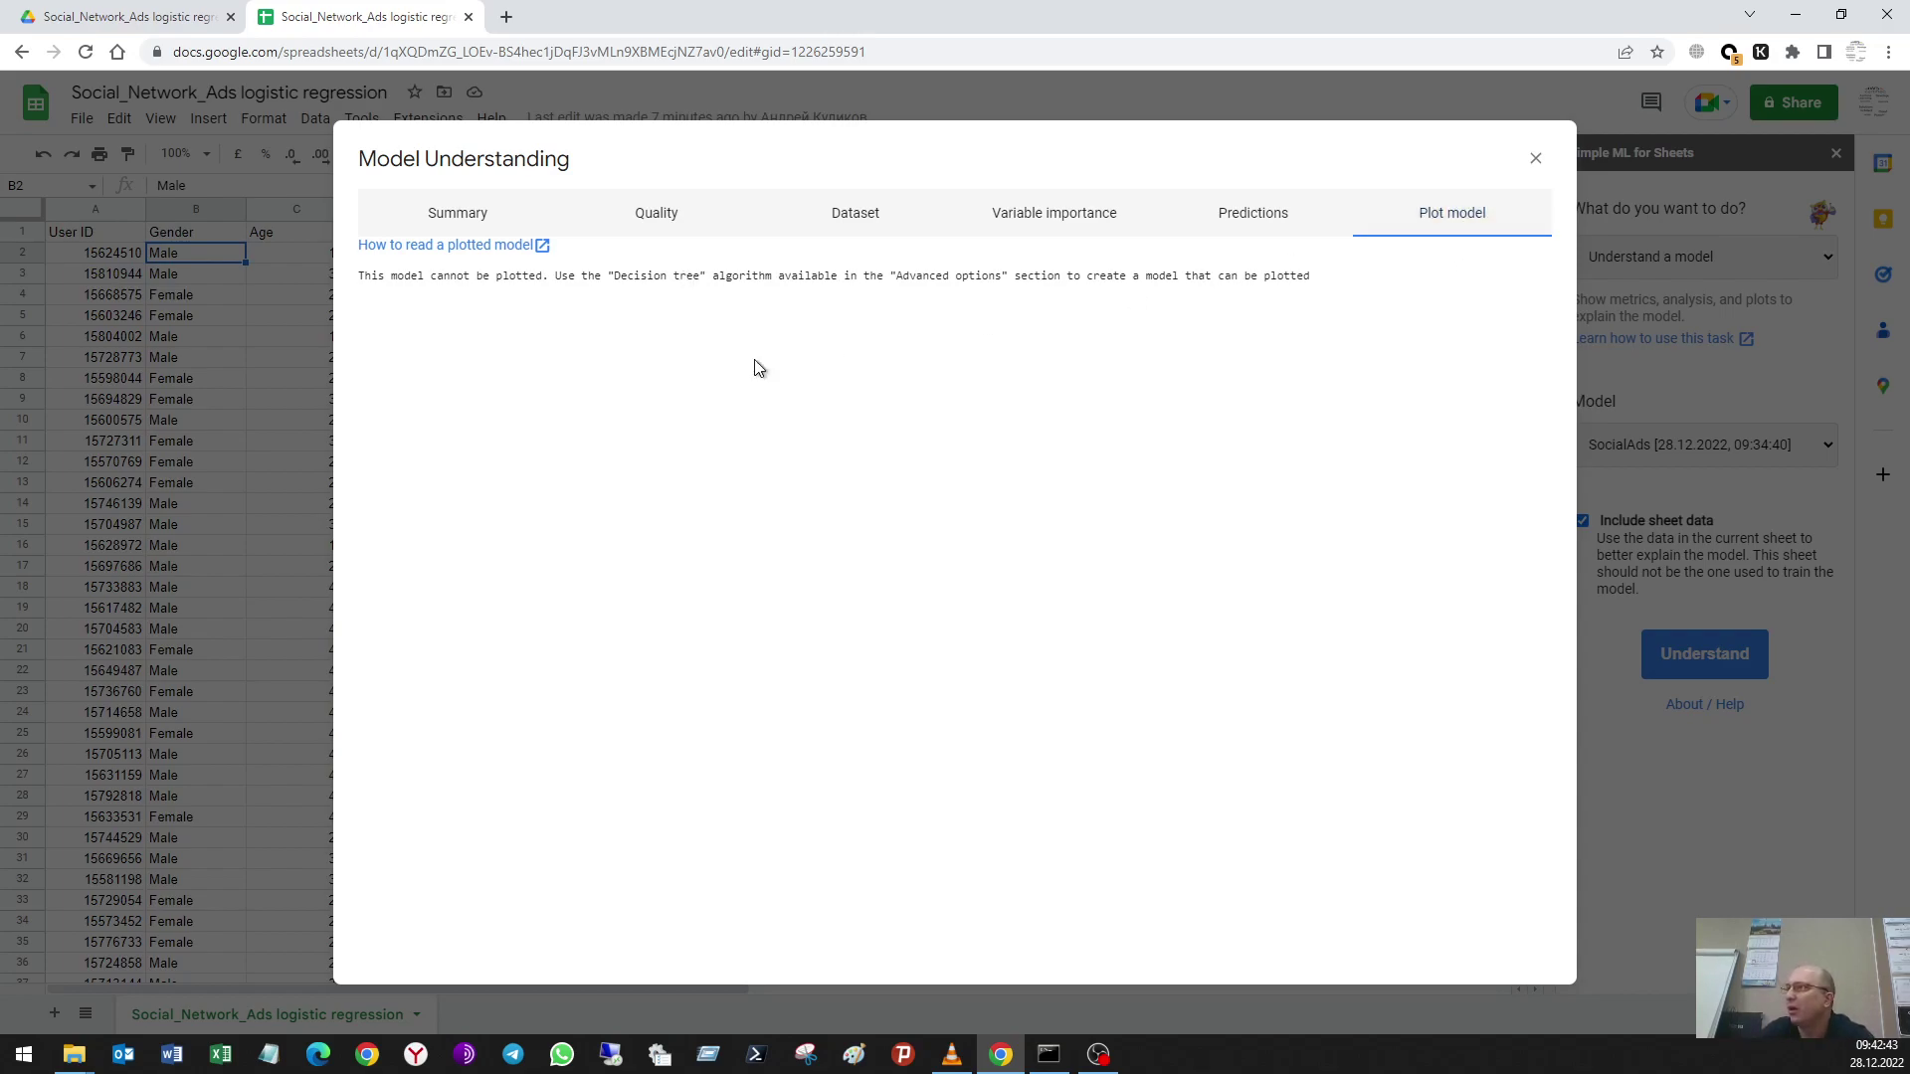
left_click(1535, 159)
Step: Choose the Export a model task and export SocialAds to Google Colab with the sheet's data as examples
left_click(1676, 262)
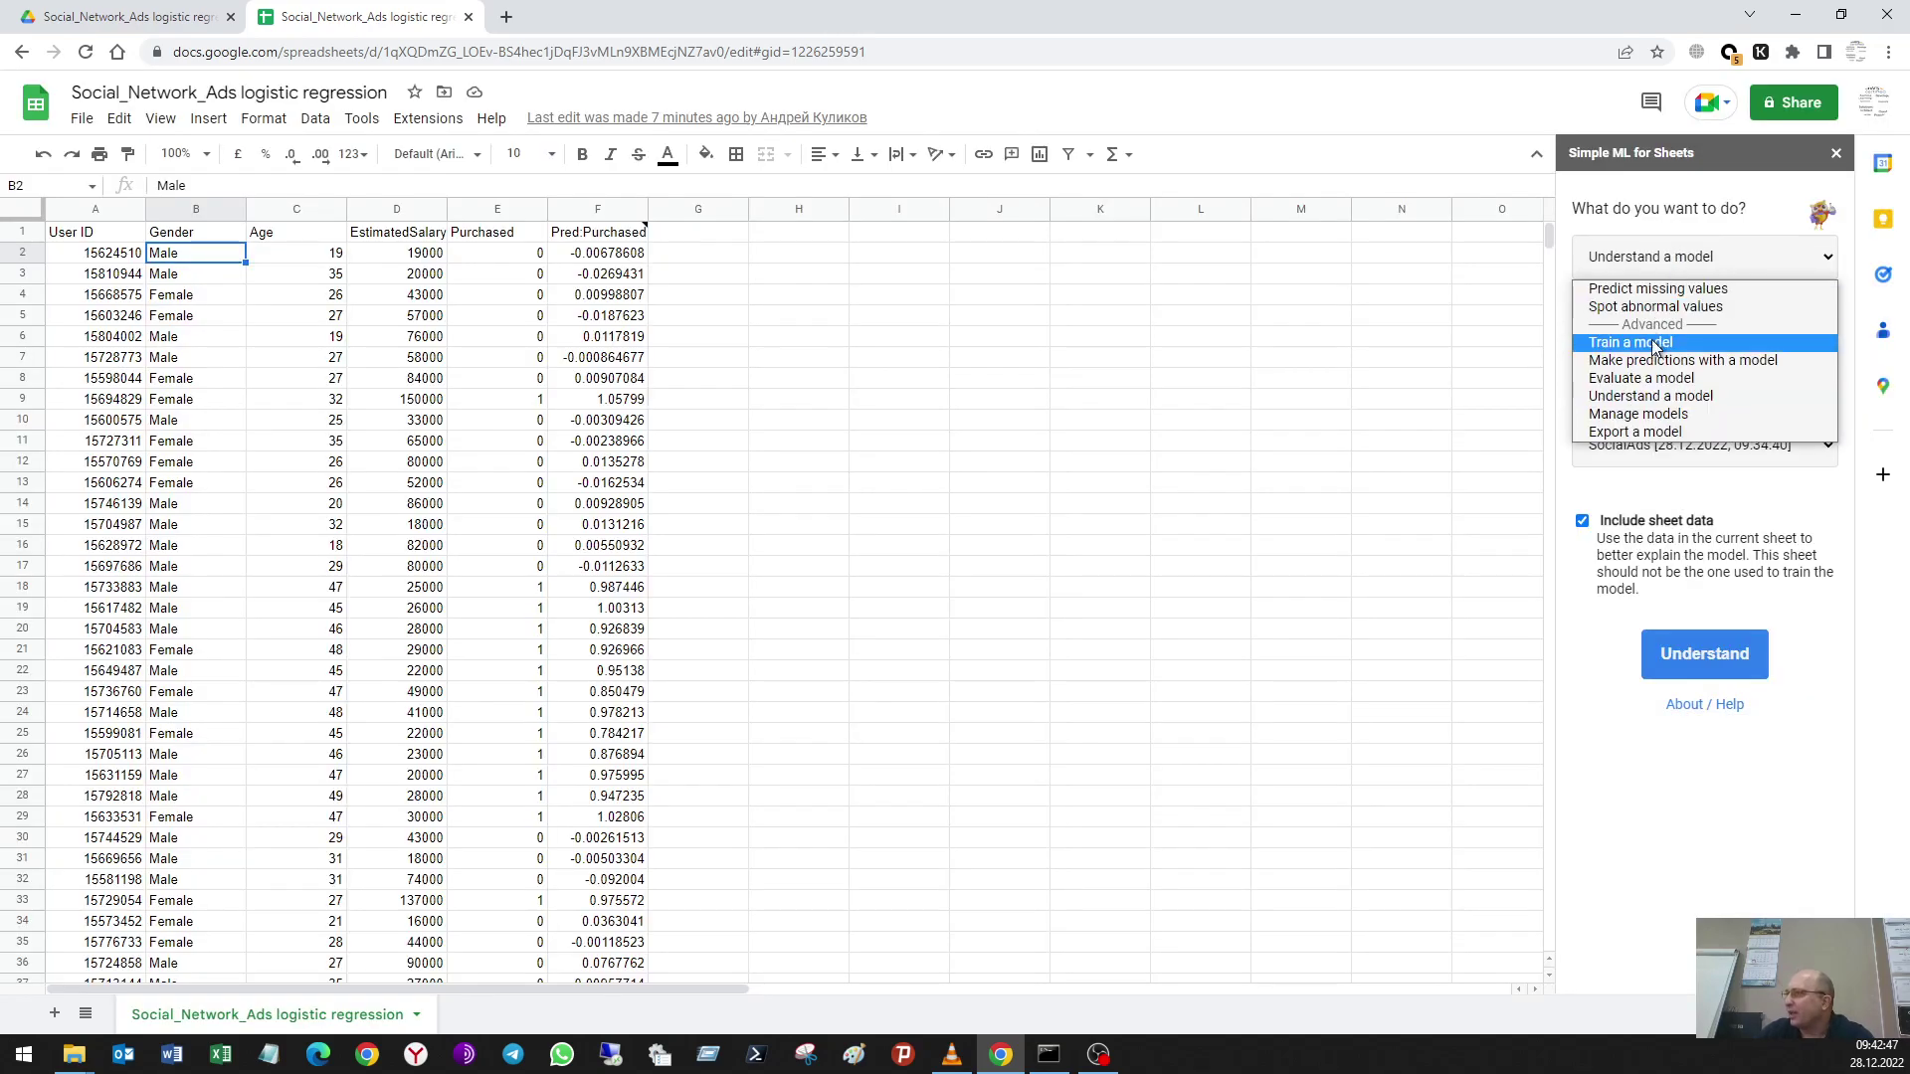
left_click(1652, 415)
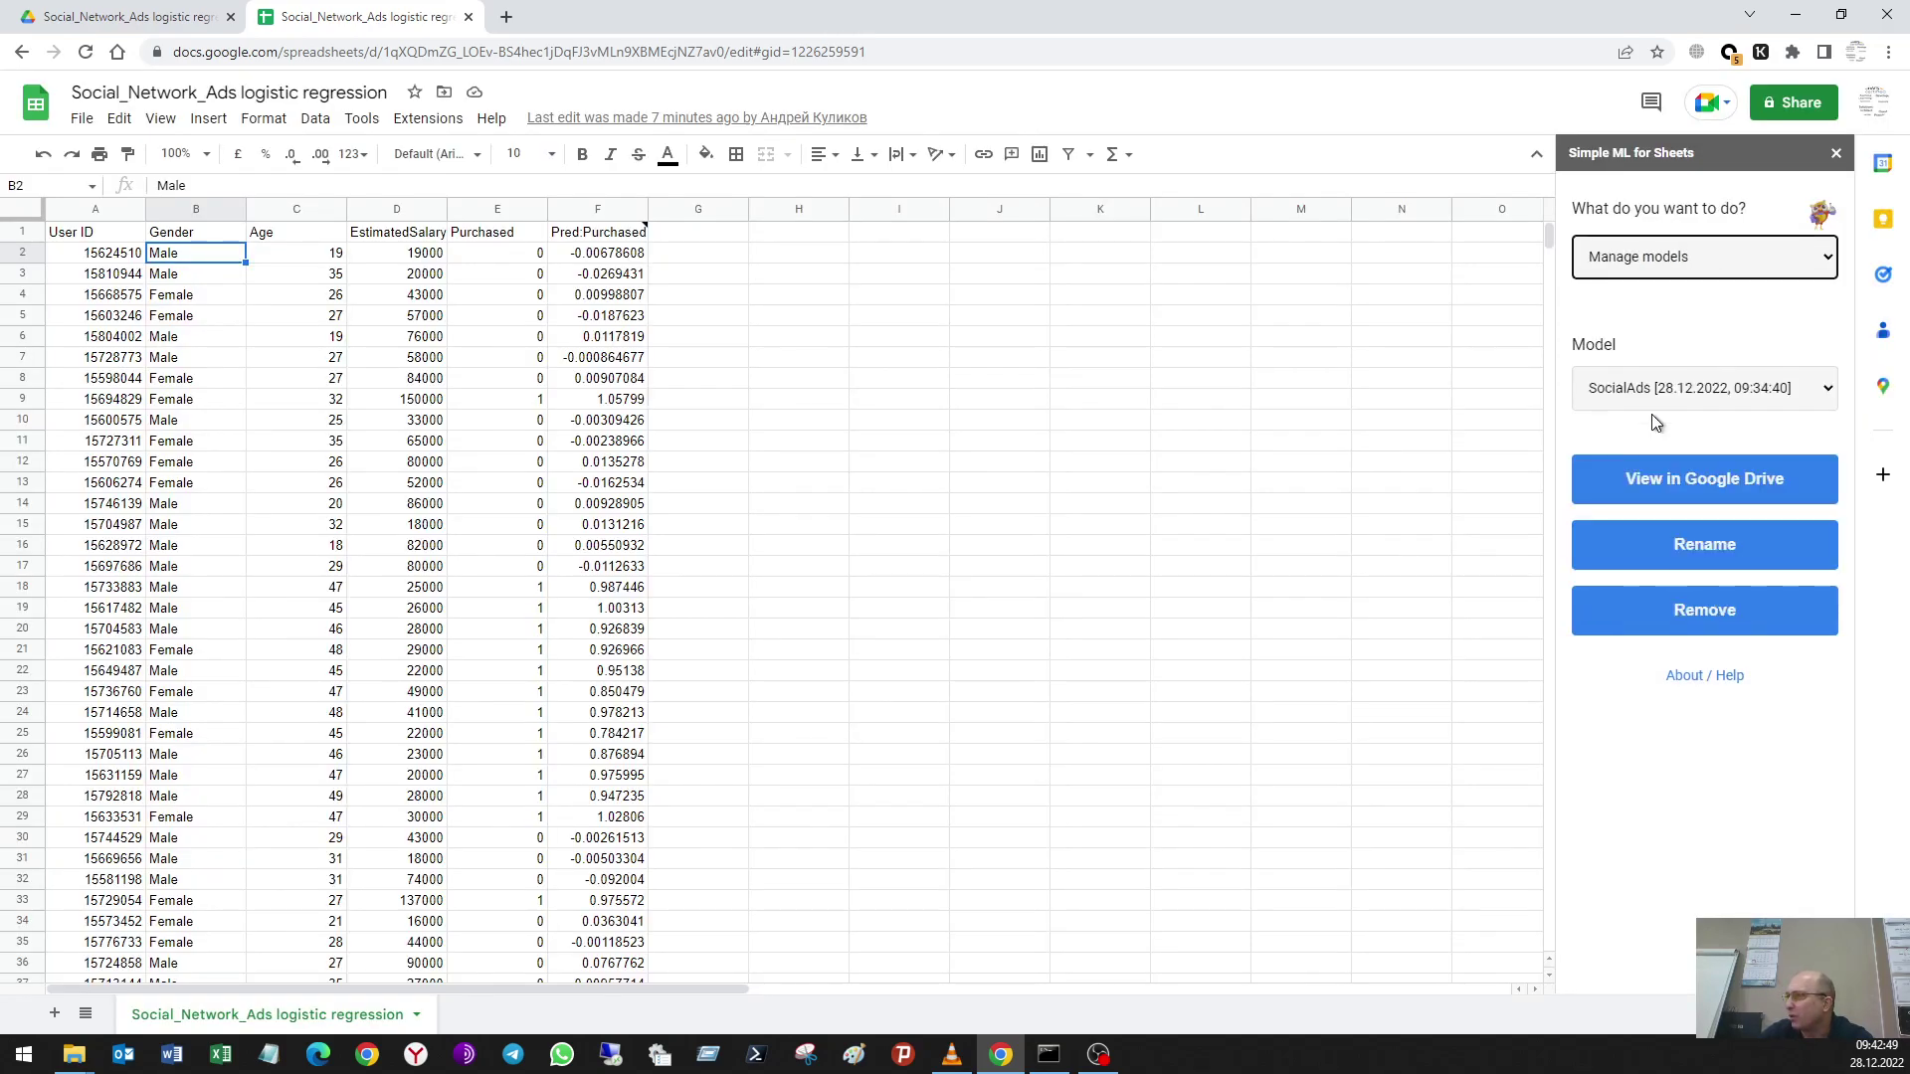
left_click(1663, 258)
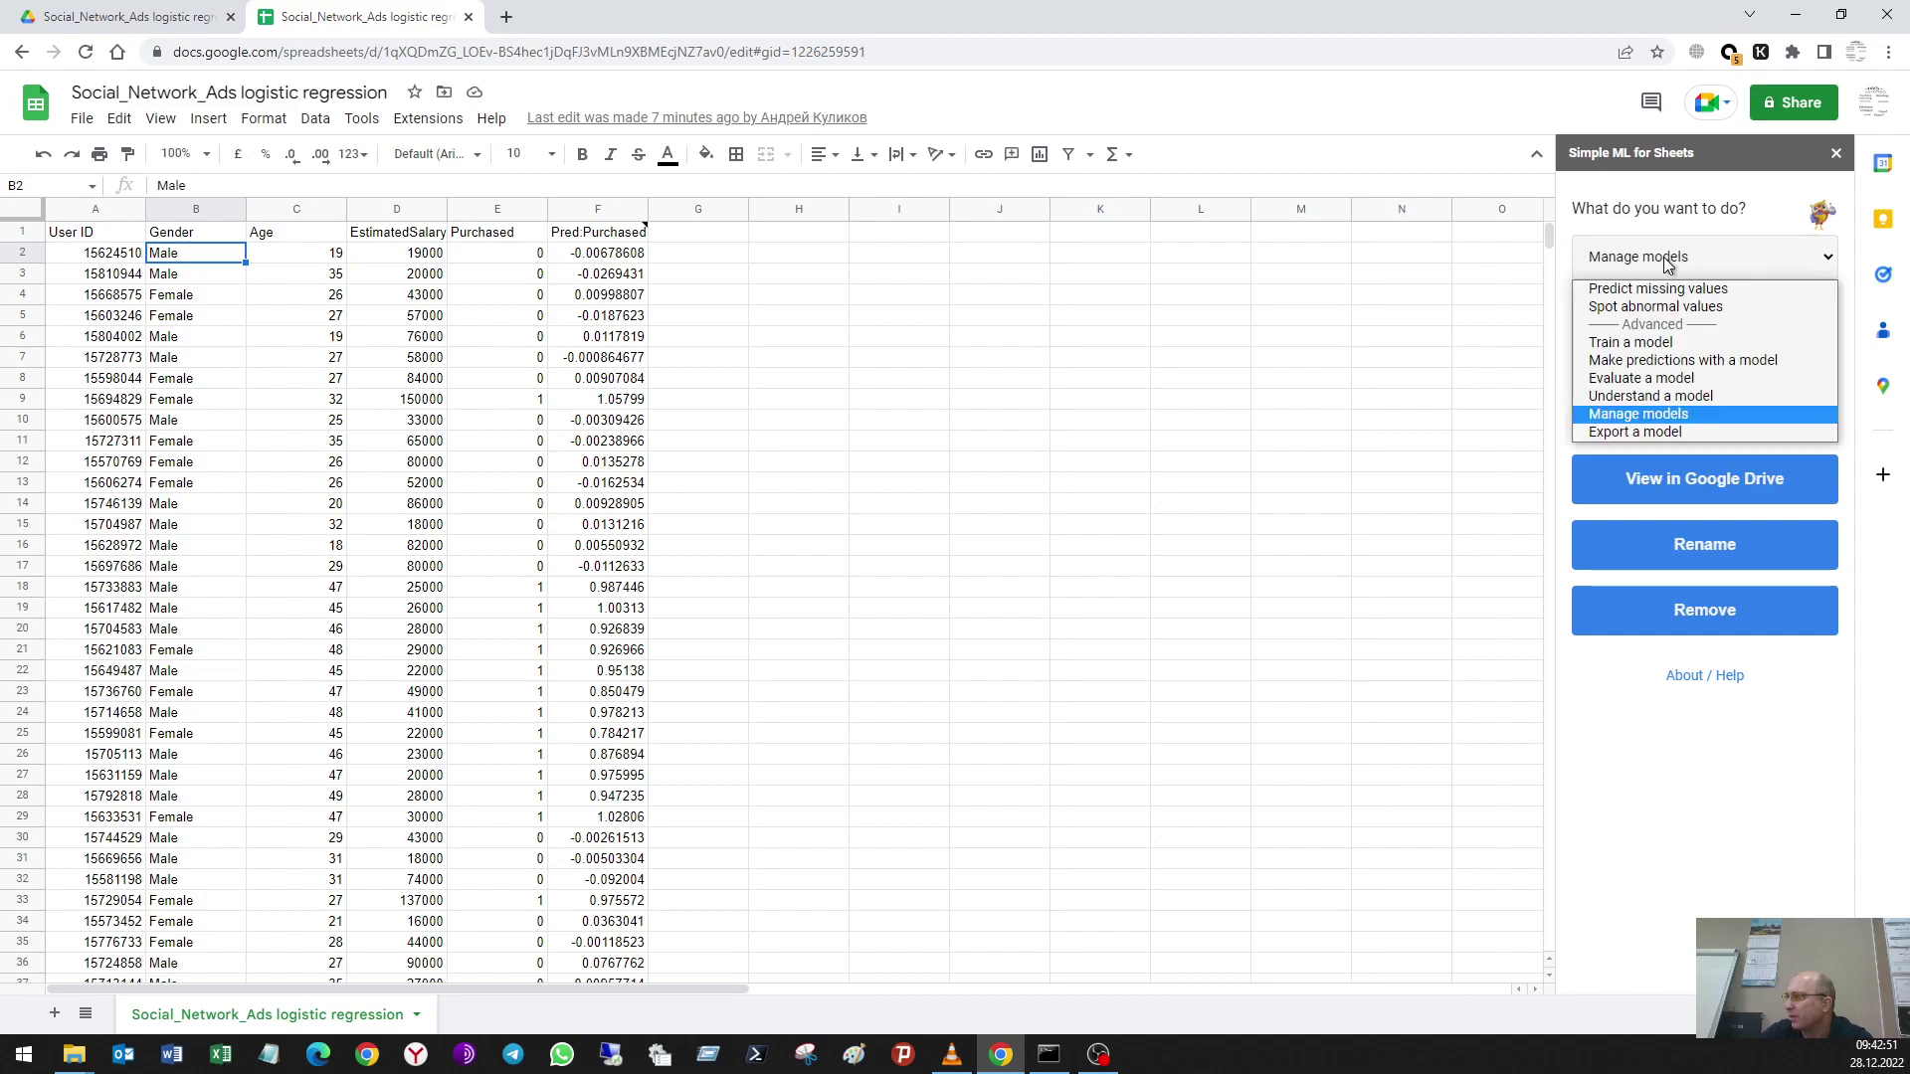
left_click(1668, 430)
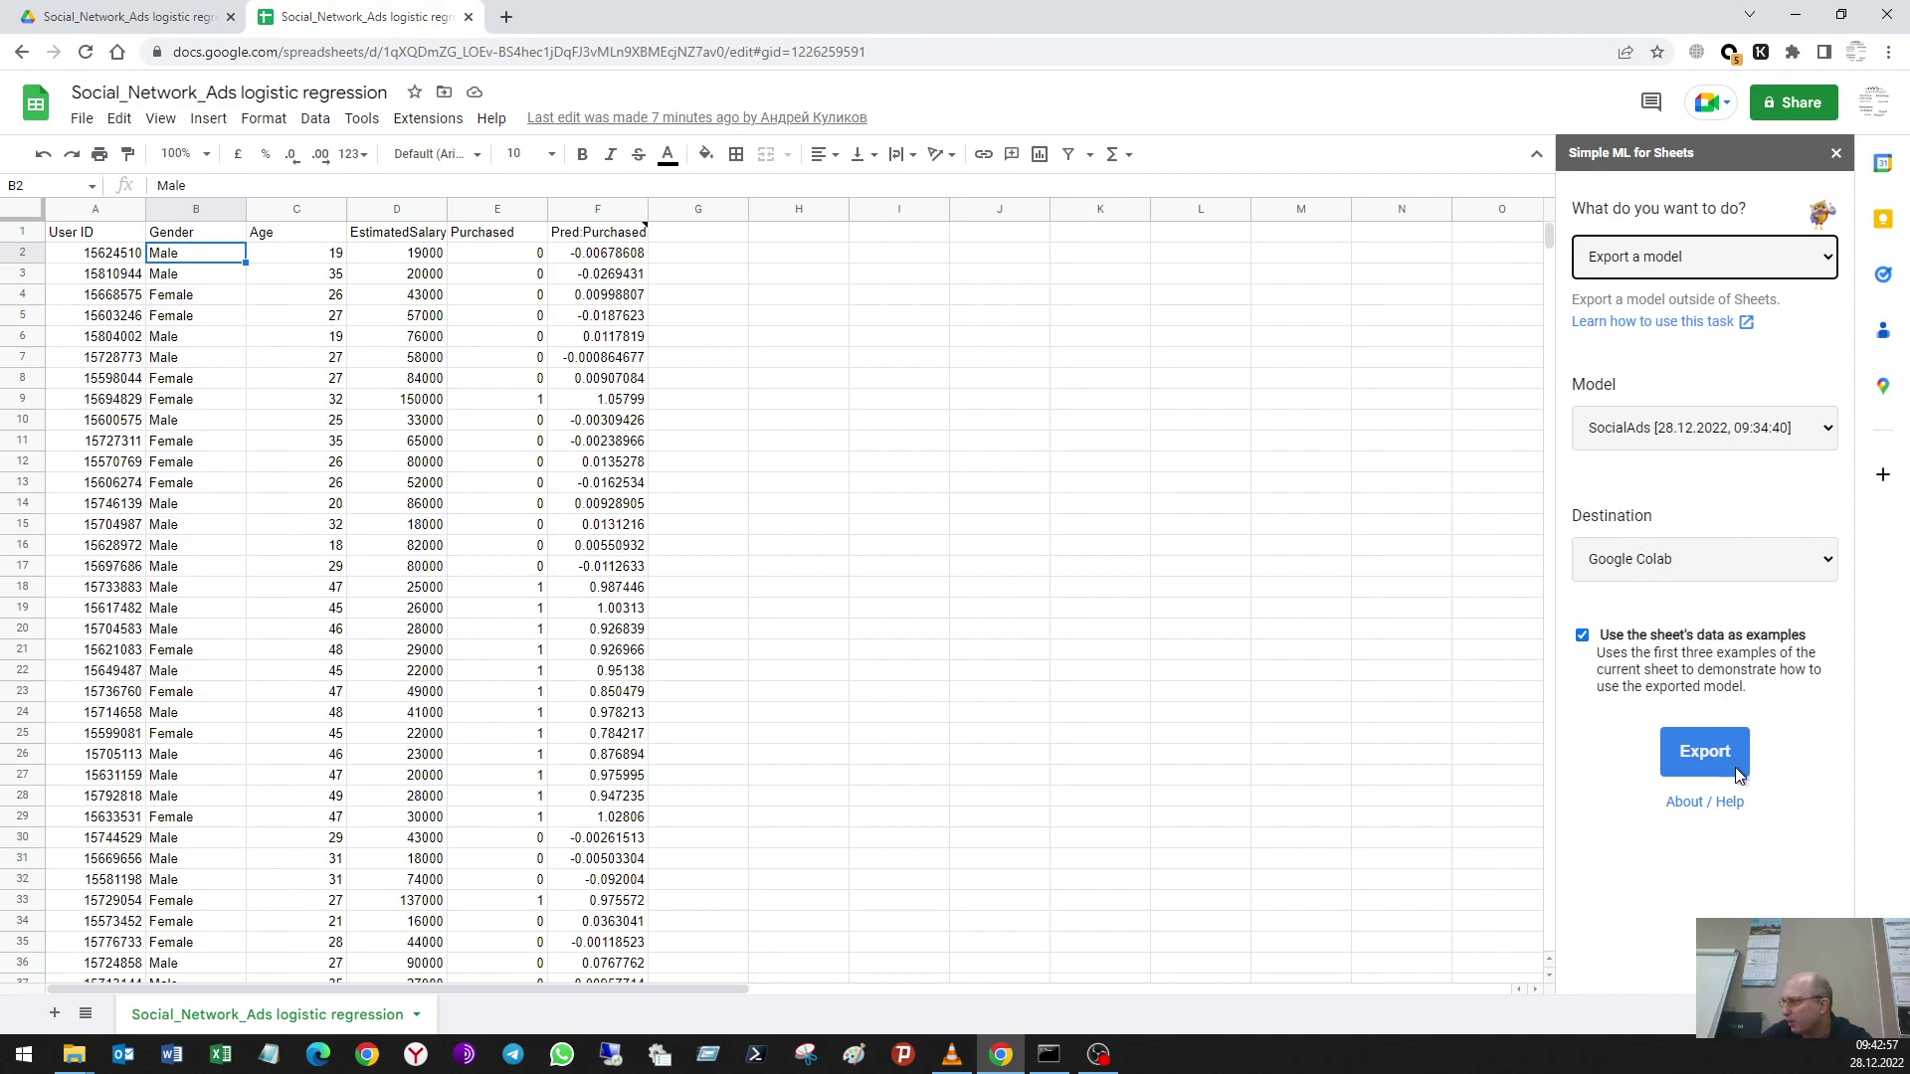
left_click(1705, 752)
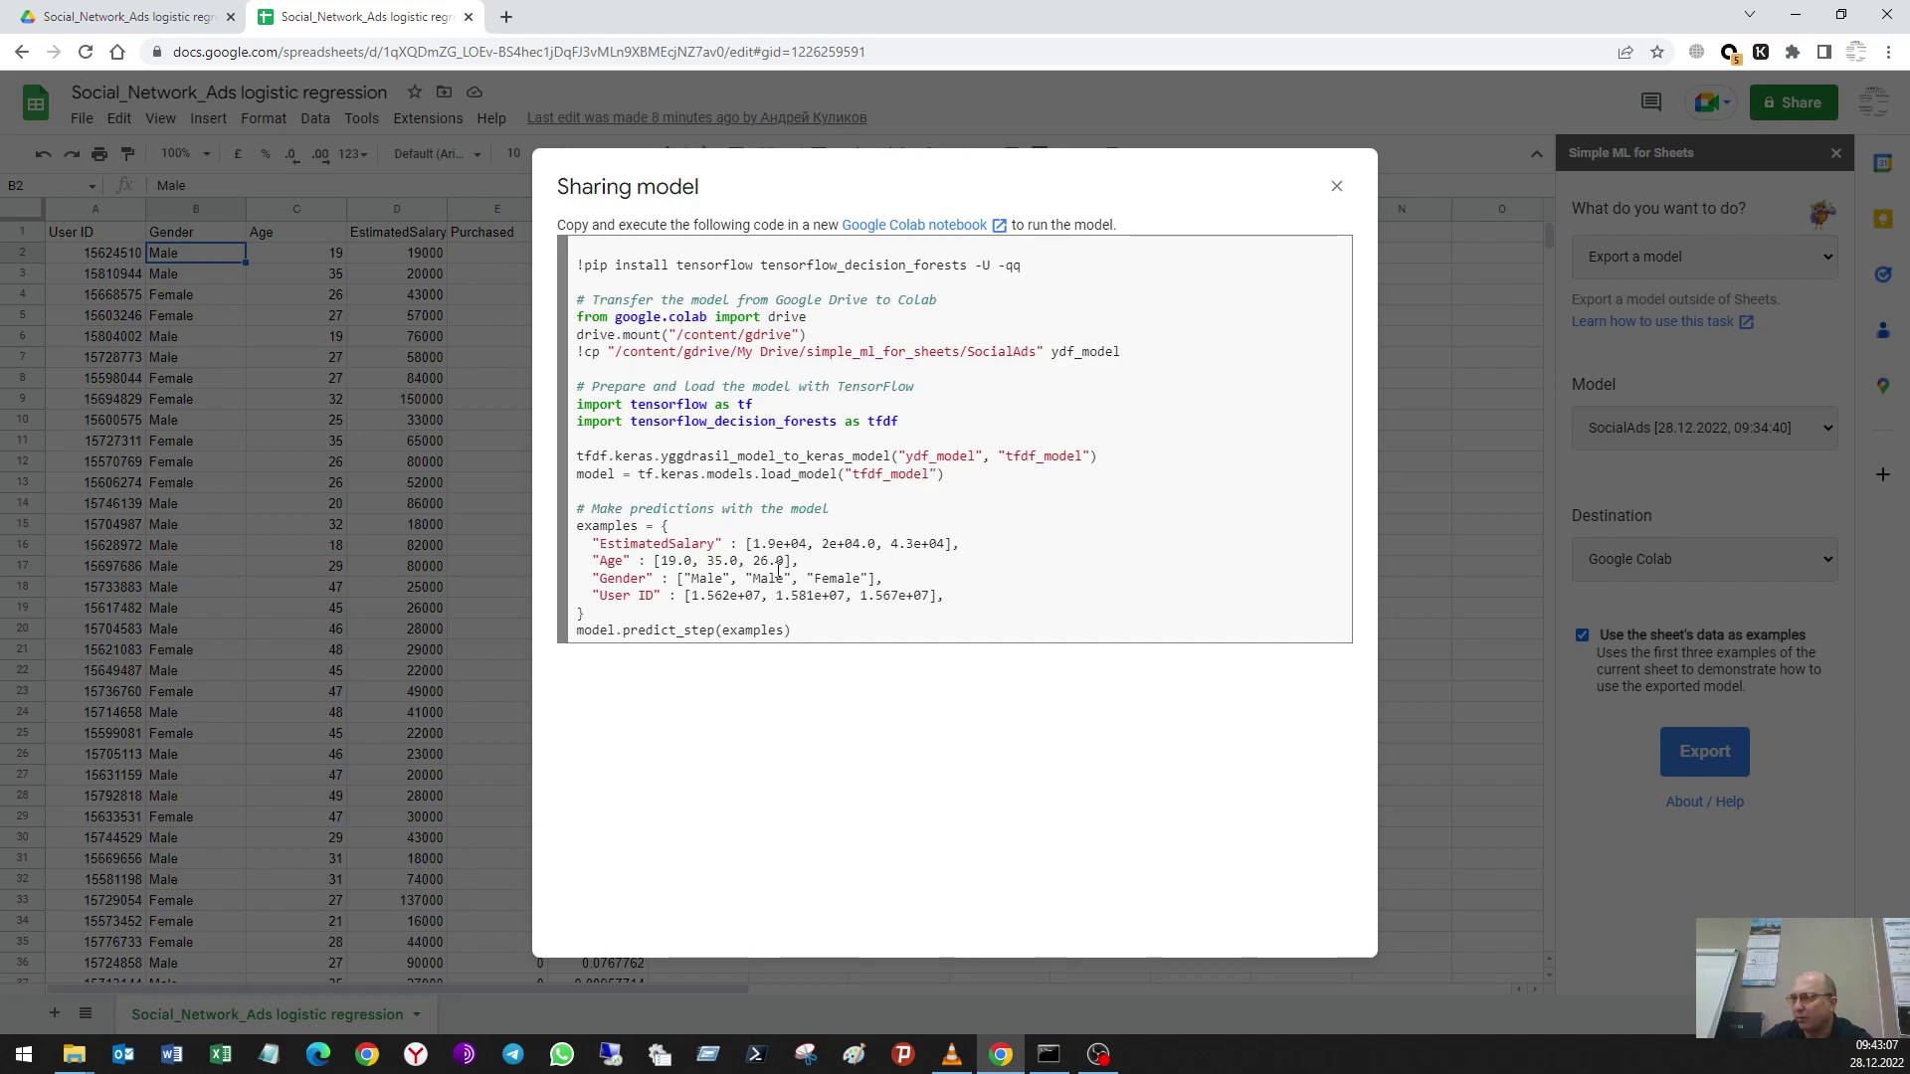
Step: Copy all of the generated export code and paste it into a new Google Colab notebook
left_click_drag(790, 629, 589, 279)
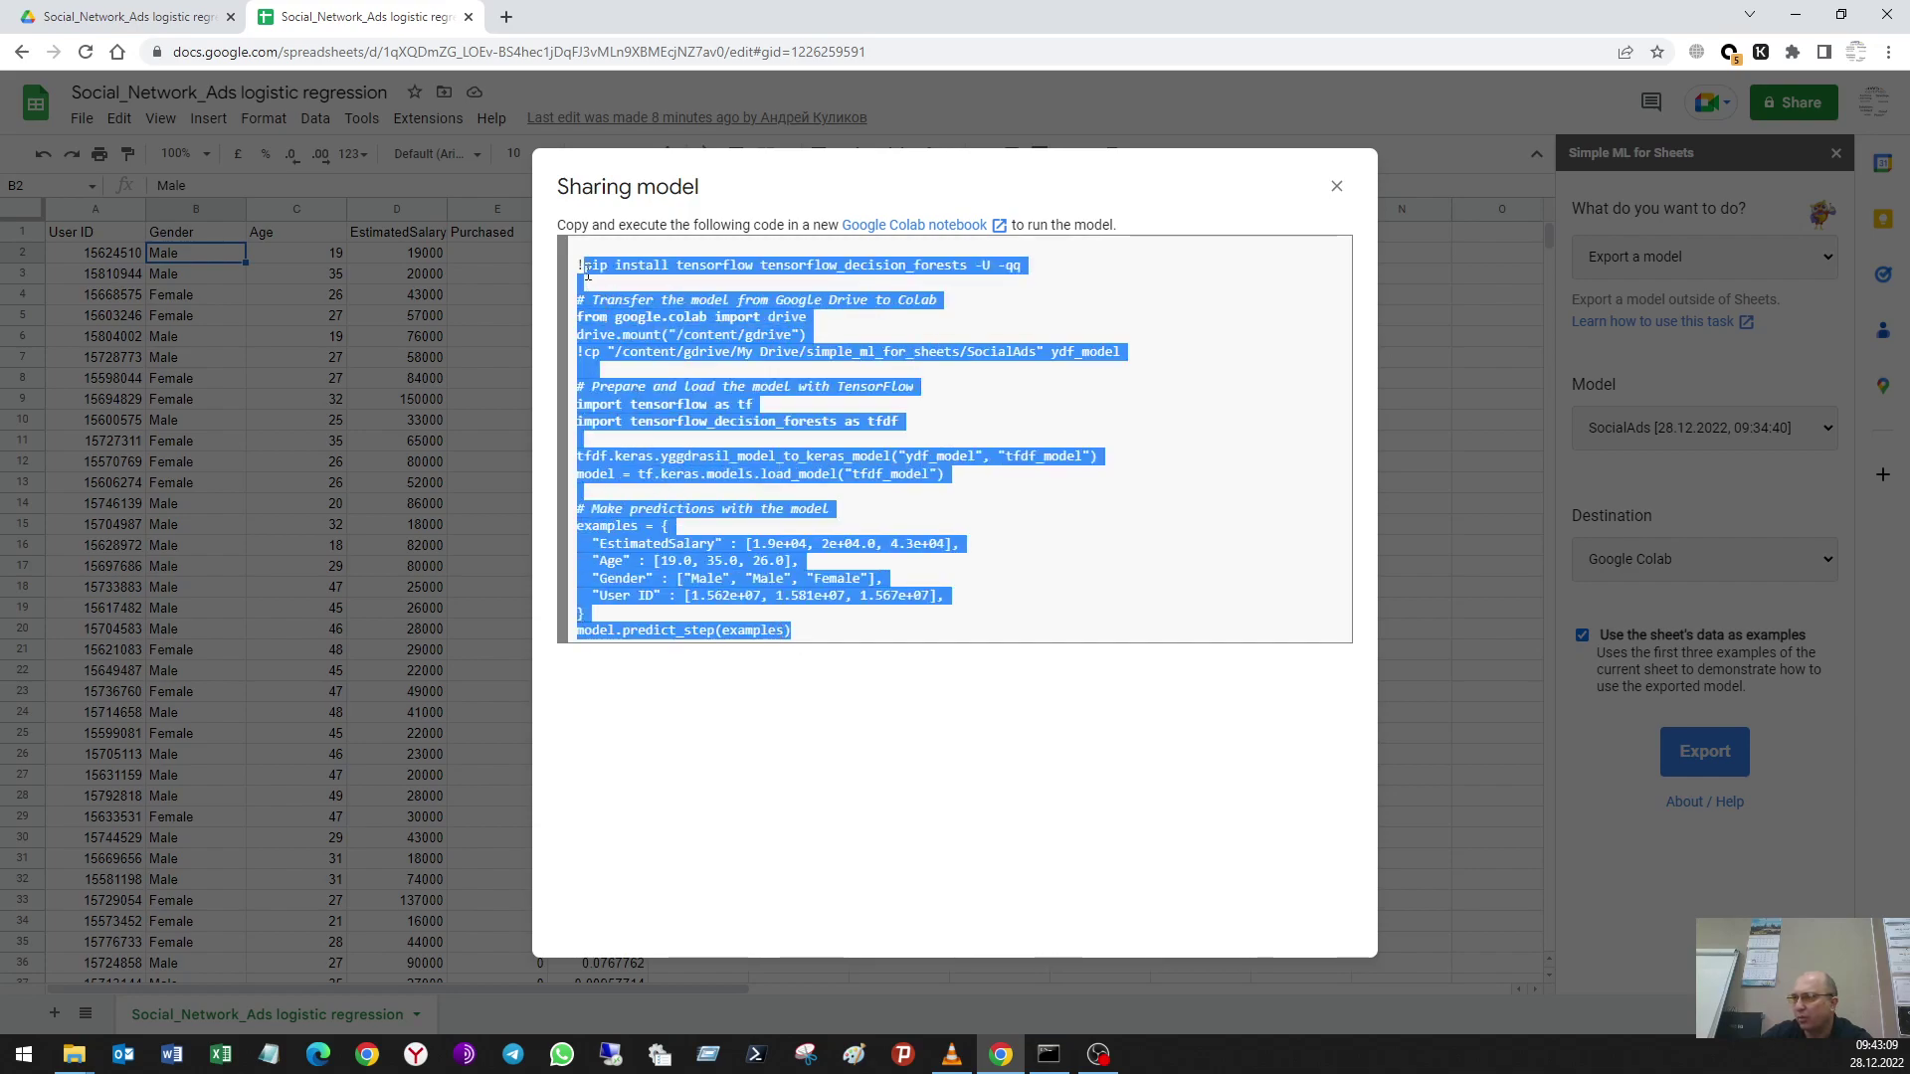
right_click(587, 266)
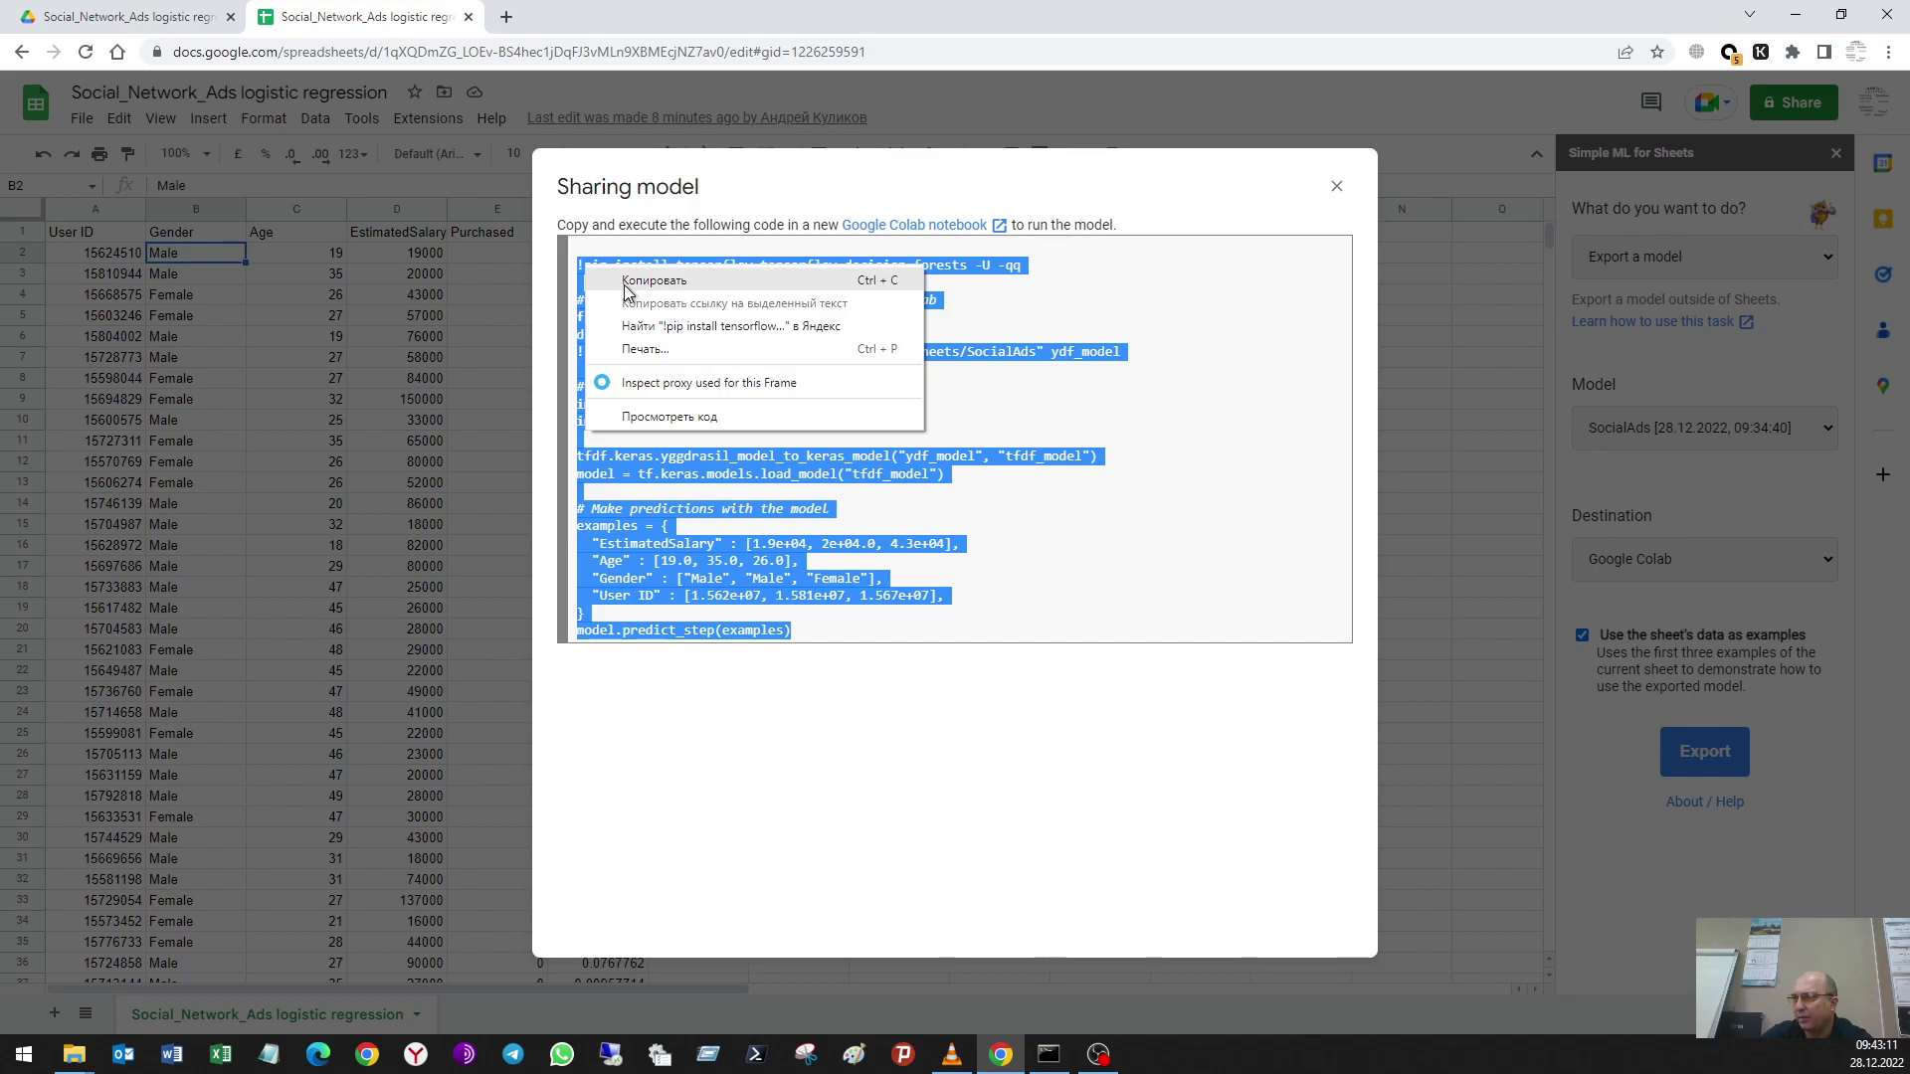
left_click(656, 282)
left_click(900, 229)
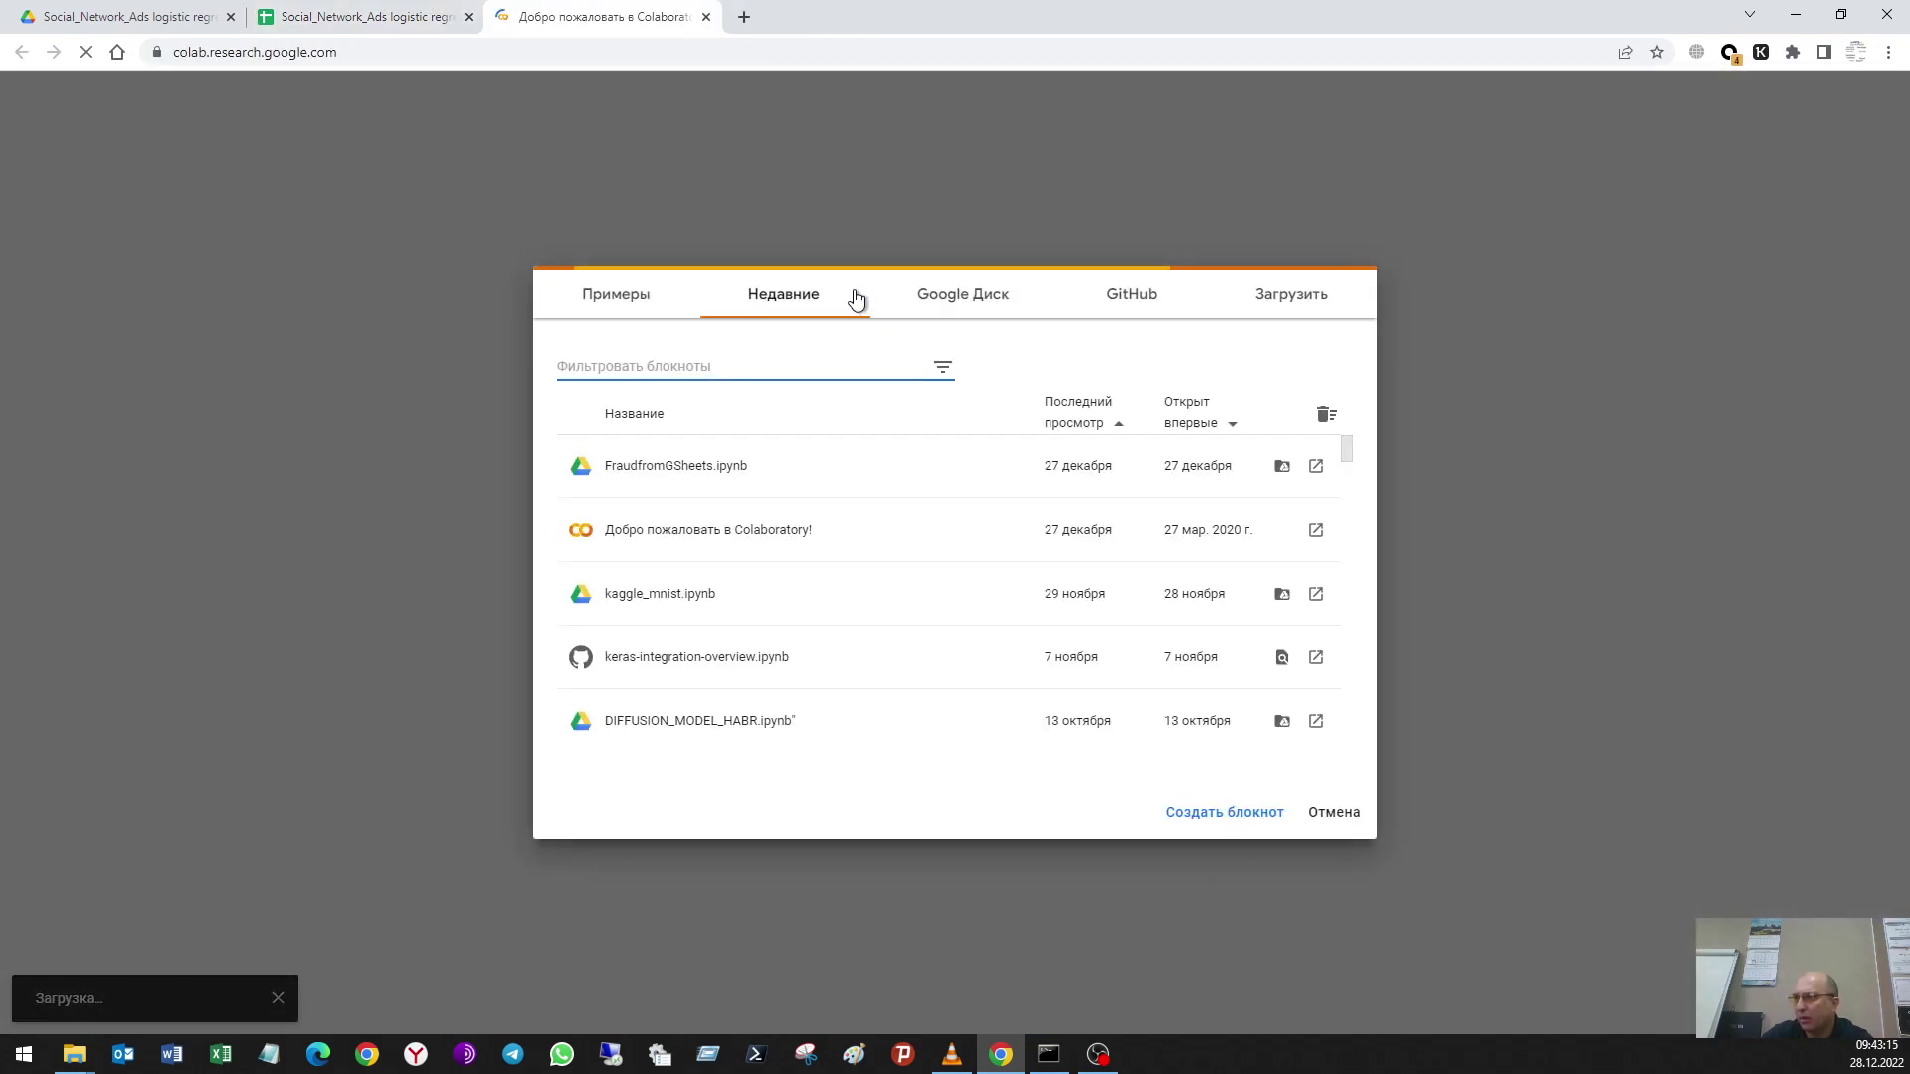
left_click(1263, 822)
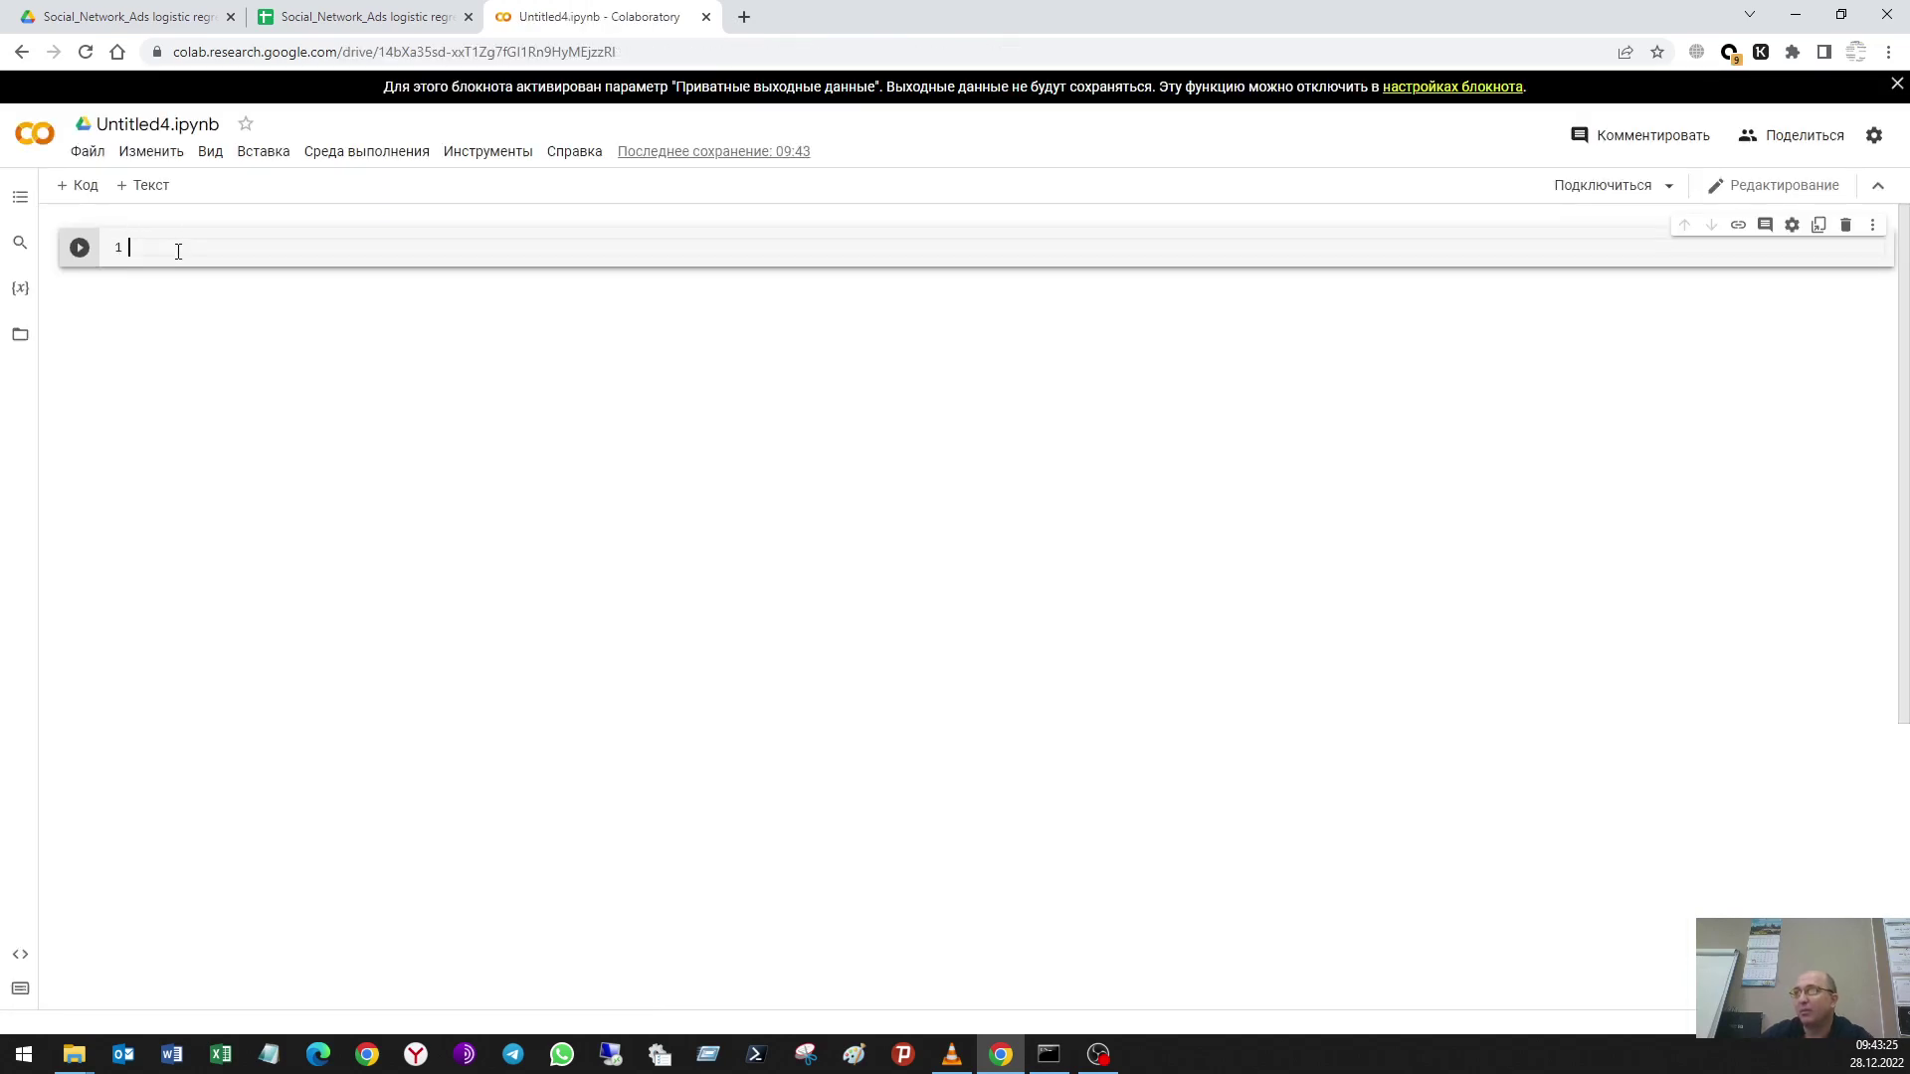
key("ctrl+v")
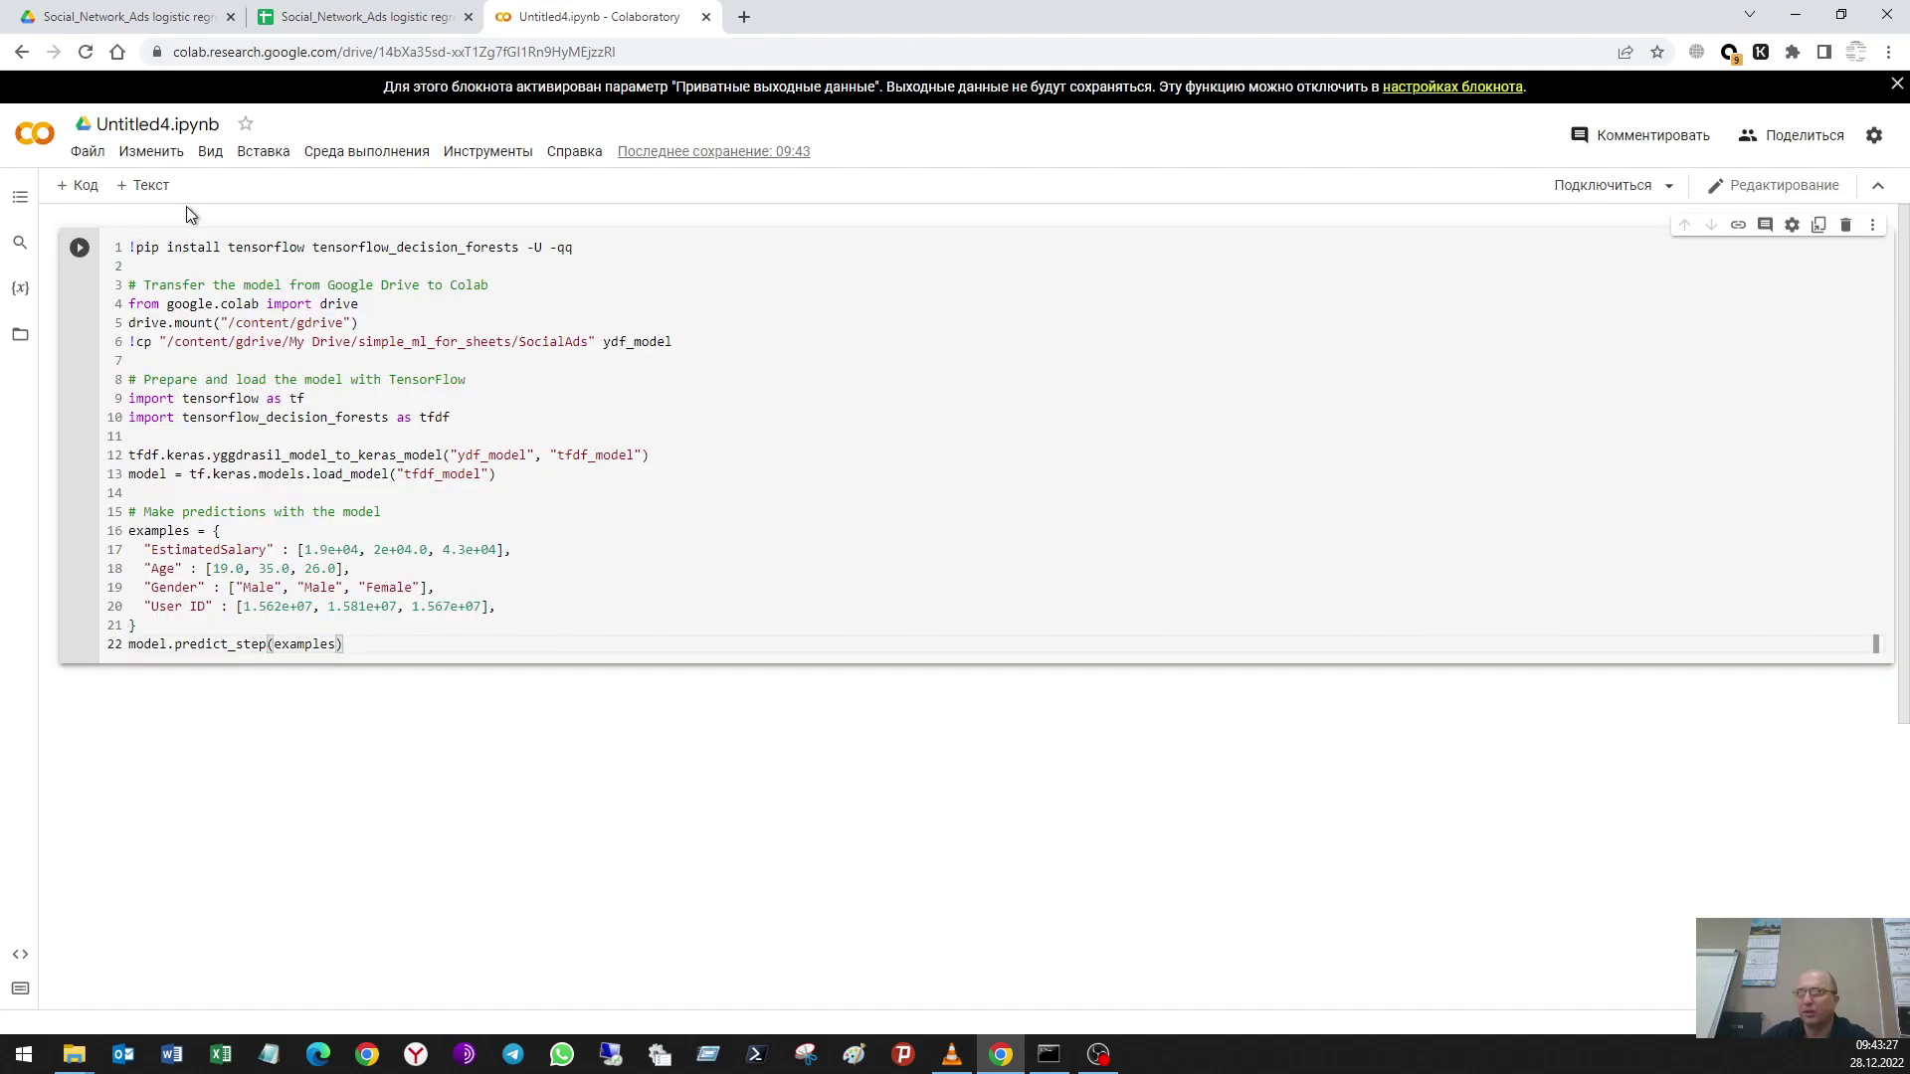
Step: Rename the notebook as Social Ads.ipynb
left_click(173, 122)
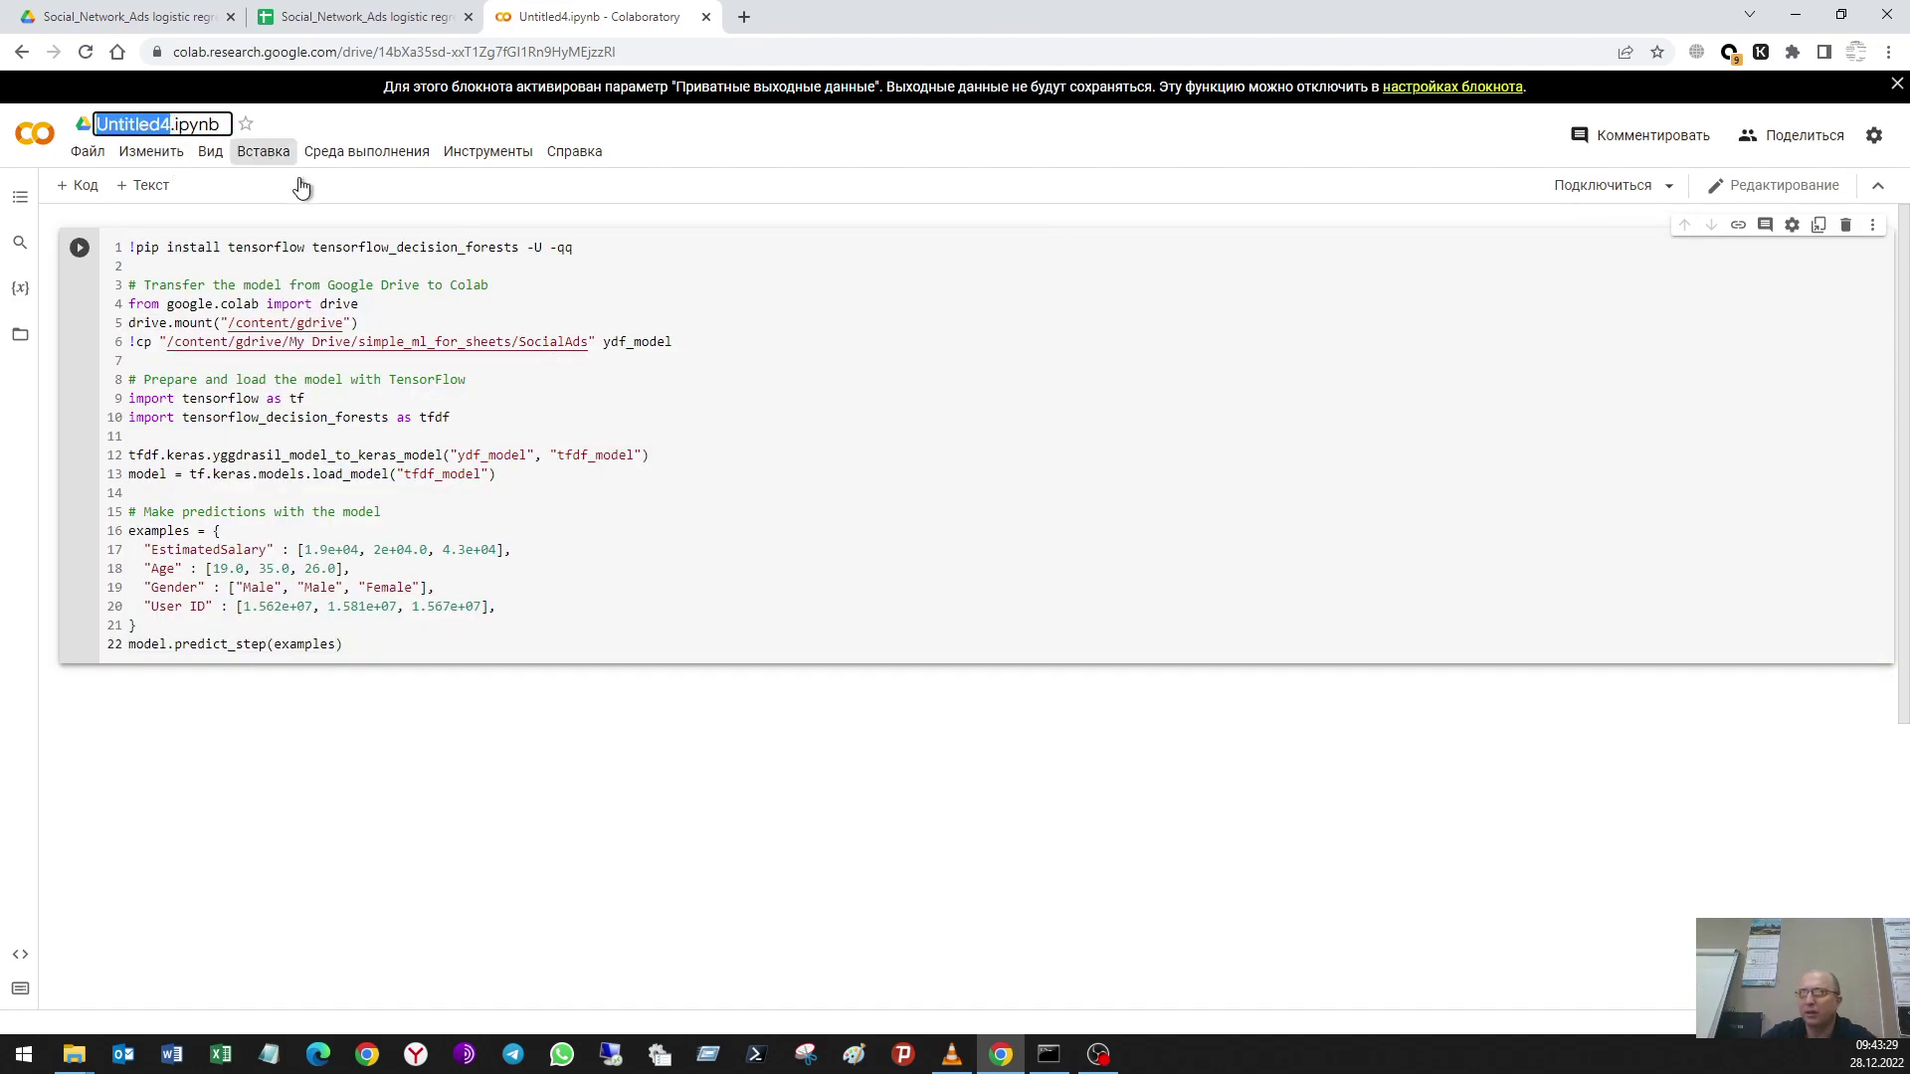
type("Social")
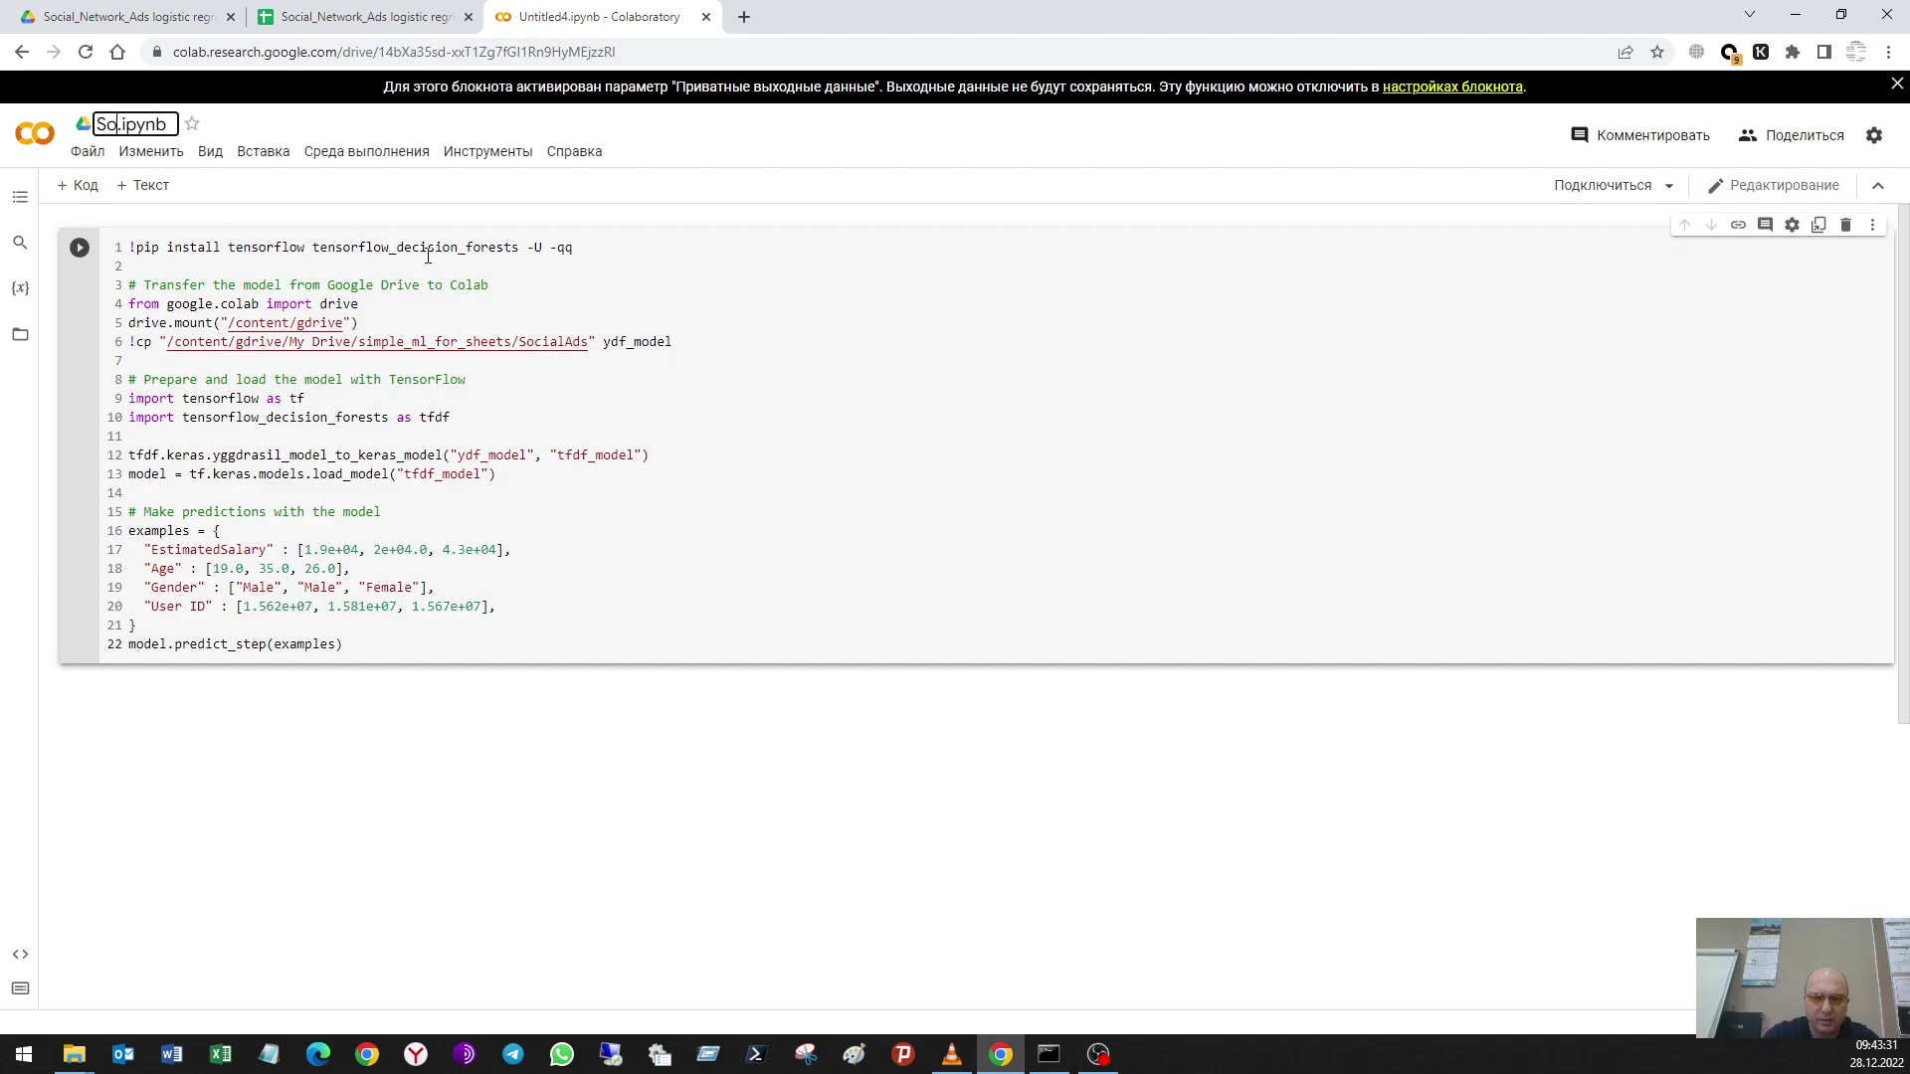
type(" Ads")
left_click(718, 451)
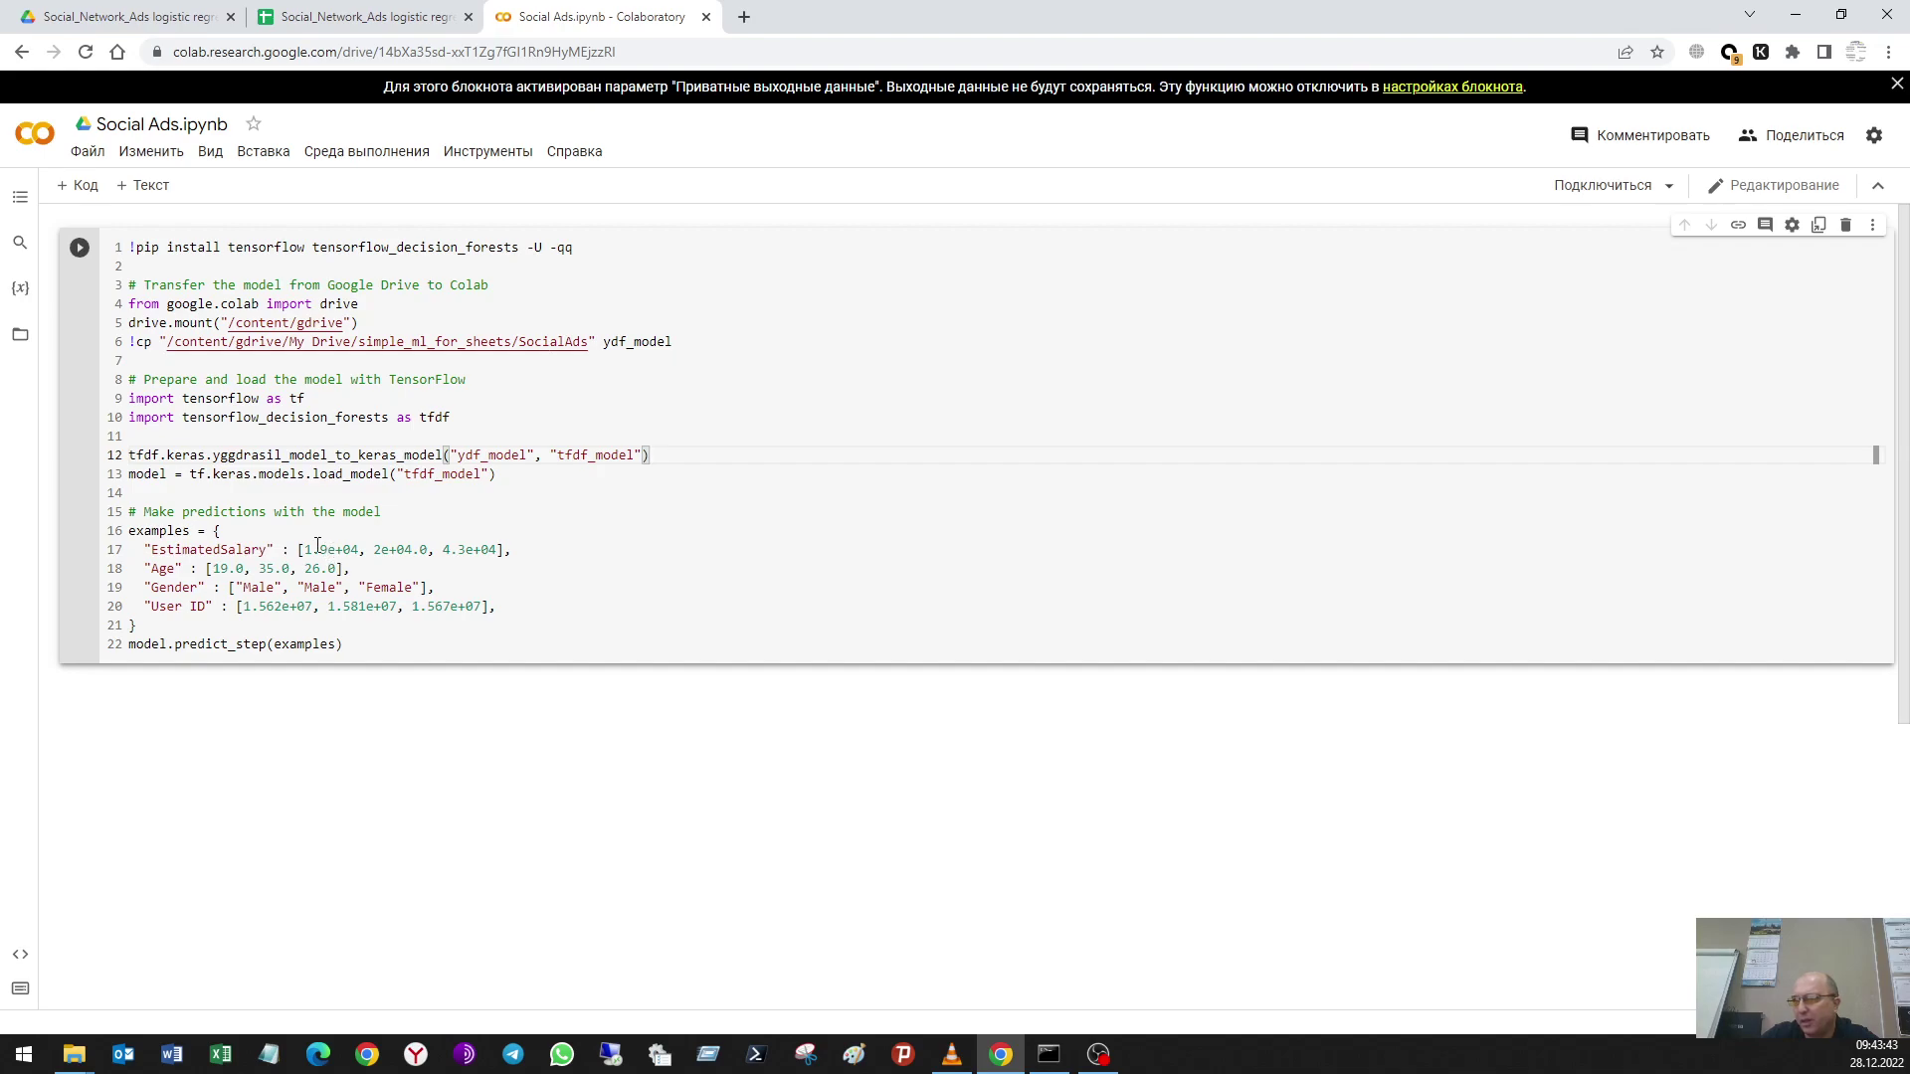
Step: Run the exported code cell and inspect the EstimatedSalary line in its examples
left_click(328, 569)
left_click(81, 248)
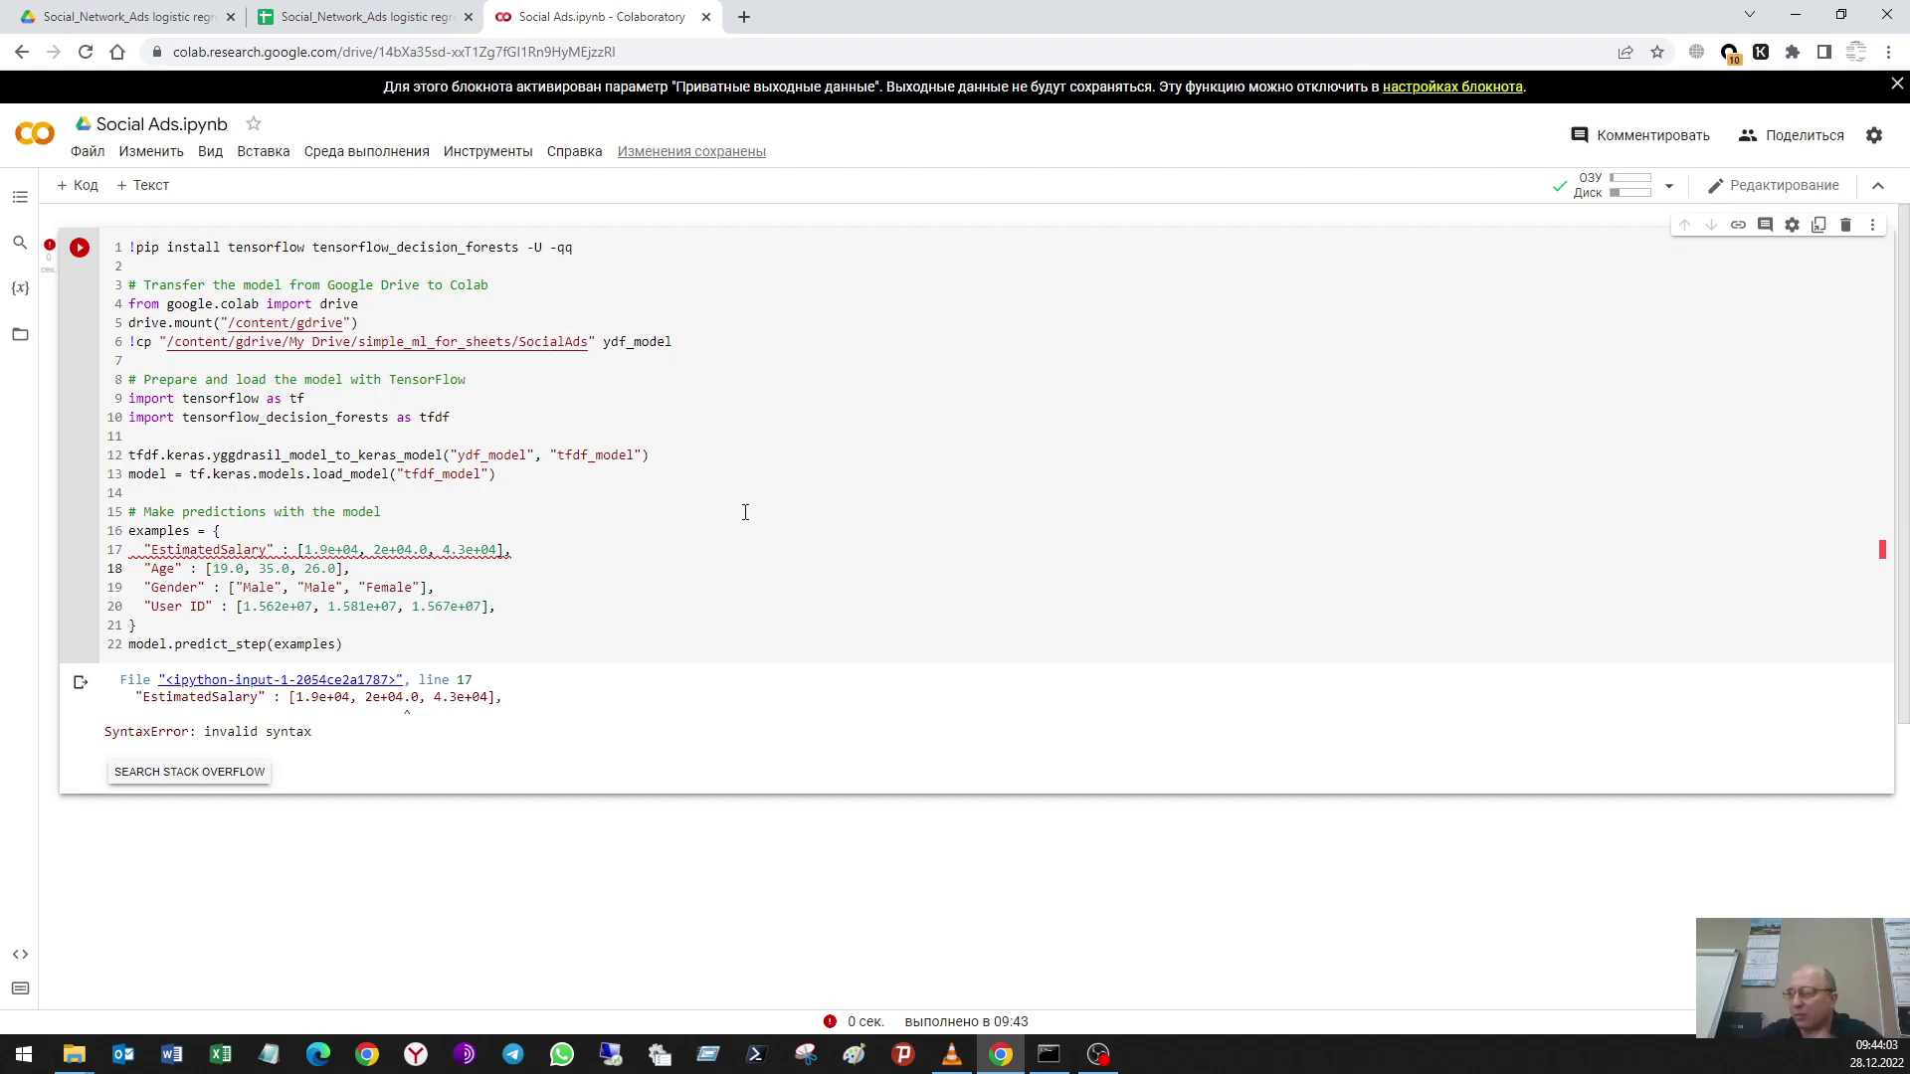
left_click(733, 476)
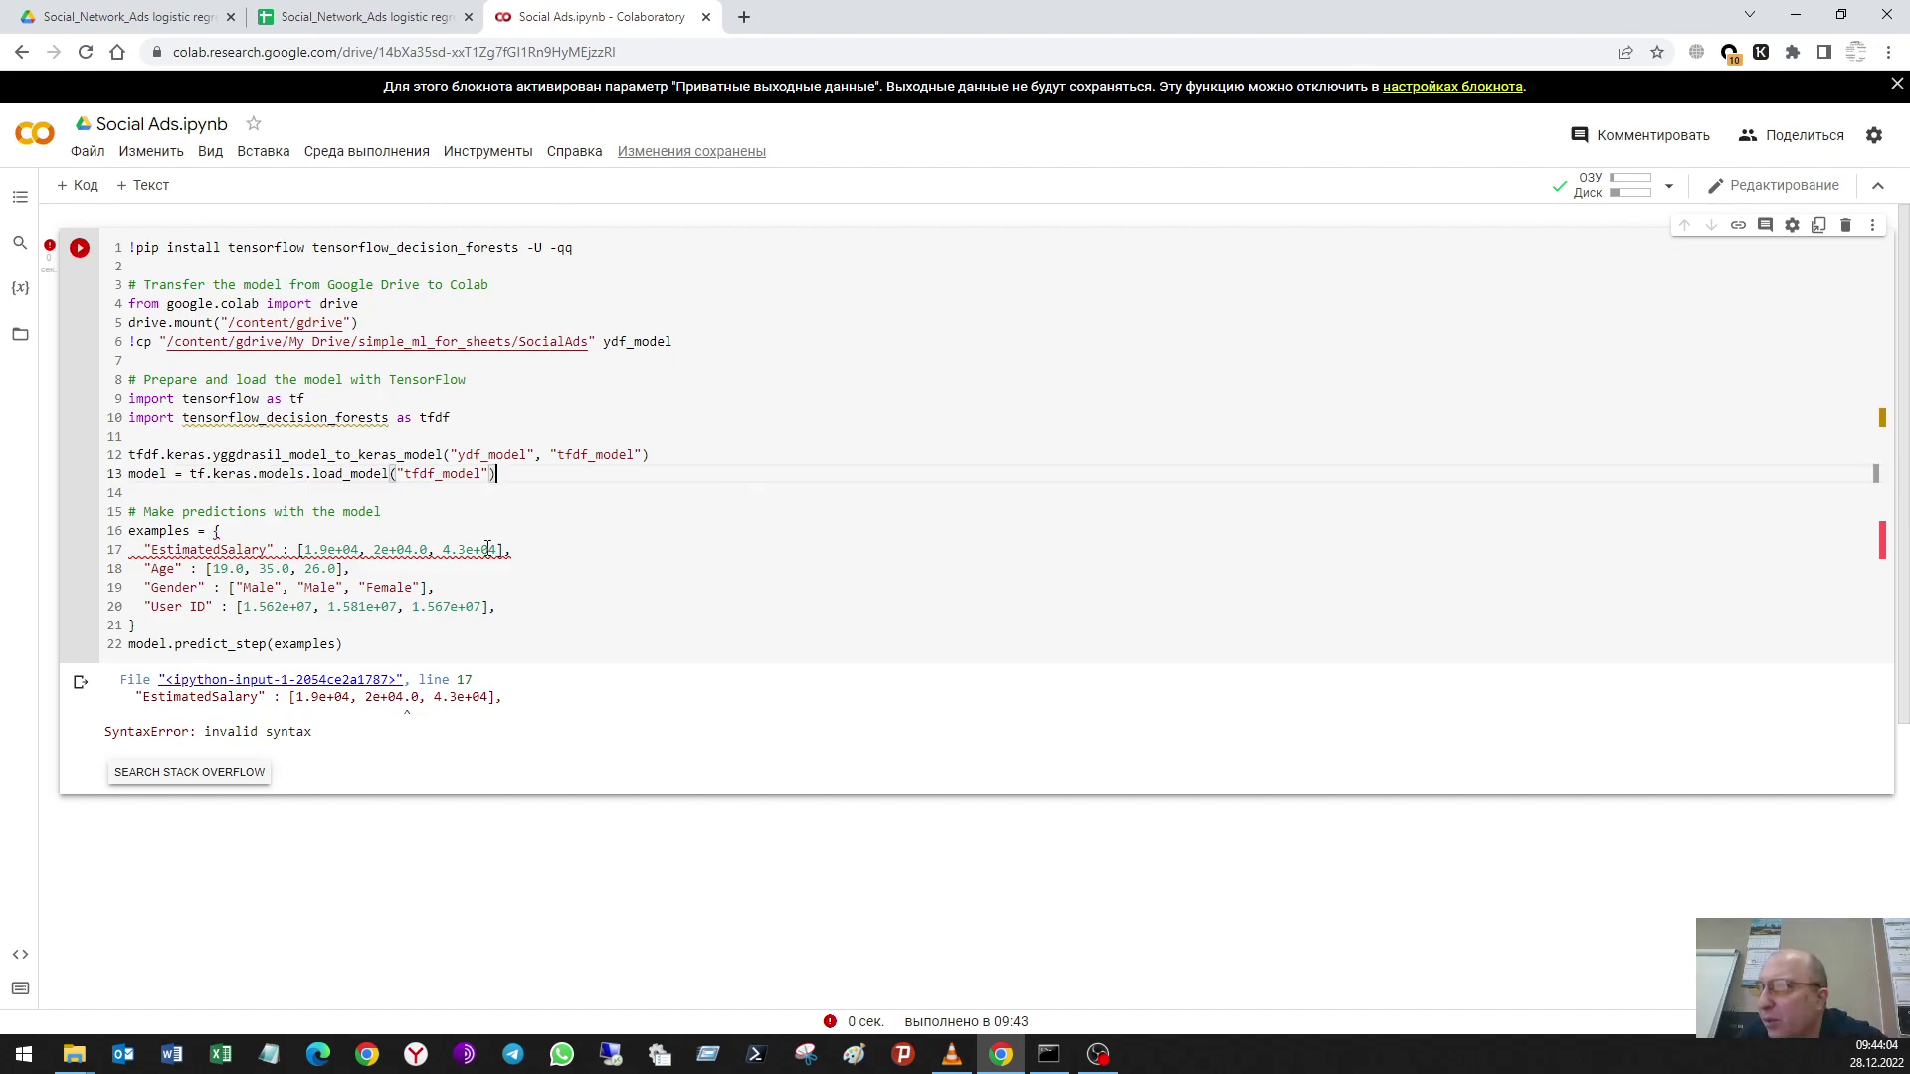
left_click(359, 551)
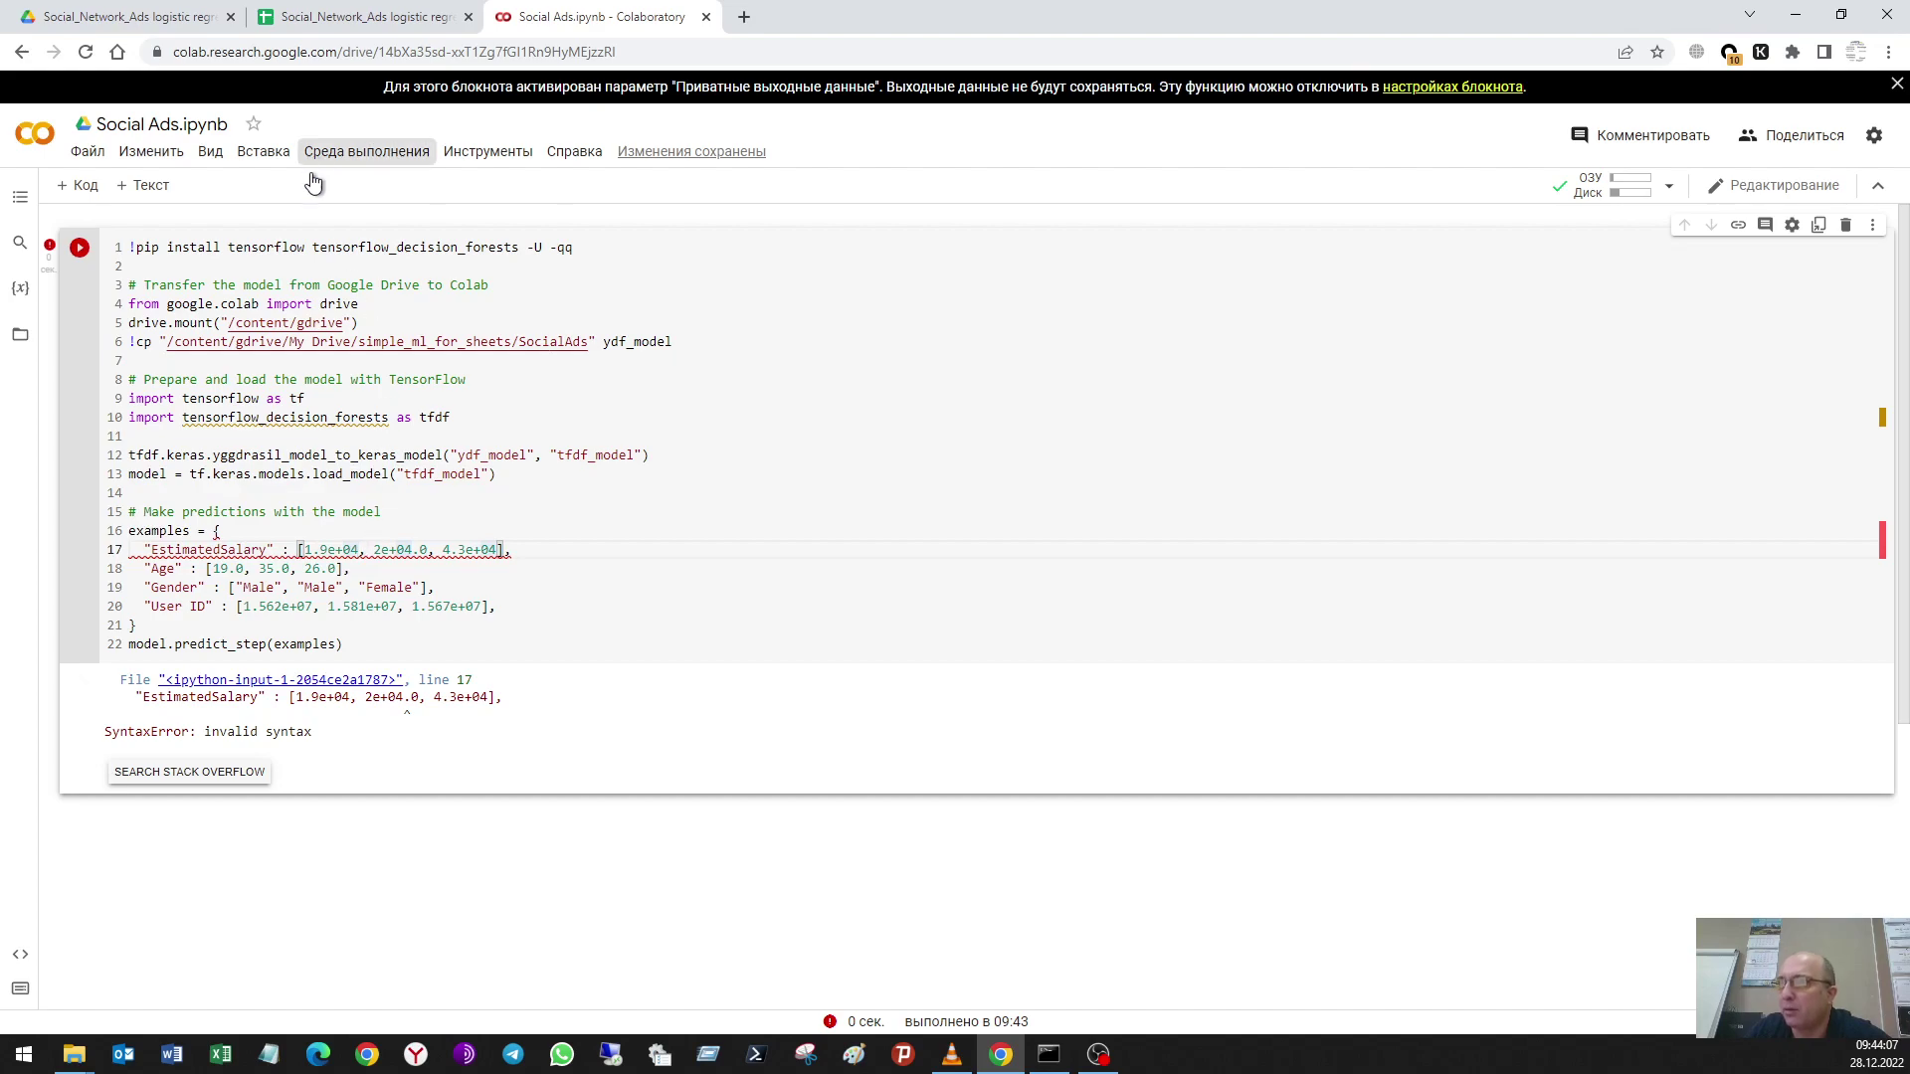
Step: Return to the Social_Network_Ads spreadsheet, dismiss the Sharing model code and close the spreadsheet
left_click(133, 18)
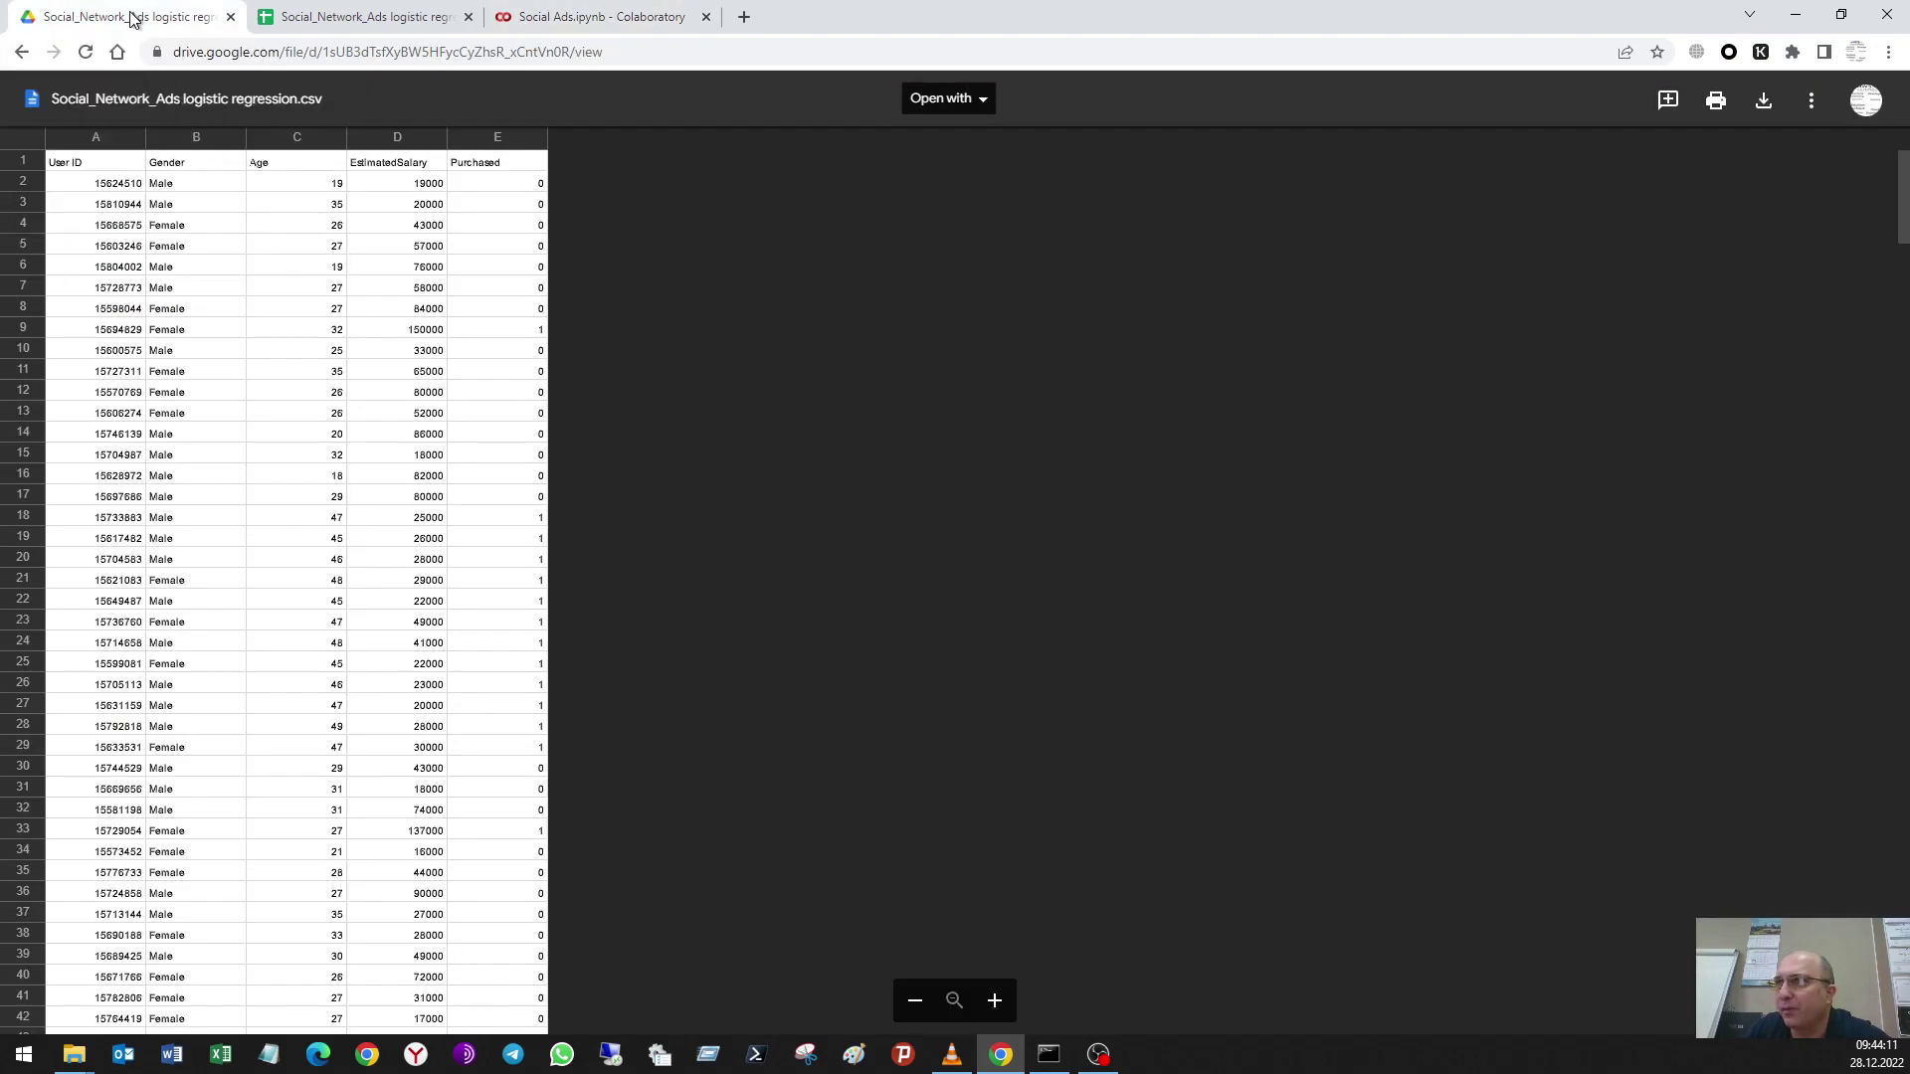
left_click(265, 27)
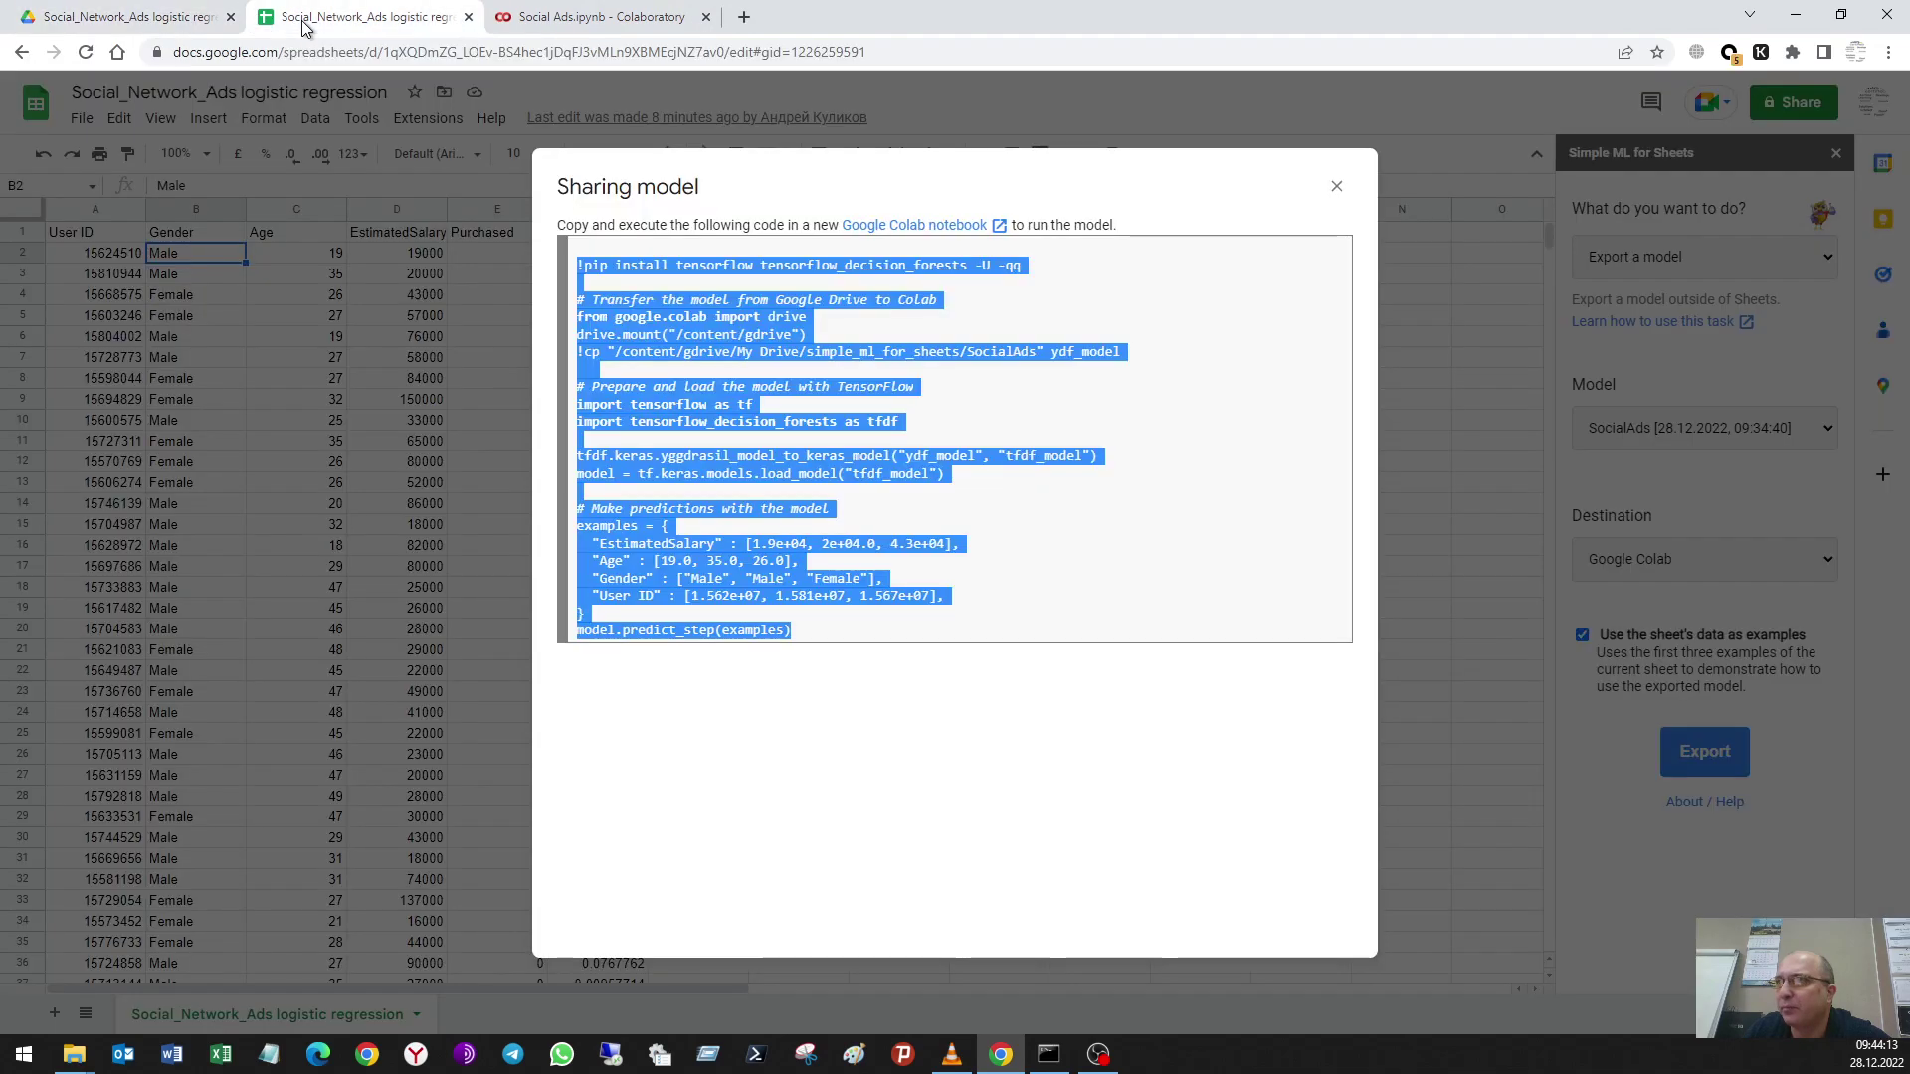
left_click(1337, 187)
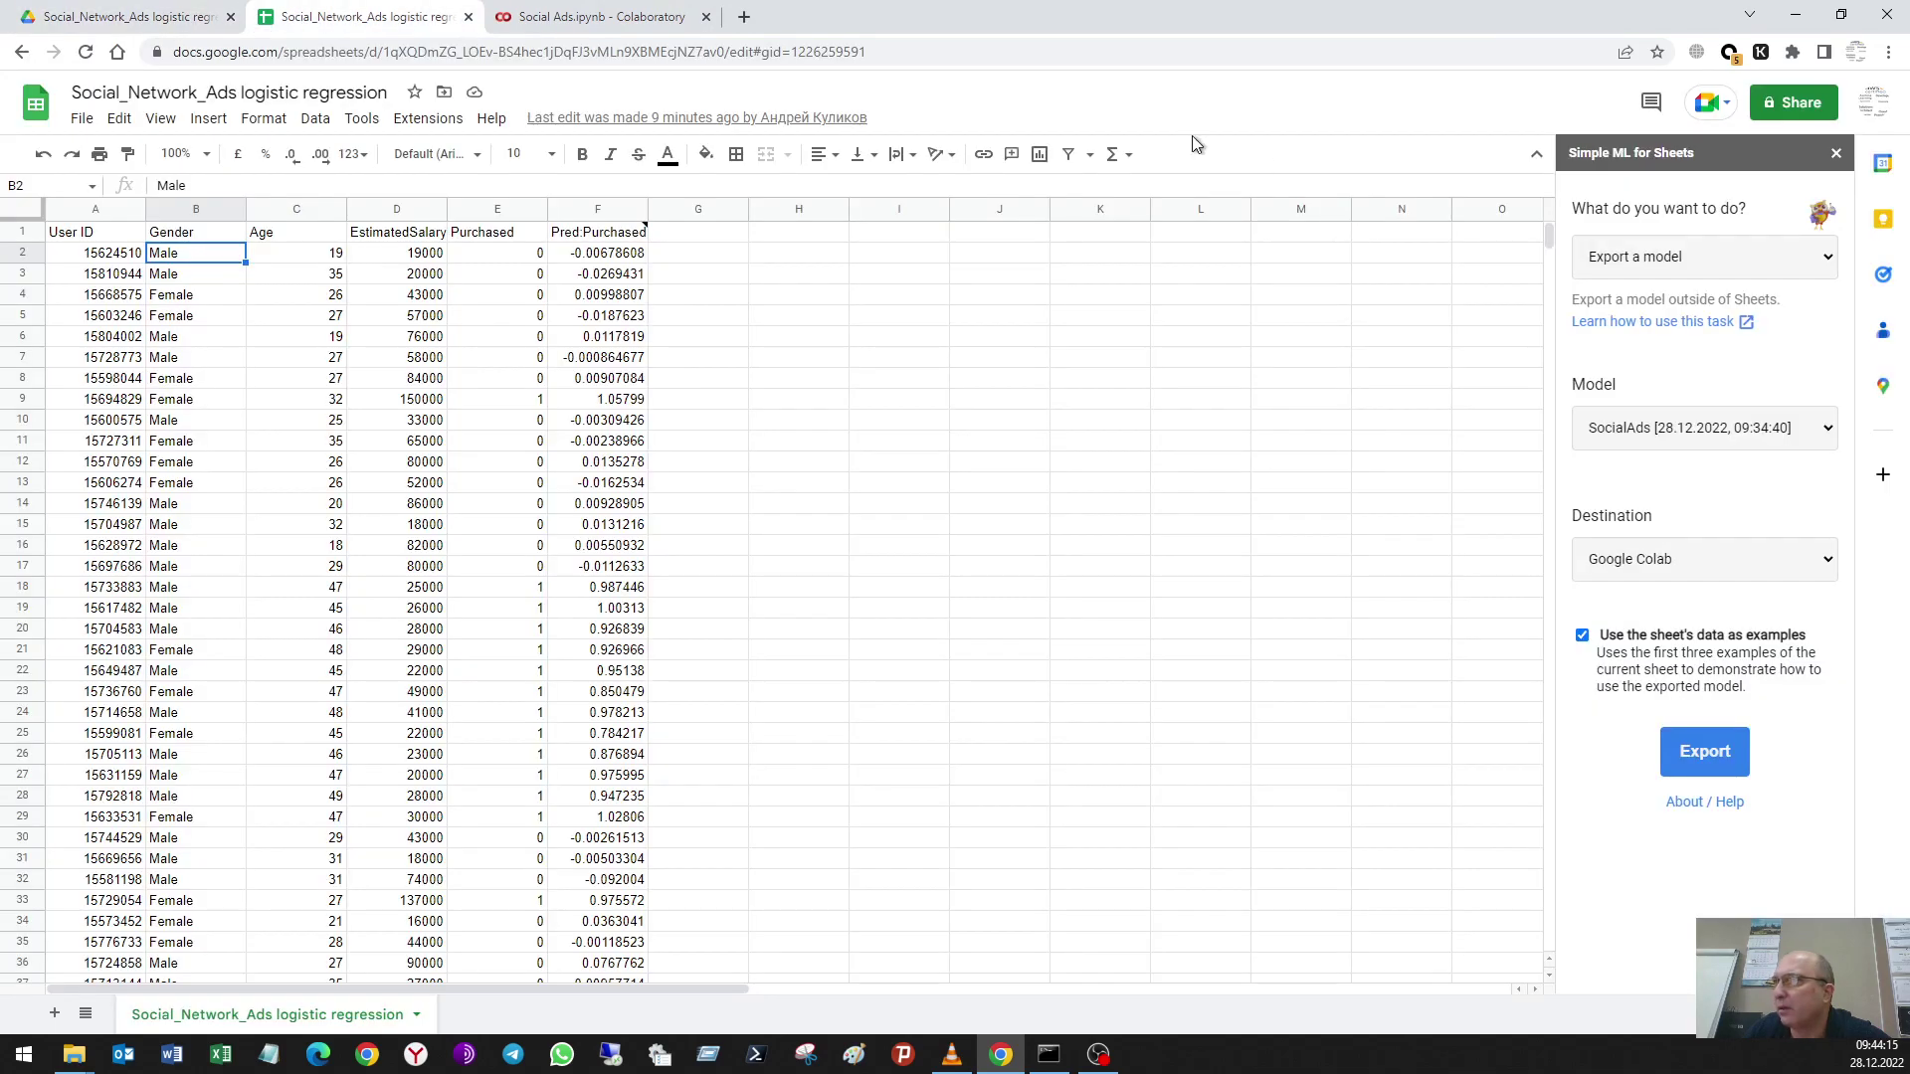
key("ctrl+w")
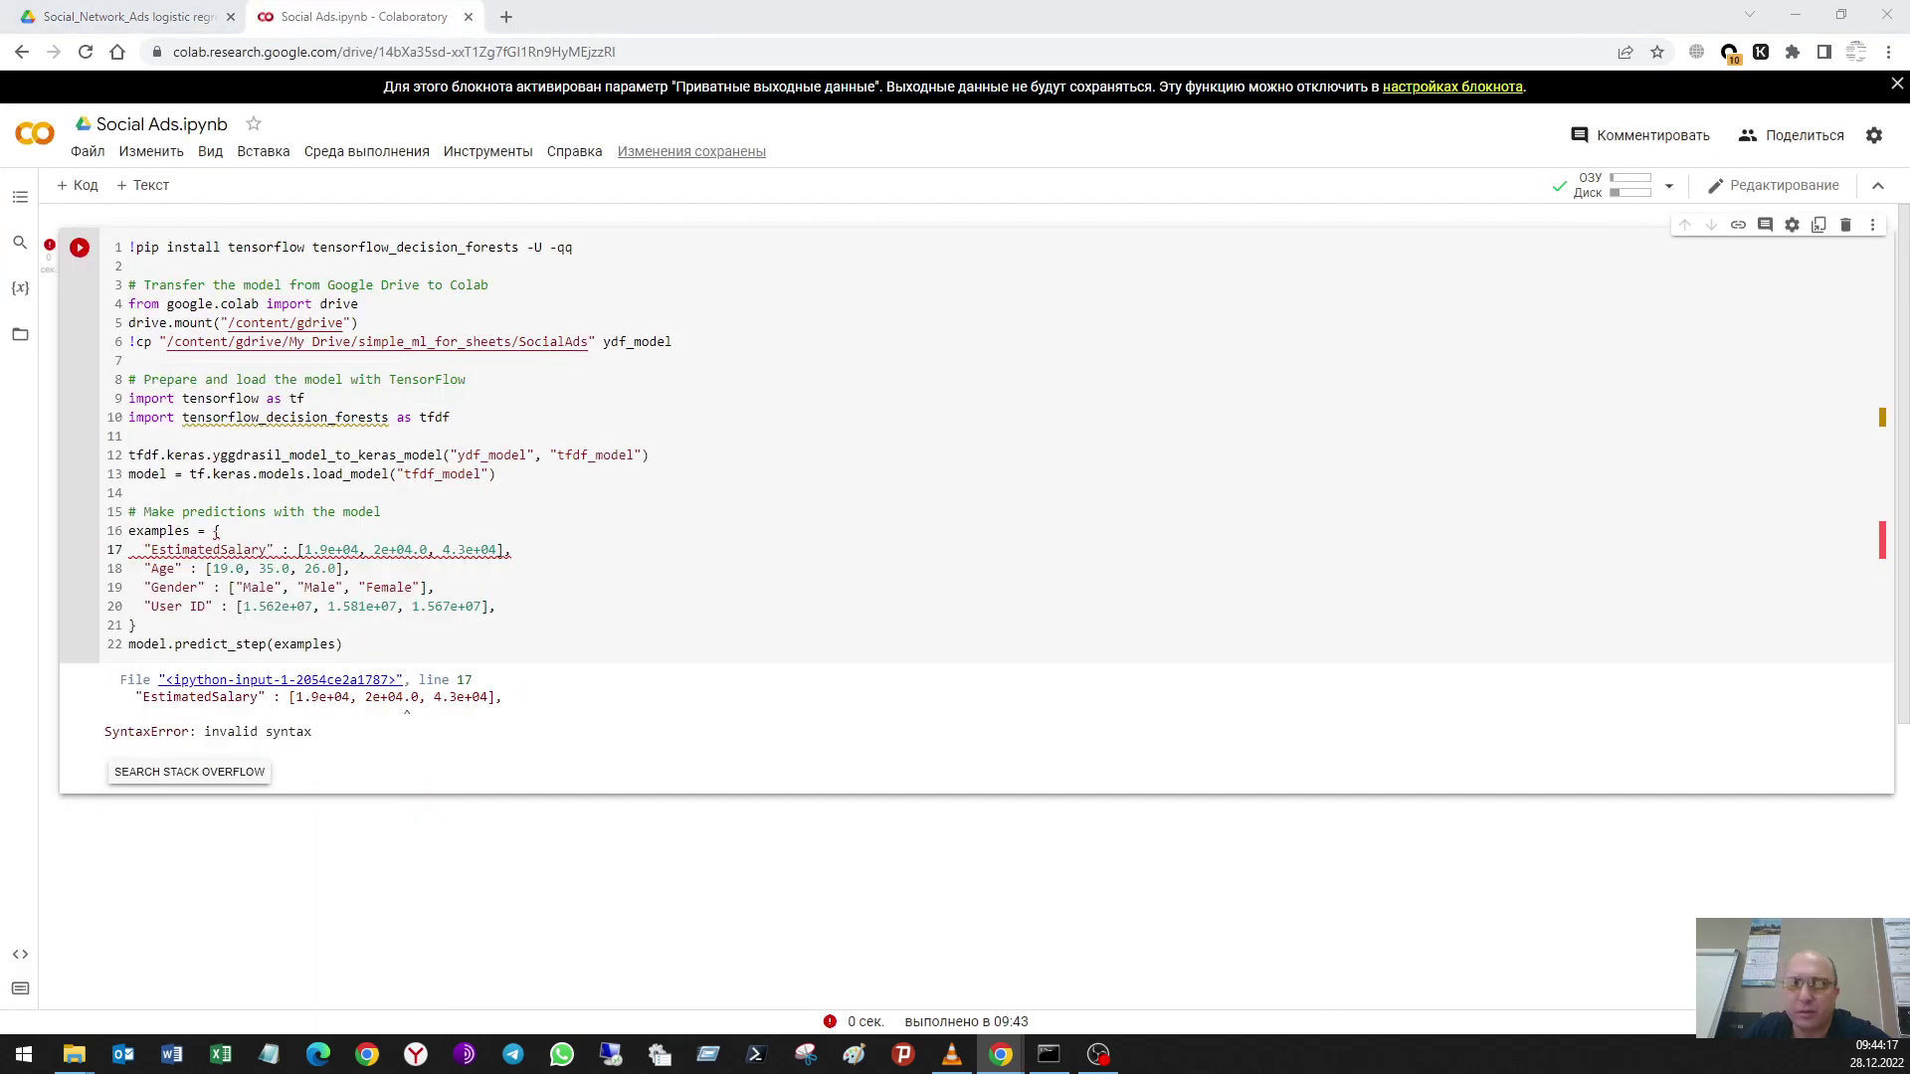
Step: Replace the first EstimatedSalary value in the notebook's examples with 19000
left_click(328, 550)
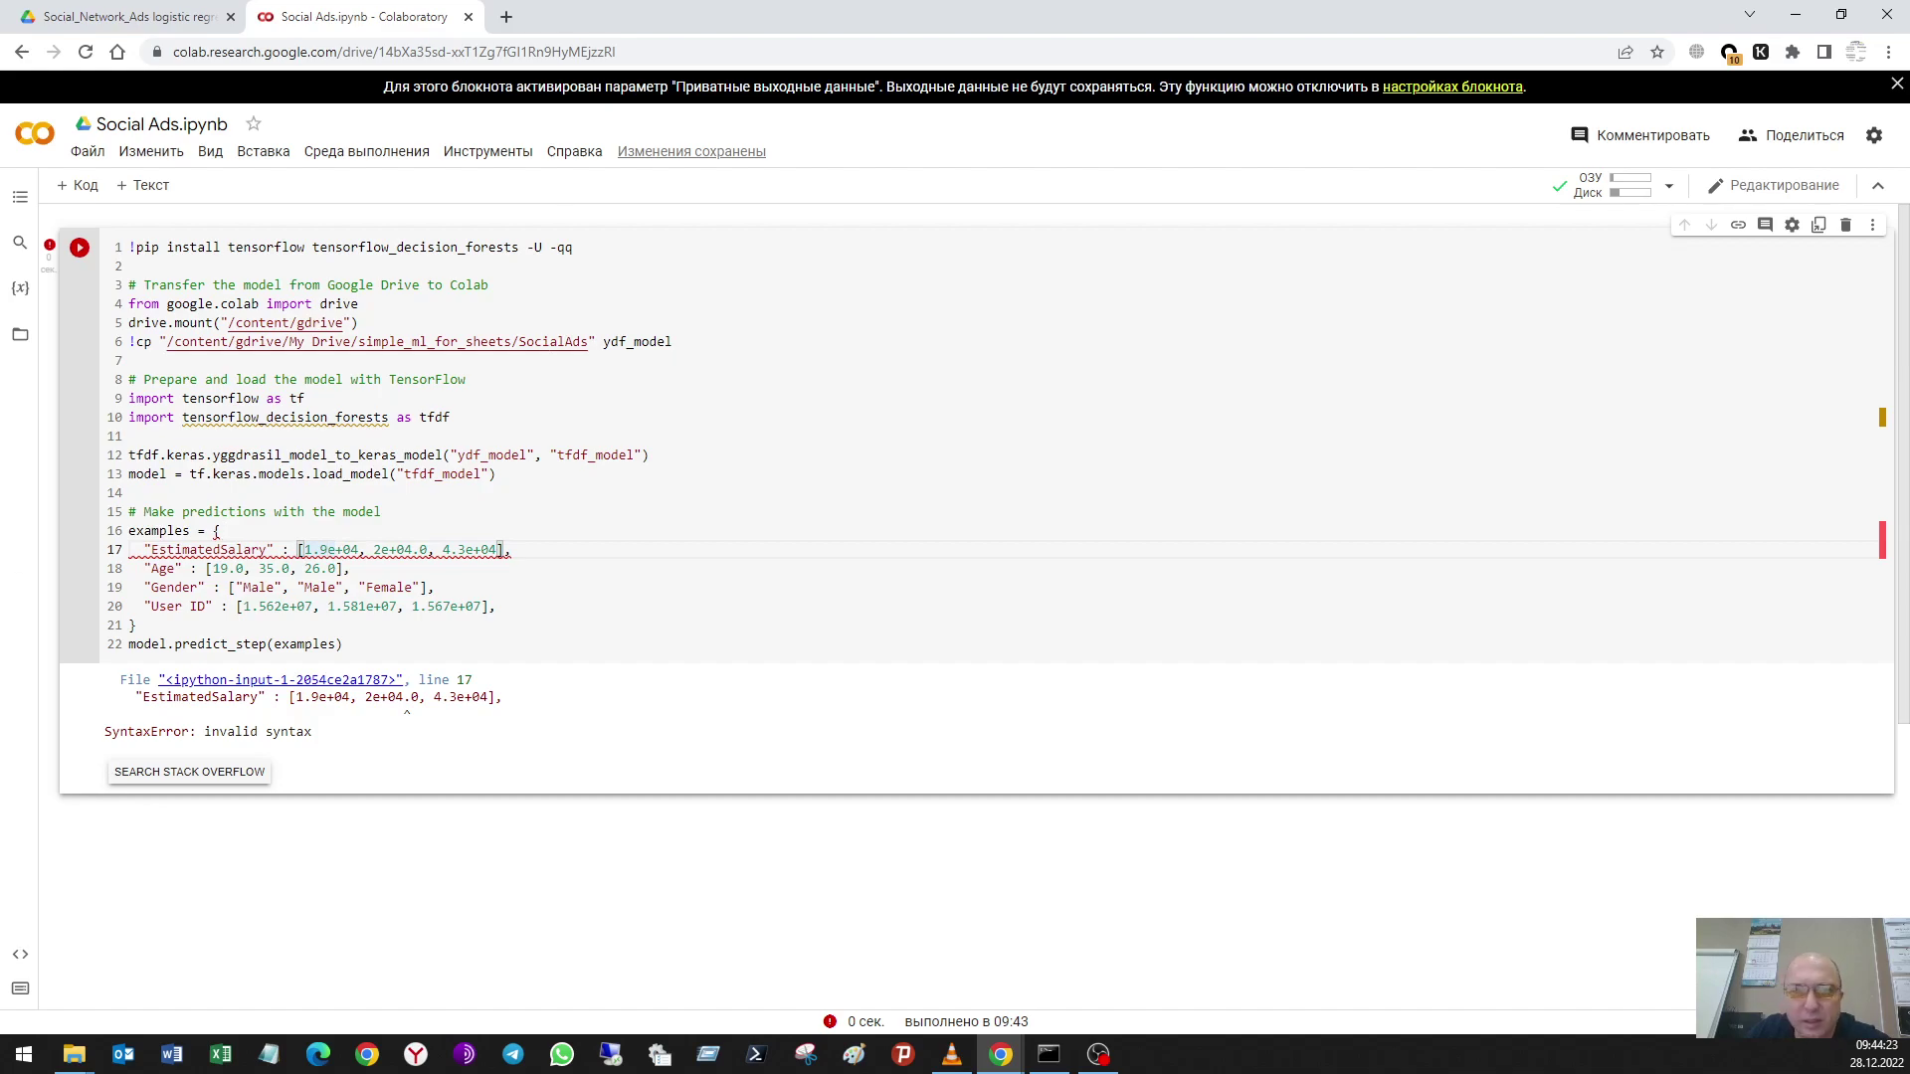
left_click_drag(359, 549, 303, 550)
type("1")
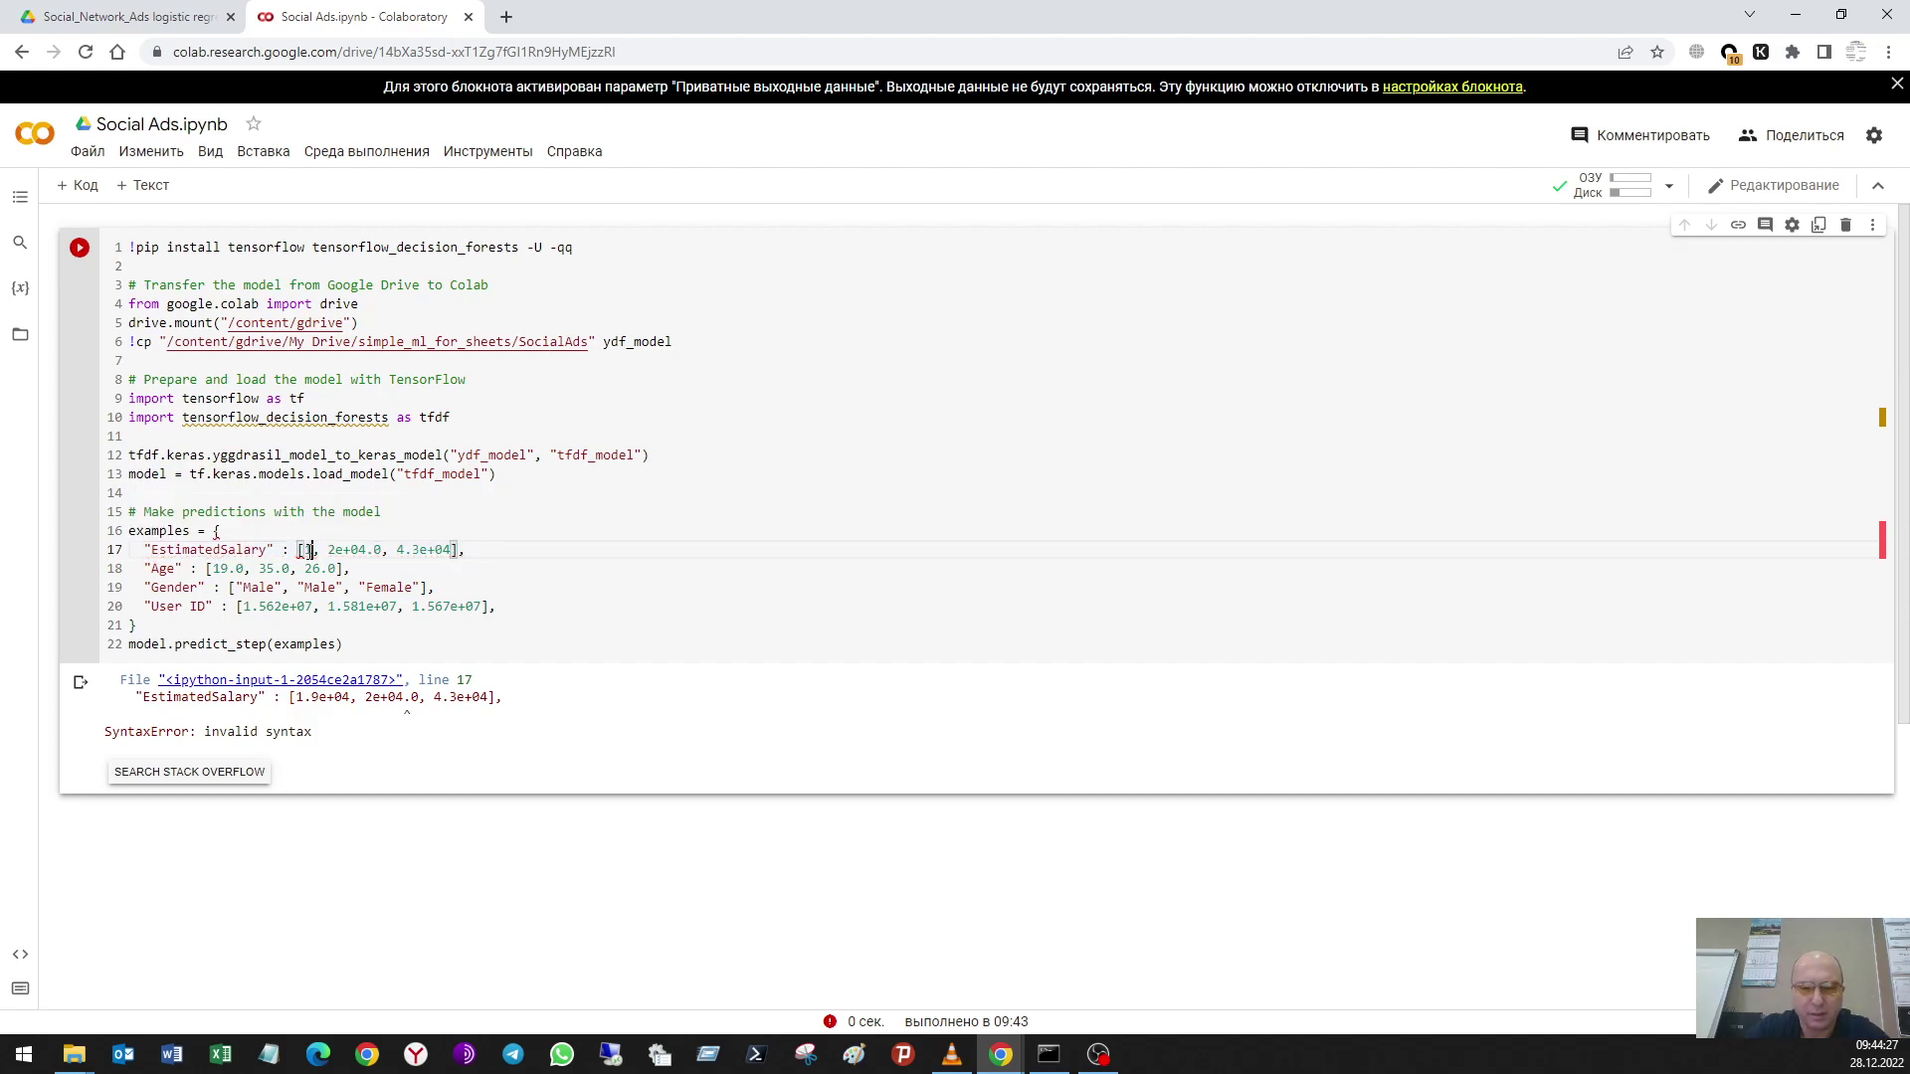
type("9000")
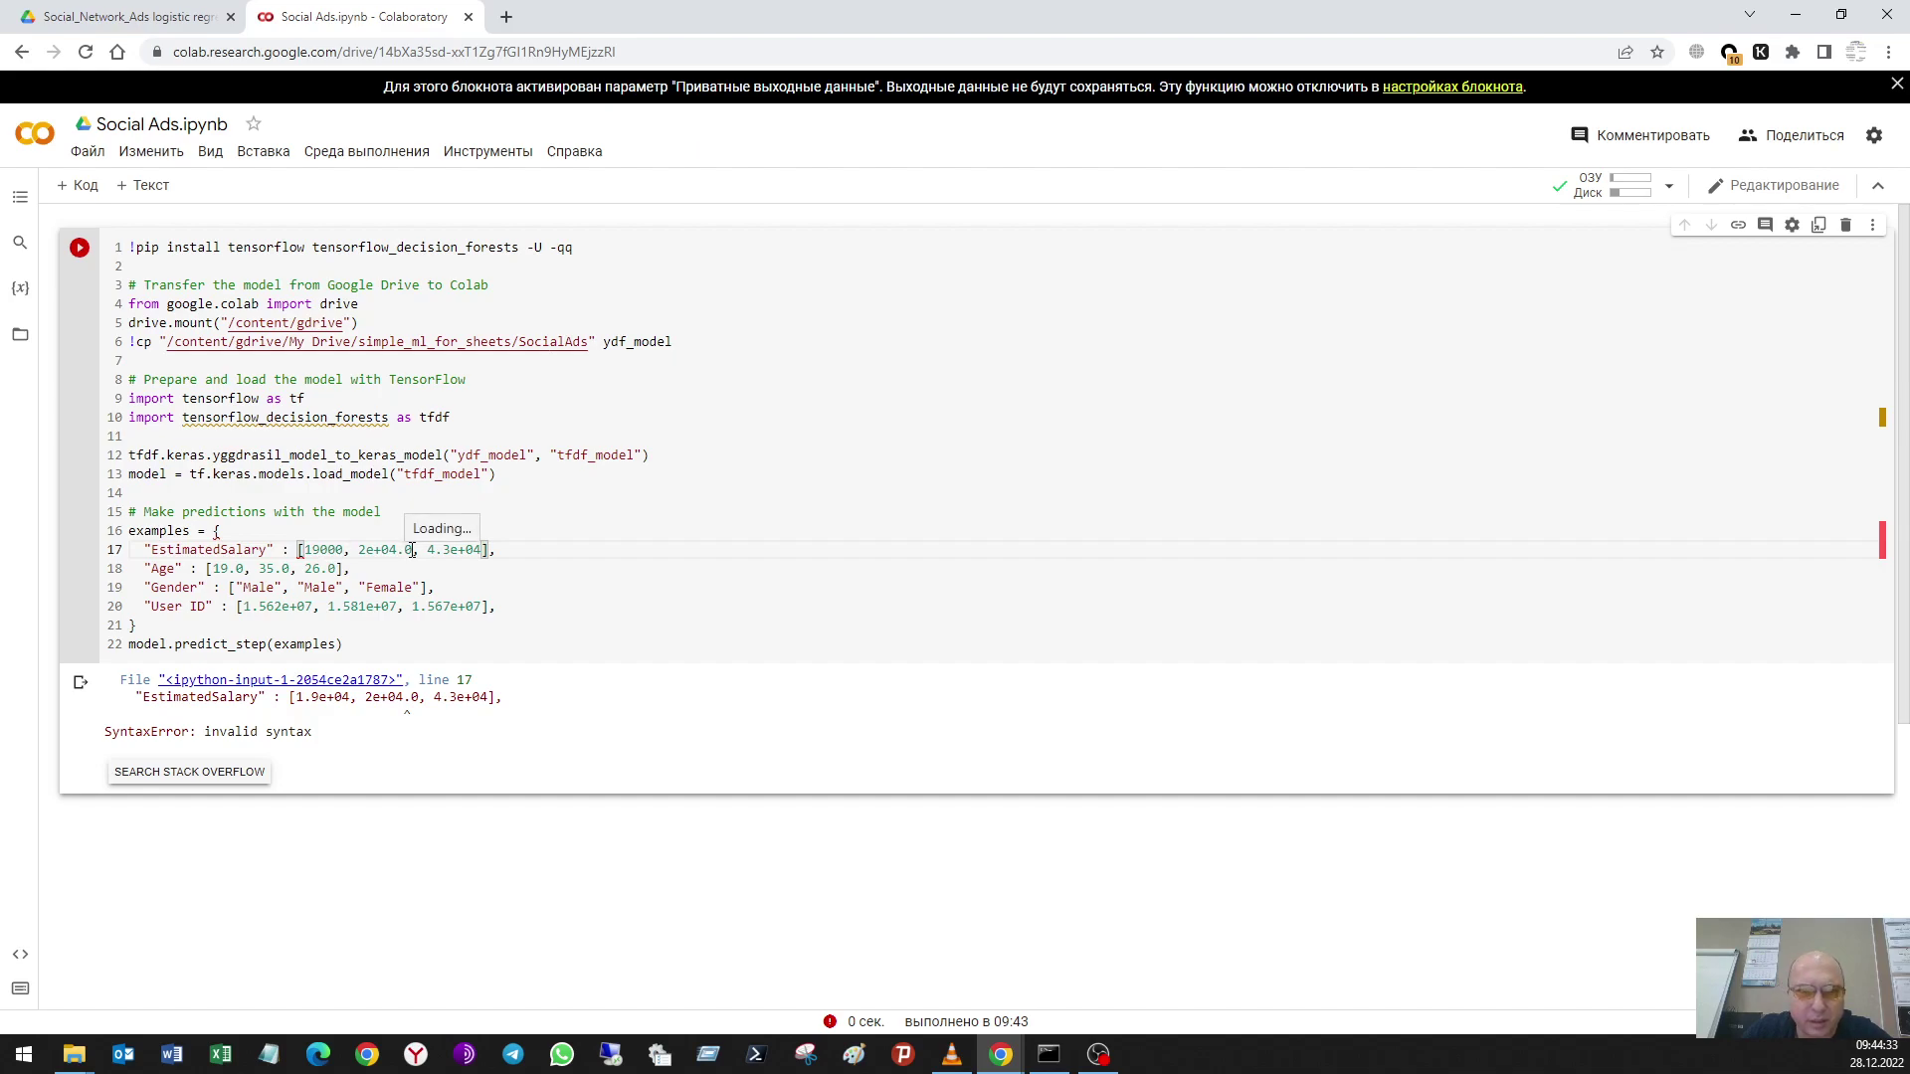
Step: Replace the second and third EstimatedSalary values in the examples with 150000 and 25000
left_click_drag(412, 550, 362, 549)
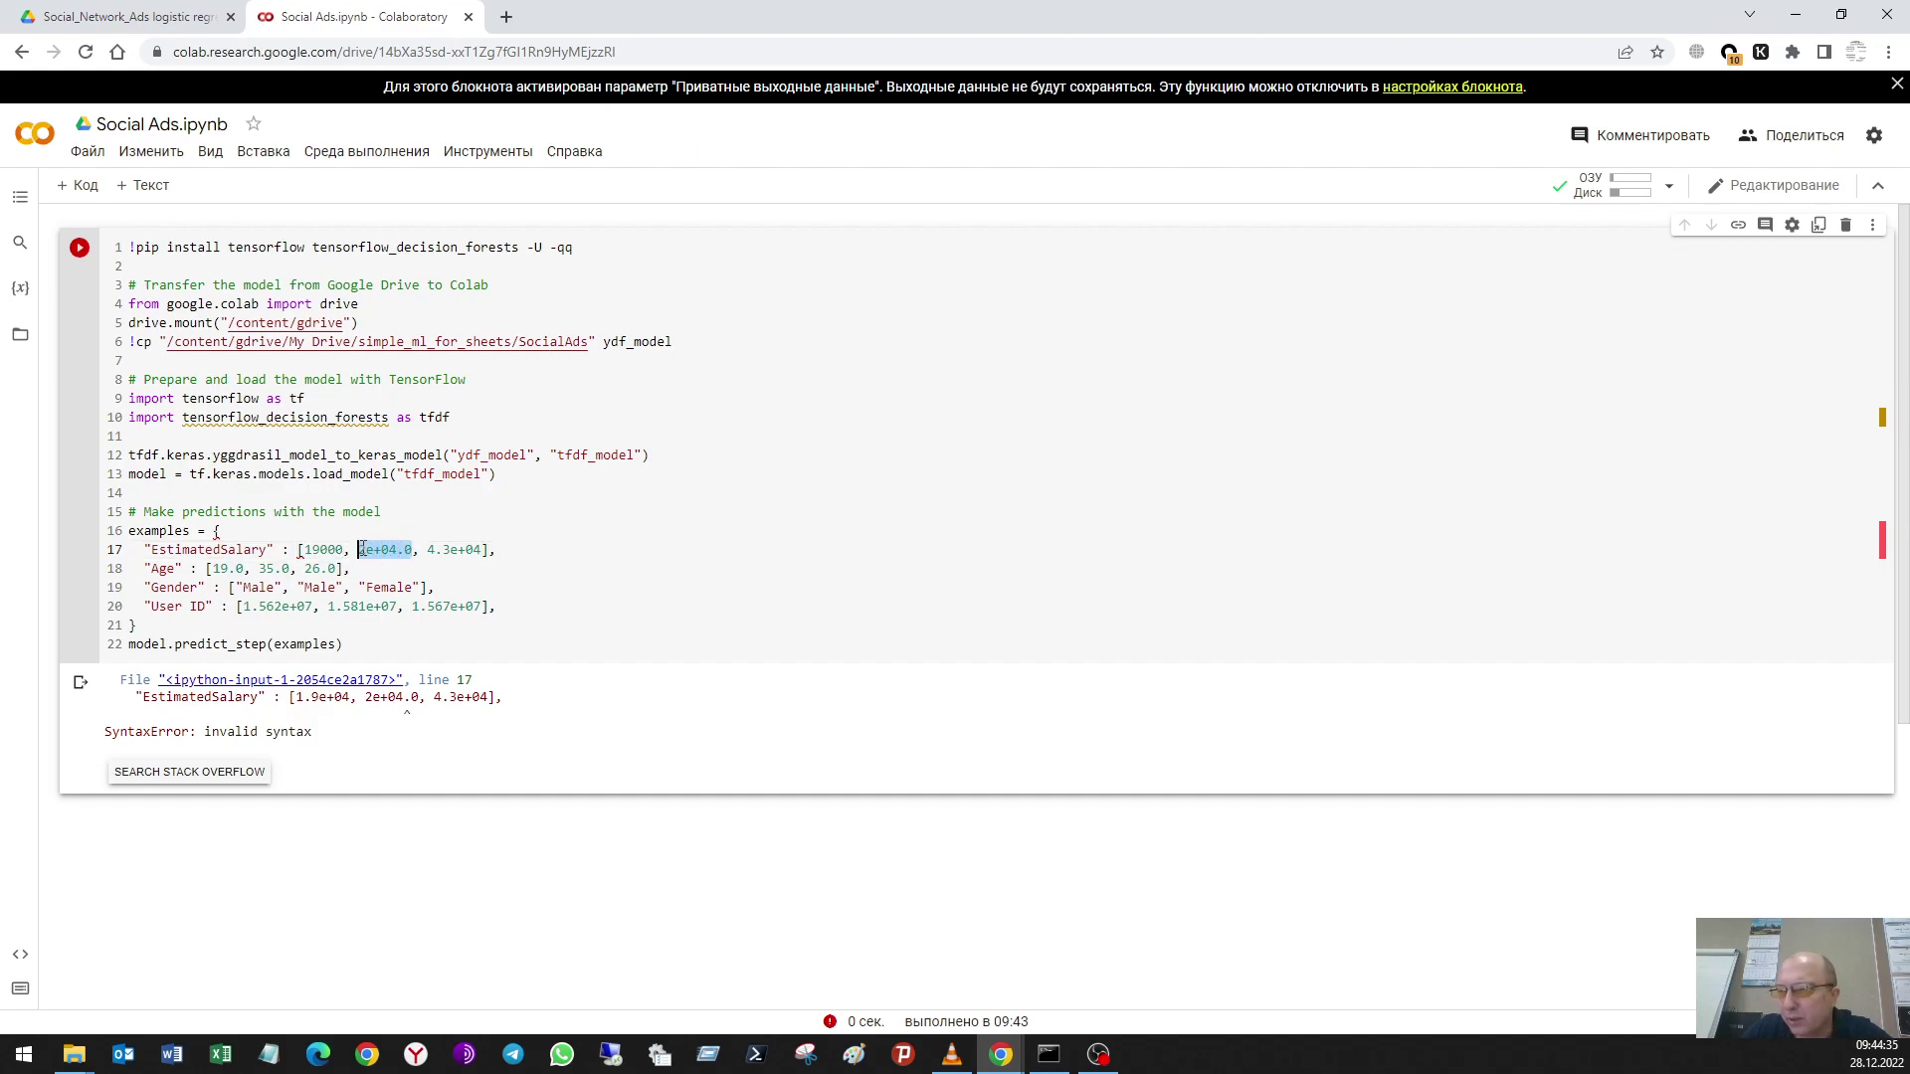
type("150000")
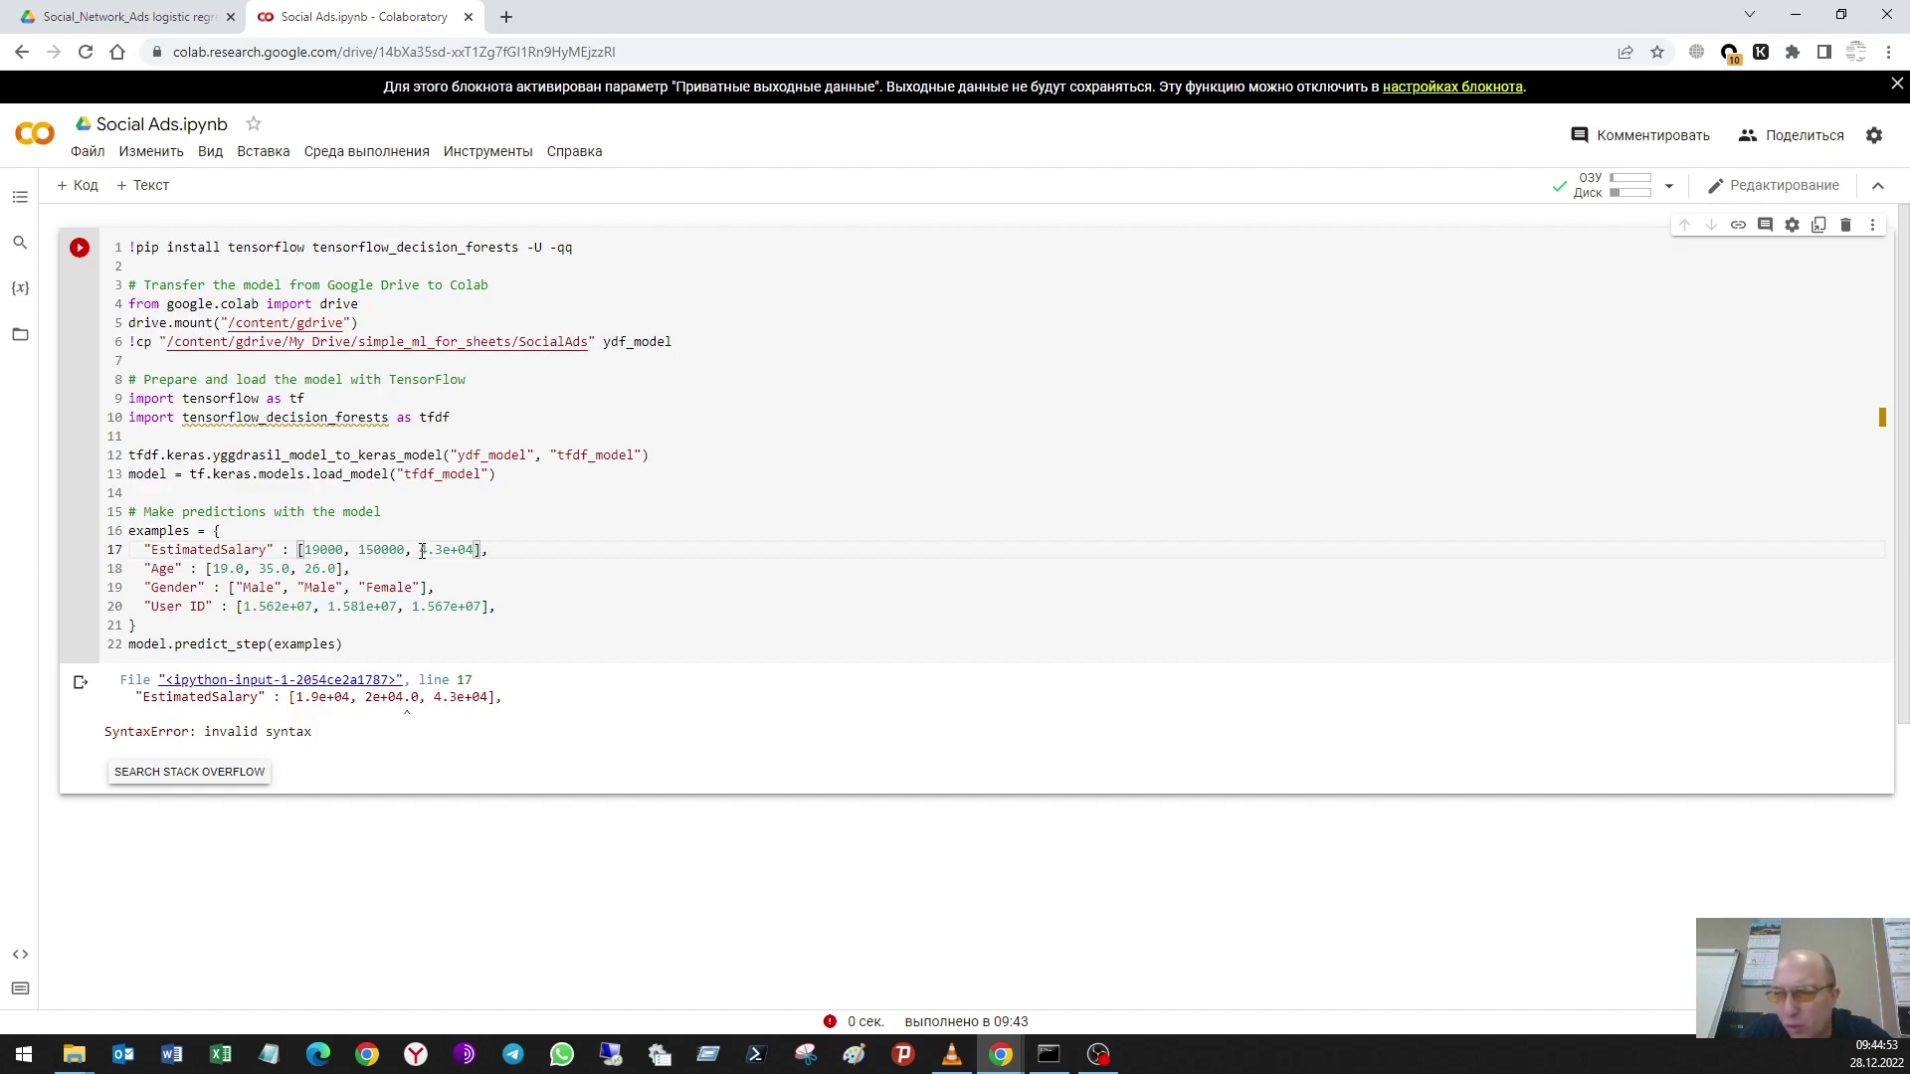
left_click_drag(420, 550, 475, 550)
type("25000")
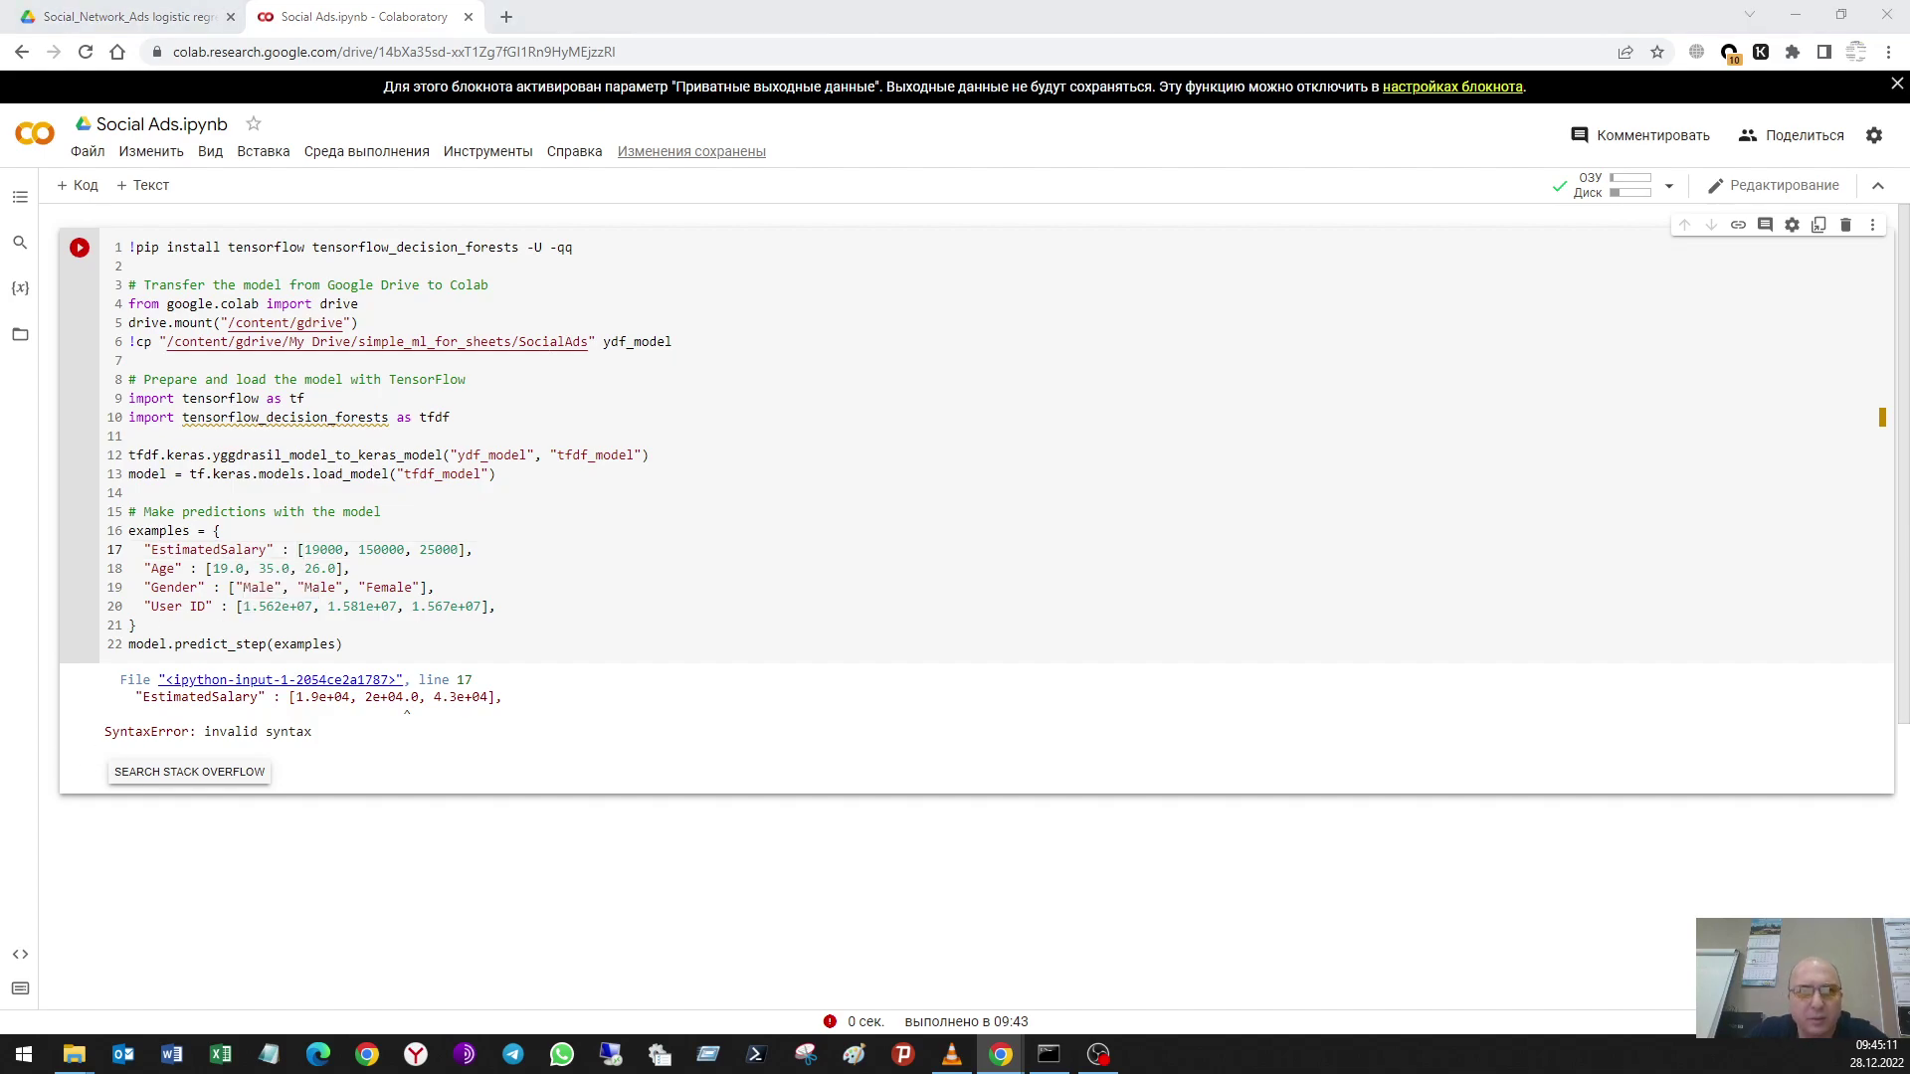
Step: Replace the first User ID in the examples with the full ID of the 19-year-old male earning 19000
left_click(239, 587)
double_click(274, 607)
left_click(311, 611)
key("shift+Left")
key("shift+Left")
key("shift+Left")
key("shift+Left")
key("shift+Left")
key("shift+Left")
key("shift+Left")
key("shift+Left")
key("shift+Left")
key("ctrl+v")
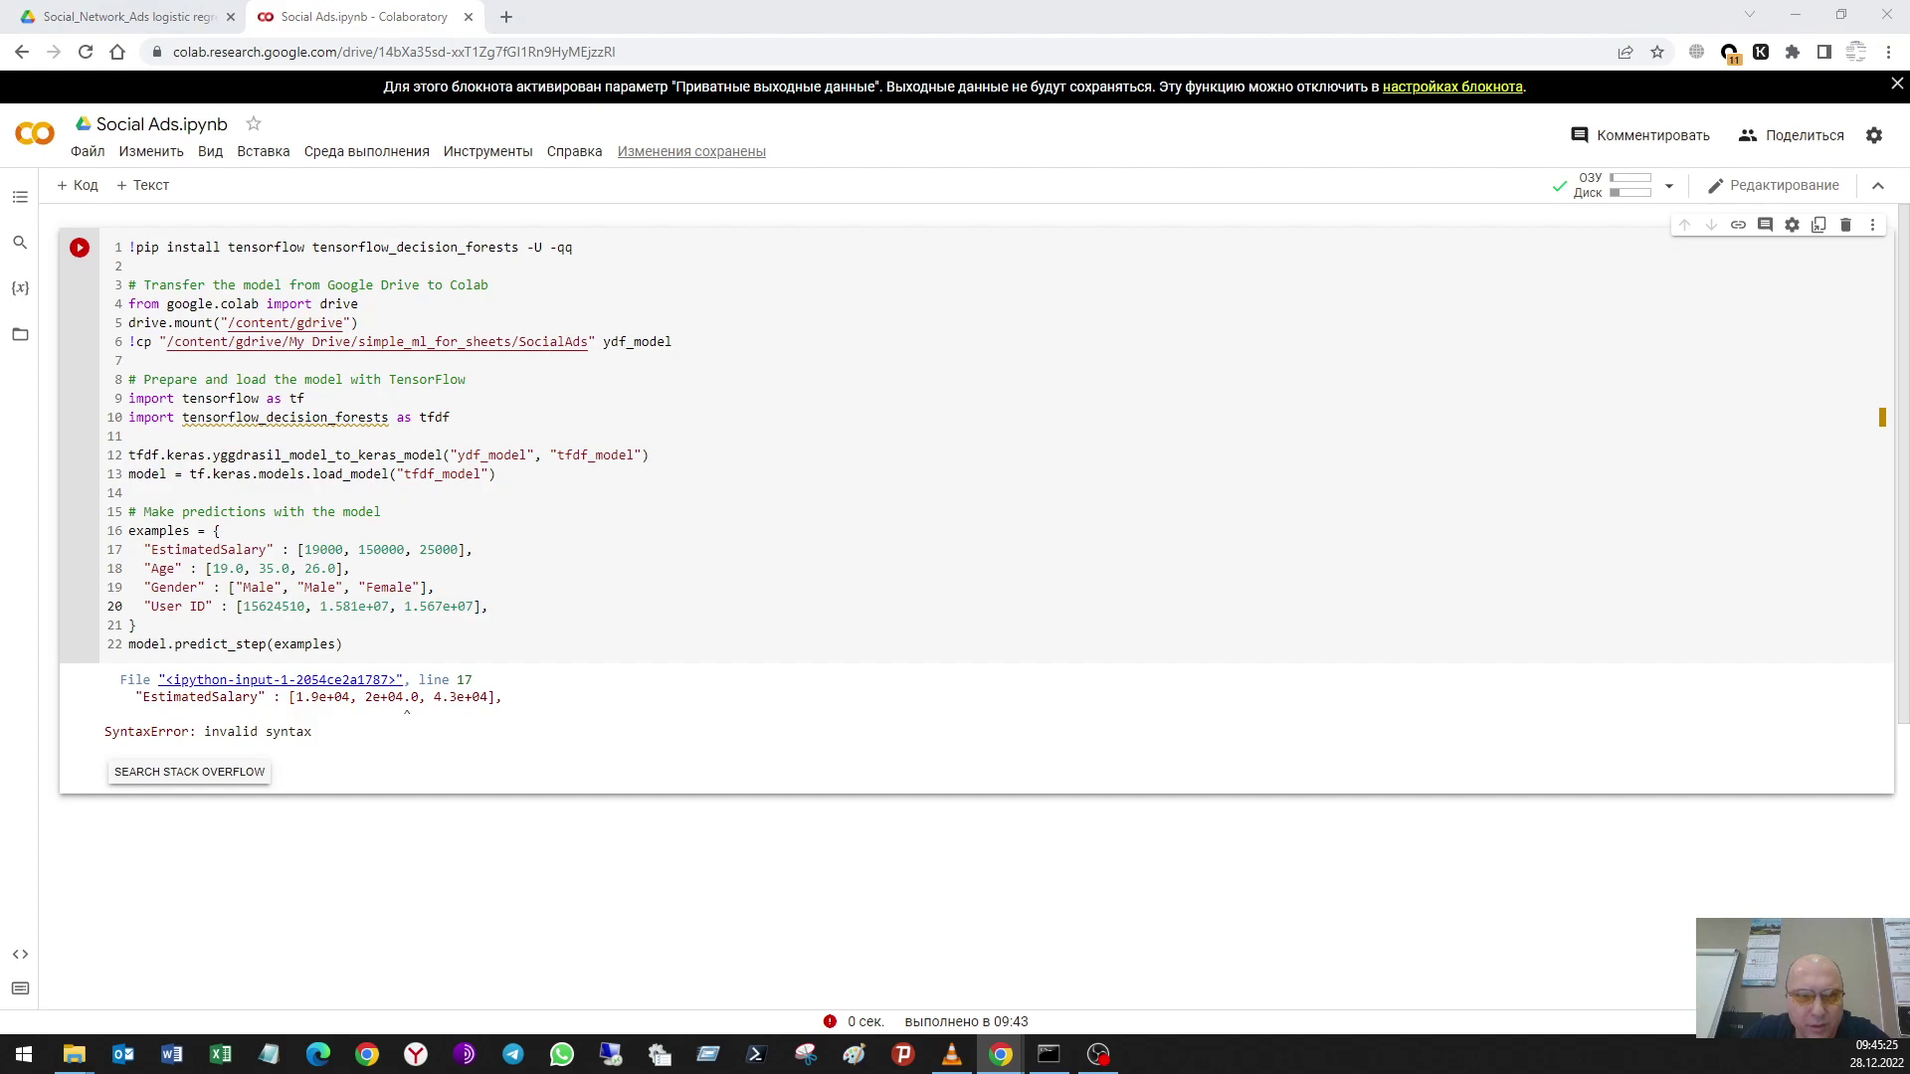
Step: Set the second example's Age to 32.0 and its User ID to the full ID of the record earning 150000
key("alt+Tab")
left_click(273, 572)
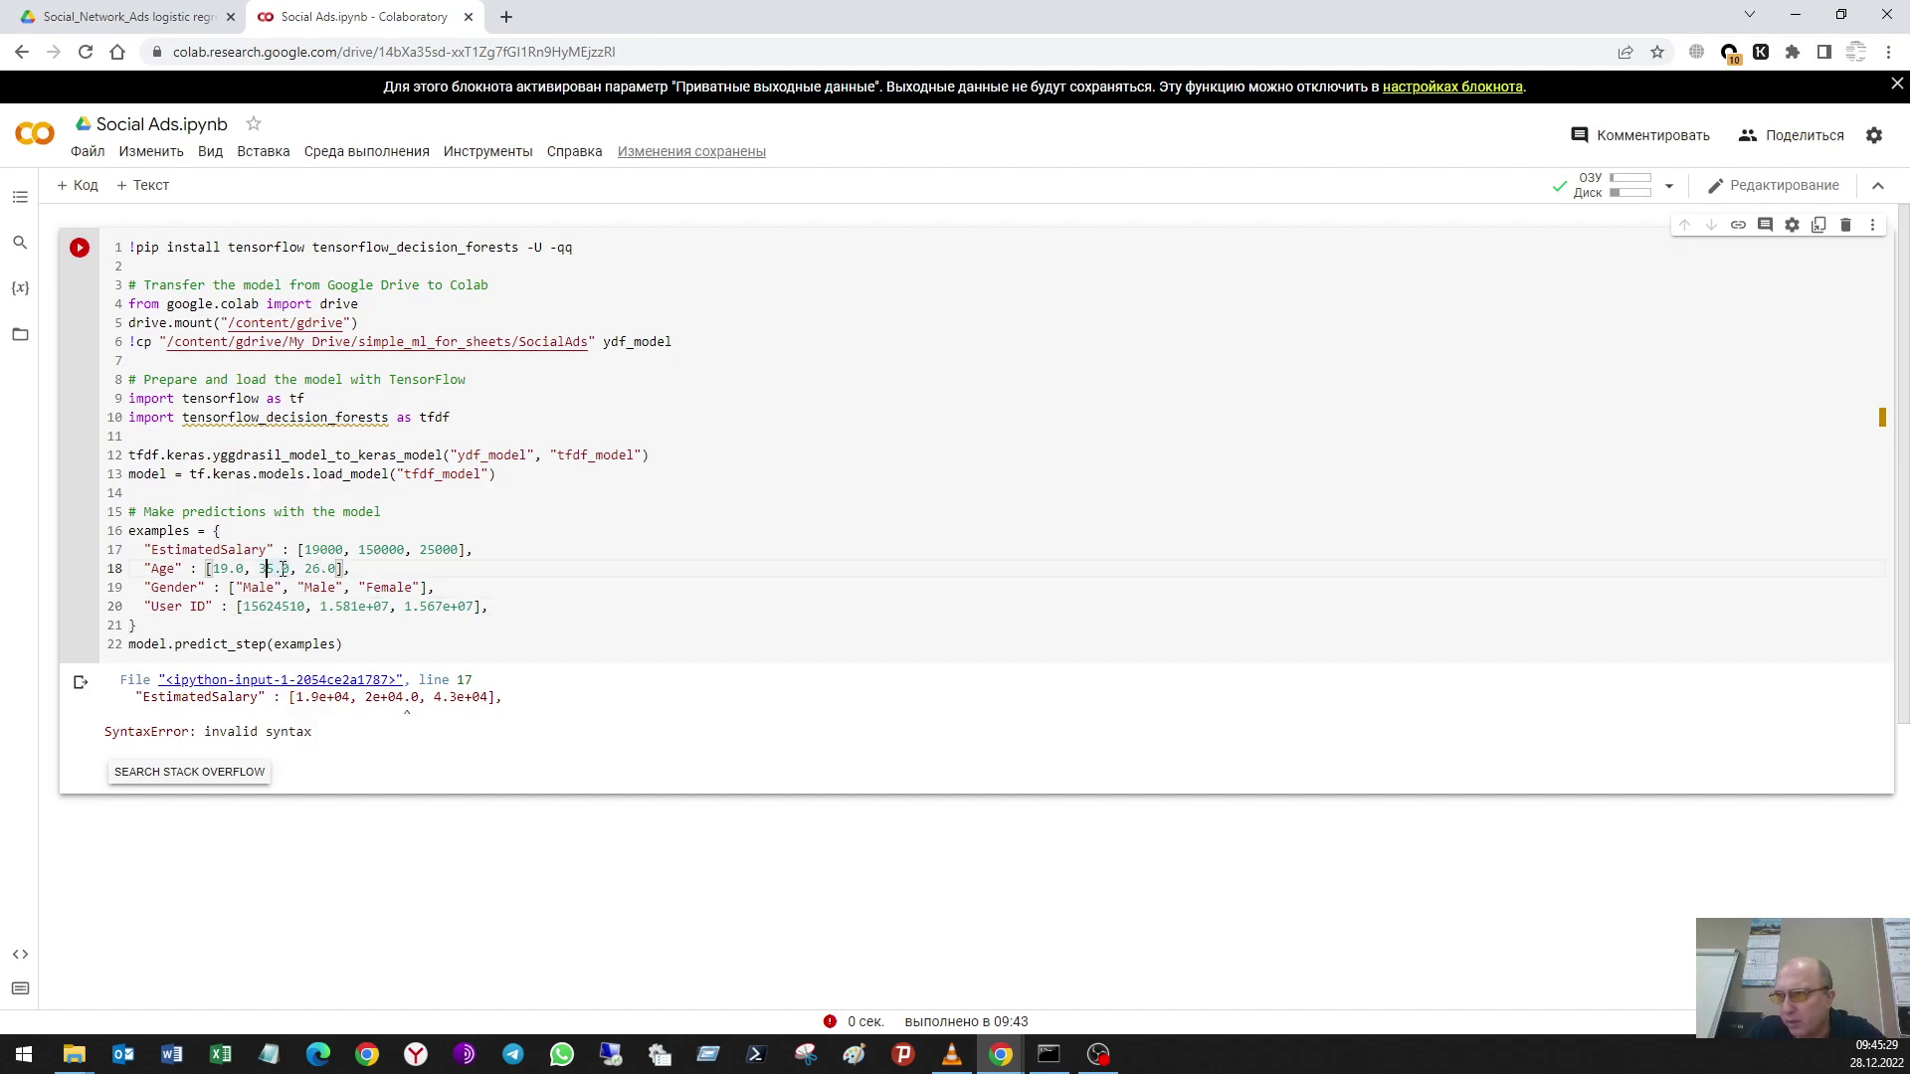
key("BackSpace")
type("2")
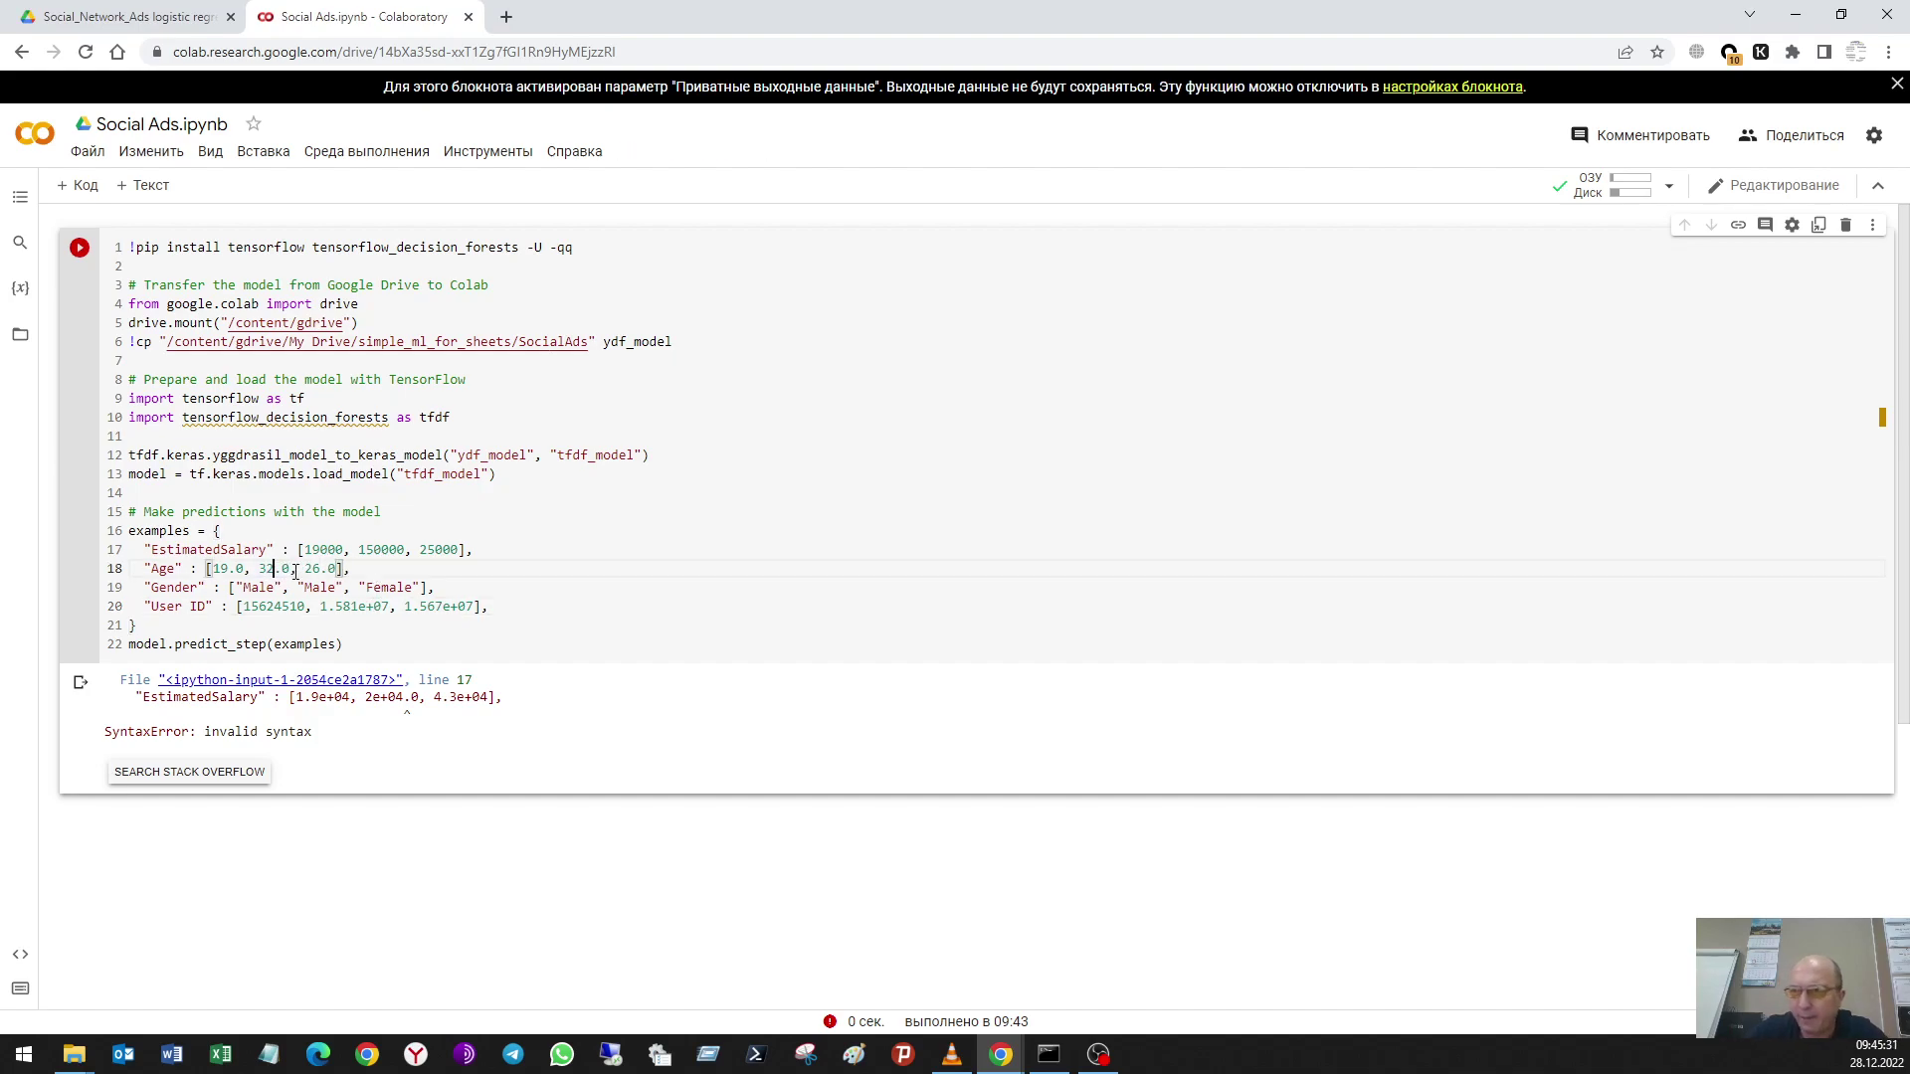
left_click_drag(318, 609, 391, 609)
type("15694829")
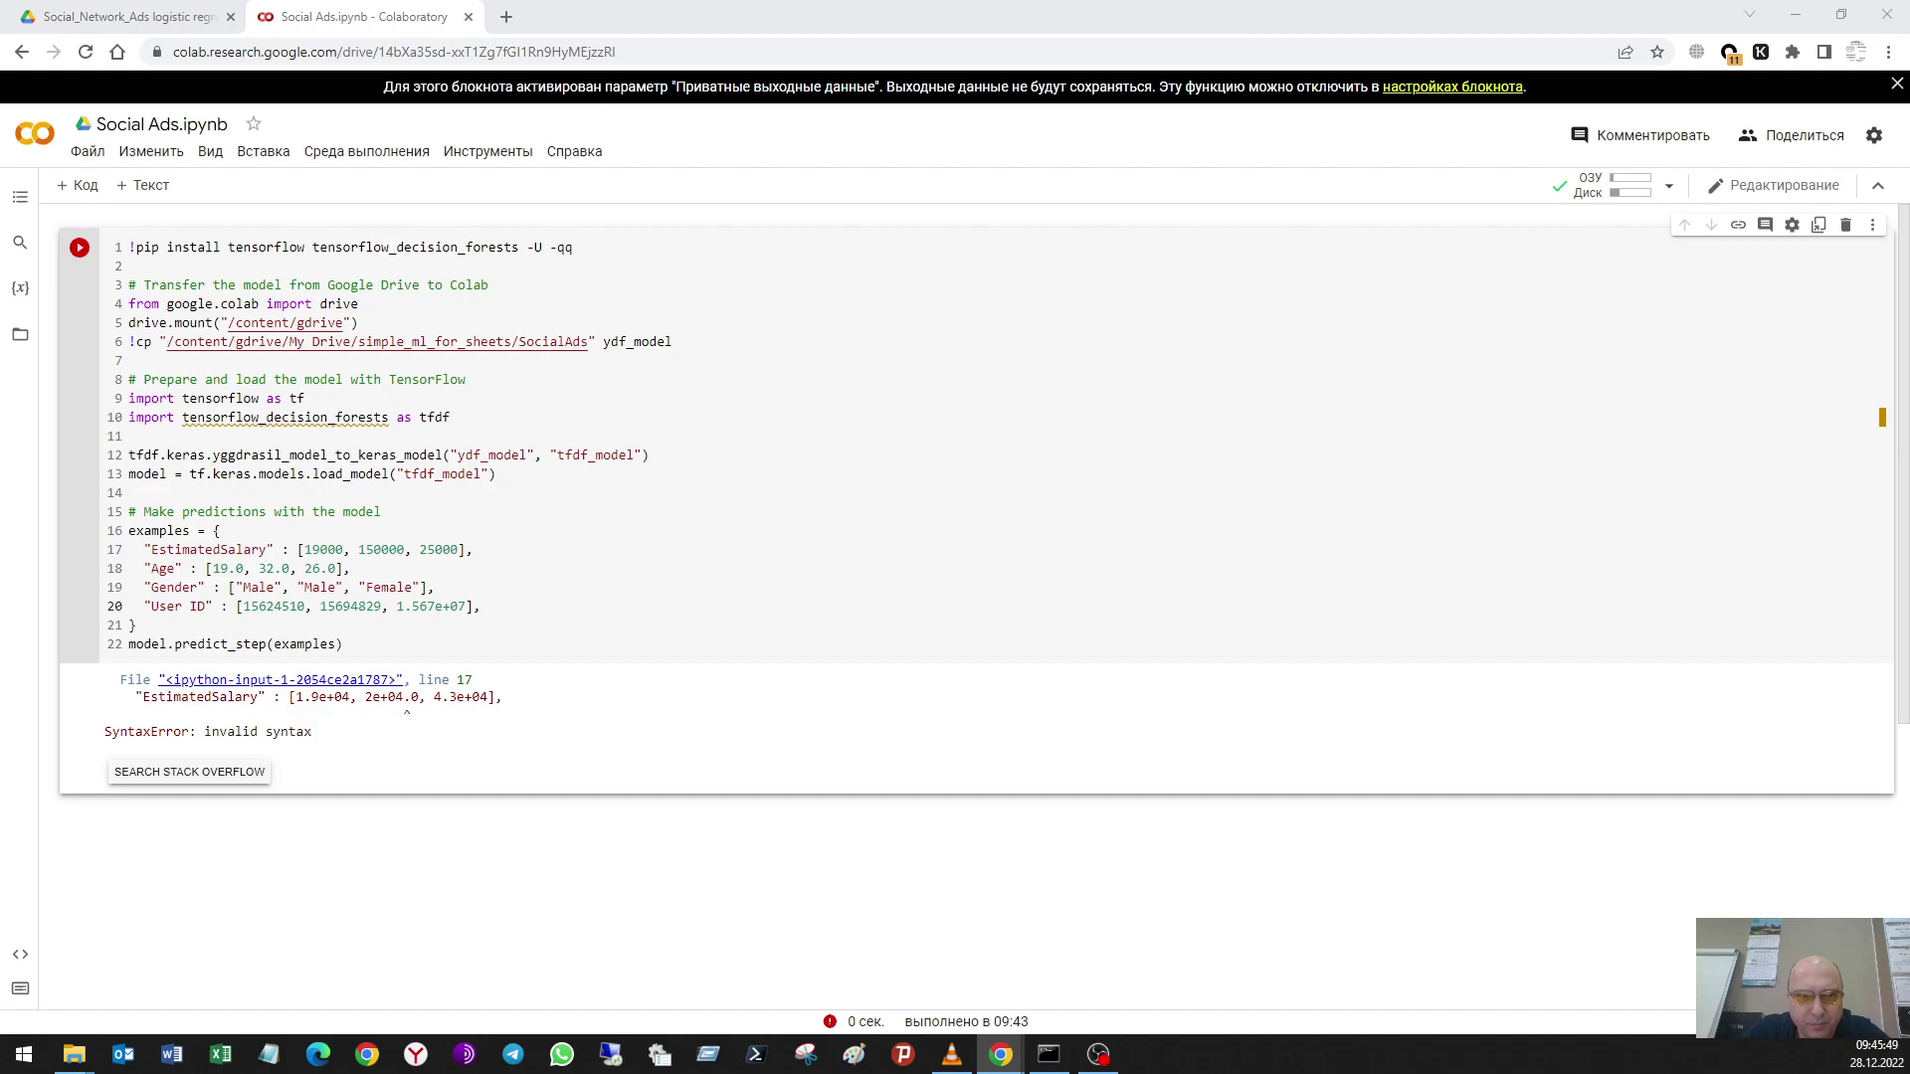
Step: Set the third example's Age to 47.0 and its User ID to the full ID of the record earning 25000
left_click(517, 512)
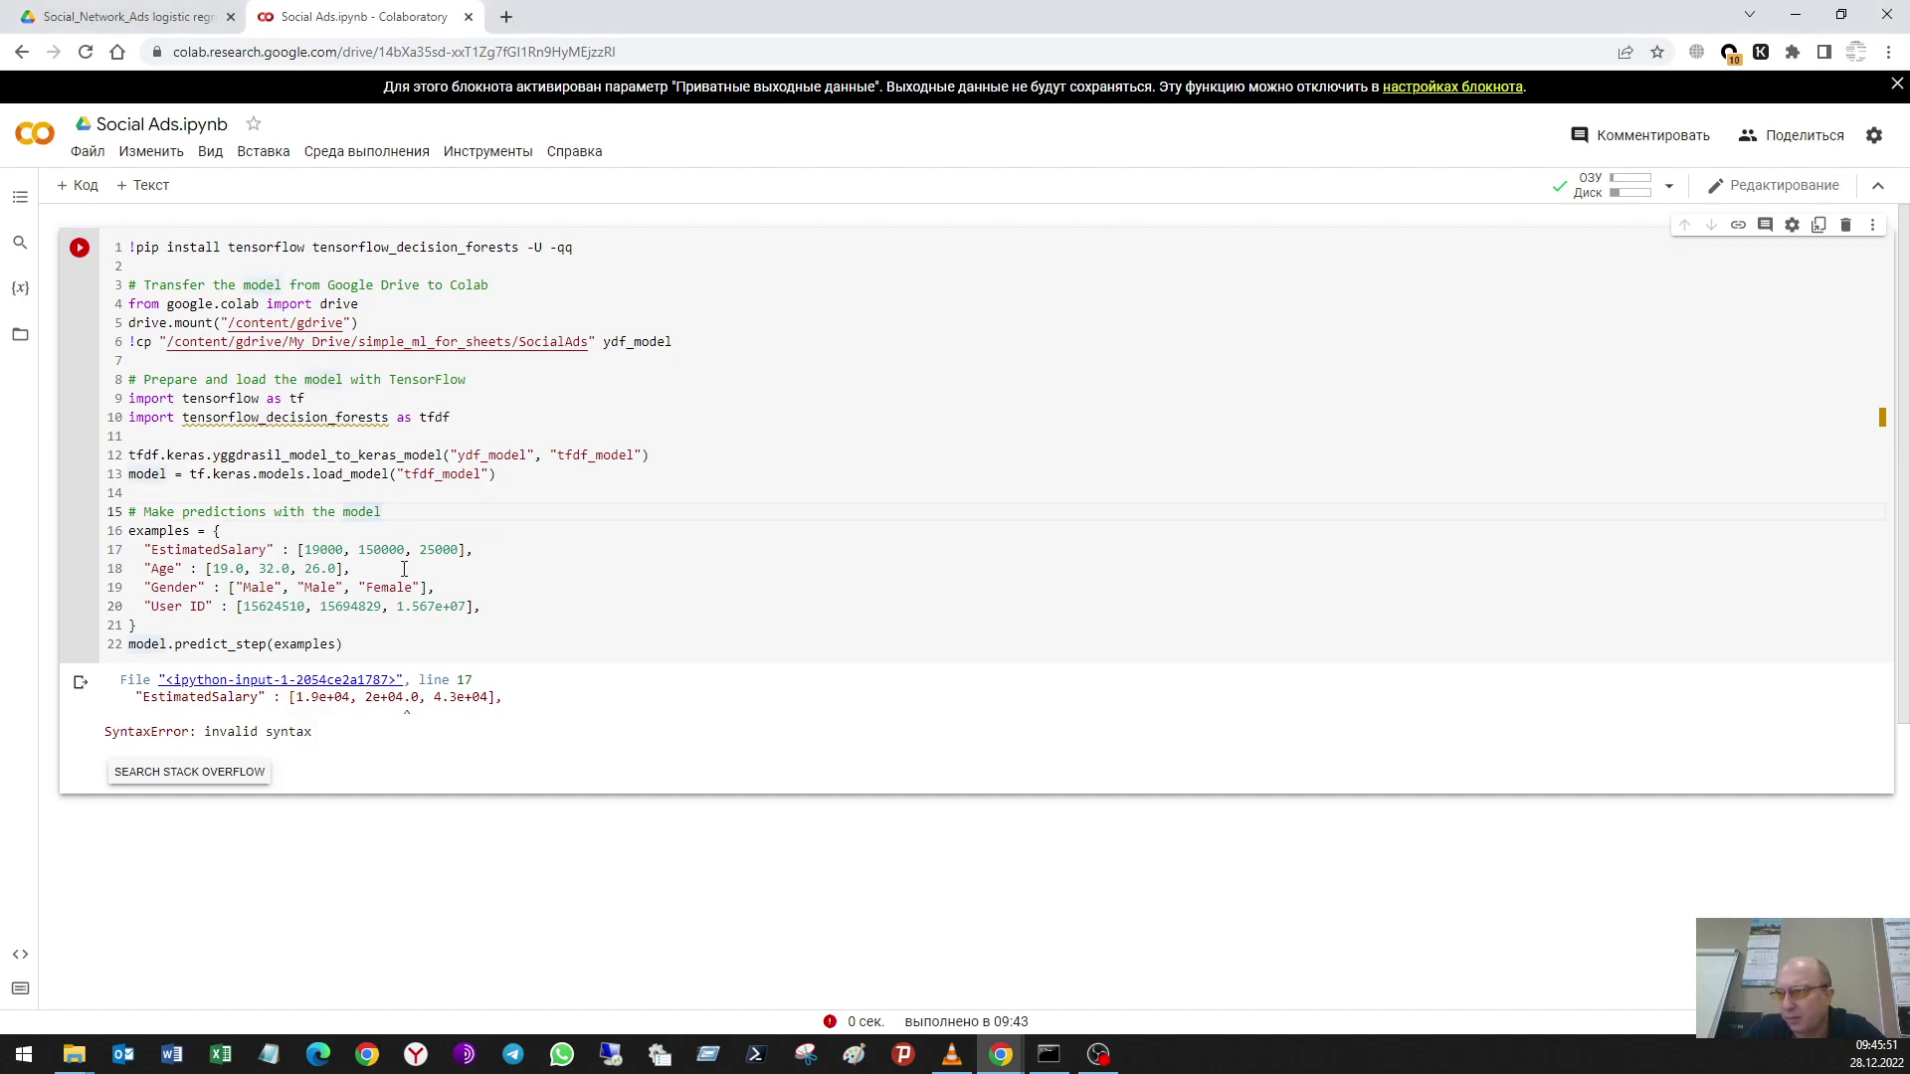
left_click_drag(319, 568, 307, 569)
type("47")
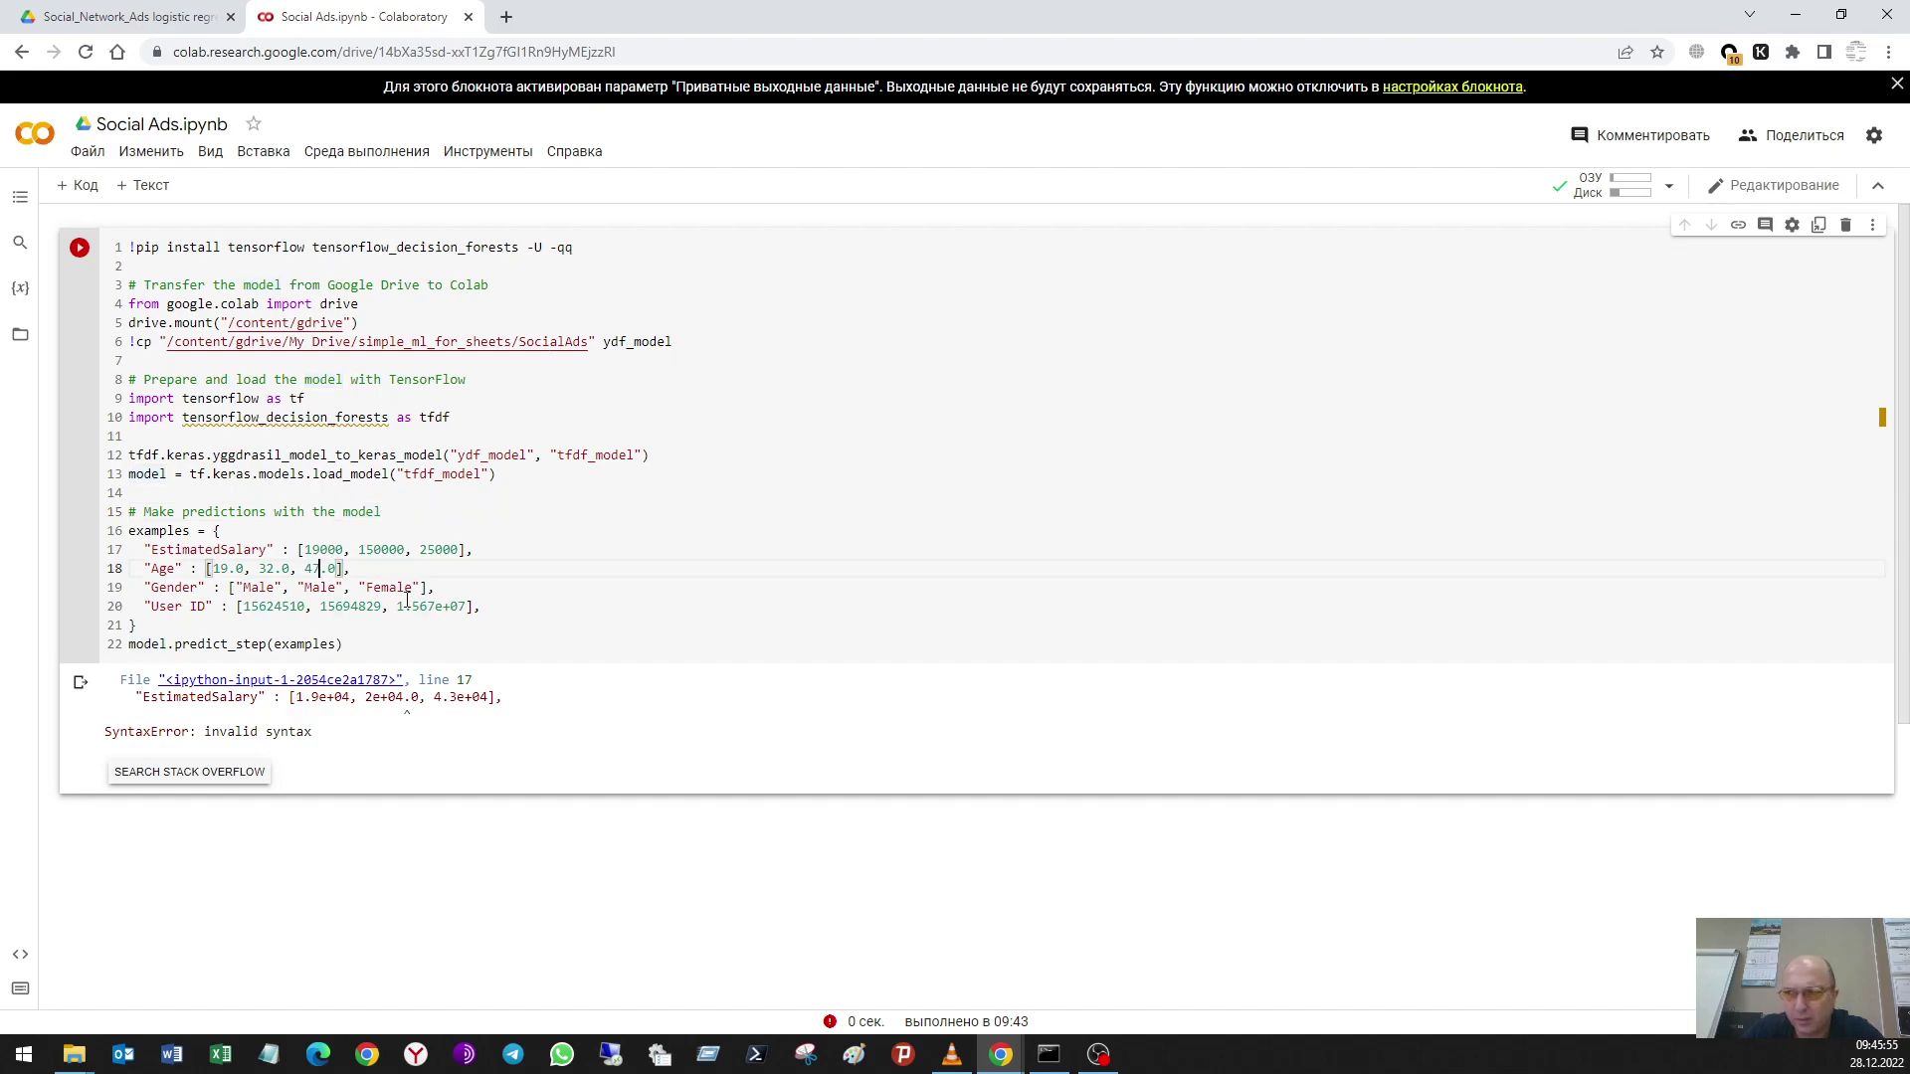
left_click_drag(397, 606, 469, 606)
type("15733883")
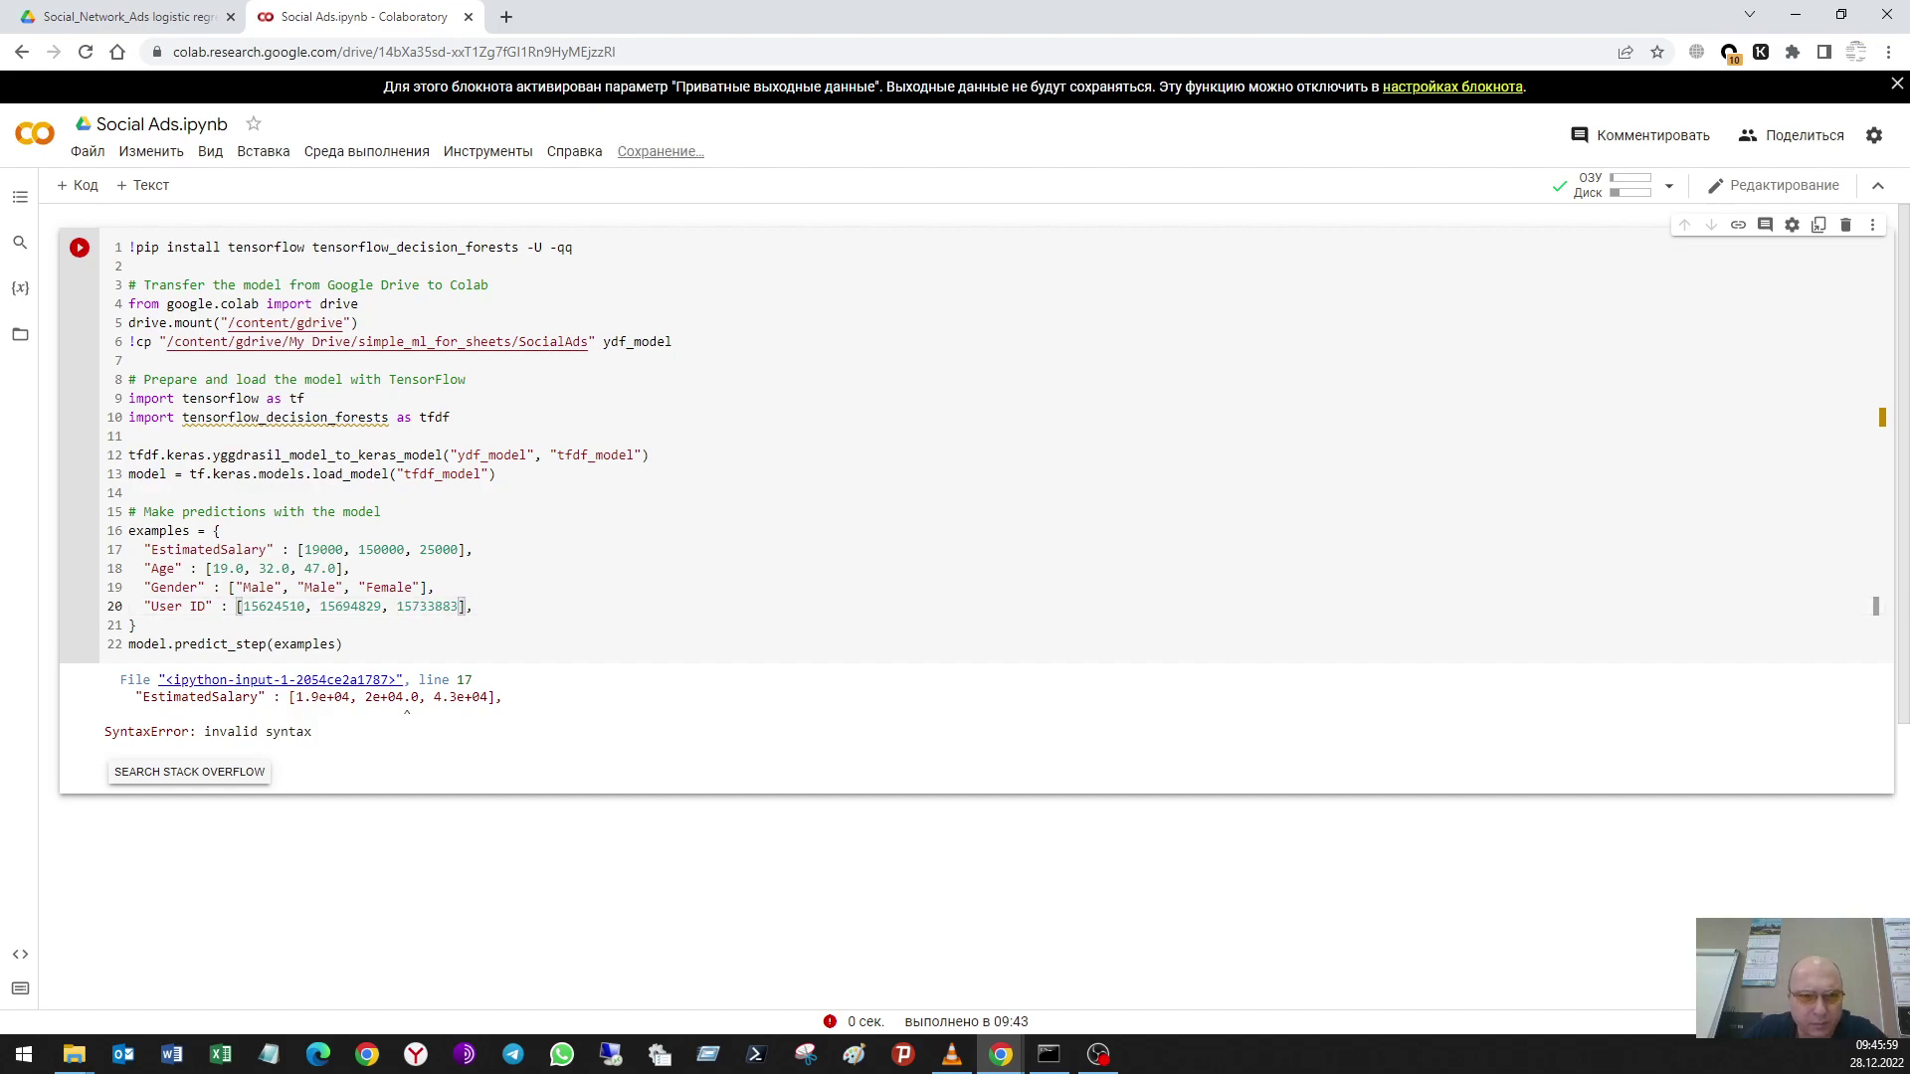
Step: Change the second Gender value in the examples to "Female" and the third to "Male"
left_click(307, 589)
type("D")
type("Fe")
key("BackSpace")
key("BackSpace")
key("BackSpace")
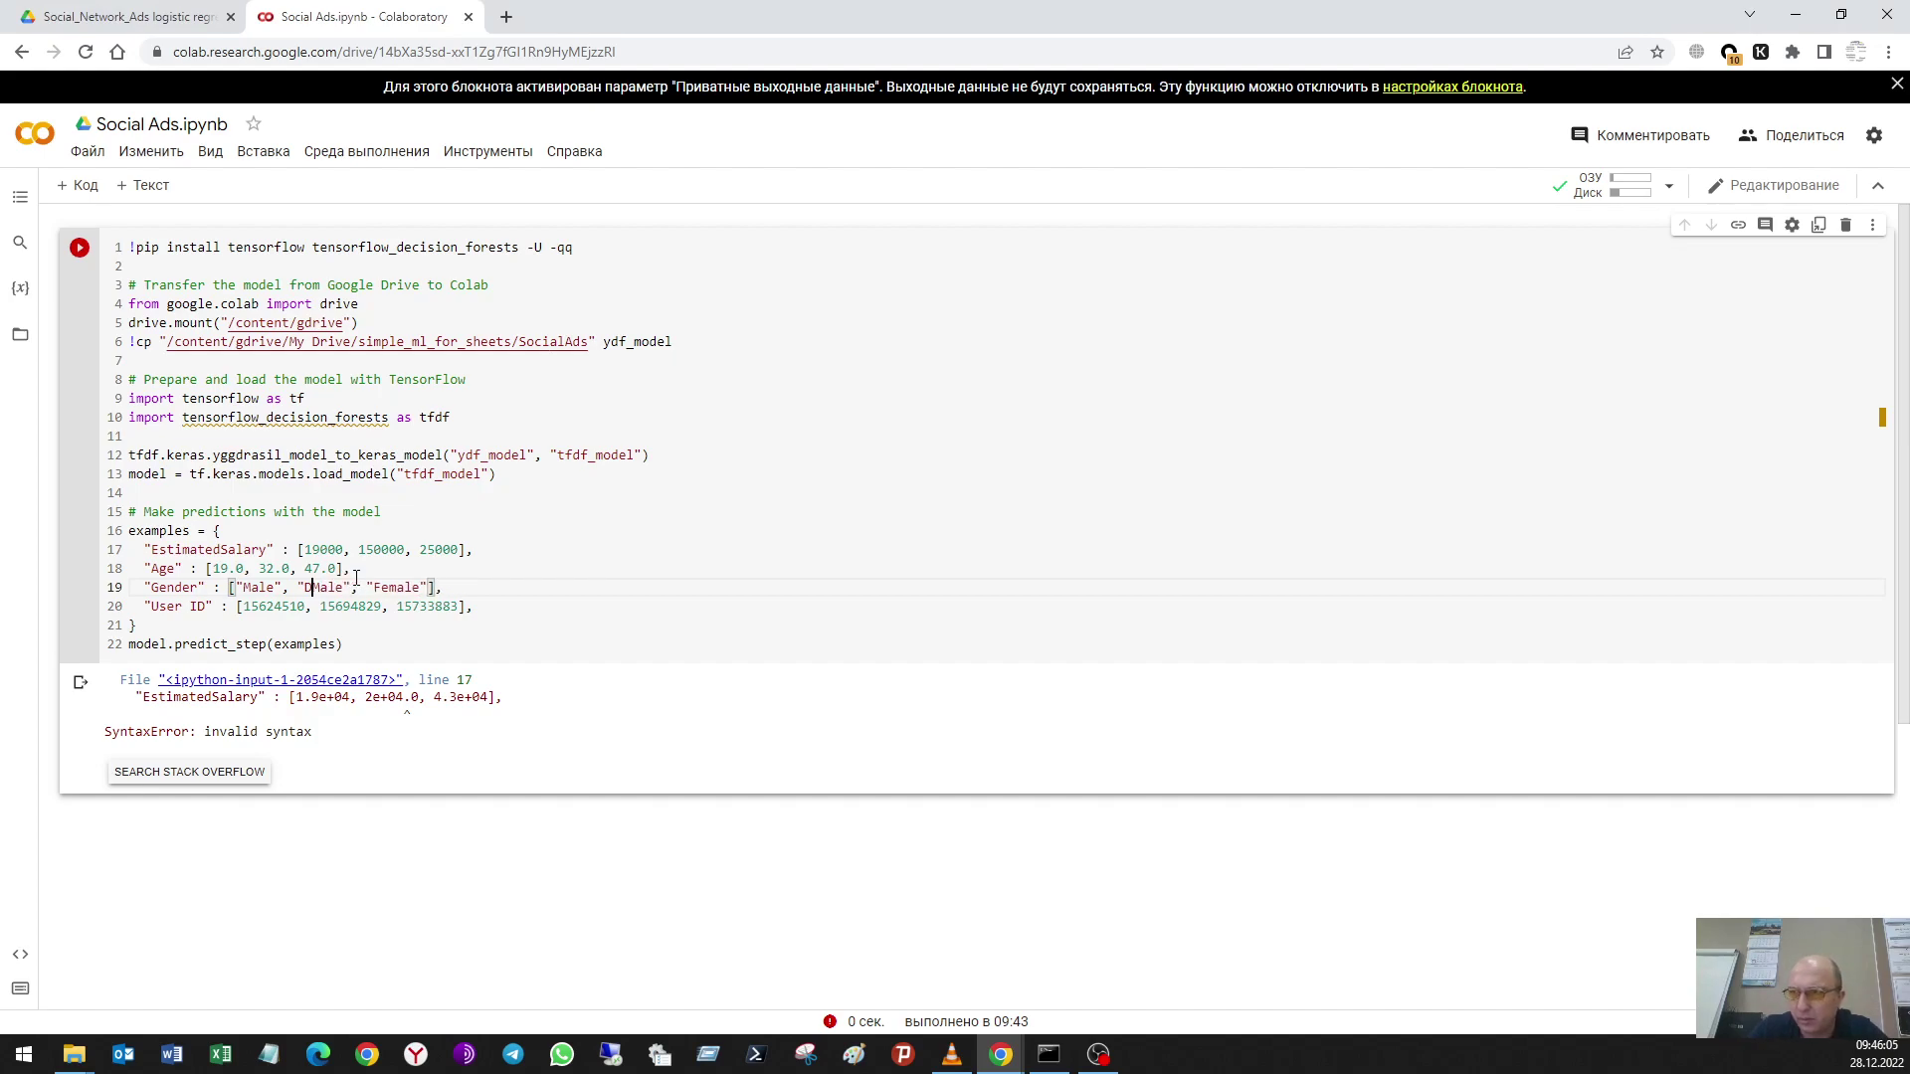
type("Fem")
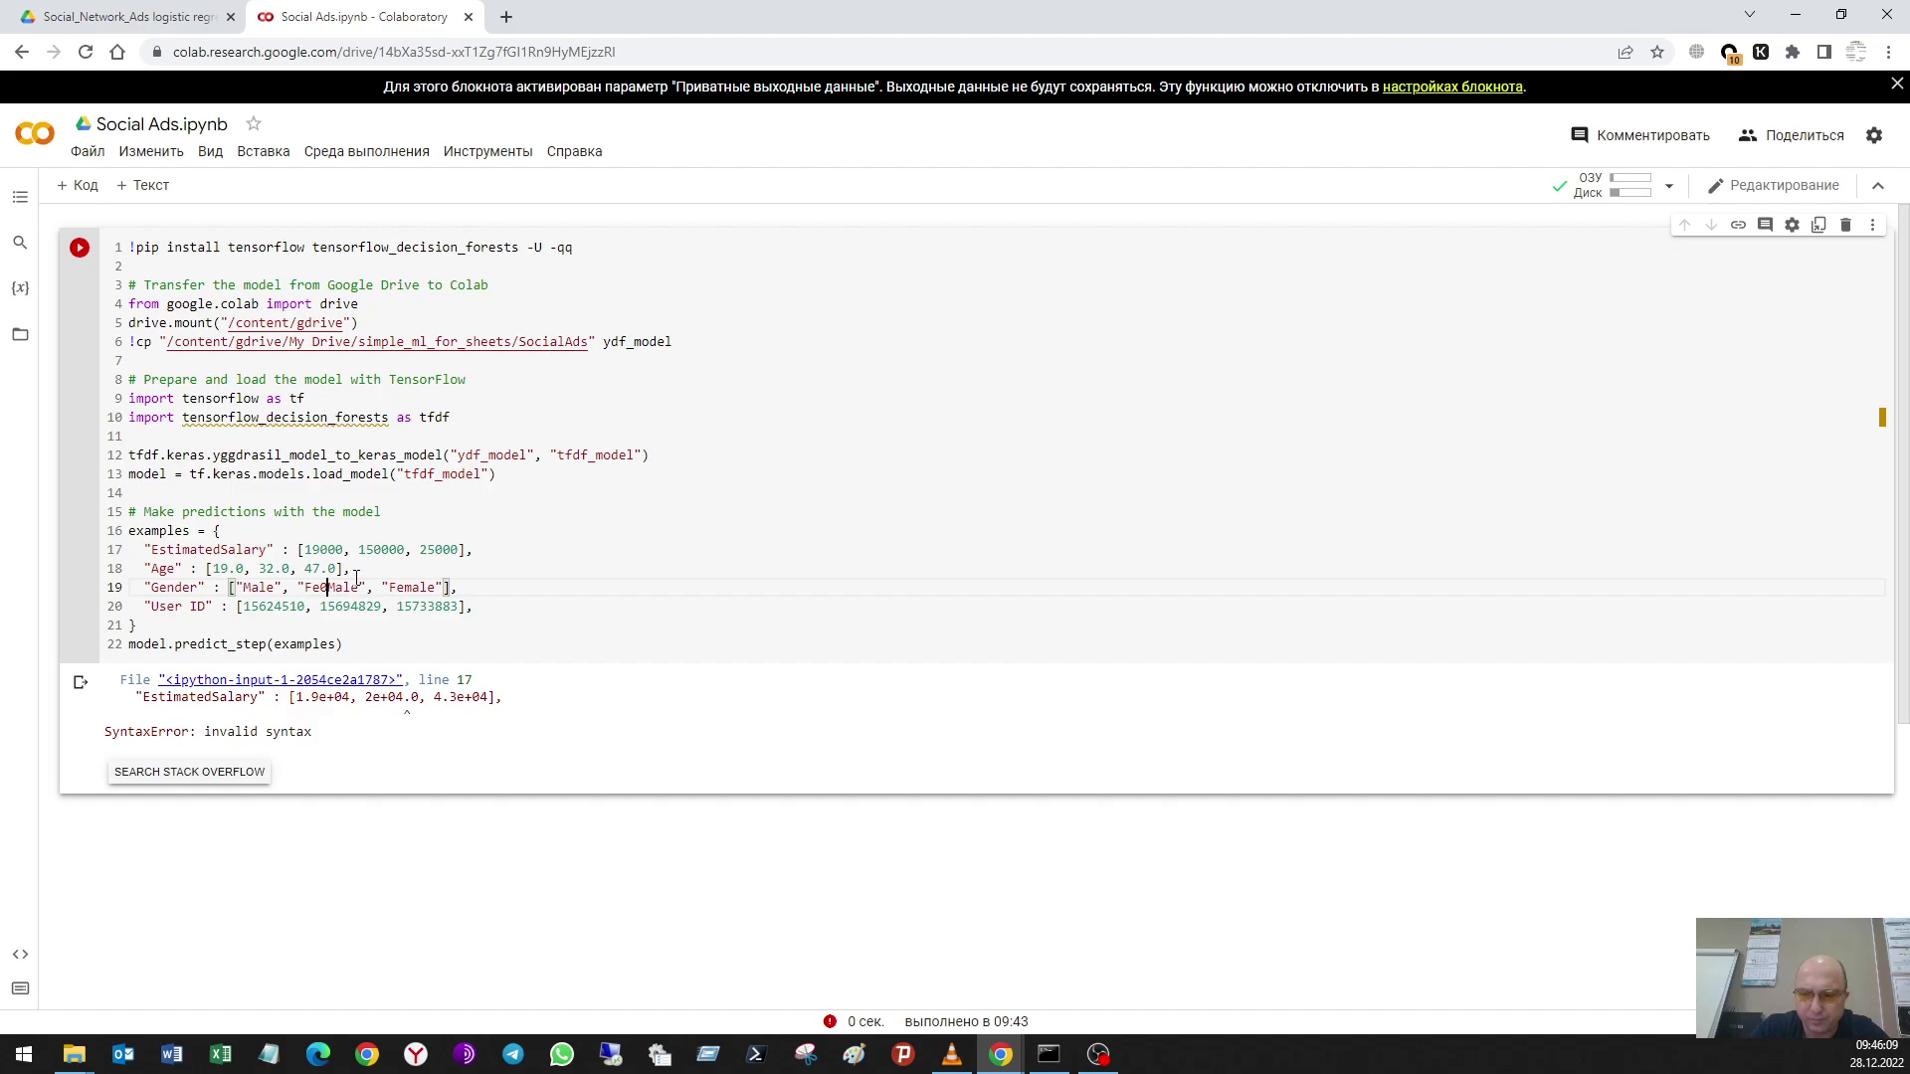
key("Delete")
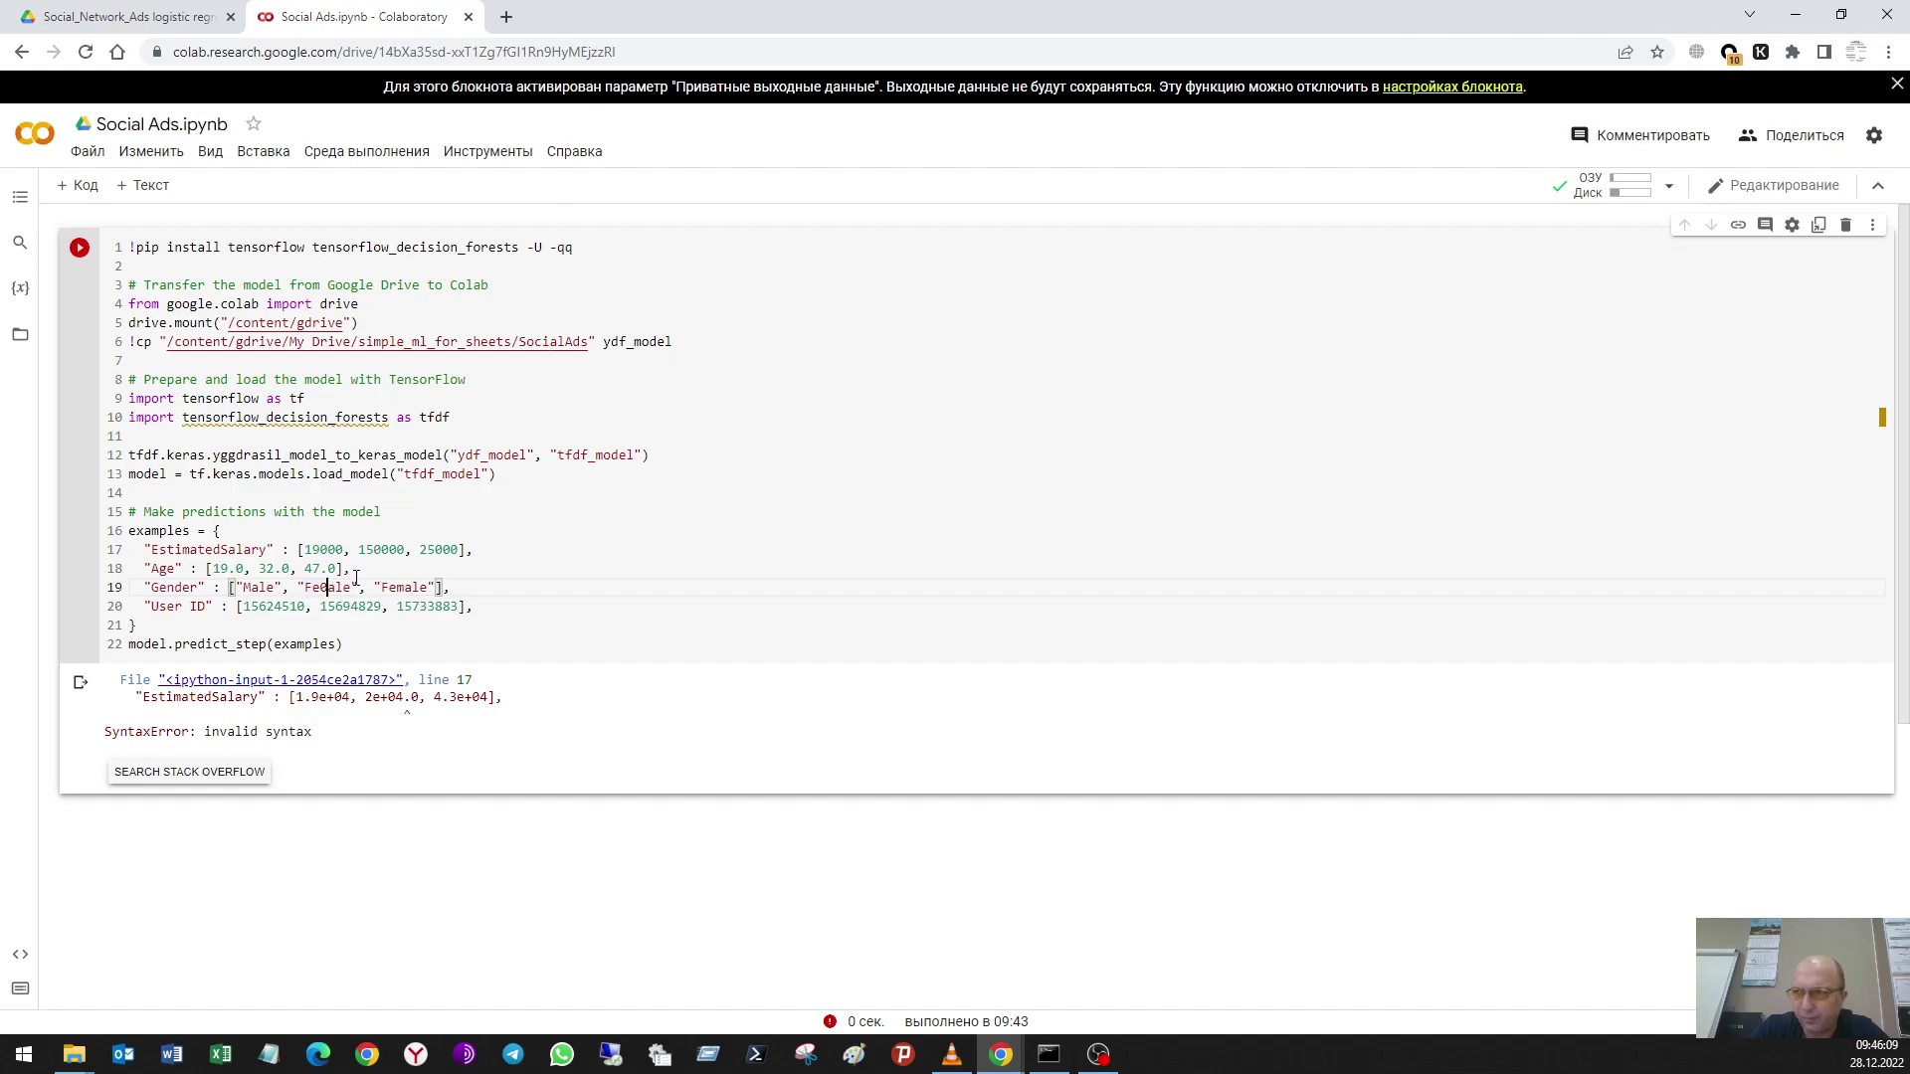
type("m")
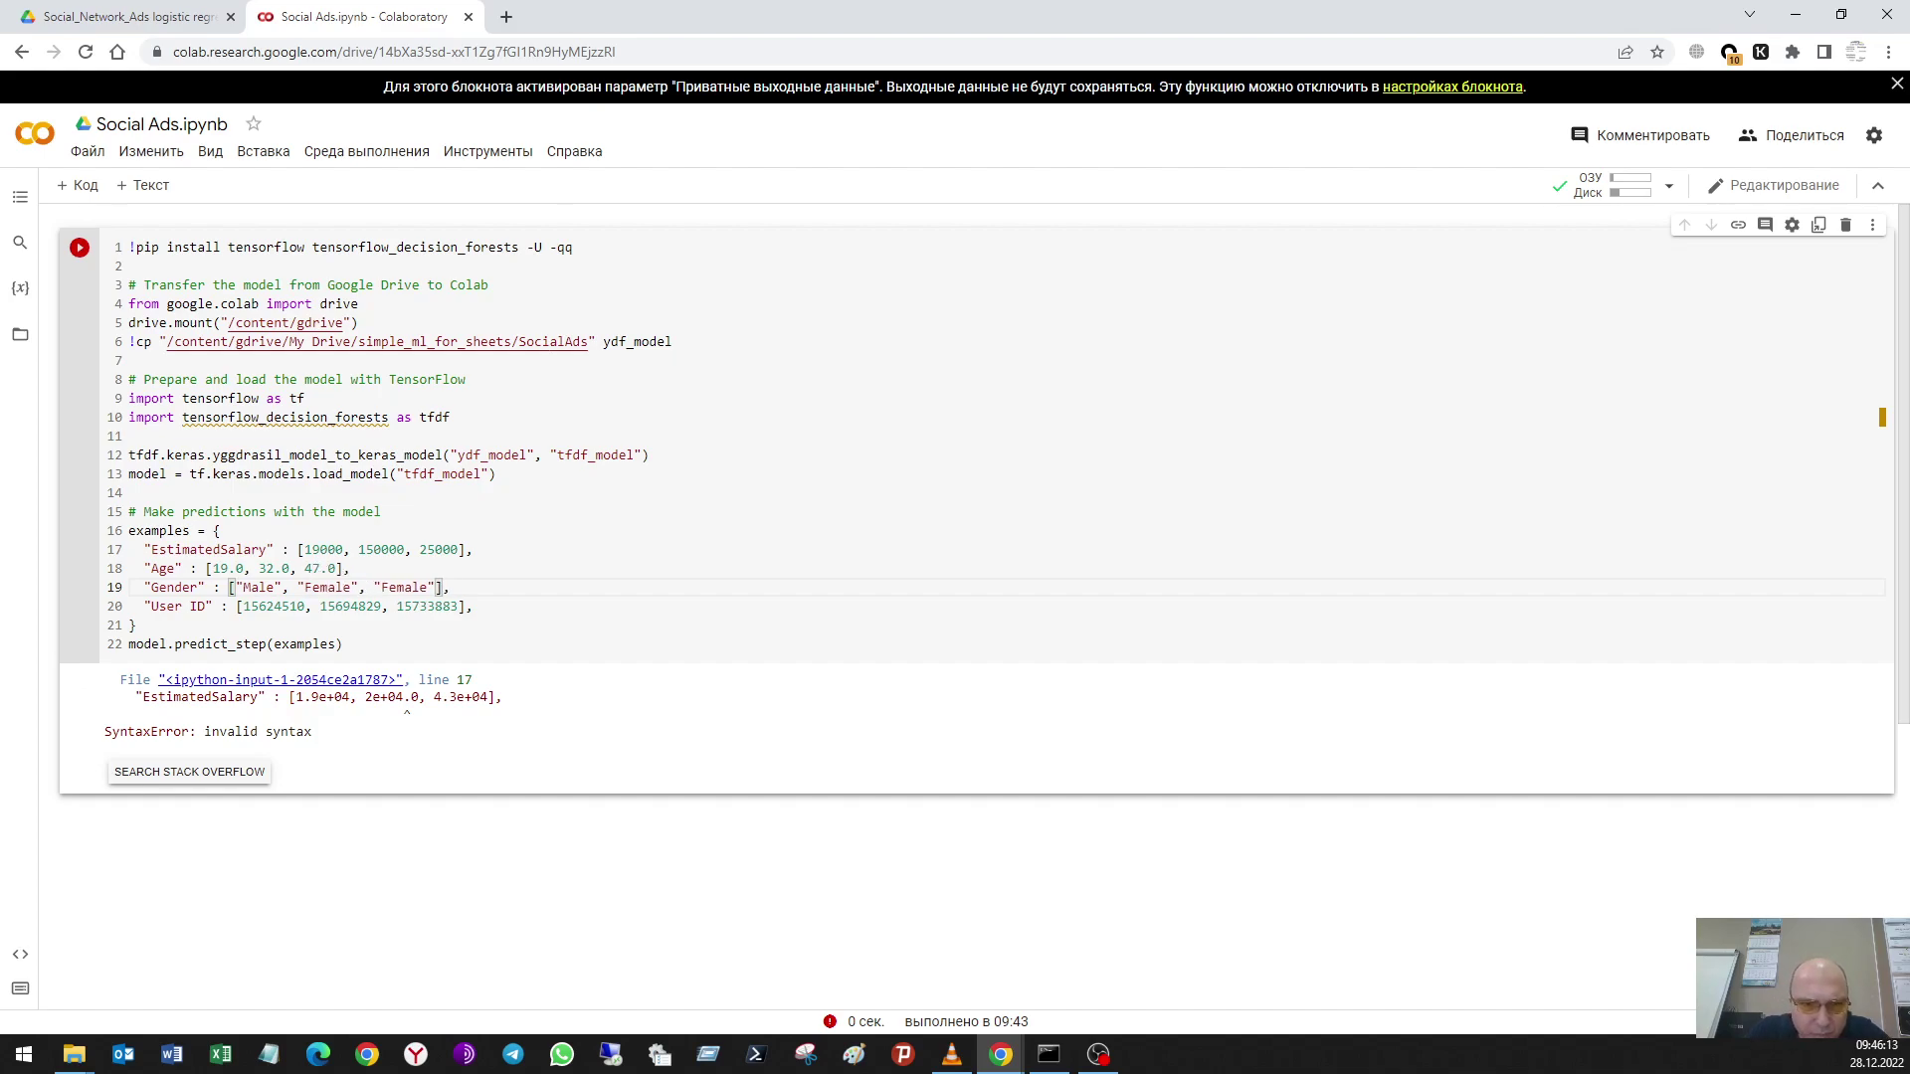
left_click(403, 587)
key("BackSpace")
key("BackSpace")
key("BackSpace")
type("Ma")
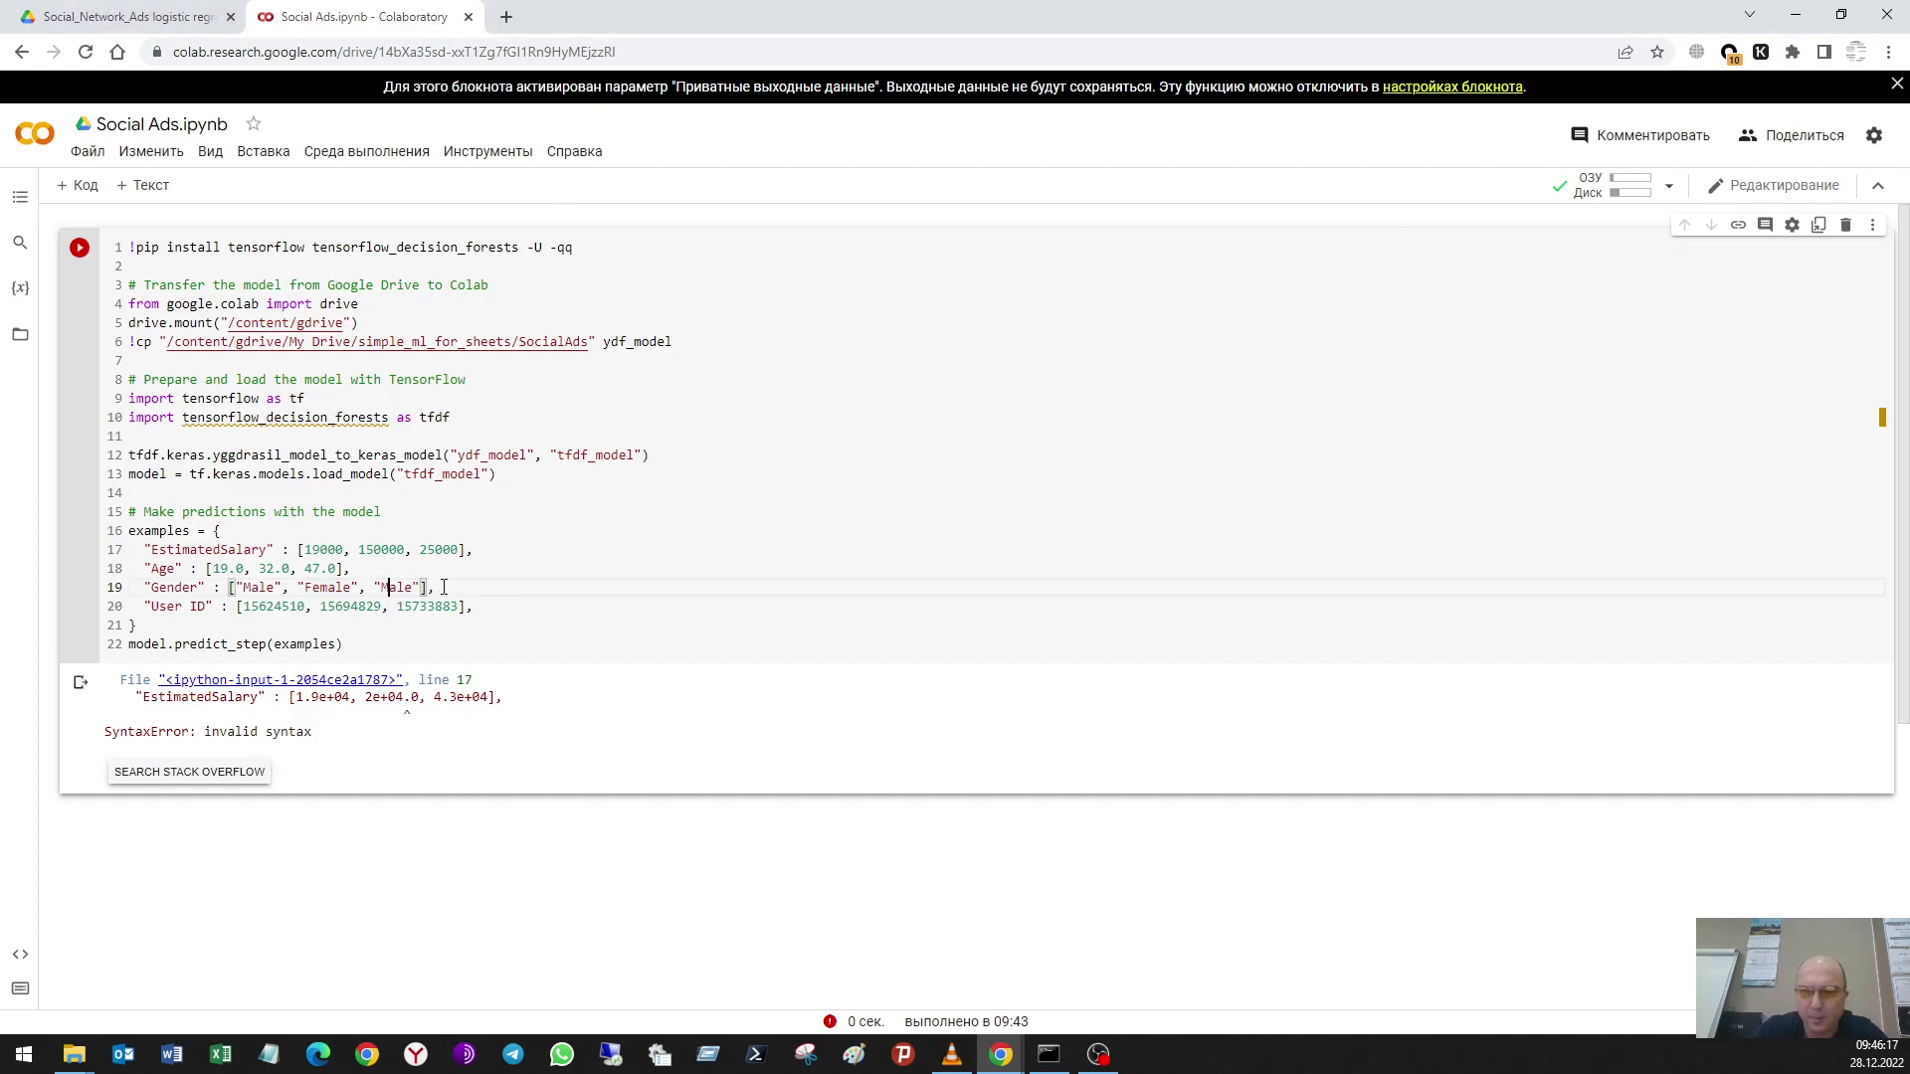
key("BackSpace")
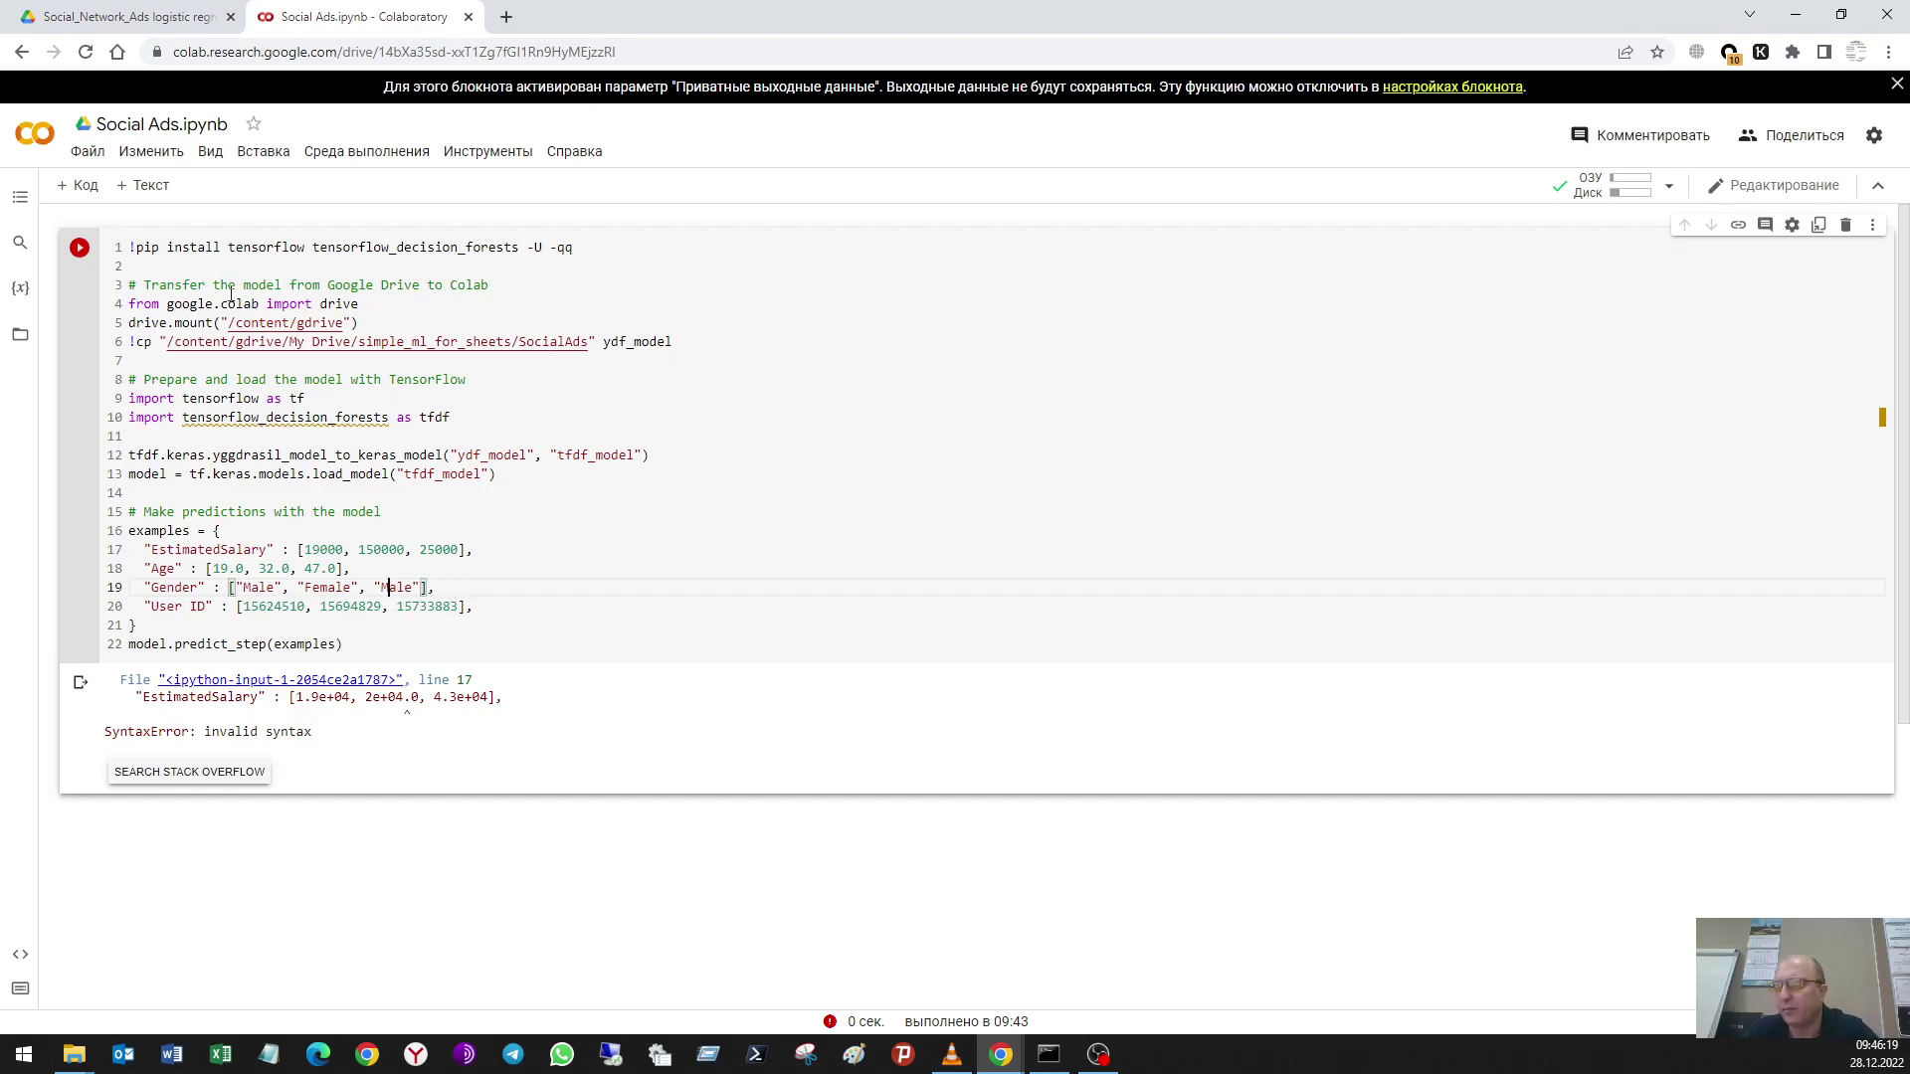
Step: Run the cell with the updated examples, viewing the Social_Network_Ads spreadsheet in a separate tab before returning to the notebook
key("ctrl+Return")
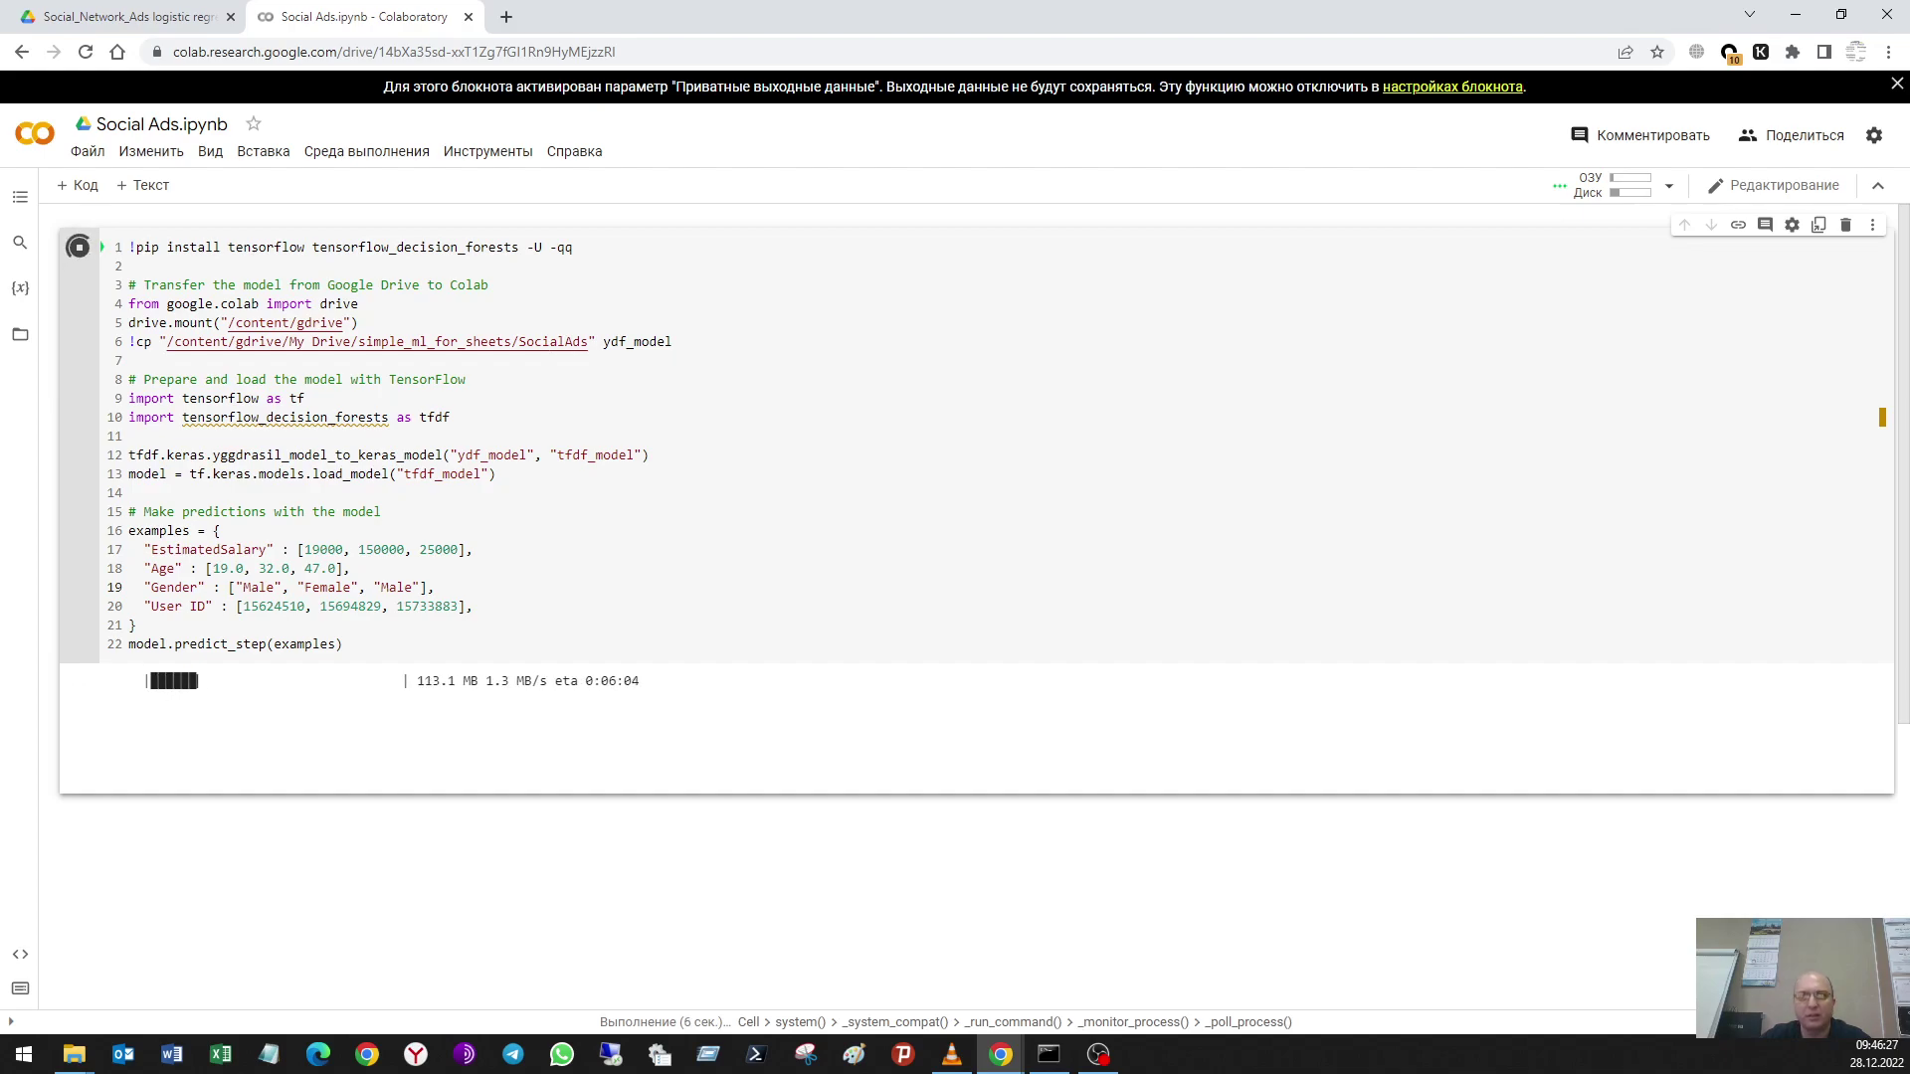
left_click_drag(528, 17, 672, 20)
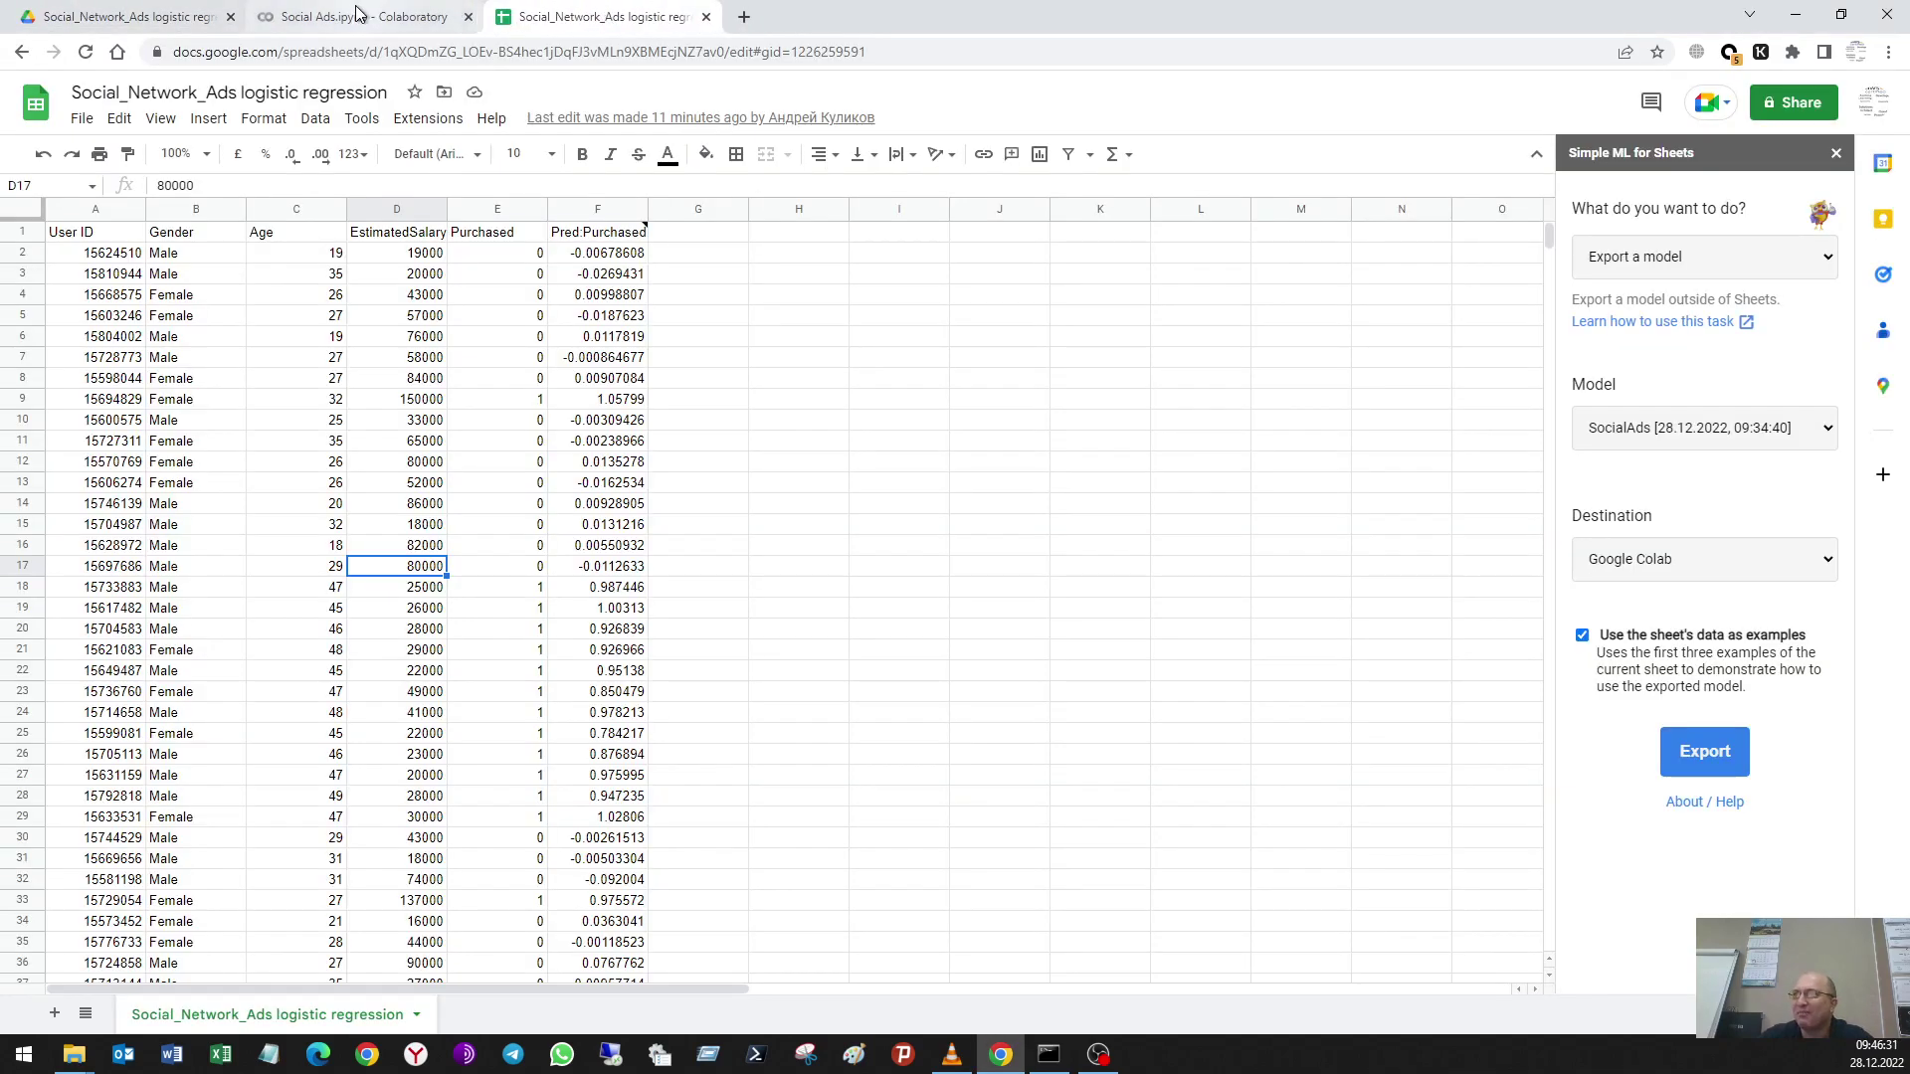
left_click(364, 17)
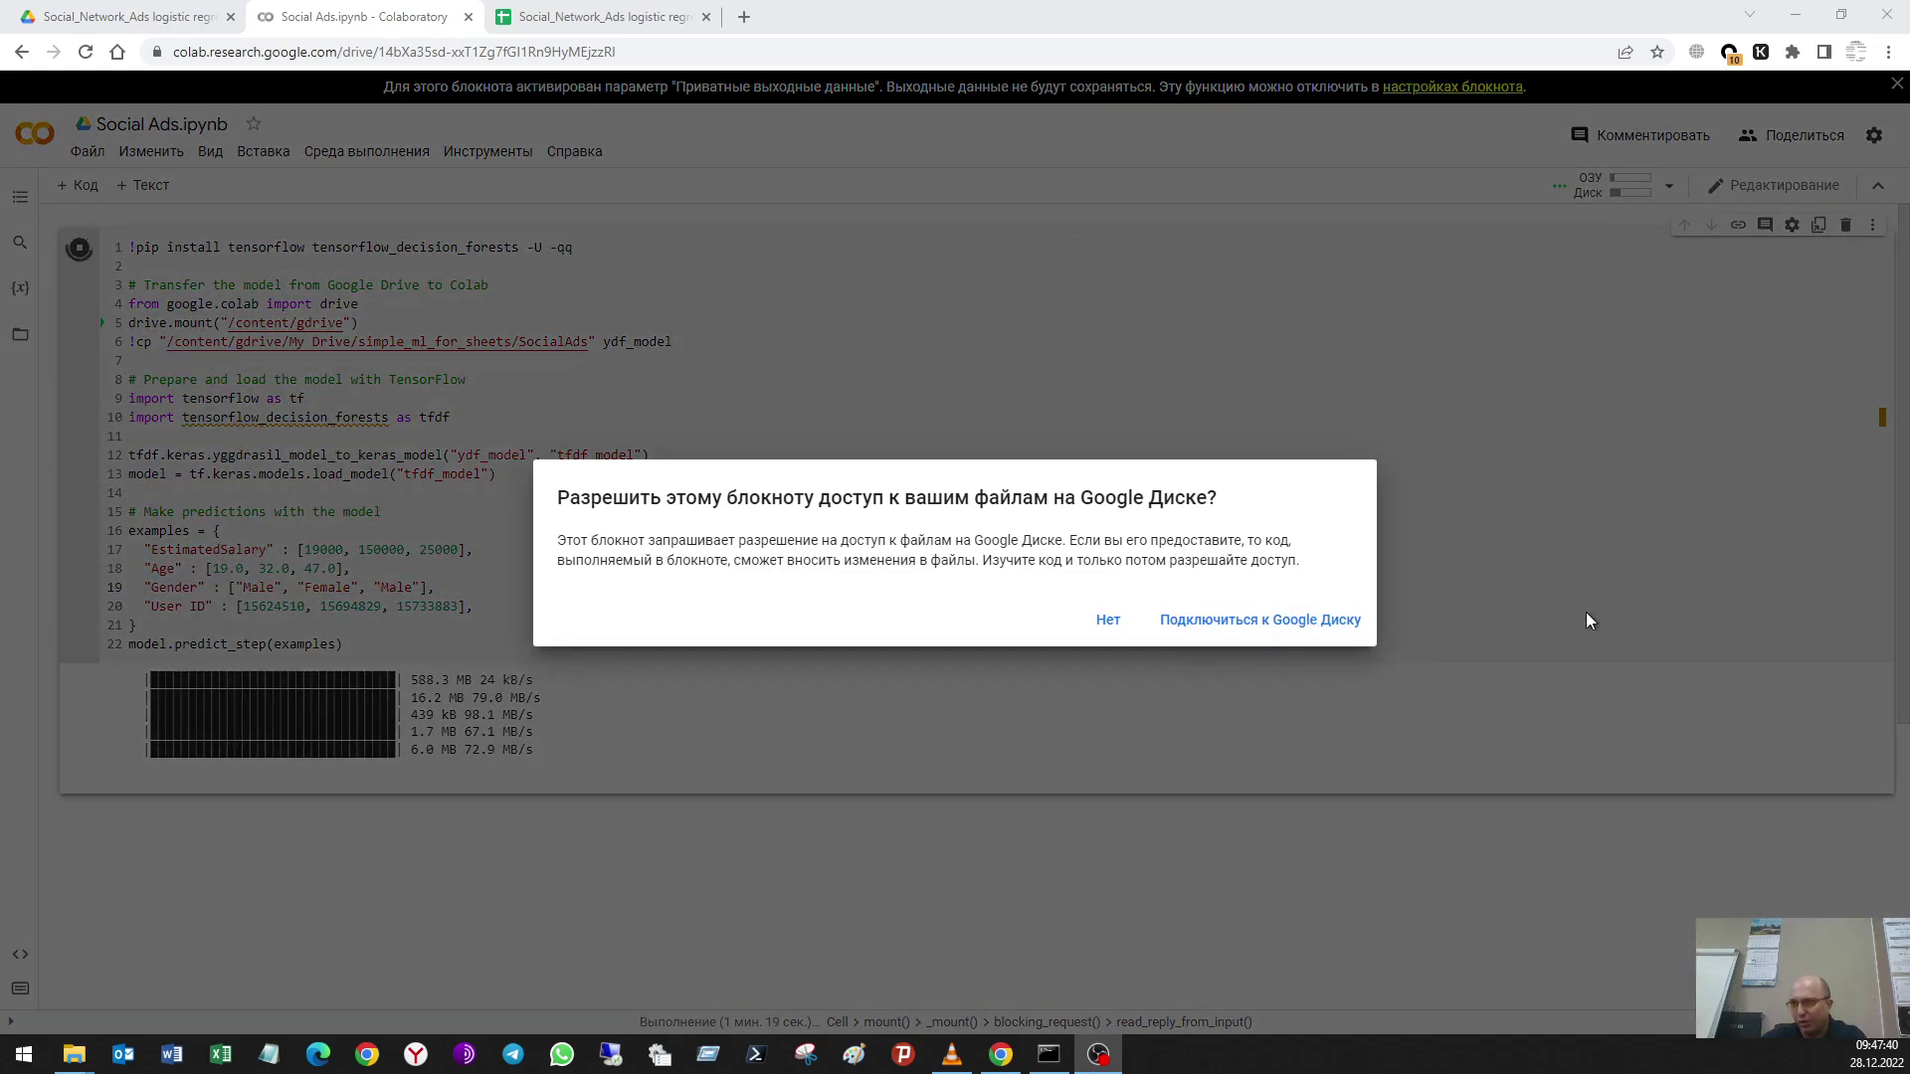
Step: Connect the notebook to Google Drive with the listed Google account and allow the requested access
left_click(1263, 623)
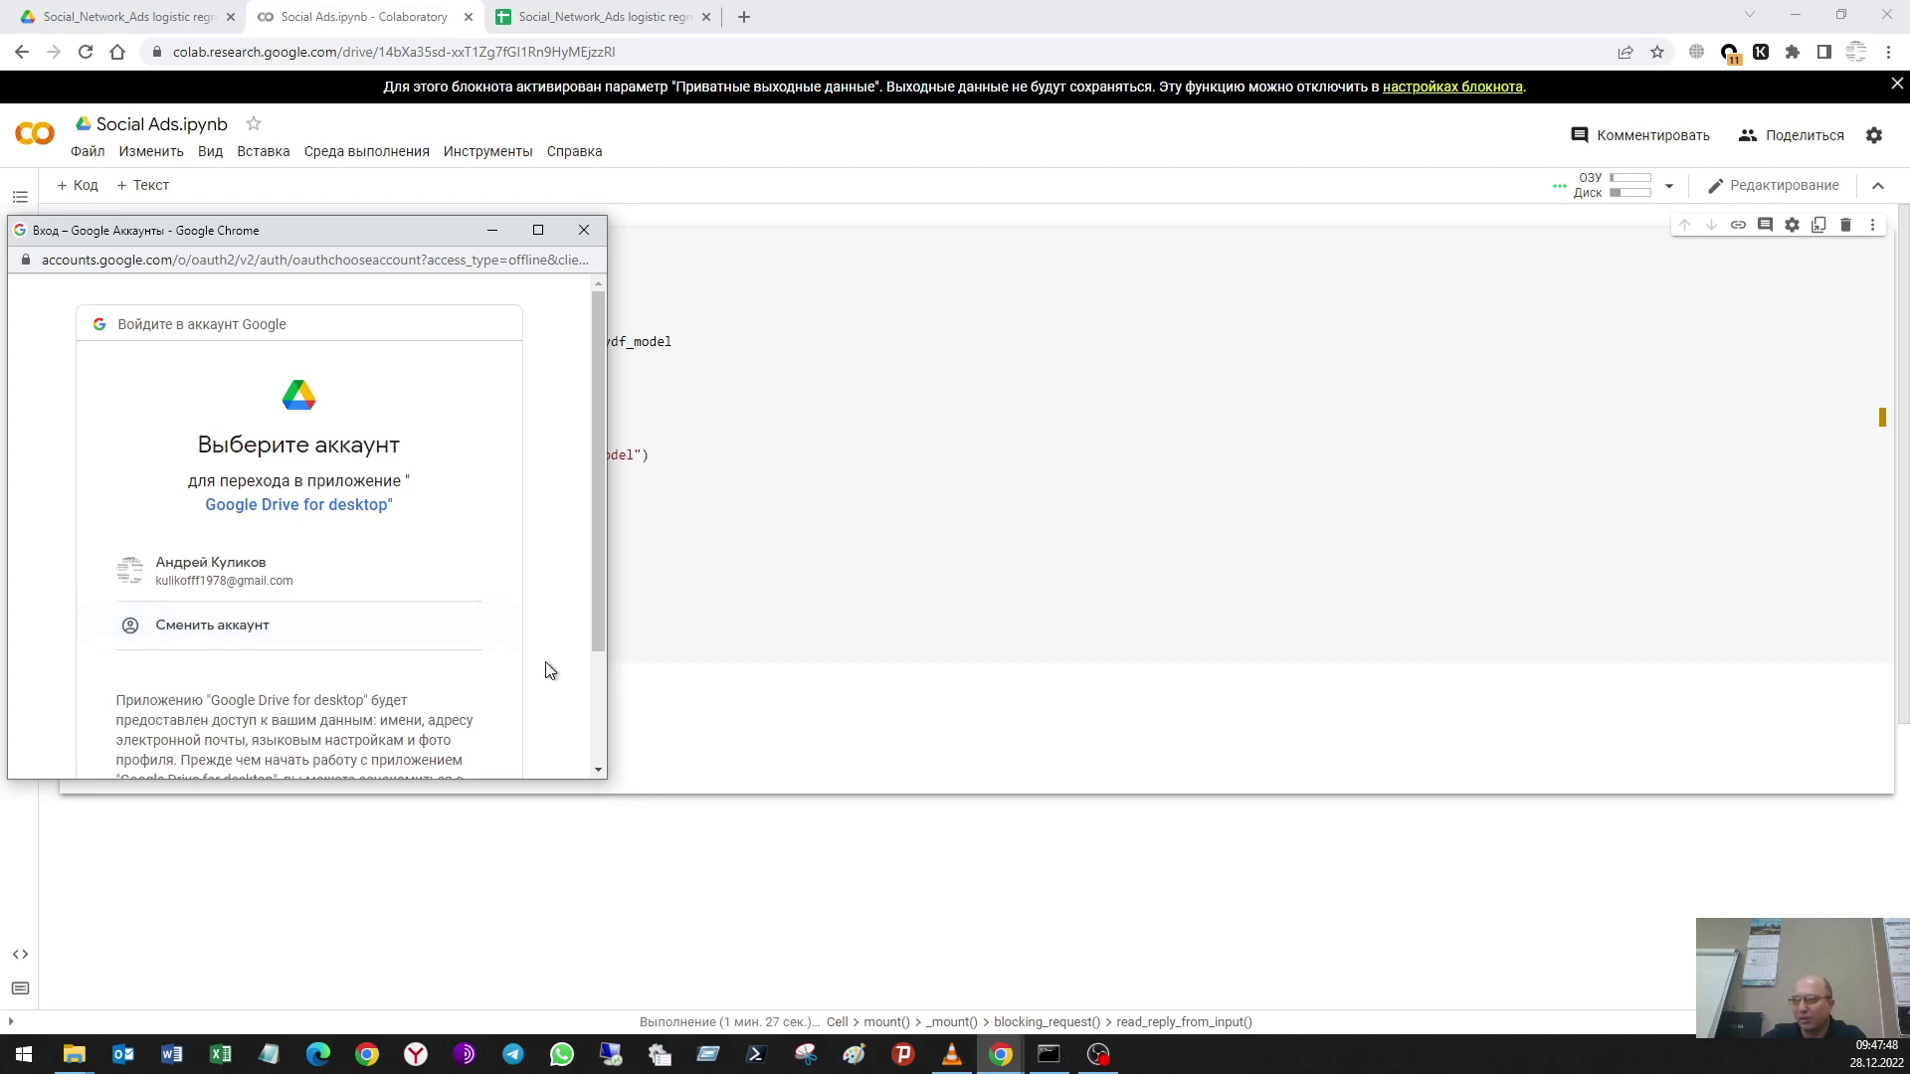
left_click(324, 582)
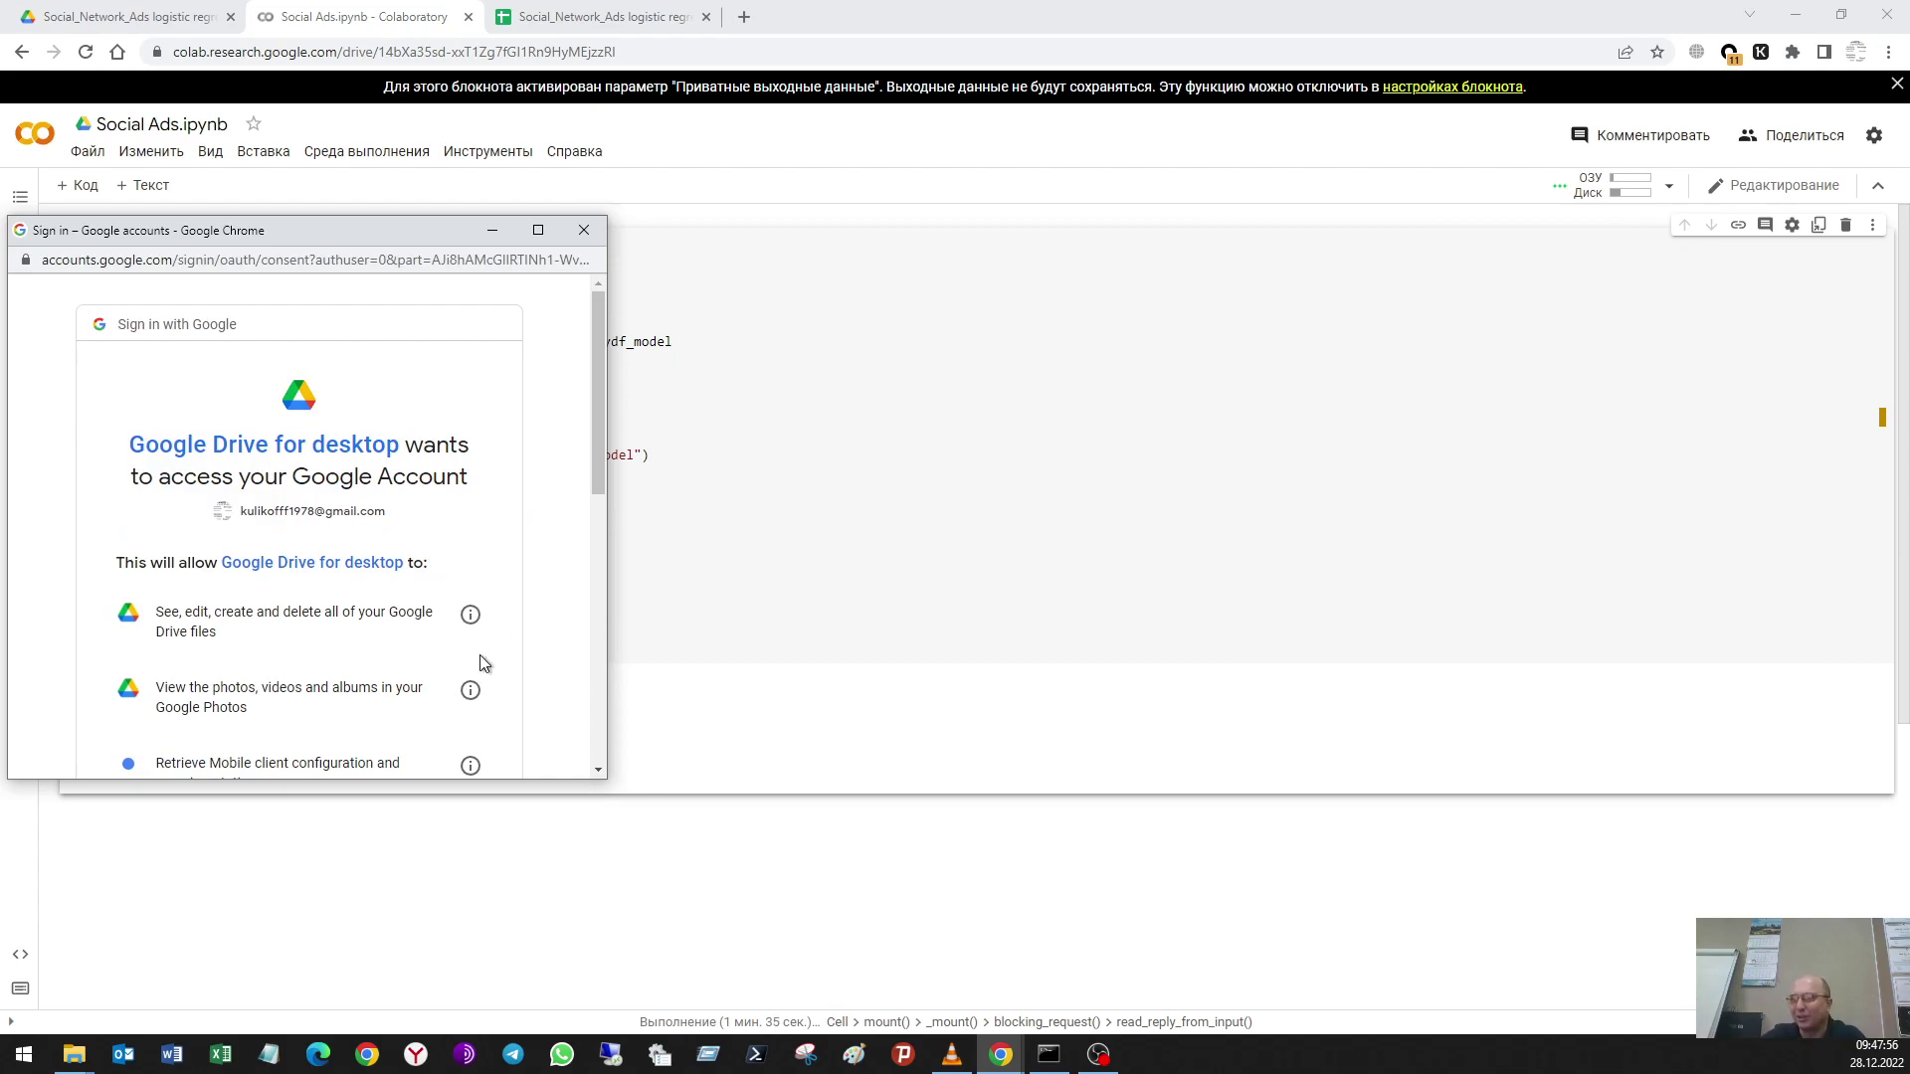
scroll(533, 627, "down", 8)
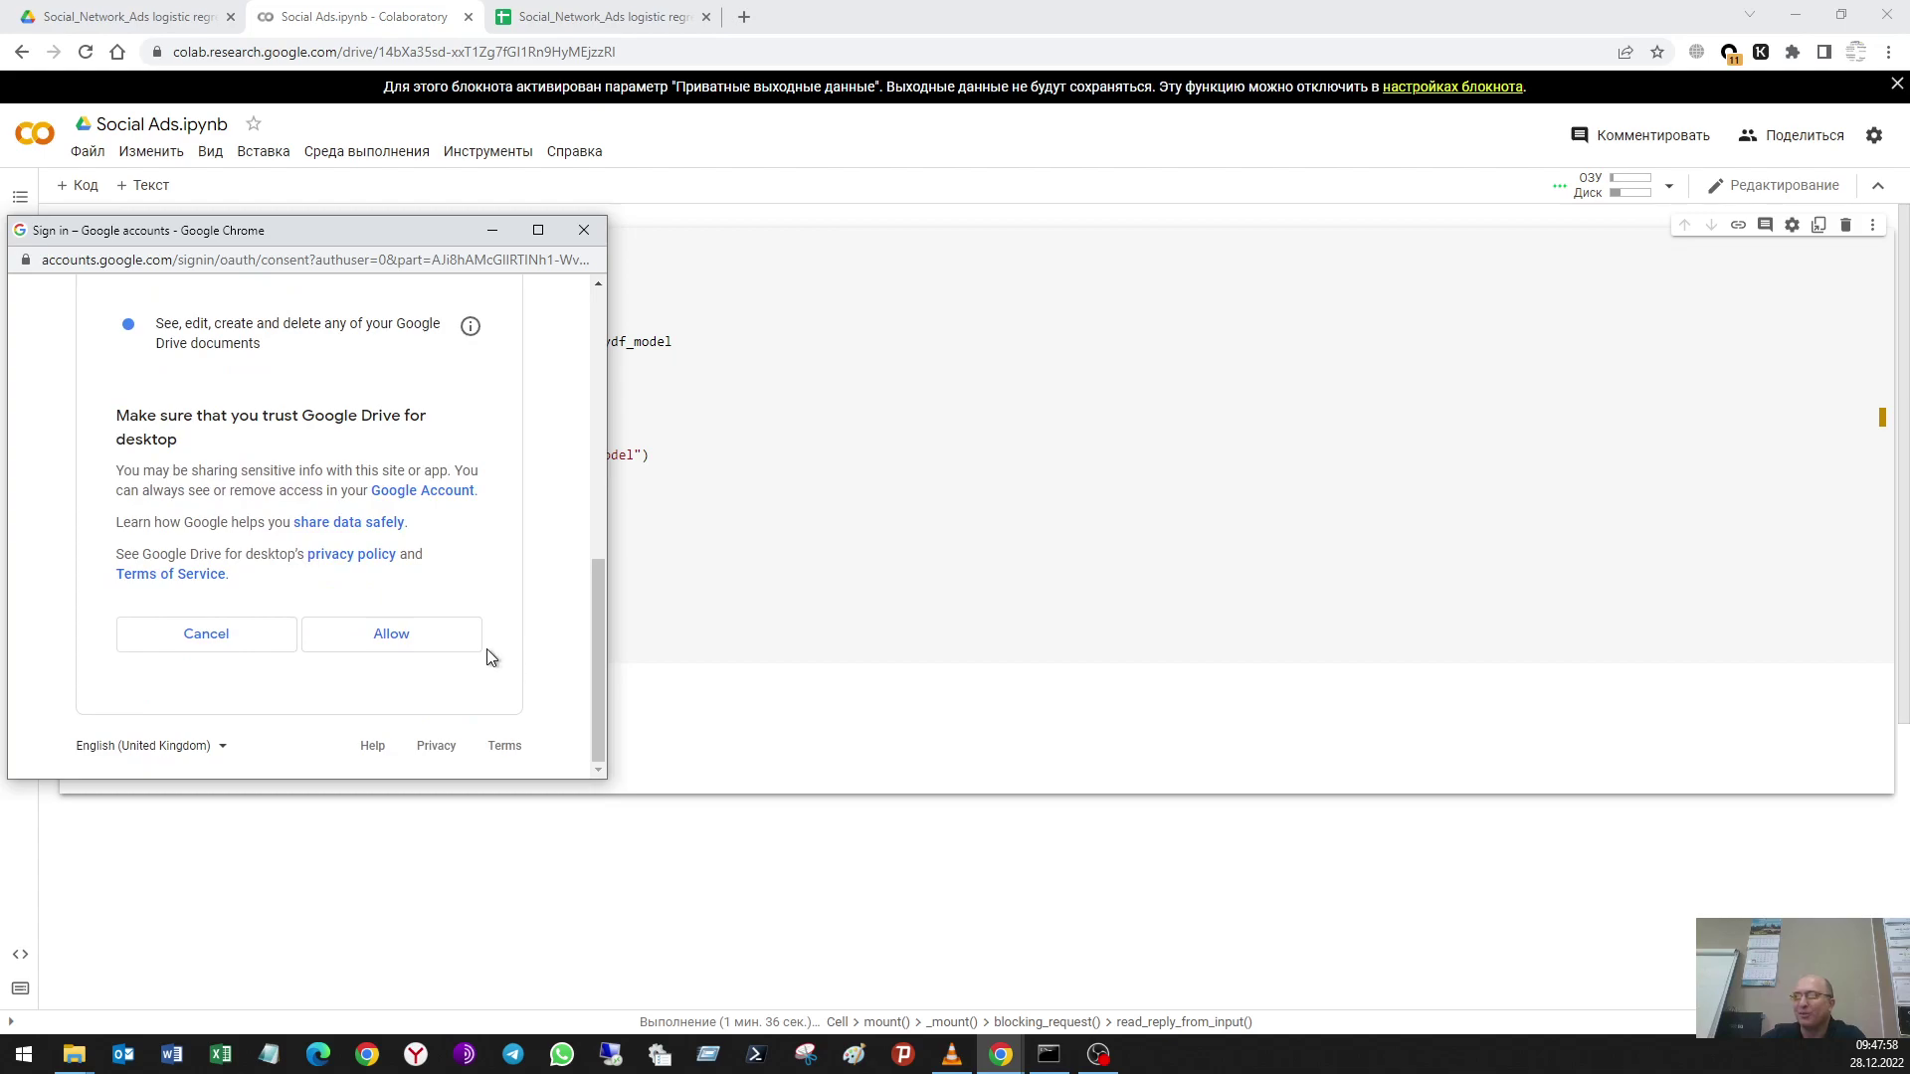
left_click(422, 644)
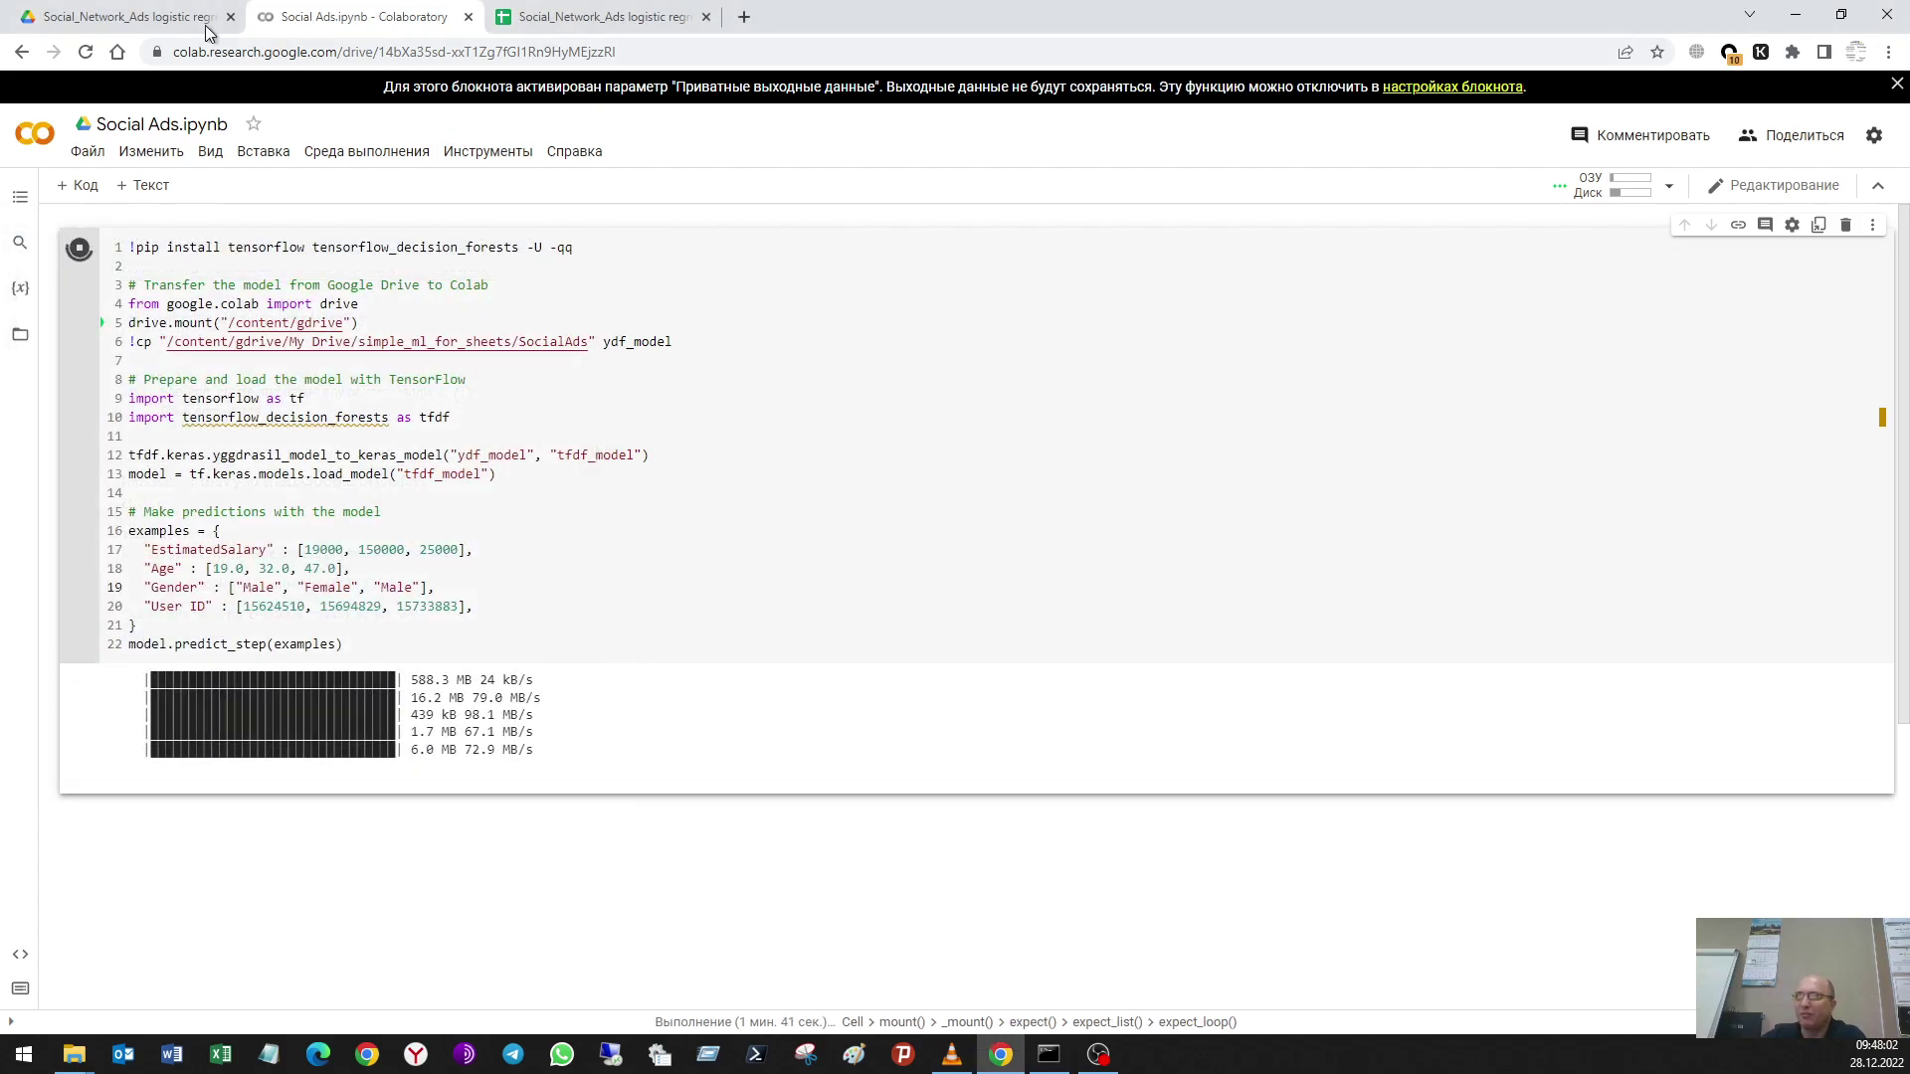
Step: Check the Pred:Purchased column in the spreadsheet and examine the output of the notebook's code cell
left_click(602, 17)
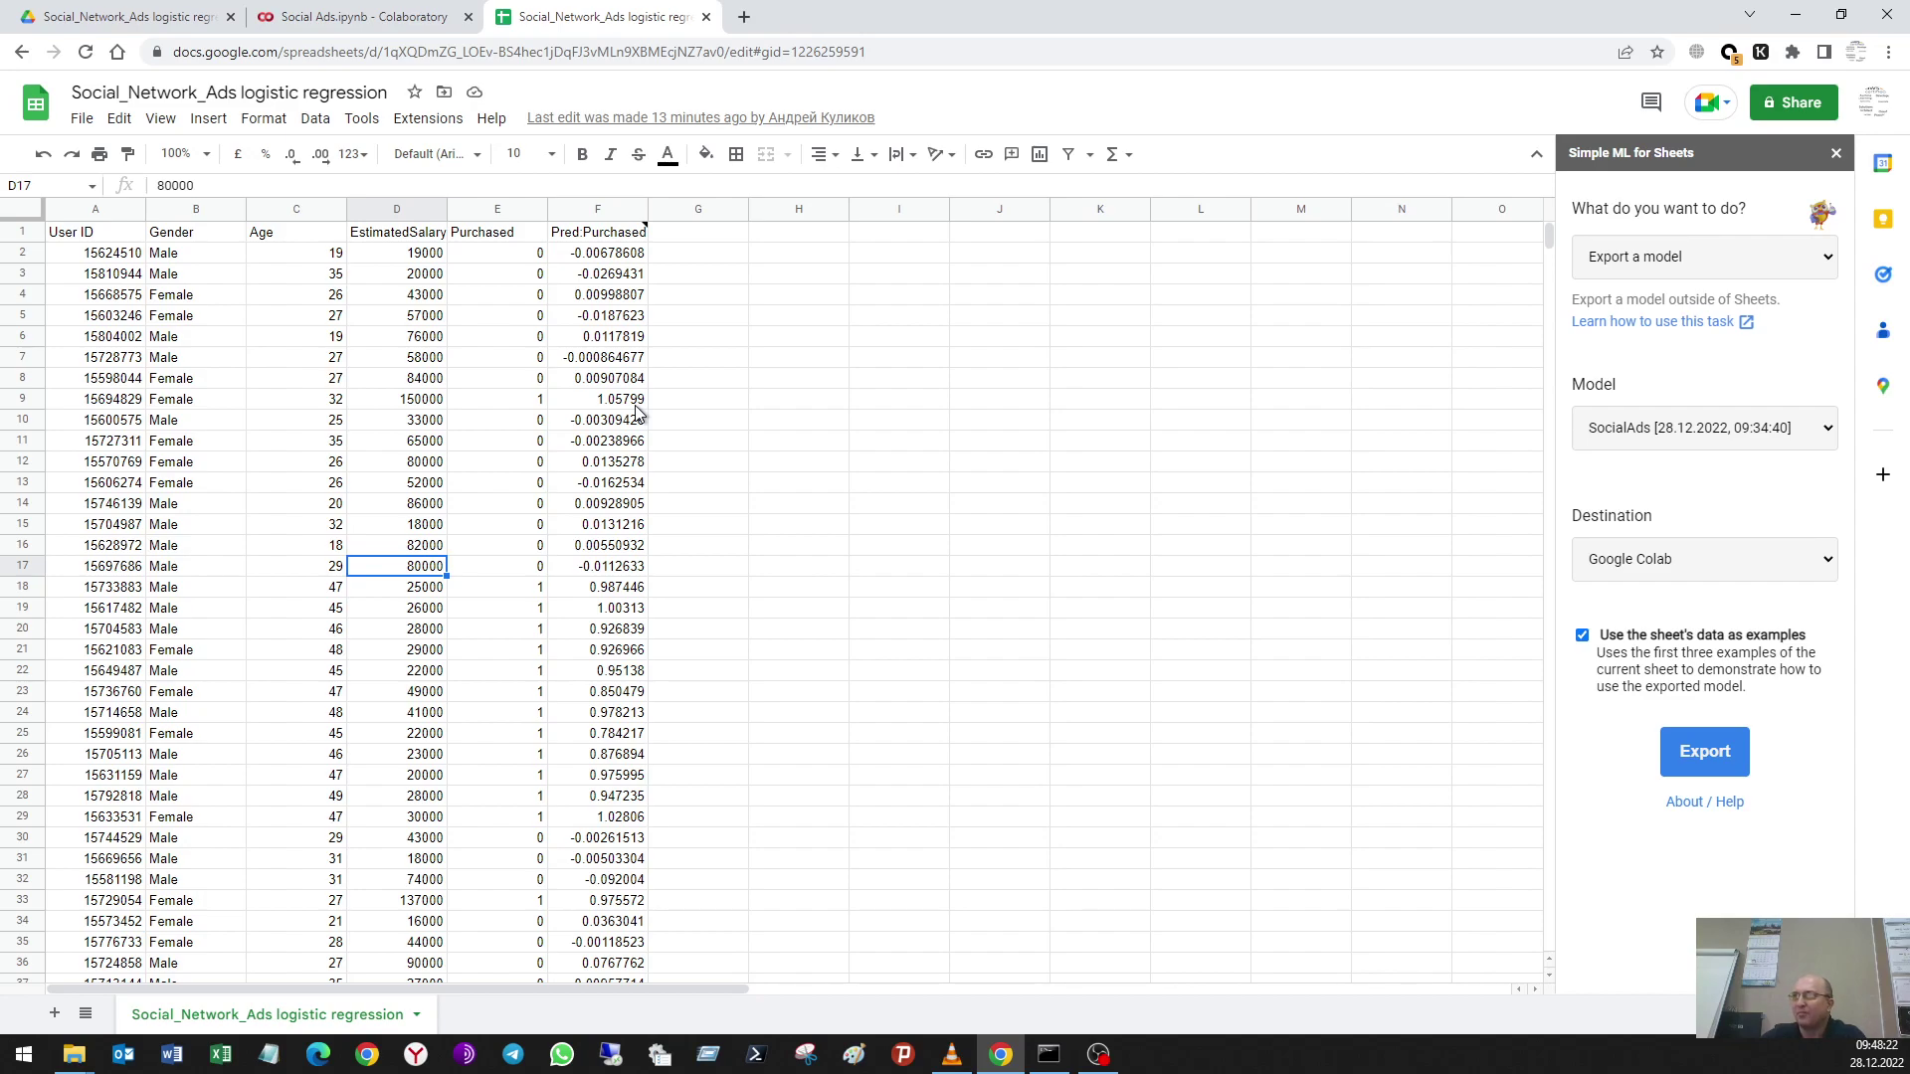
left_click(386, 28)
scroll(885, 656, "down", 10)
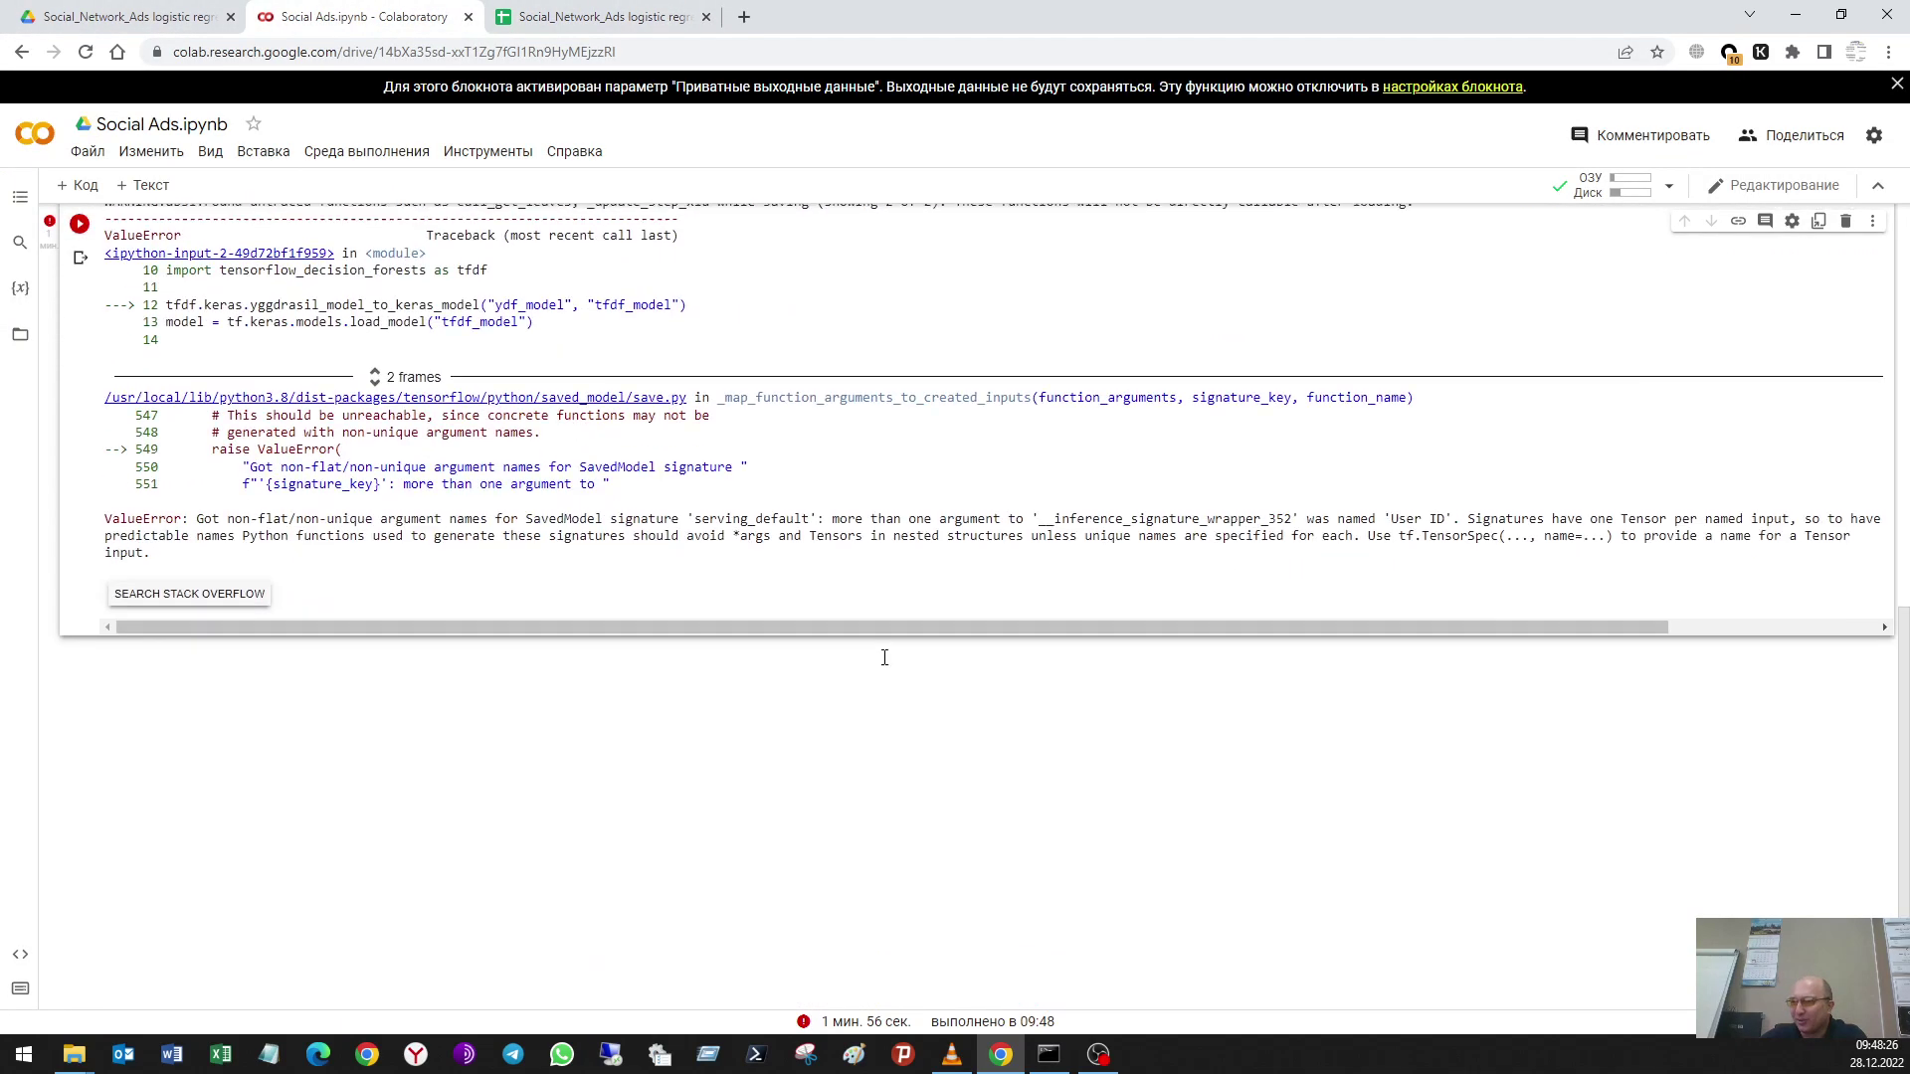
scroll(882, 651, "up", 2)
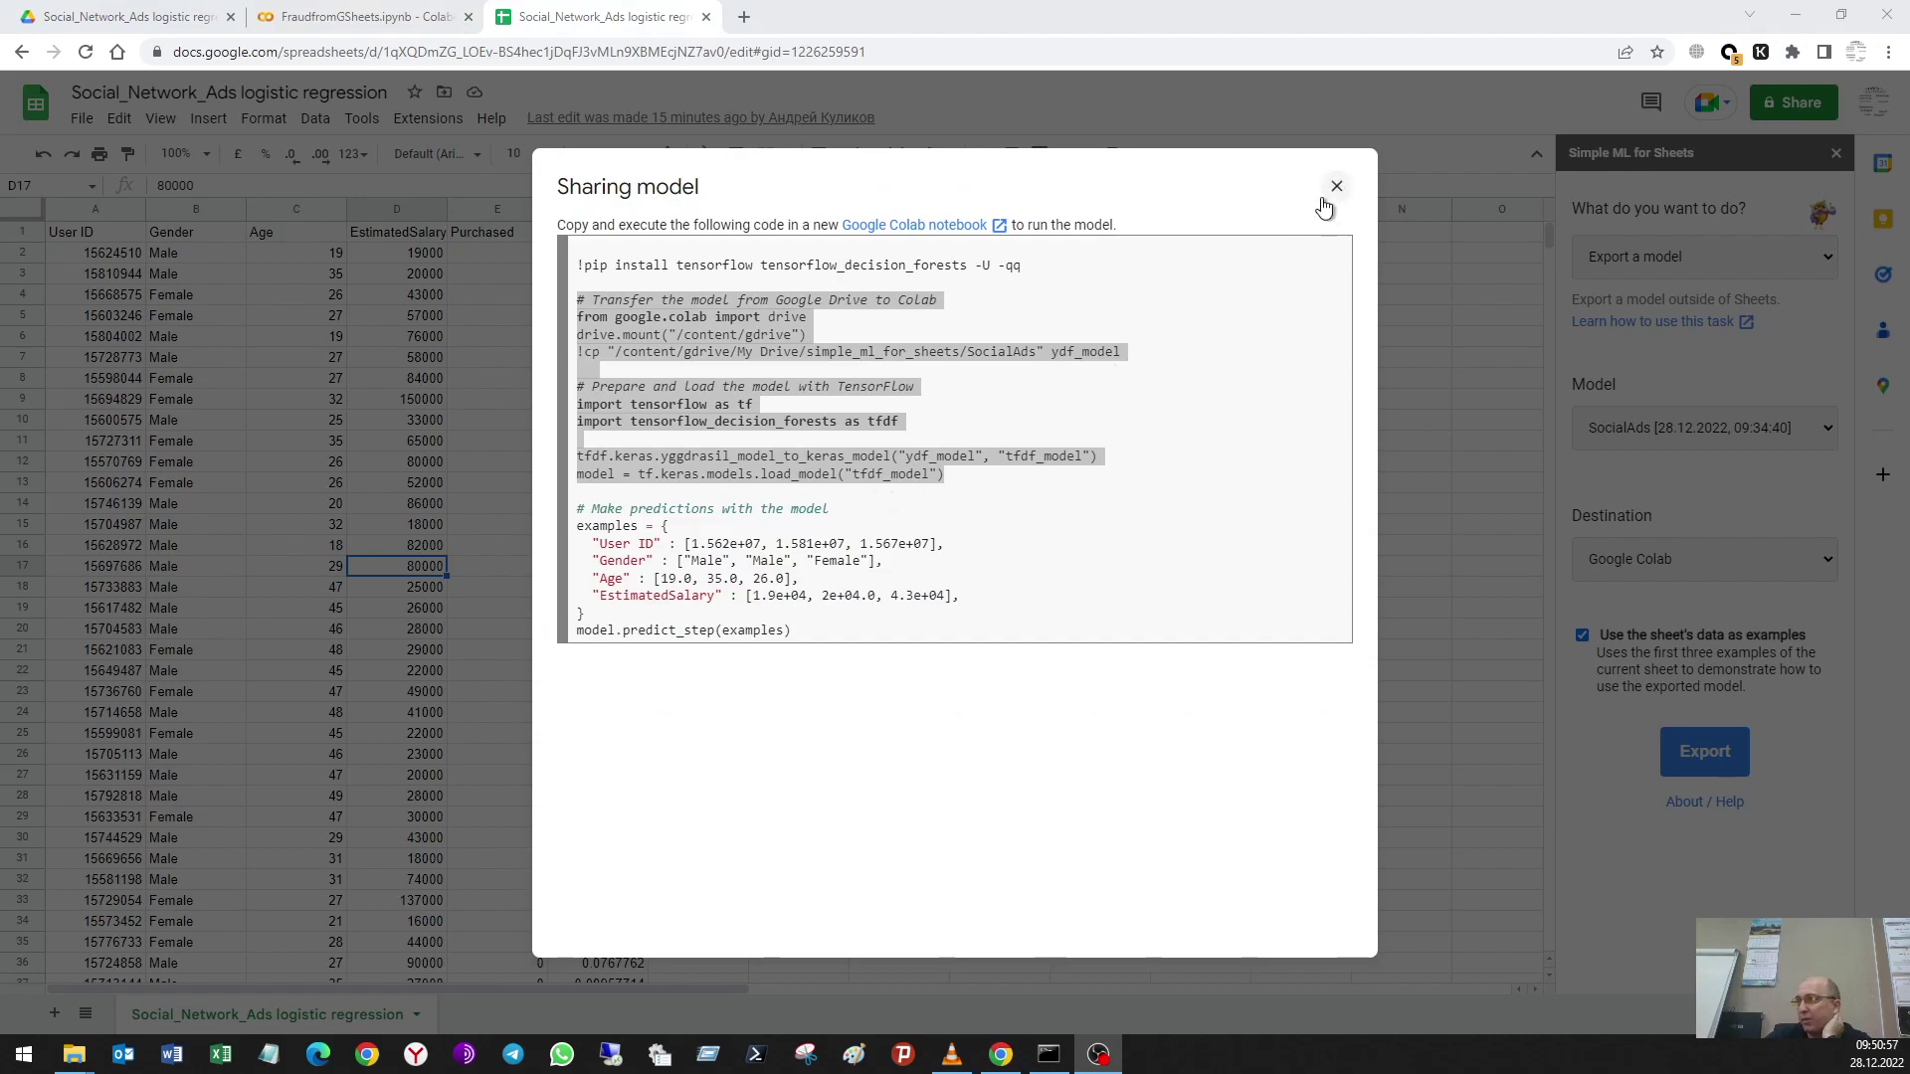
Step: Highlight the whole exported SocialAds code in the Sharing model dialog and close the dialog
left_click(791, 657)
left_click_drag(789, 630, 578, 265)
left_click(1337, 186)
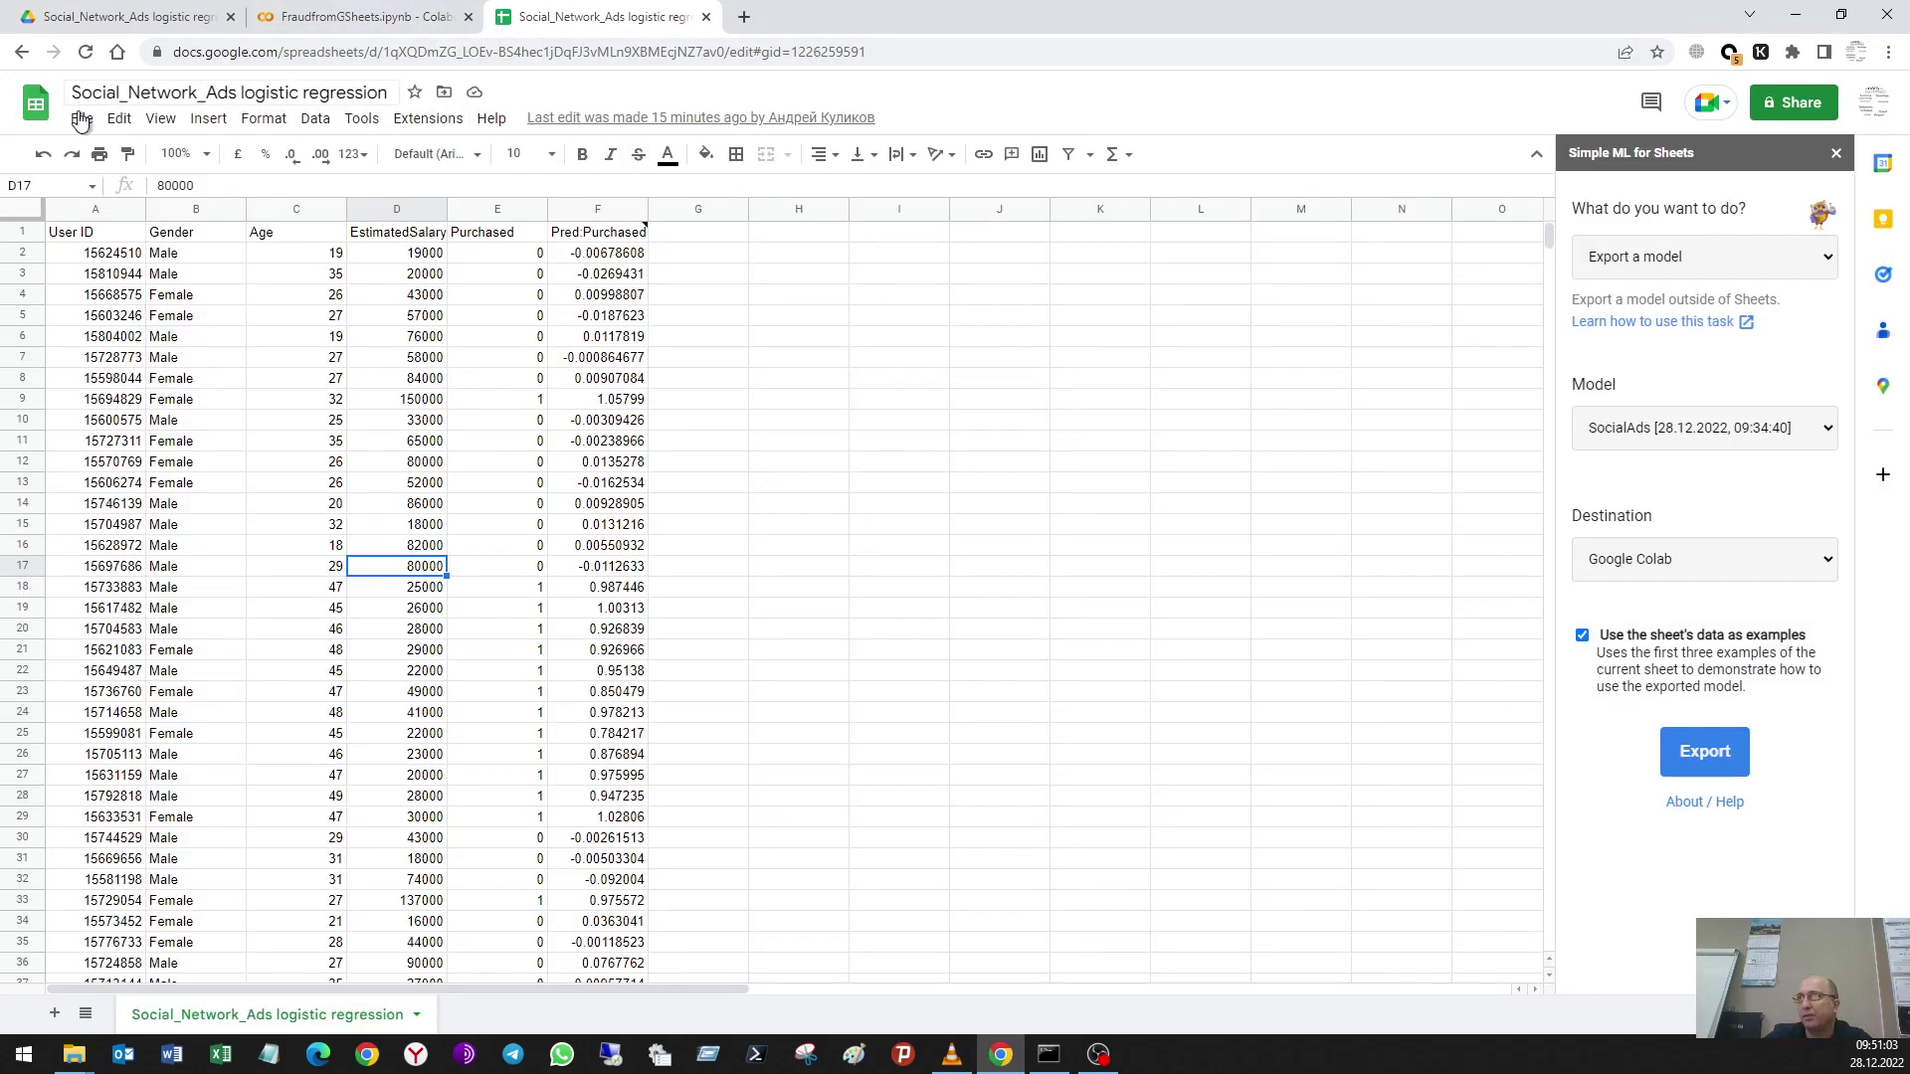
Step: Switch to the FraudfromGSheets.ipynb notebook in Colab and open Social Ads.ipynb from the recent notebooks
left_click(382, 30)
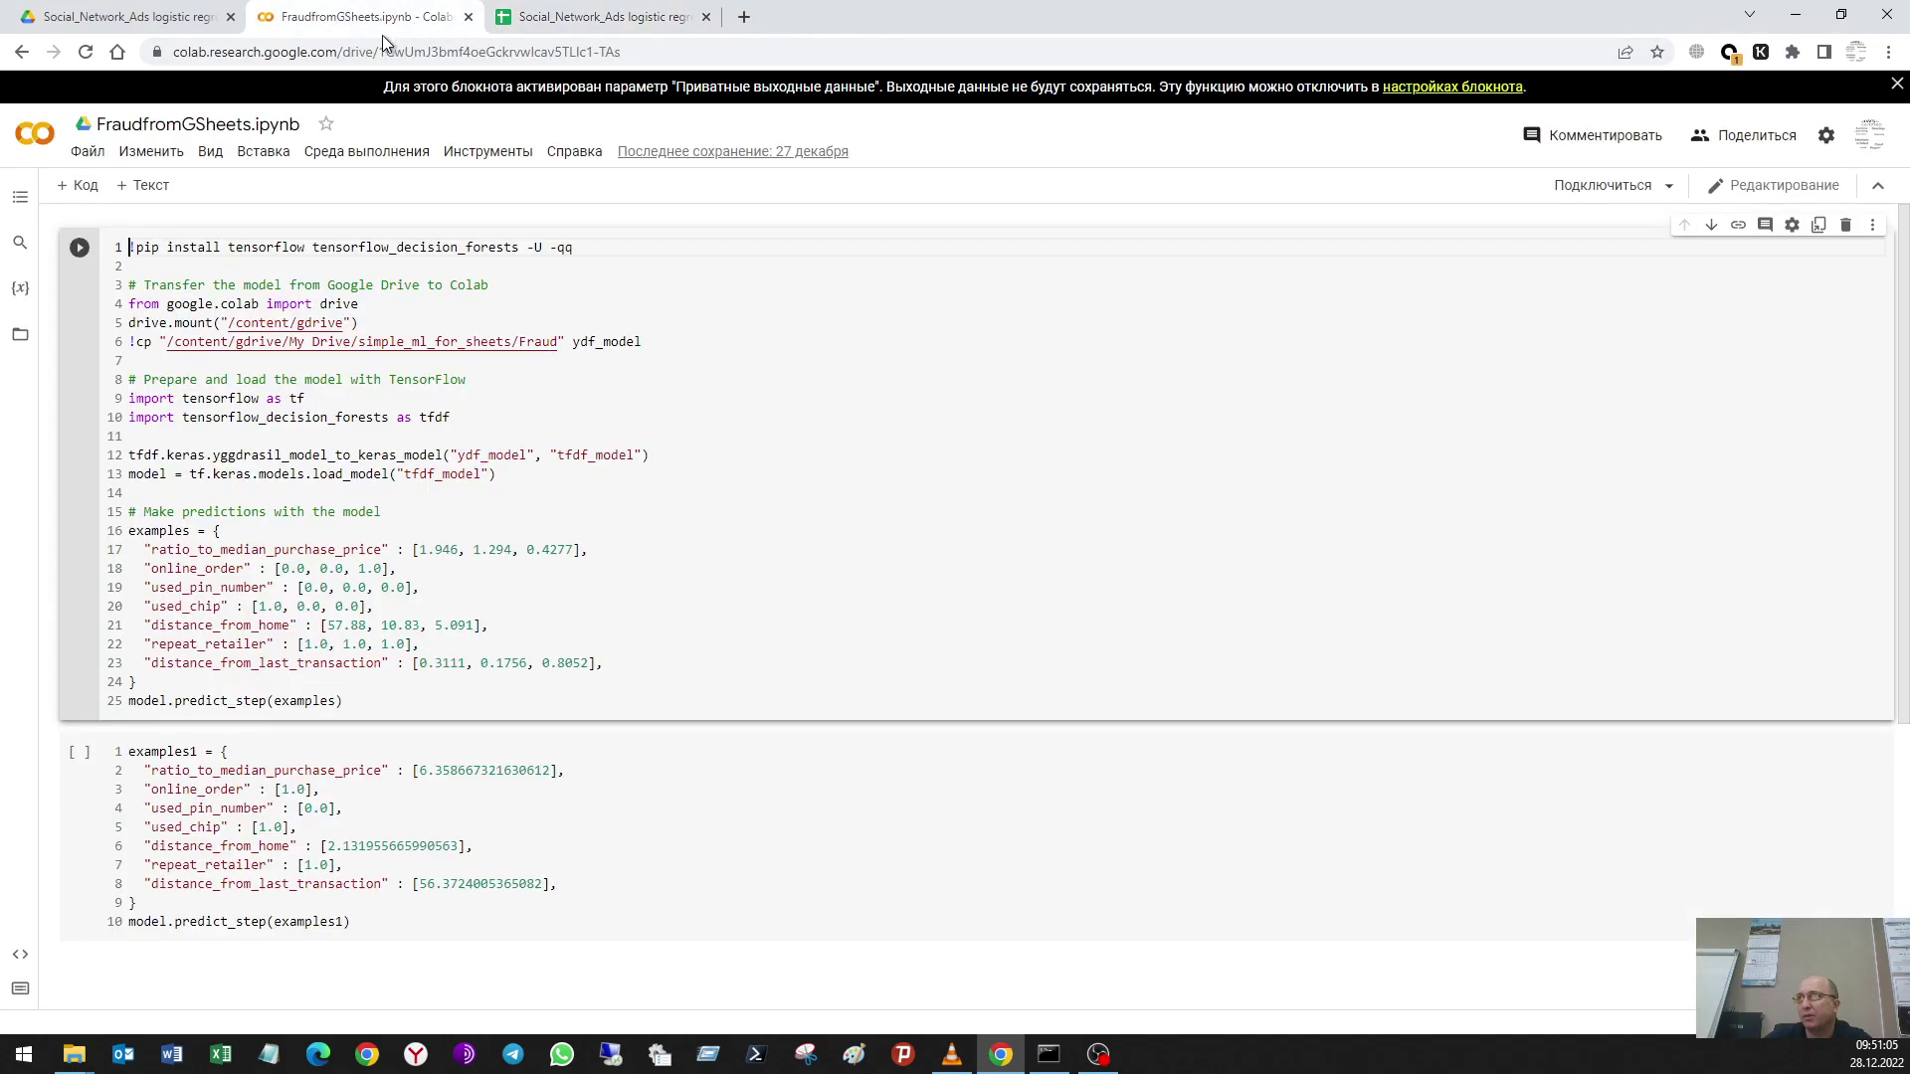
left_click(92, 151)
left_click(158, 283)
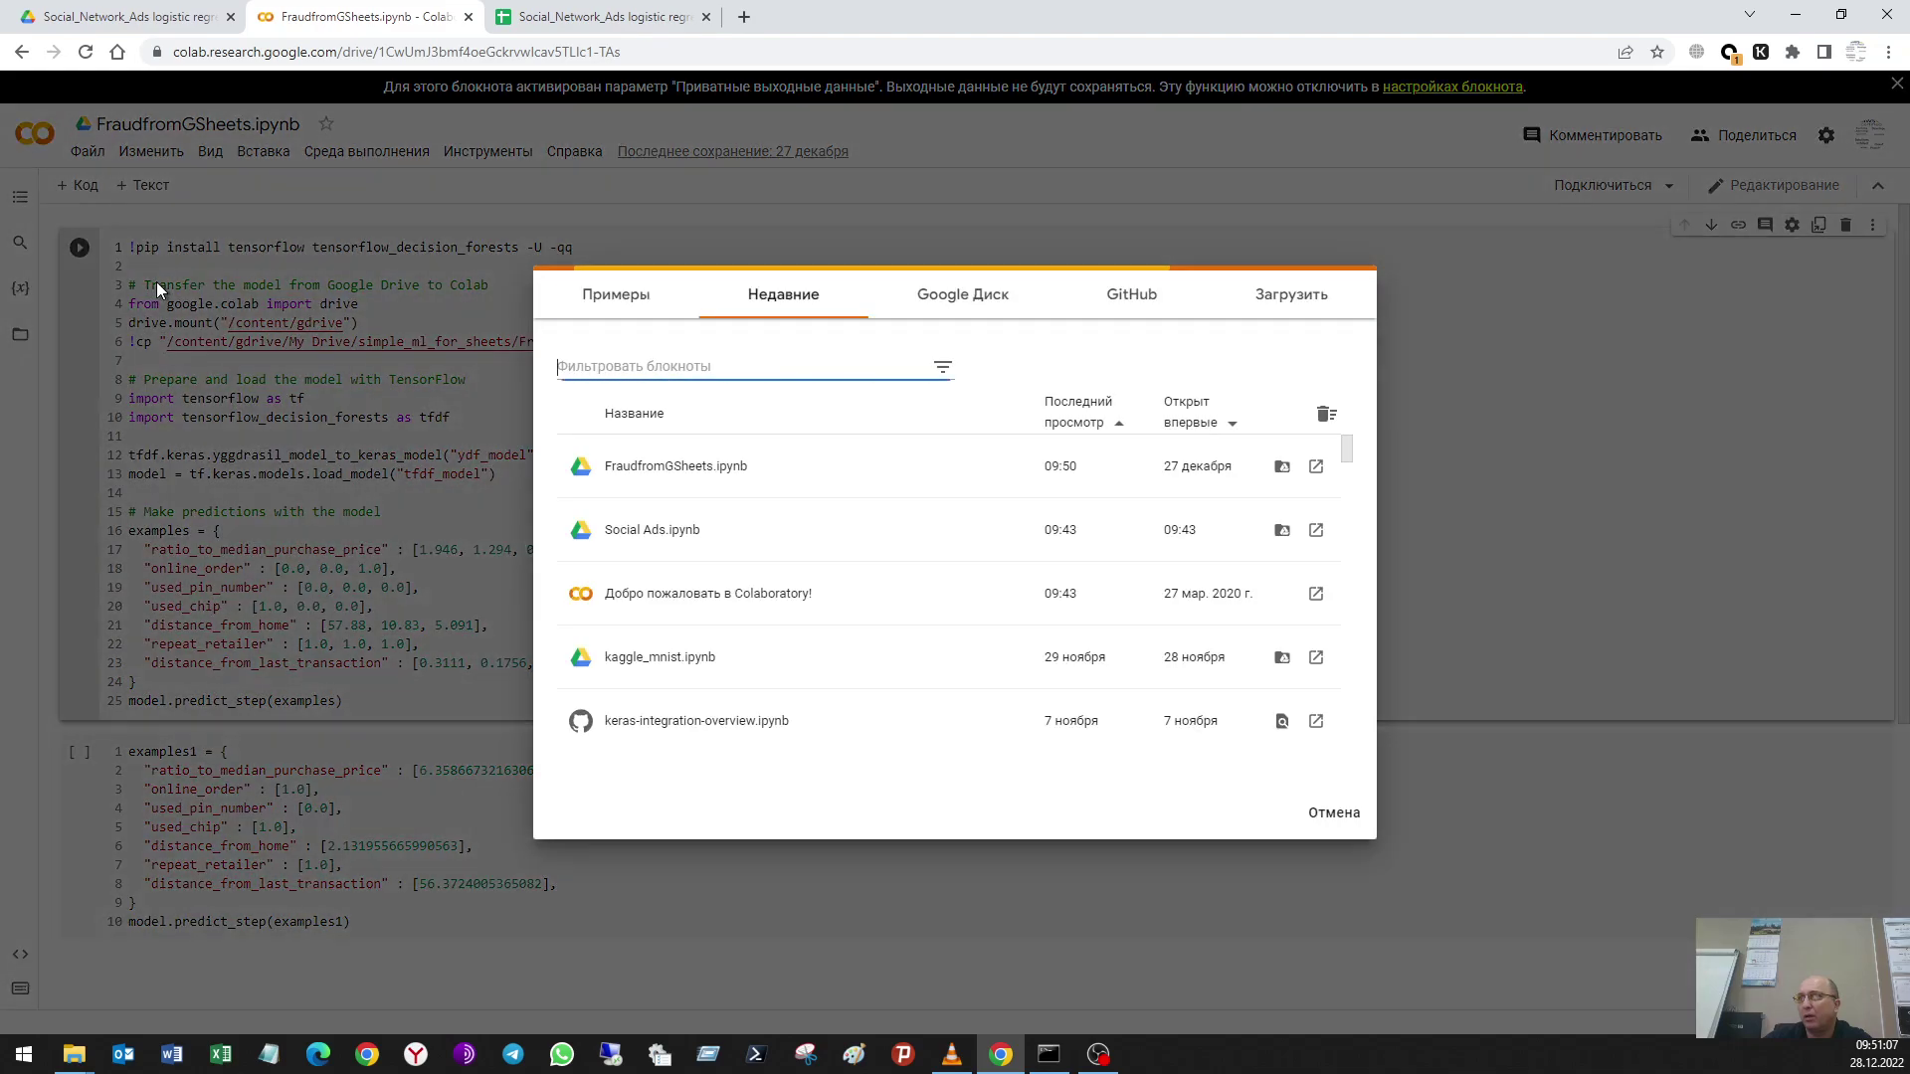
left_click(662, 535)
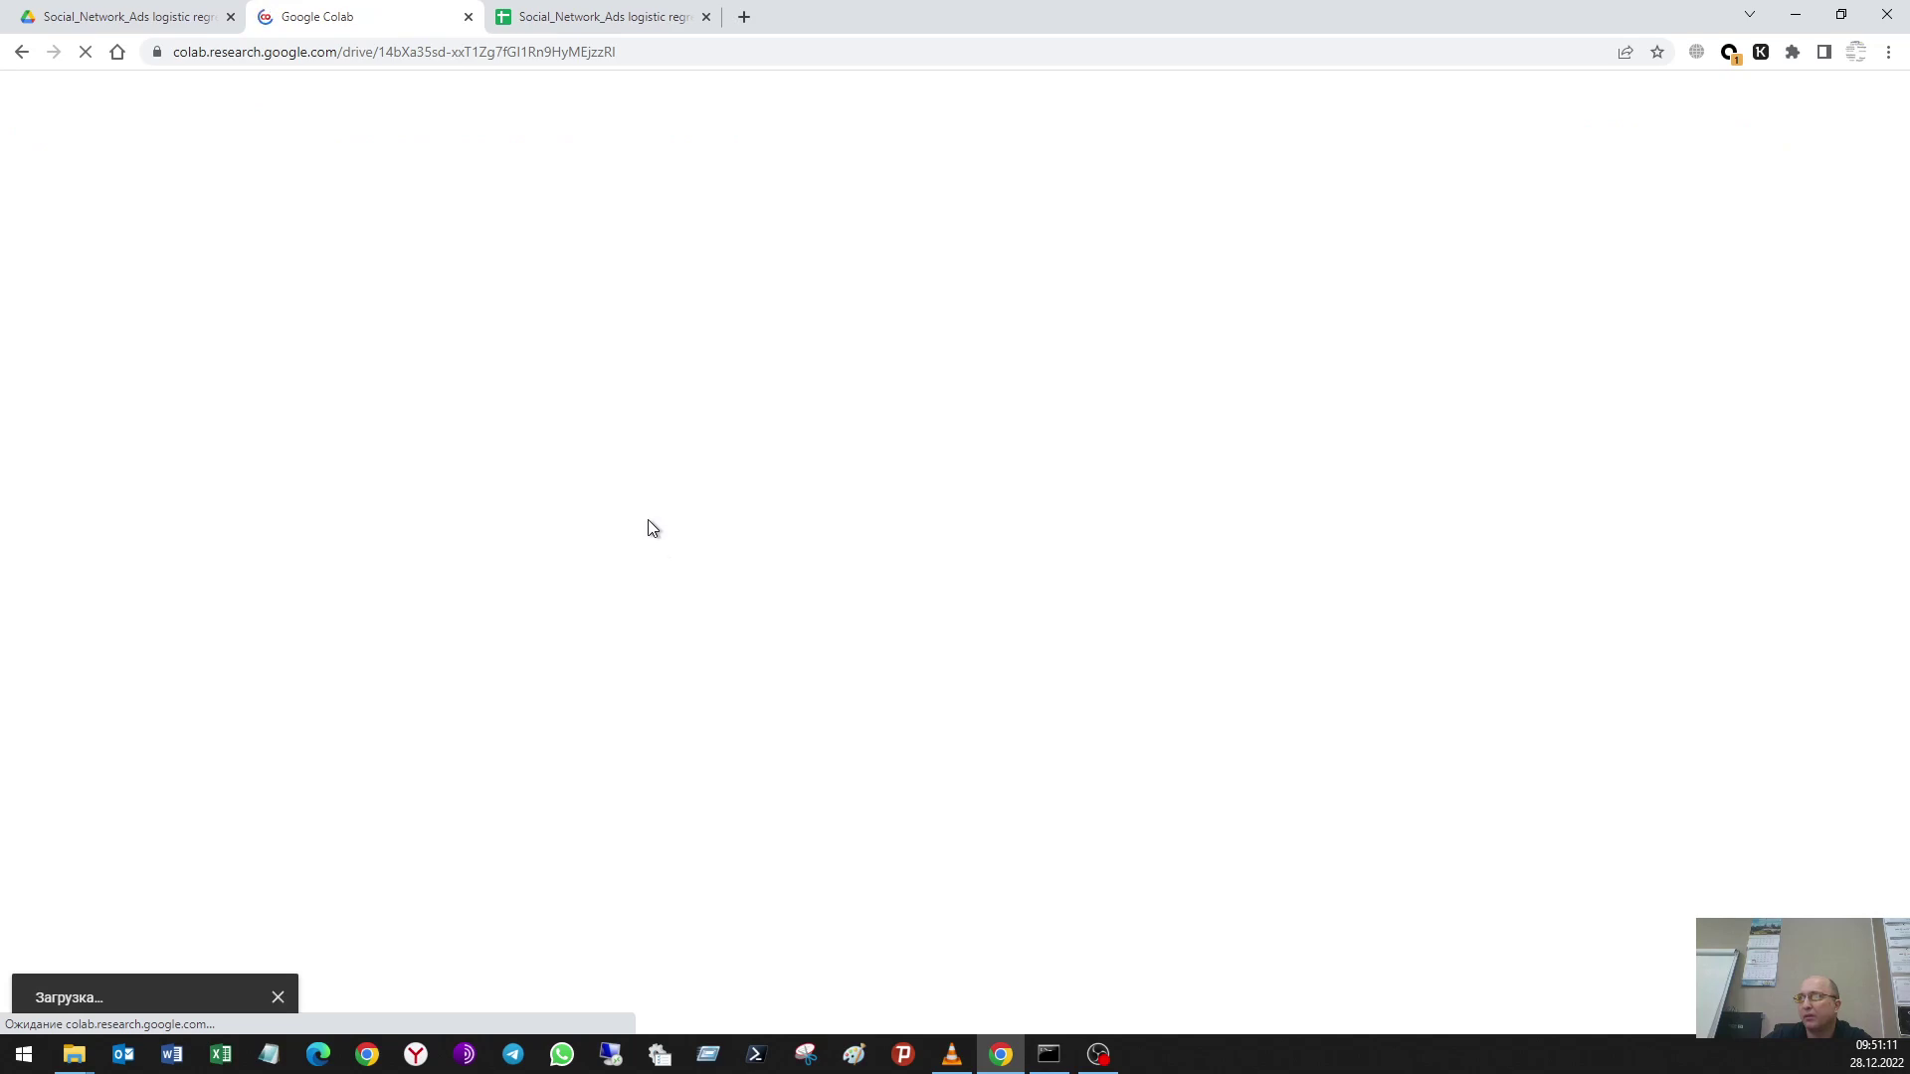
Step: Rerun the code cell in Social Ads.ipynb and examine its output down to the error traceback
left_click(410, 417)
left_click(88, 256)
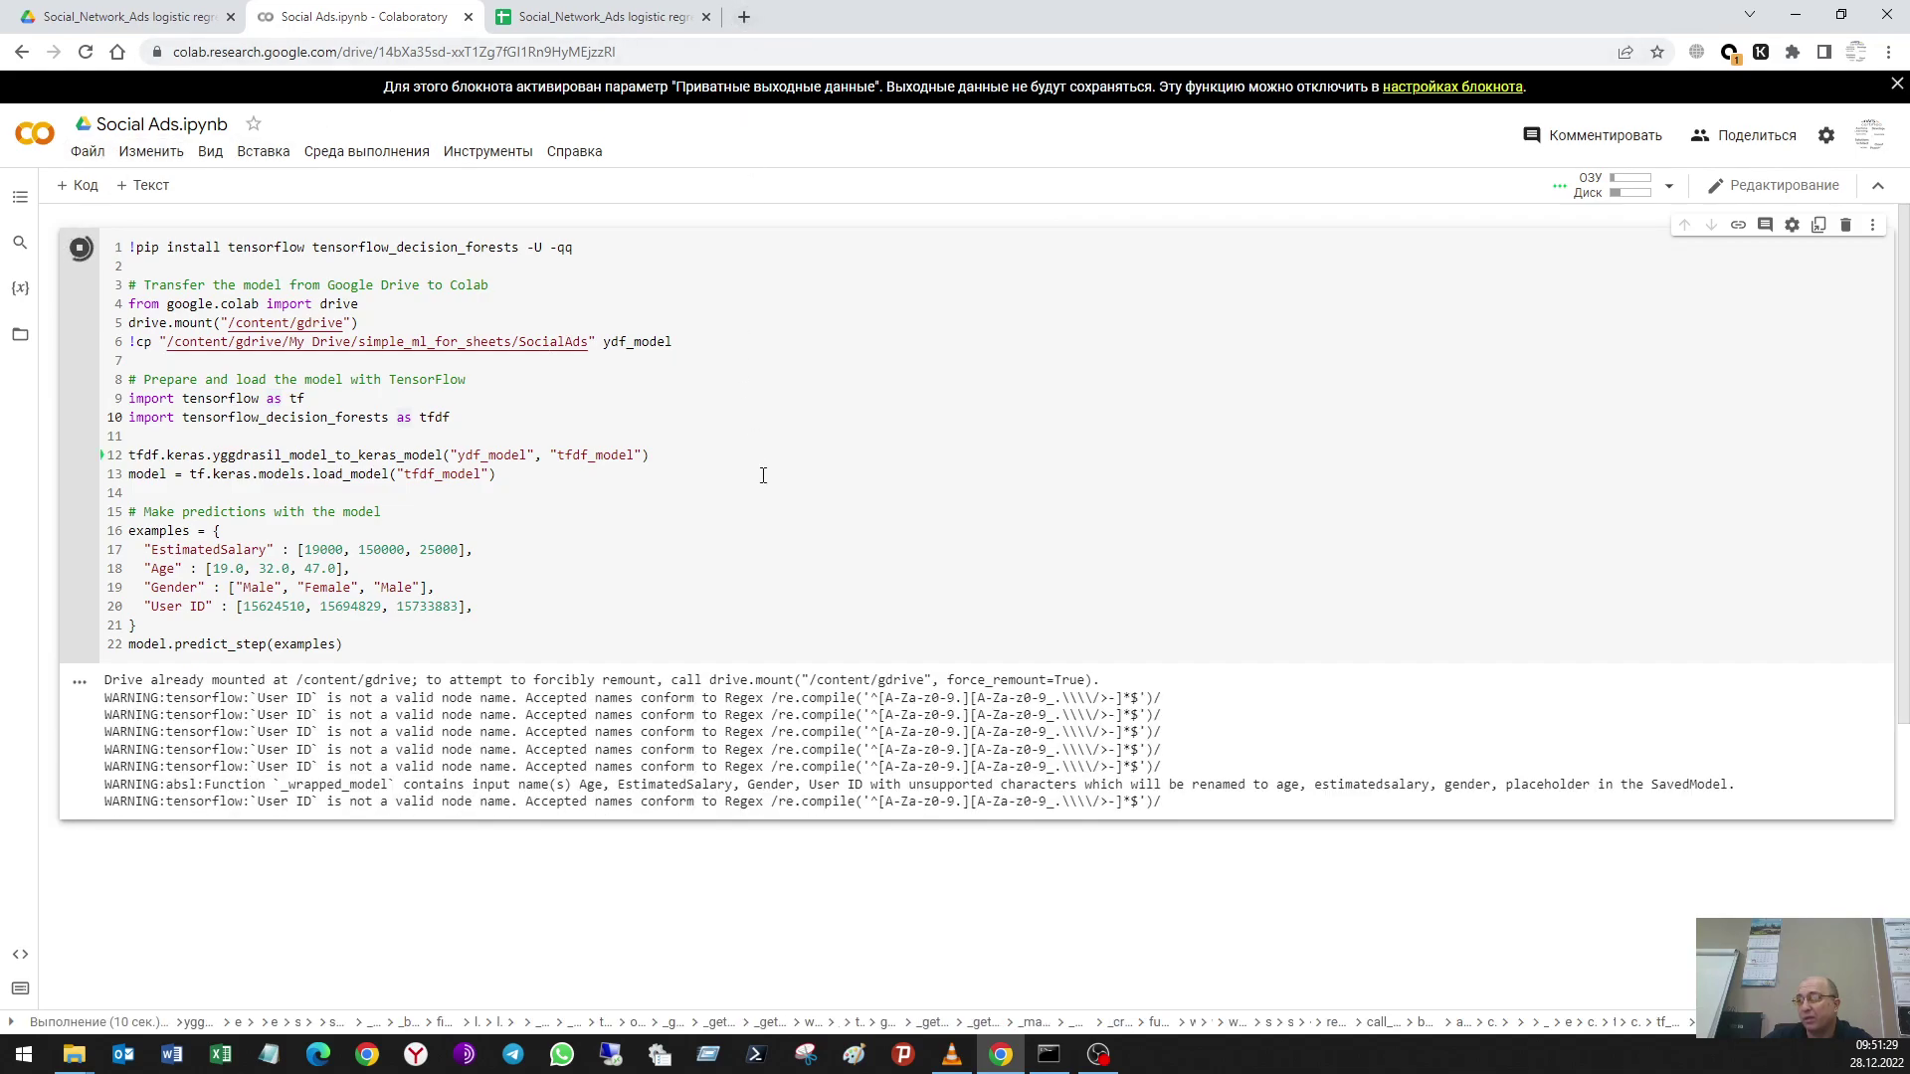
scroll(467, 561, "down", 4)
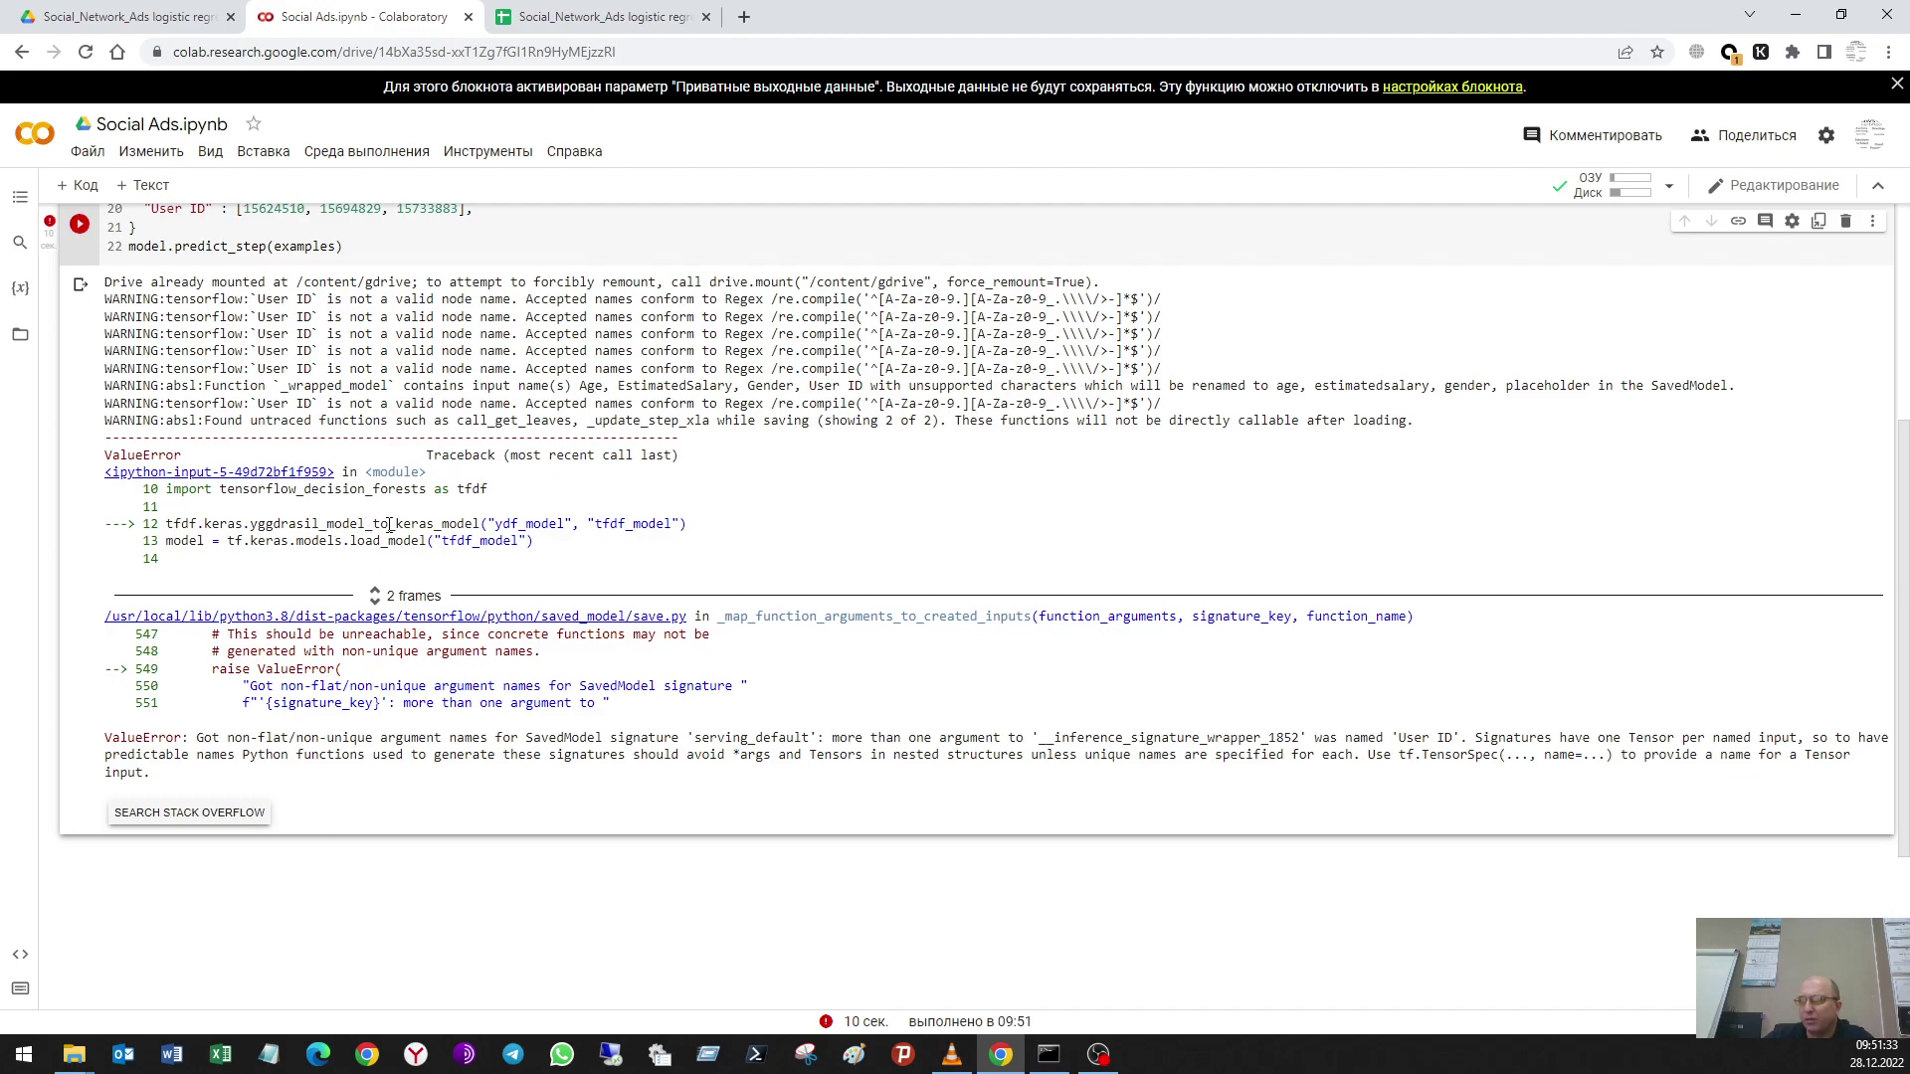
scroll(380, 418, "up", 4)
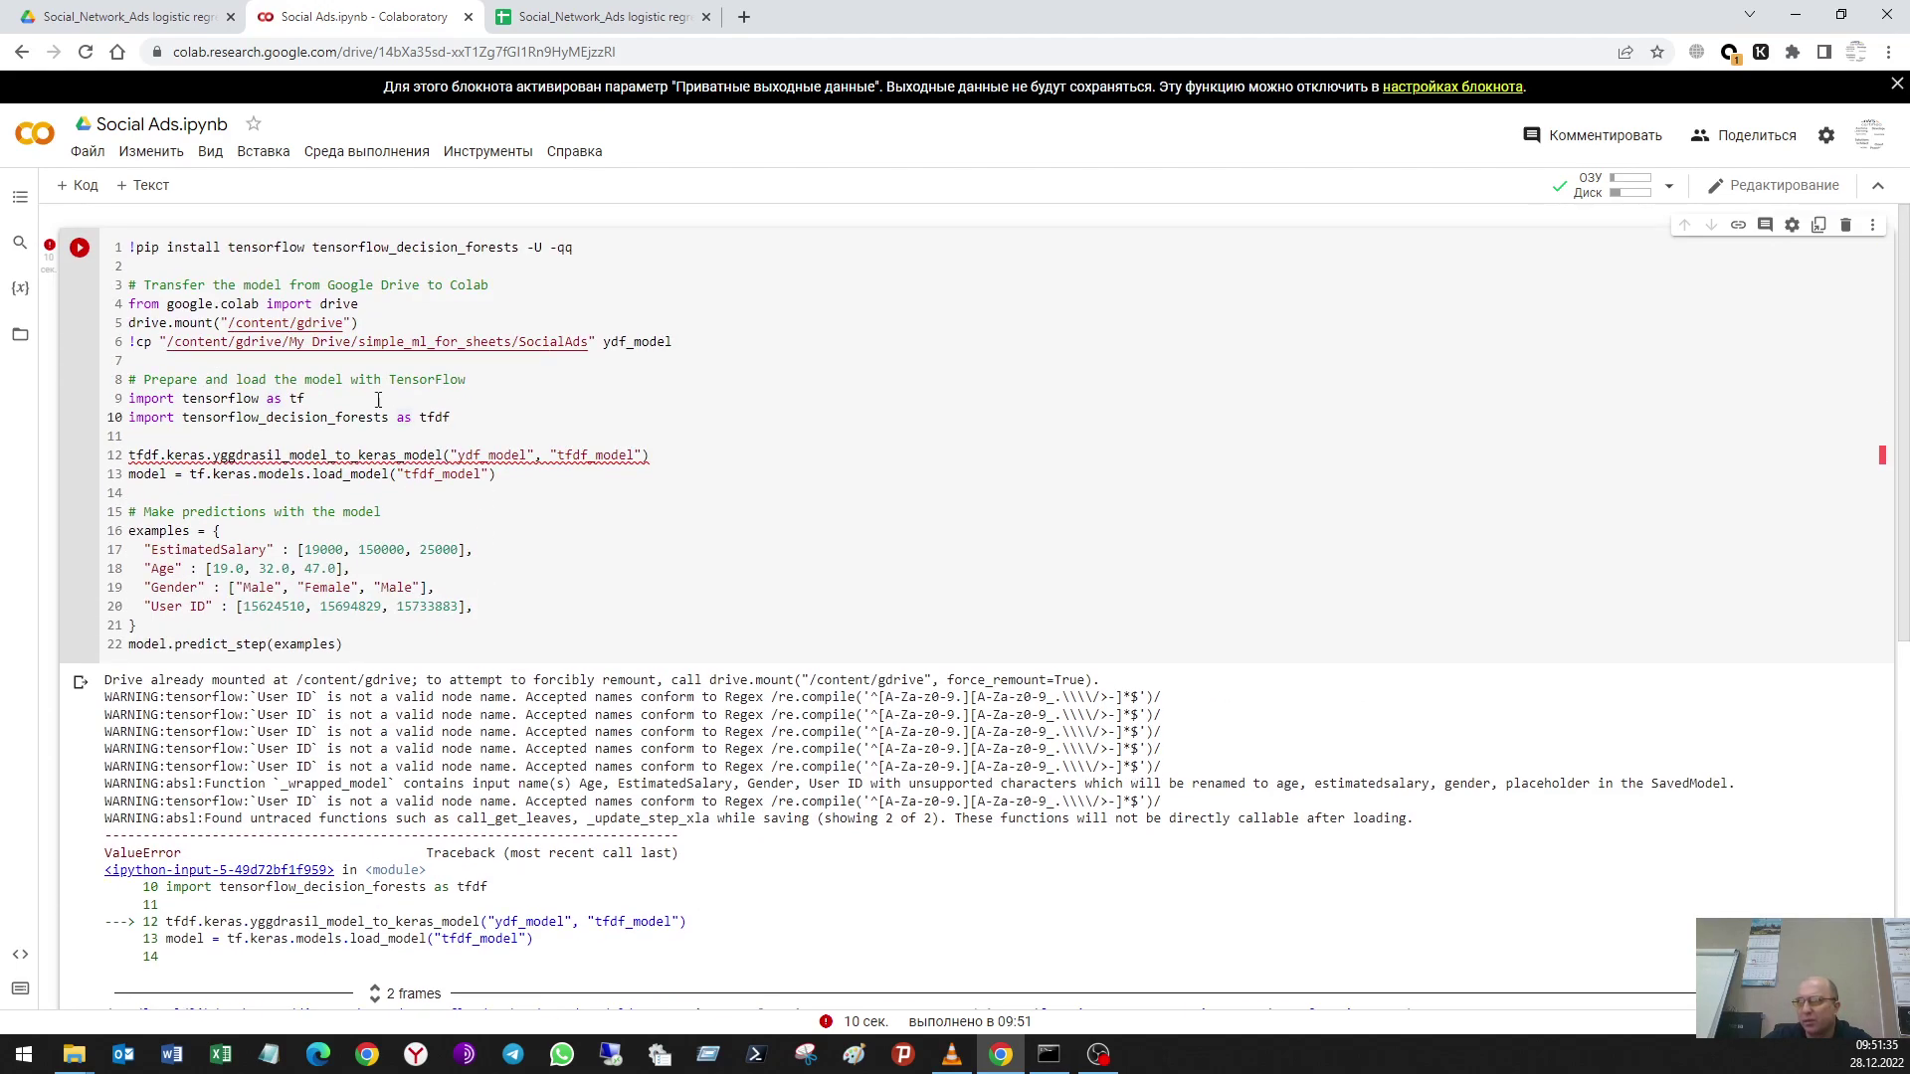
Step: Open FraudfromGSheets.ipynb from the recent notebooks, leaving Social Ads.ipynb despite unsaved changes, and run its first code cell
left_click(91, 156)
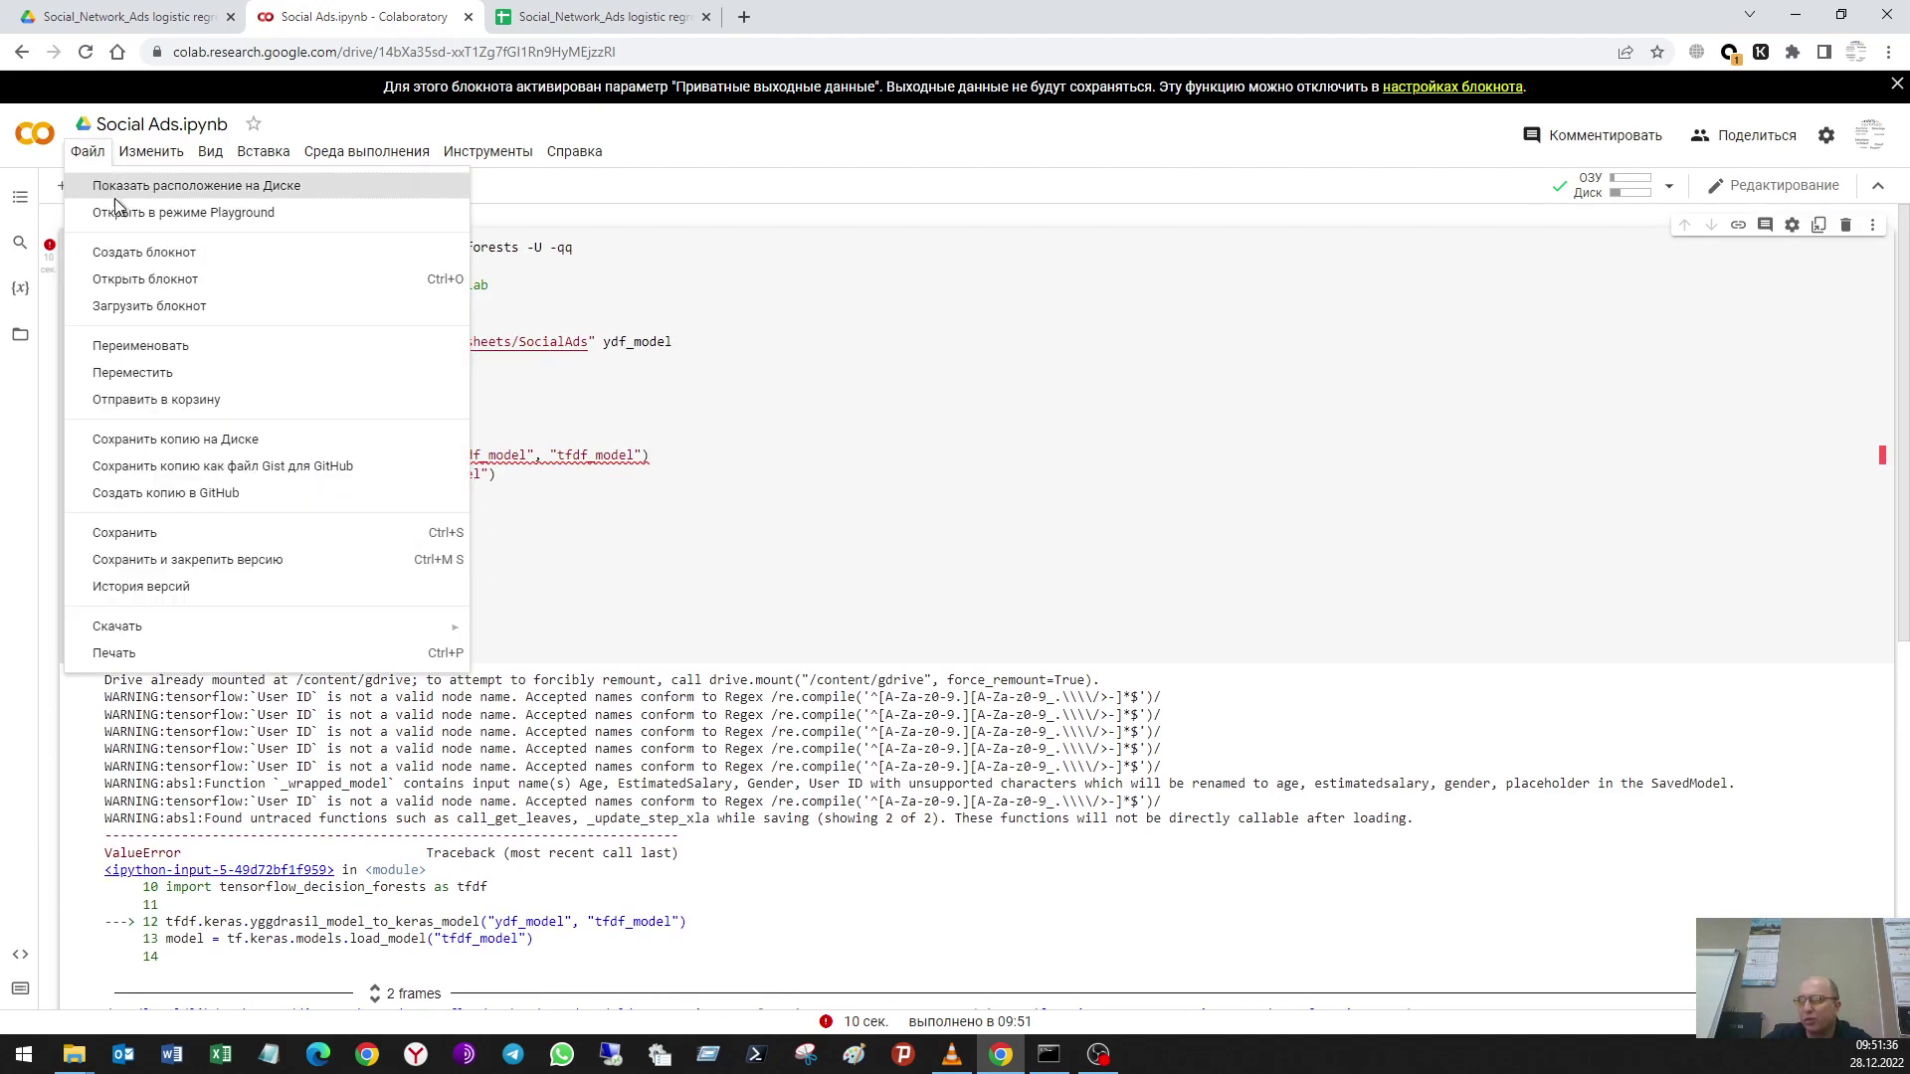
left_click(185, 284)
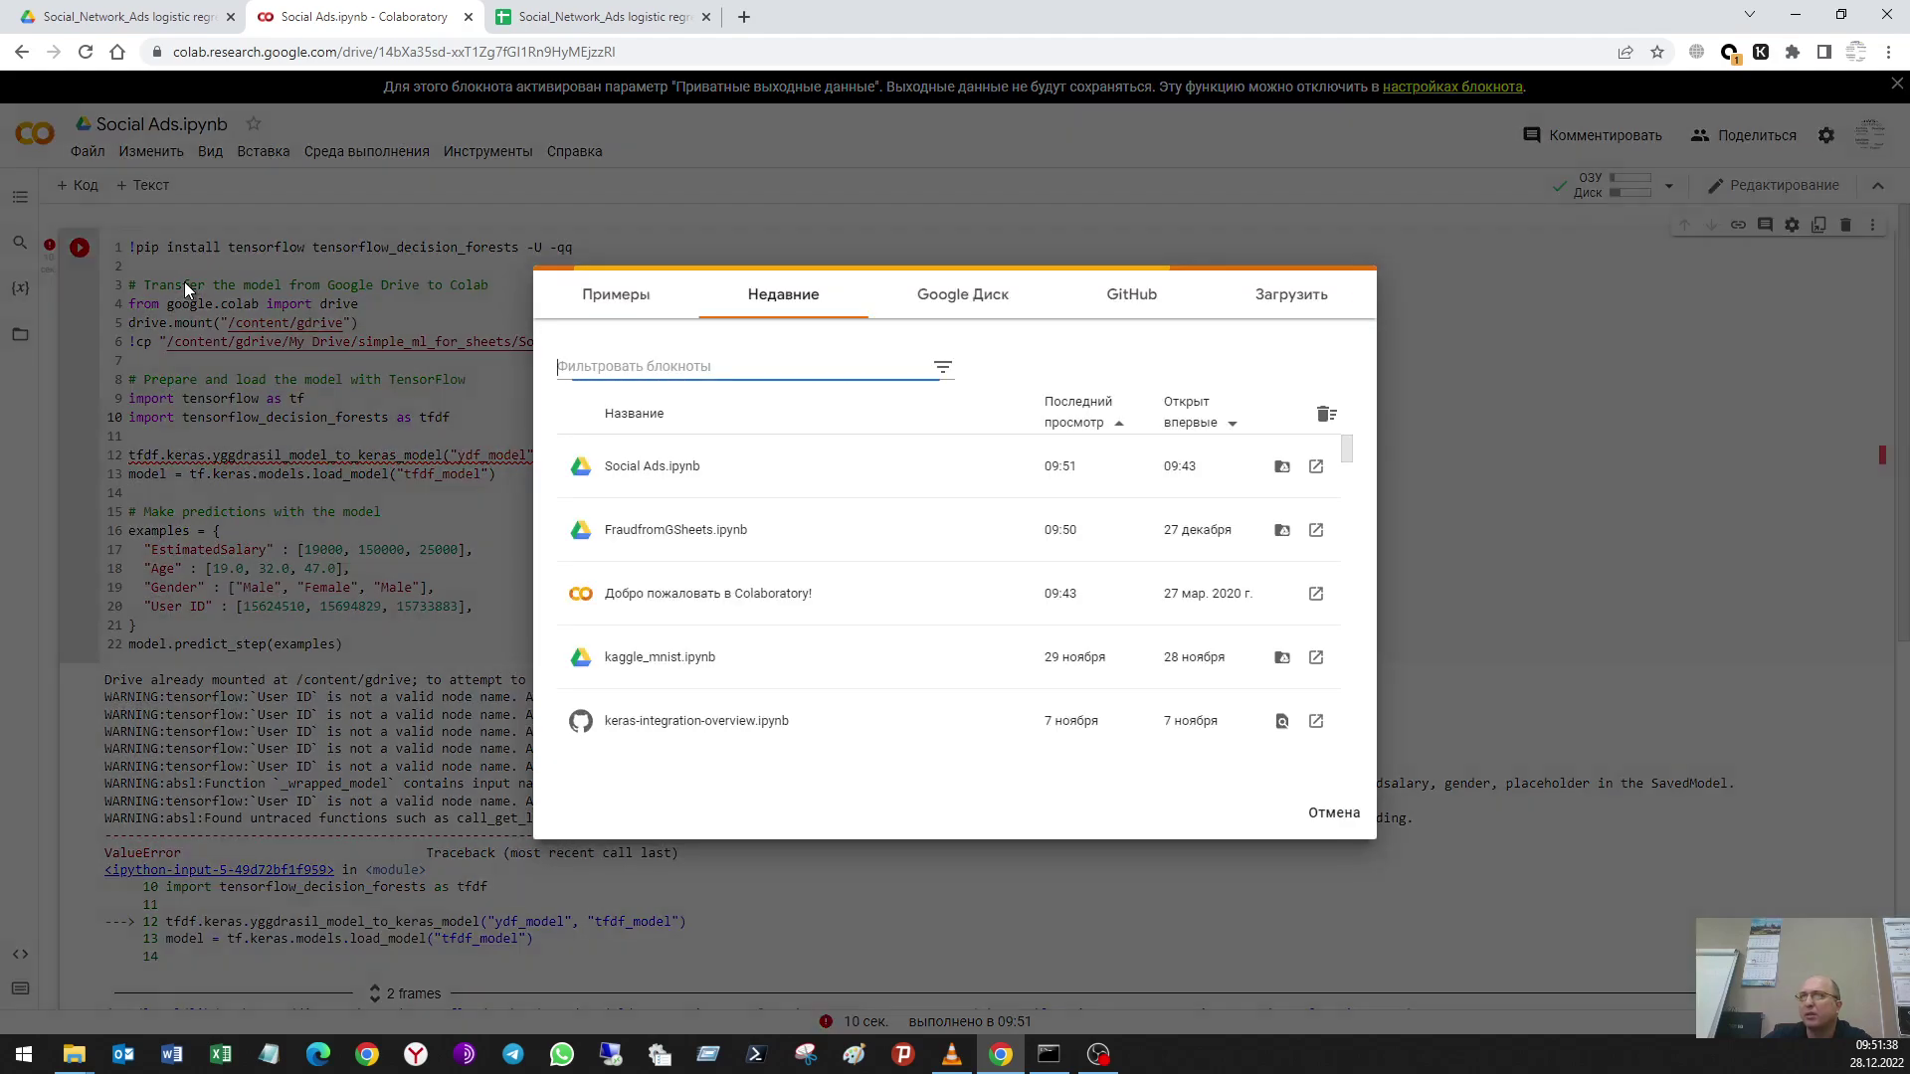
left_click(683, 533)
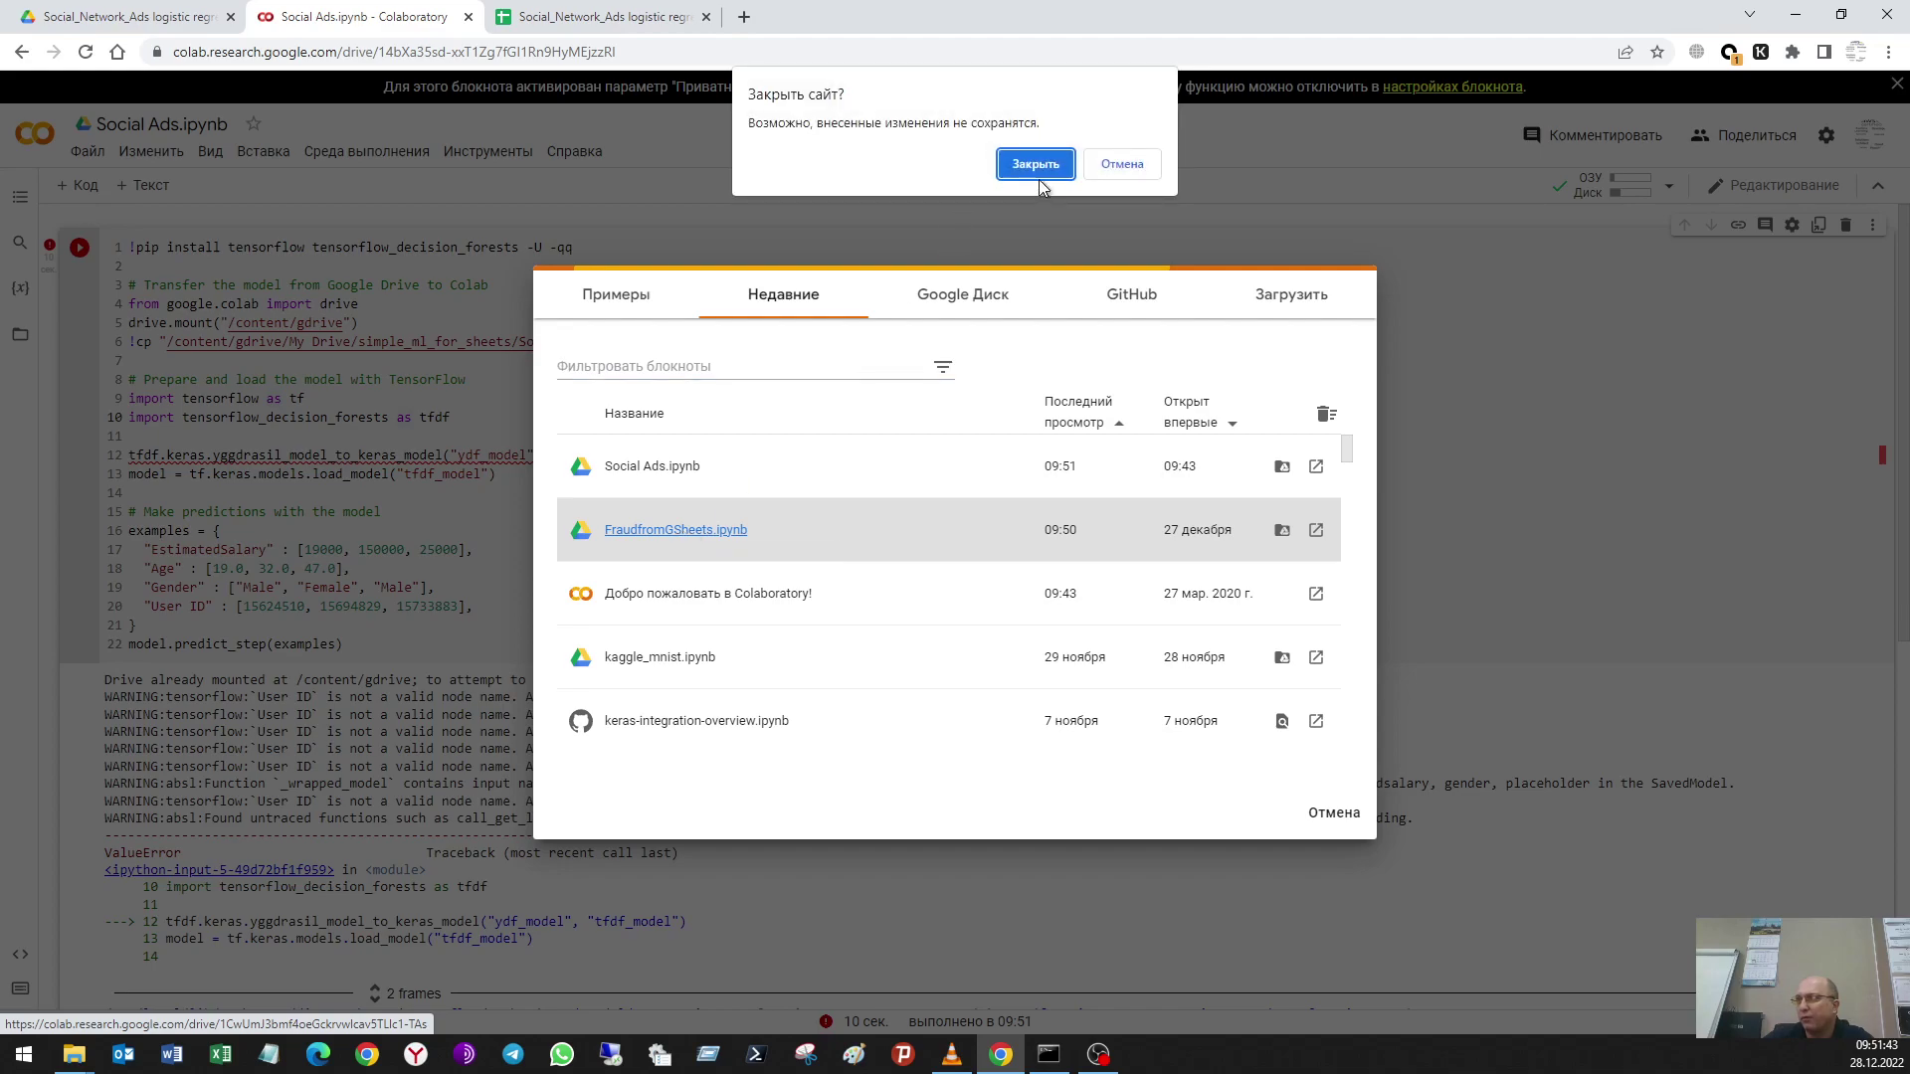
left_click(1038, 165)
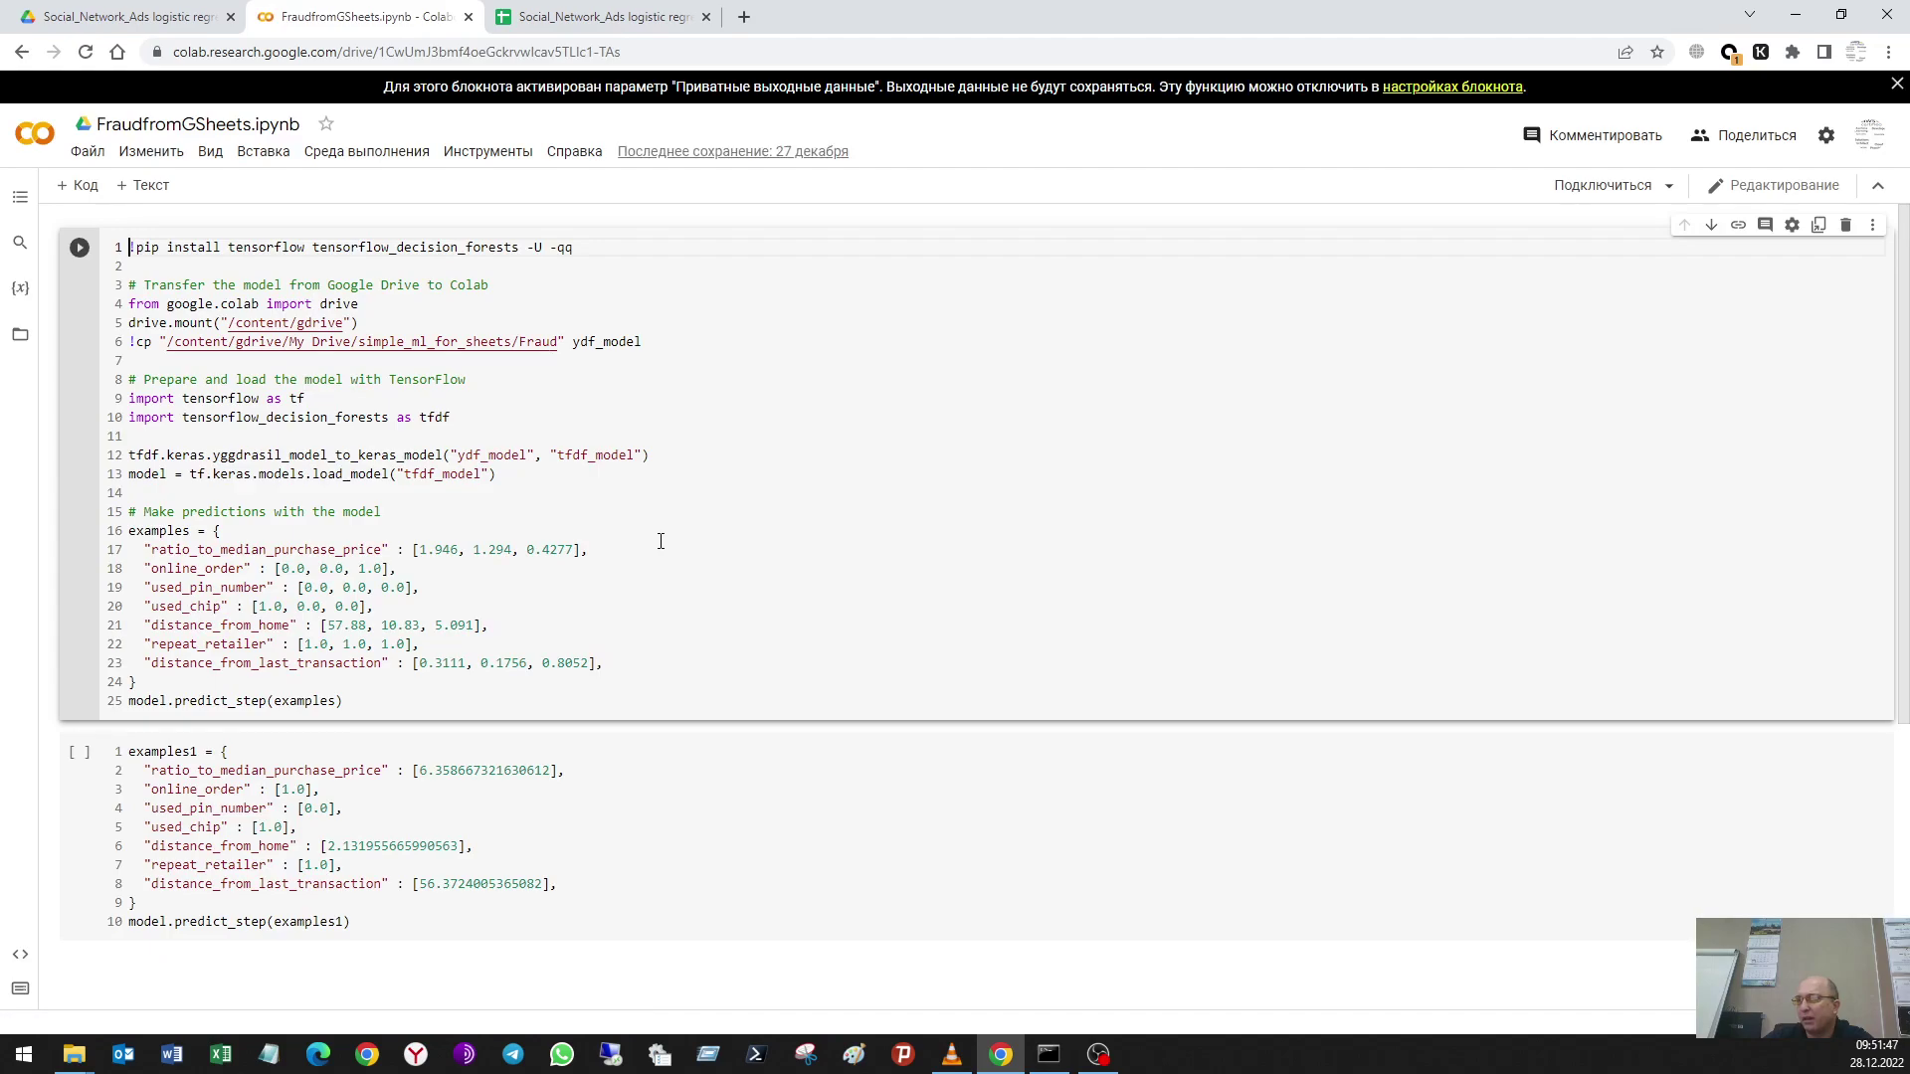
left_click(78, 248)
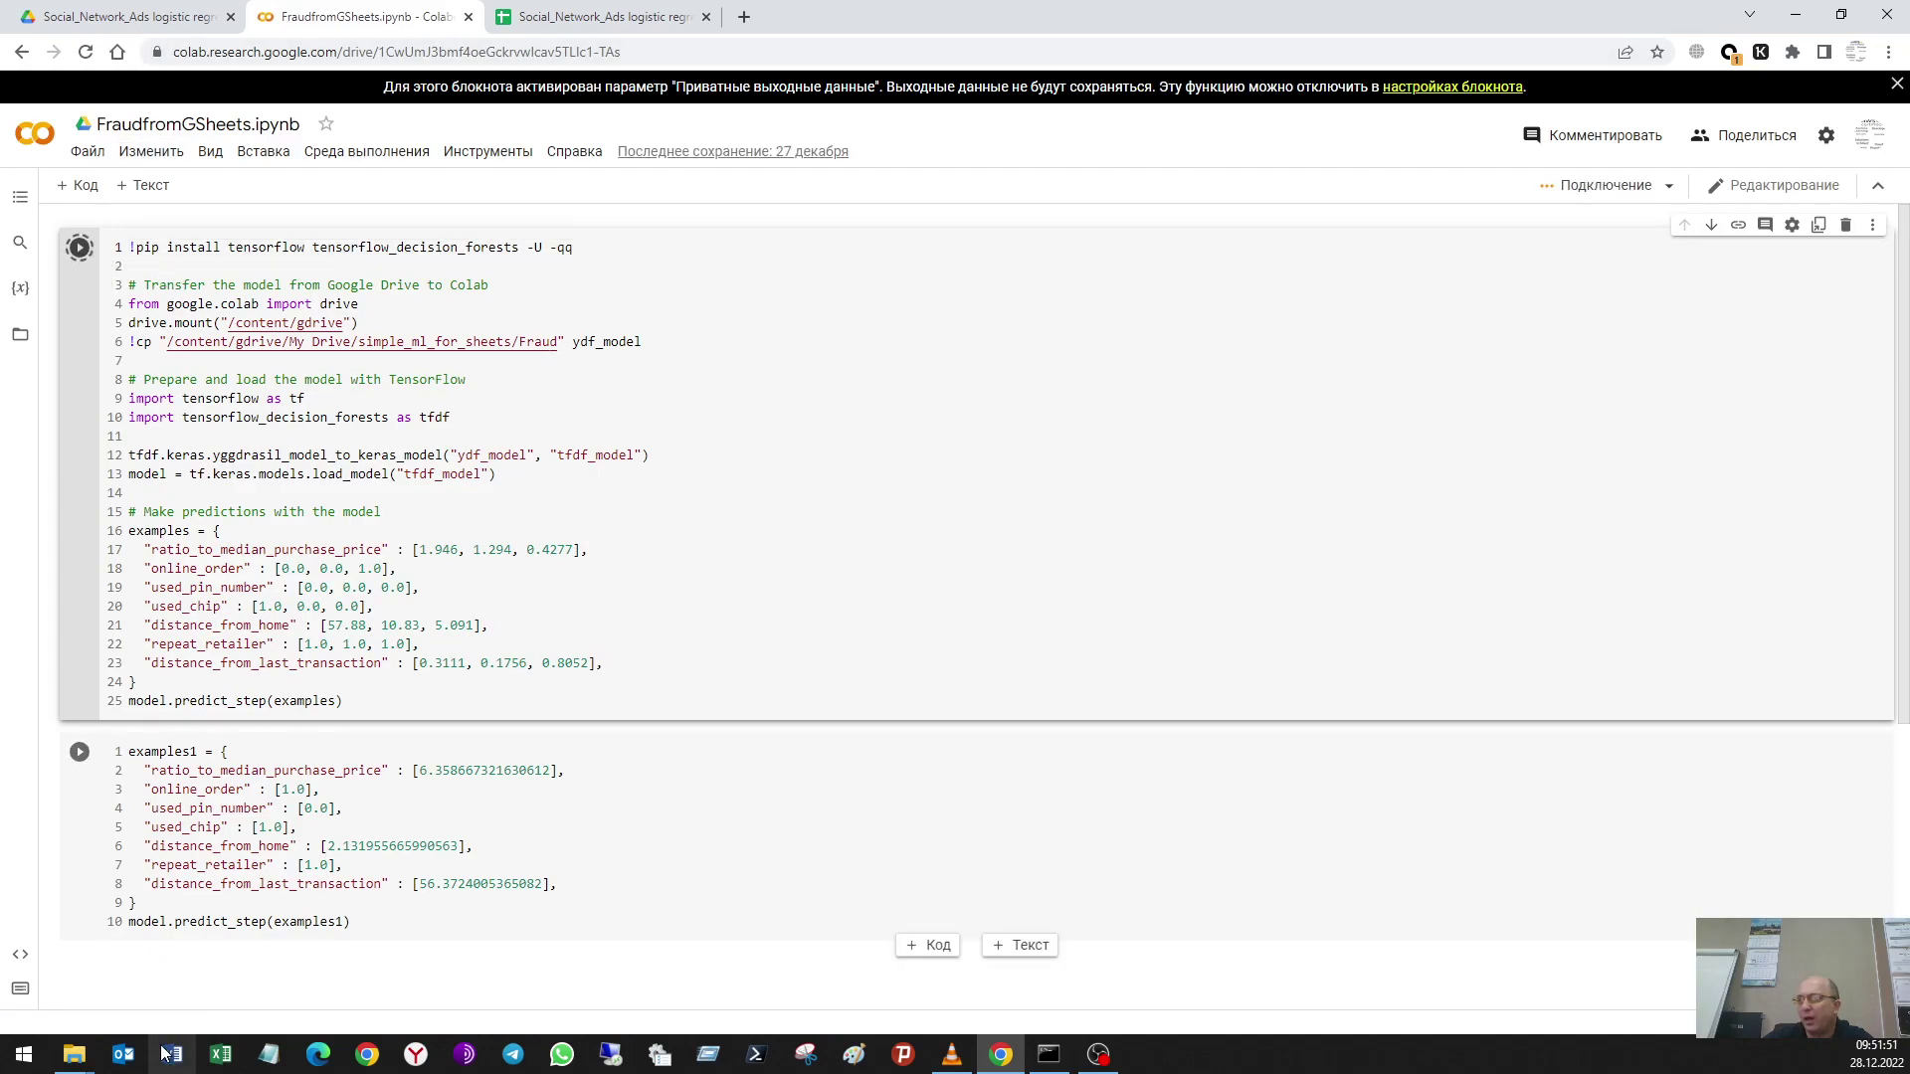
Step: Switch to the Google sheets folder in File Explorer and open card_transdata_half in Excel
mouse_move(83, 1065)
left_click(756, 978)
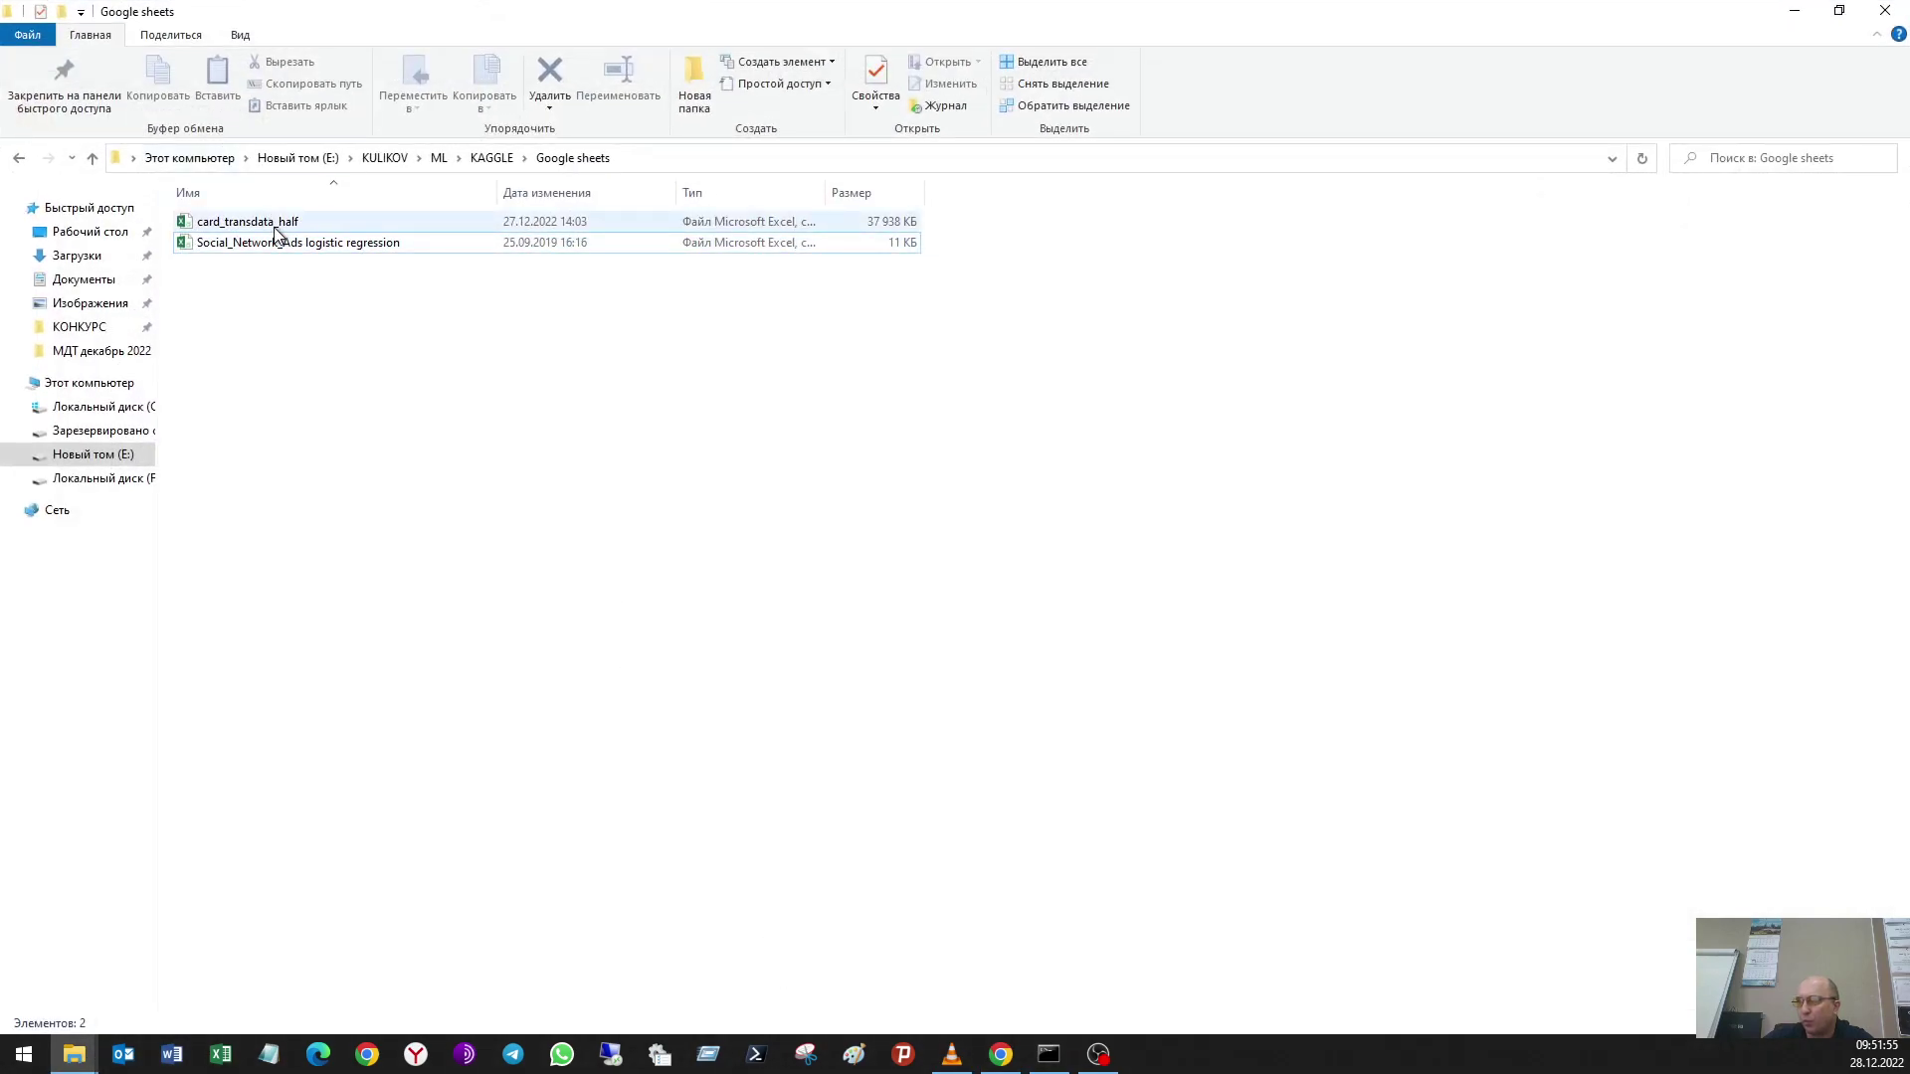
left_click(287, 243)
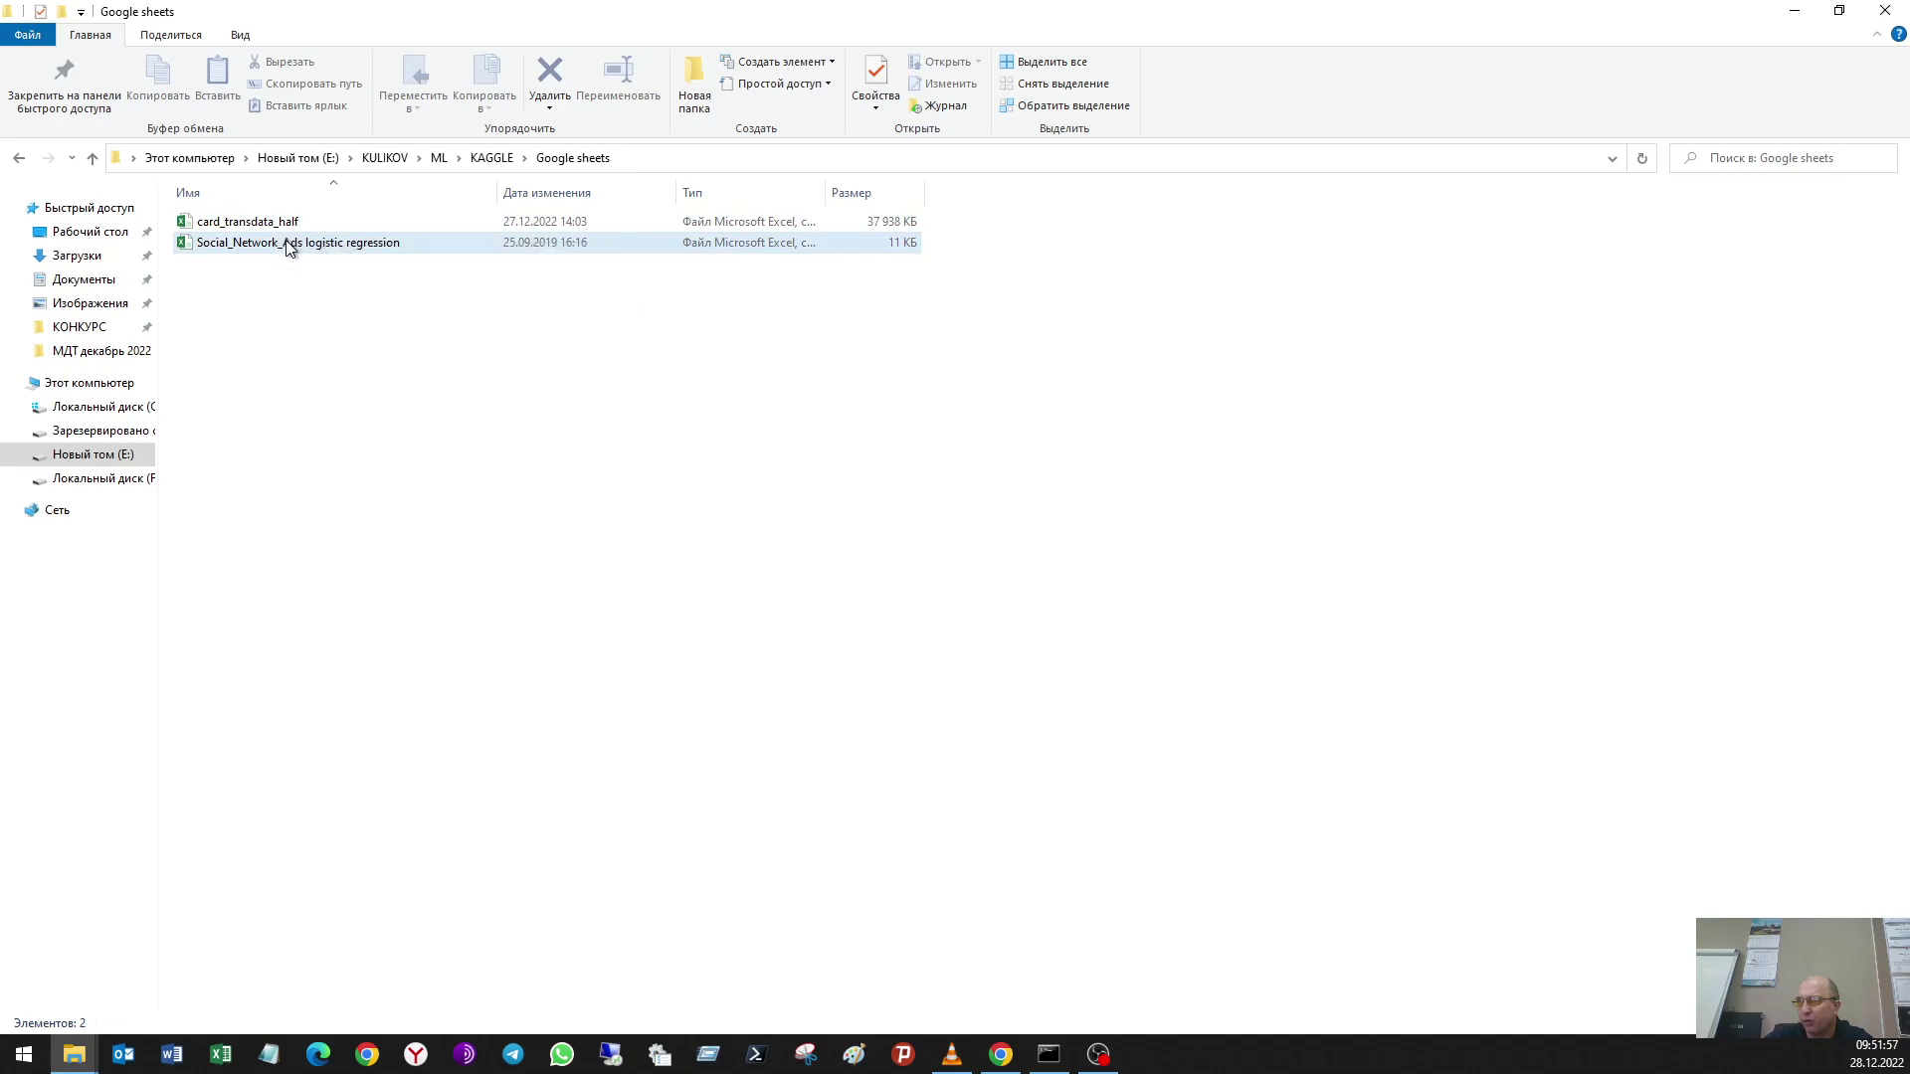
double_click(253, 222)
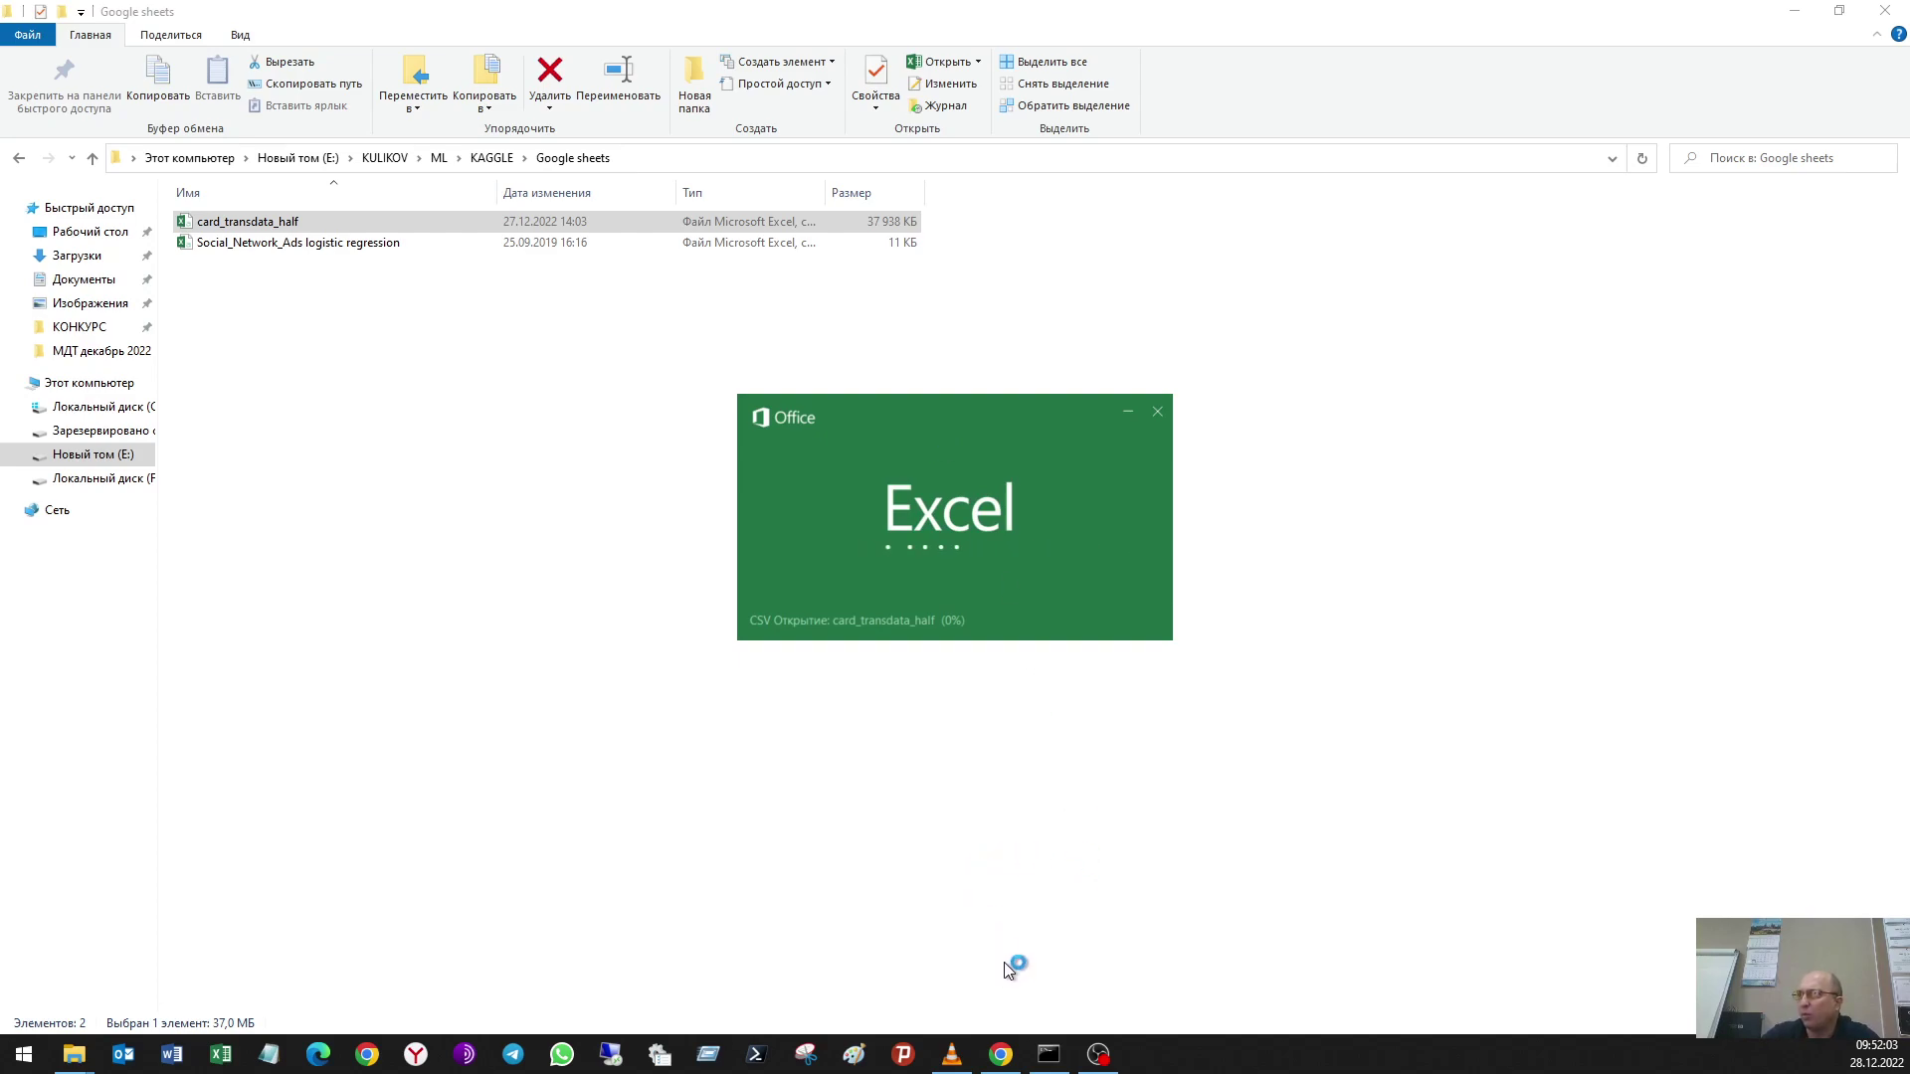
mouse_move(1001, 1054)
left_click(952, 945)
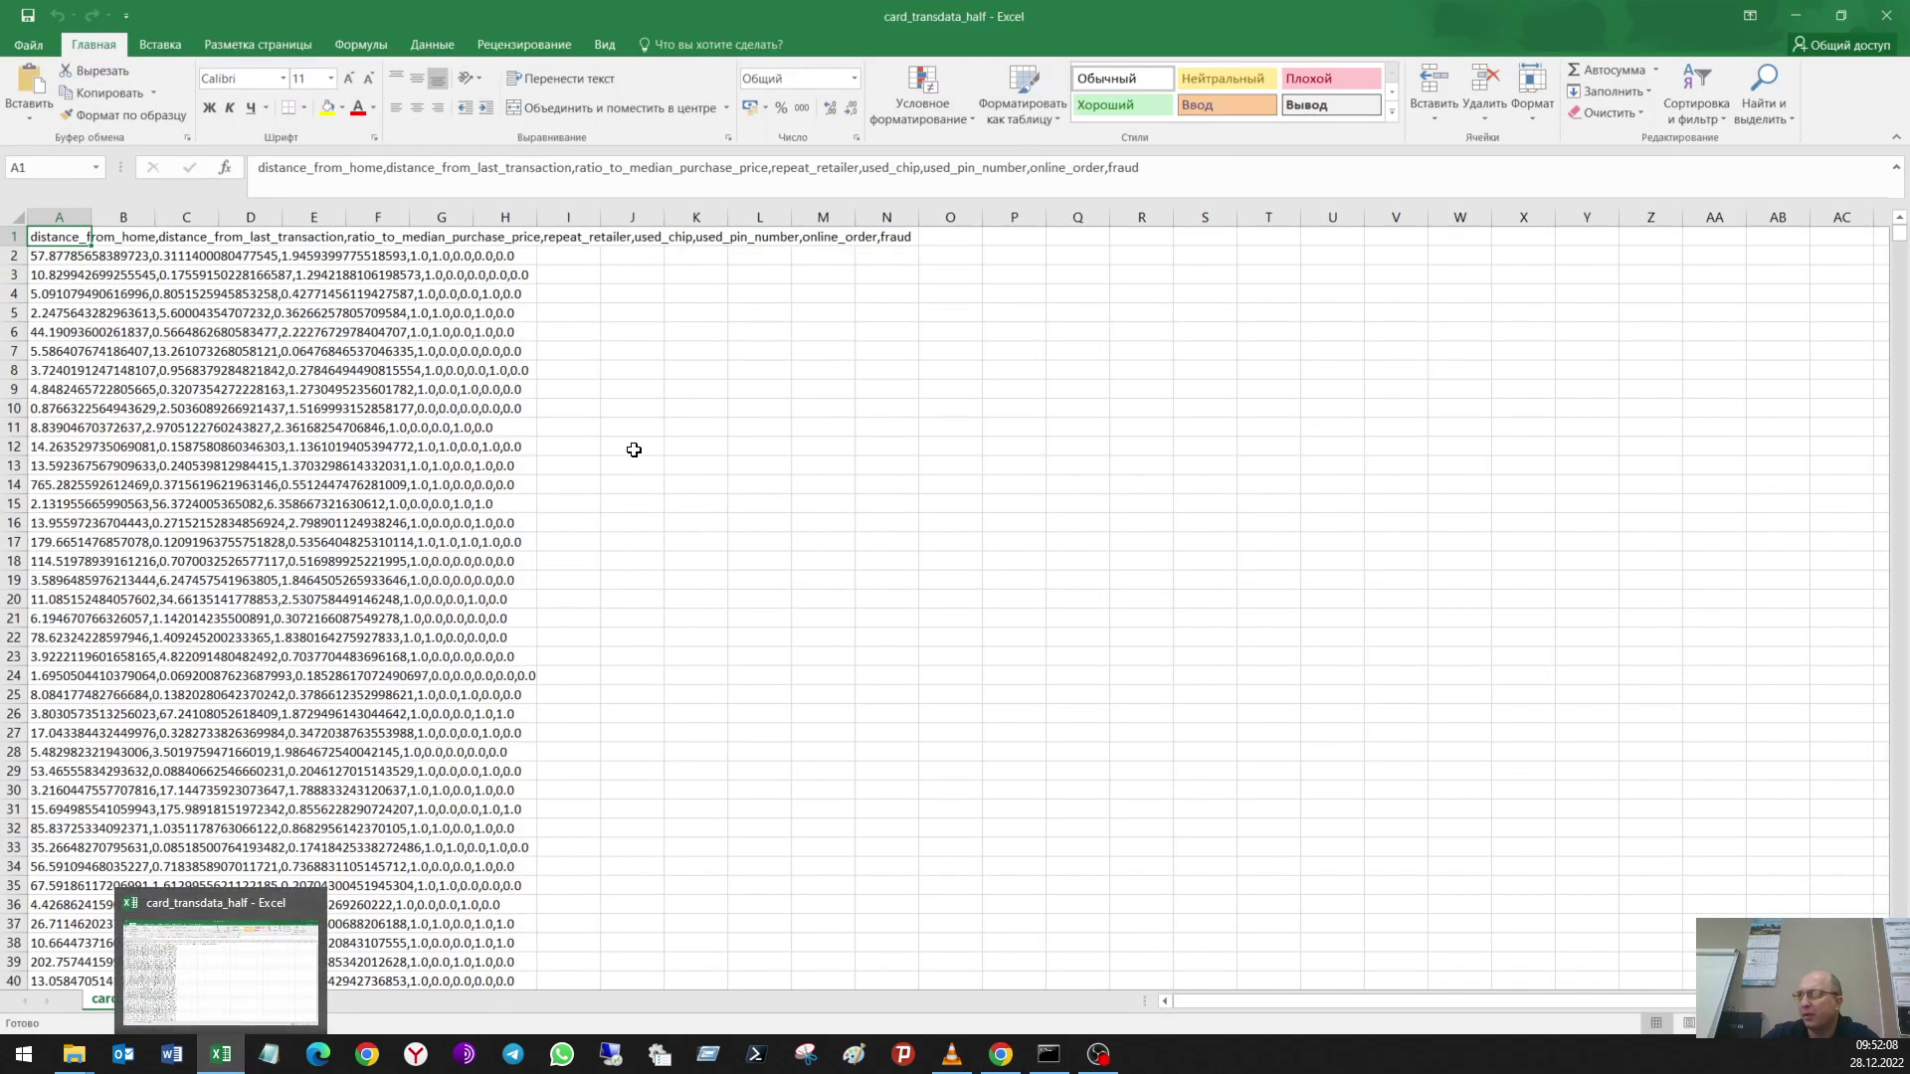
Step: Examine the comma-separated transaction rows of card_transdata_half down past row 100, and close the workbook
left_click(636, 389)
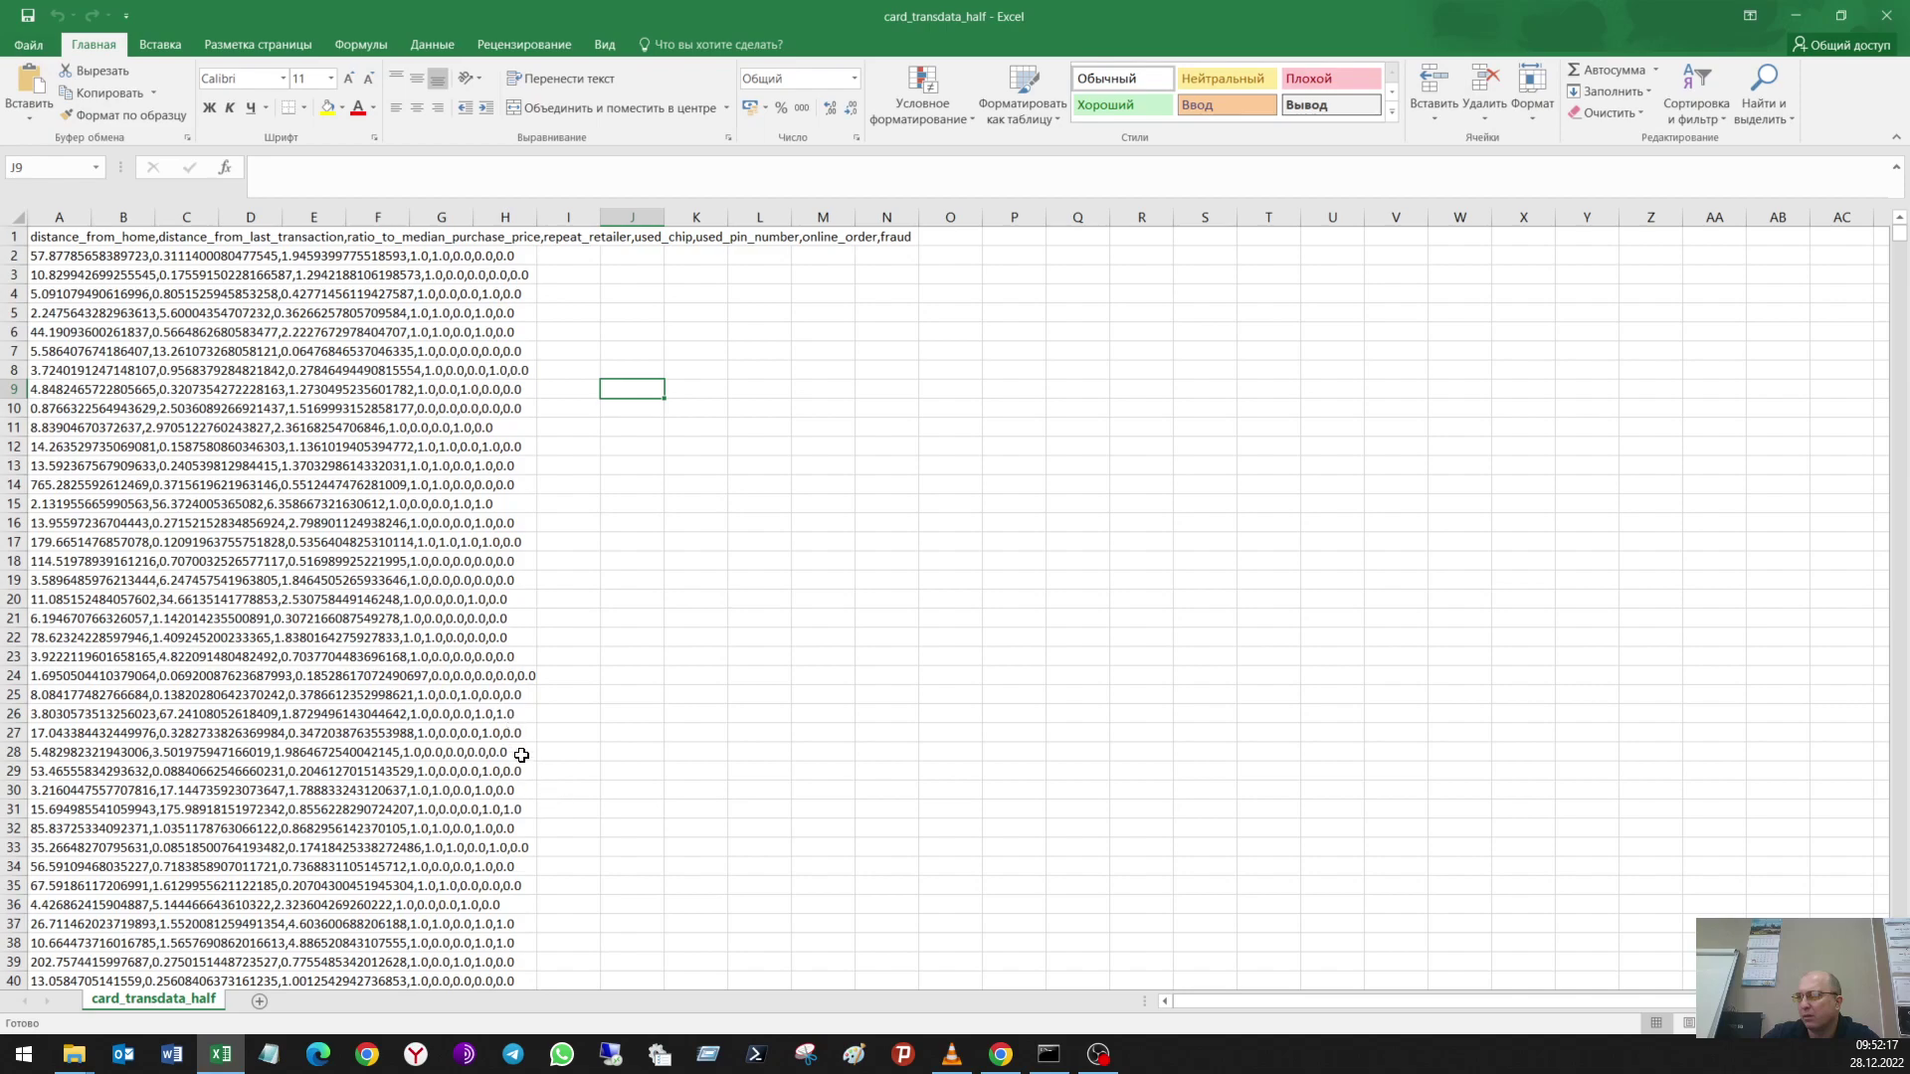
scroll(519, 745, "down", 3)
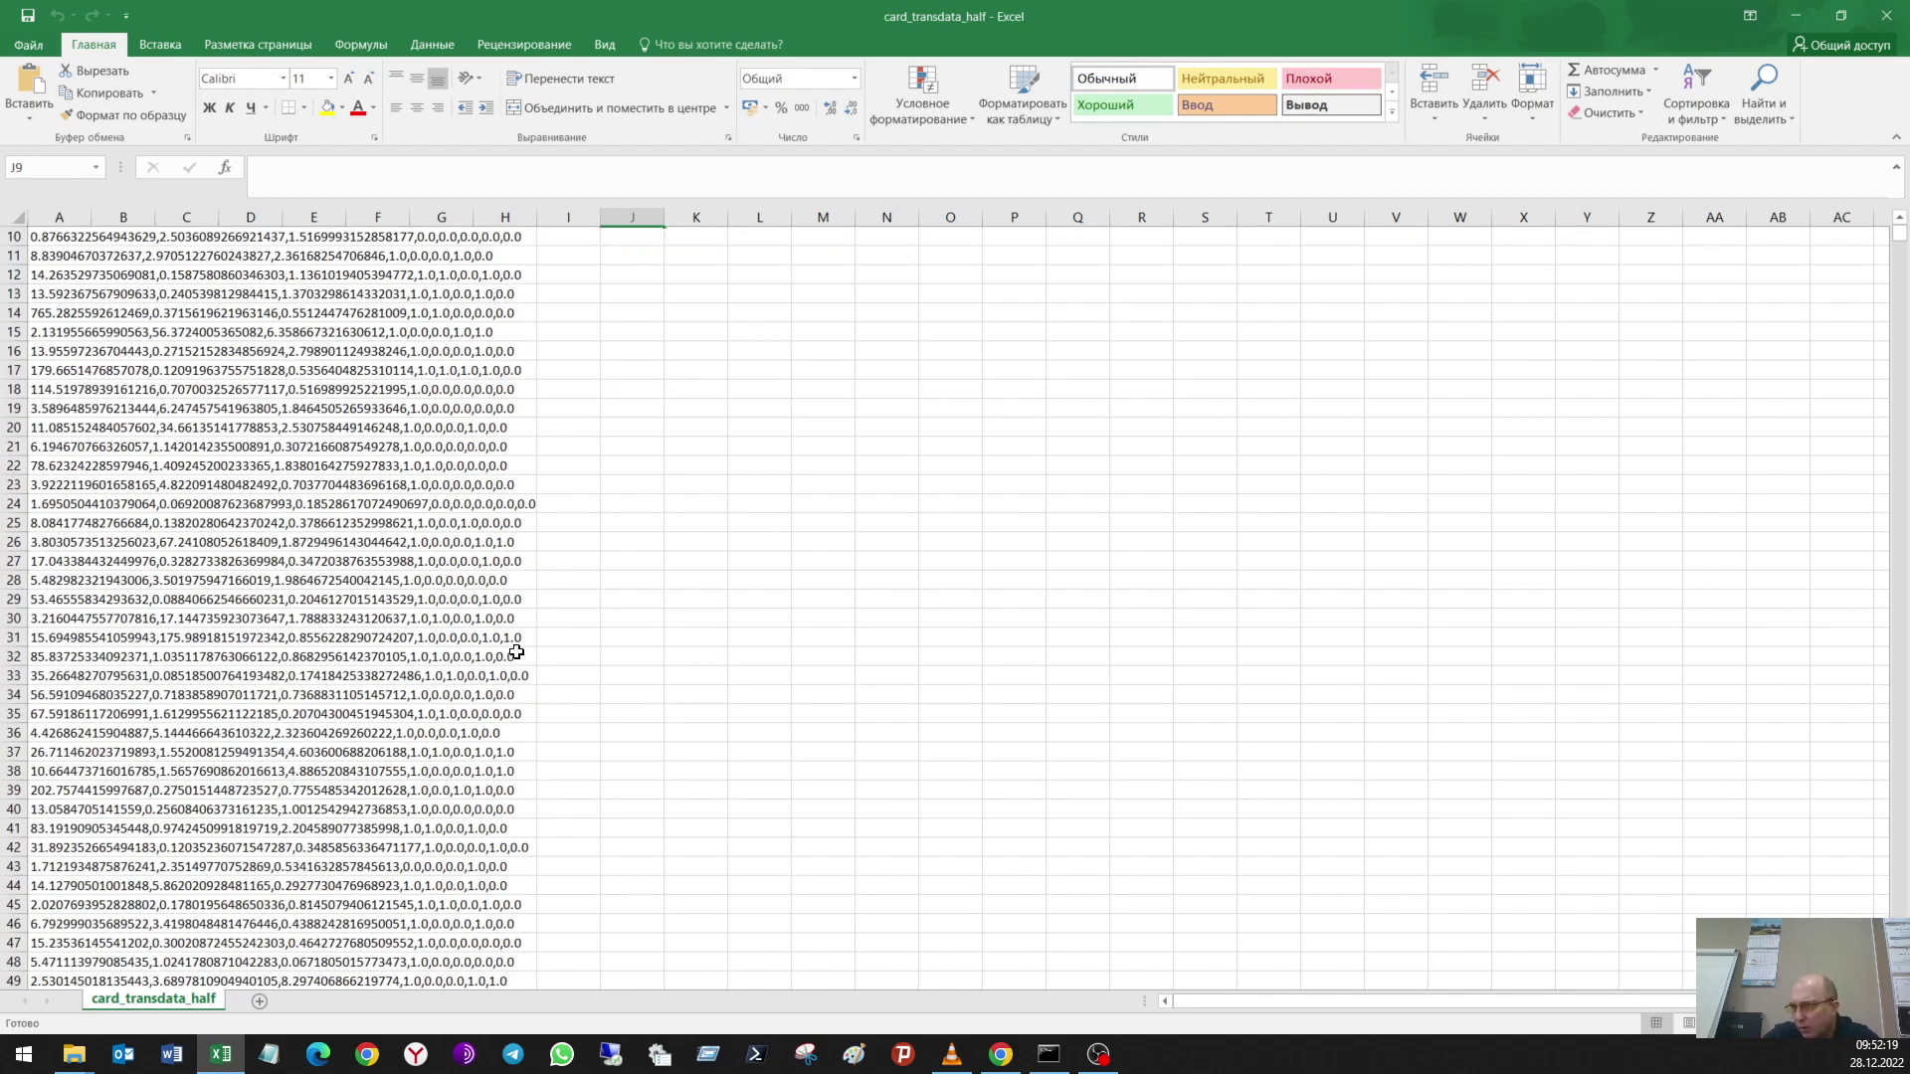
scroll(523, 758, "down", 6)
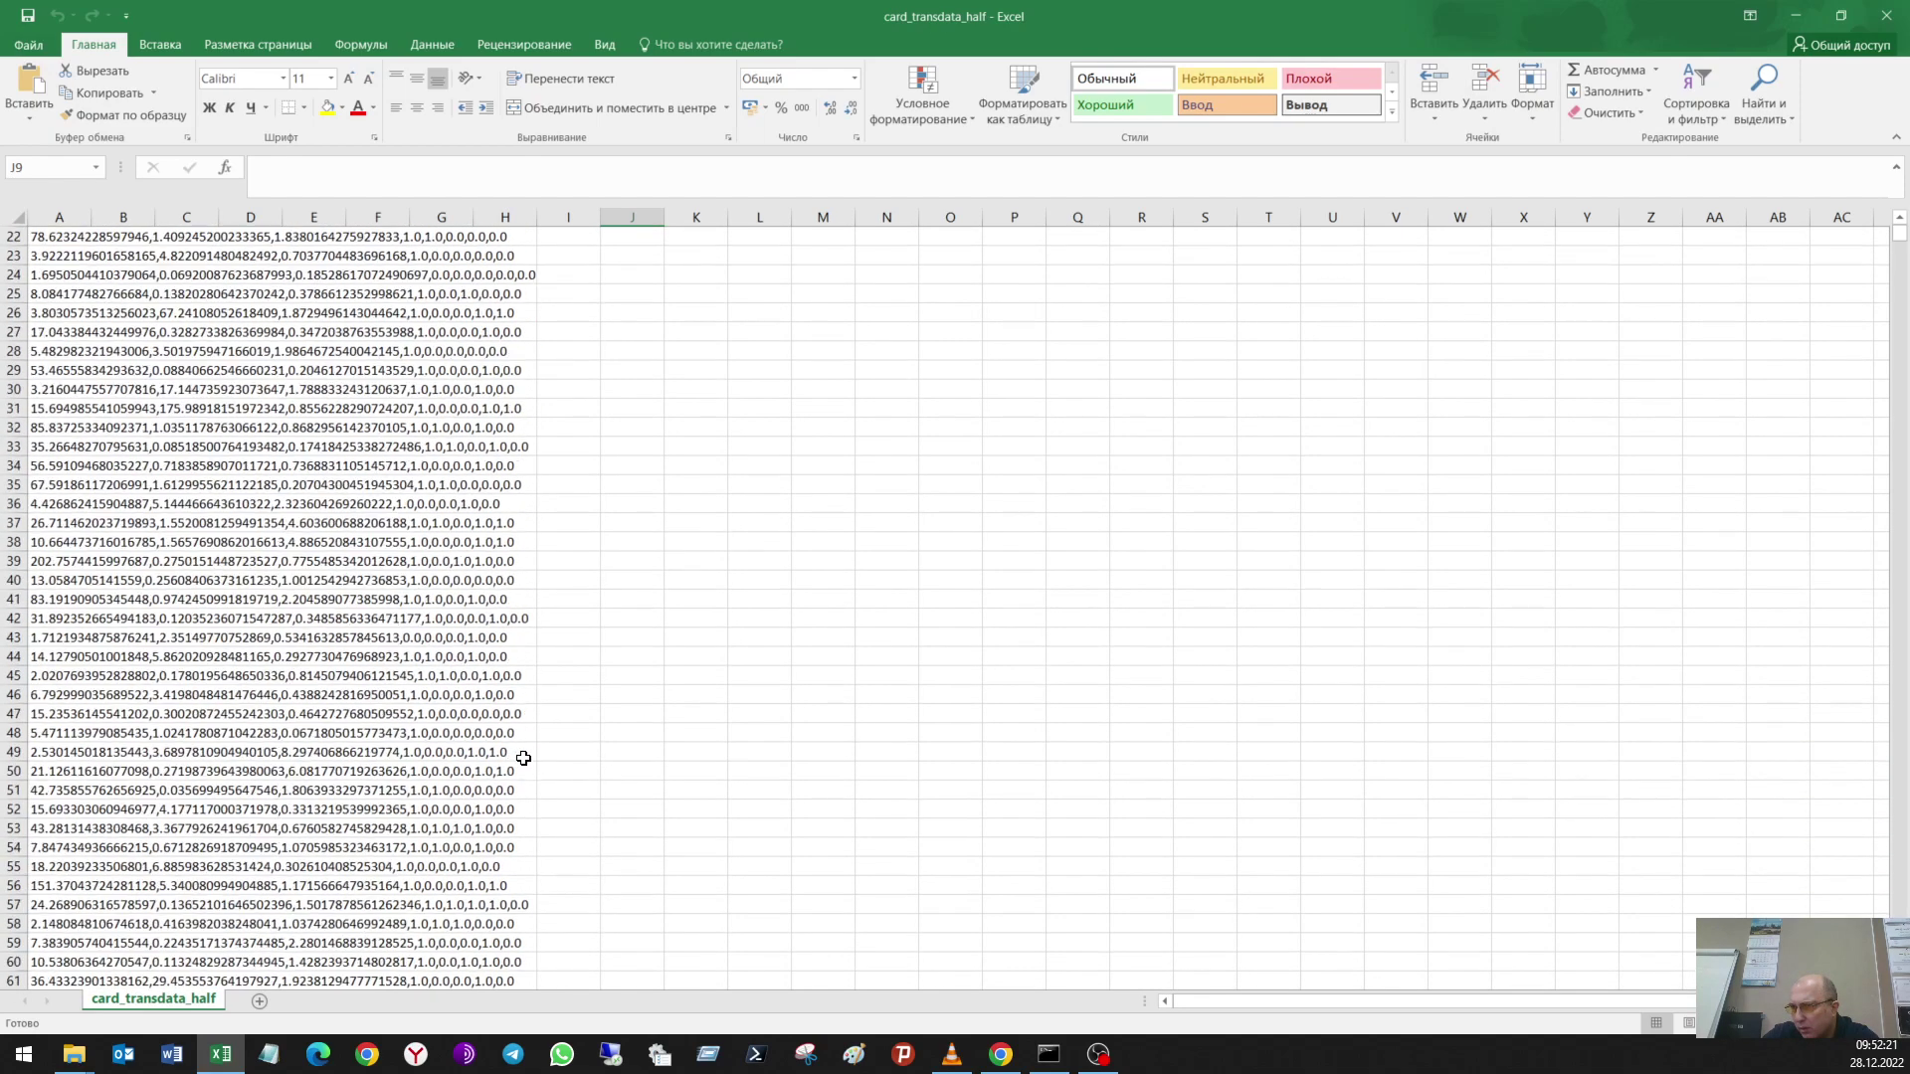
scroll(523, 758, "down", 13)
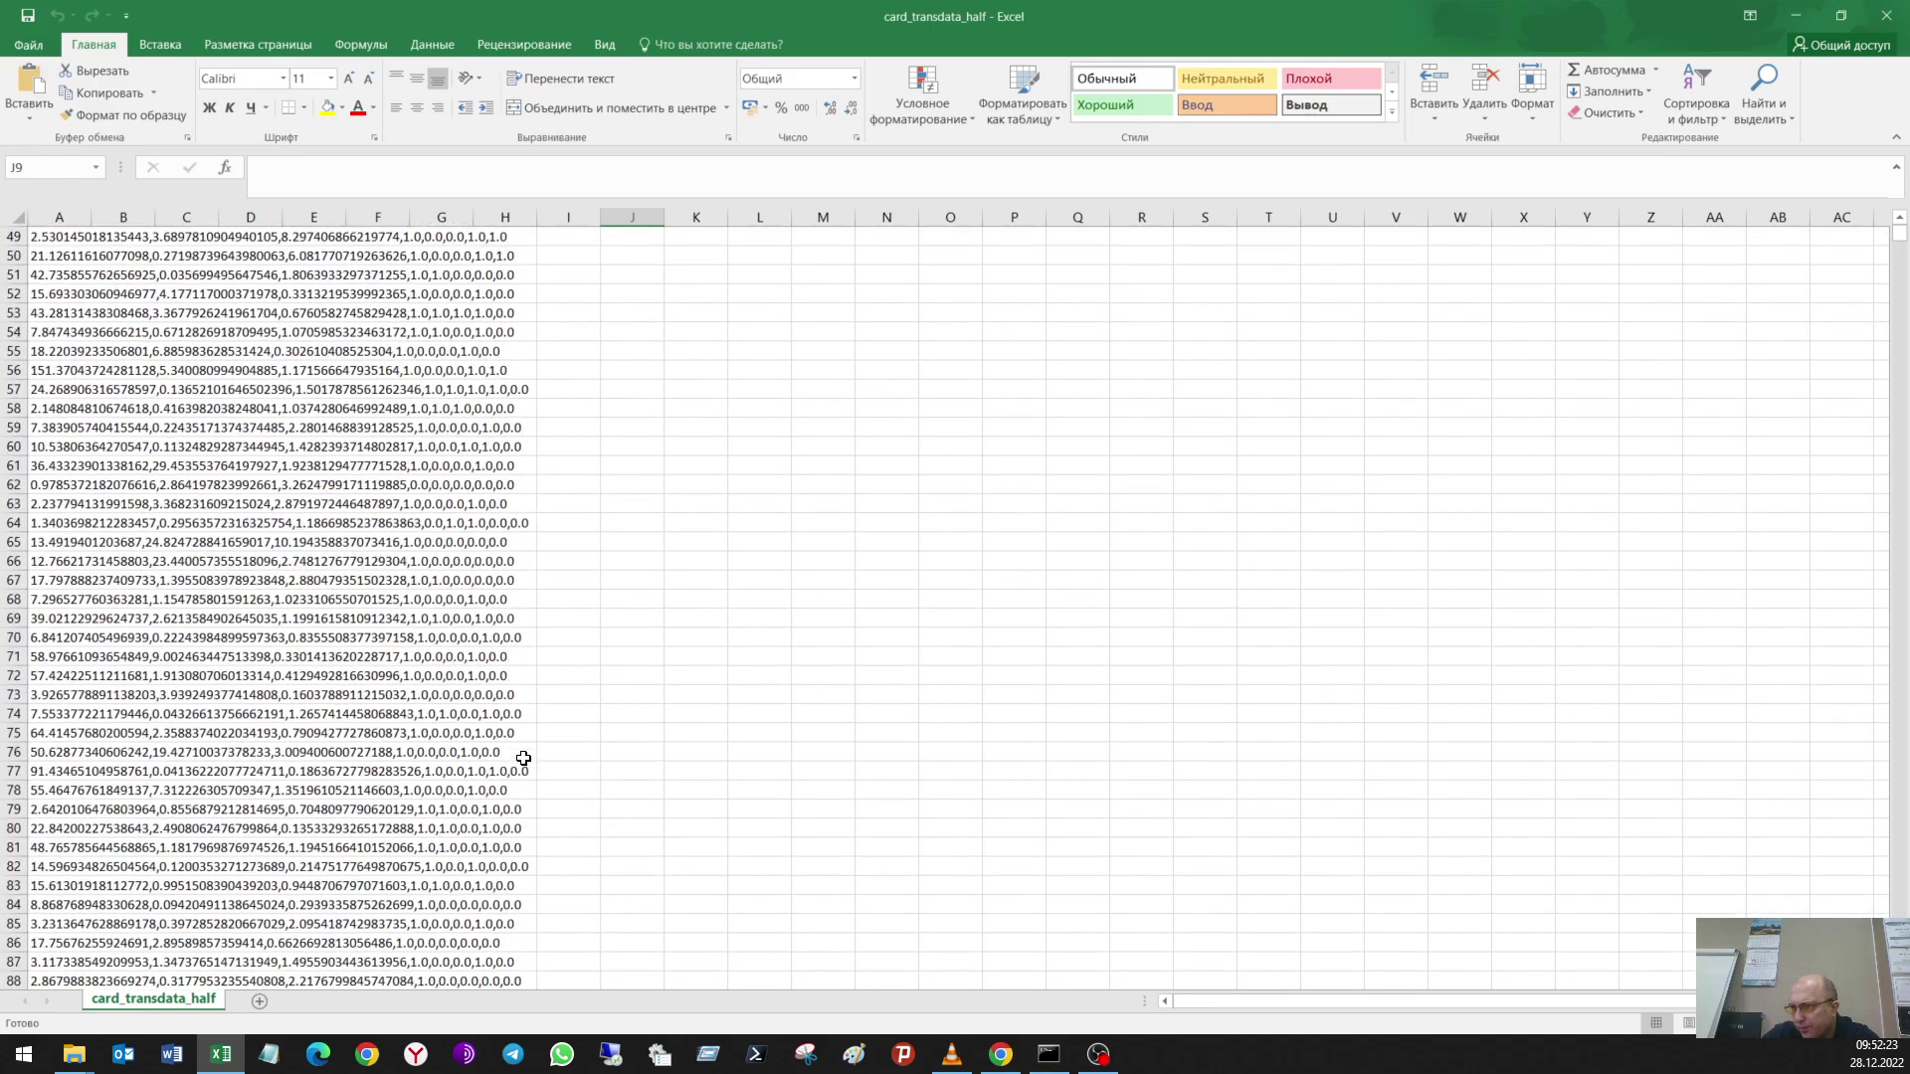
scroll(523, 758, "down", 3)
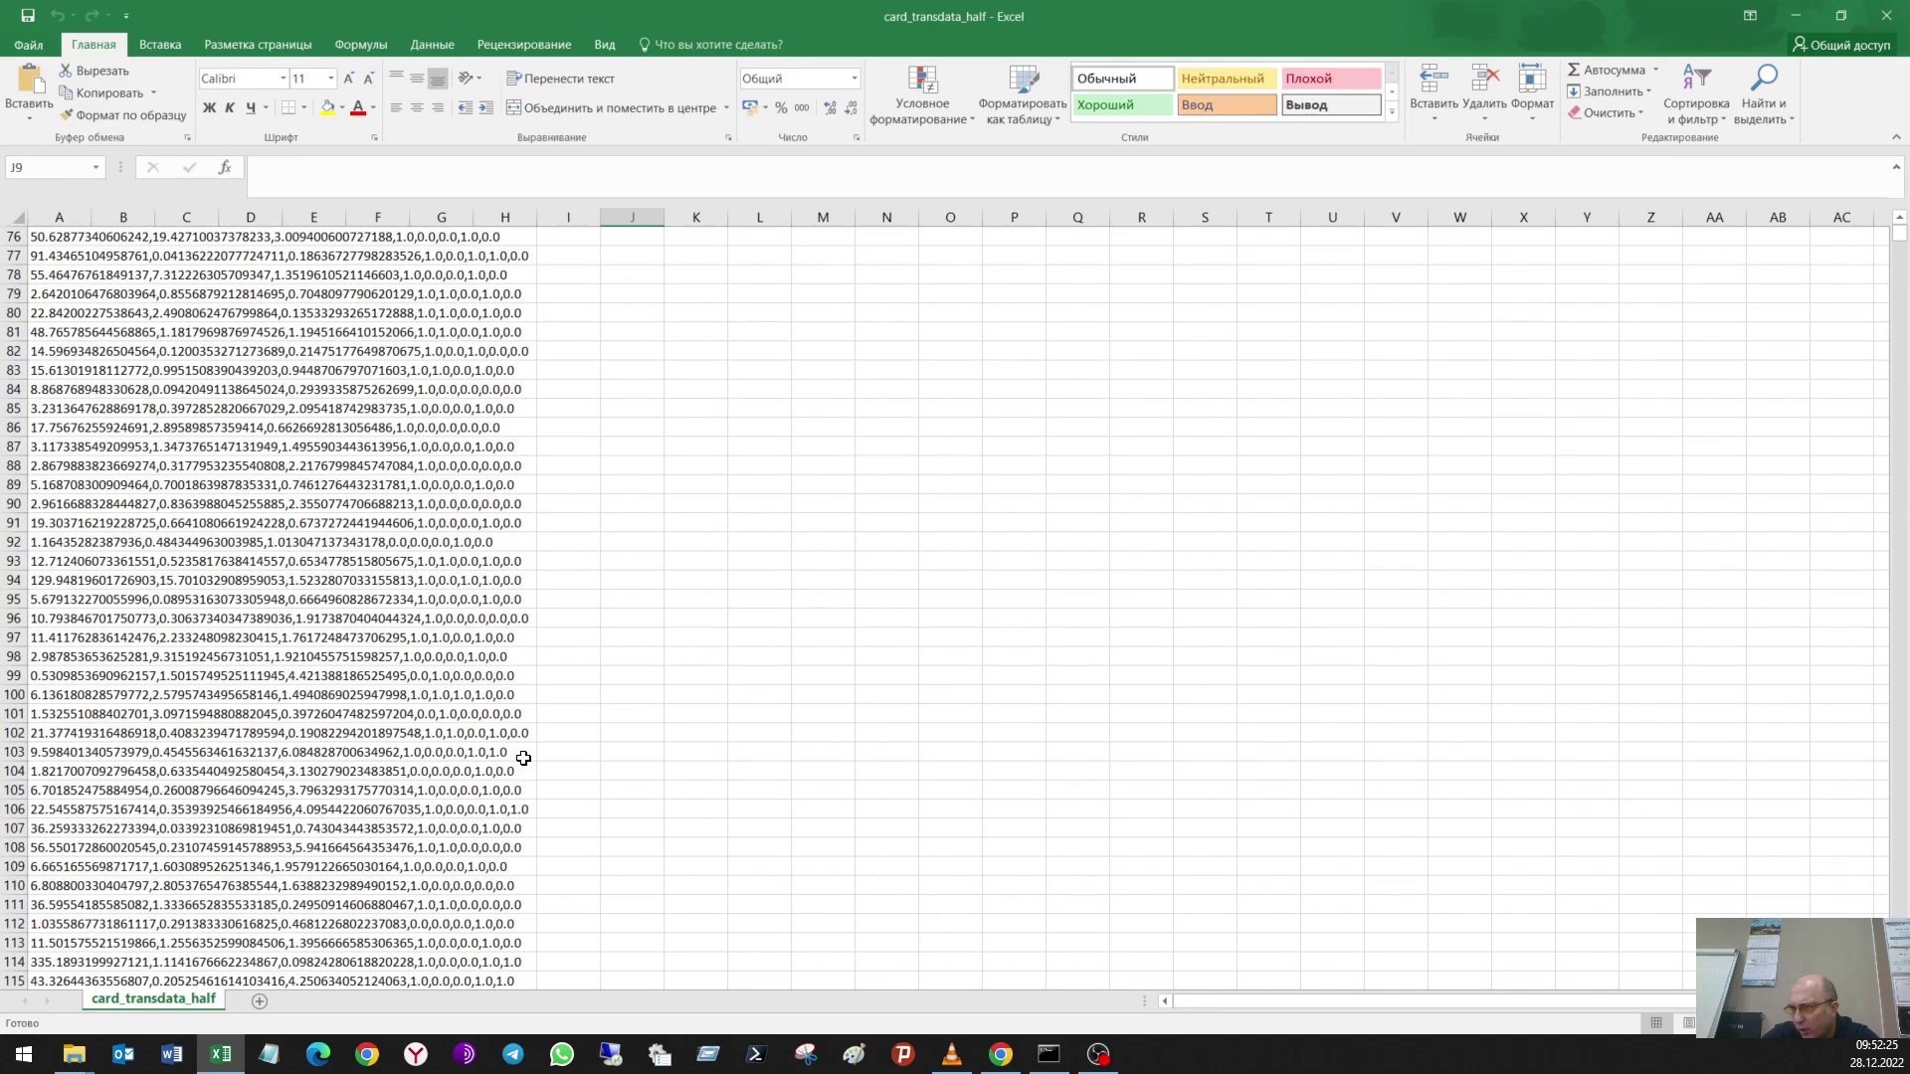
scroll(524, 758, "down", 6)
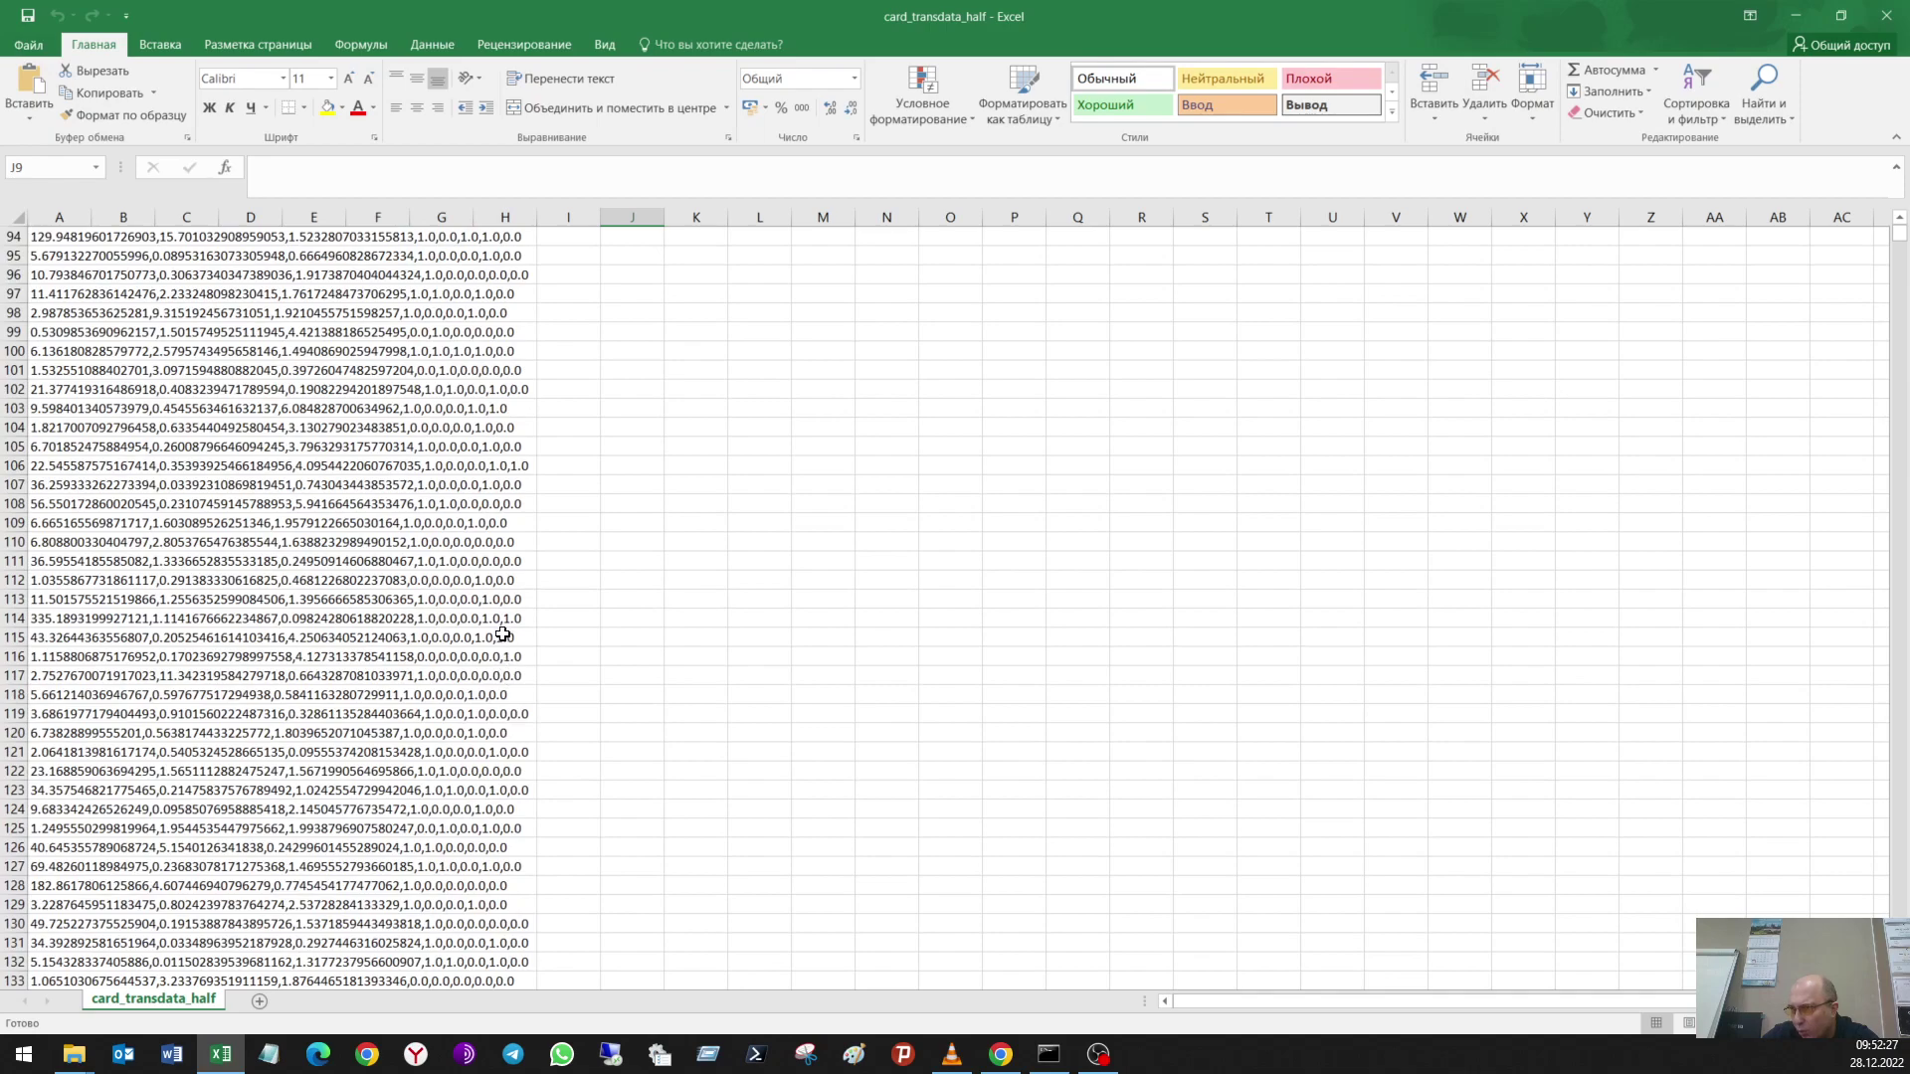
left_click(1887, 16)
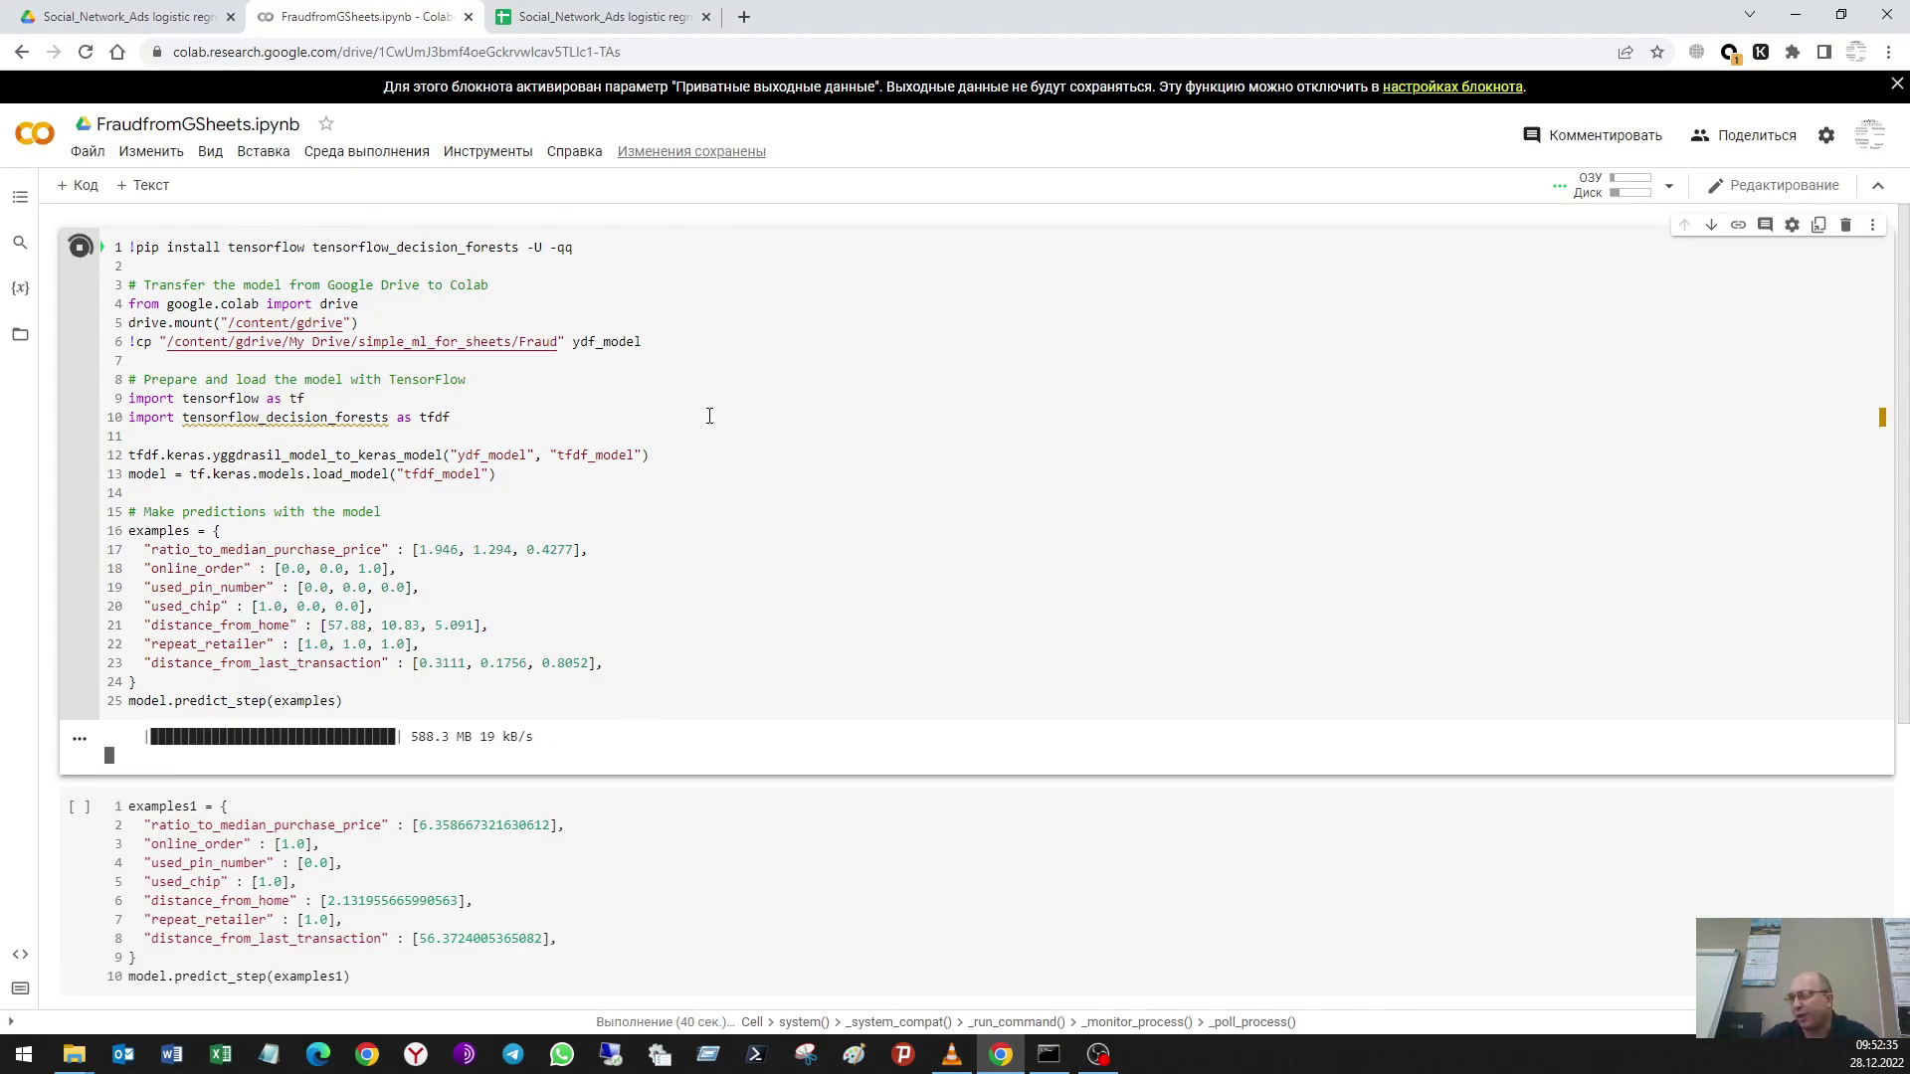
Step: Switch to the Social_Network_Ads spreadsheet and select the Fraud model for the Manage models task in Simple ML
left_click(110, 18)
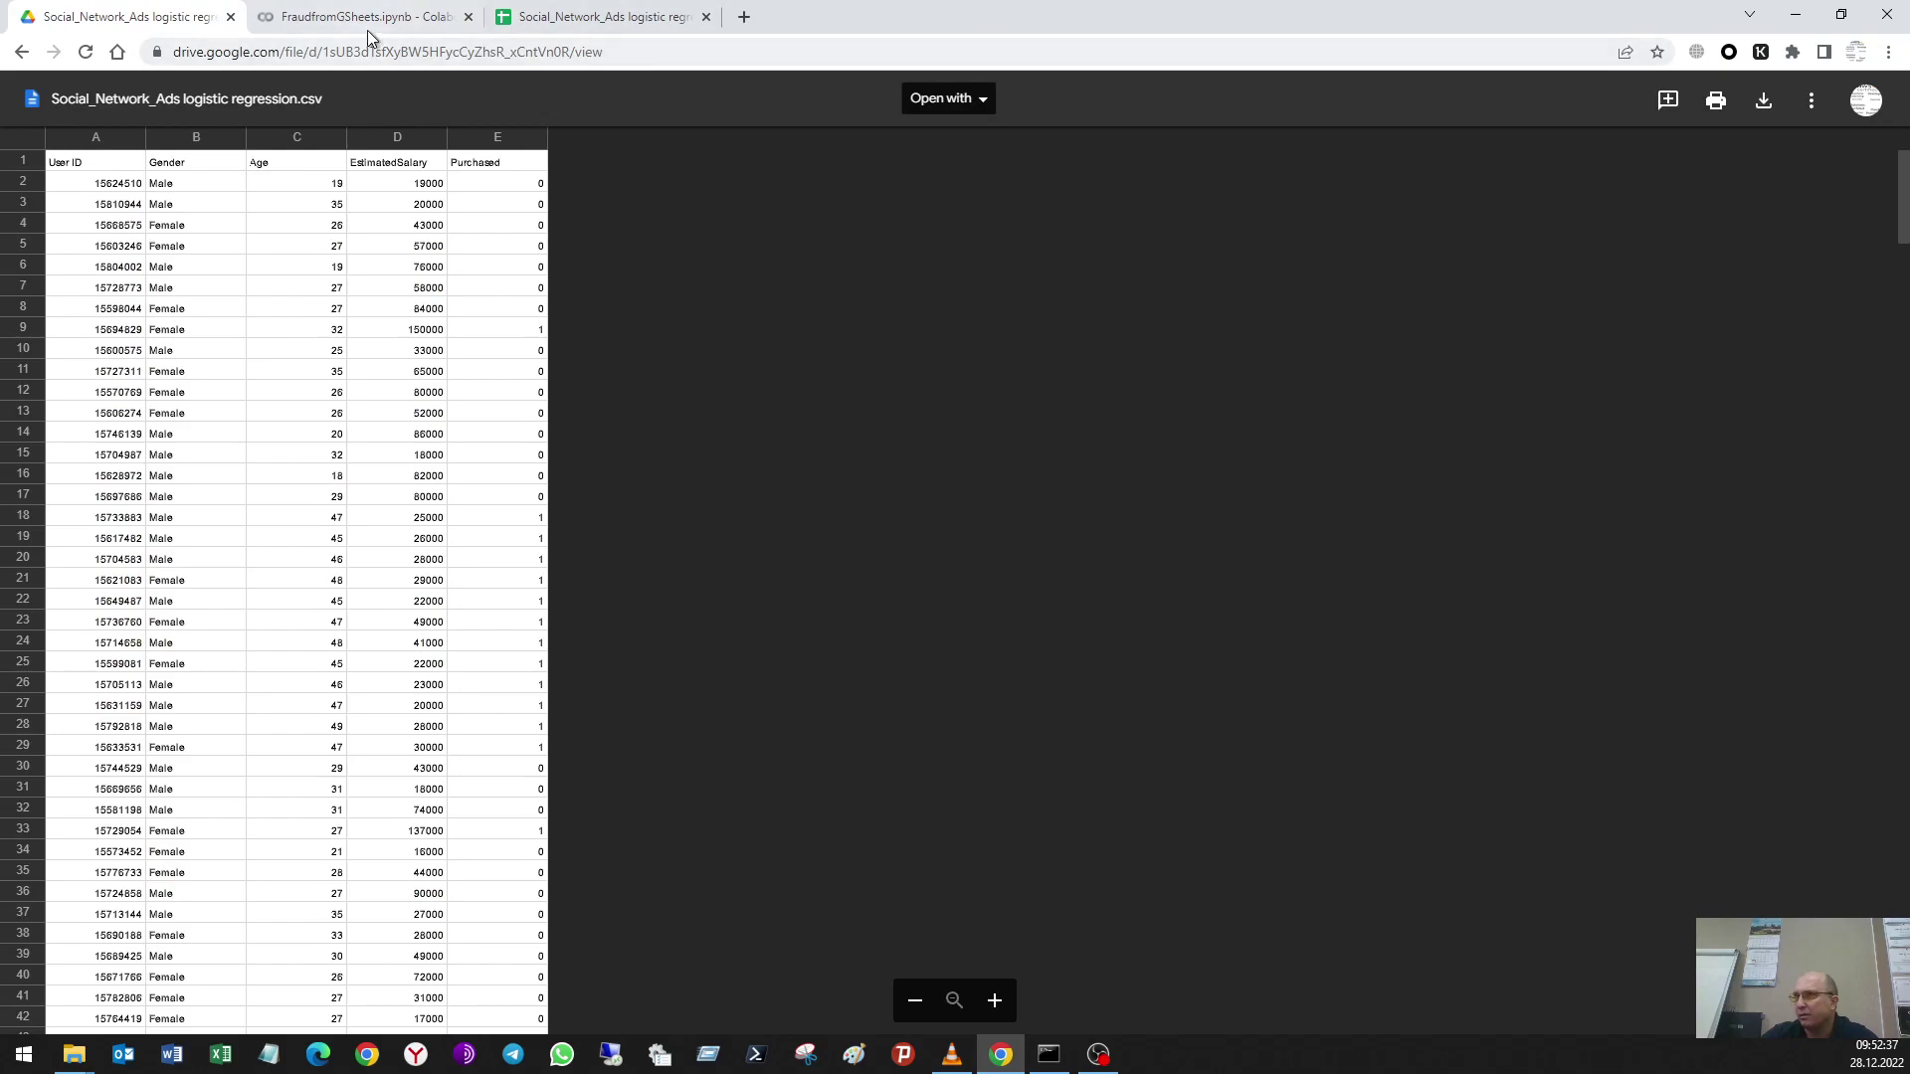
left_click(587, 24)
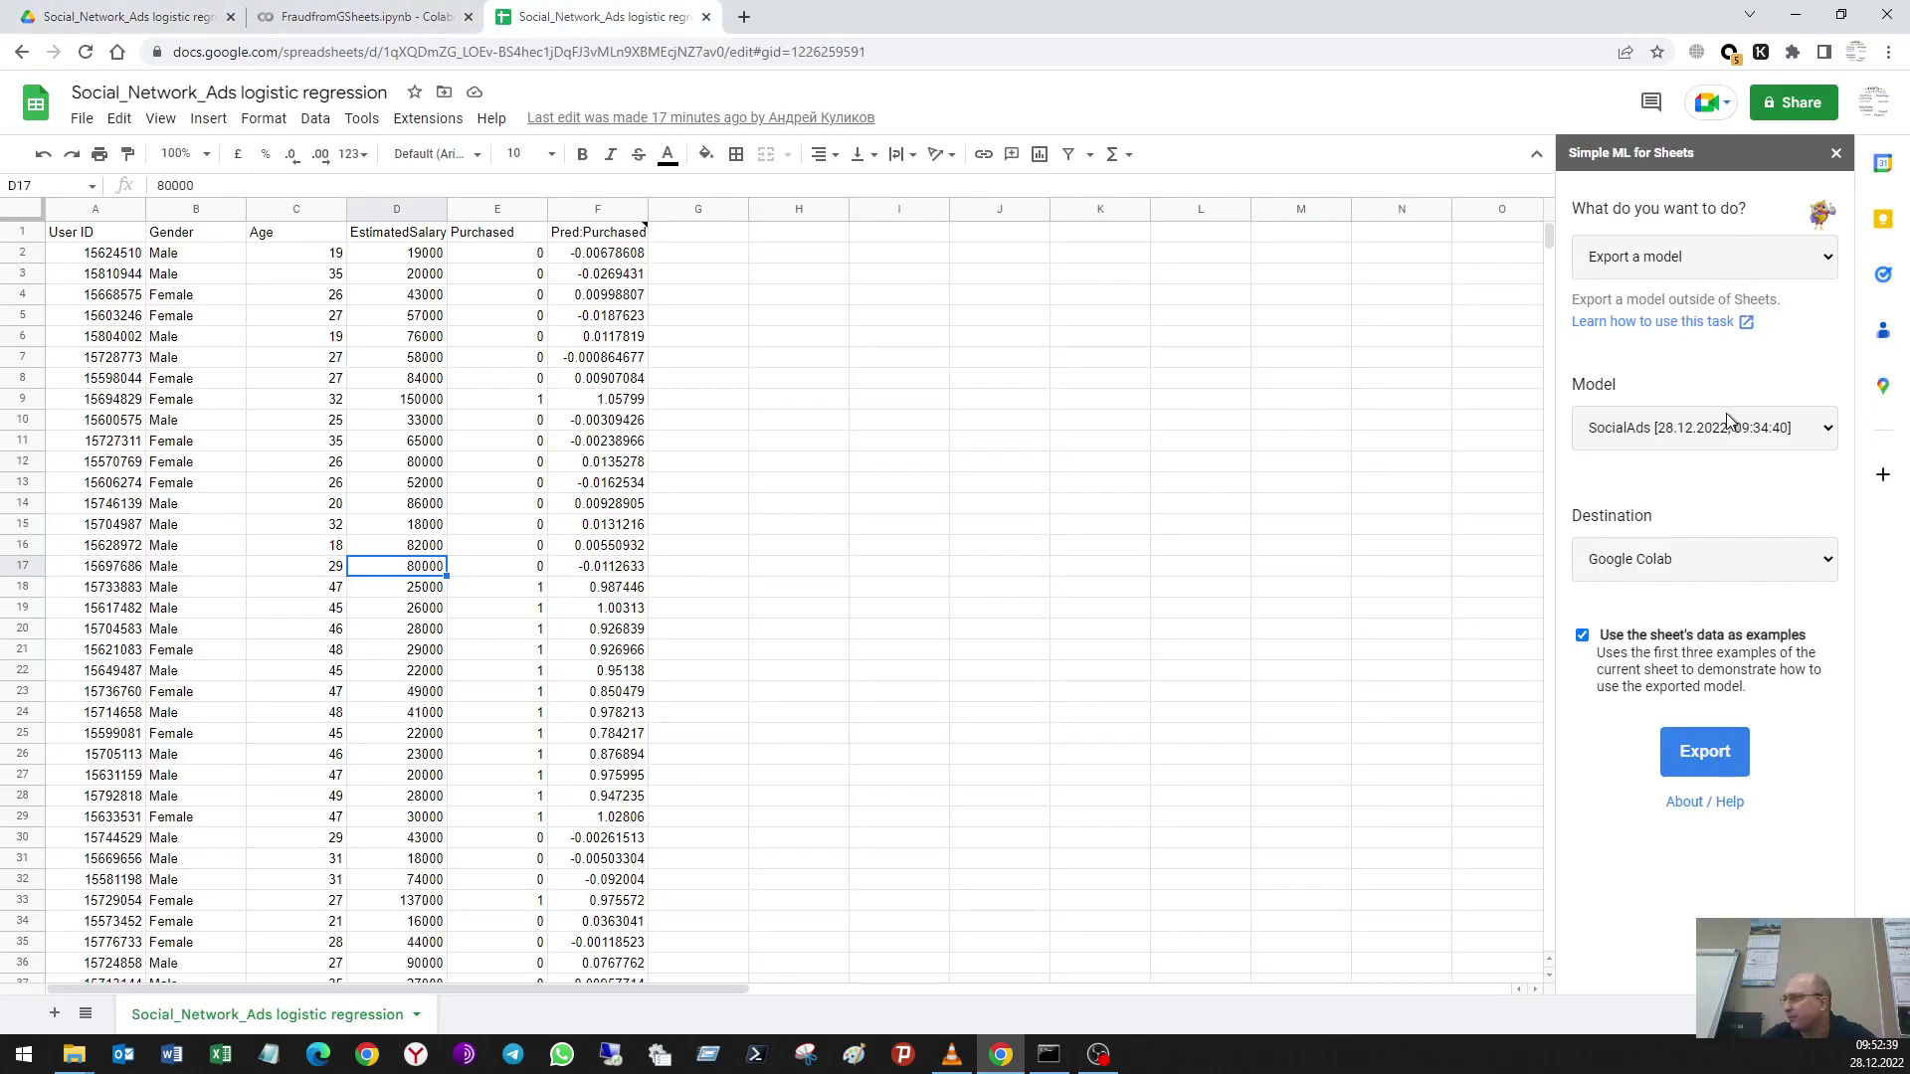
left_click(1691, 256)
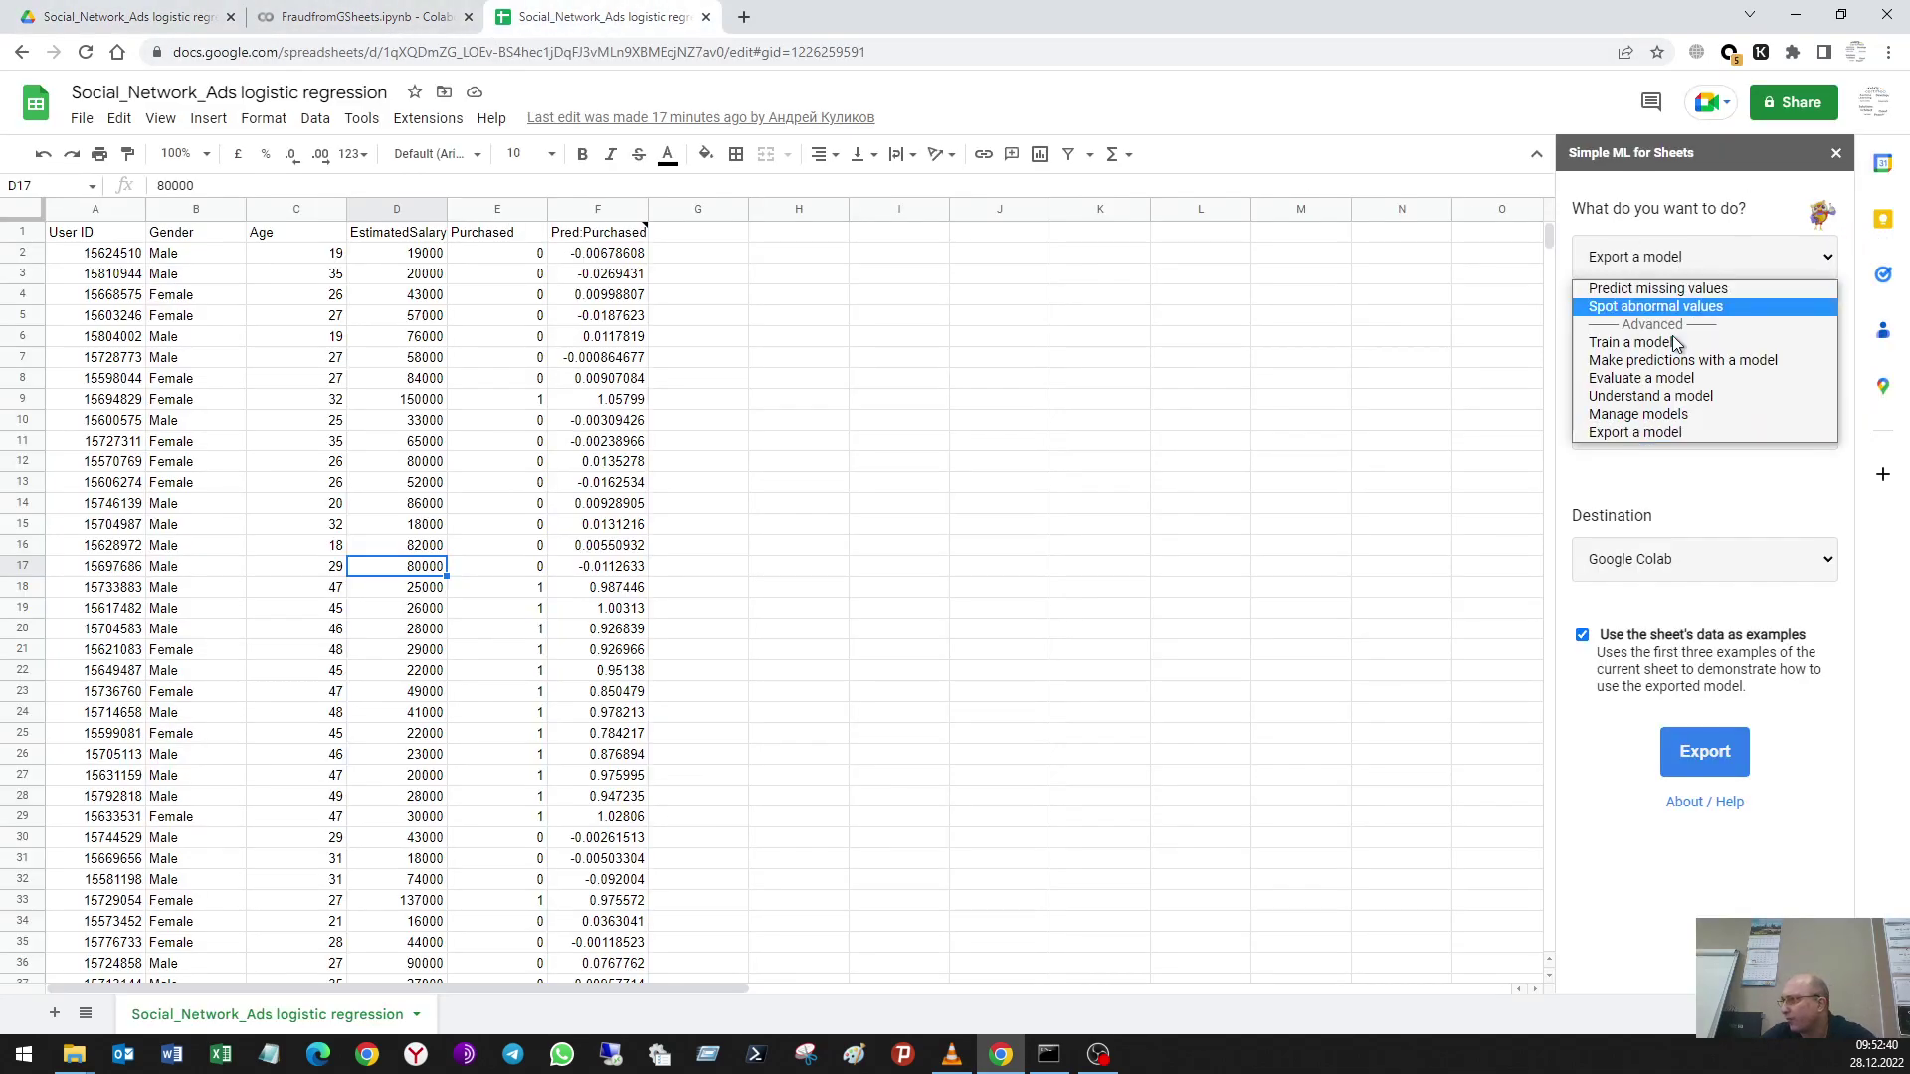
left_click(1659, 416)
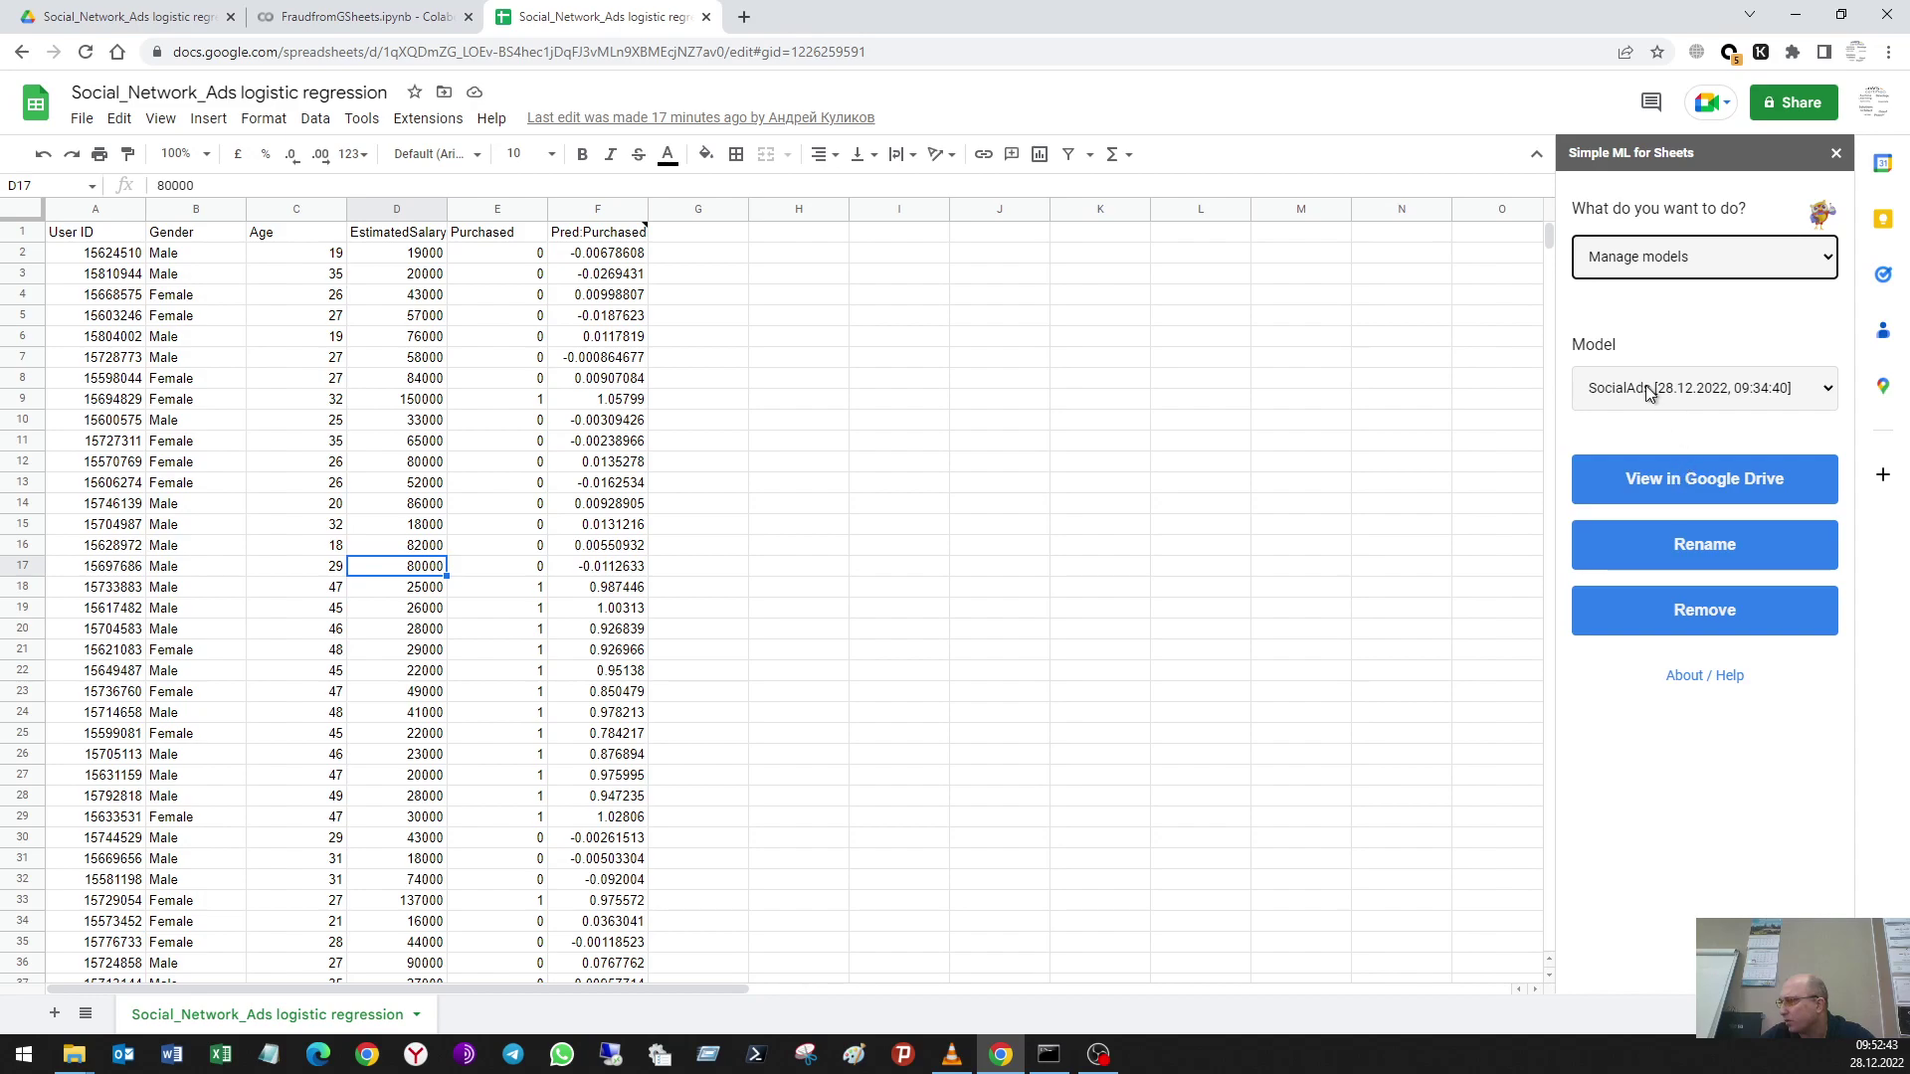
left_click(1647, 257)
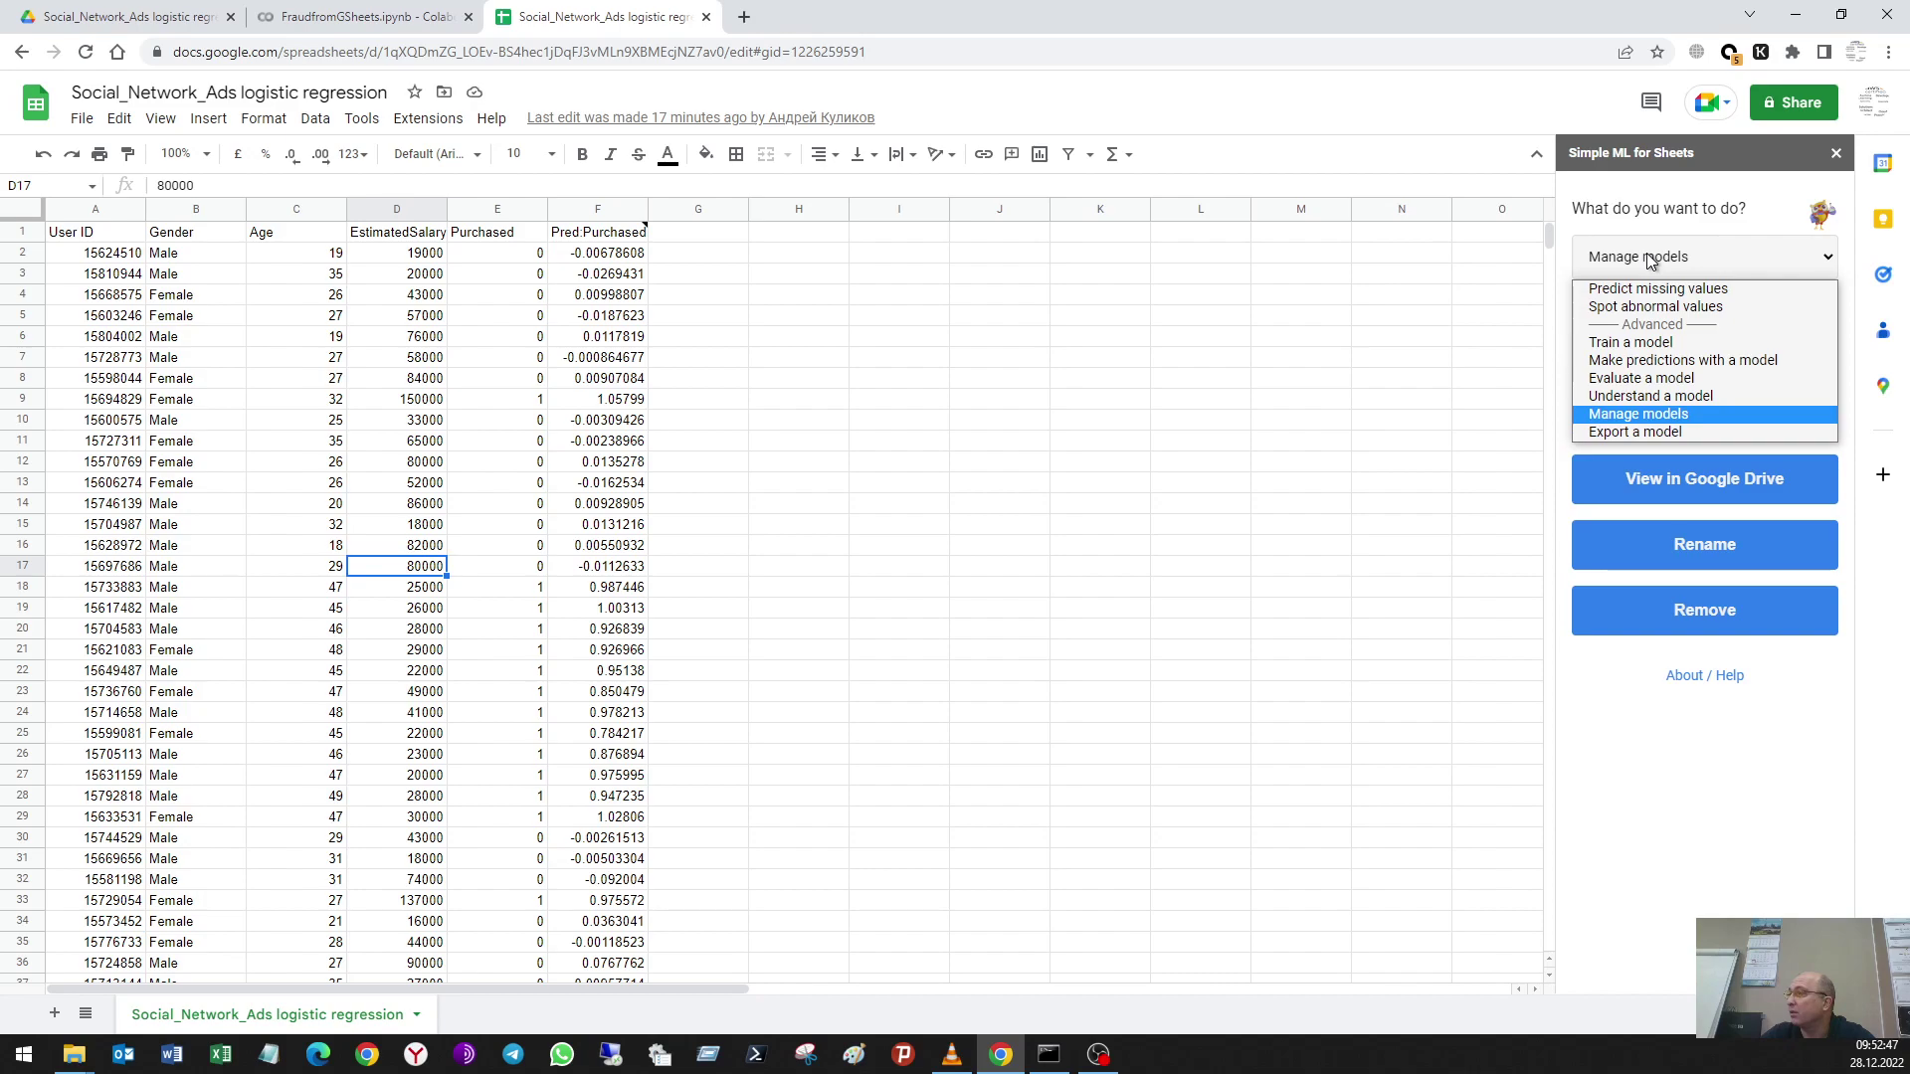
left_click(1681, 412)
left_click(1664, 394)
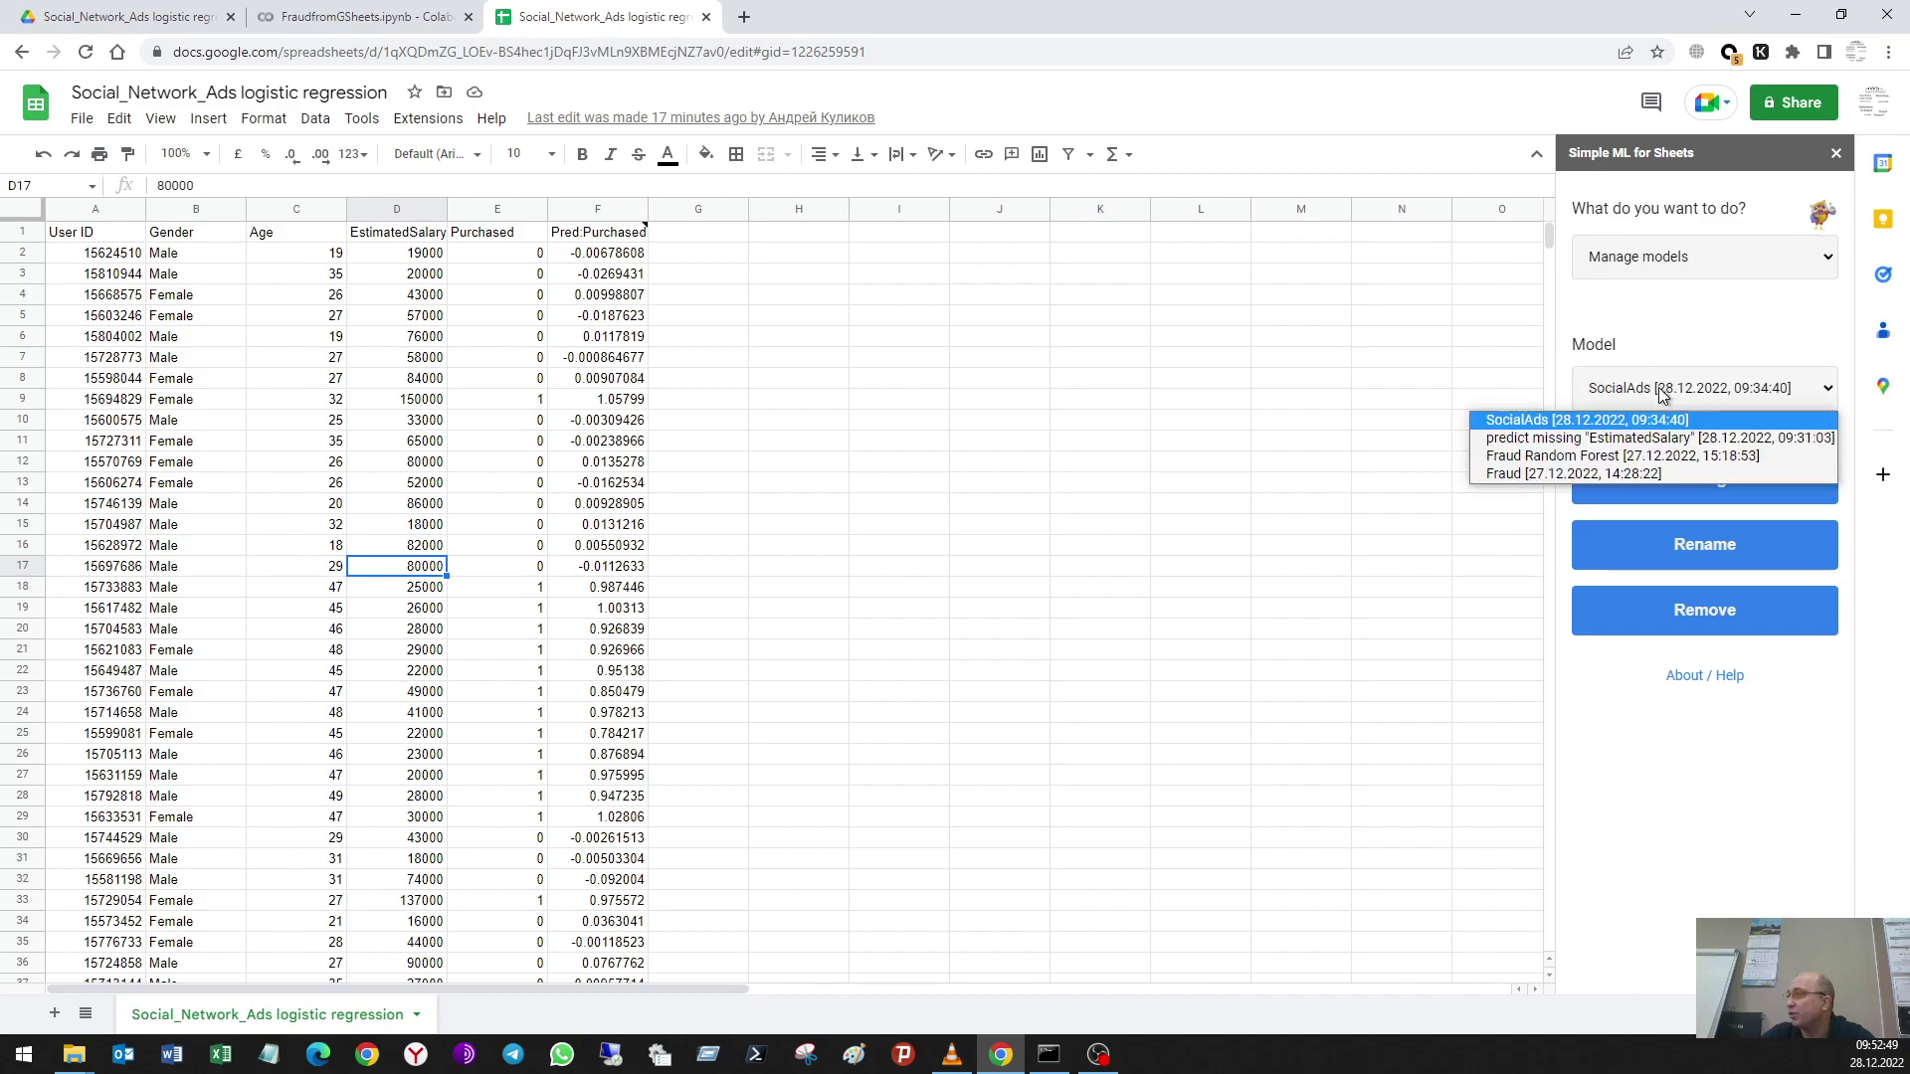
left_click(1627, 475)
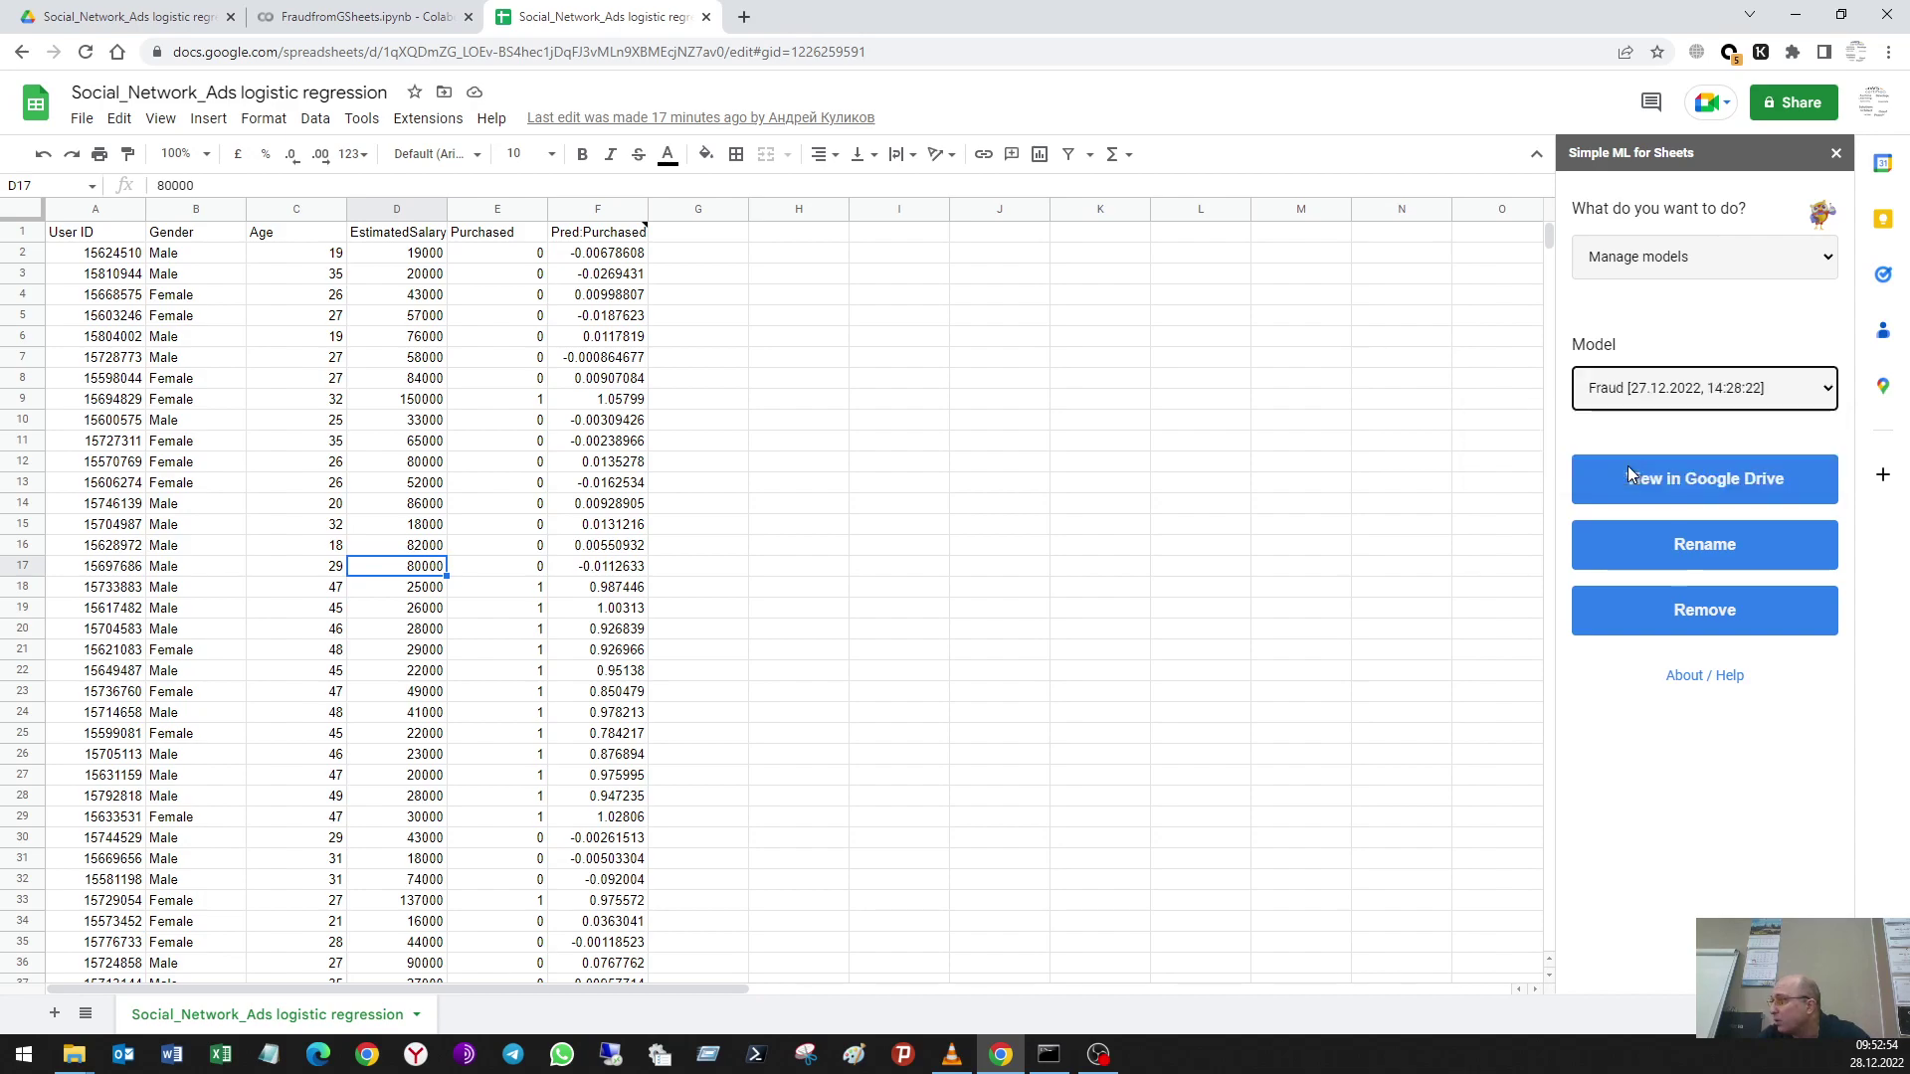
Step: View the Fraud model's folder in Google Drive, inspect its files, and close the folder view
left_click(1729, 480)
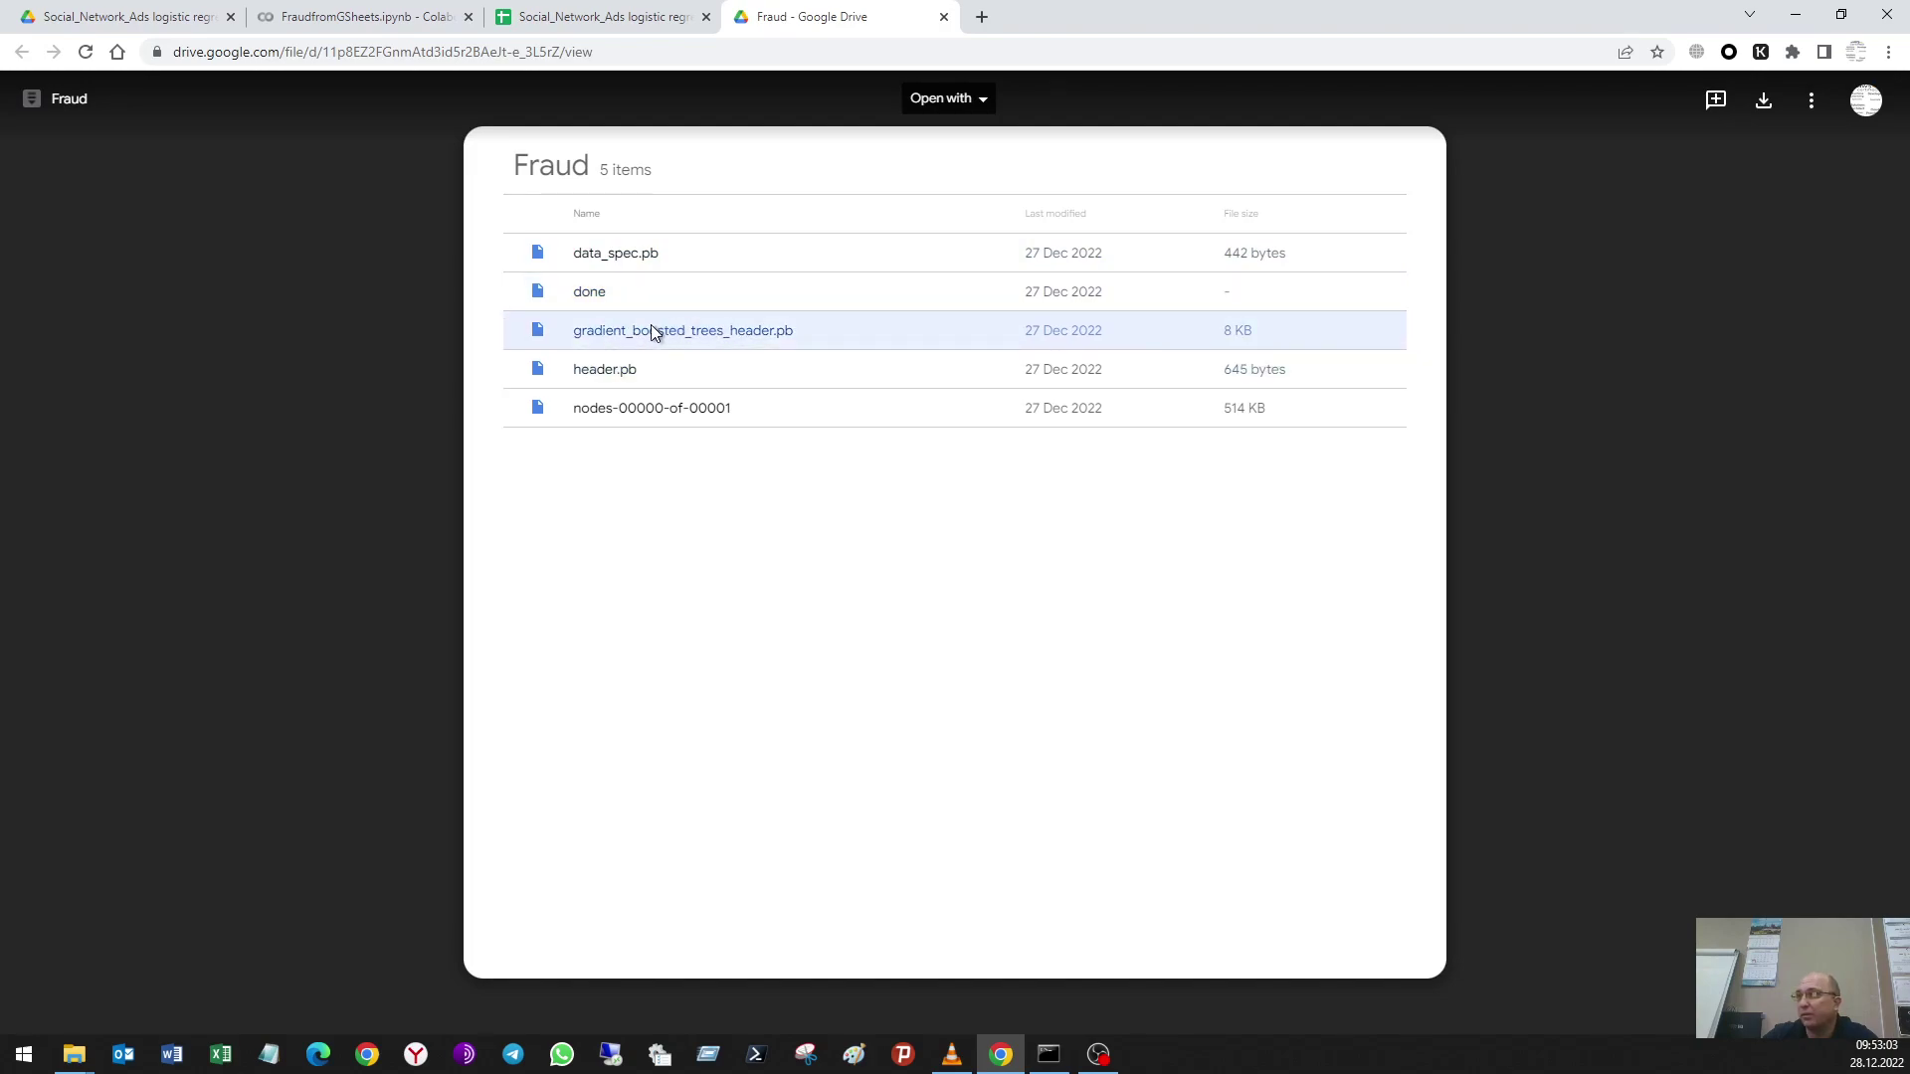
right_click(585, 294)
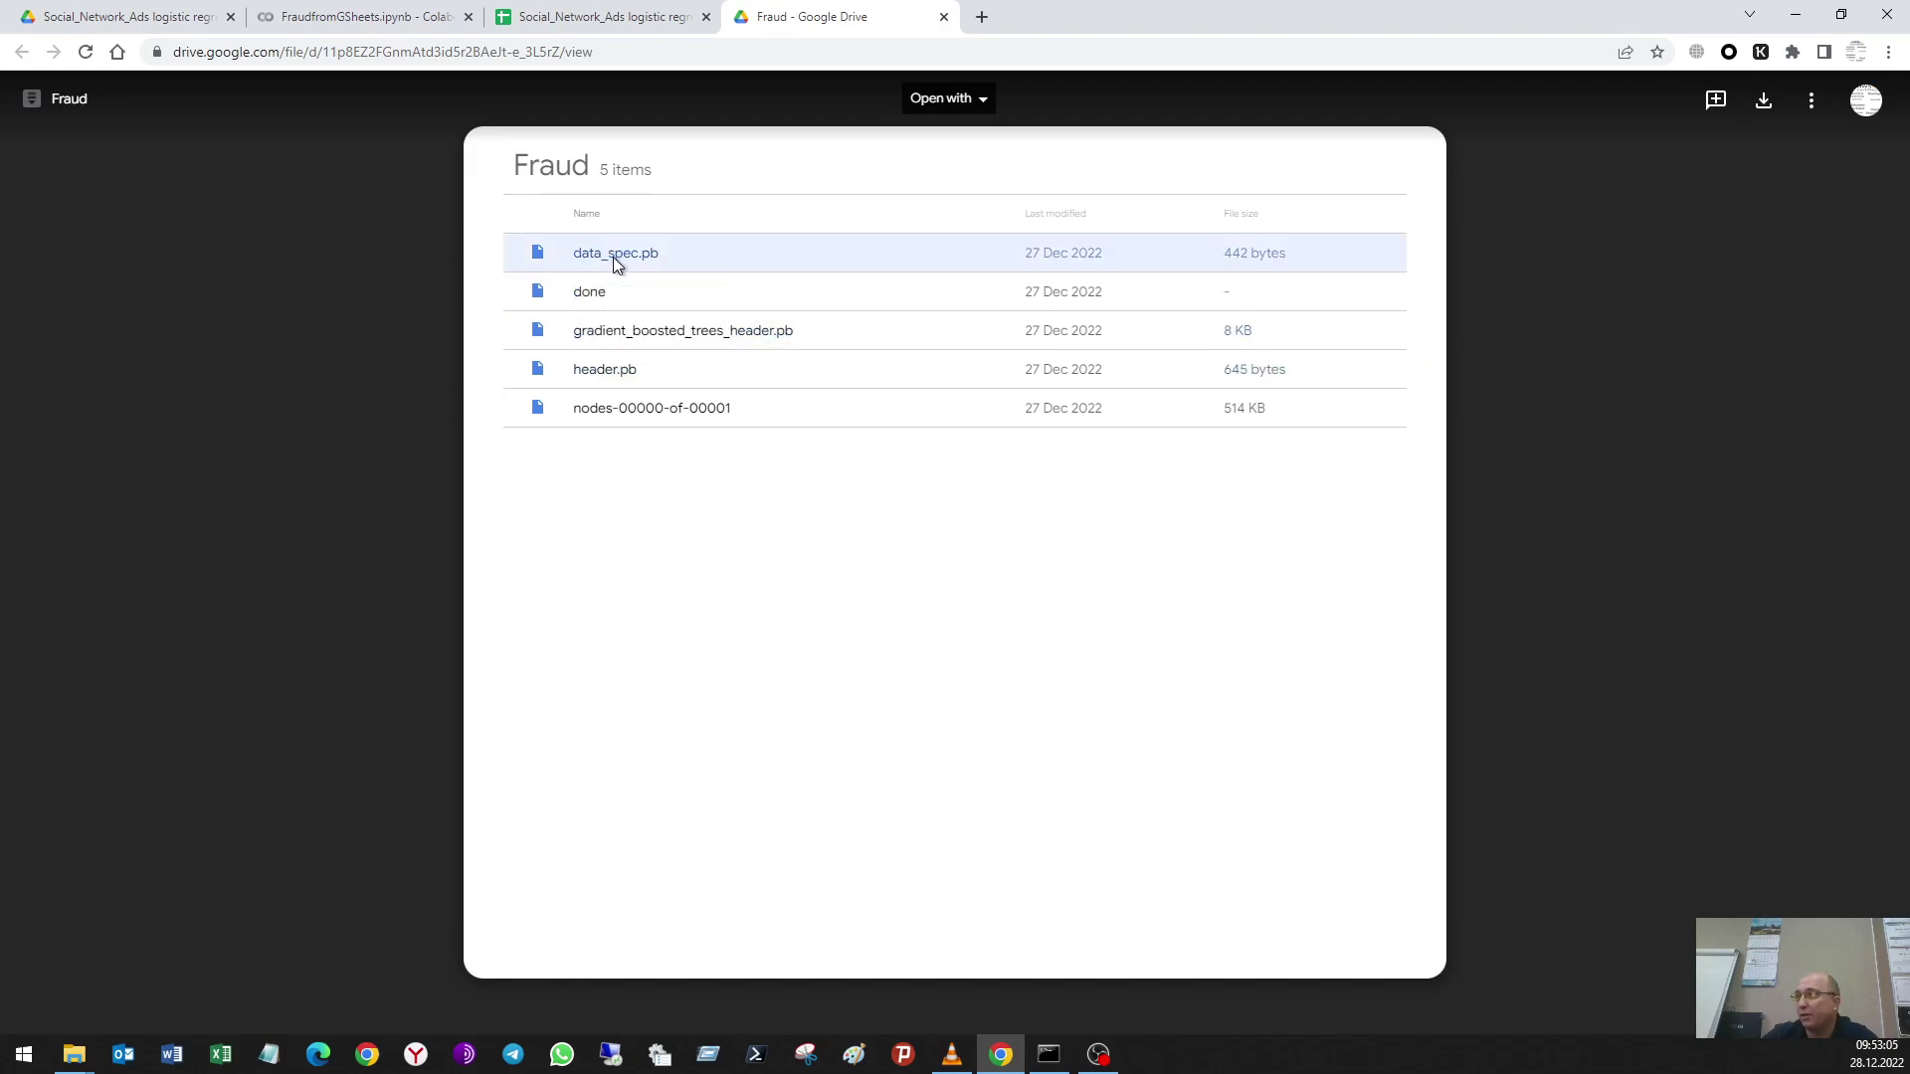
left_click(611, 372)
right_click(613, 370)
left_click(943, 16)
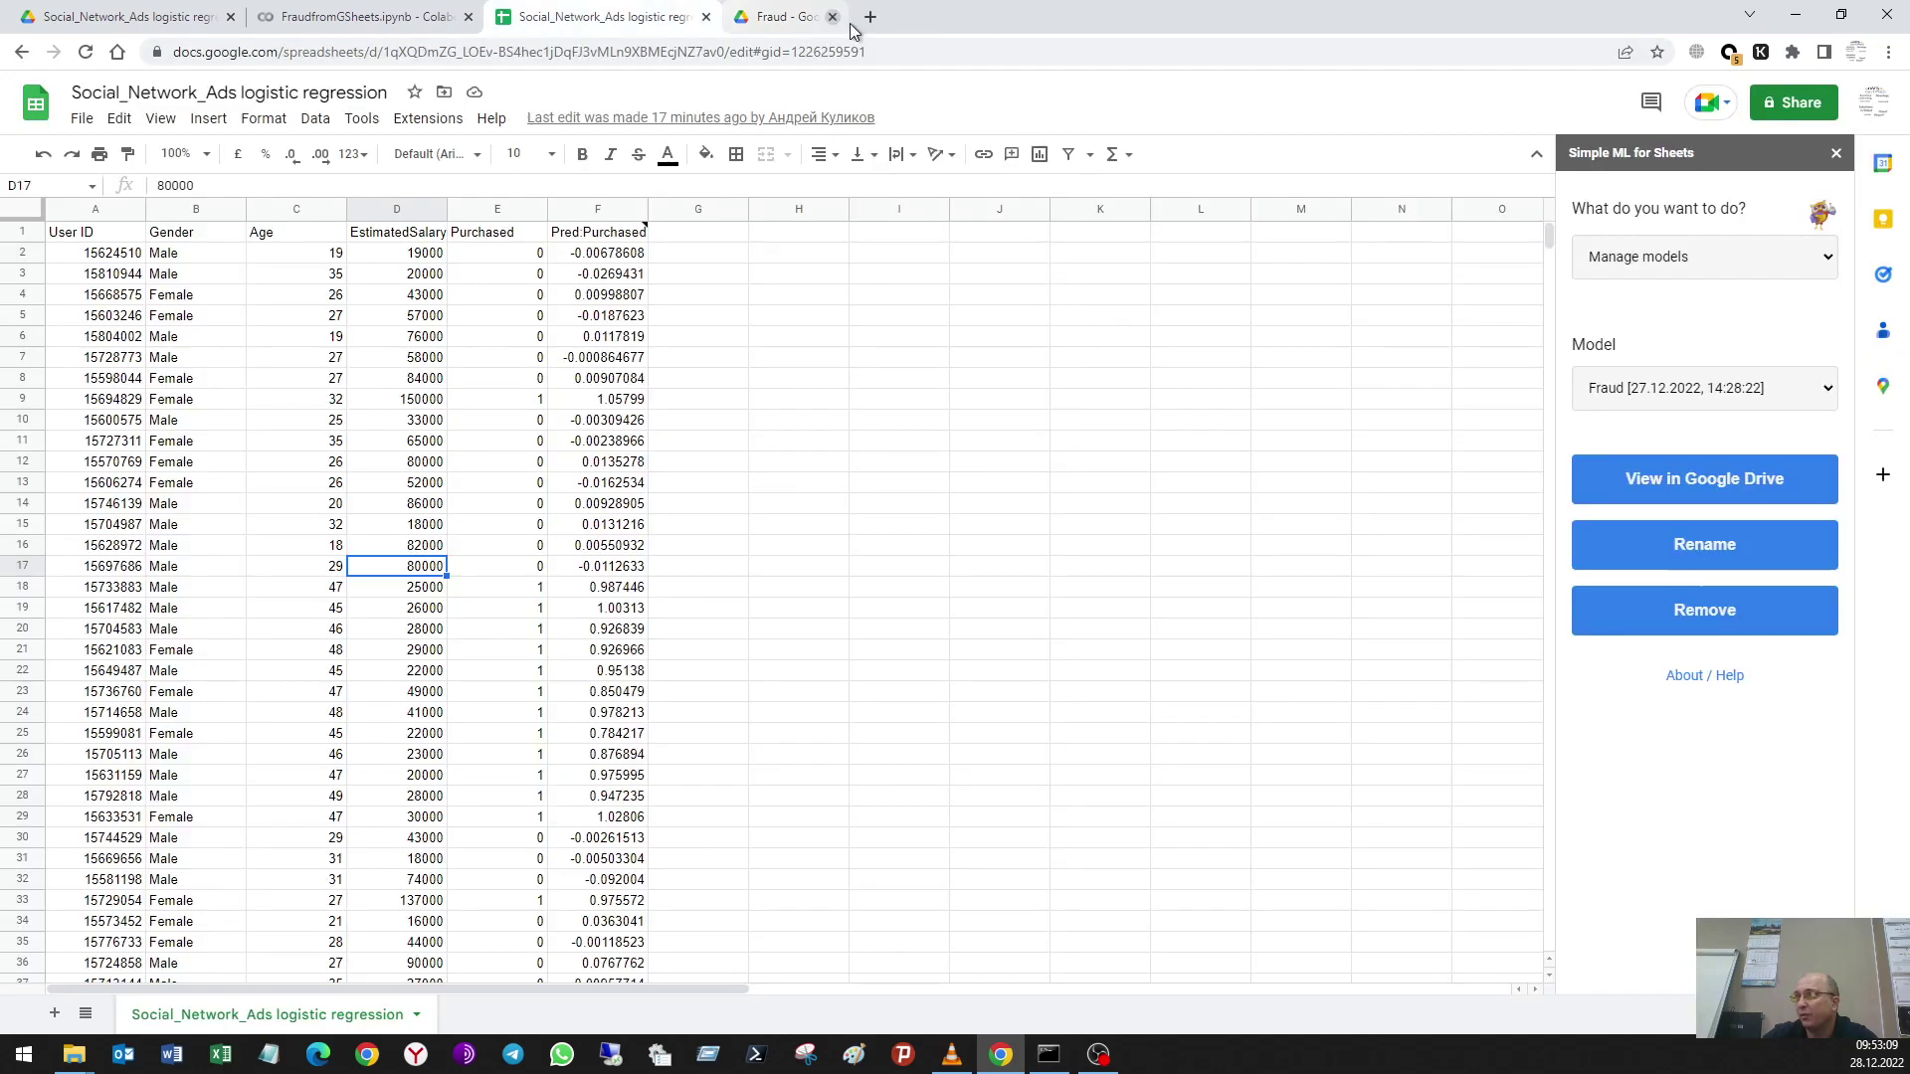
Step: Return to FraudfromGSheets.ipynb and grant the notebook access to Google Drive with the listed Google account
left_click(384, 27)
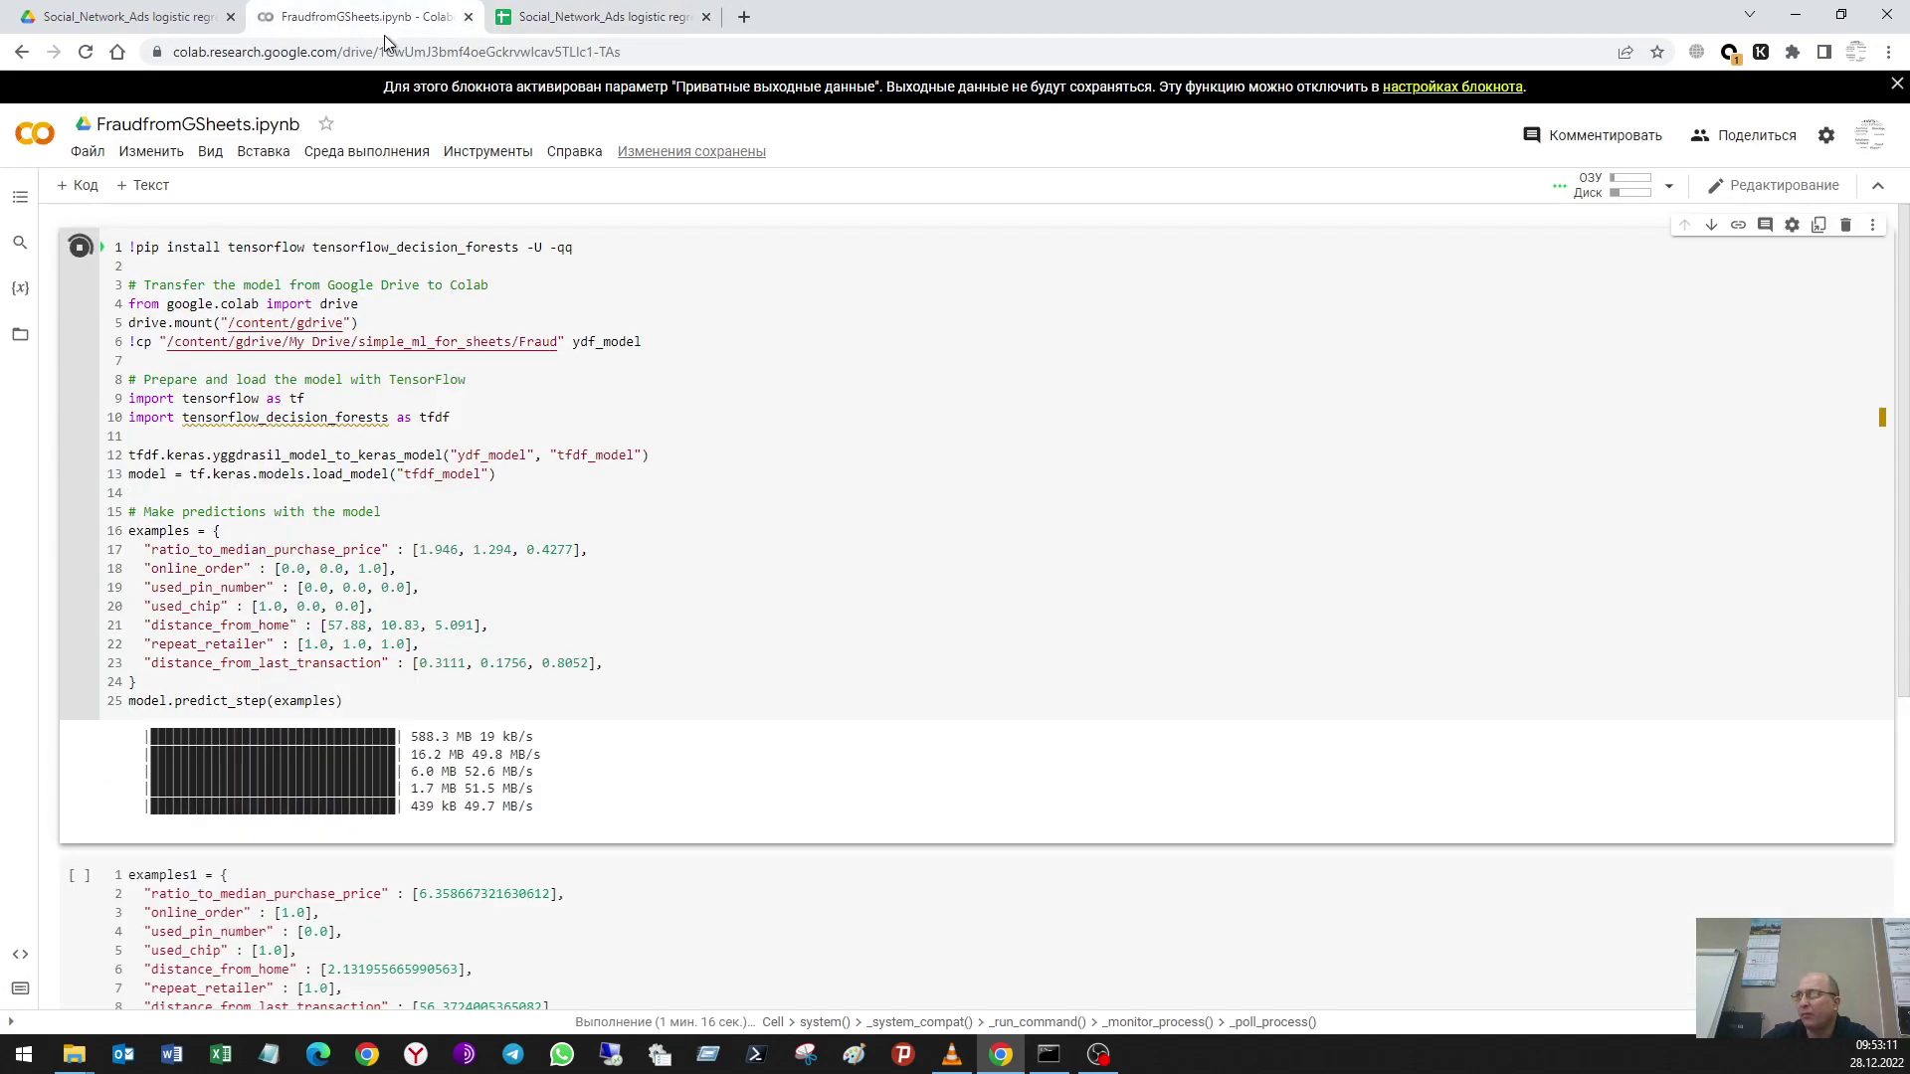
scroll(609, 570, "down", 4)
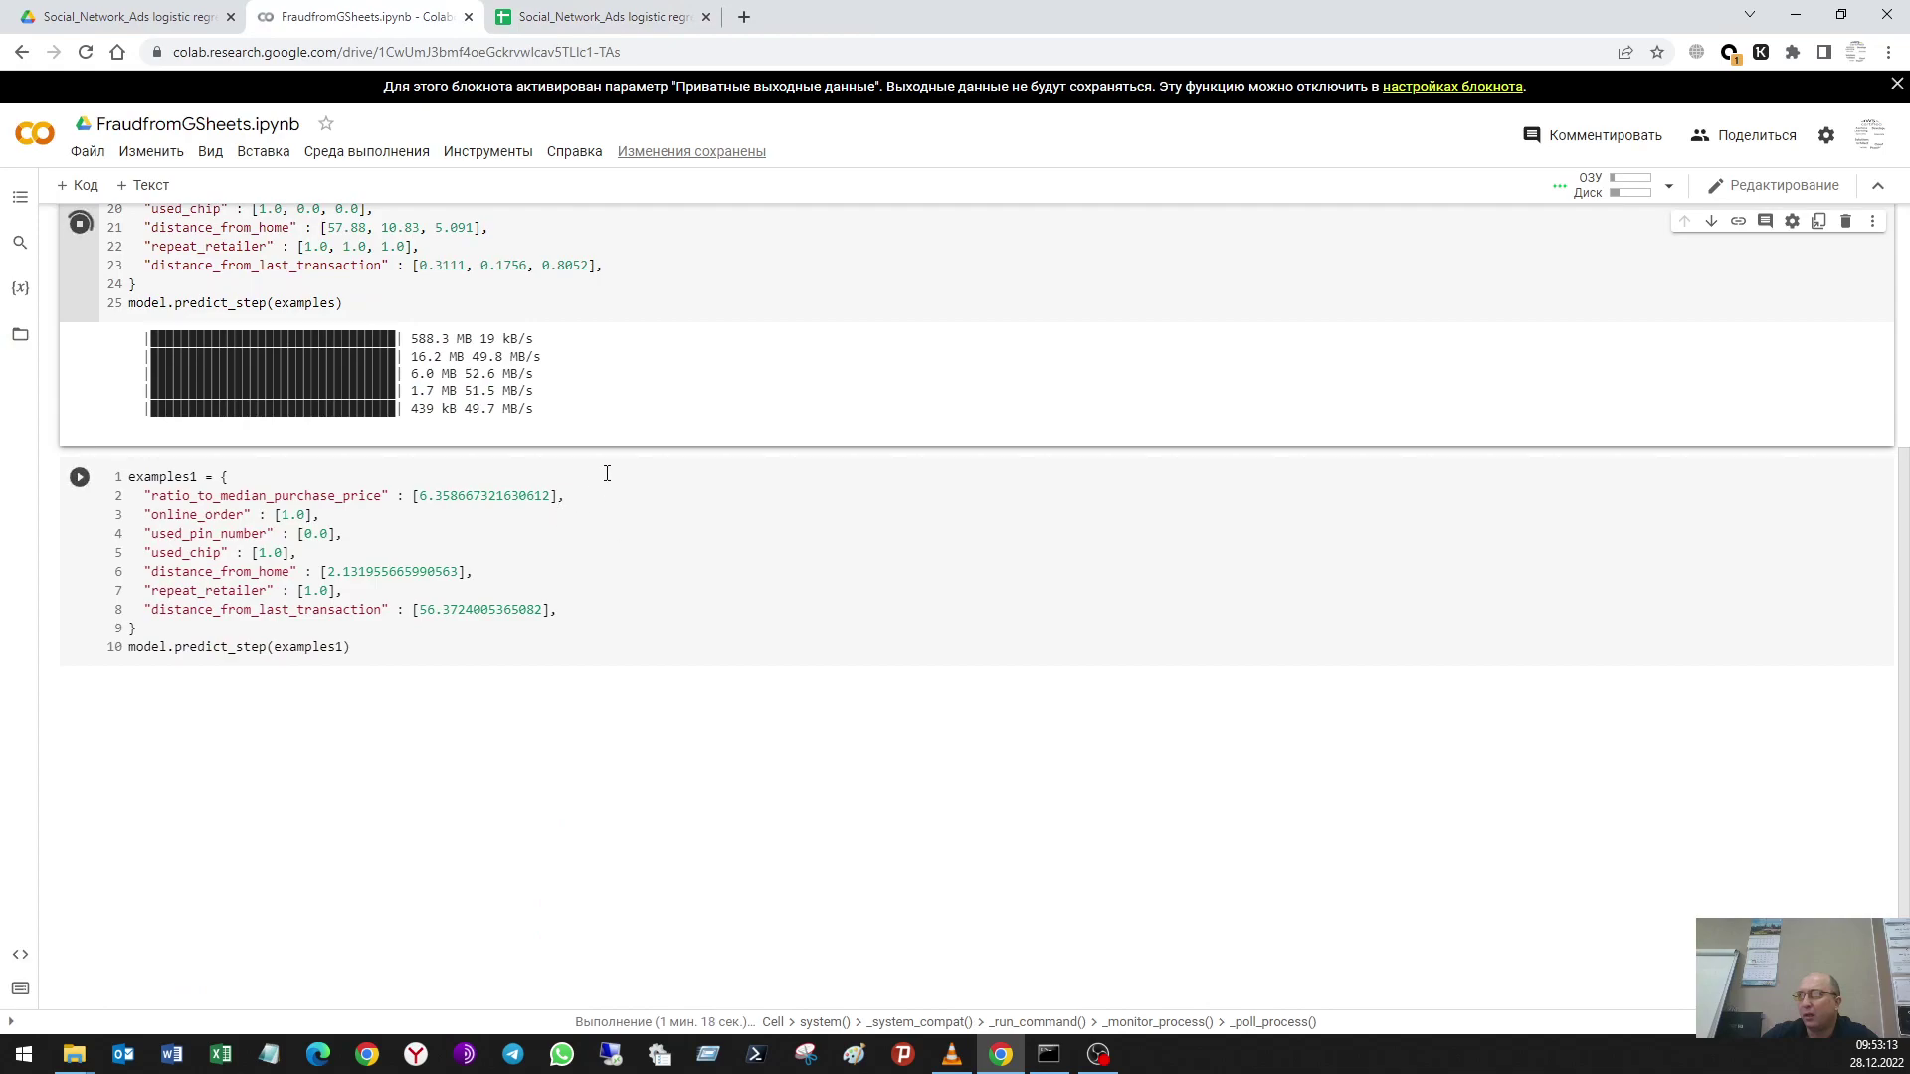
scroll(522, 535, "up", 2)
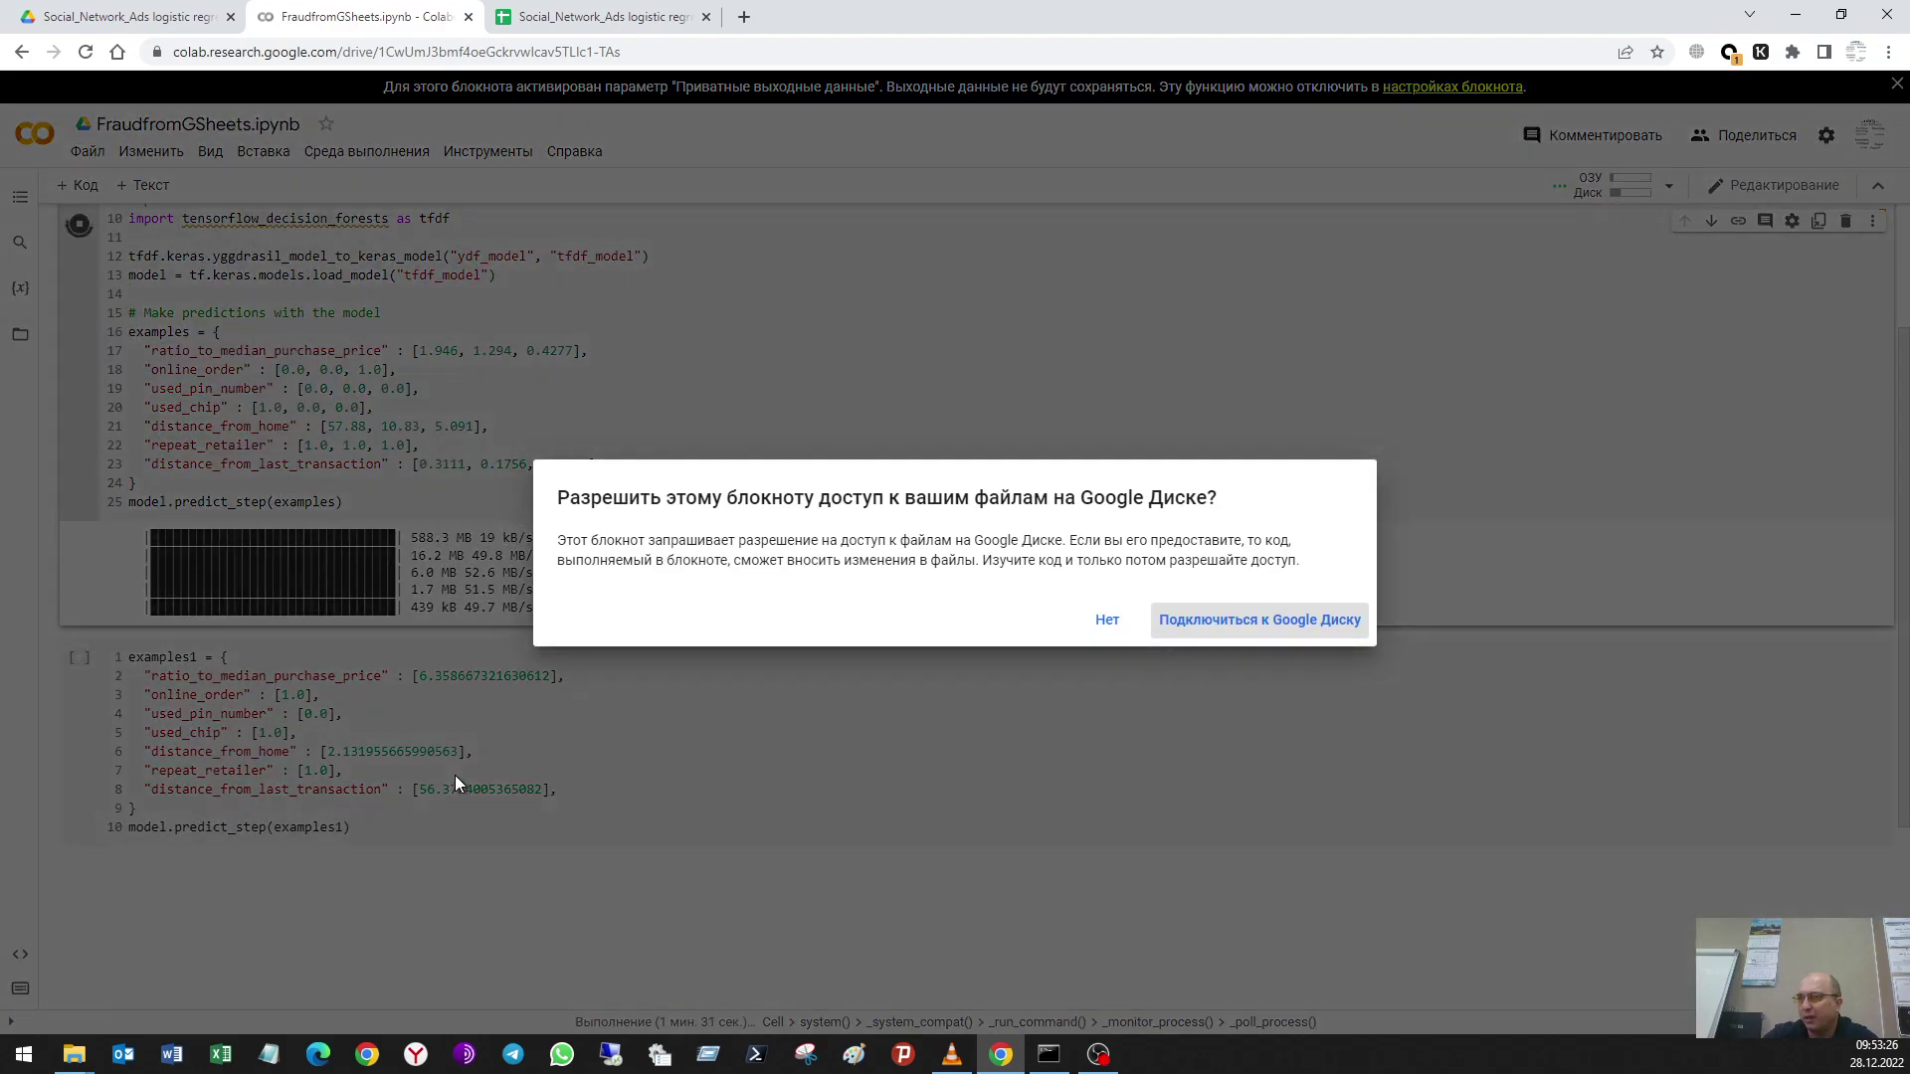
left_click(1244, 621)
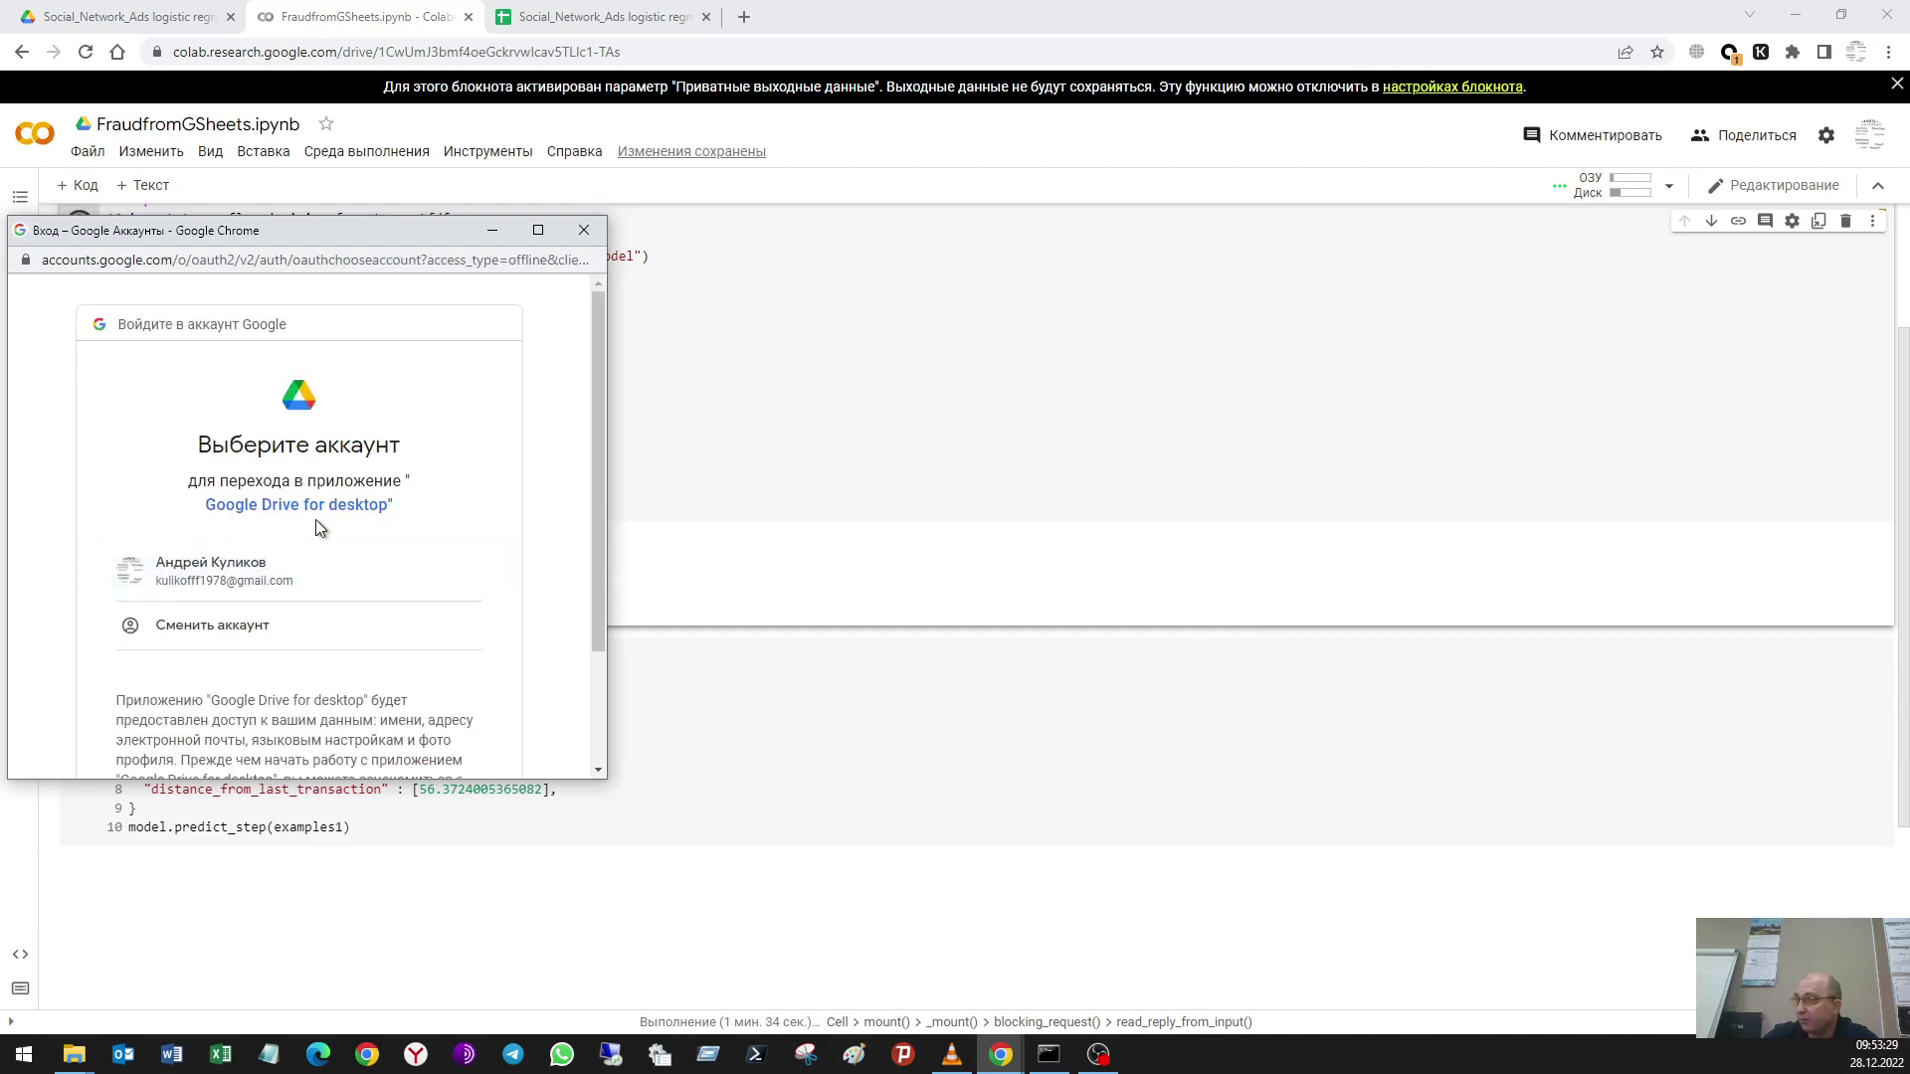
left_click(318, 579)
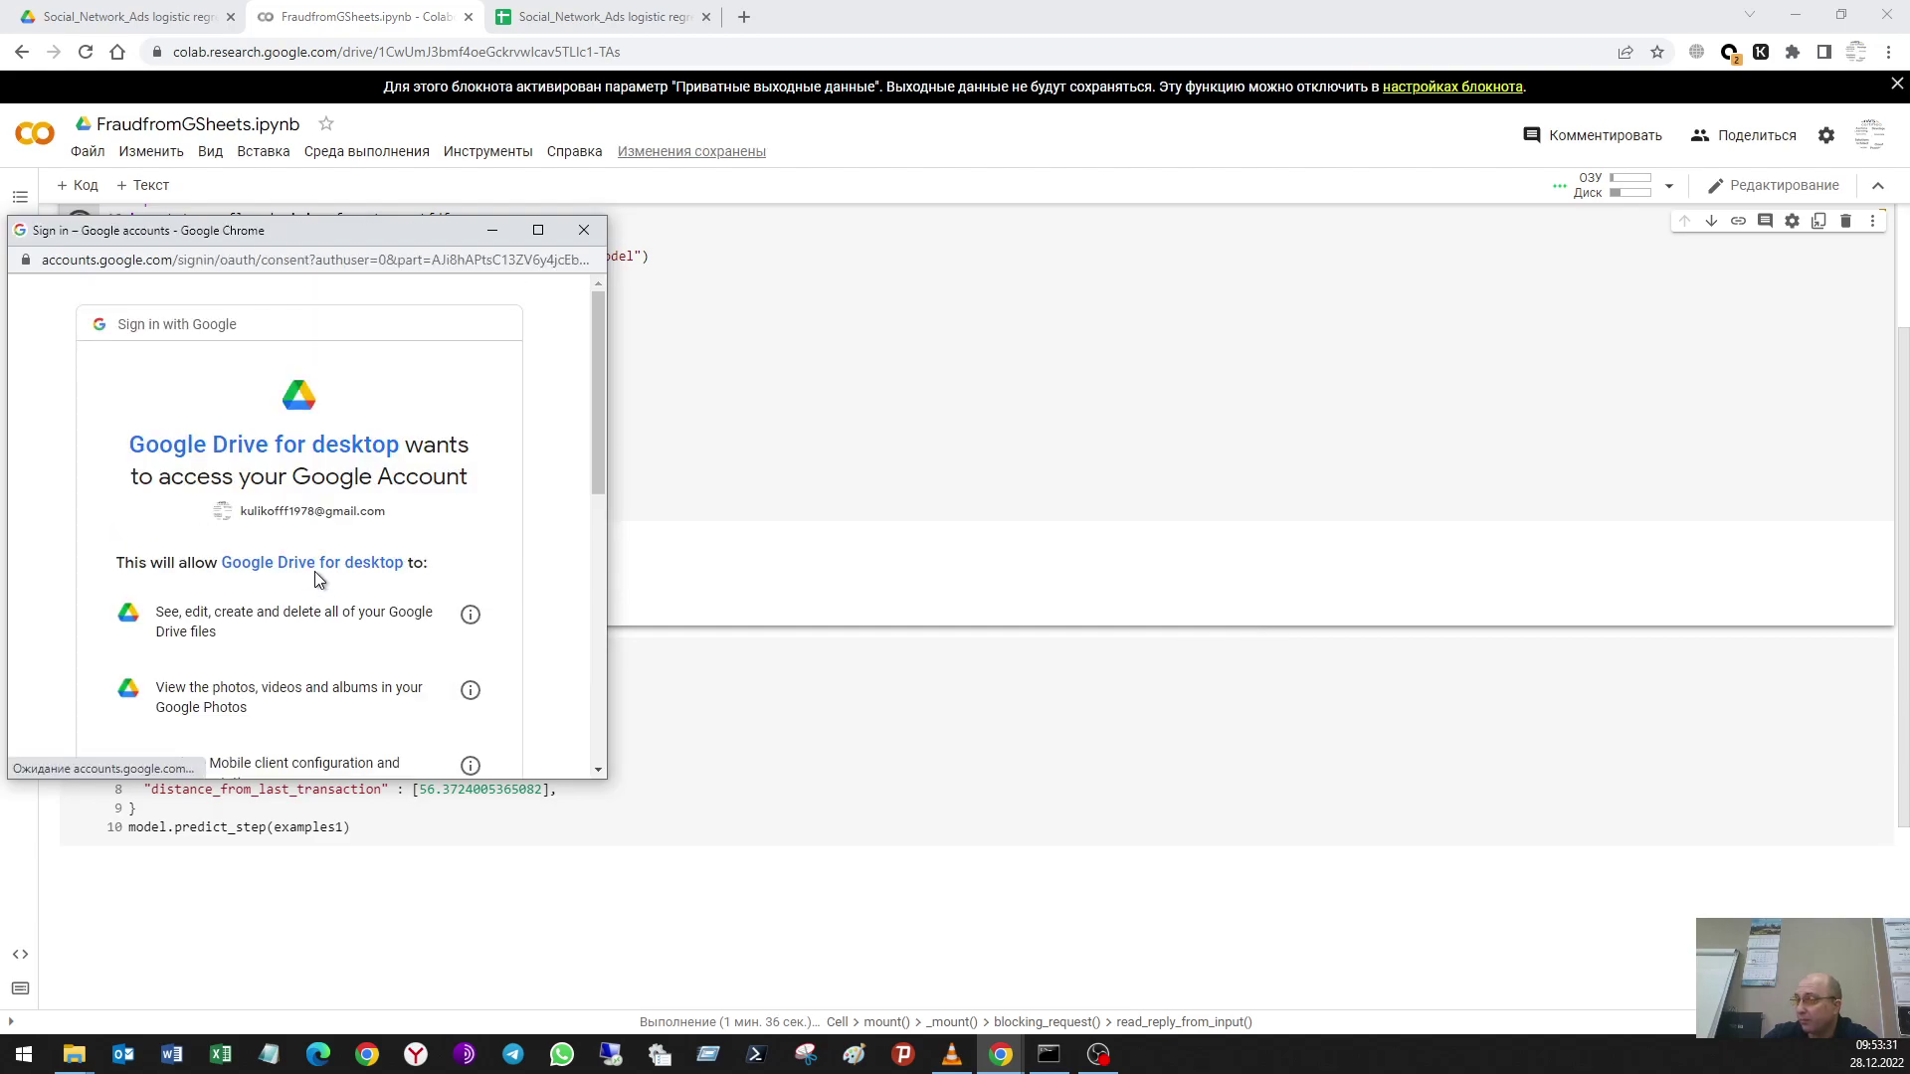
scroll(456, 580, "down", 7)
left_click(405, 640)
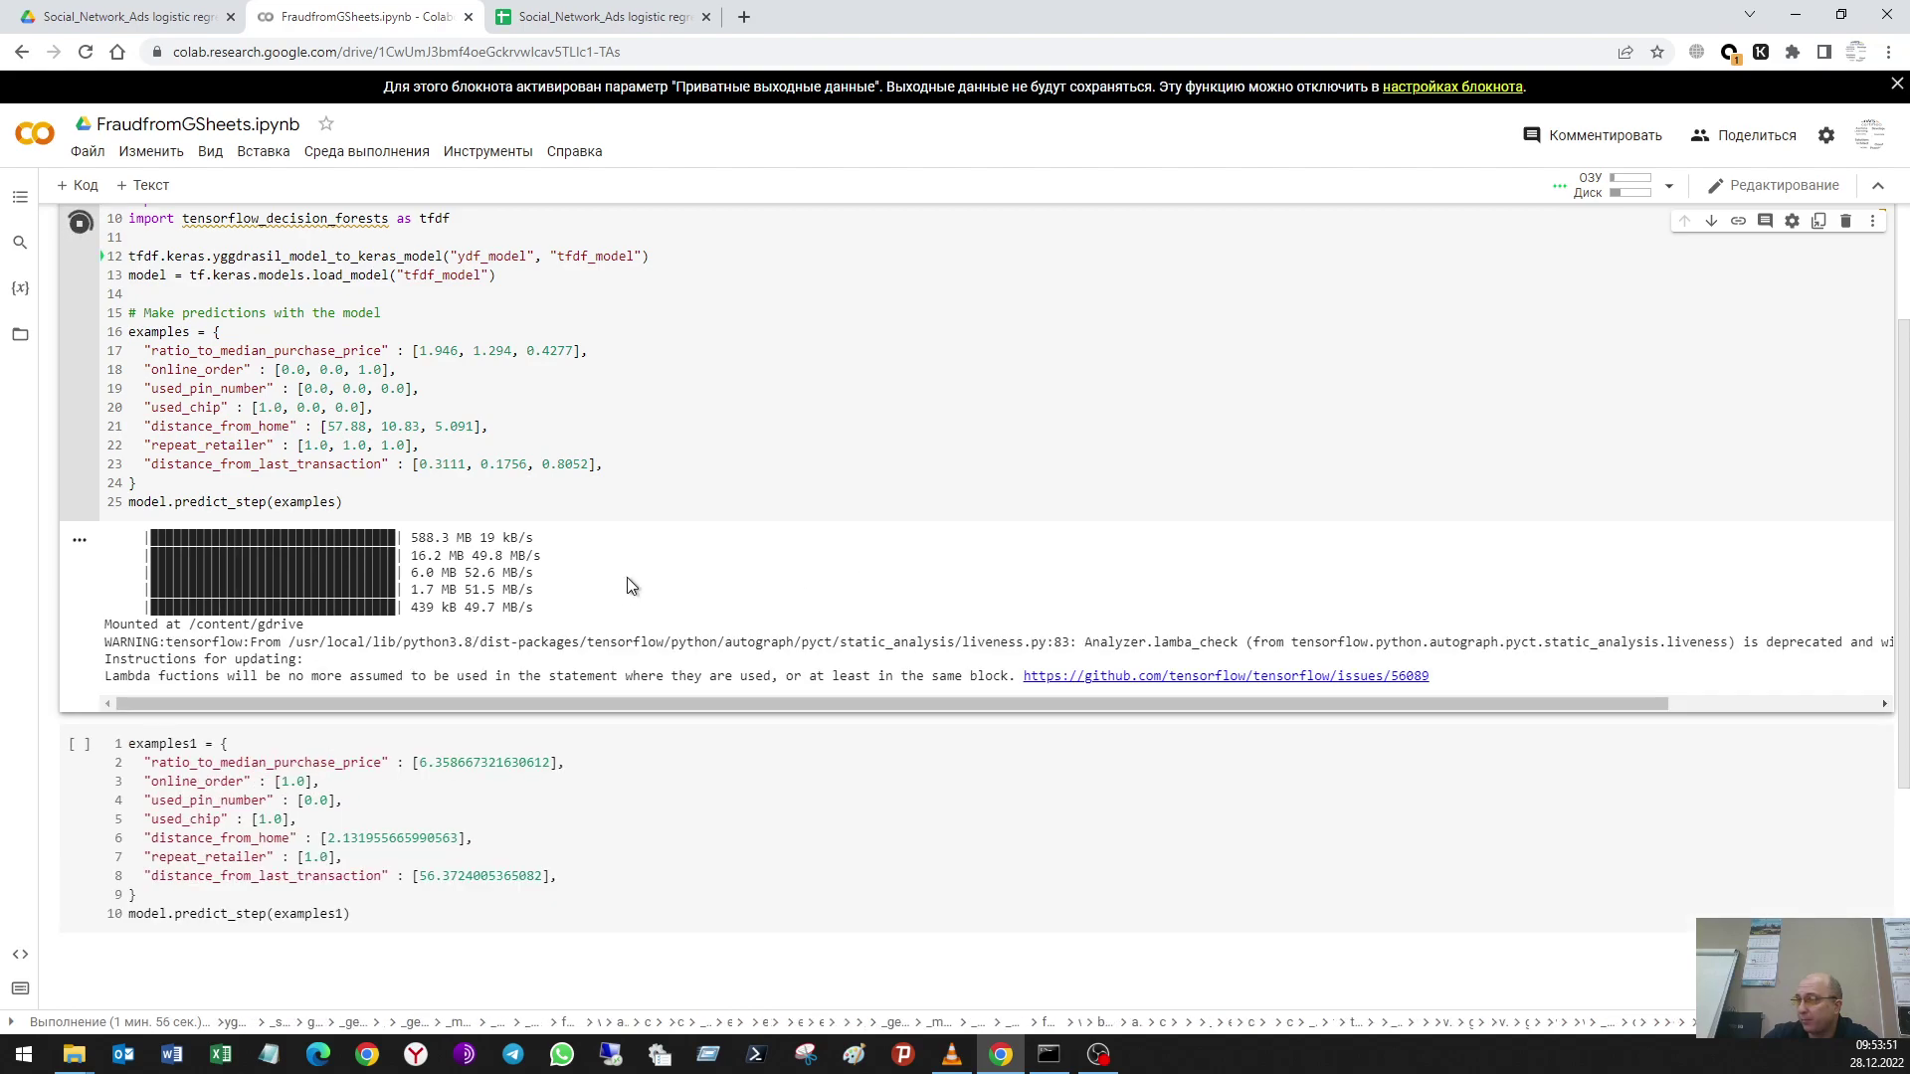
Step: Examine the first cell's output down to the predictions for the three example transactions
scroll(627, 577, "down", 2)
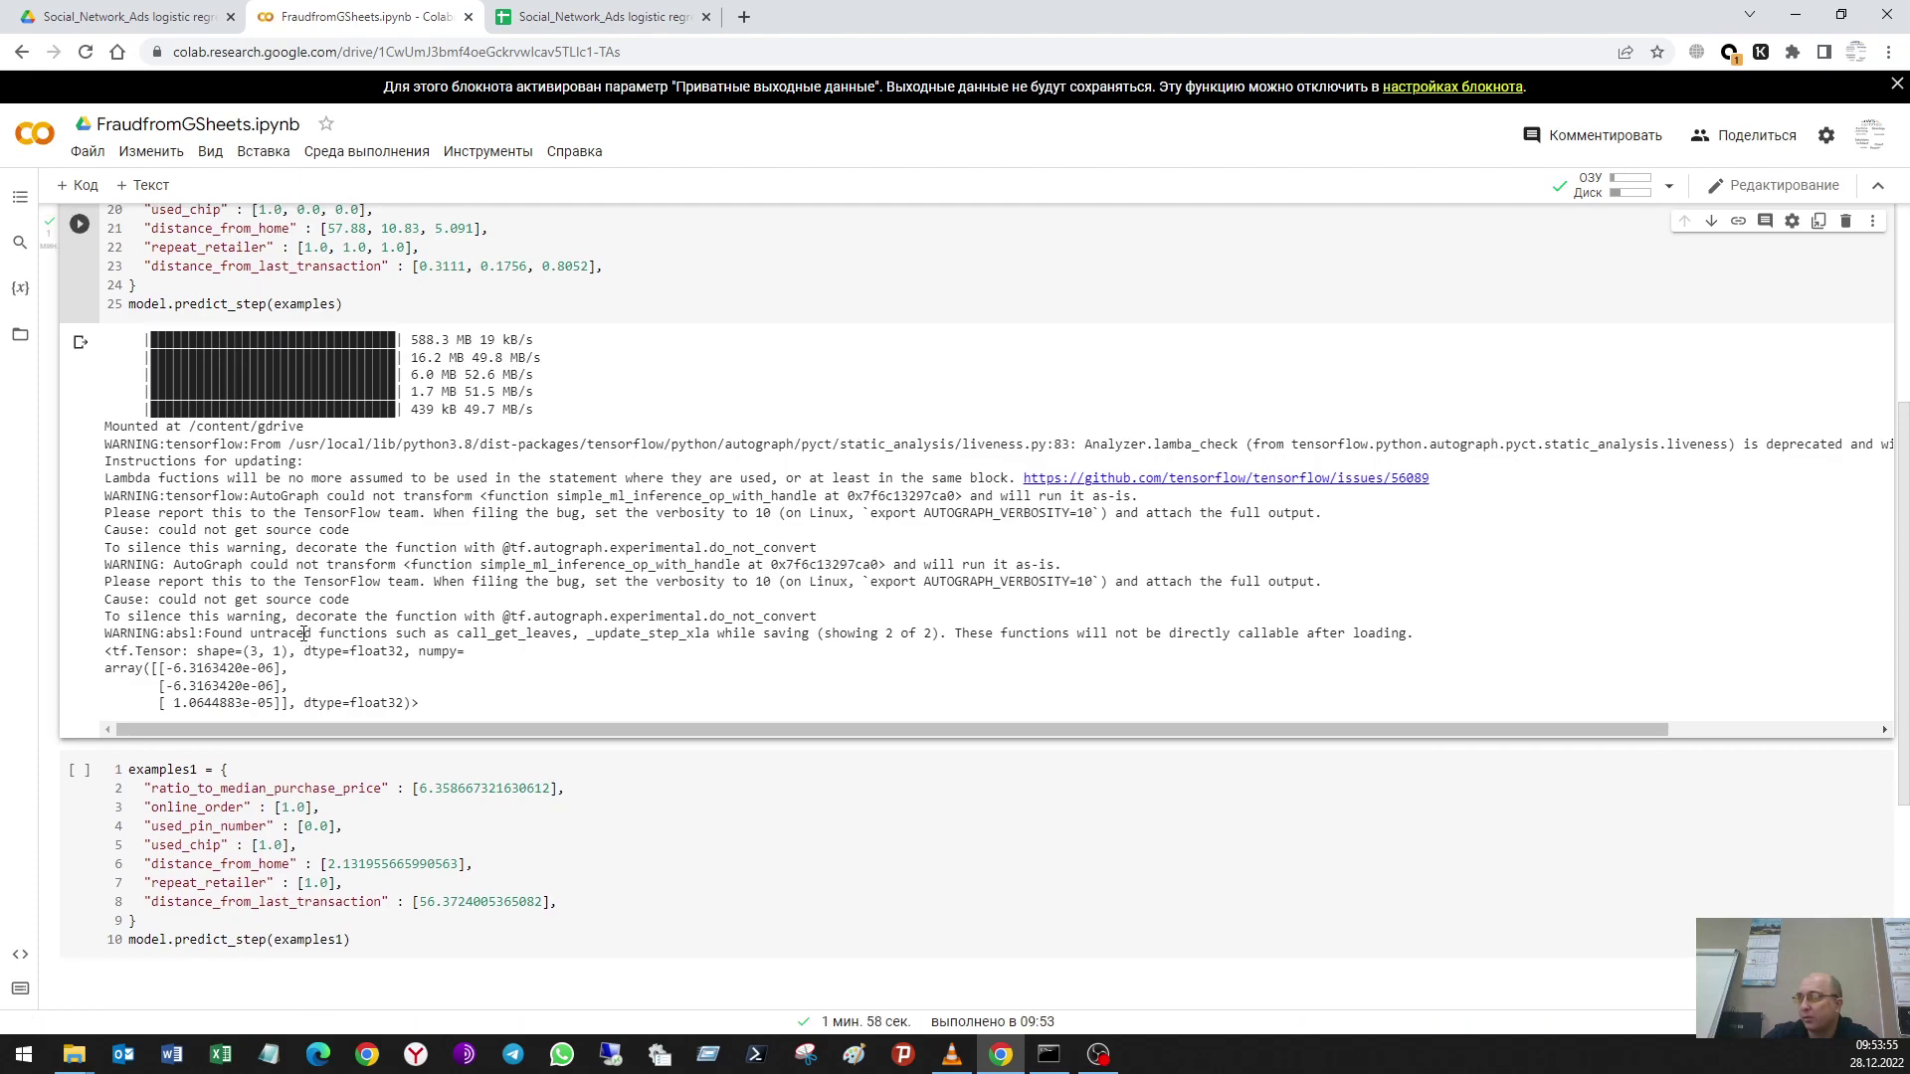
scroll(303, 634, "up", 2)
scroll(284, 806, "down", 2)
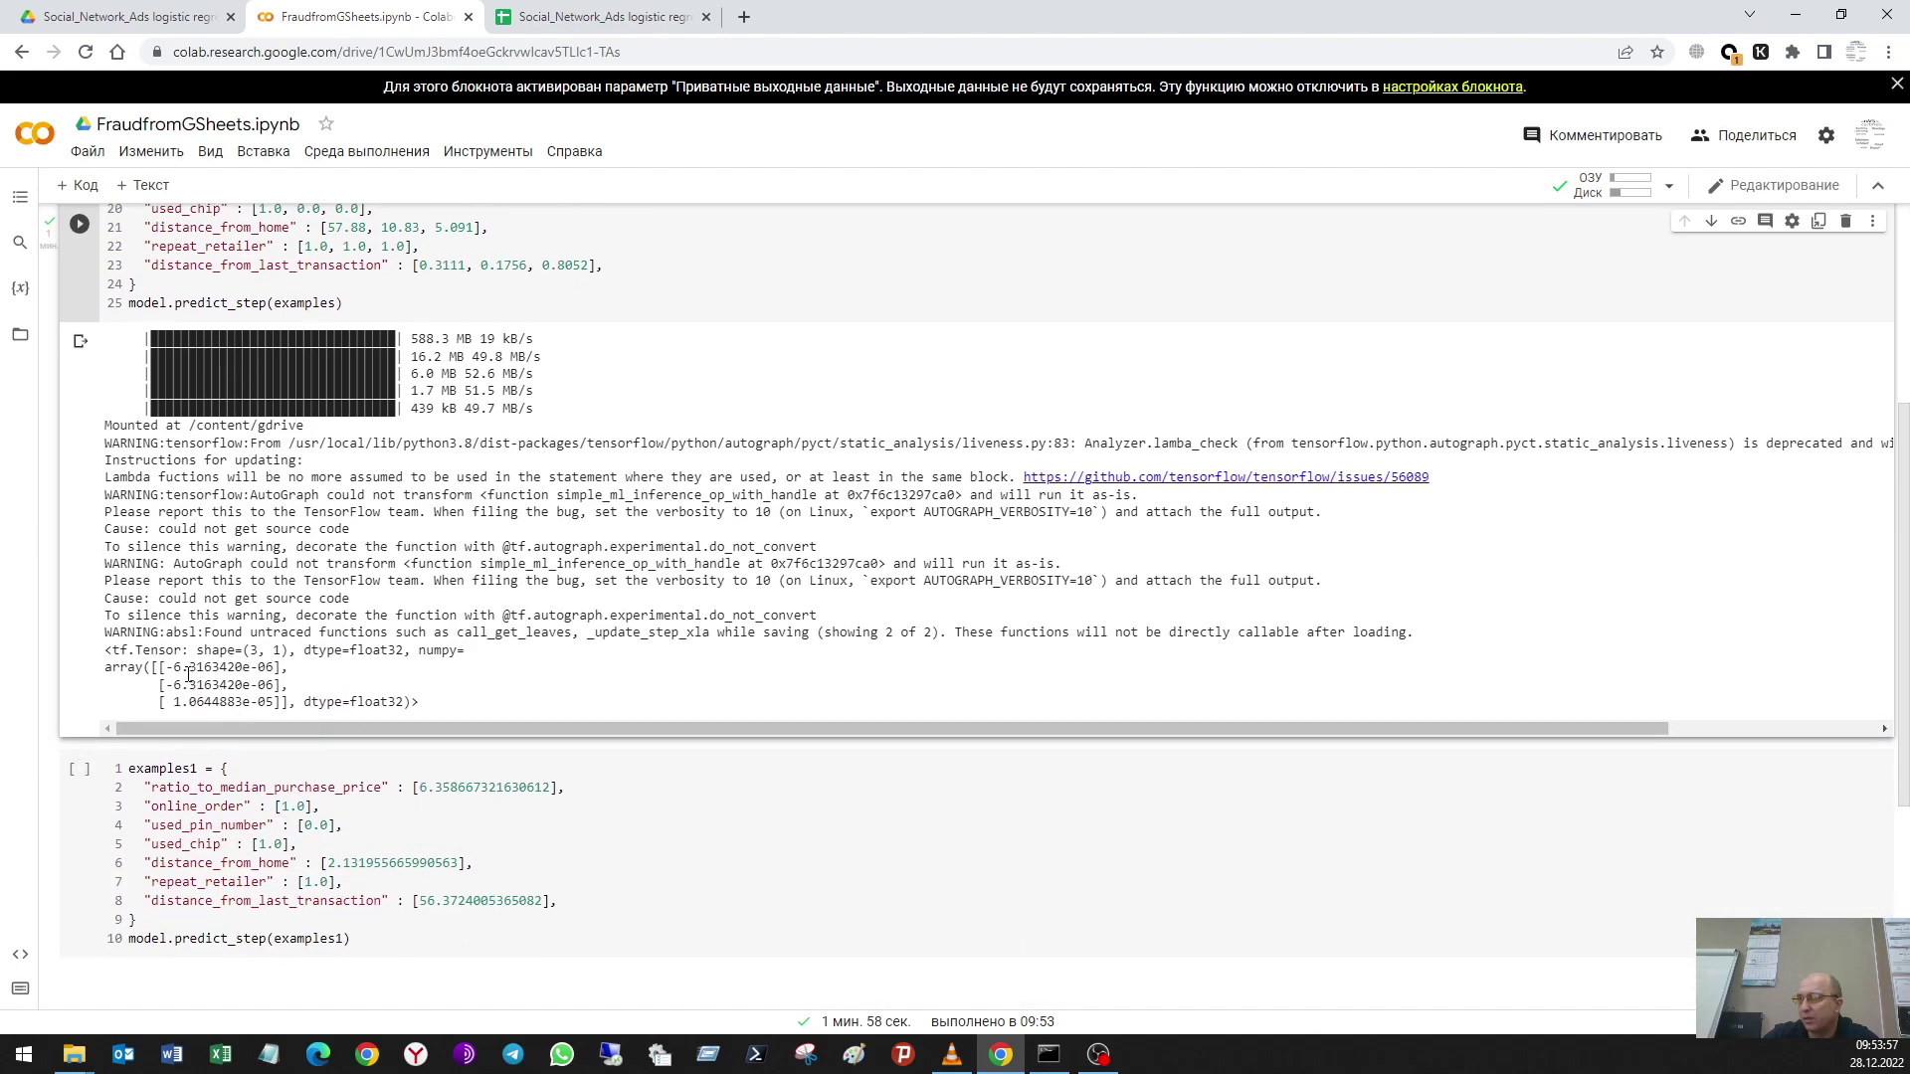
Step: Run the examples1 prediction cell and highlight the predicted value in its output
left_click(218, 832)
key("ctrl+Return")
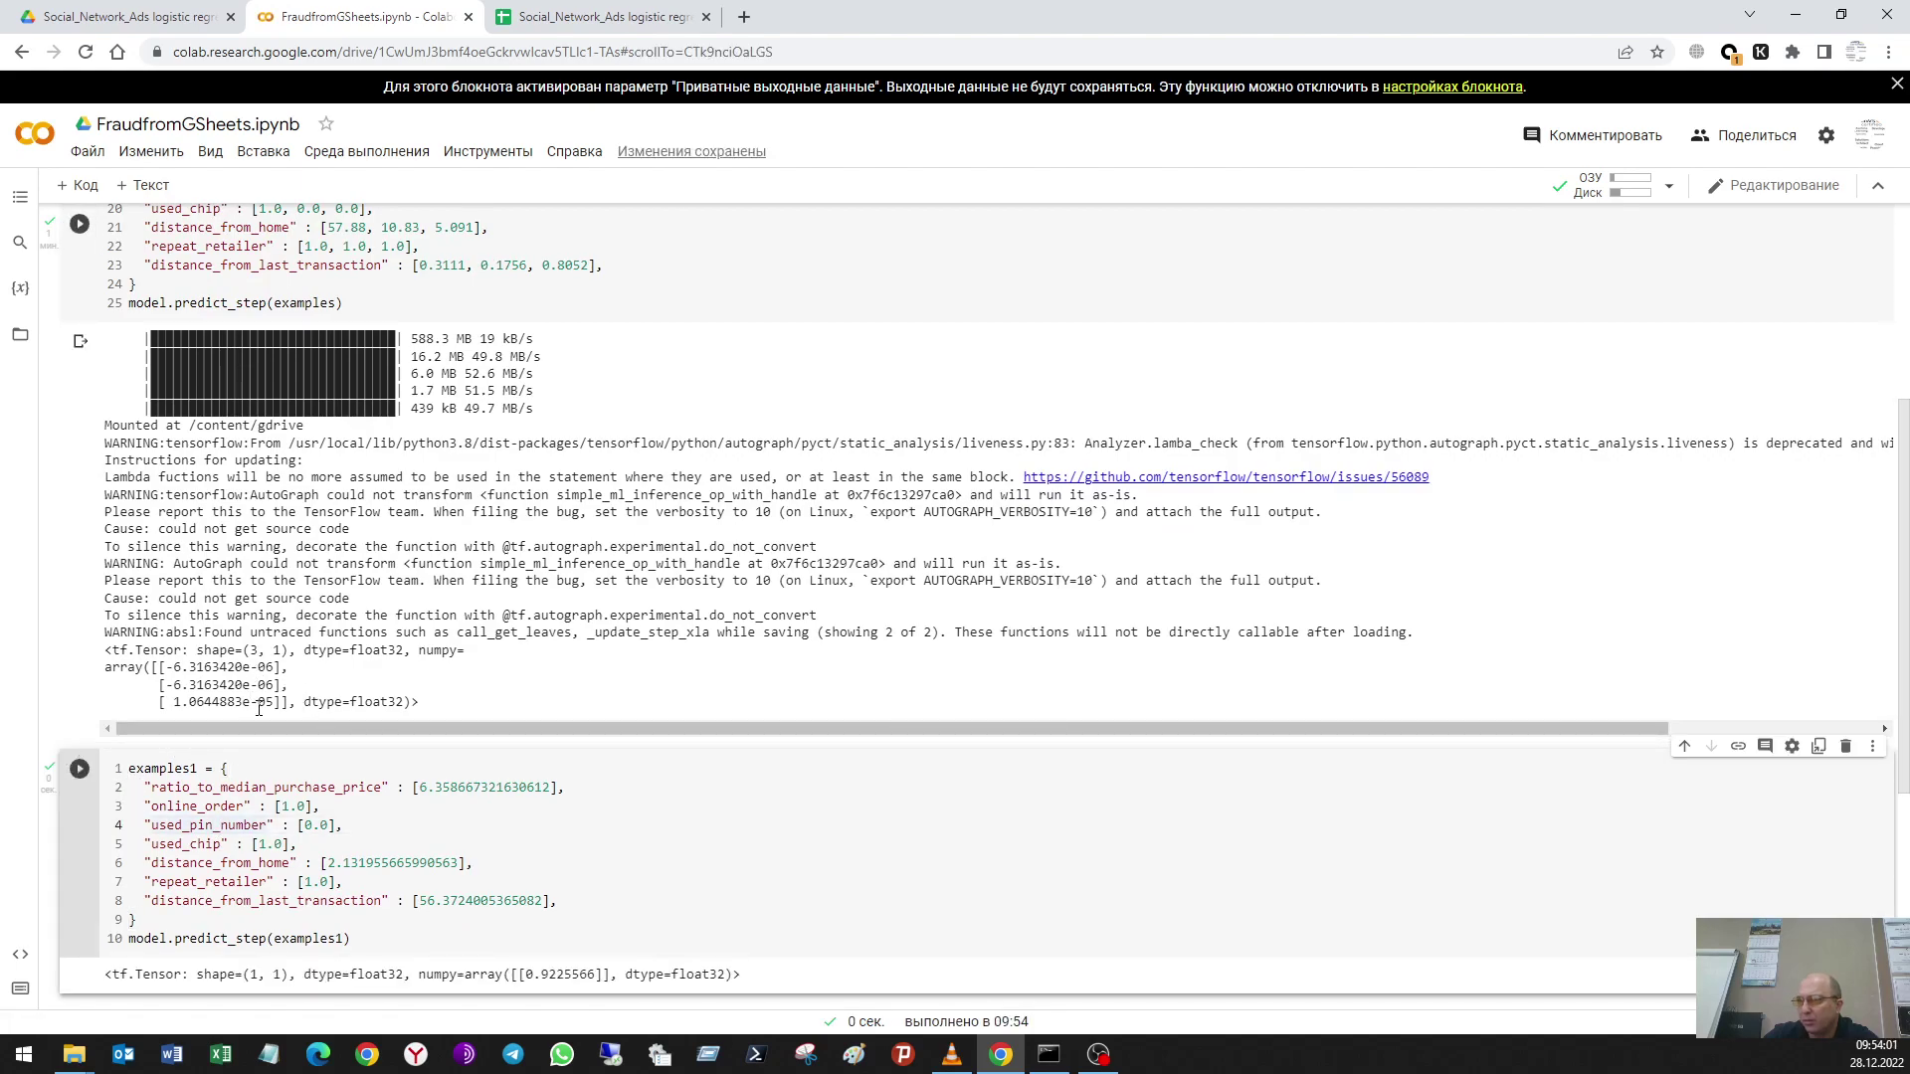
scroll(465, 732, "down", 3)
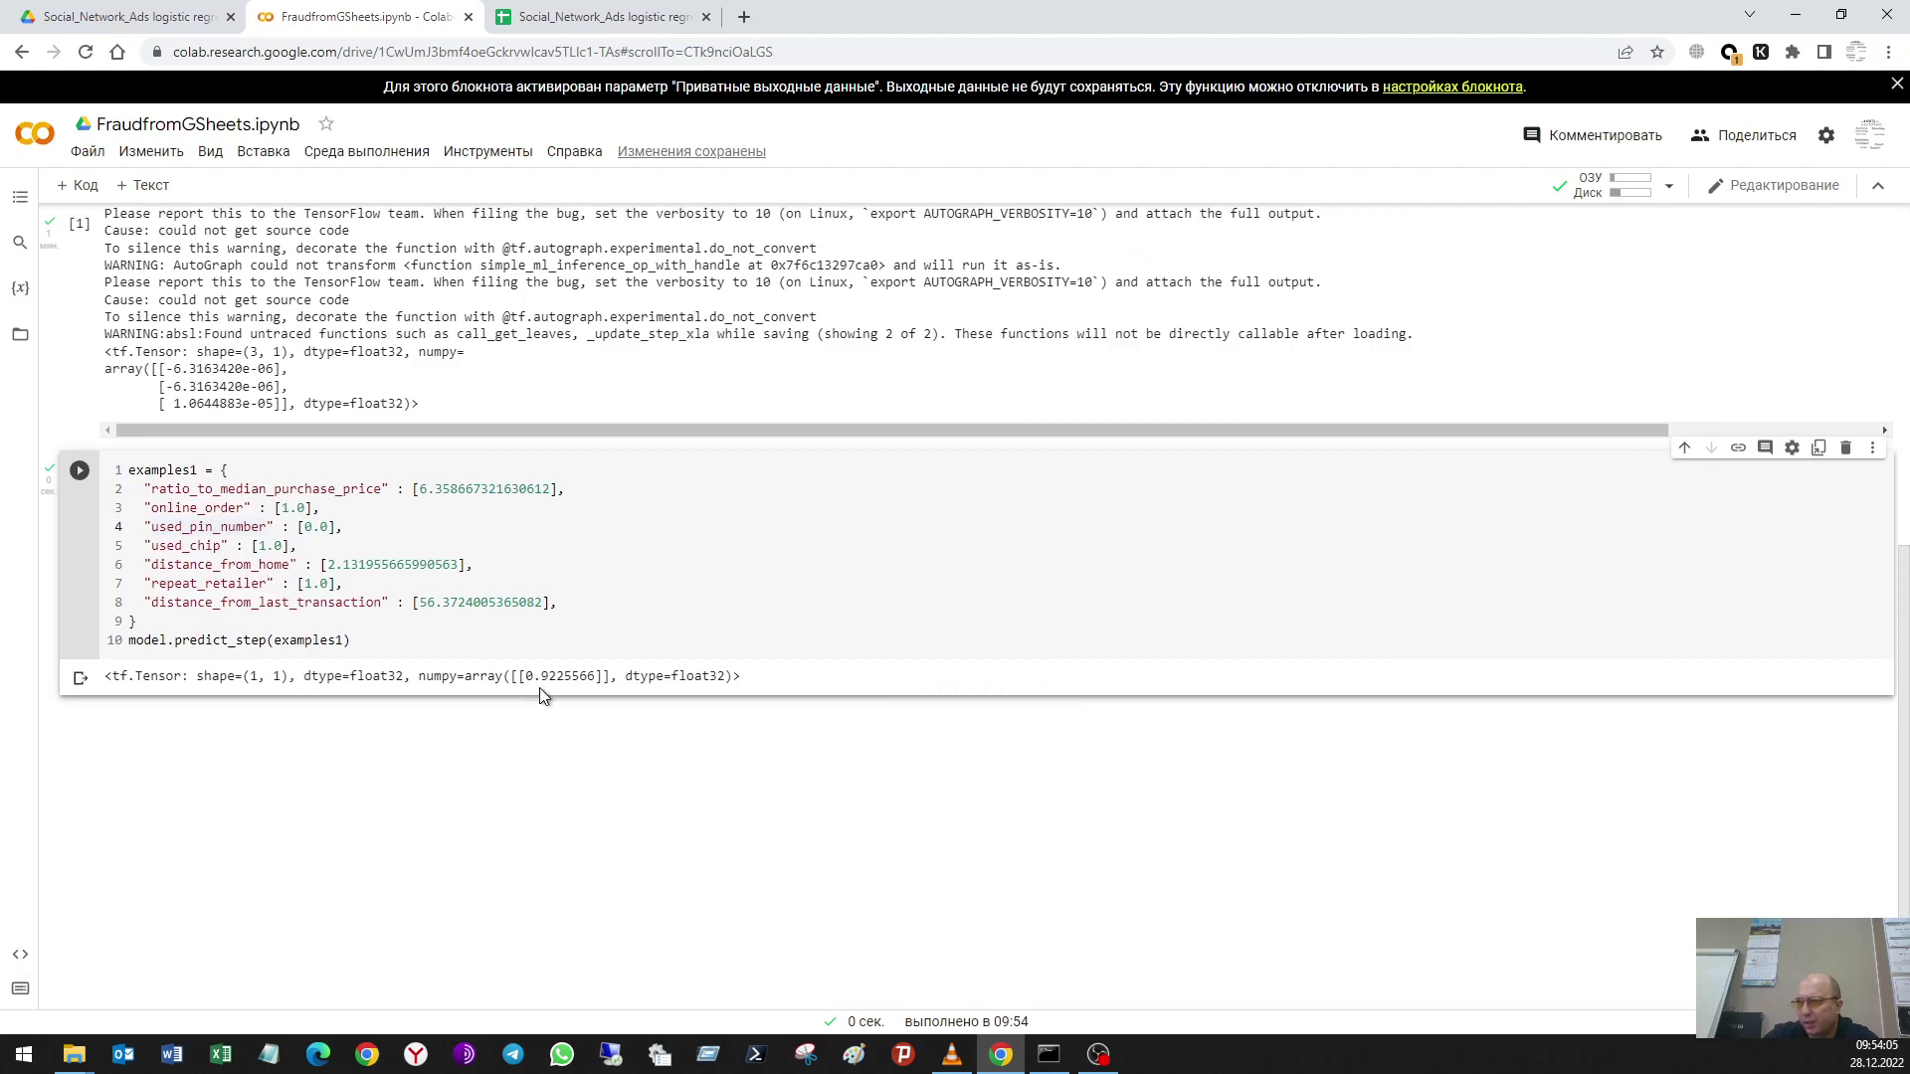
left_click_drag(524, 677, 598, 677)
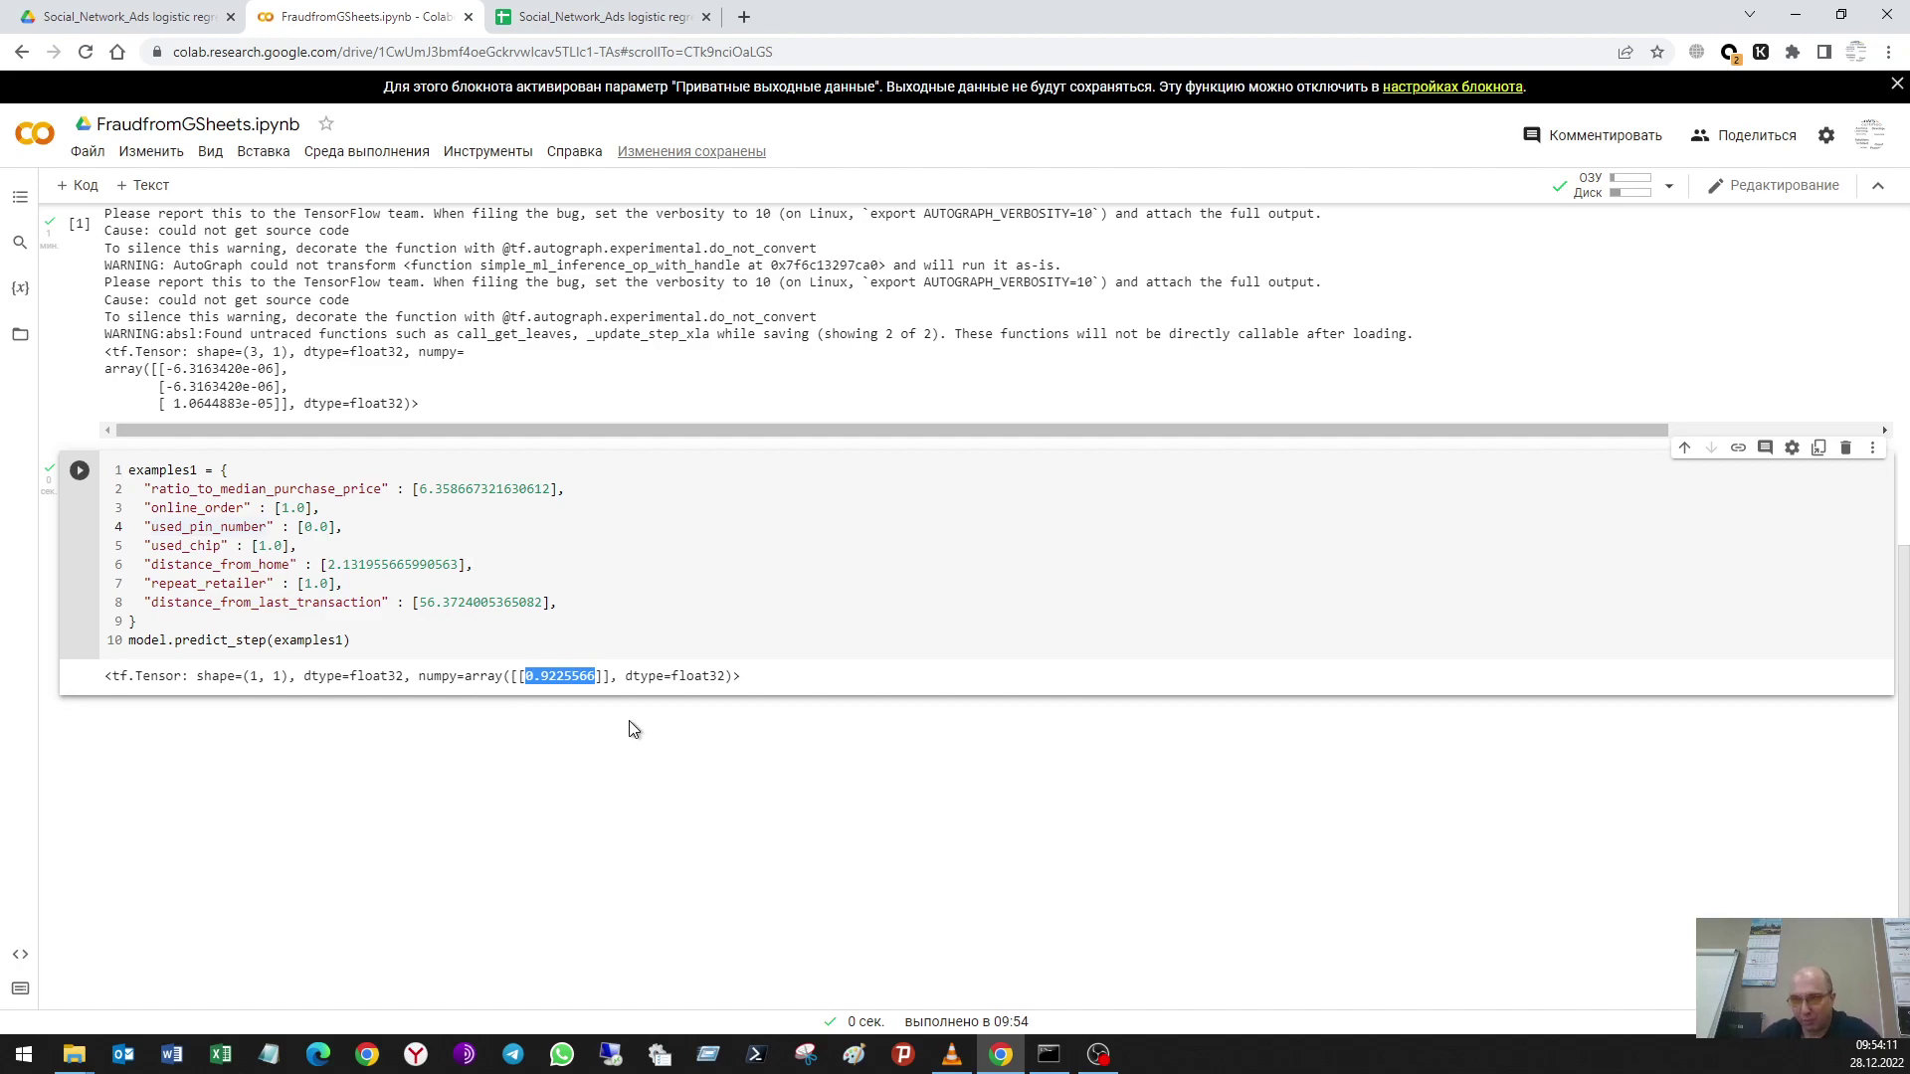
scroll(844, 701, "up", 3)
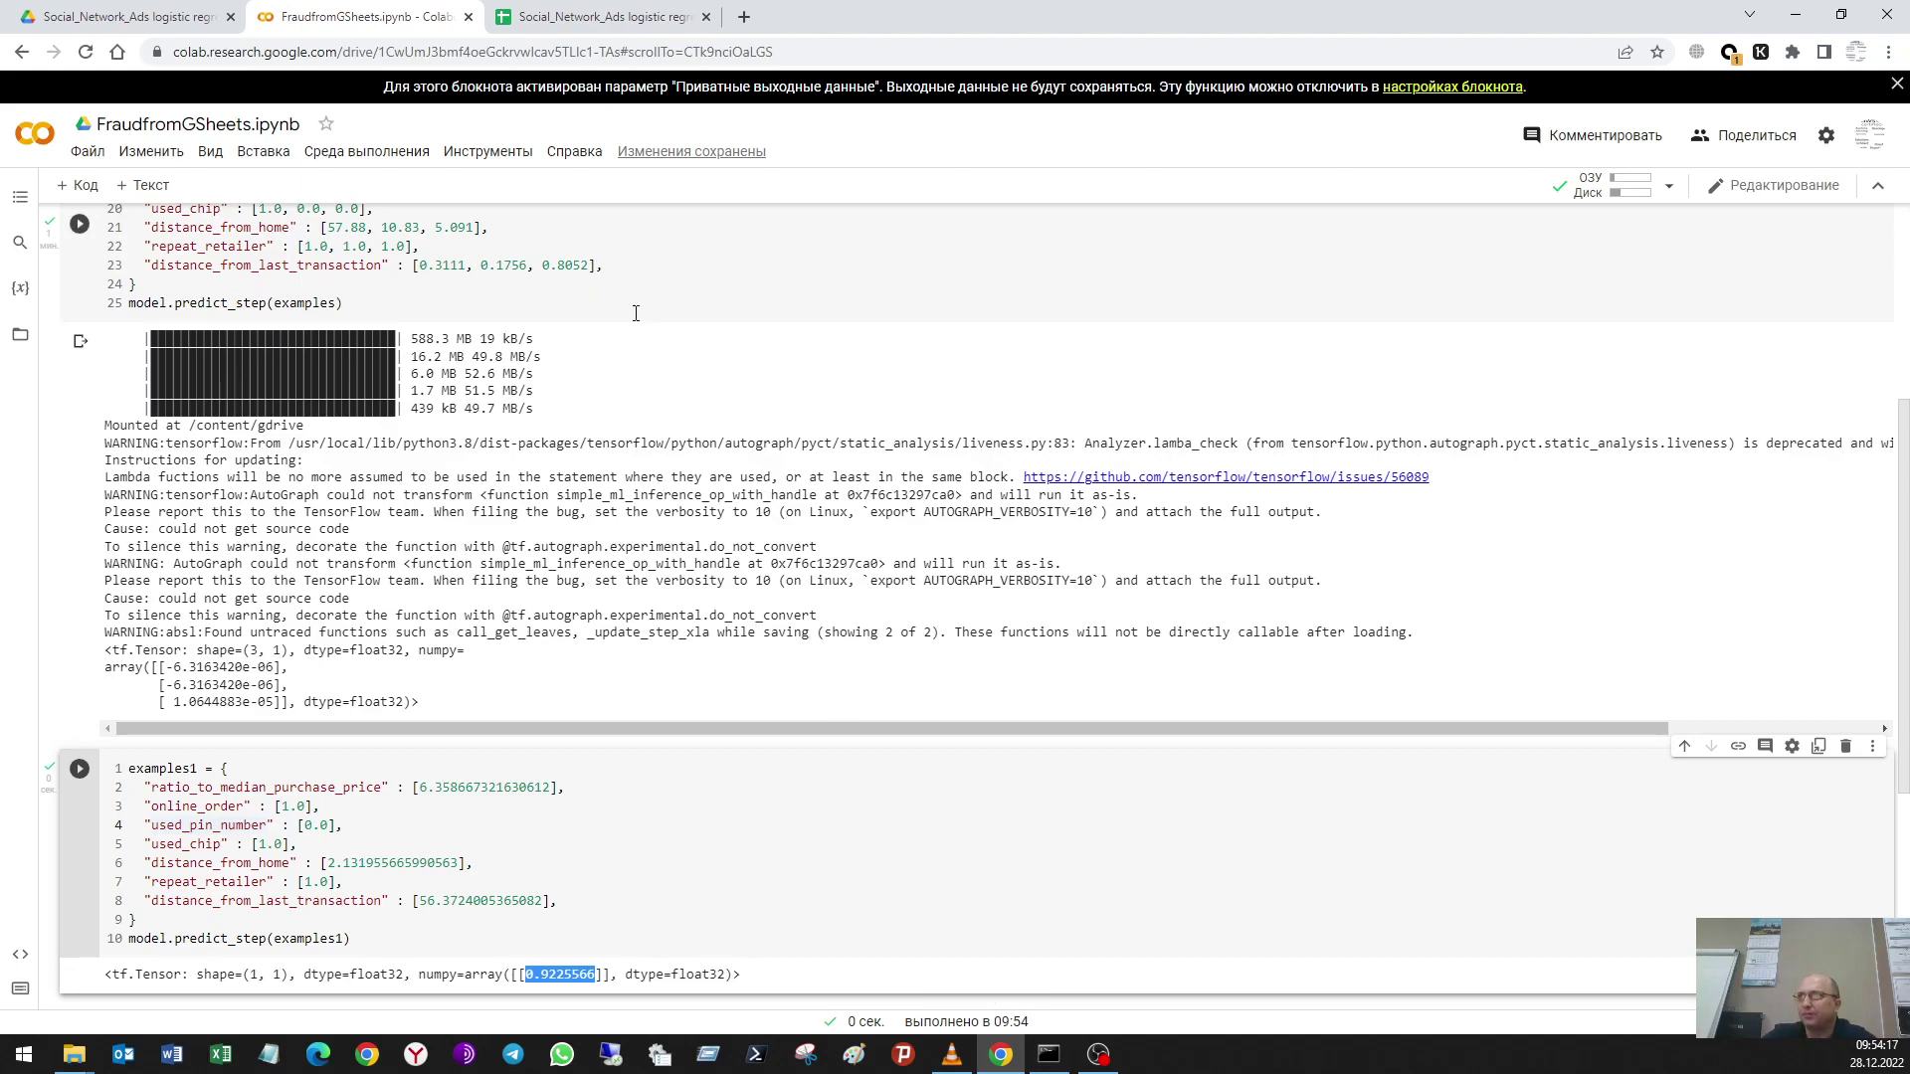
Step: Glance at the Social_Network_Ads CSV preview, return to FraudfromGSheets.ipynb and open its file commands
left_click(112, 17)
left_click(396, 14)
left_click(88, 151)
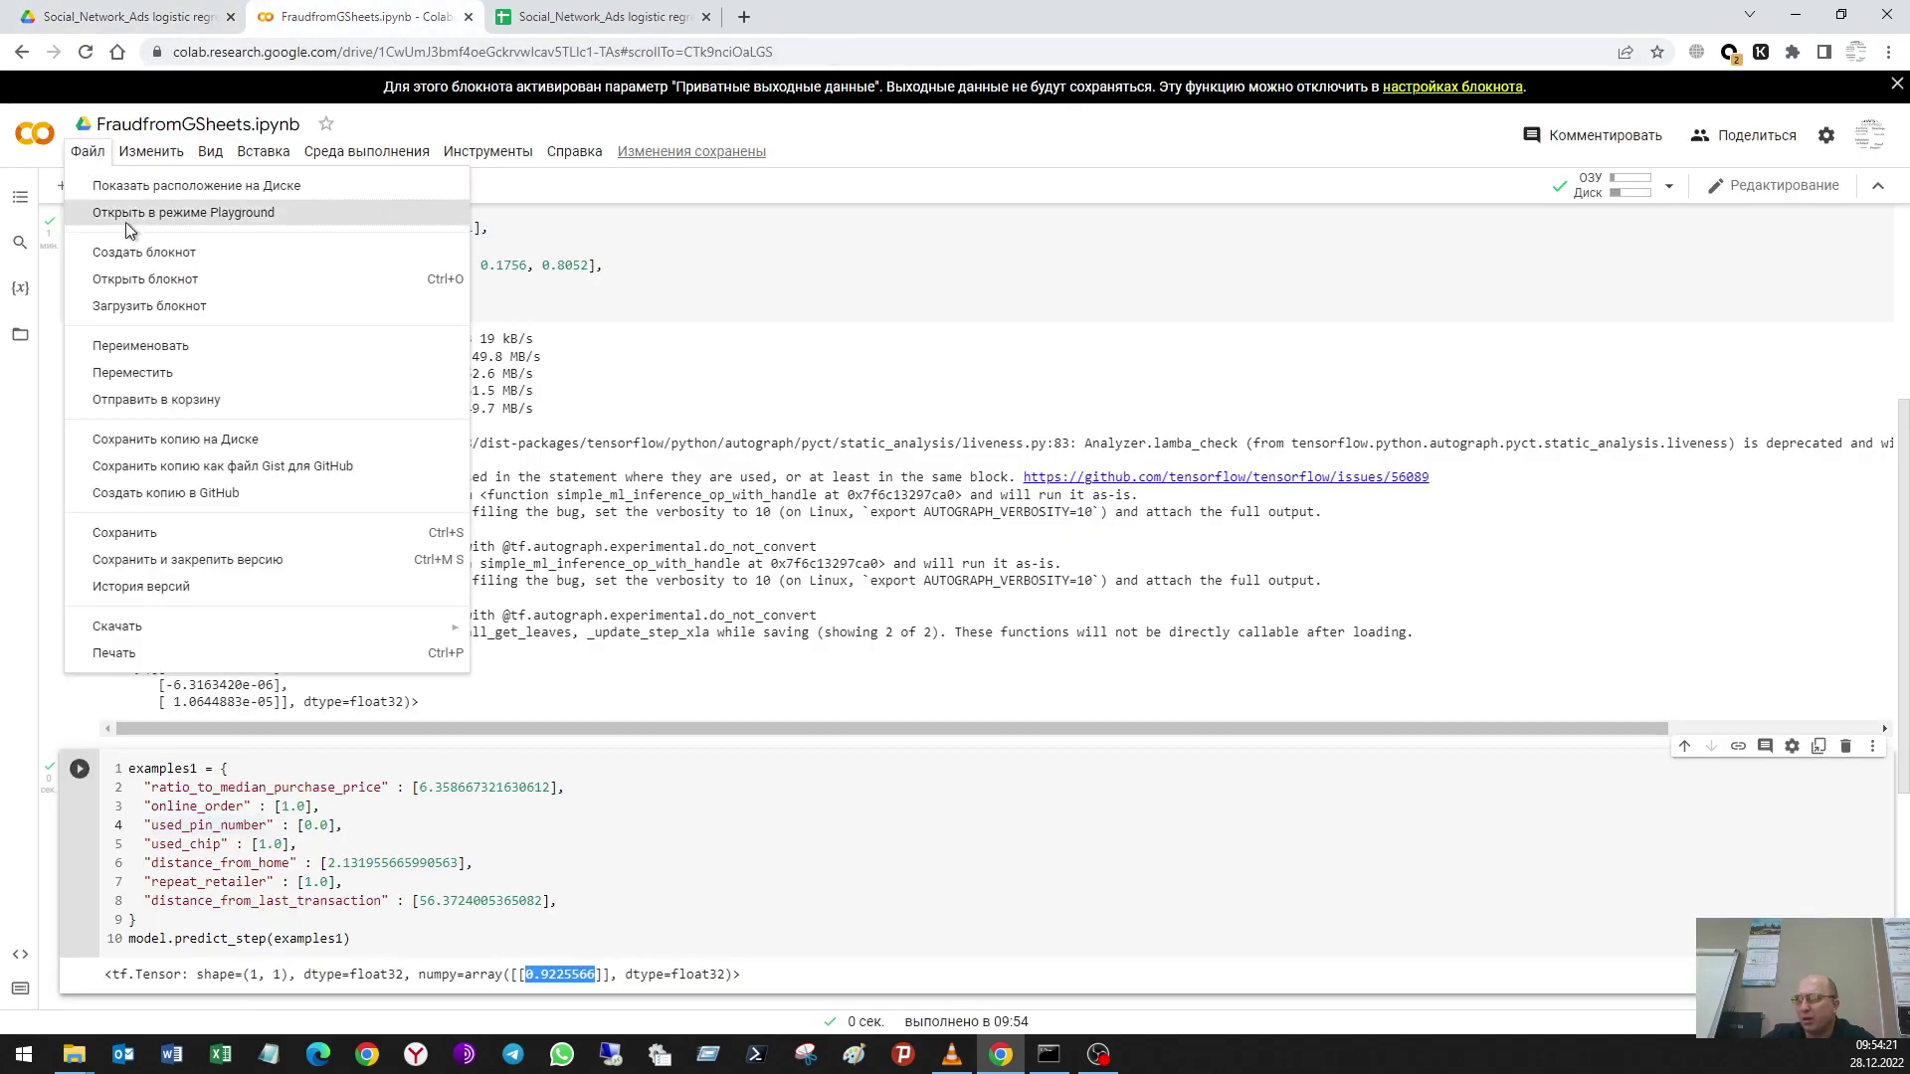